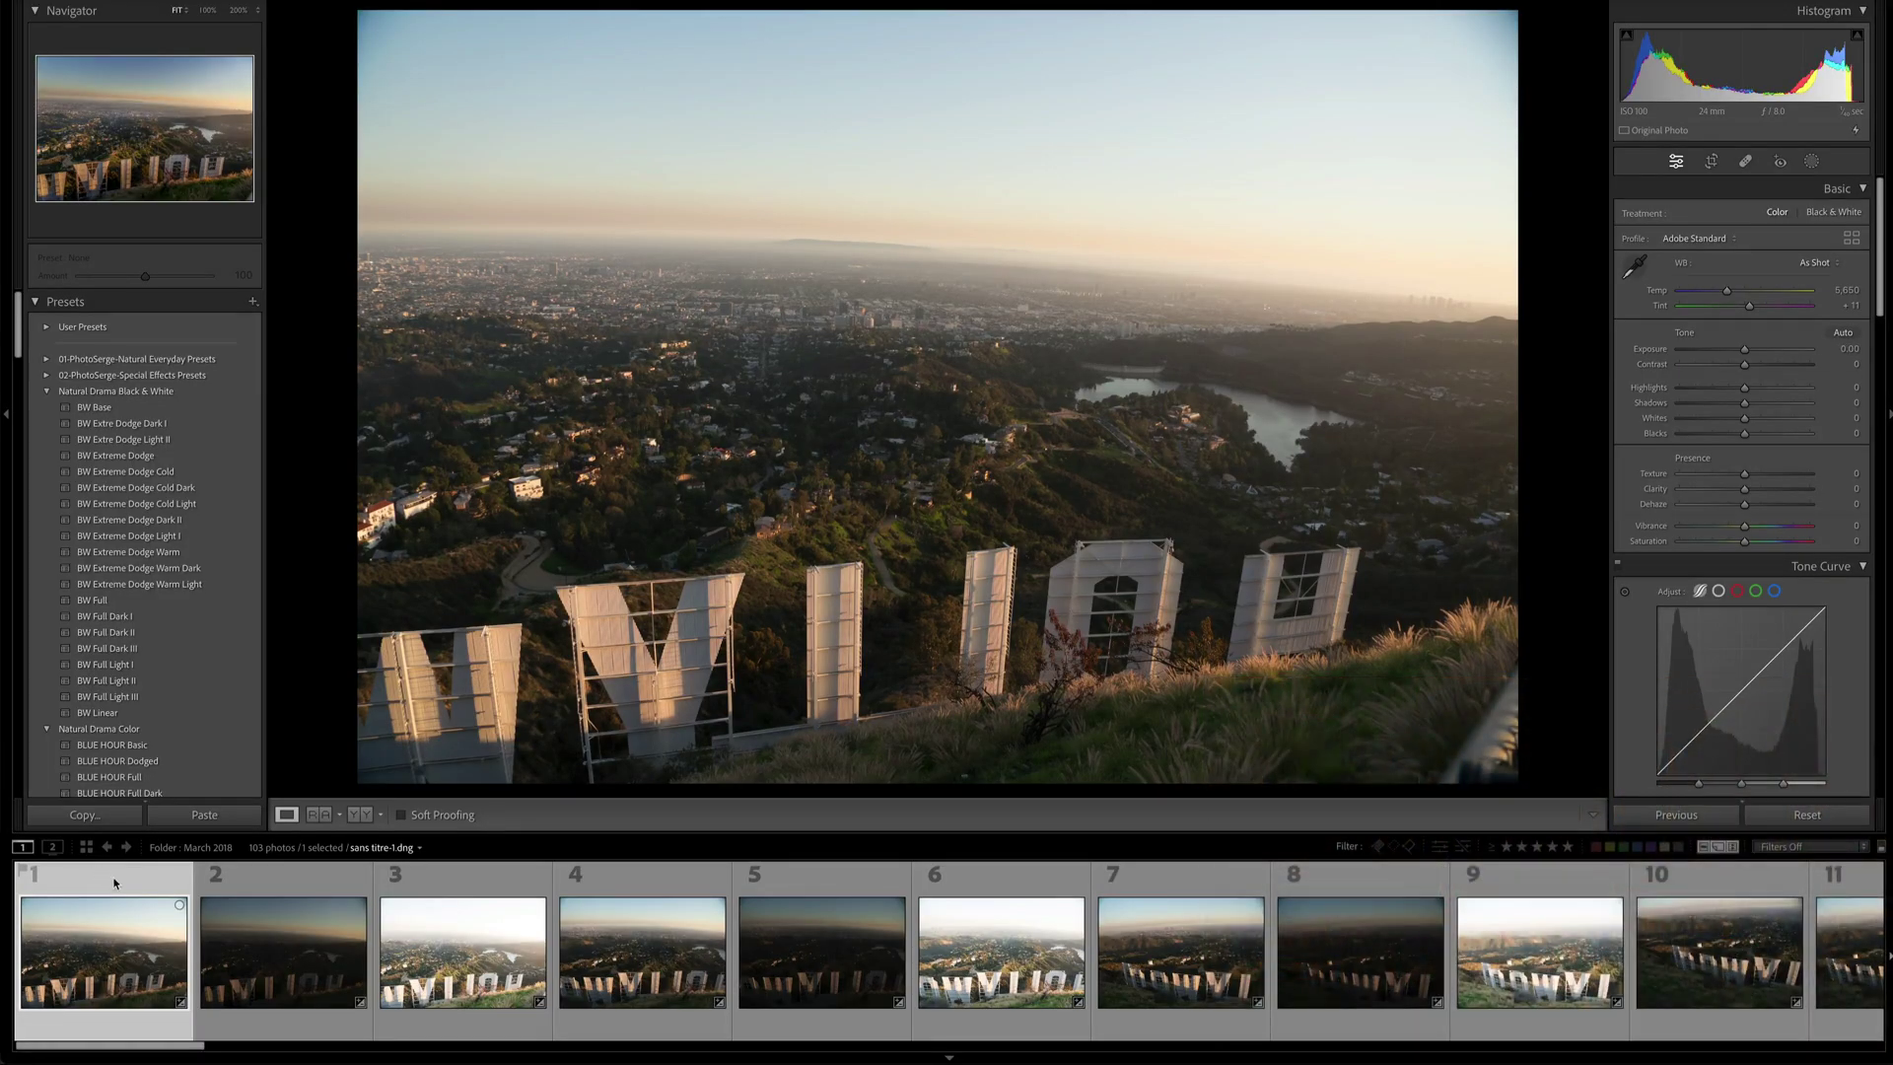
# Review the early Hollywood sunset shots, photos 2 through 9, in the filmstrip.
pyautogui.click(271, 877)
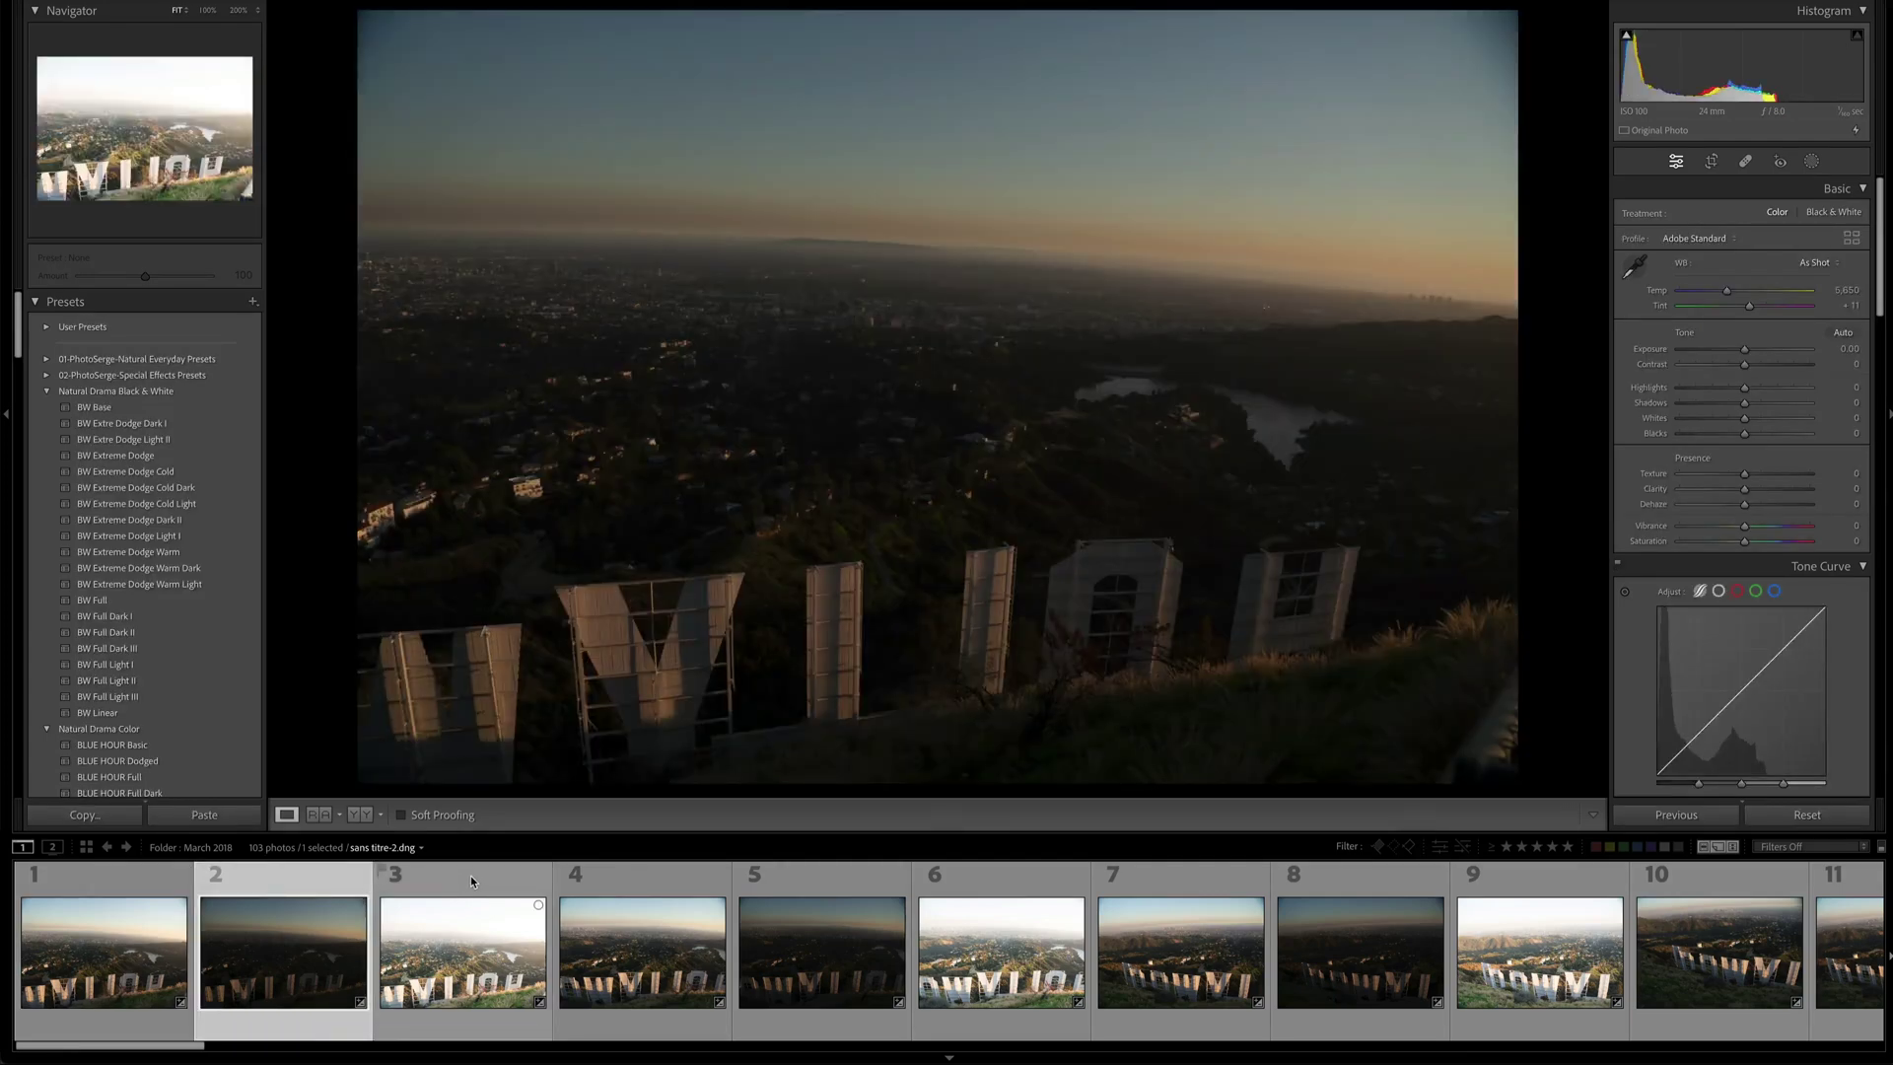
pyautogui.click(470, 876)
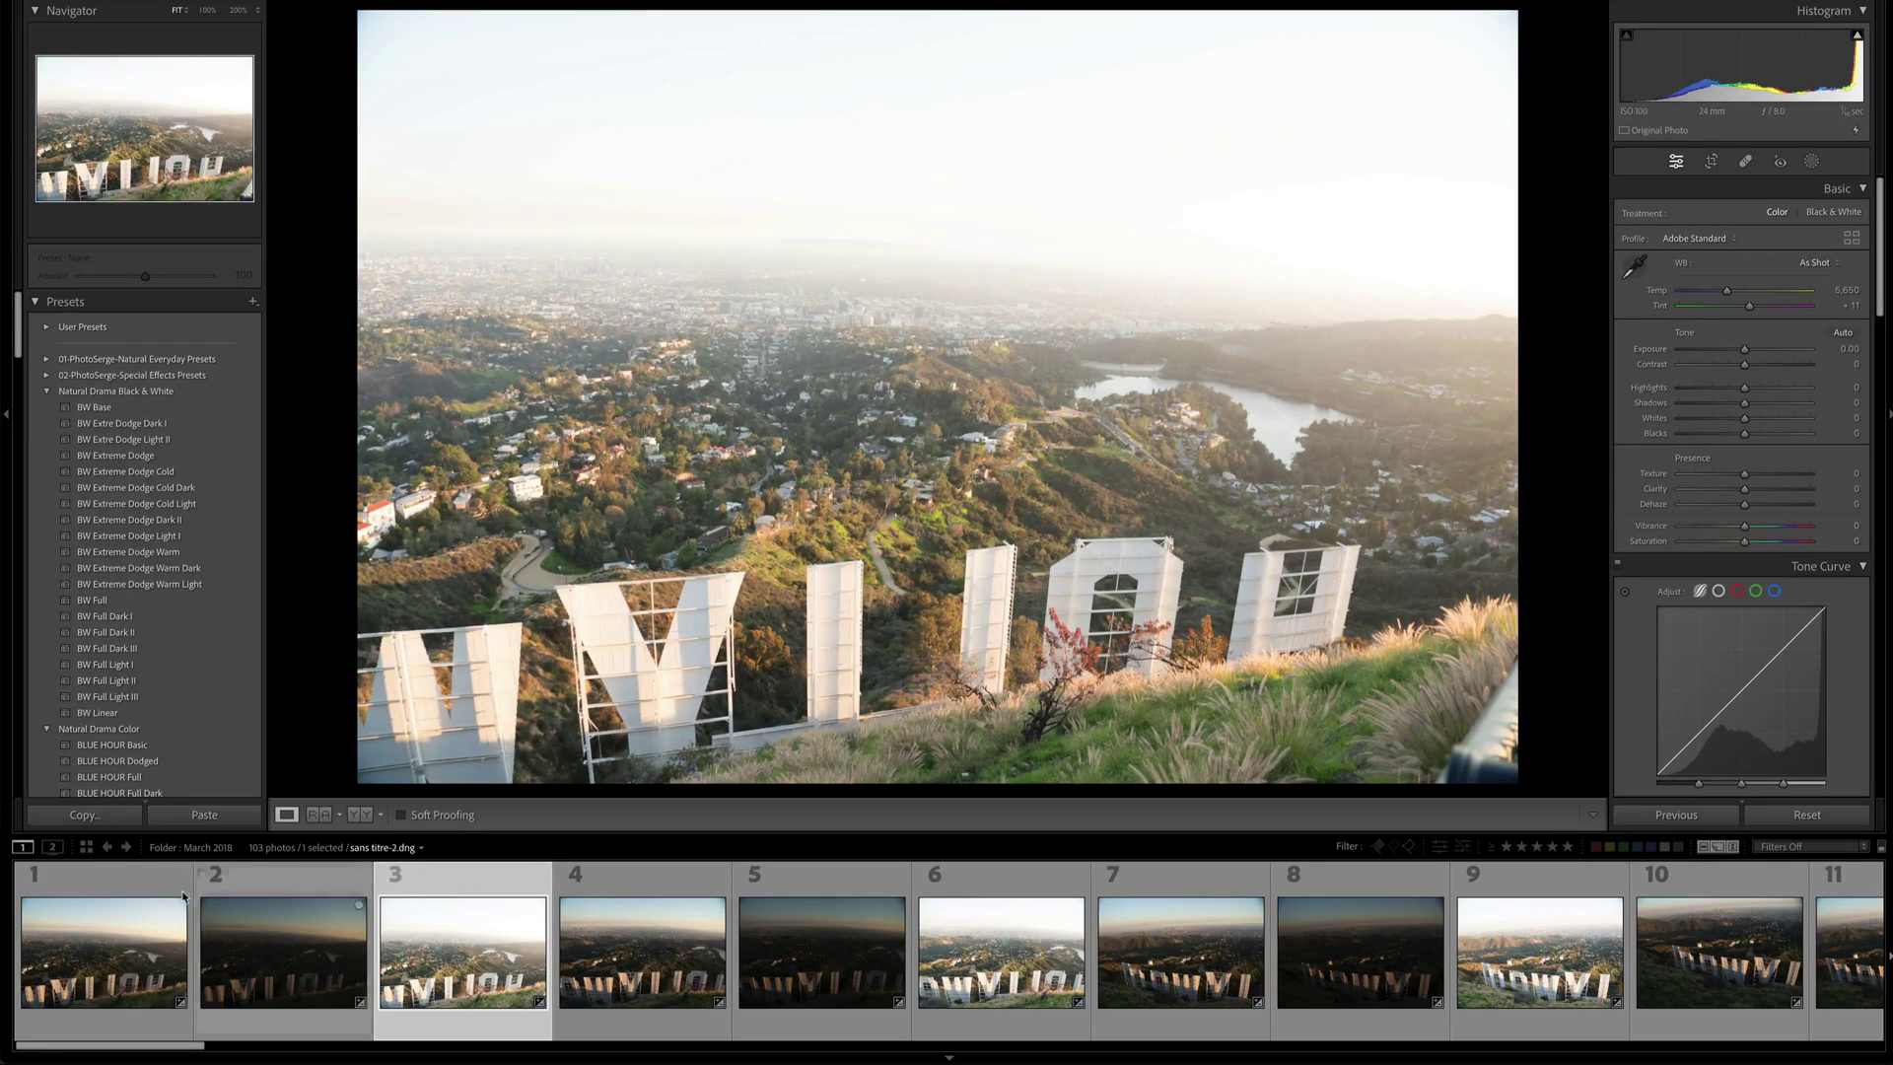
pyautogui.click(101, 894)
pyautogui.click(281, 887)
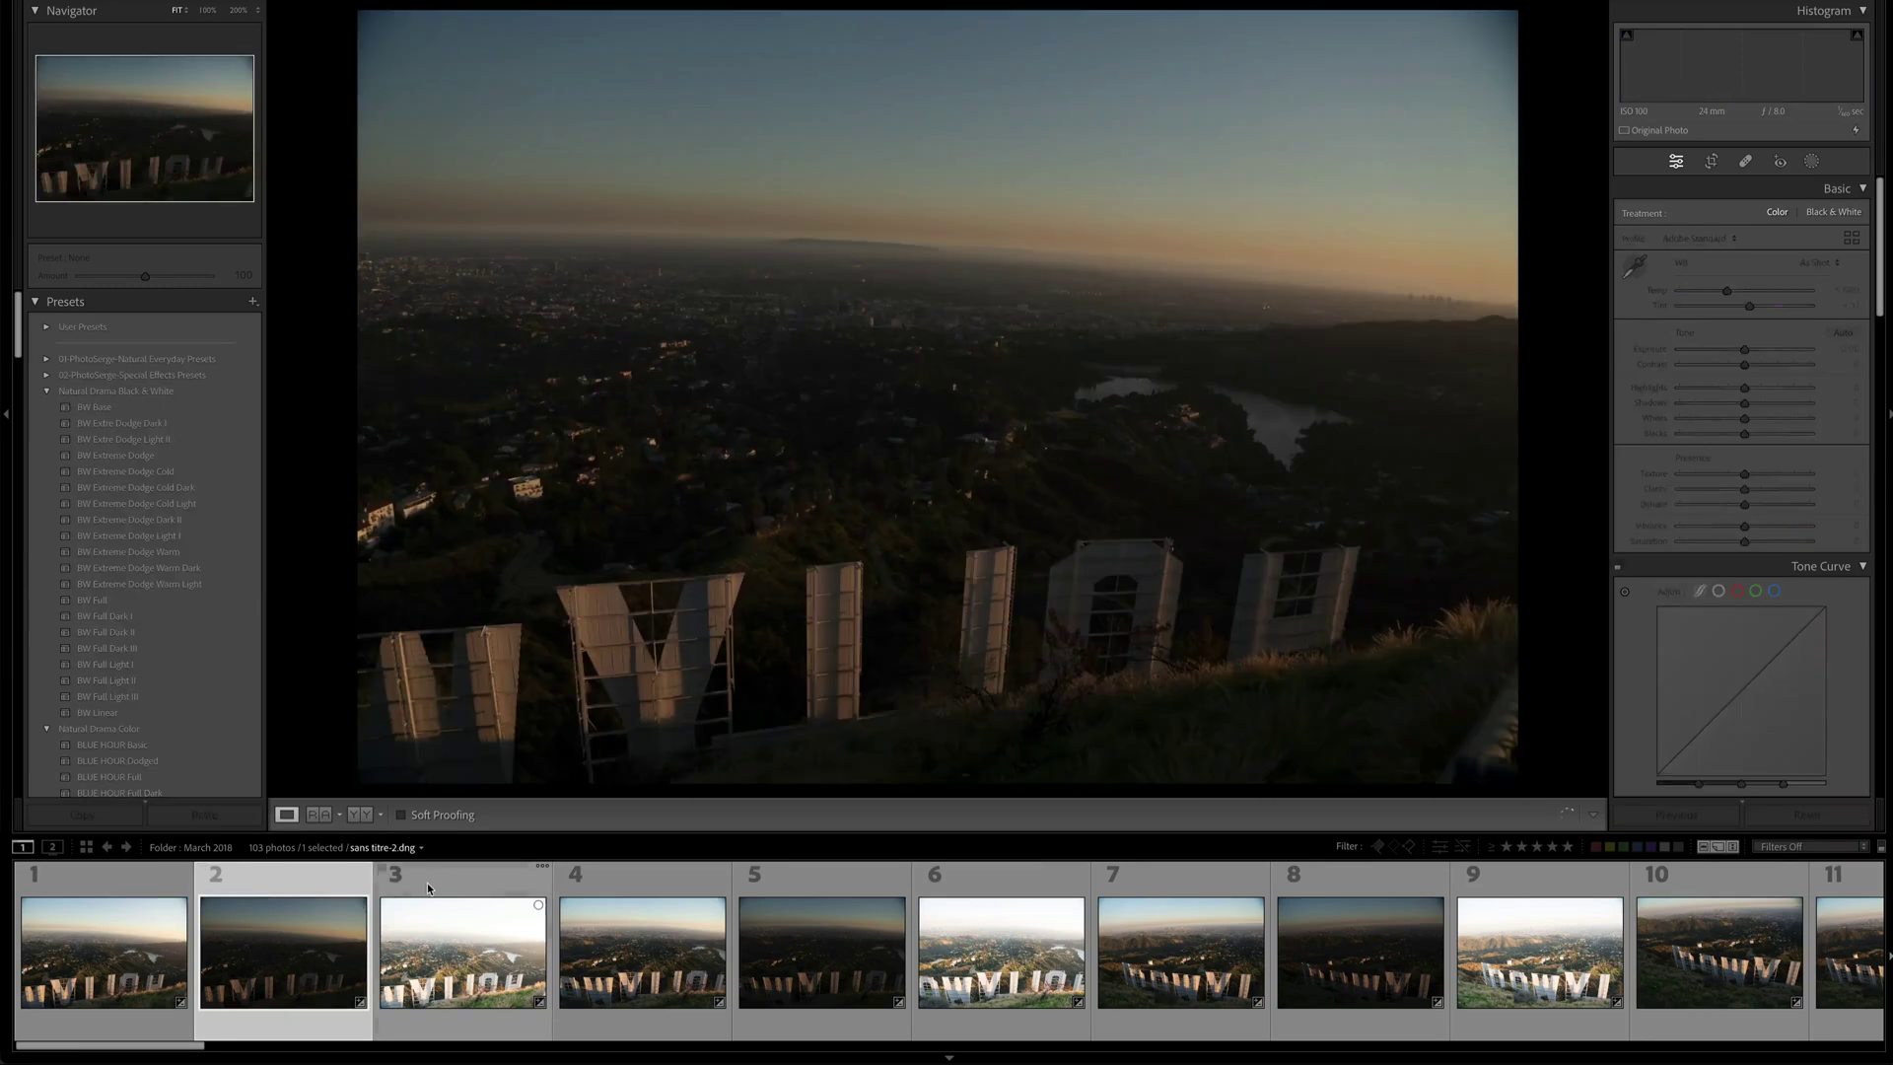
pyautogui.click(428, 884)
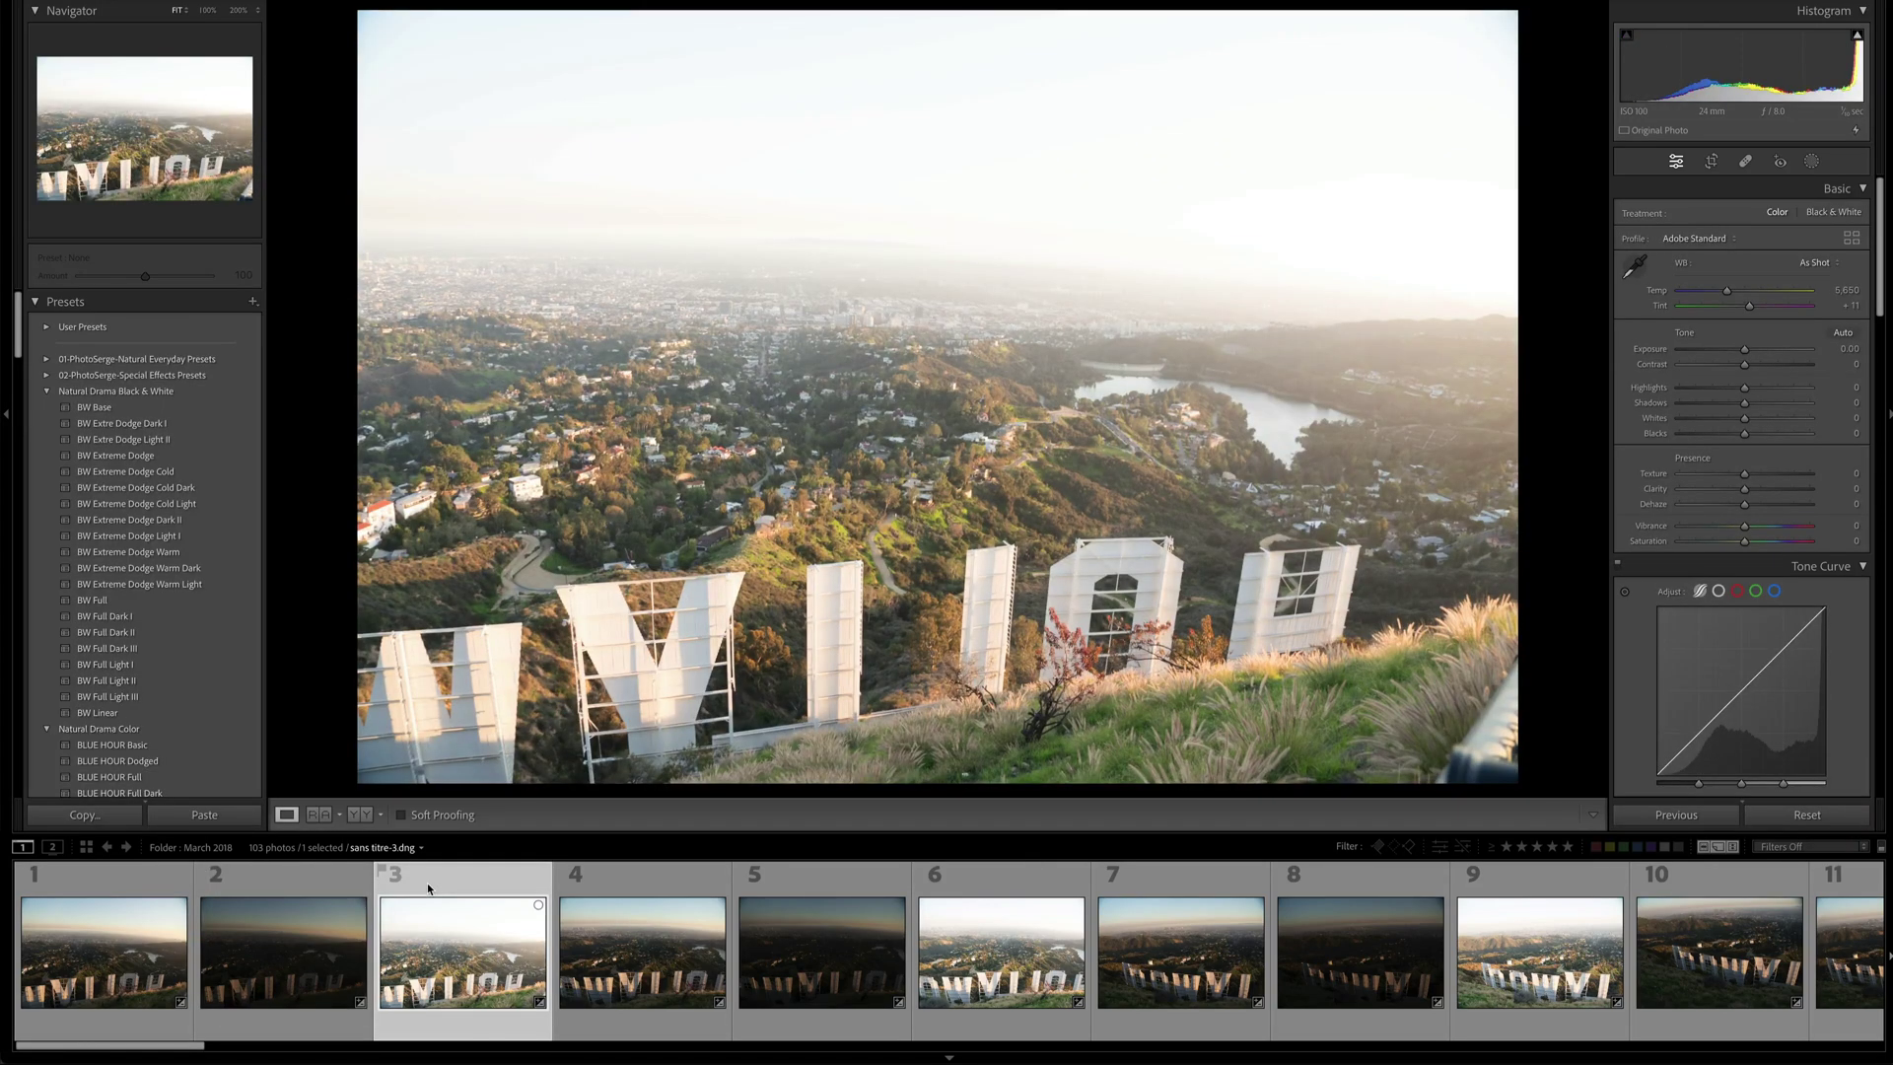
pyautogui.click(658, 881)
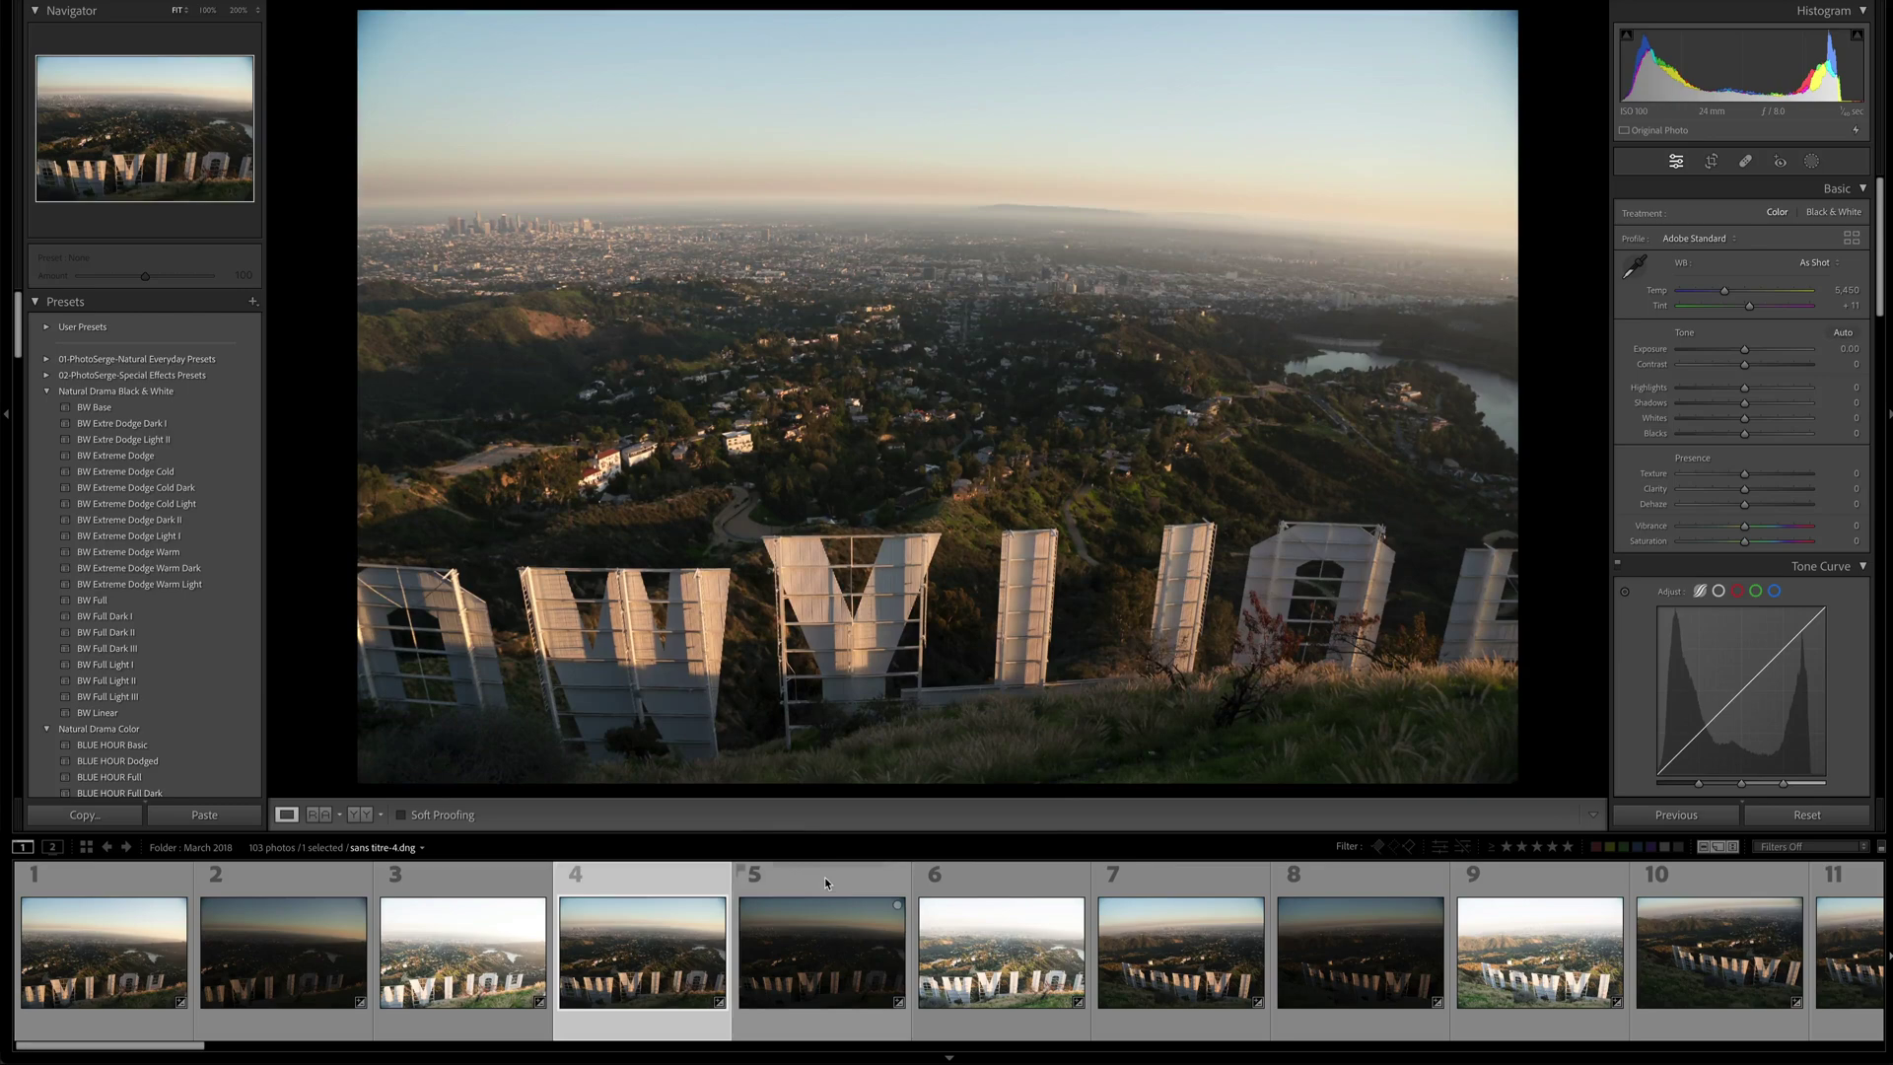
pyautogui.click(824, 878)
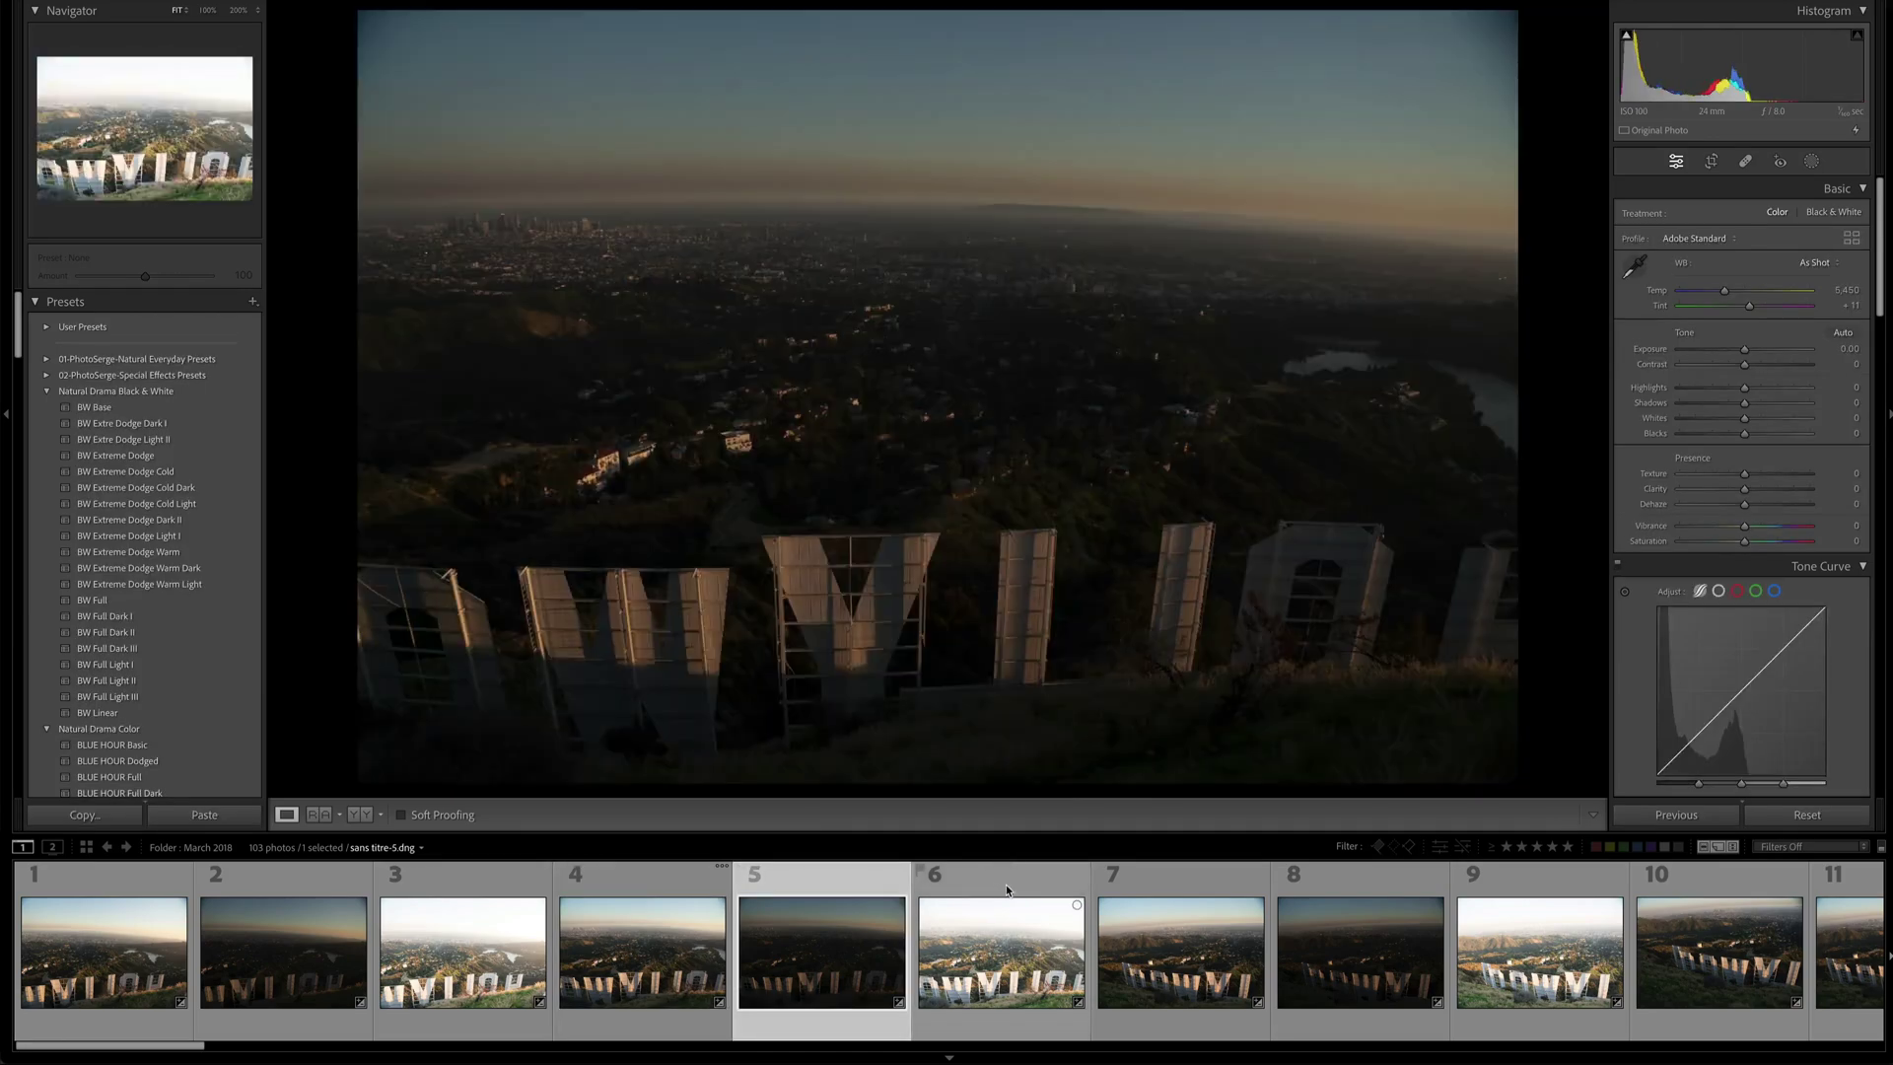
pyautogui.click(1006, 884)
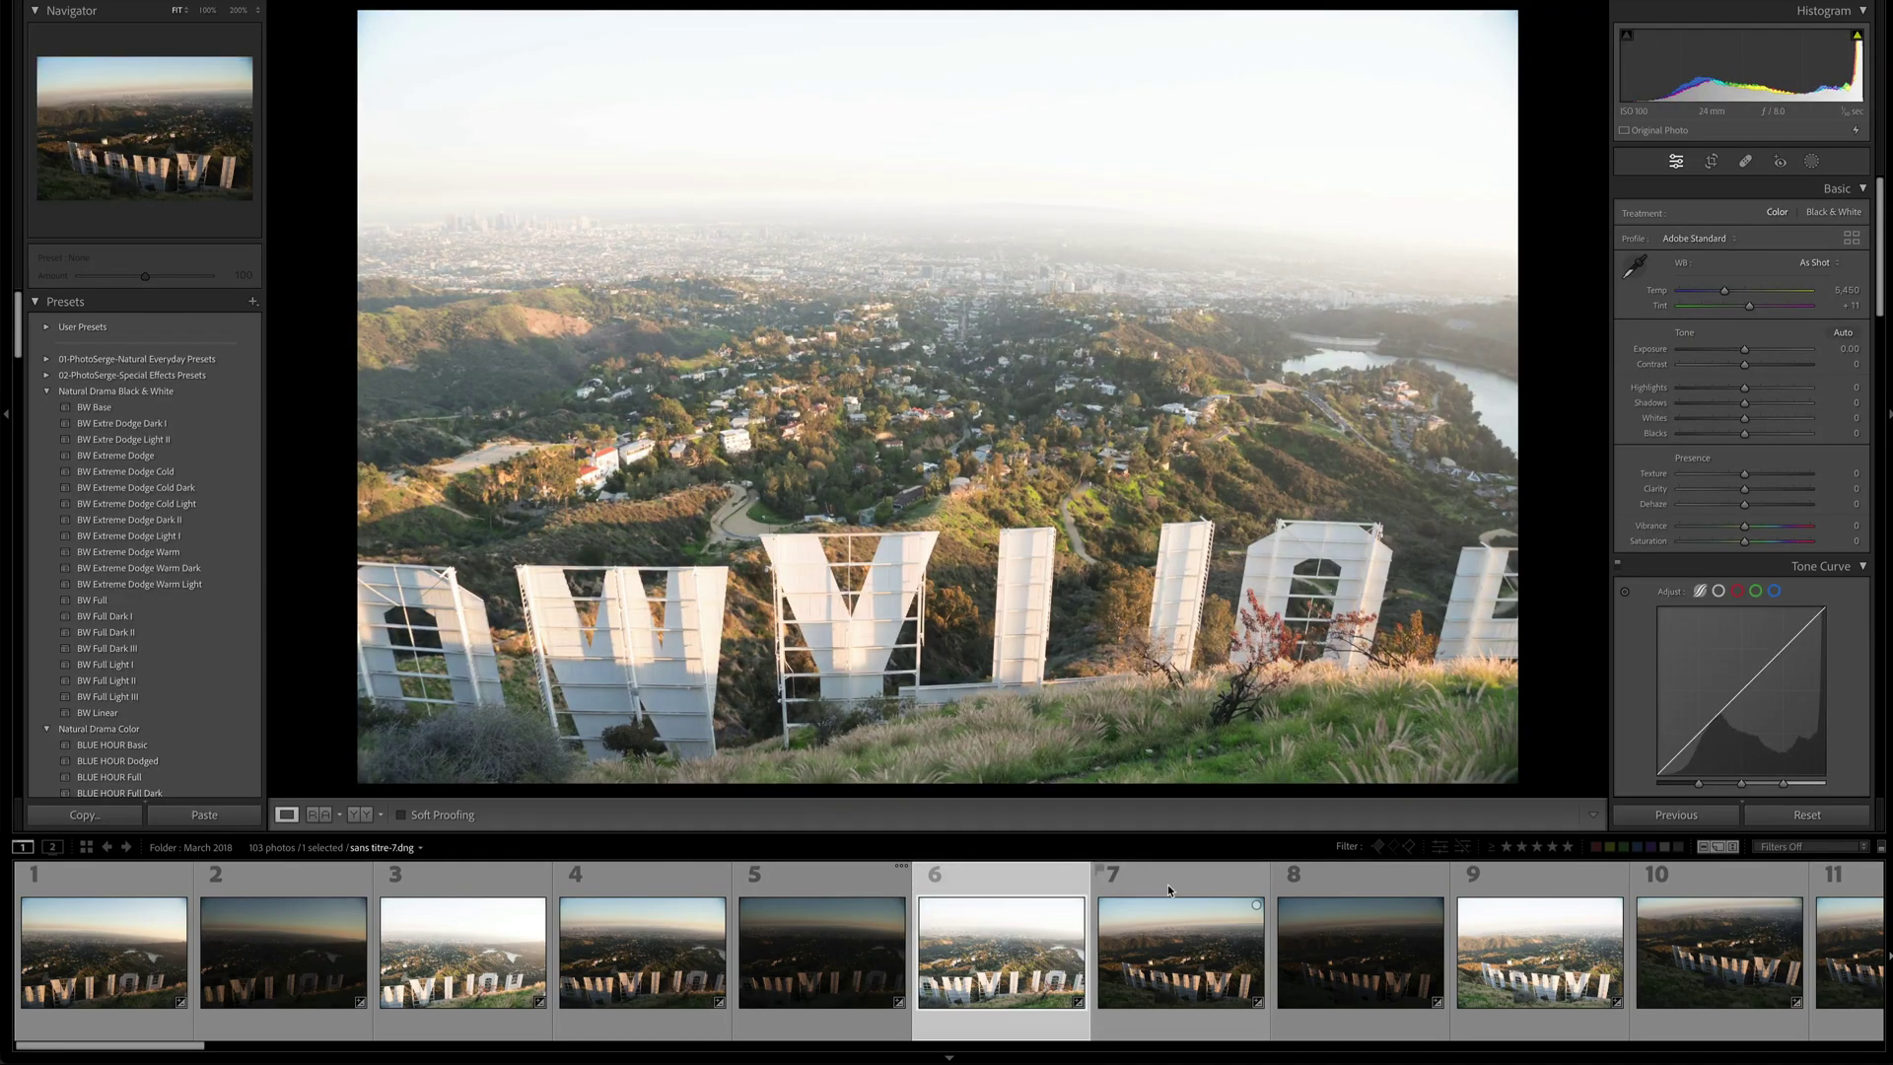
pyautogui.click(1173, 884)
pyautogui.click(1365, 879)
pyautogui.click(1538, 882)
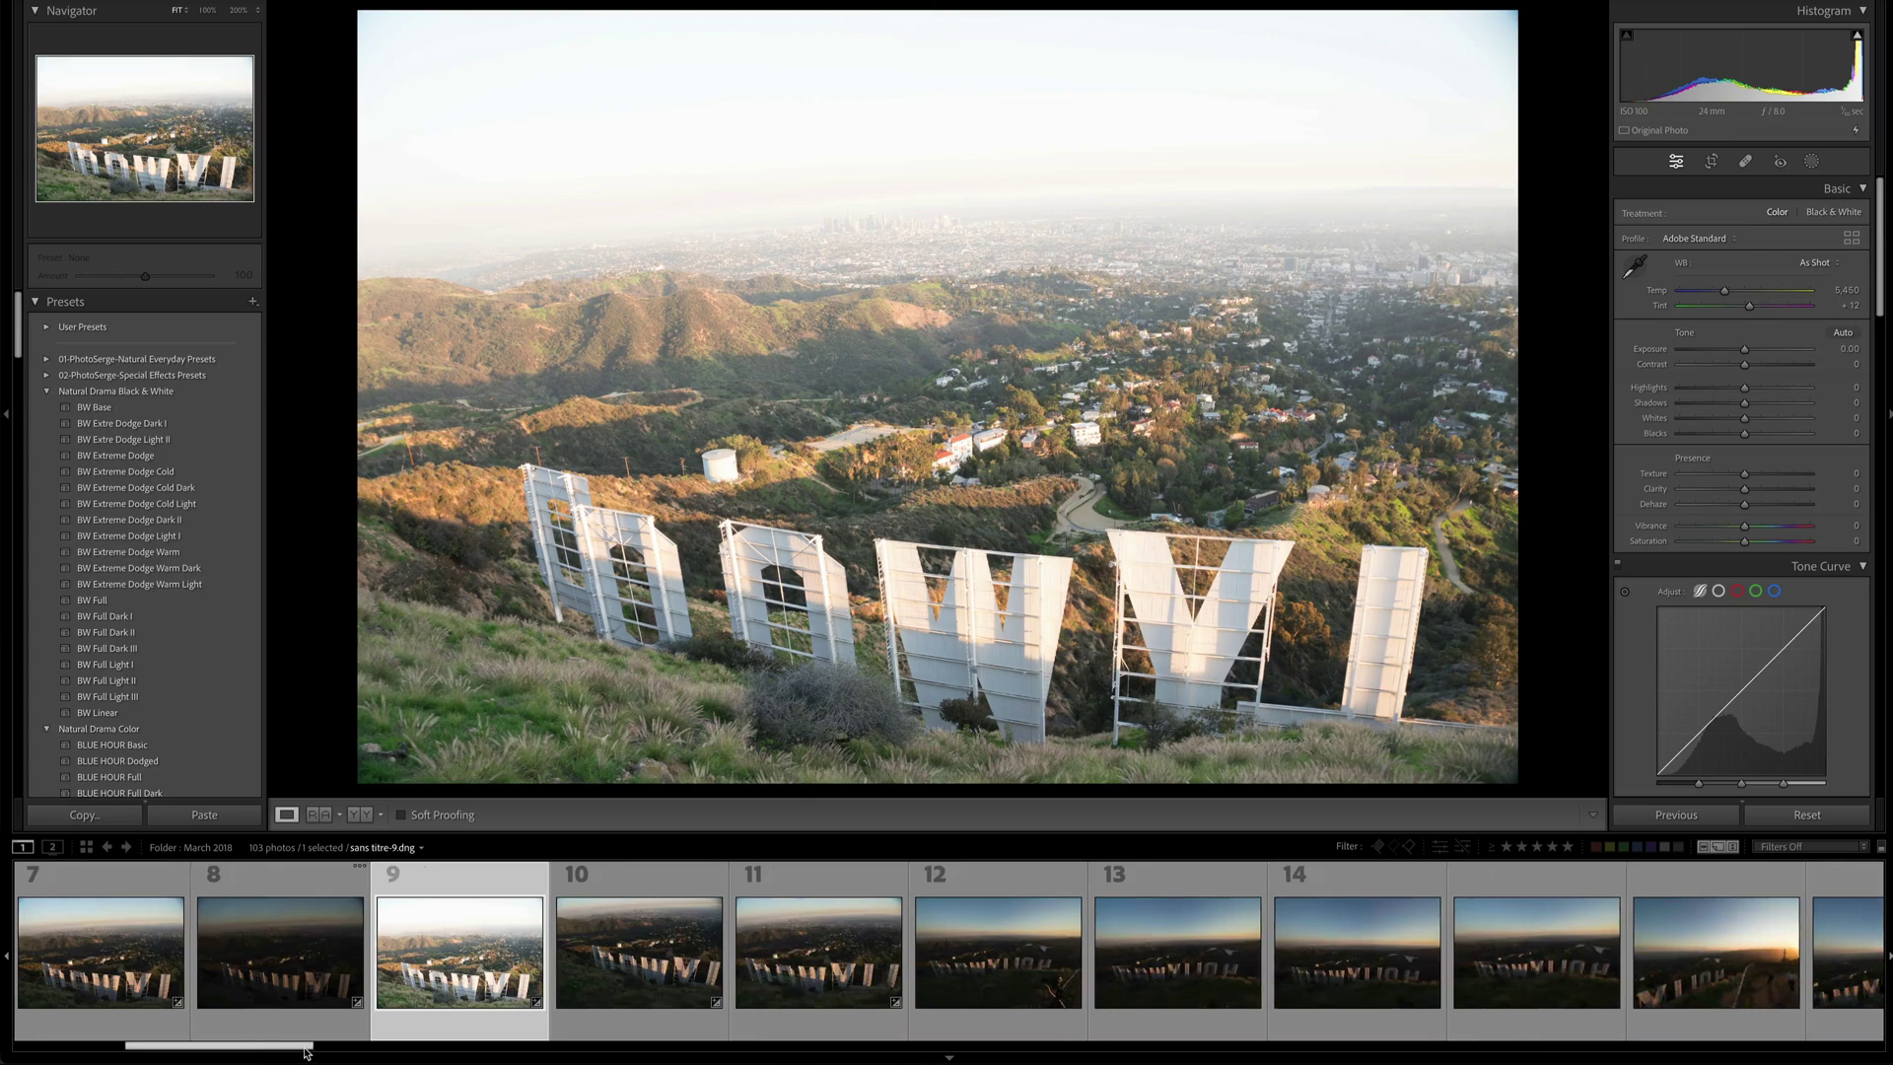
# Move along the filmstrip through dusk photos 12 to 21.
pyautogui.moveTo(197, 1045); pyautogui.dragTo(340, 1047)
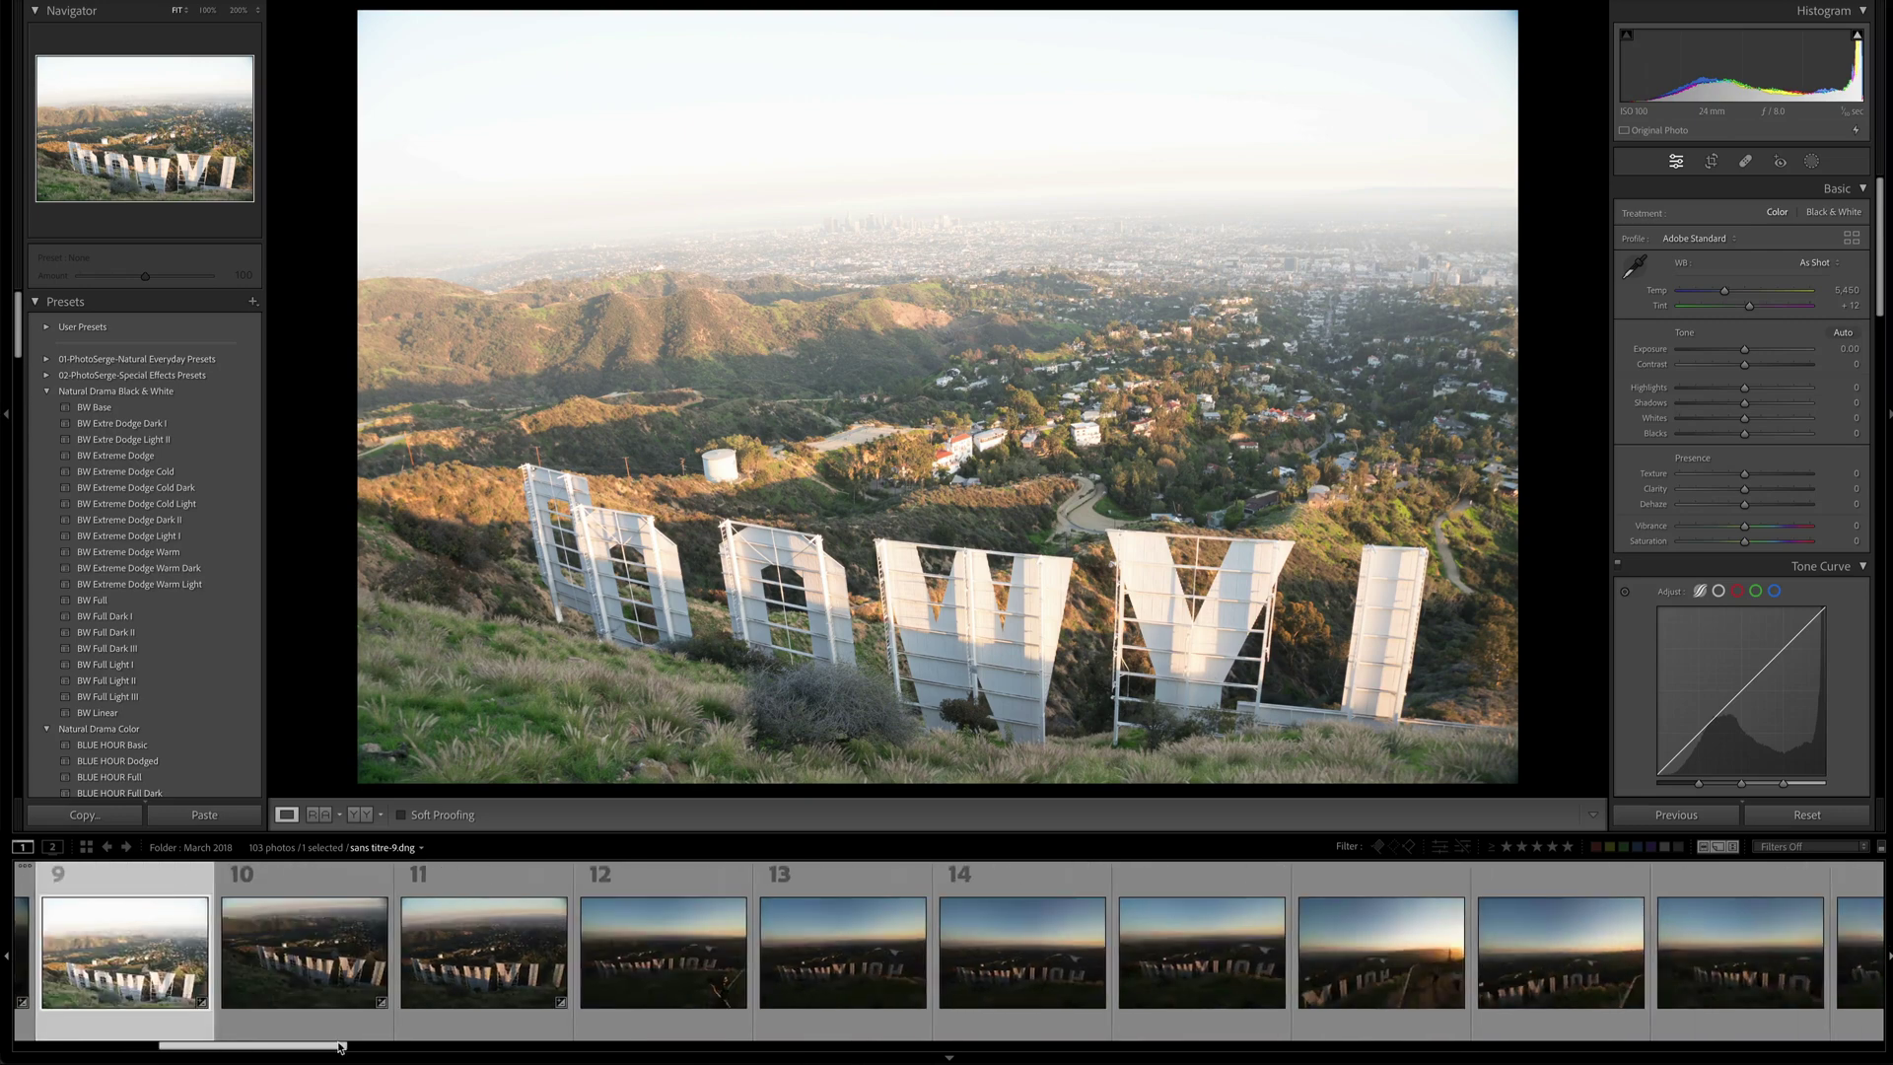
pyautogui.click(619, 979)
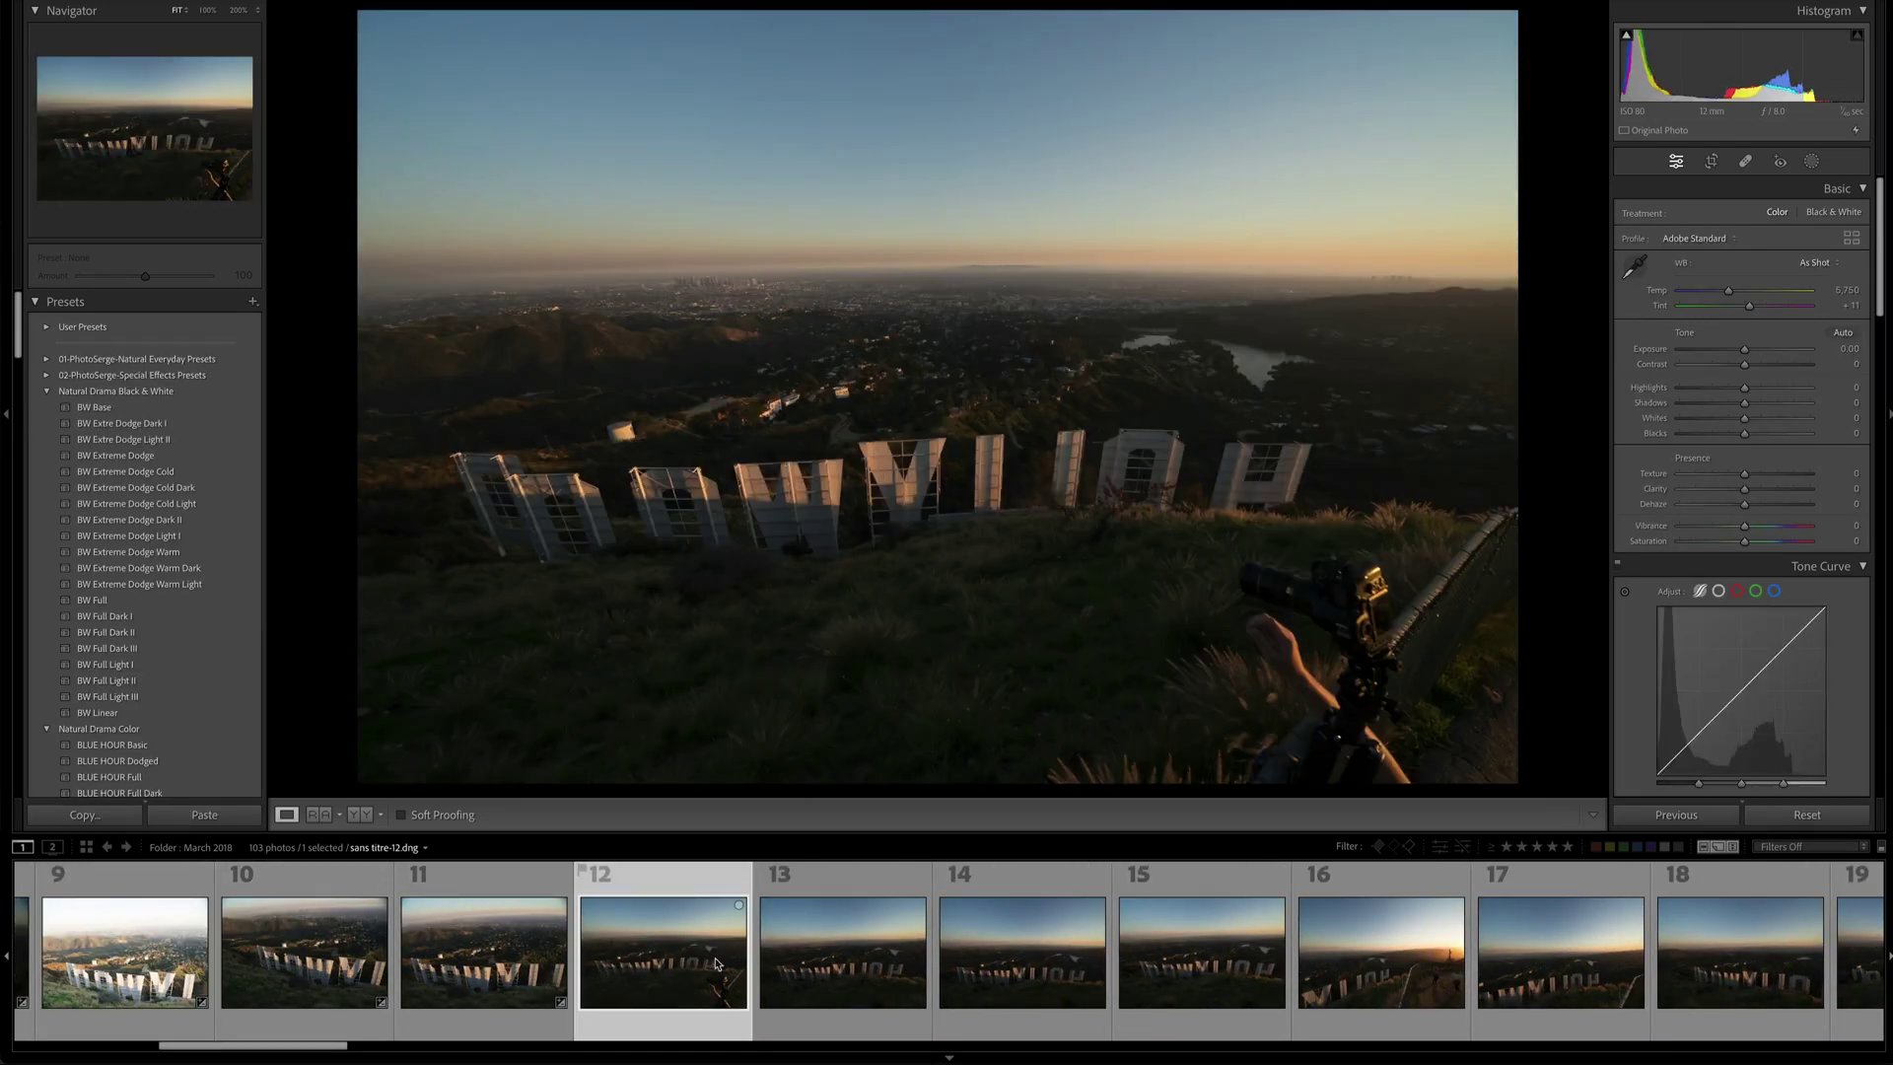
pyautogui.click(845, 942)
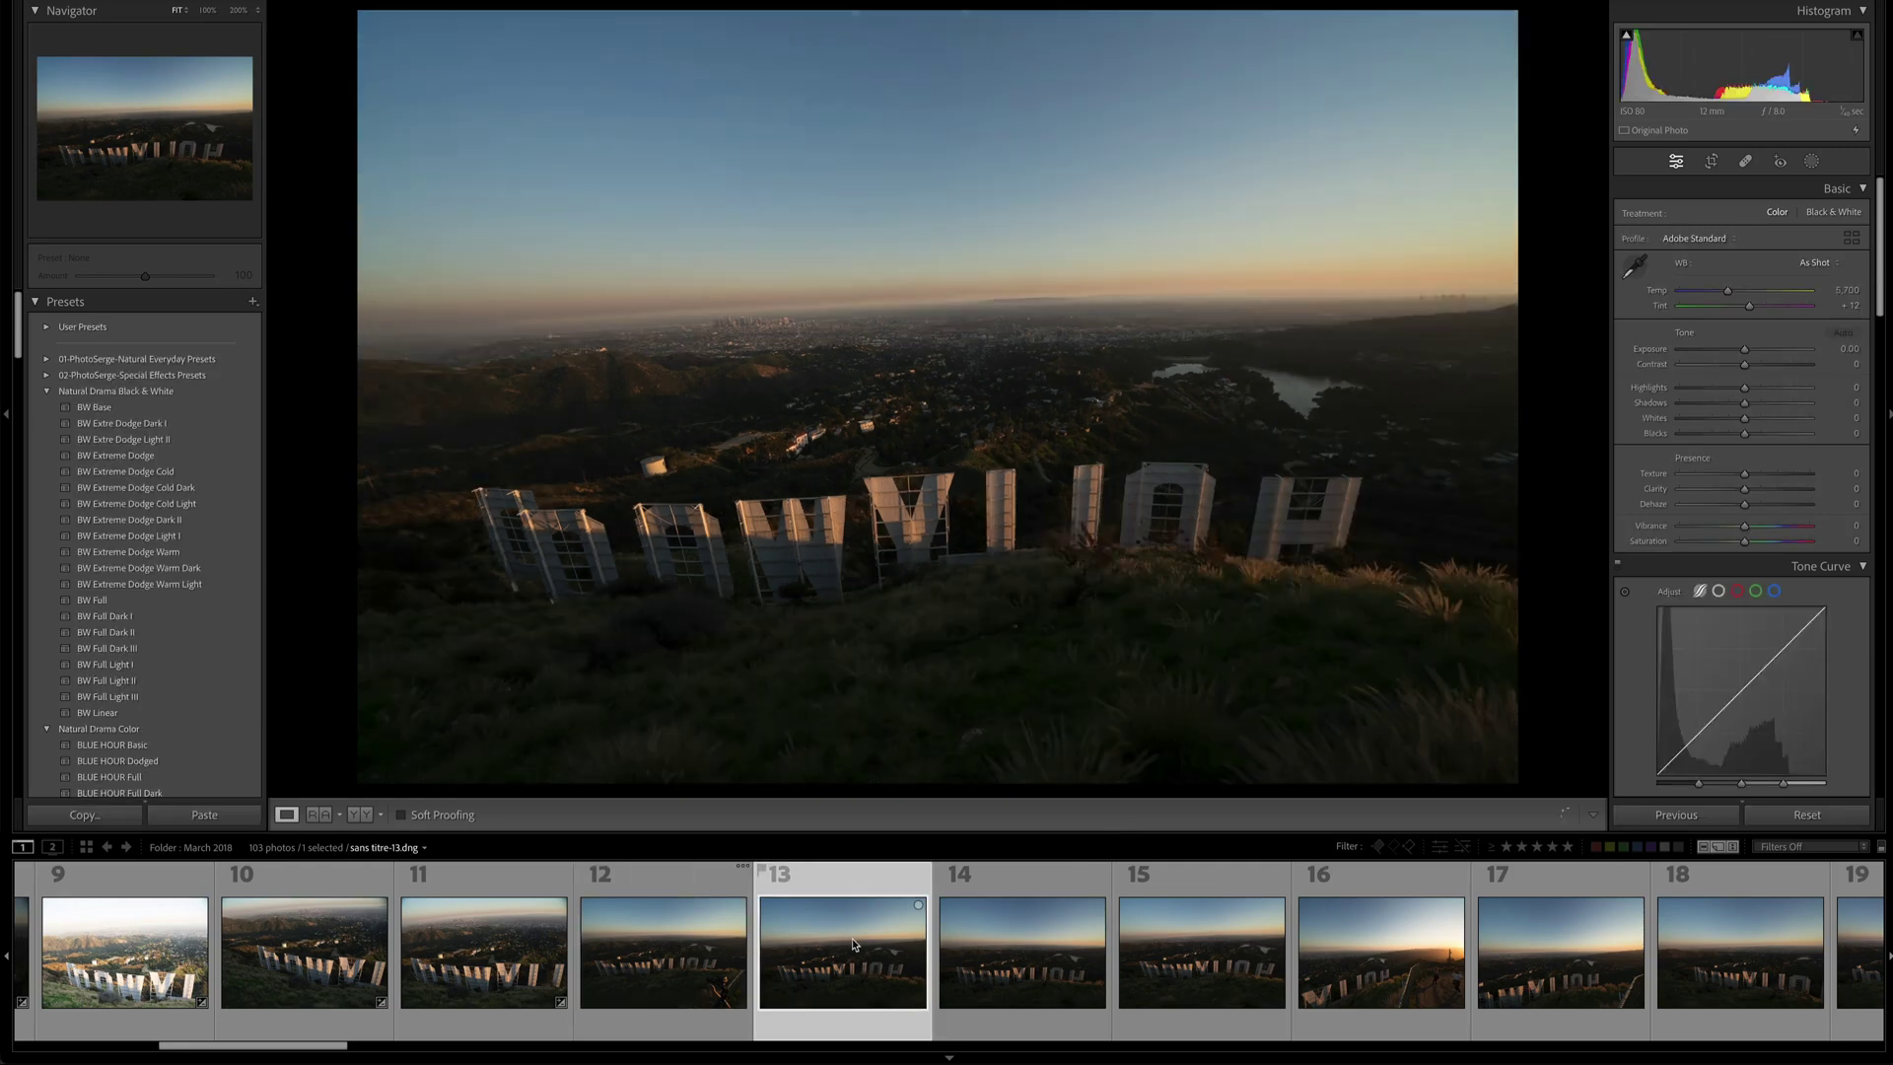
pyautogui.click(1152, 955)
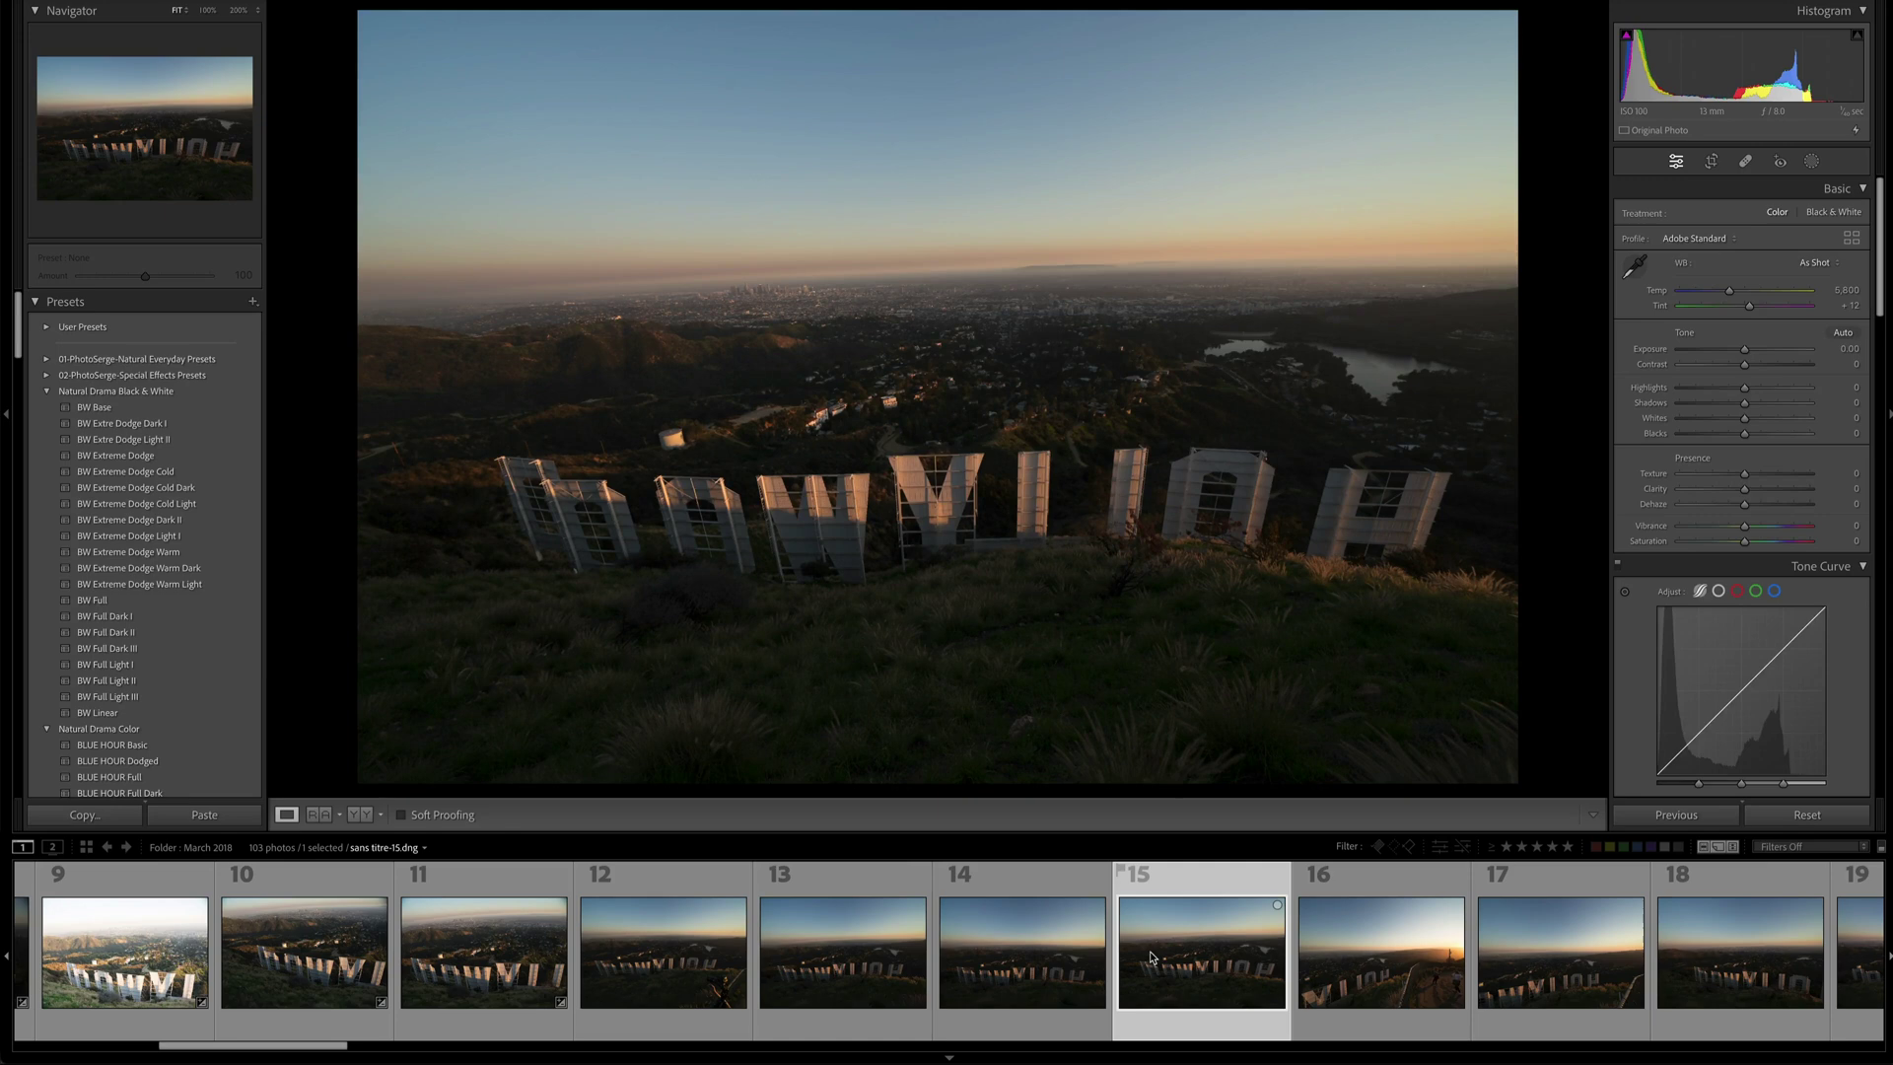
pyautogui.moveTo(338, 1047); pyautogui.dragTo(542, 1039)
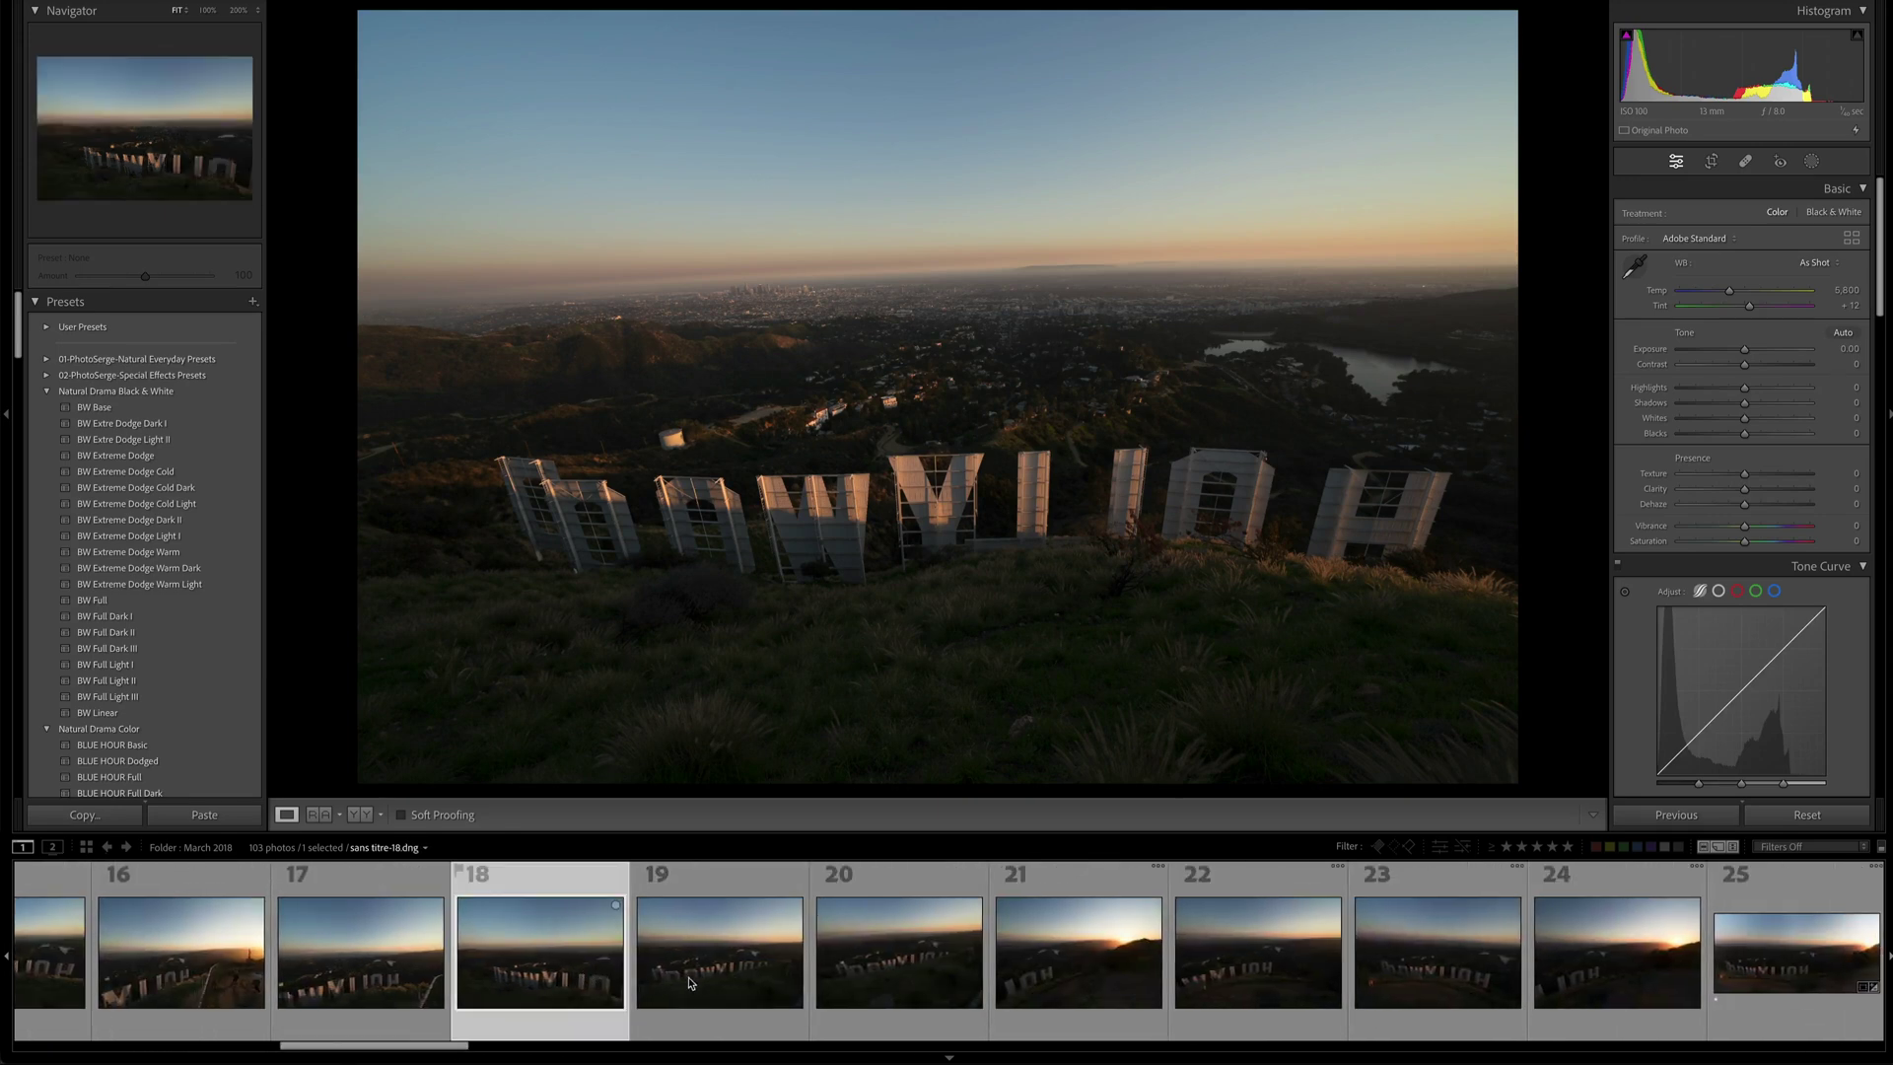
pyautogui.click(690, 981)
pyautogui.click(730, 977)
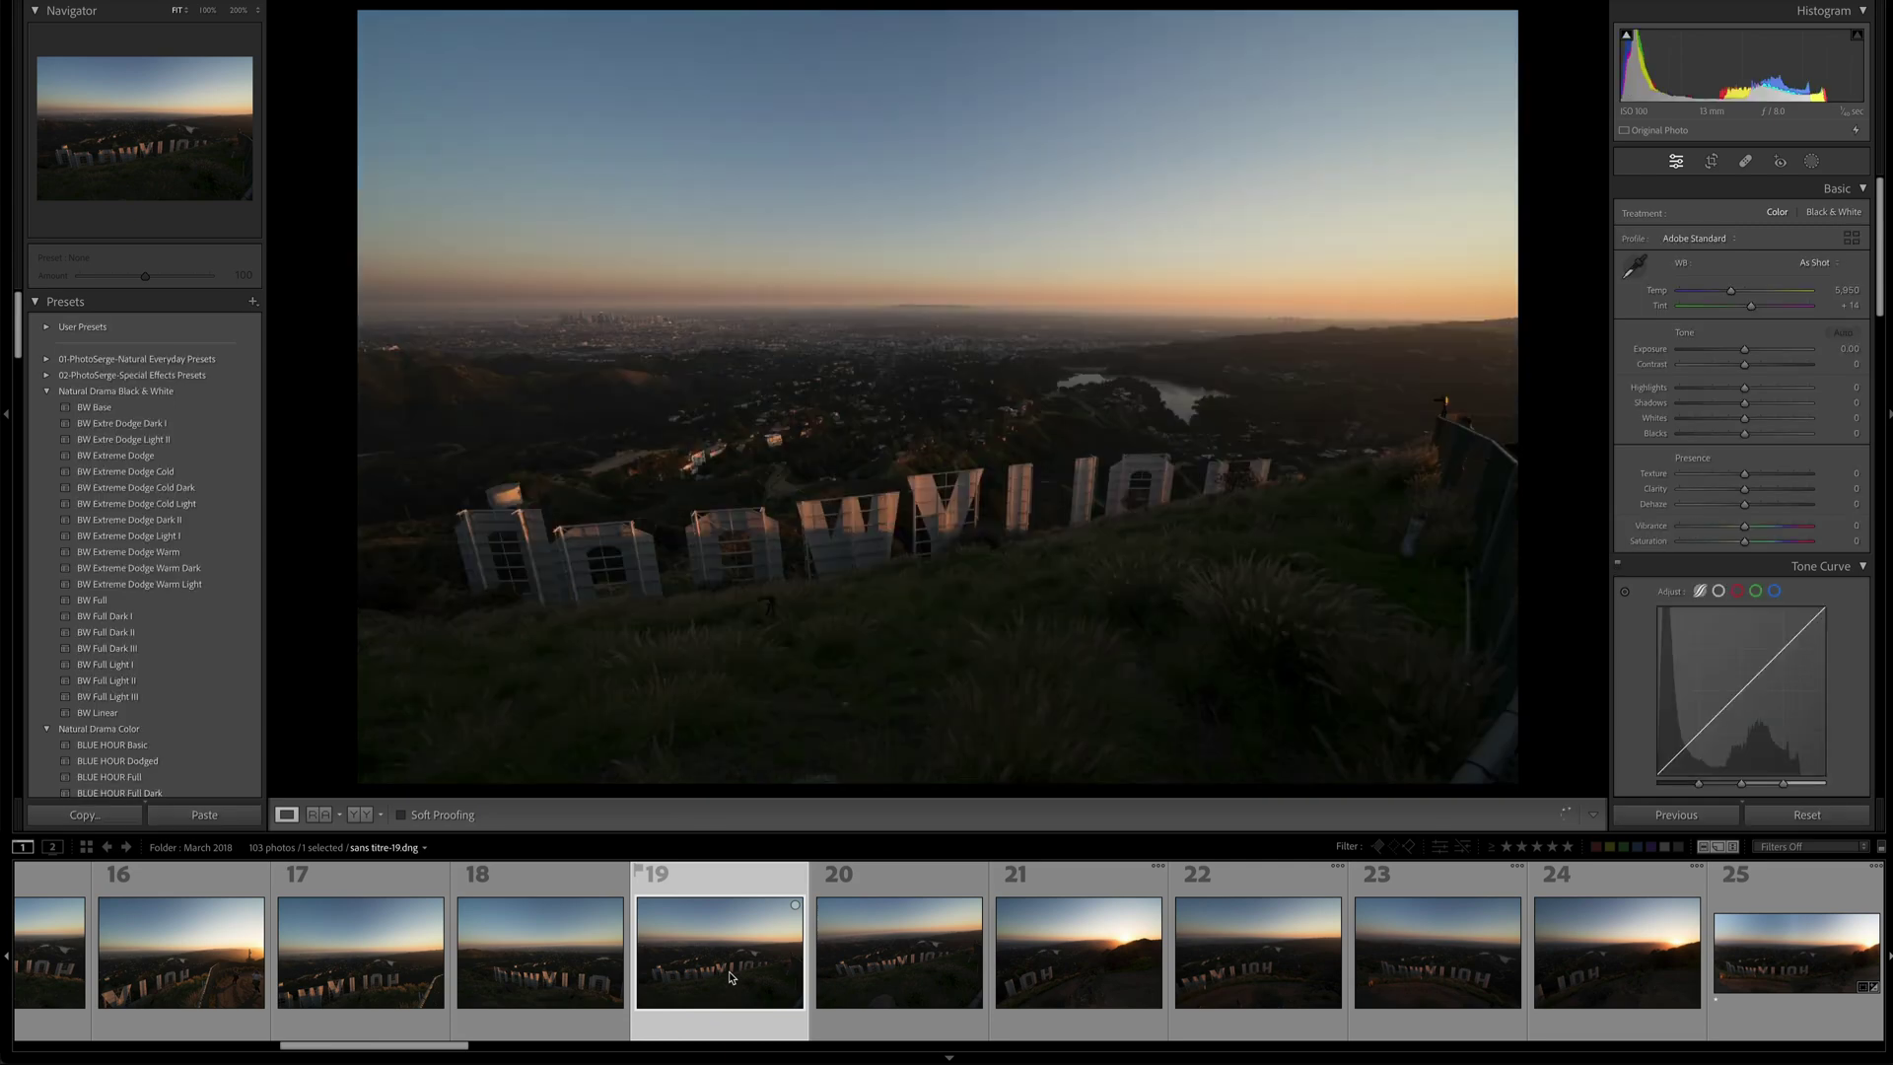
pyautogui.click(872, 951)
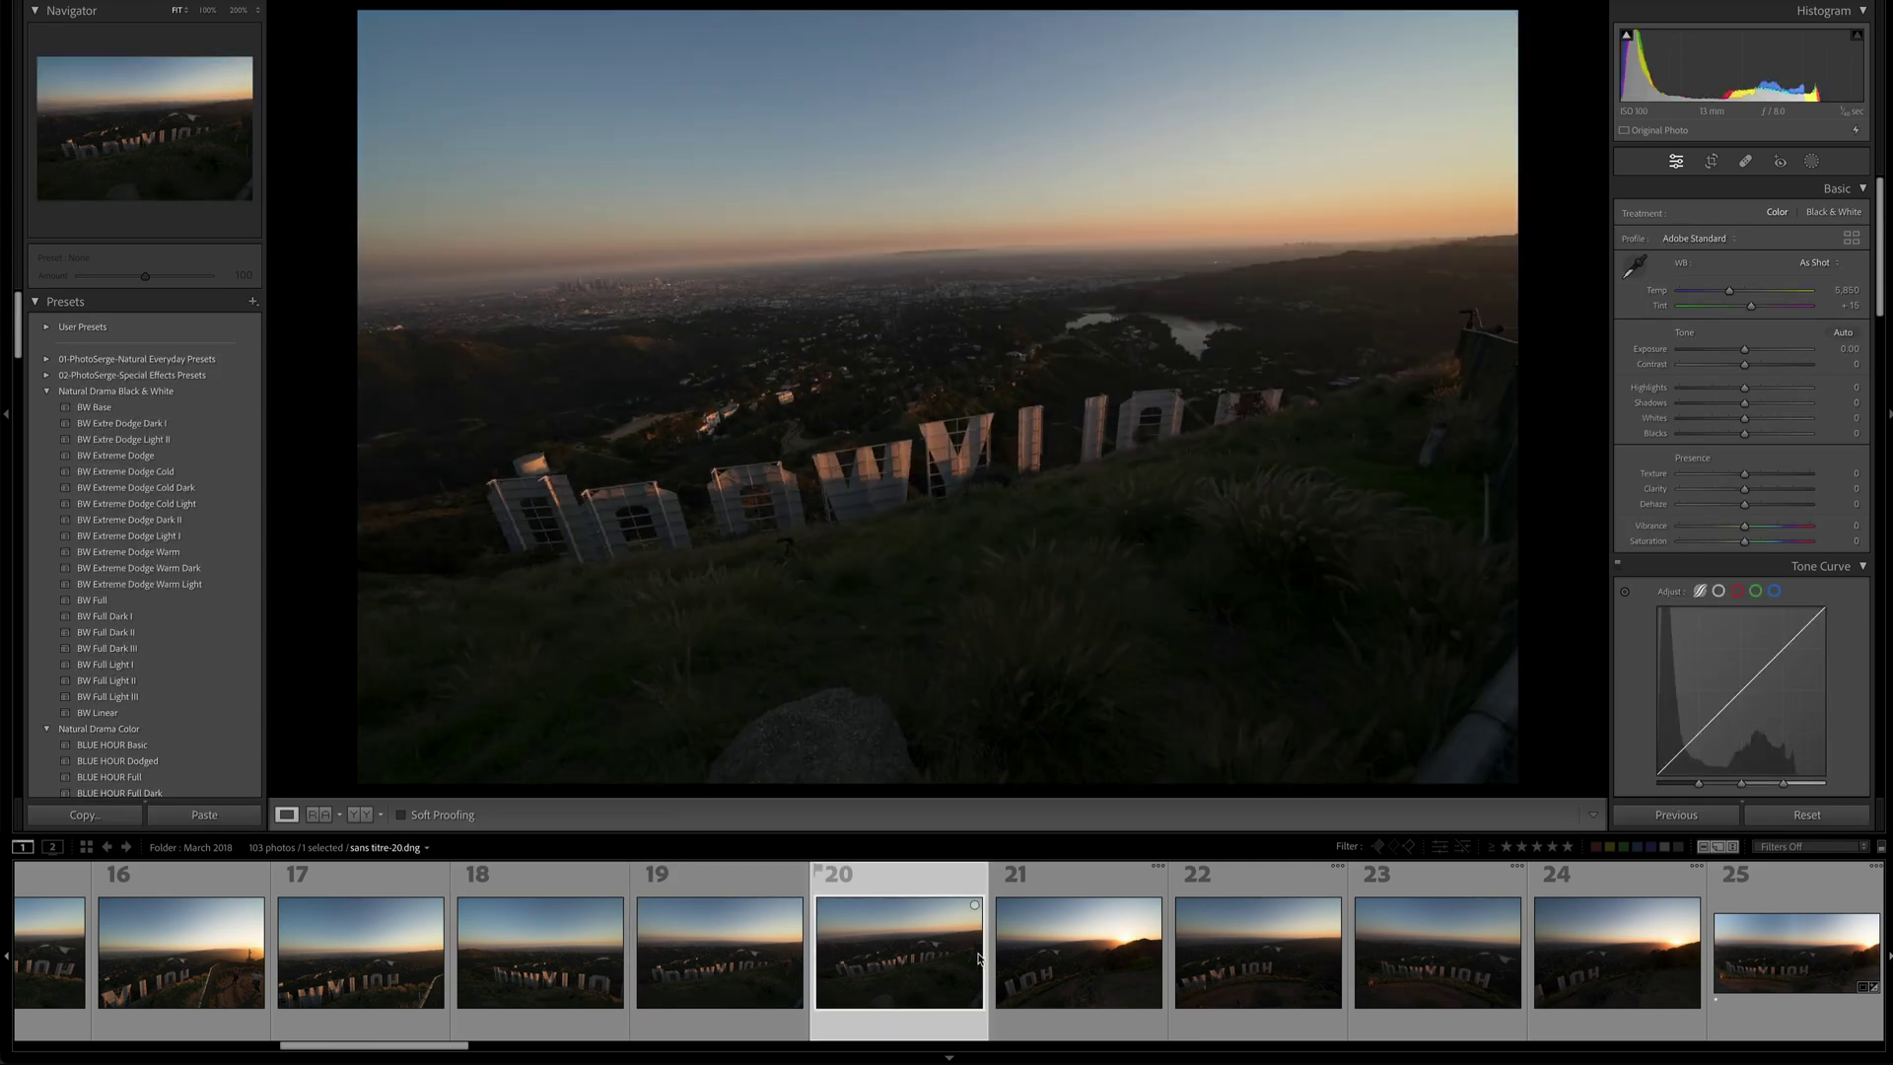
pyautogui.click(1077, 953)
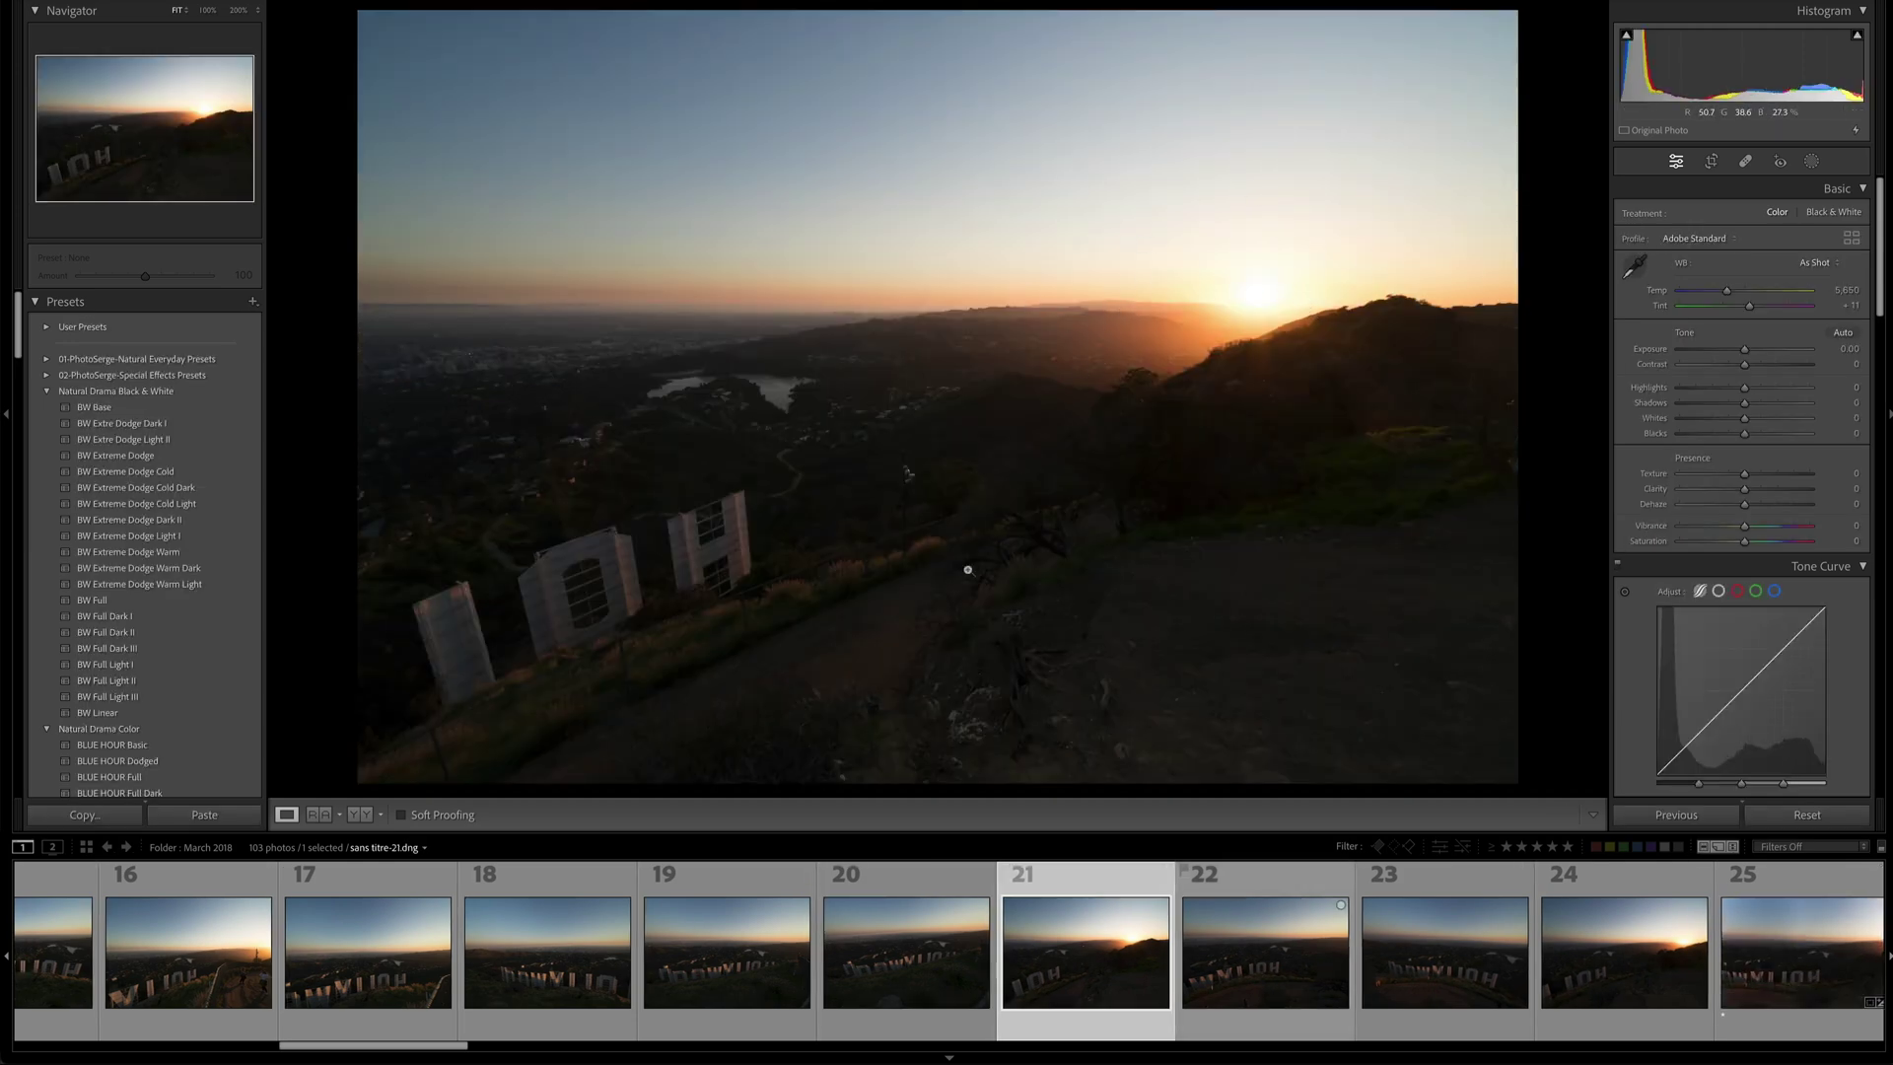
# Continue through panorama photo 25 and twilight photos 30 and 31 toward photo 39.
pyautogui.moveTo(469, 1056); pyautogui.dragTo(586, 1054)
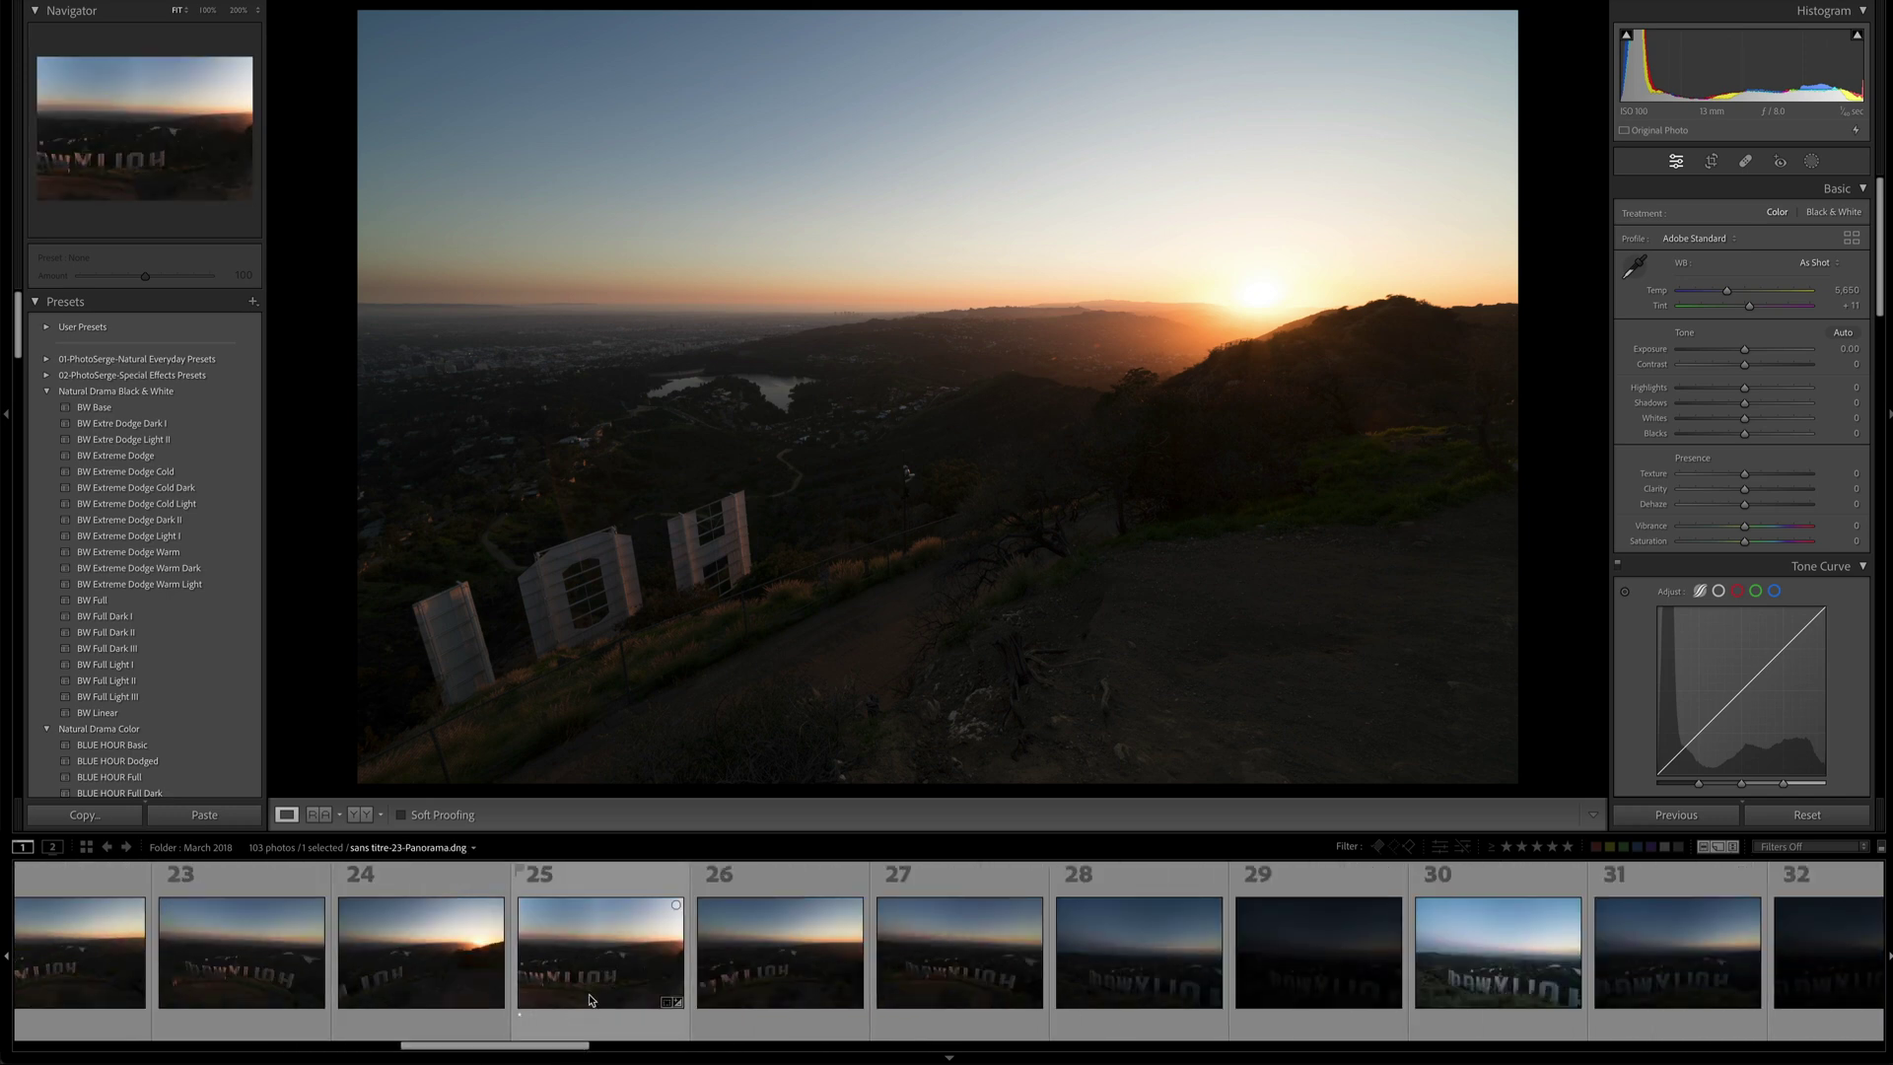
pyautogui.click(590, 1000)
pyautogui.moveTo(570, 1047); pyautogui.dragTo(658, 1047)
pyautogui.click(654, 993)
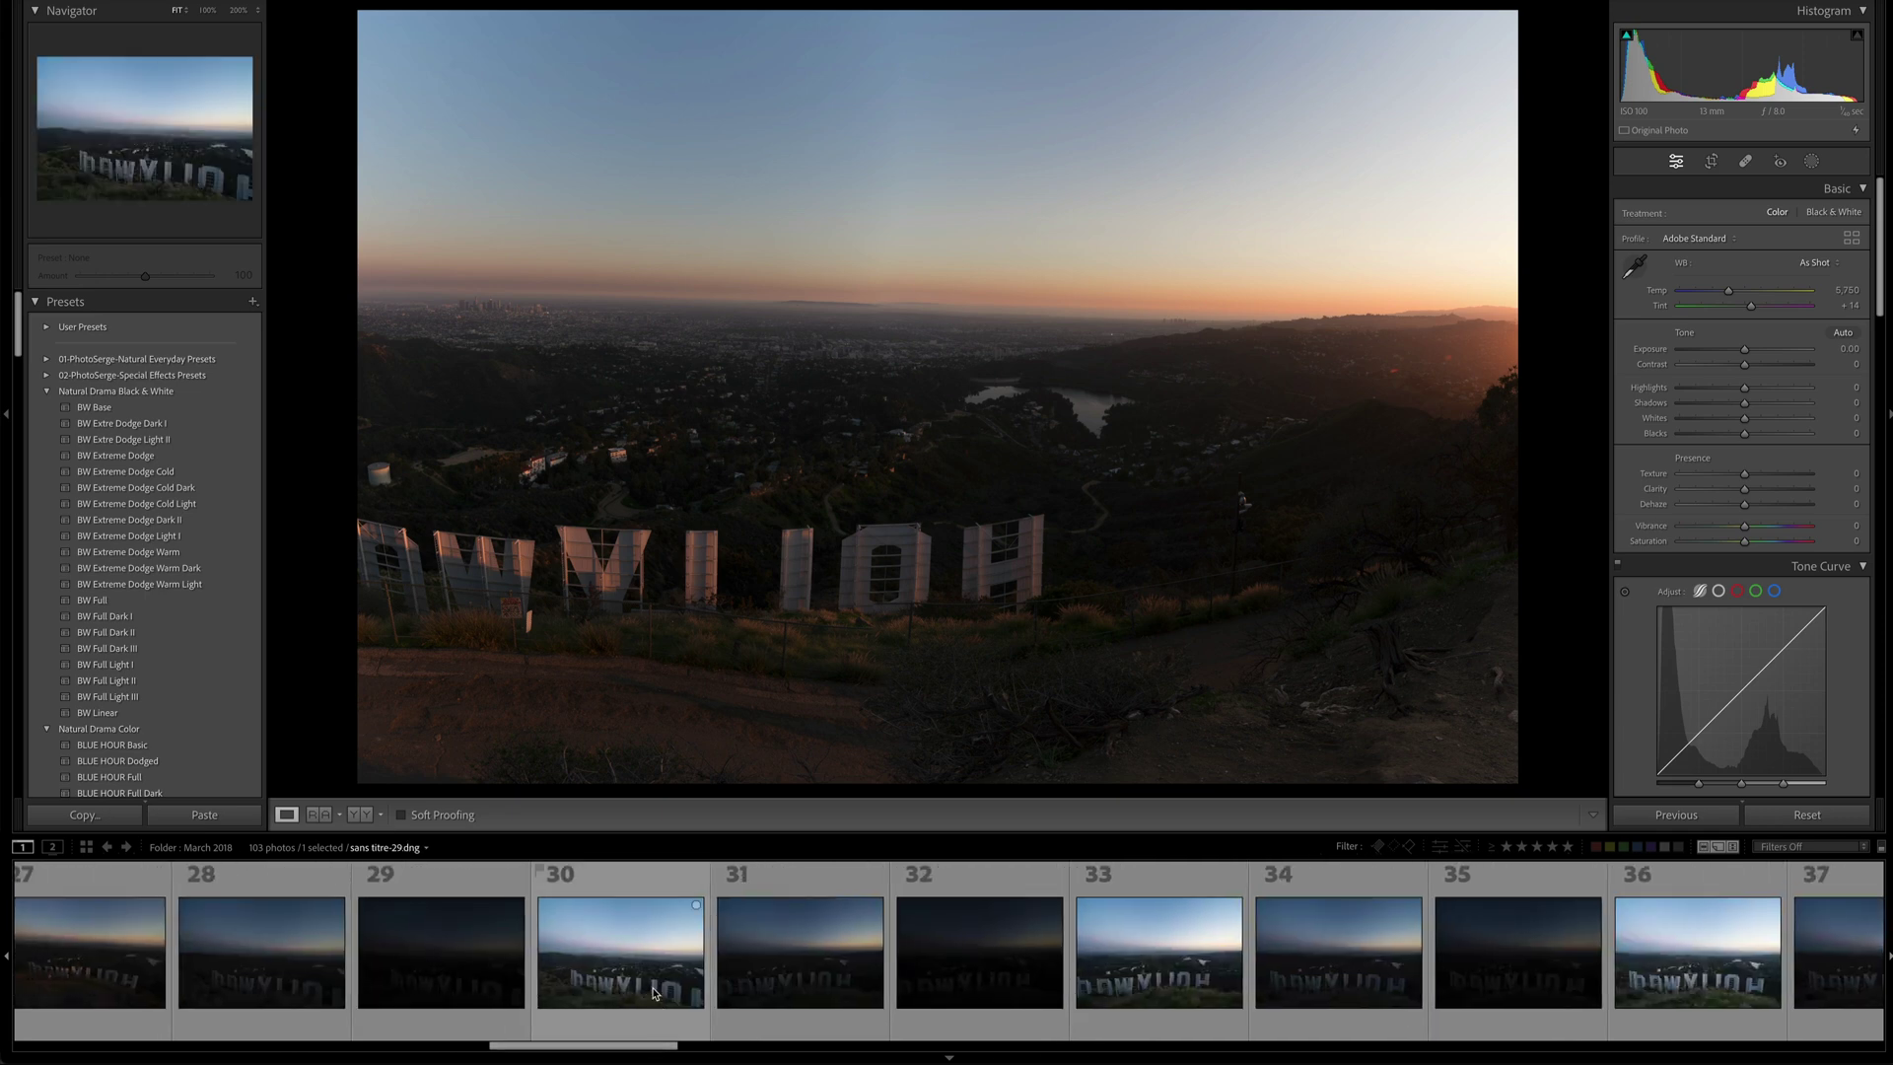
pyautogui.click(785, 981)
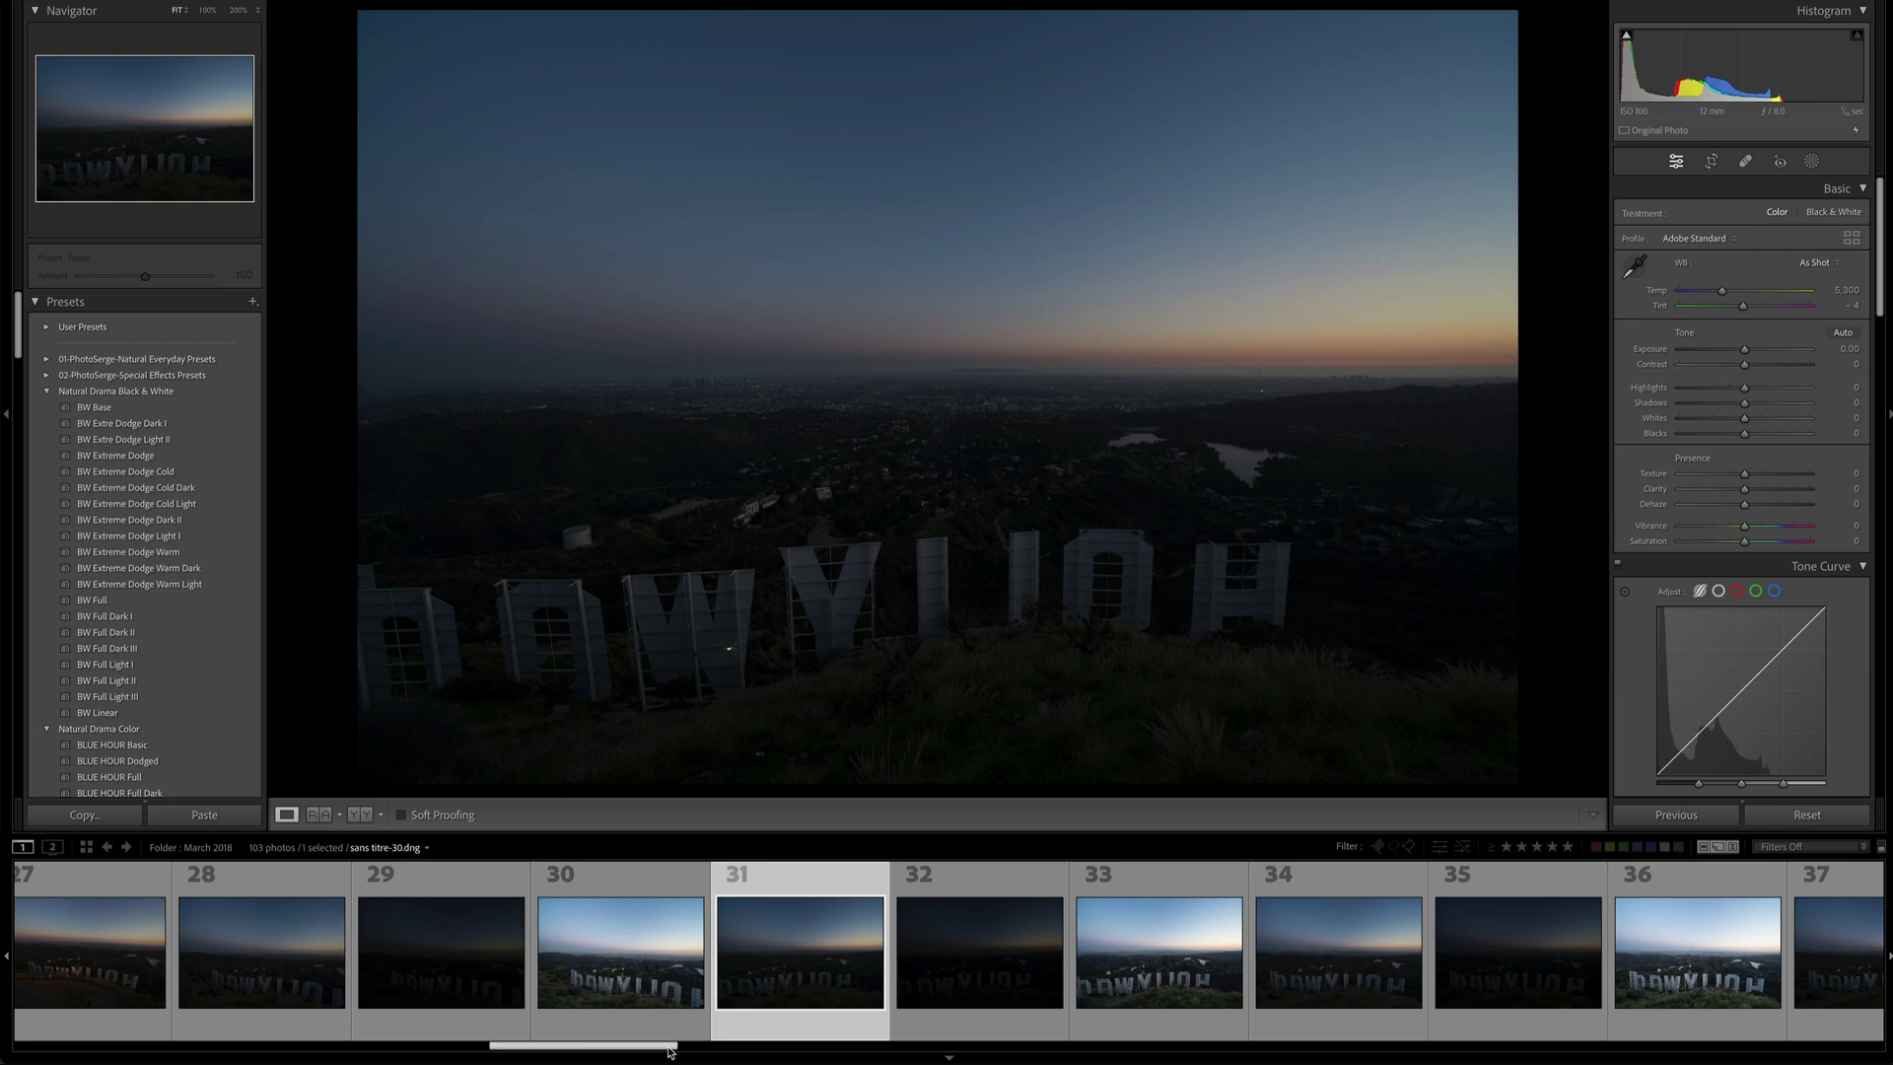
pyautogui.moveTo(669, 1051); pyautogui.dragTo(845, 1049)
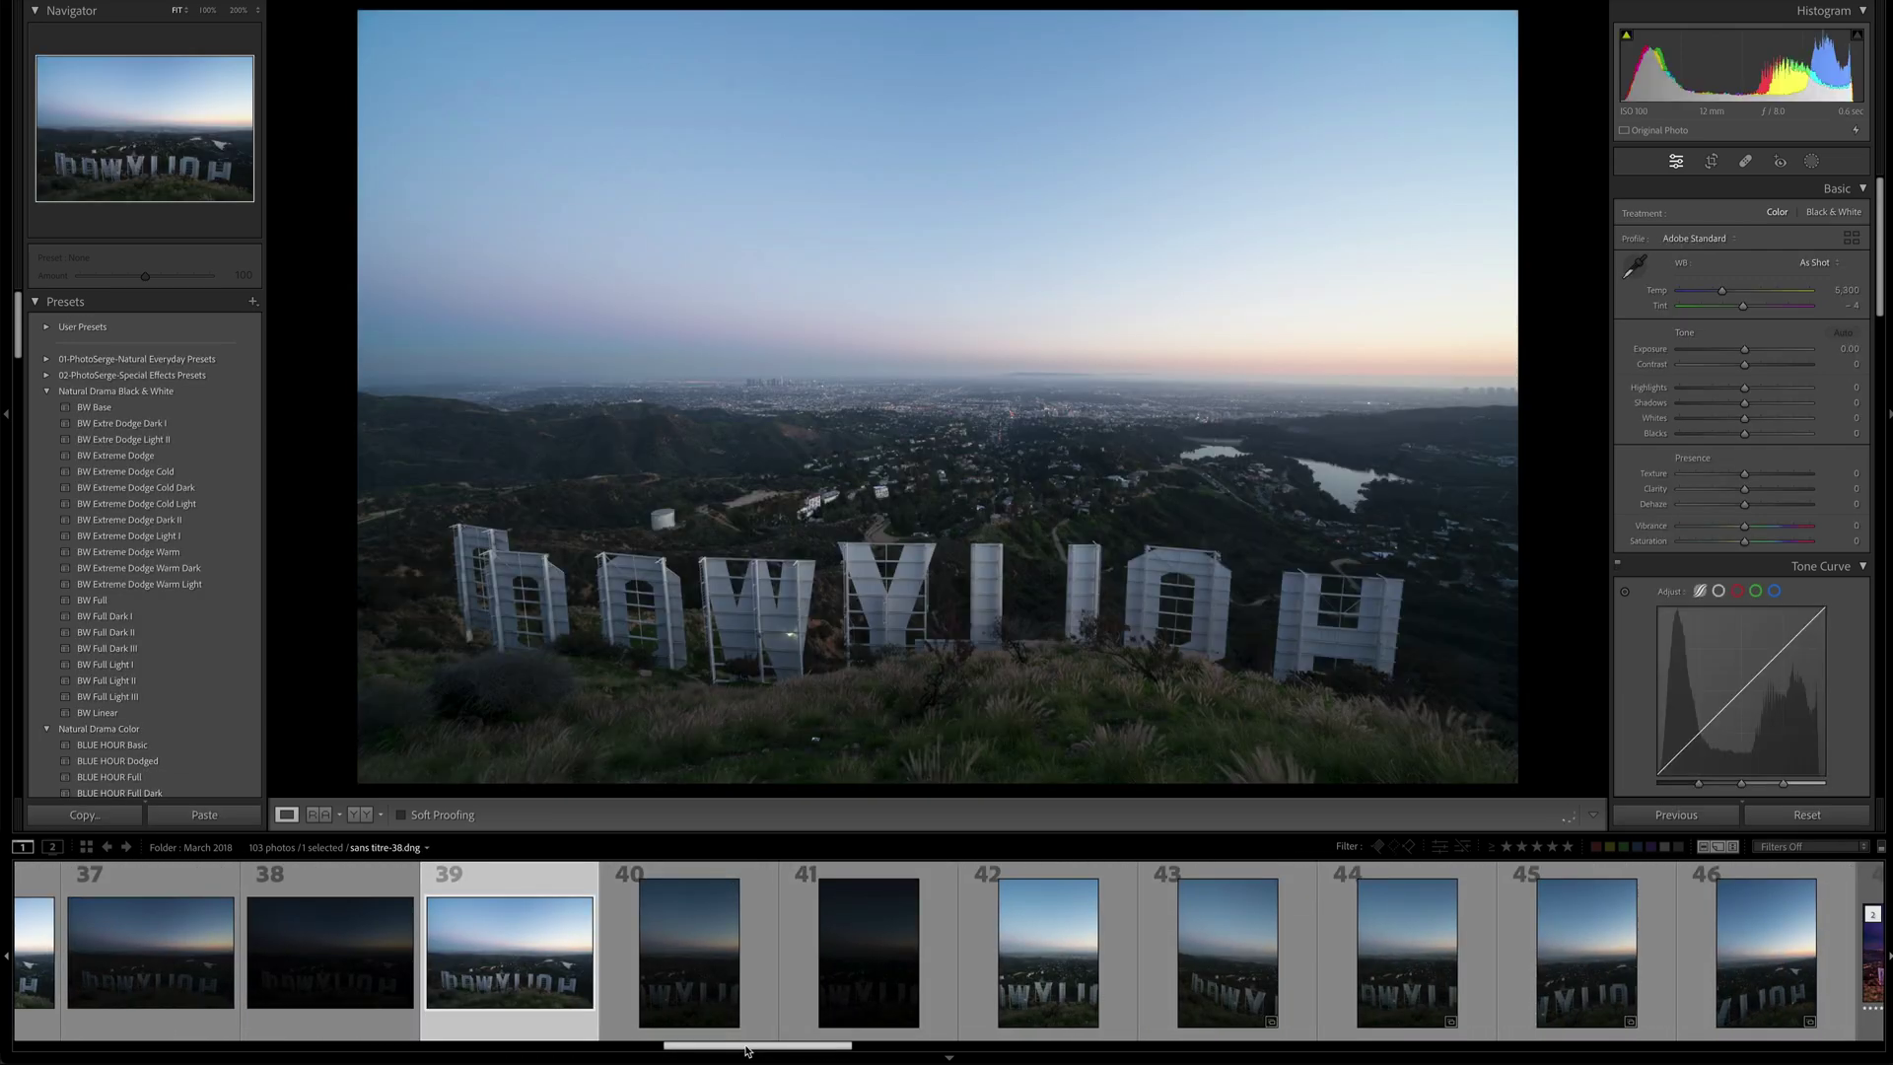
pyautogui.scroll(-3, 690, 995)
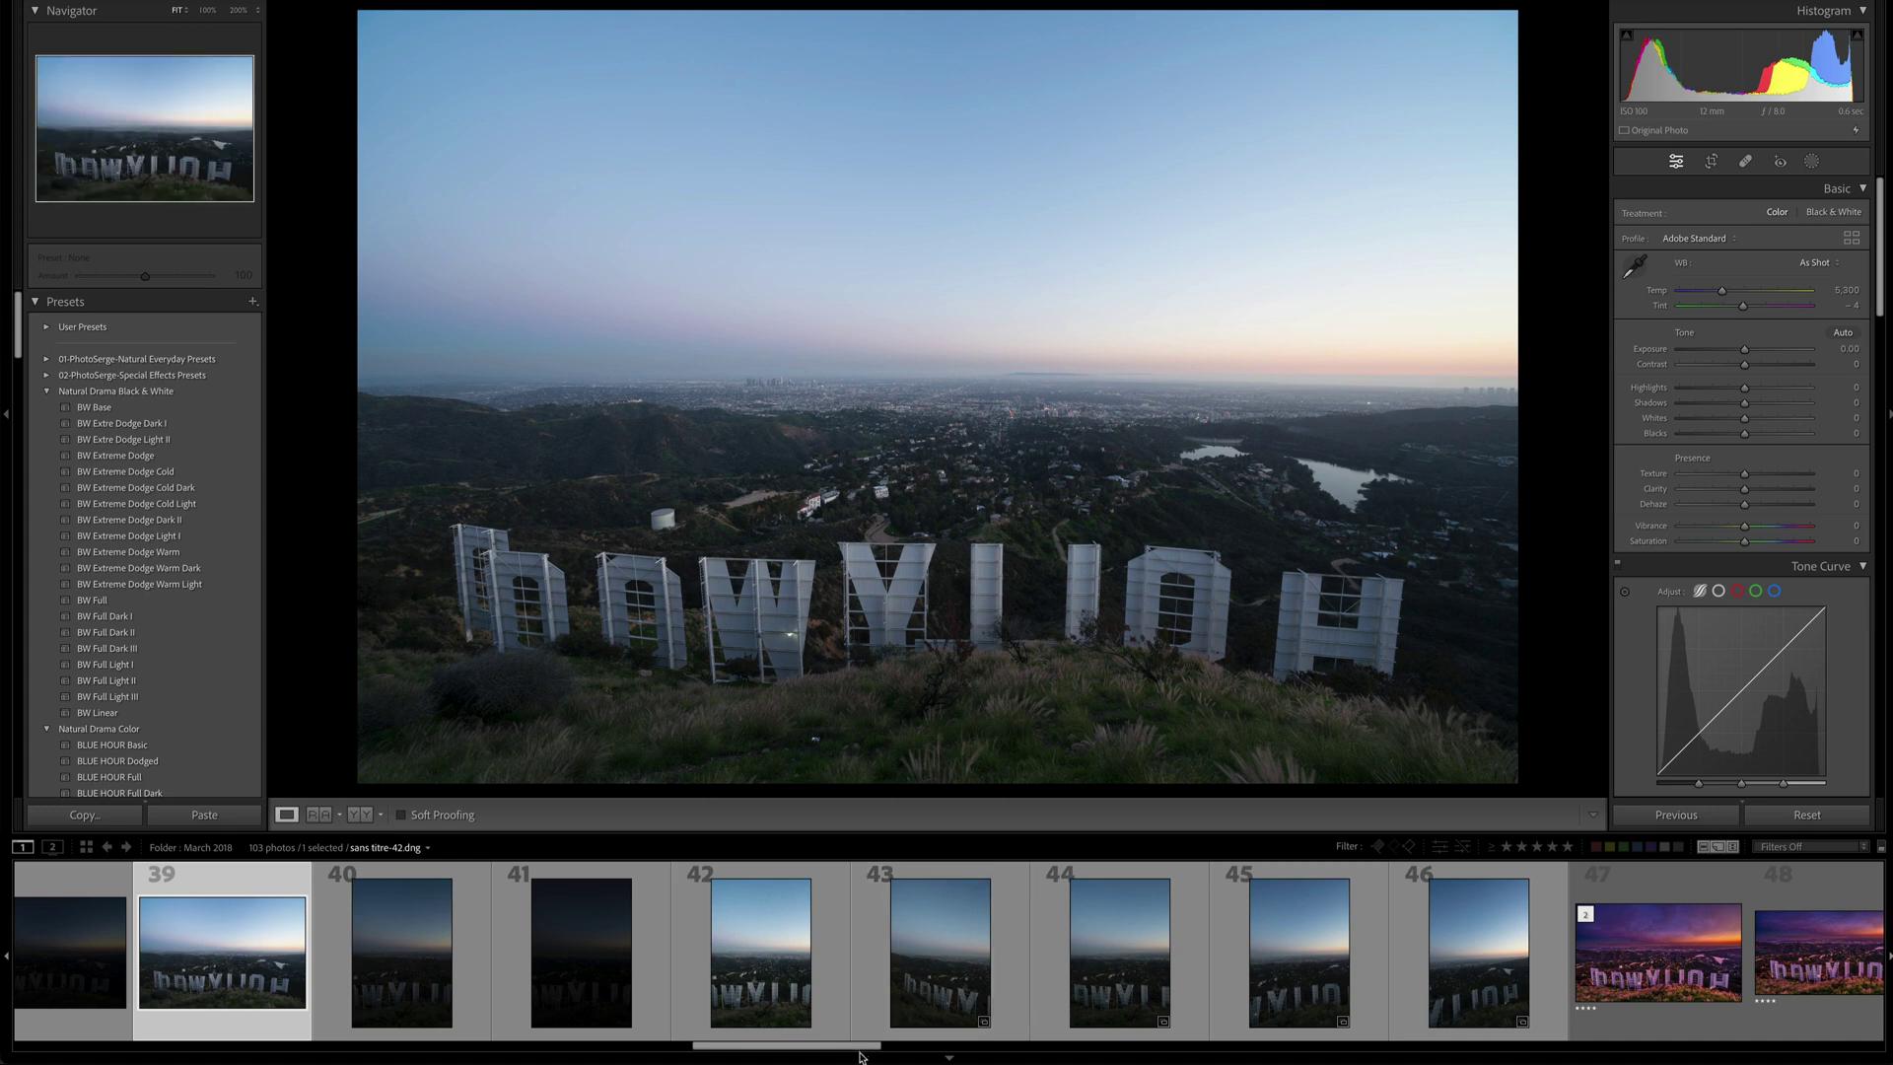
# Browse to the pink-magenta sky edit, photo 50, then on to panorama edit photo 59.
pyautogui.moveTo(864, 1045); pyautogui.dragTo(948, 1045)
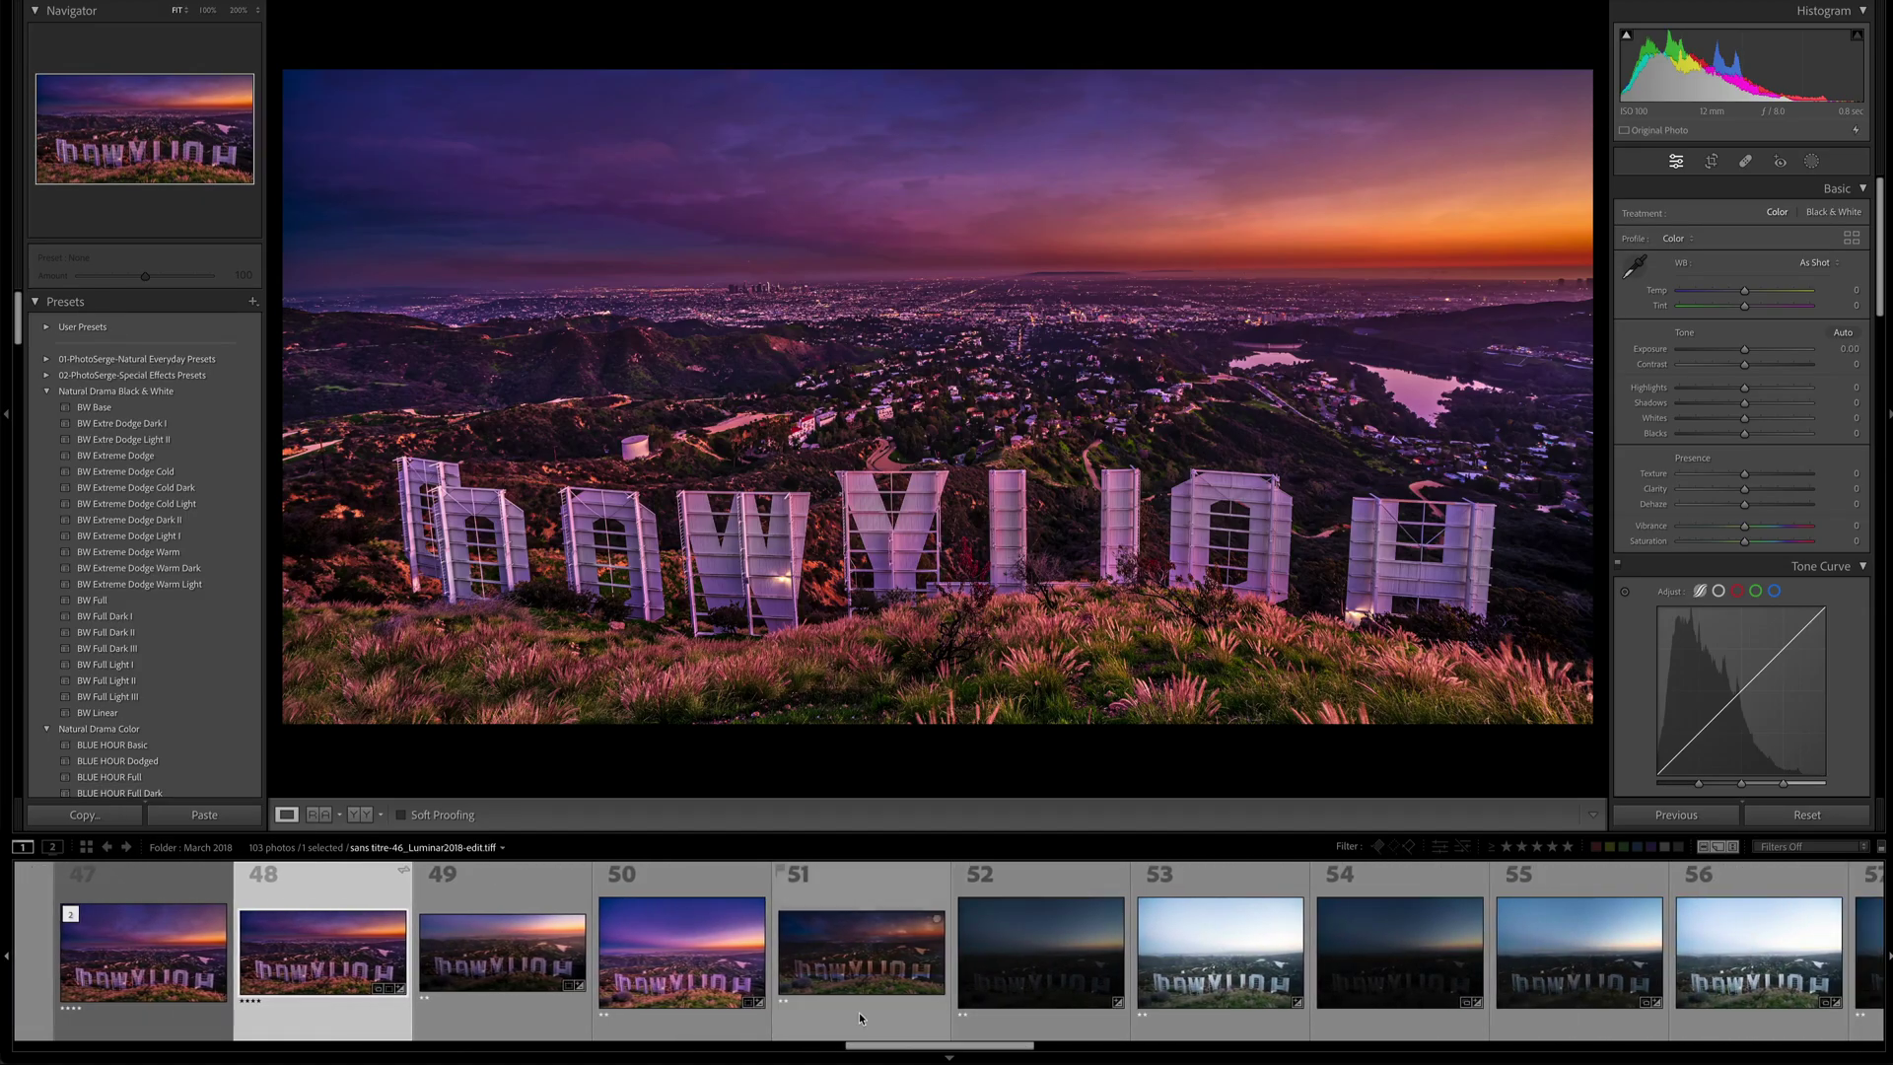
pyautogui.click(656, 971)
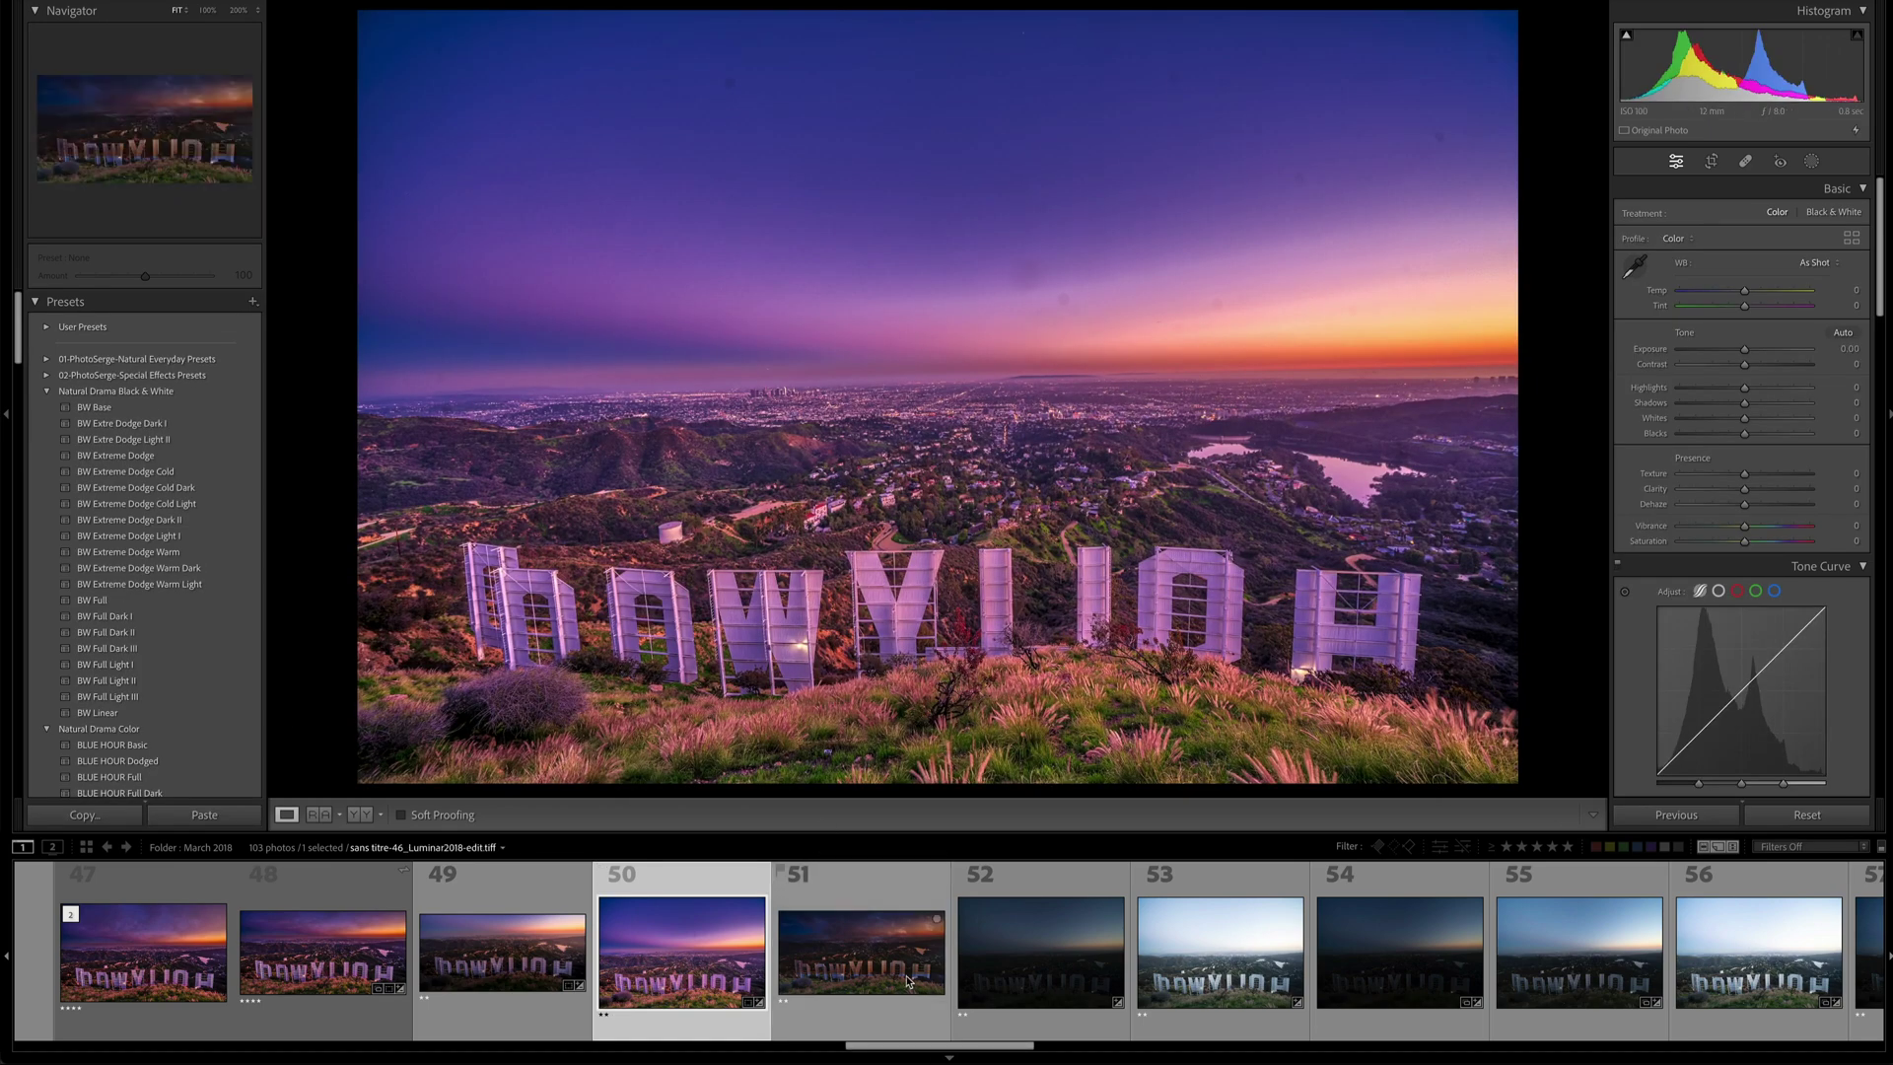
pyautogui.press('Right')
pyautogui.moveTo(1007, 1046); pyautogui.dragTo(1117, 1042)
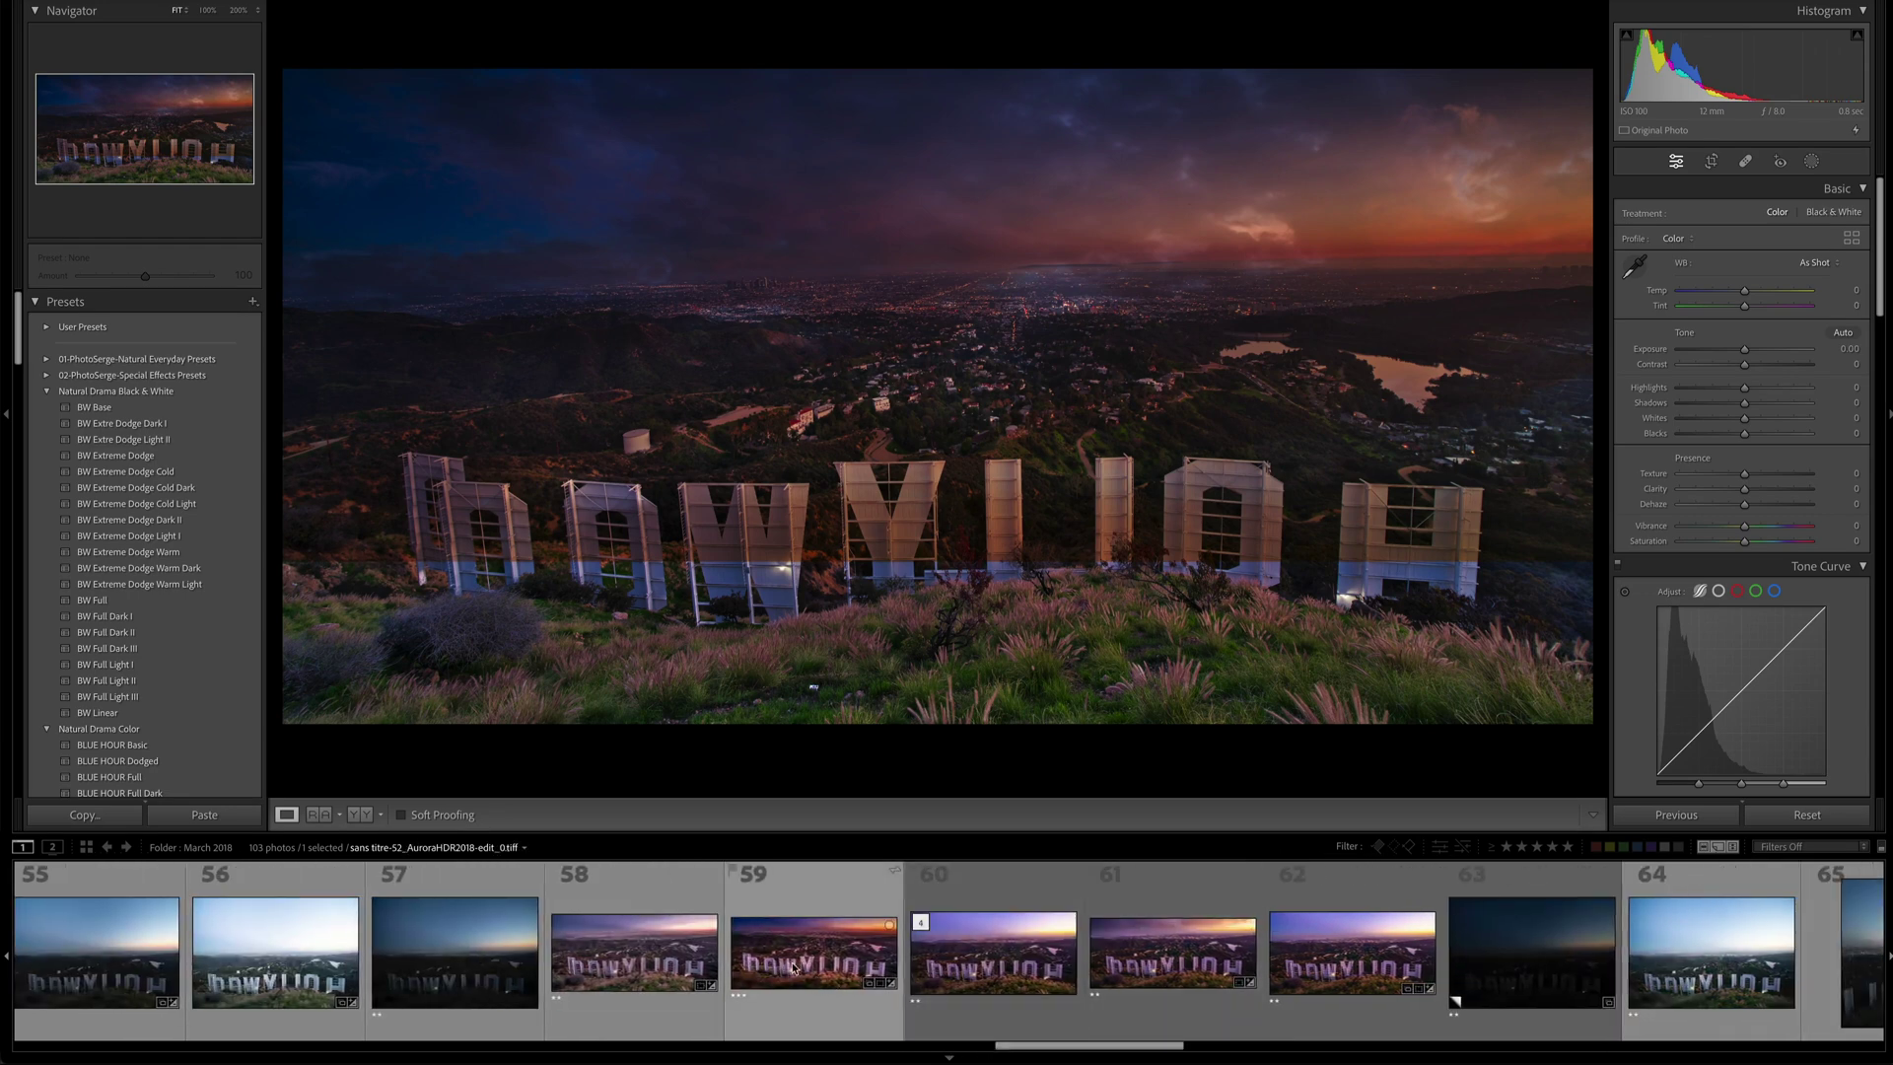
pyautogui.click(778, 948)
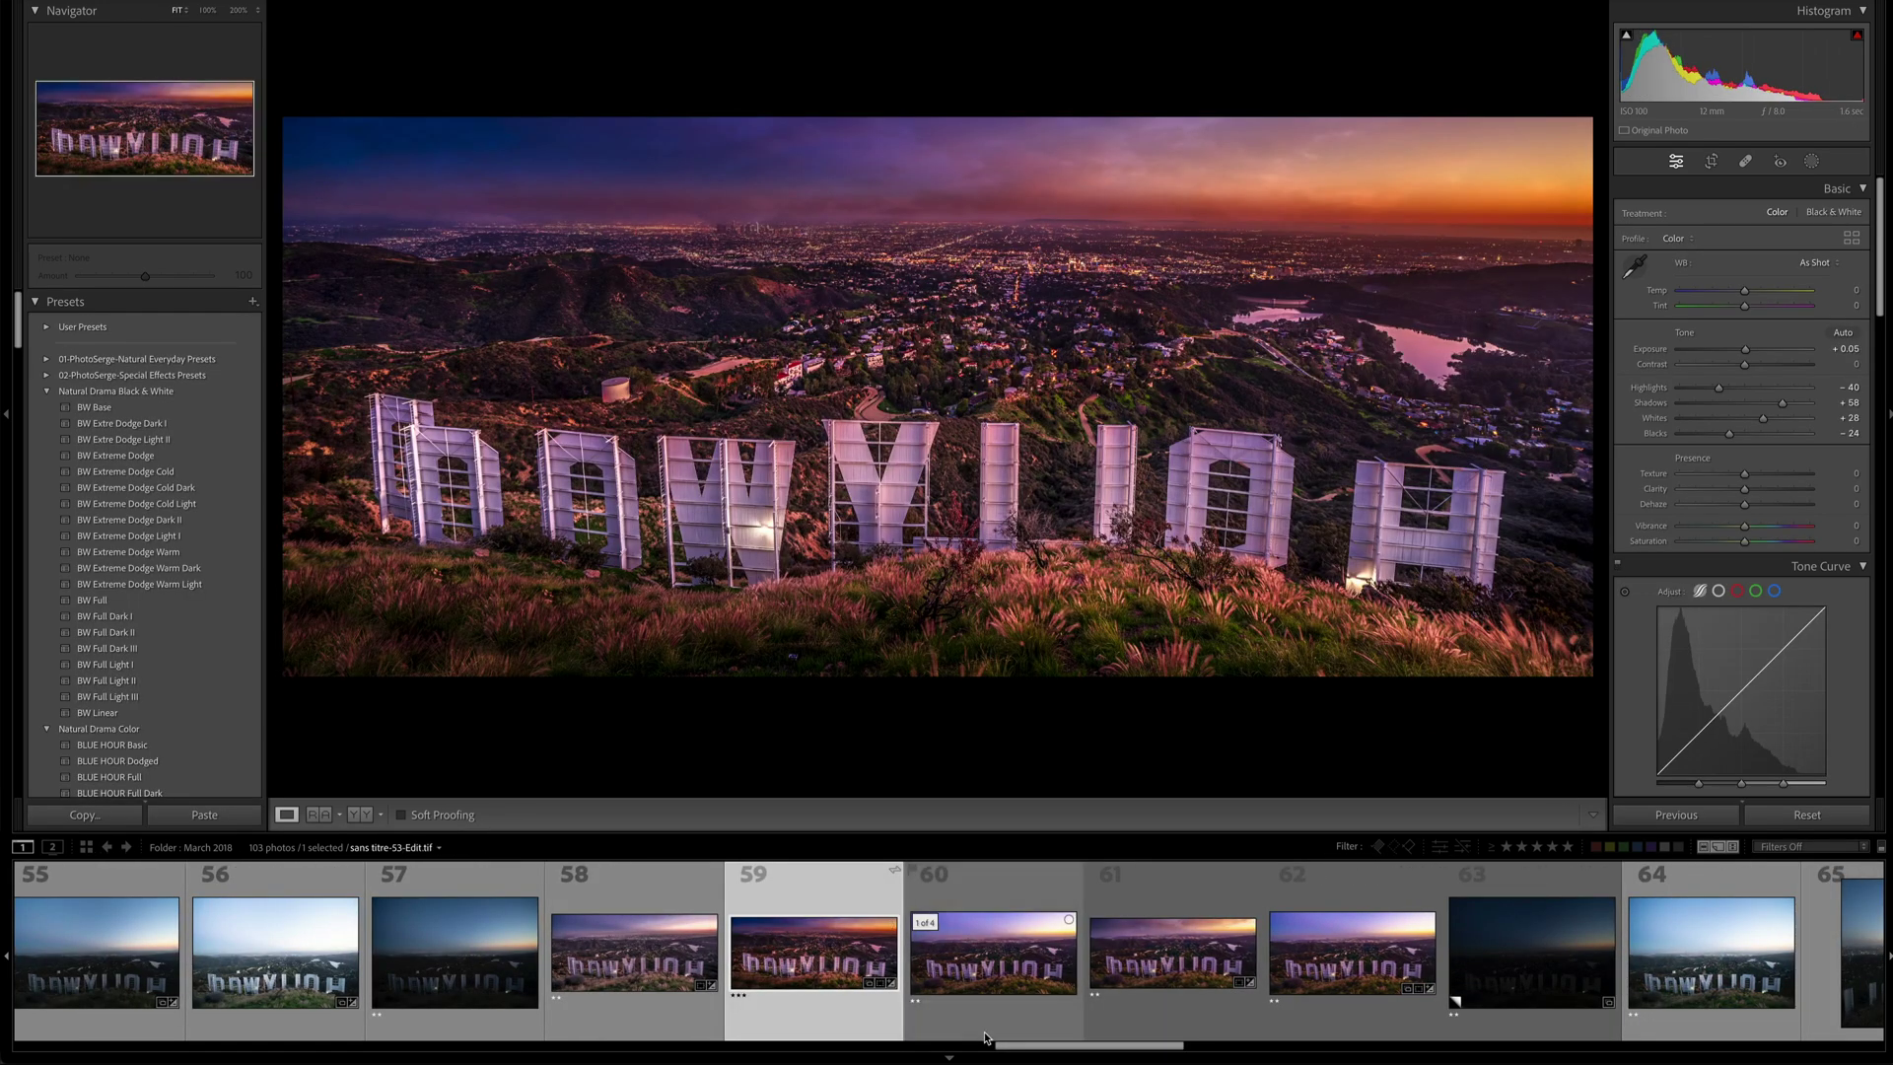
pyautogui.moveTo(1029, 1047); pyautogui.dragTo(1071, 1053)
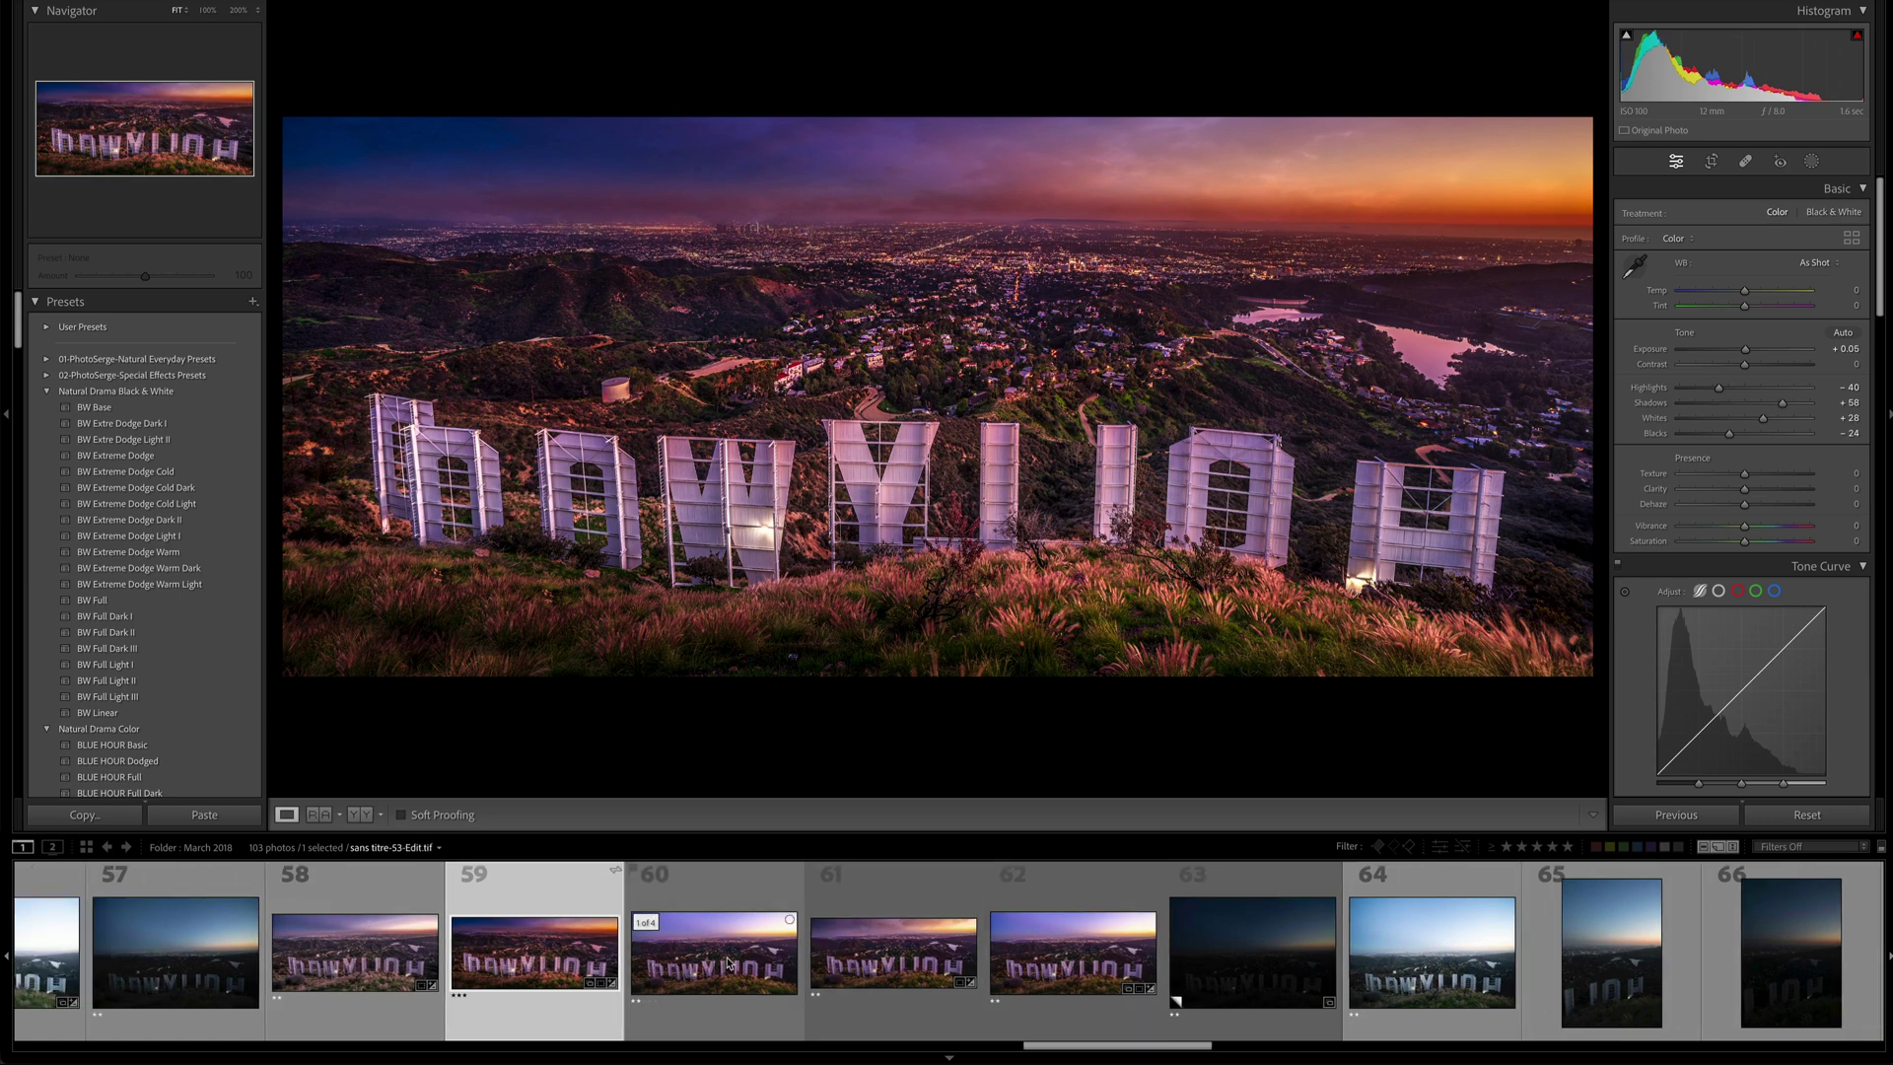
# Compare dark photo 62 with edited photo 60 and blue-hour photo 64, settling on 62.
pyautogui.click(1085, 950)
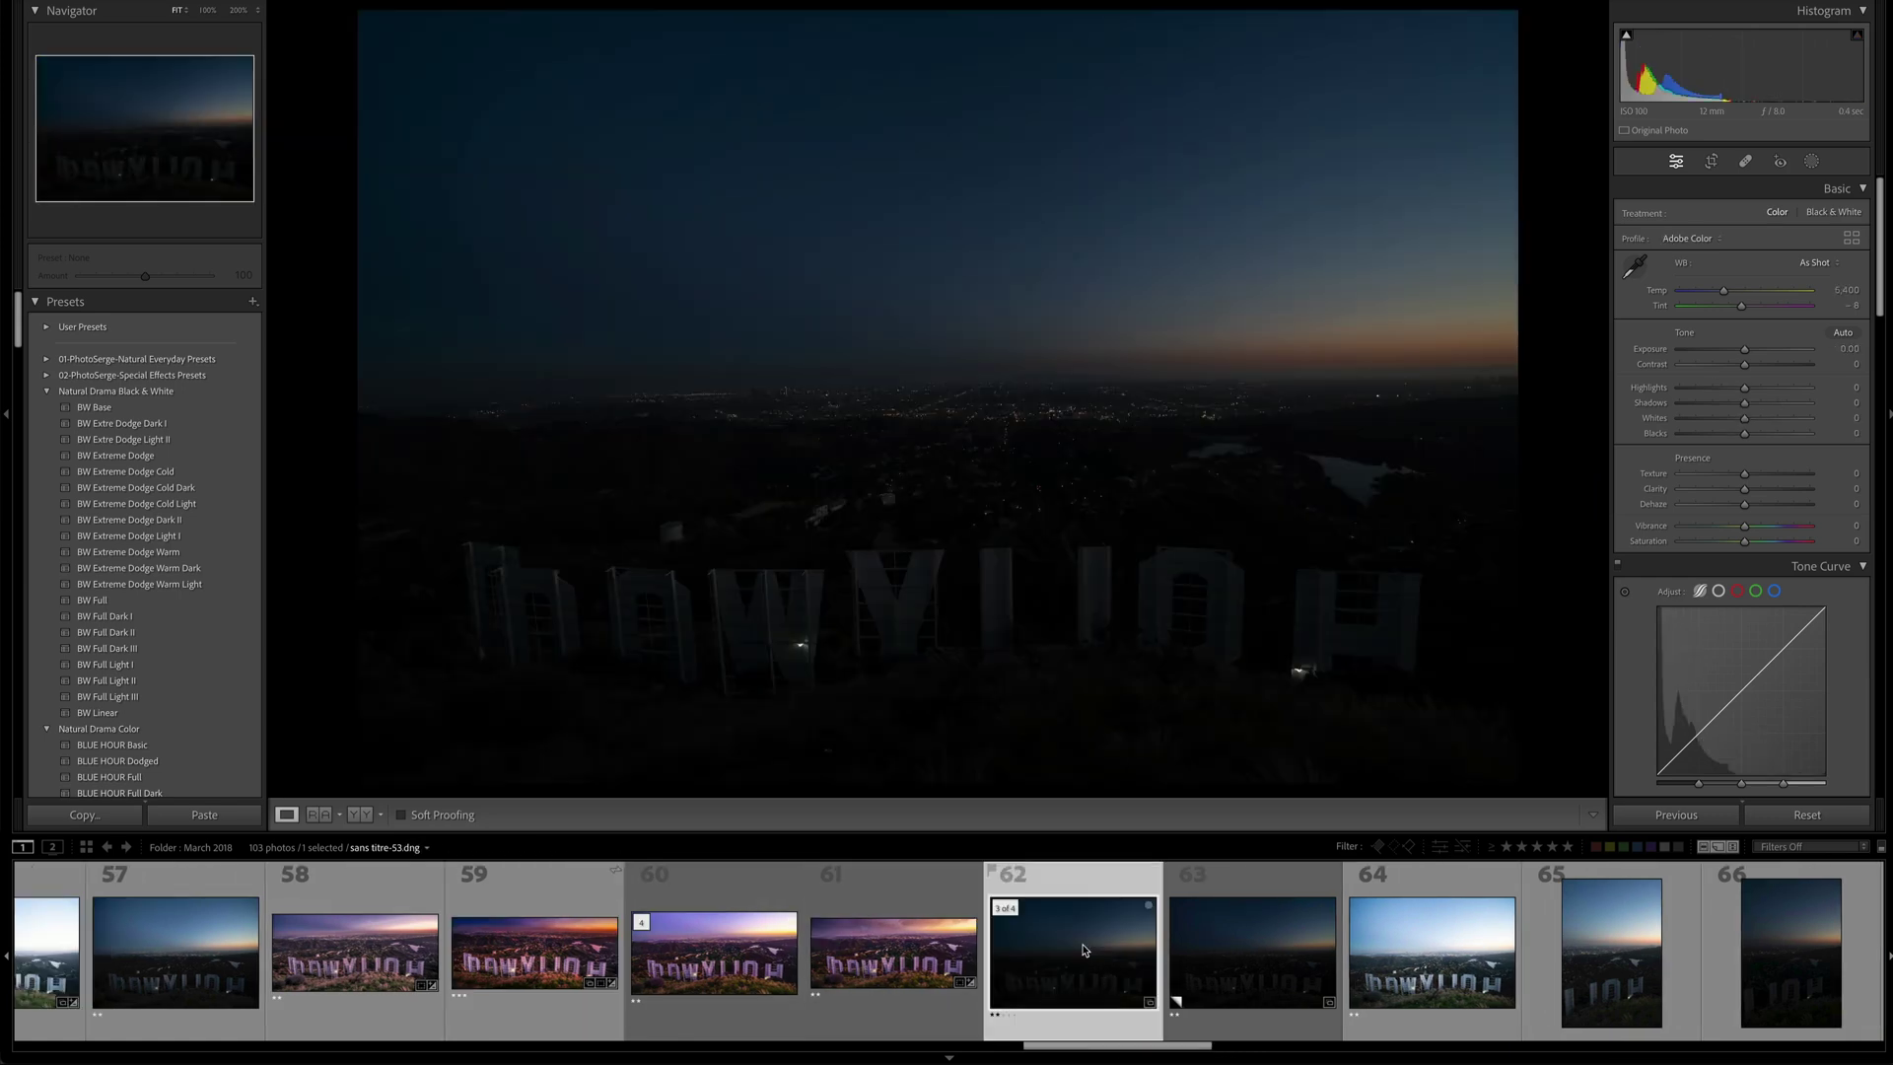
pyautogui.click(743, 903)
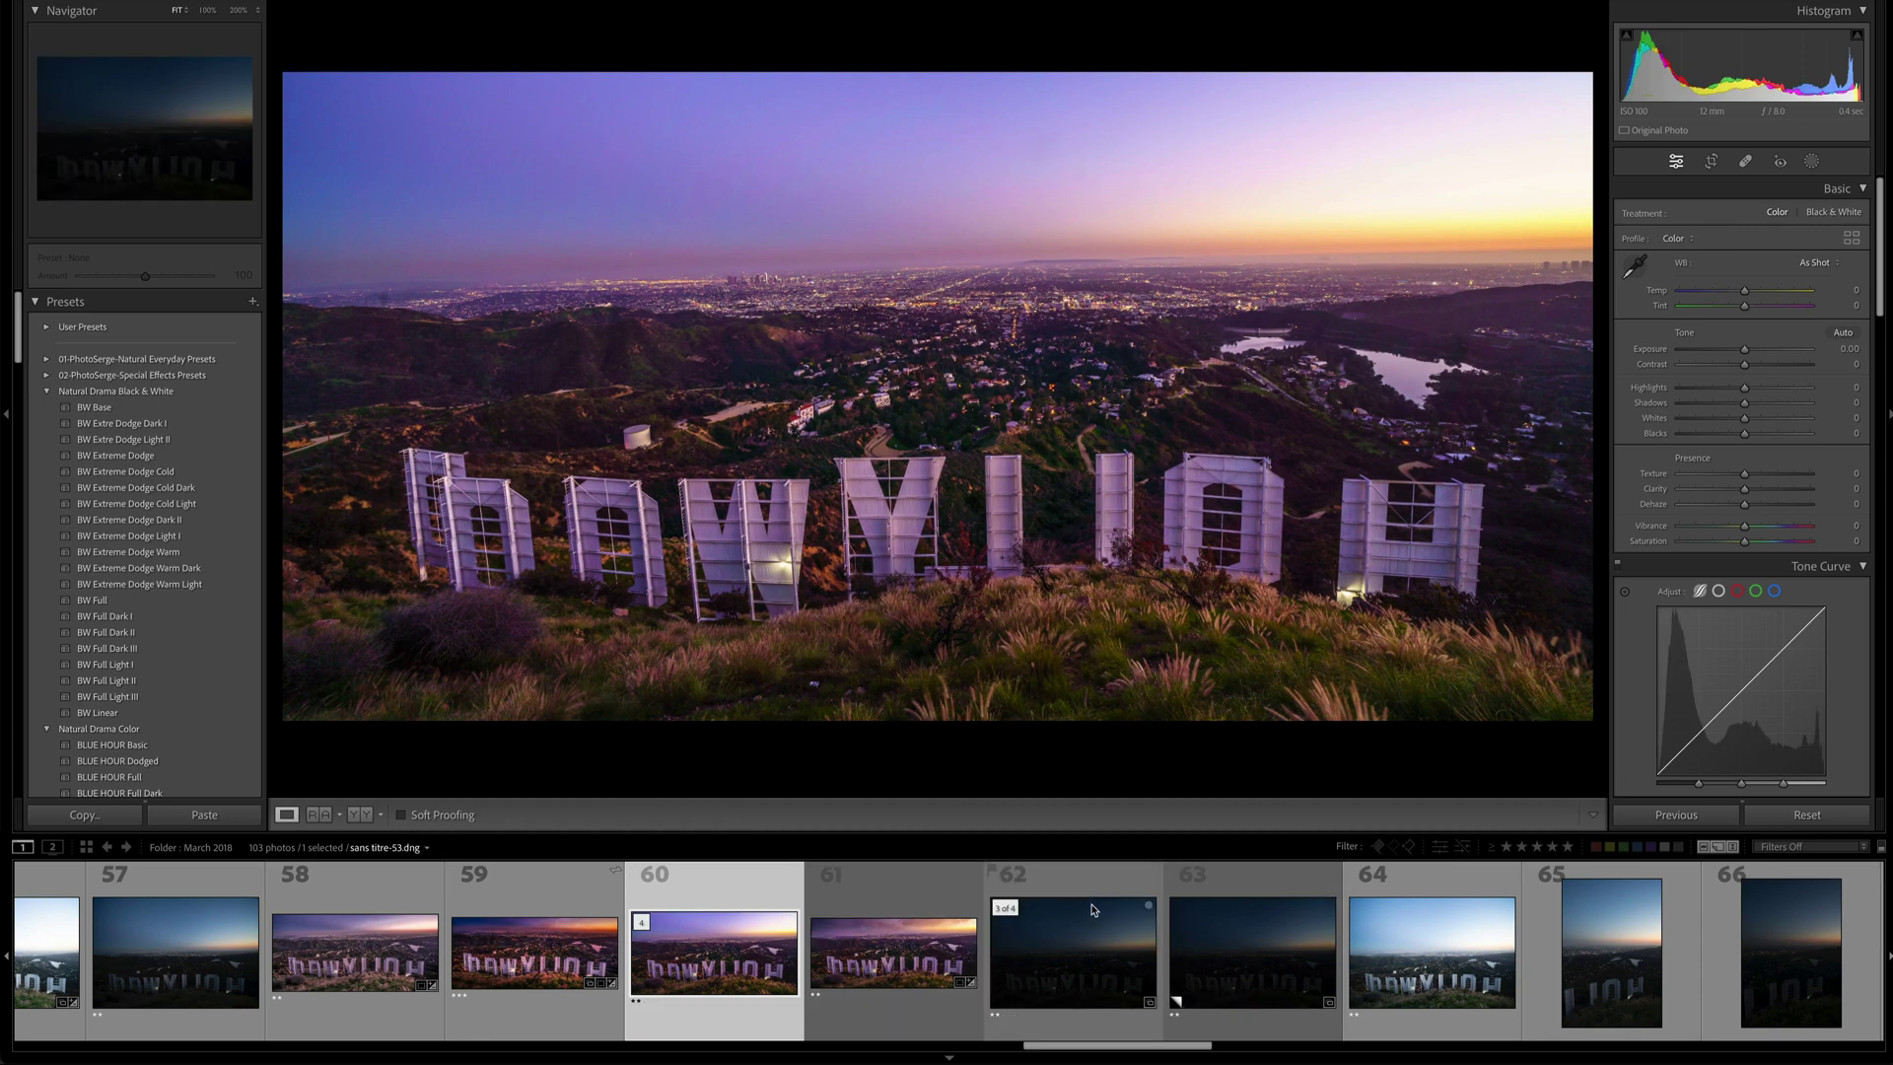
pyautogui.click(1074, 951)
pyautogui.click(1408, 920)
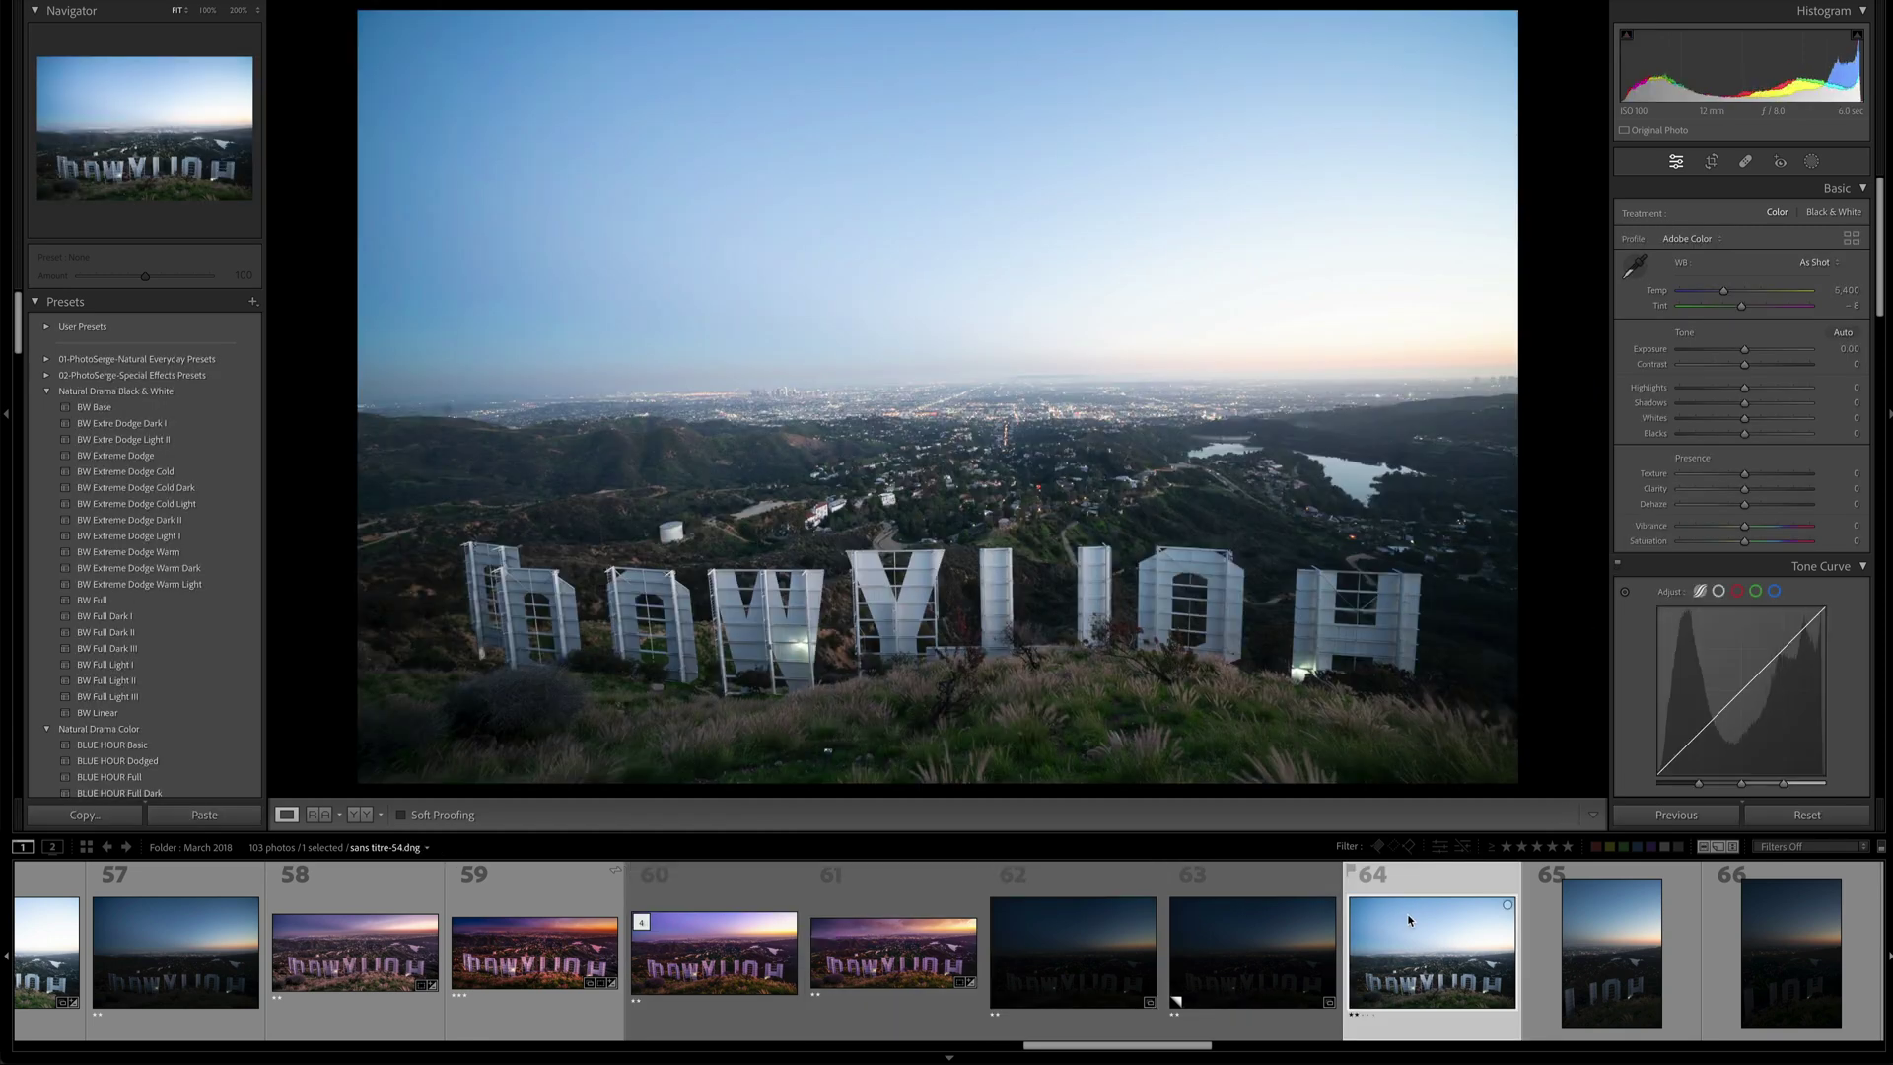
pyautogui.click(1108, 920)
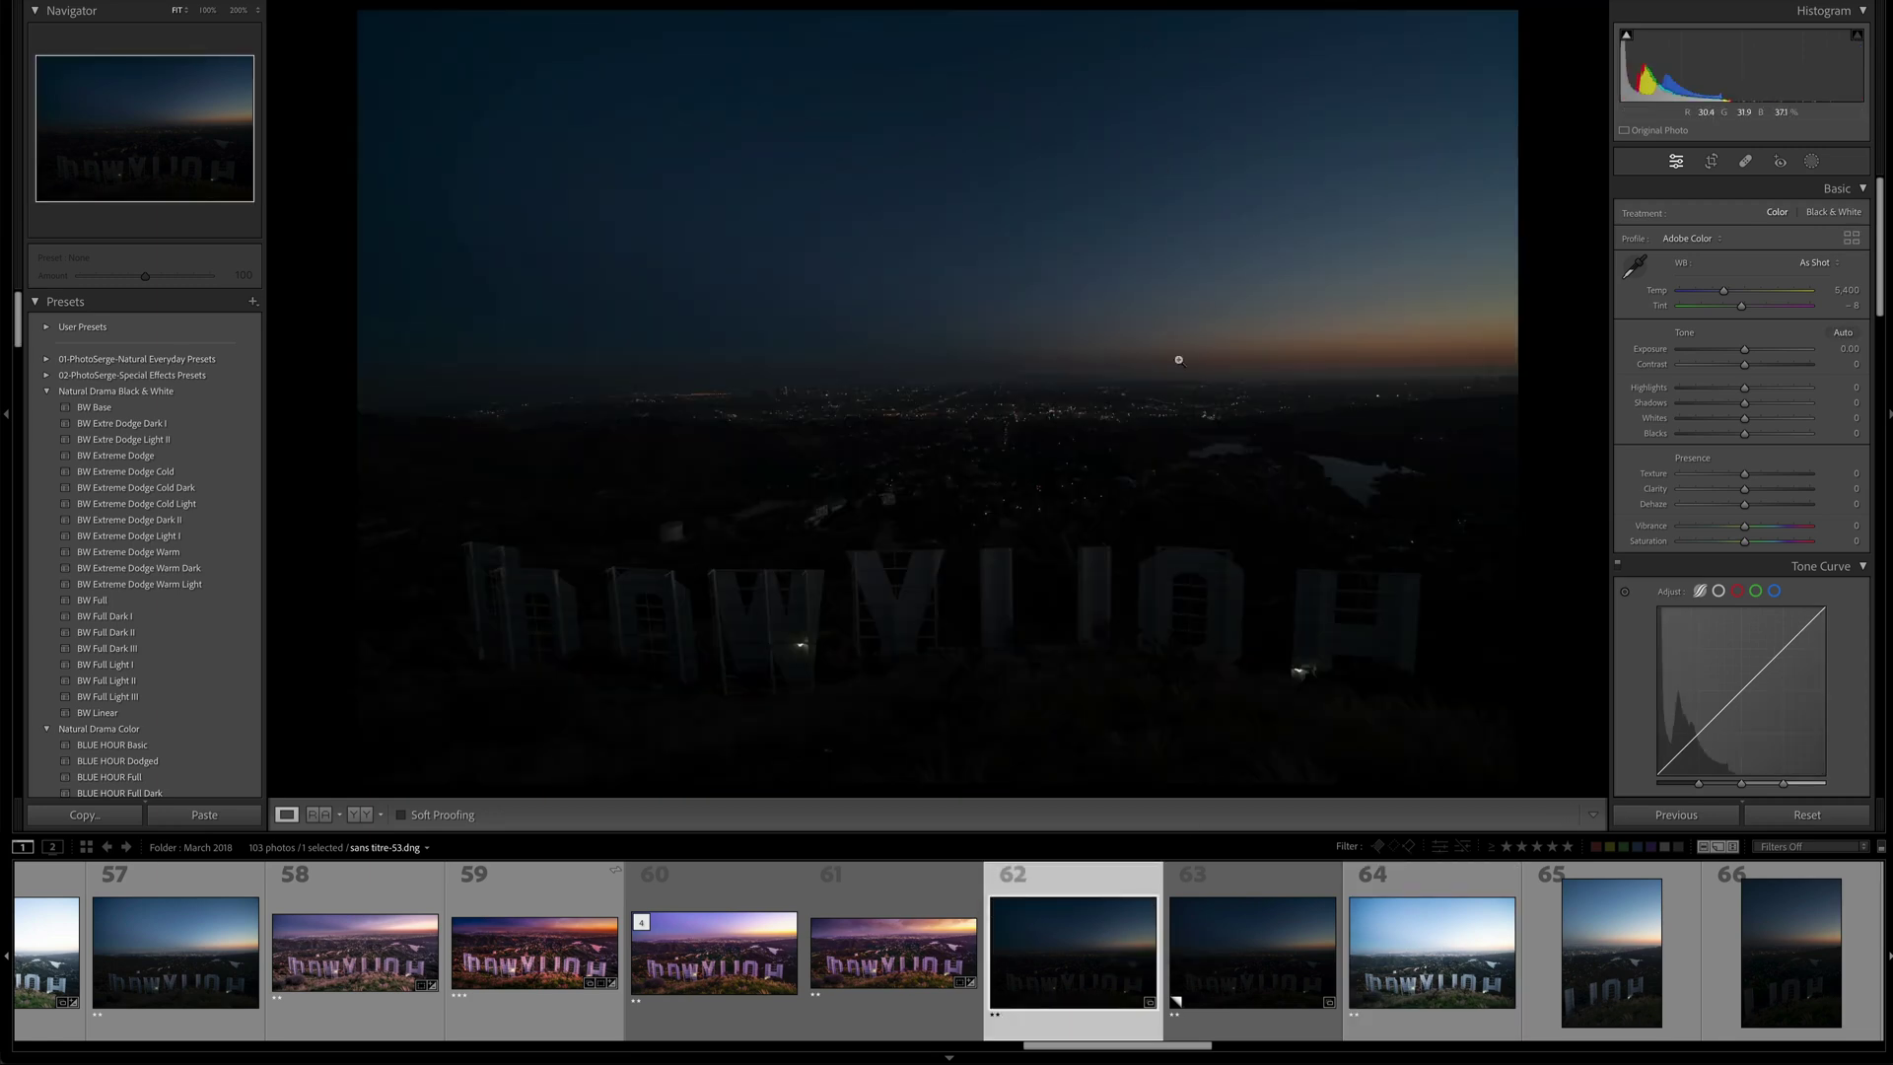
# Brighten photo 62 with Shadows +100 and Whites +93, checking the city up close.
pyautogui.moveTo(1744, 402)
pyautogui.mouseDown()
pyautogui.moveTo(1810, 402)
pyautogui.moveTo(1806, 425)
pyautogui.mouseUp()
pyautogui.click(986, 589)
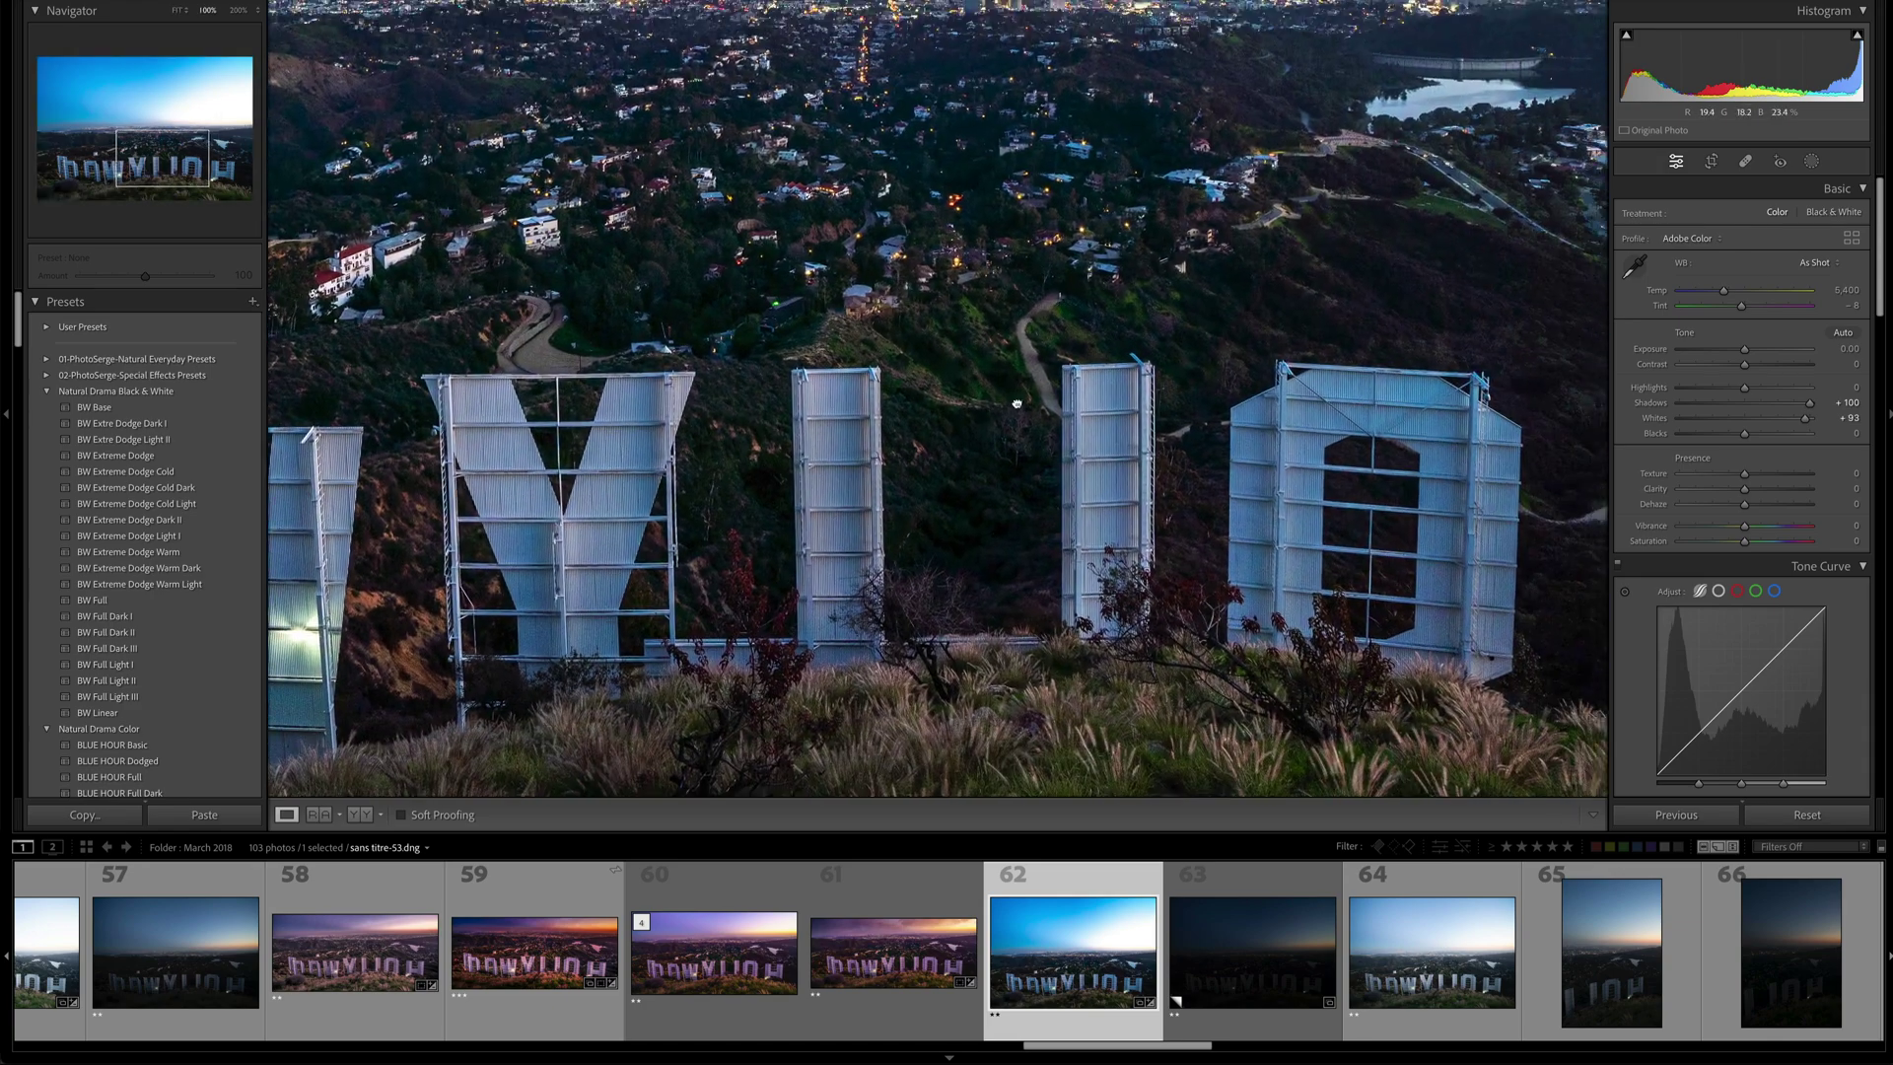
pyautogui.moveTo(986, 590)
pyautogui.mouseDown()
pyautogui.moveTo(933, 417)
pyautogui.moveTo(1112, 309)
pyautogui.mouseUp()
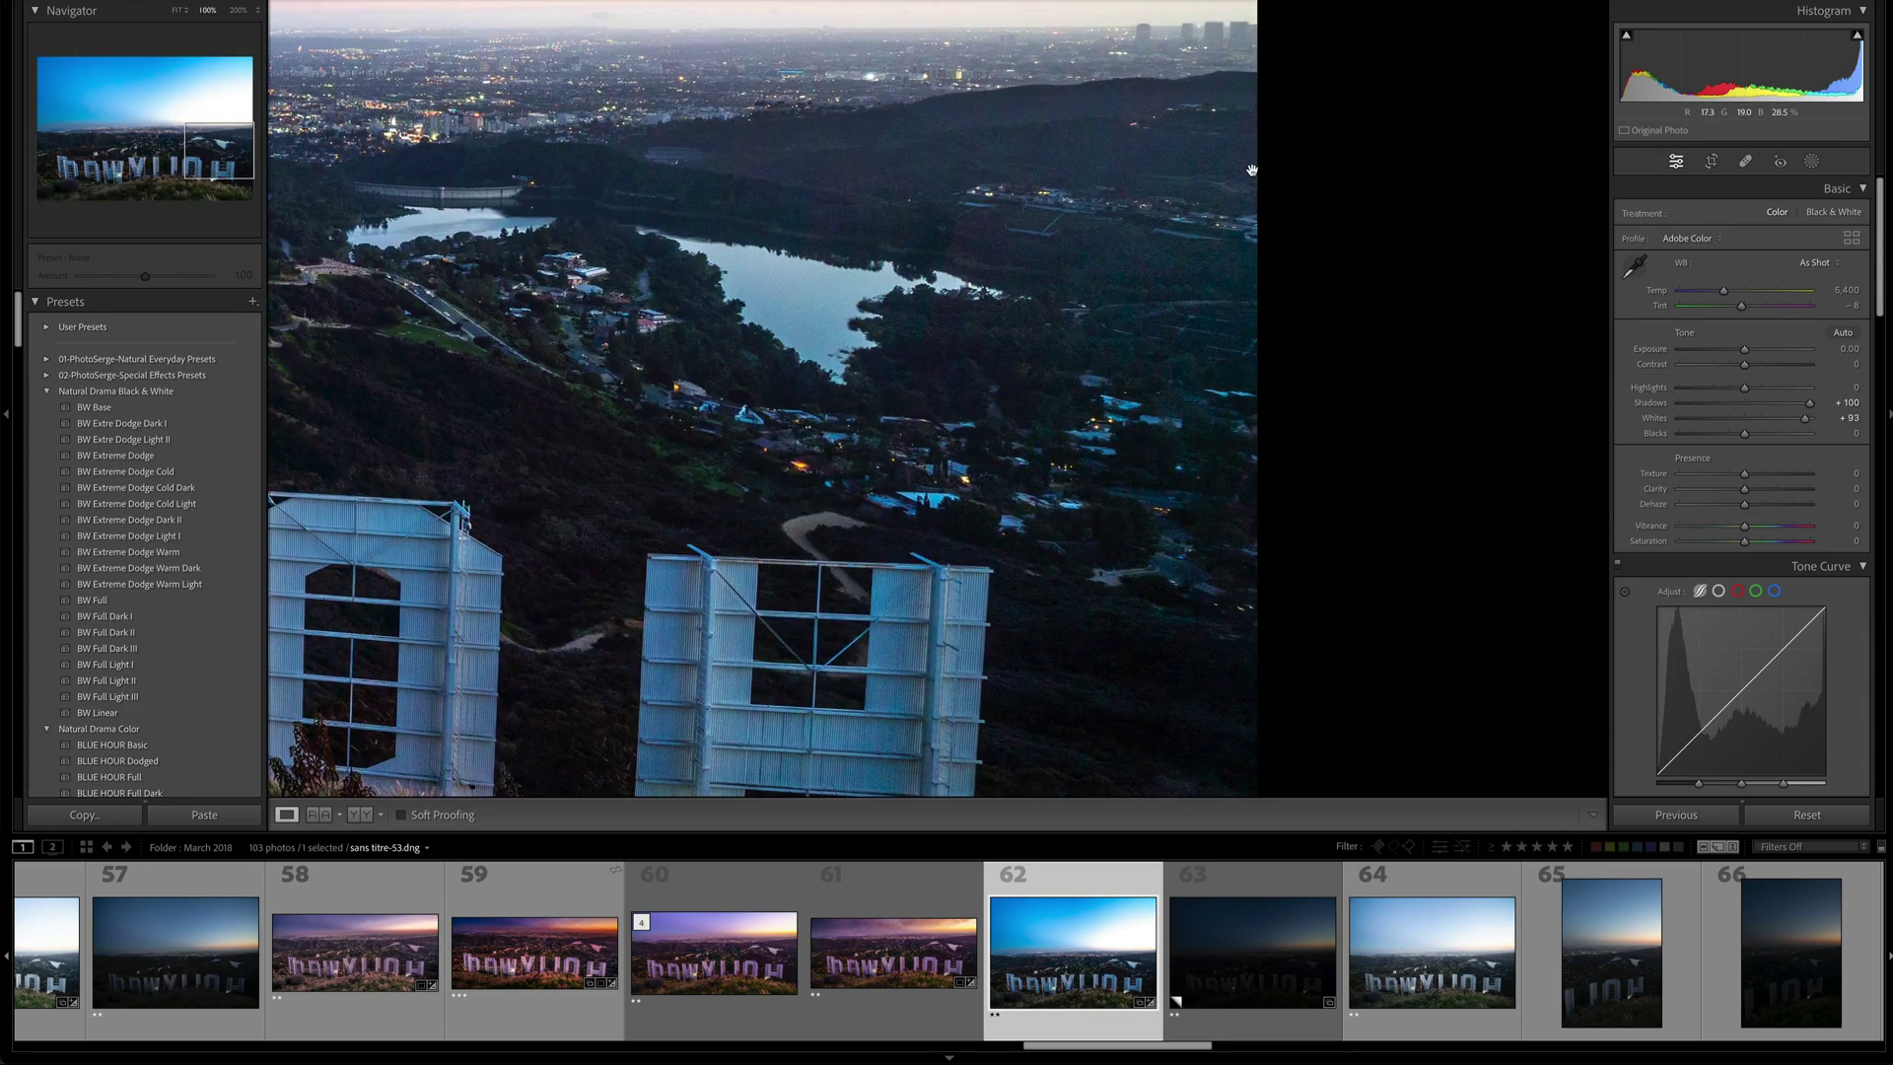
pyautogui.moveTo(1251, 170); pyautogui.dragTo(914, 364)
pyautogui.click(913, 363)
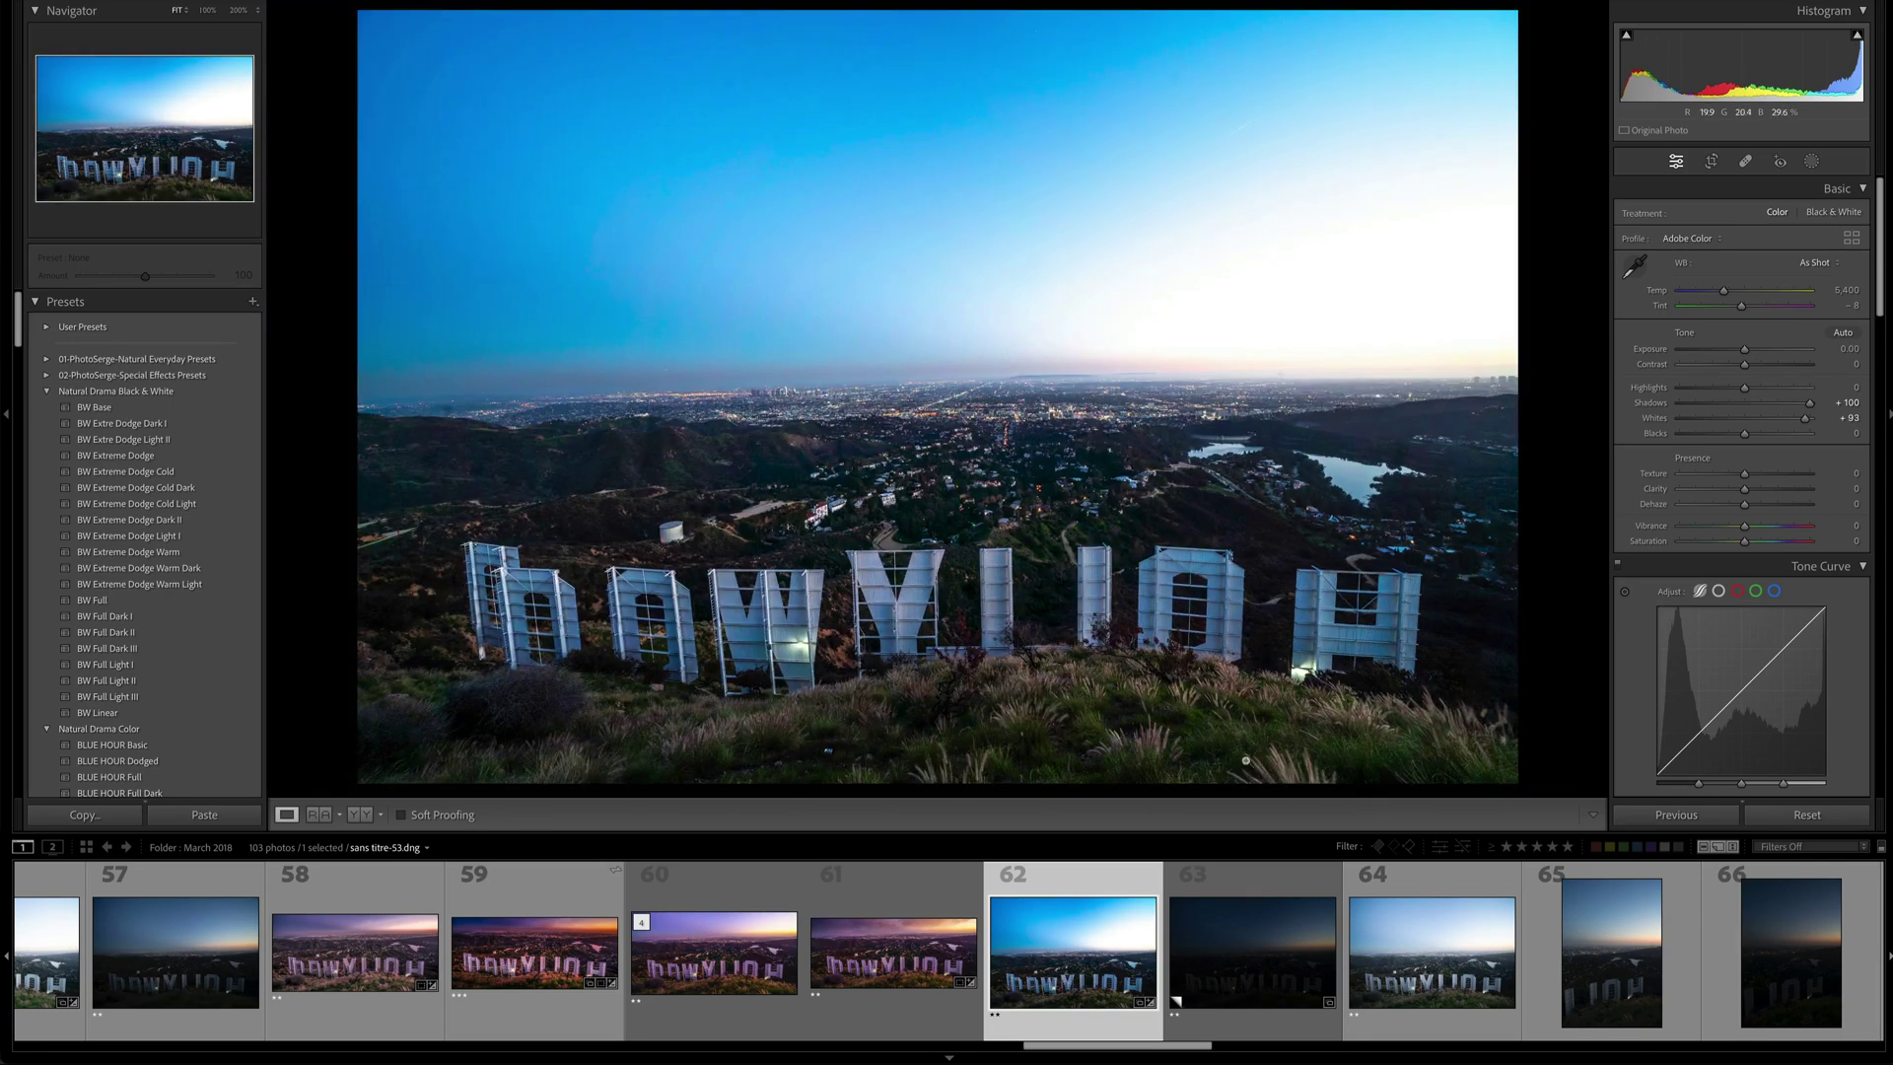
# Switch to photo 64, inspect the hills and sign letters at 100%, then zoom back out.
pyautogui.click(1429, 962)
pyautogui.click(1349, 540)
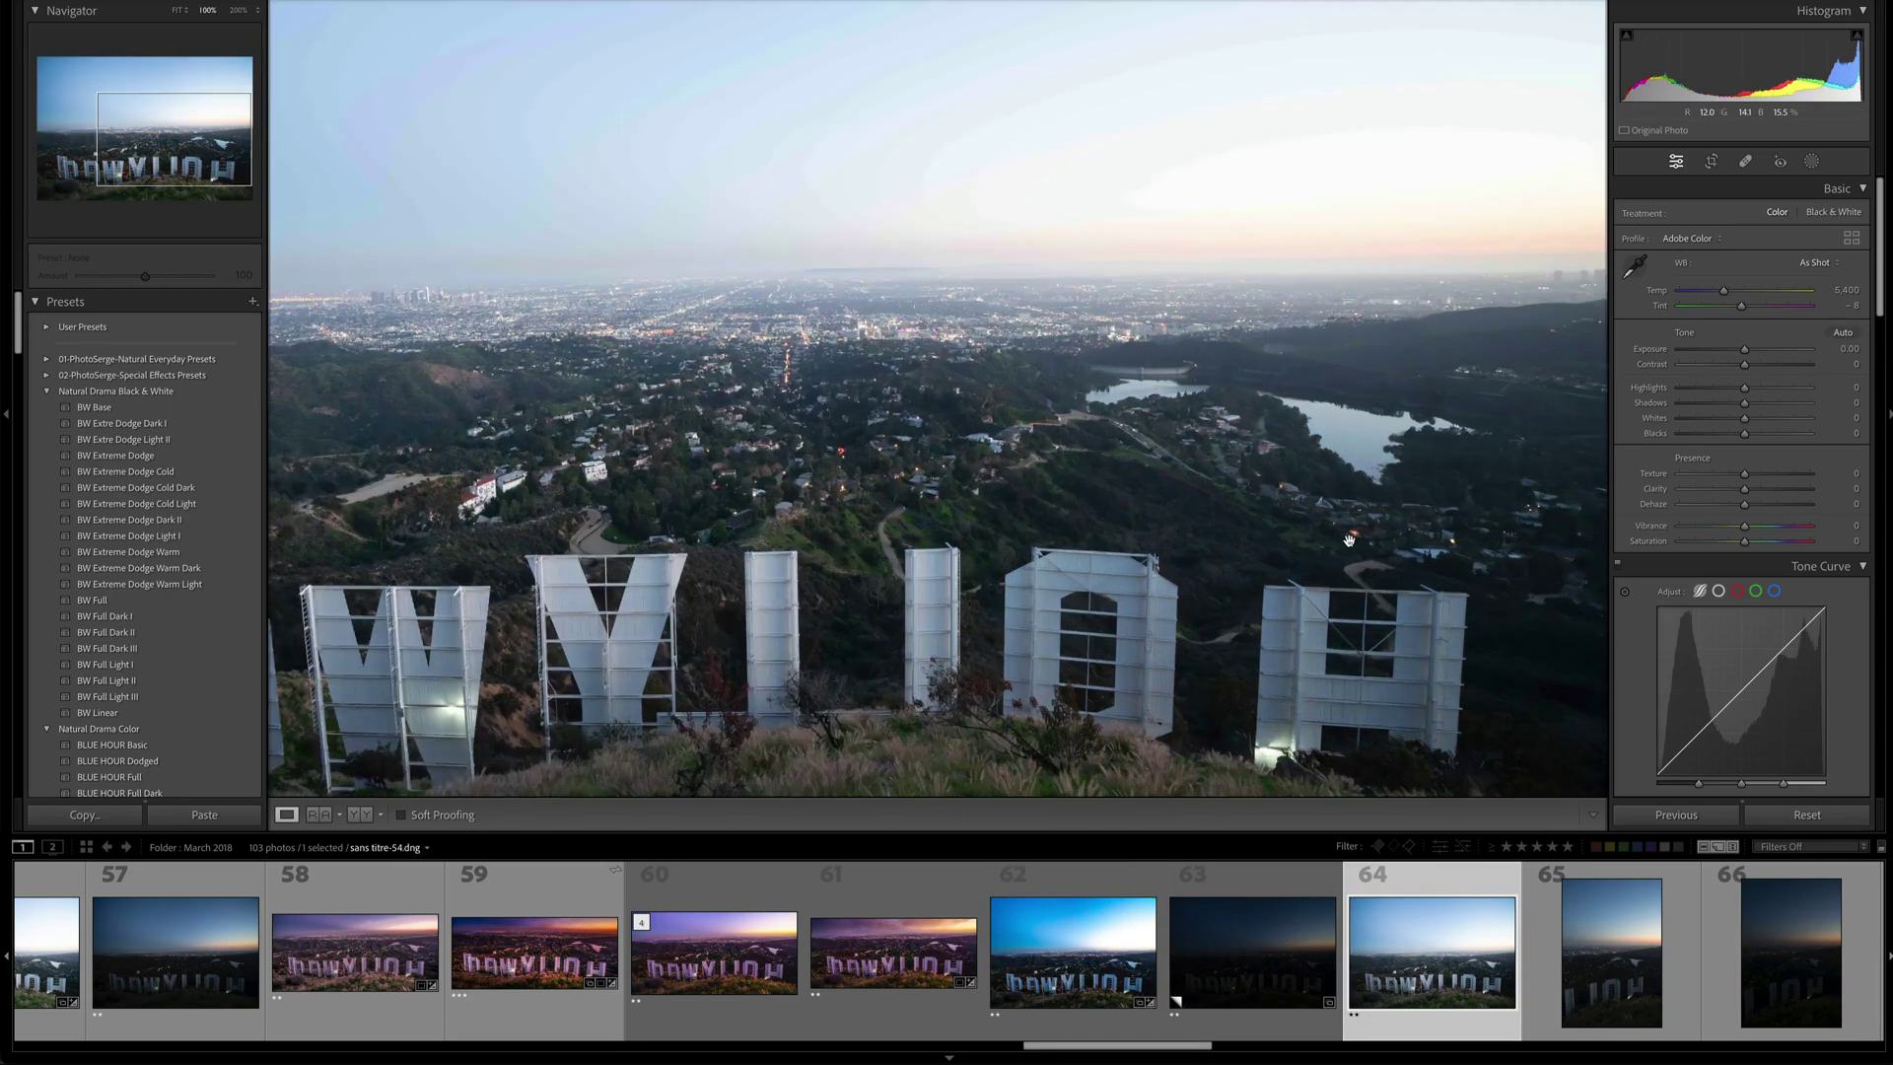
pyautogui.moveTo(1375, 520); pyautogui.dragTo(979, 600)
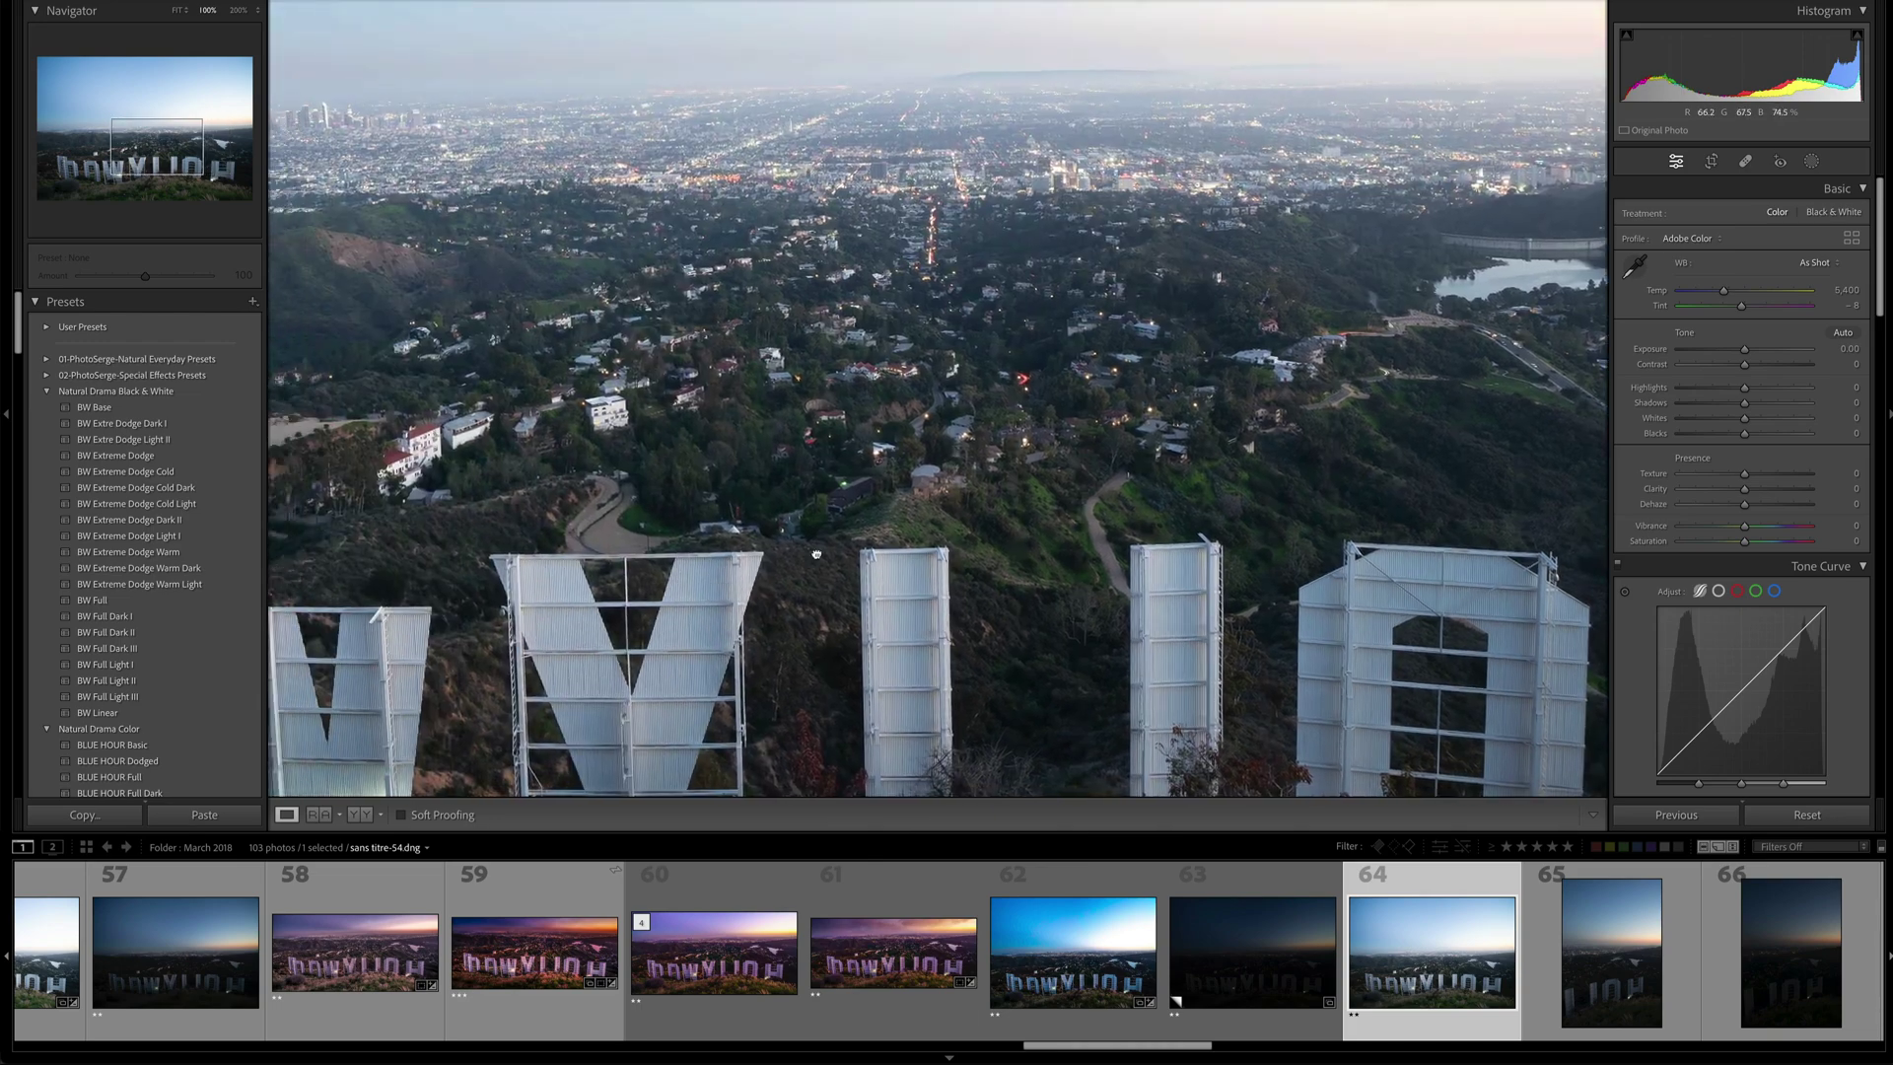
pyautogui.hotkey('ctrl', '-')
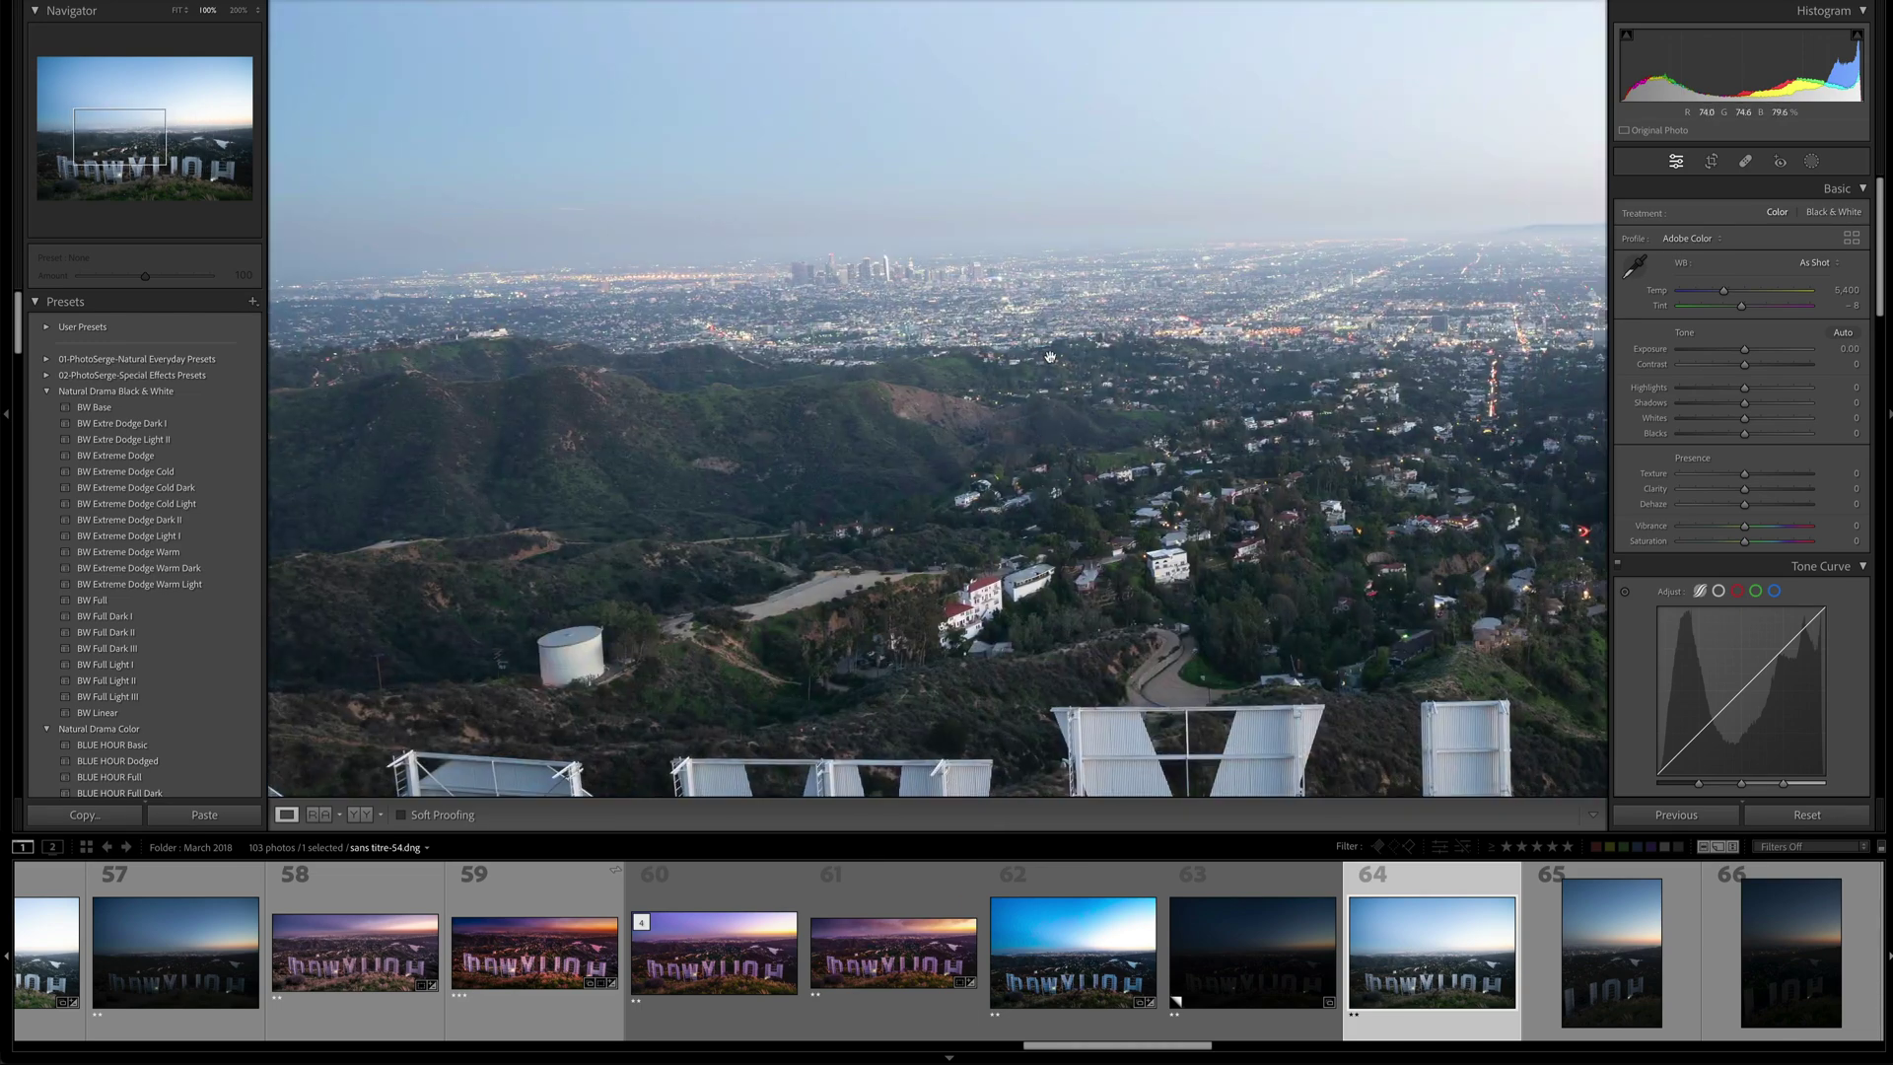
pyautogui.hotkey('ctrl', '-')
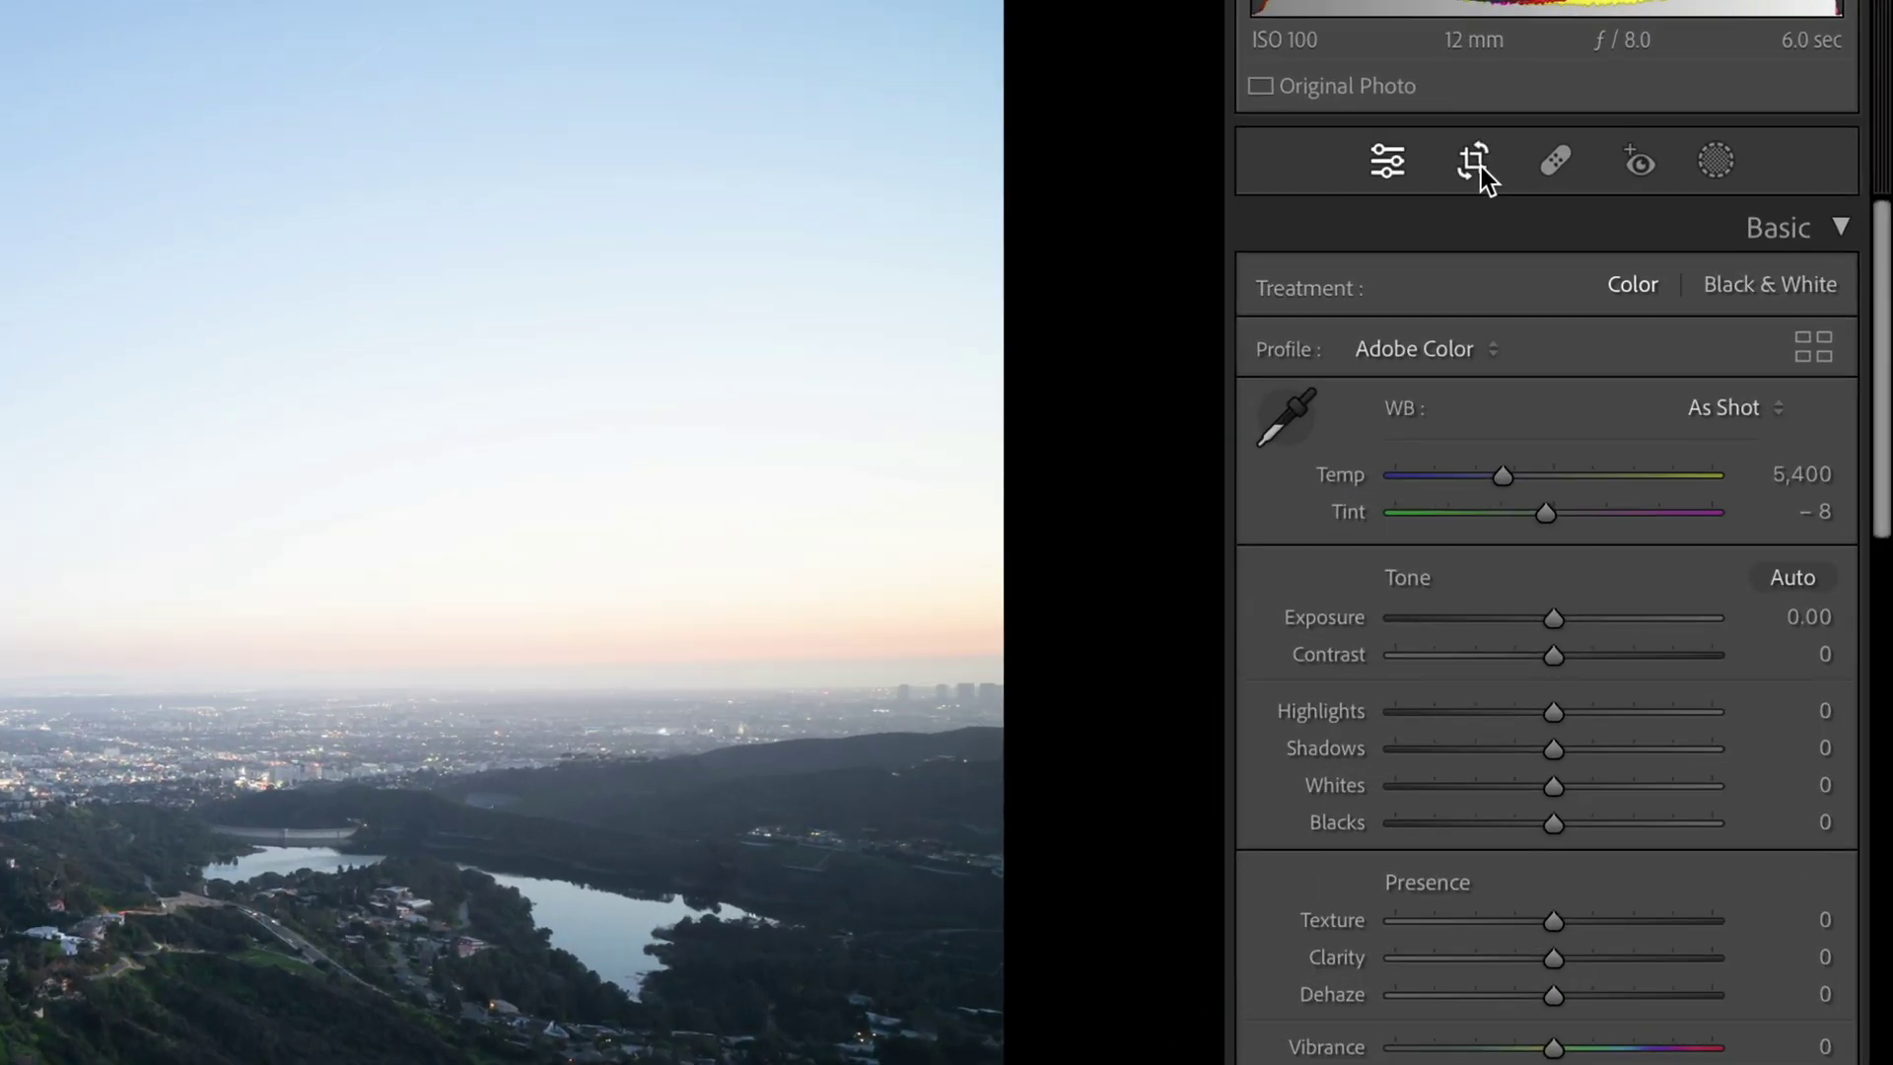
# Crop photo 64 from a 16 x 9 start, unlocked, trimming top sky into a wide strip.
pyautogui.click(1475, 162)
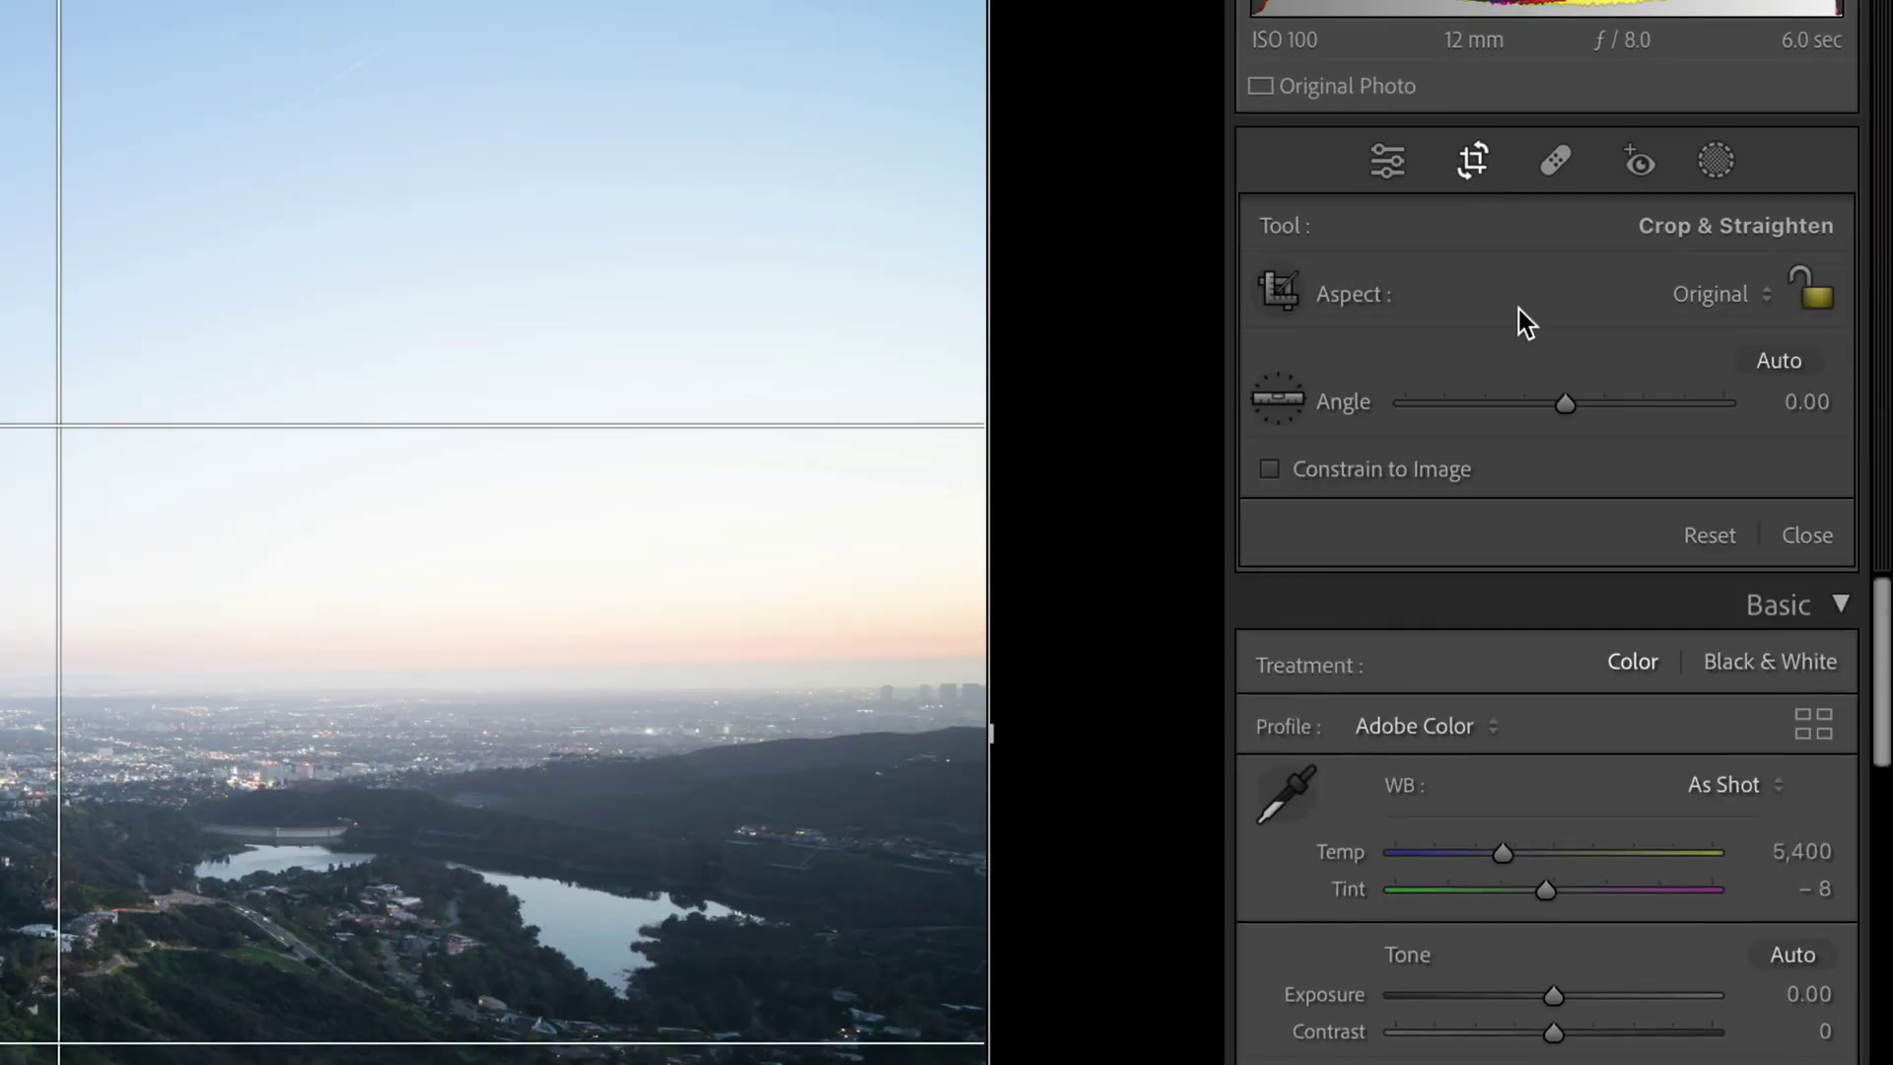
pyautogui.click(1738, 296)
pyautogui.click(1731, 678)
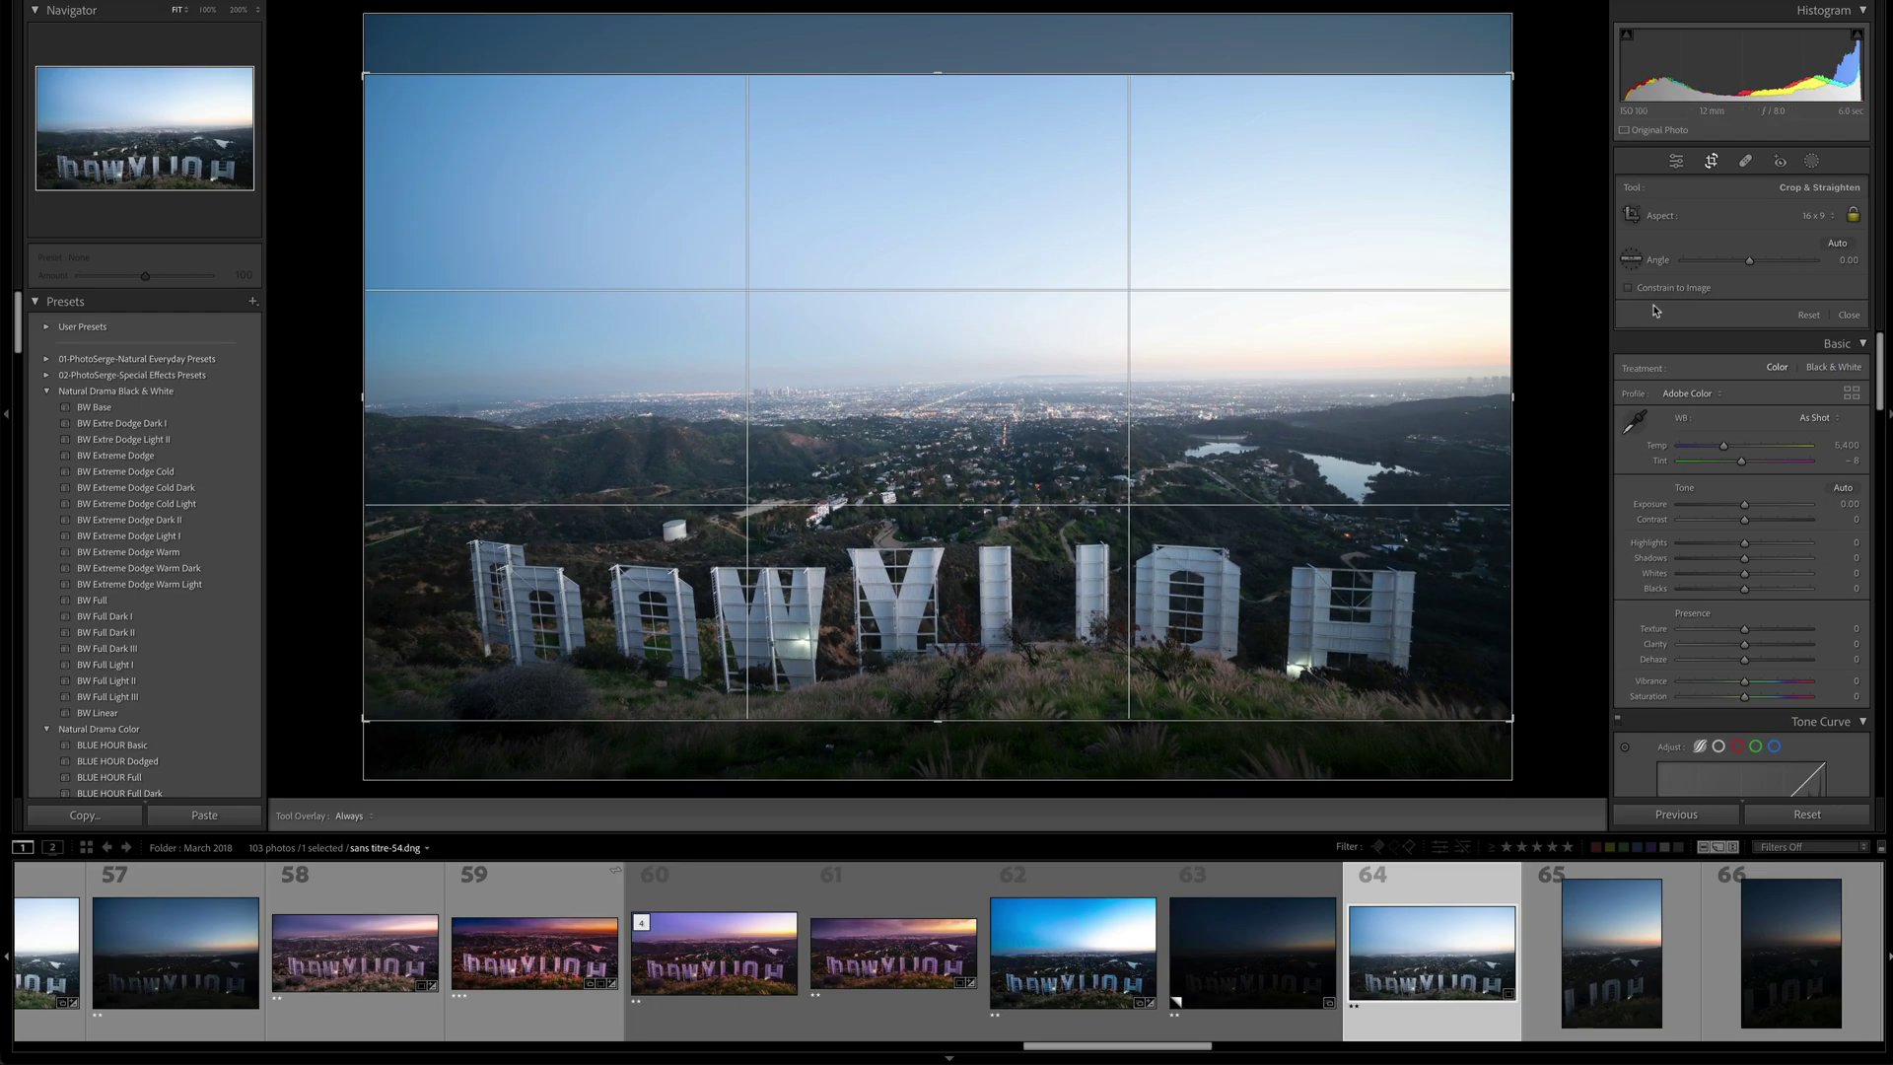
pyautogui.click(1853, 213)
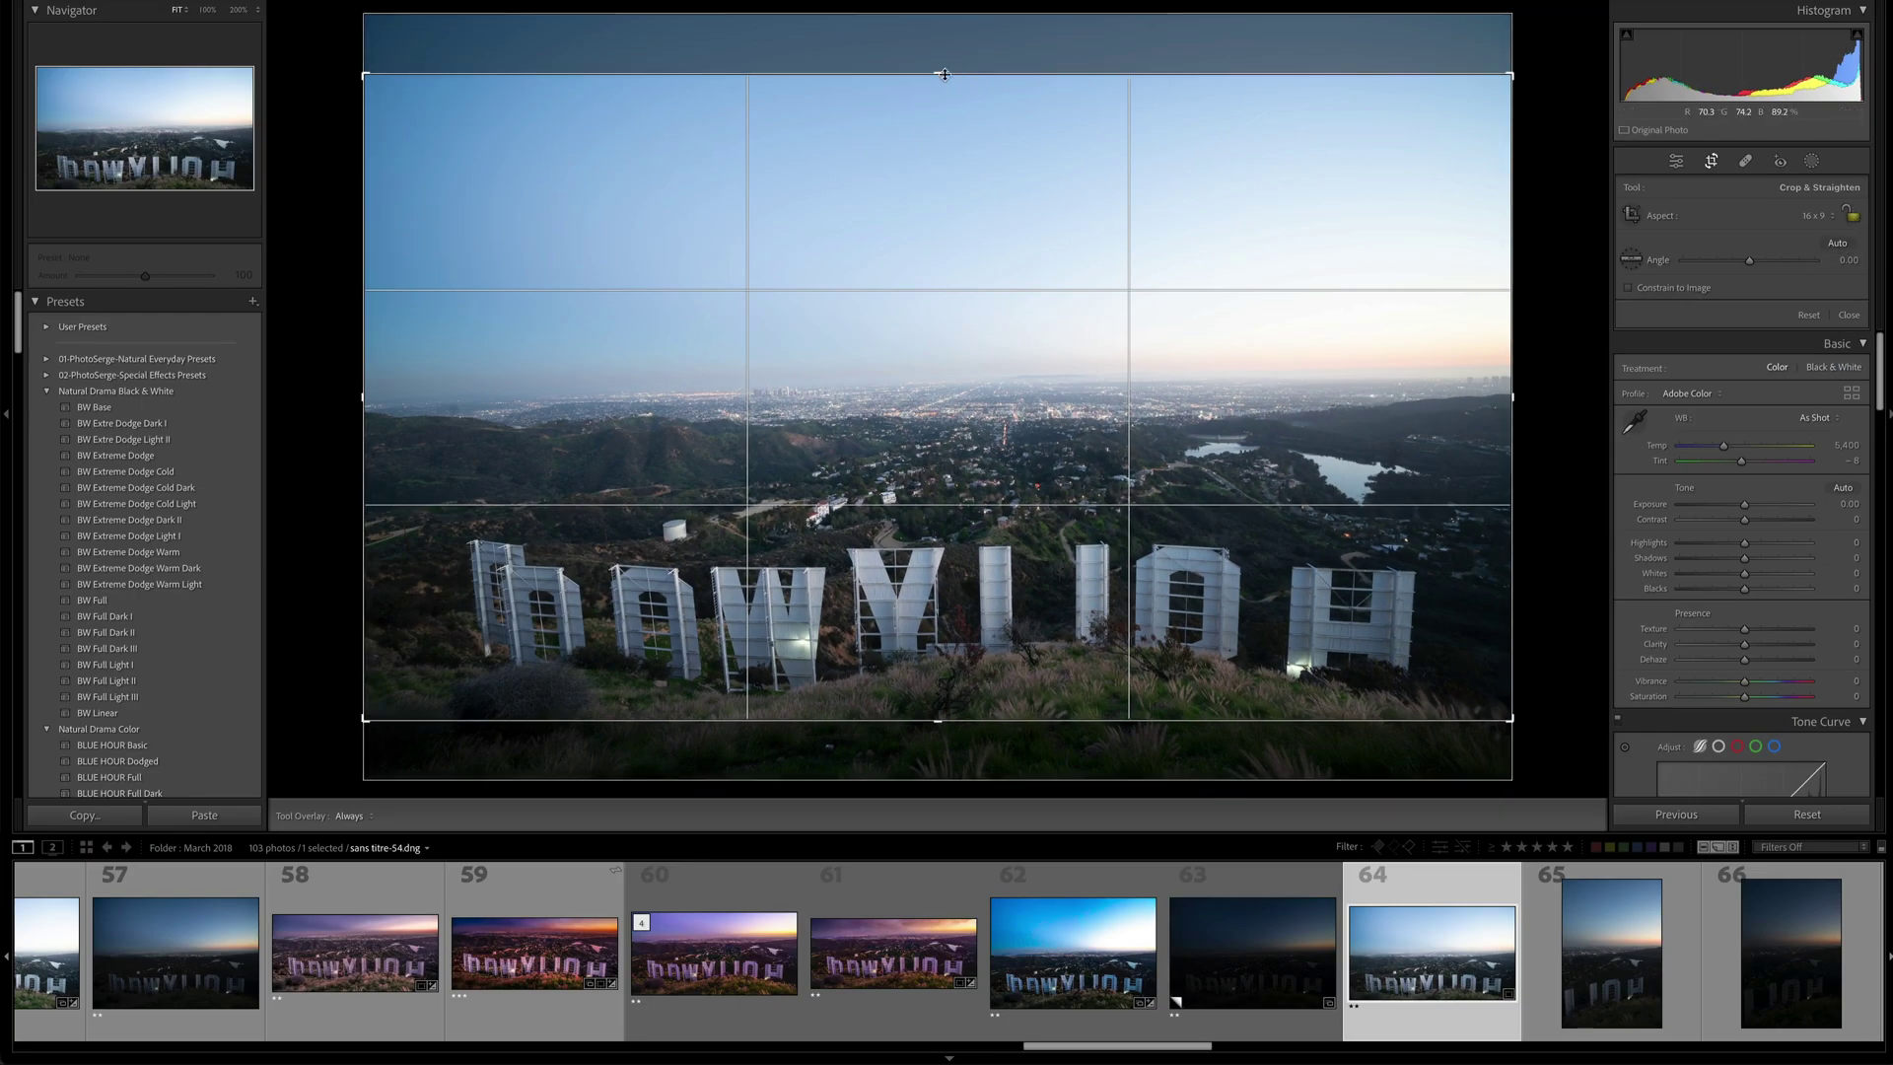
pyautogui.moveTo(944, 74); pyautogui.dragTo(932, 180)
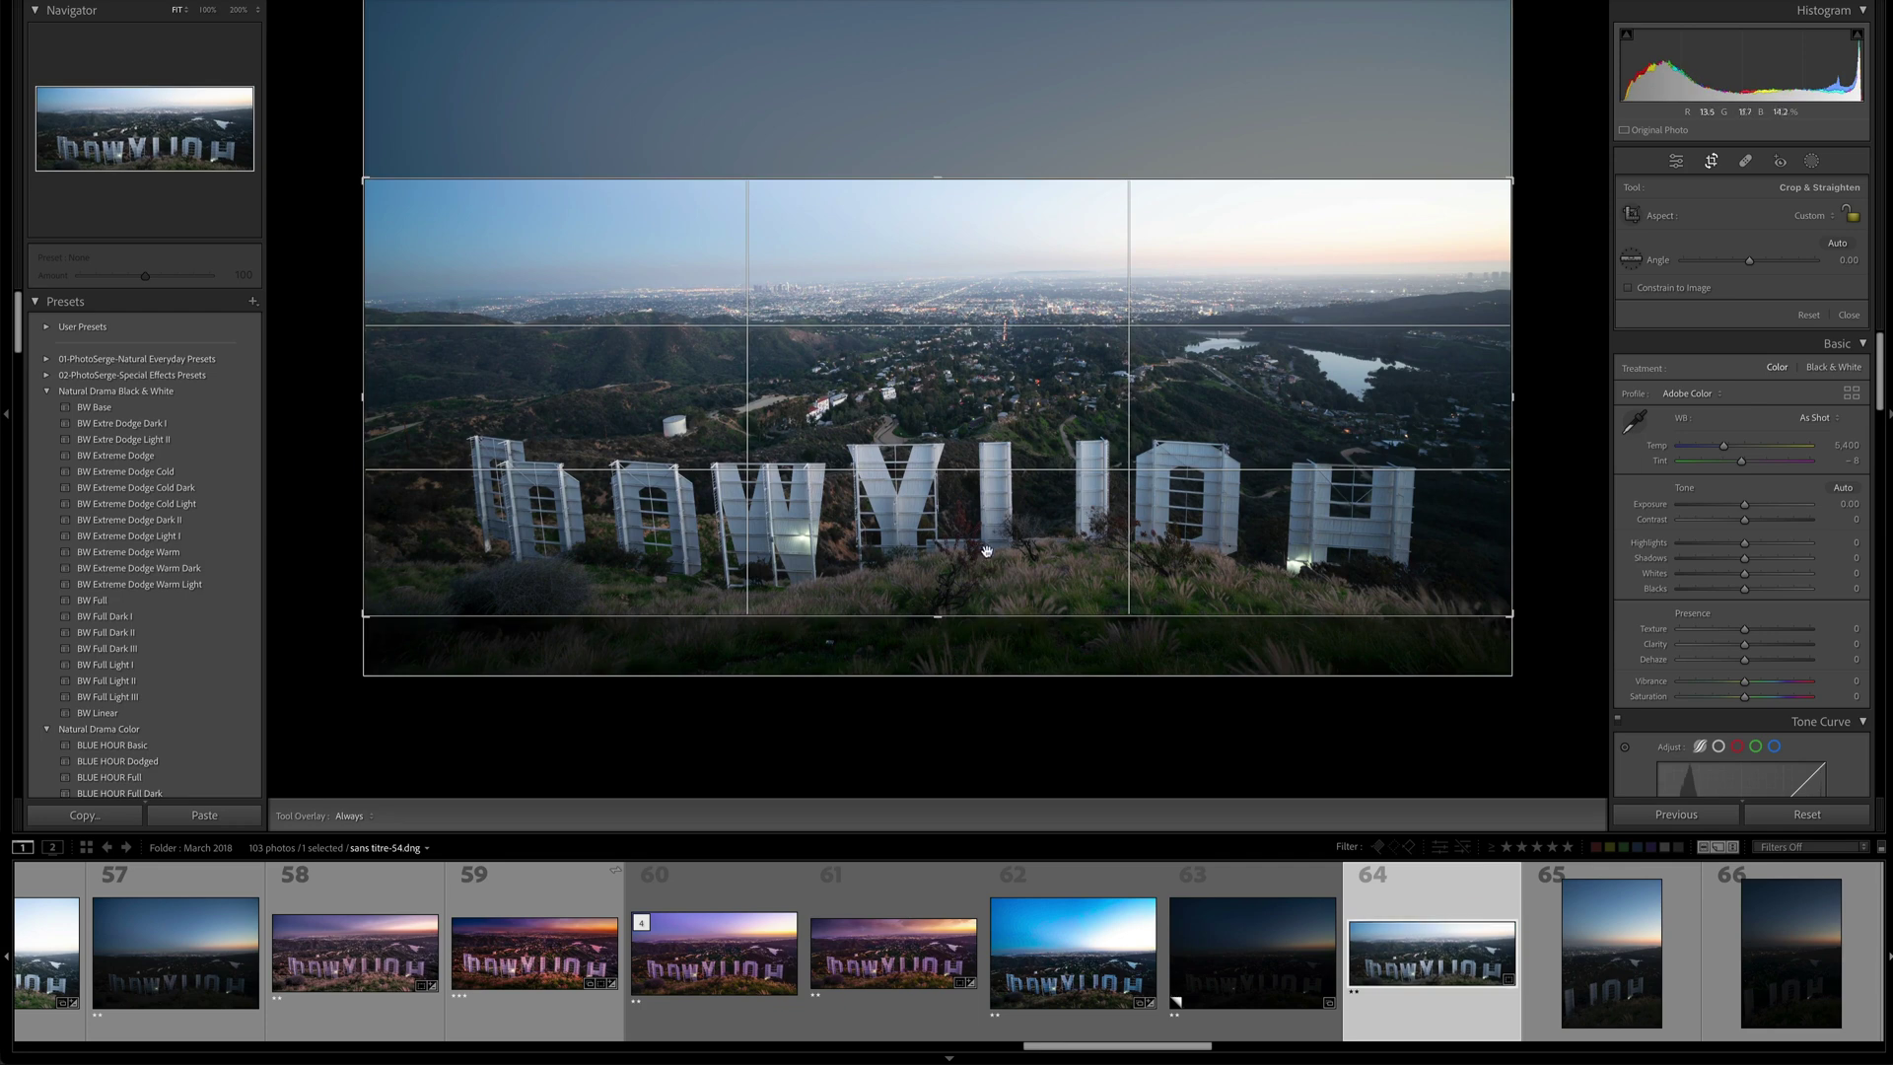
pyautogui.moveTo(937, 616); pyautogui.dragTo(938, 669)
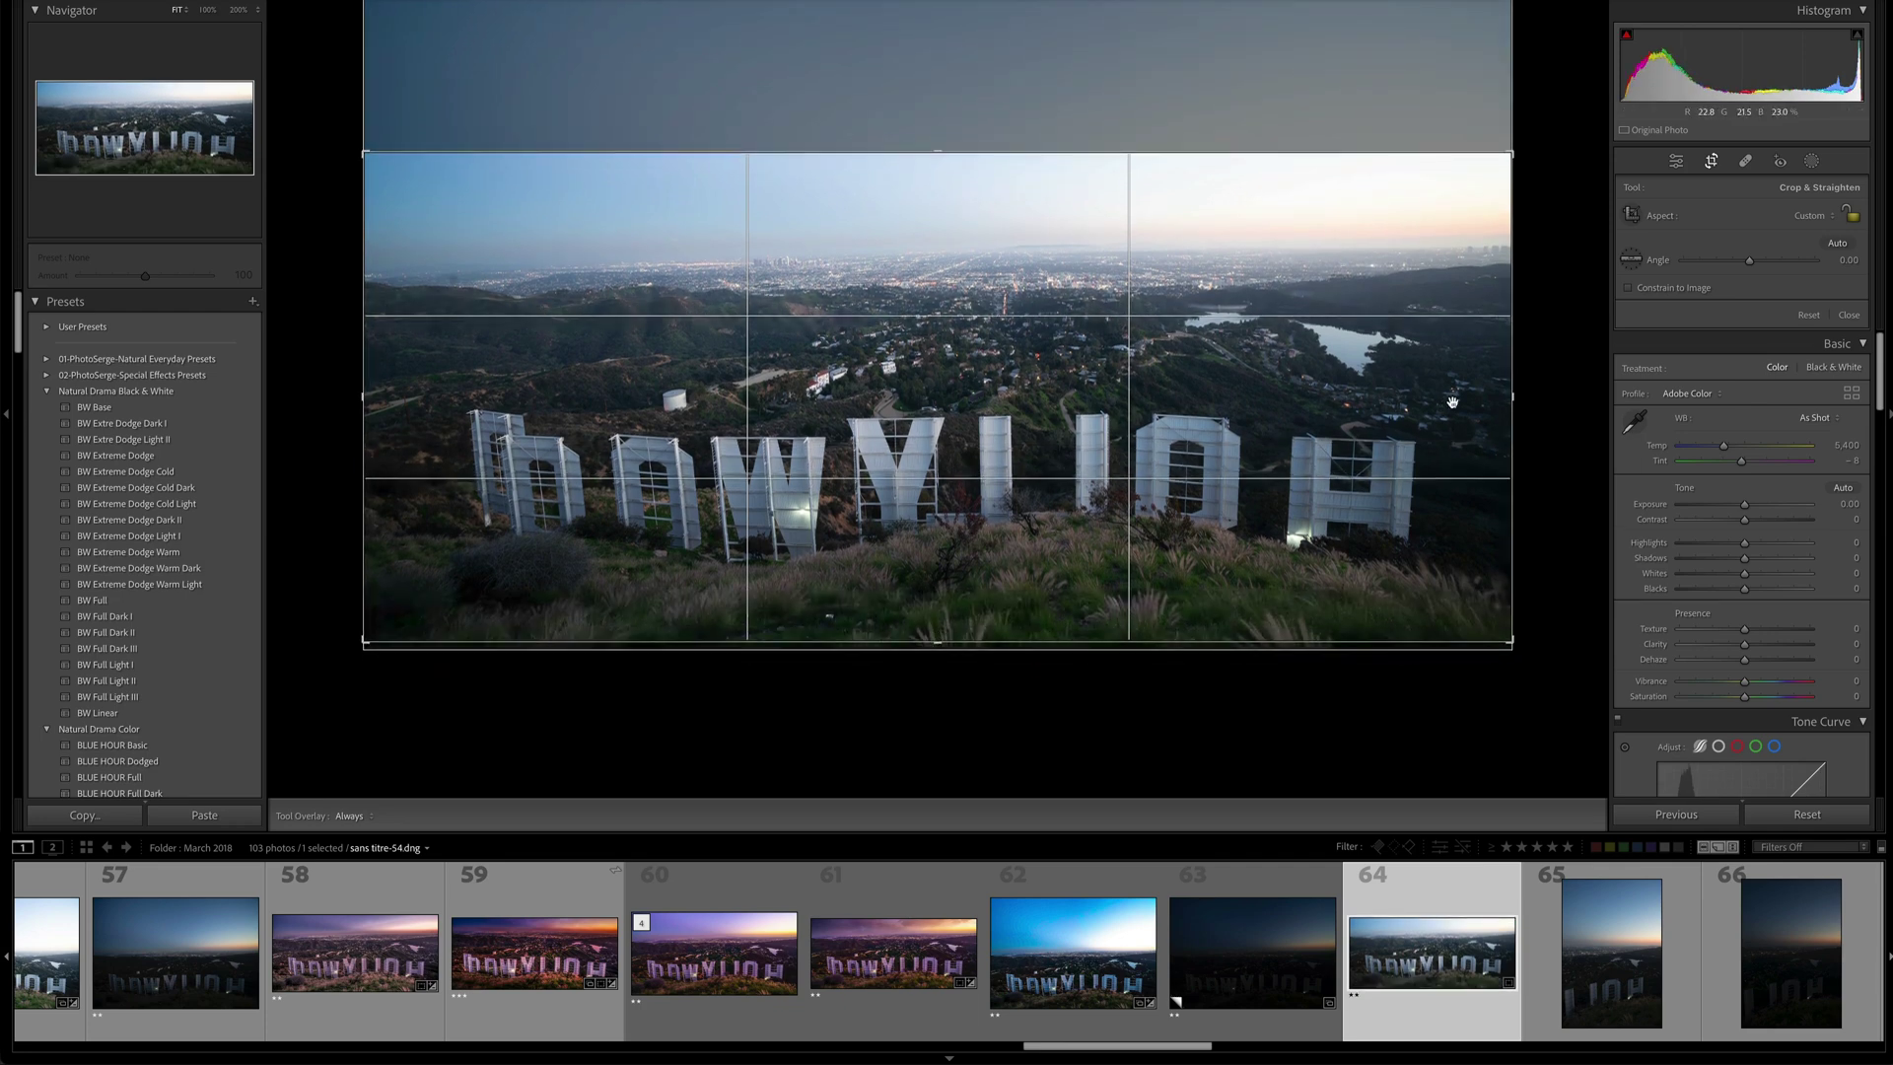
pyautogui.moveTo(1452, 402); pyautogui.dragTo(1452, 407)
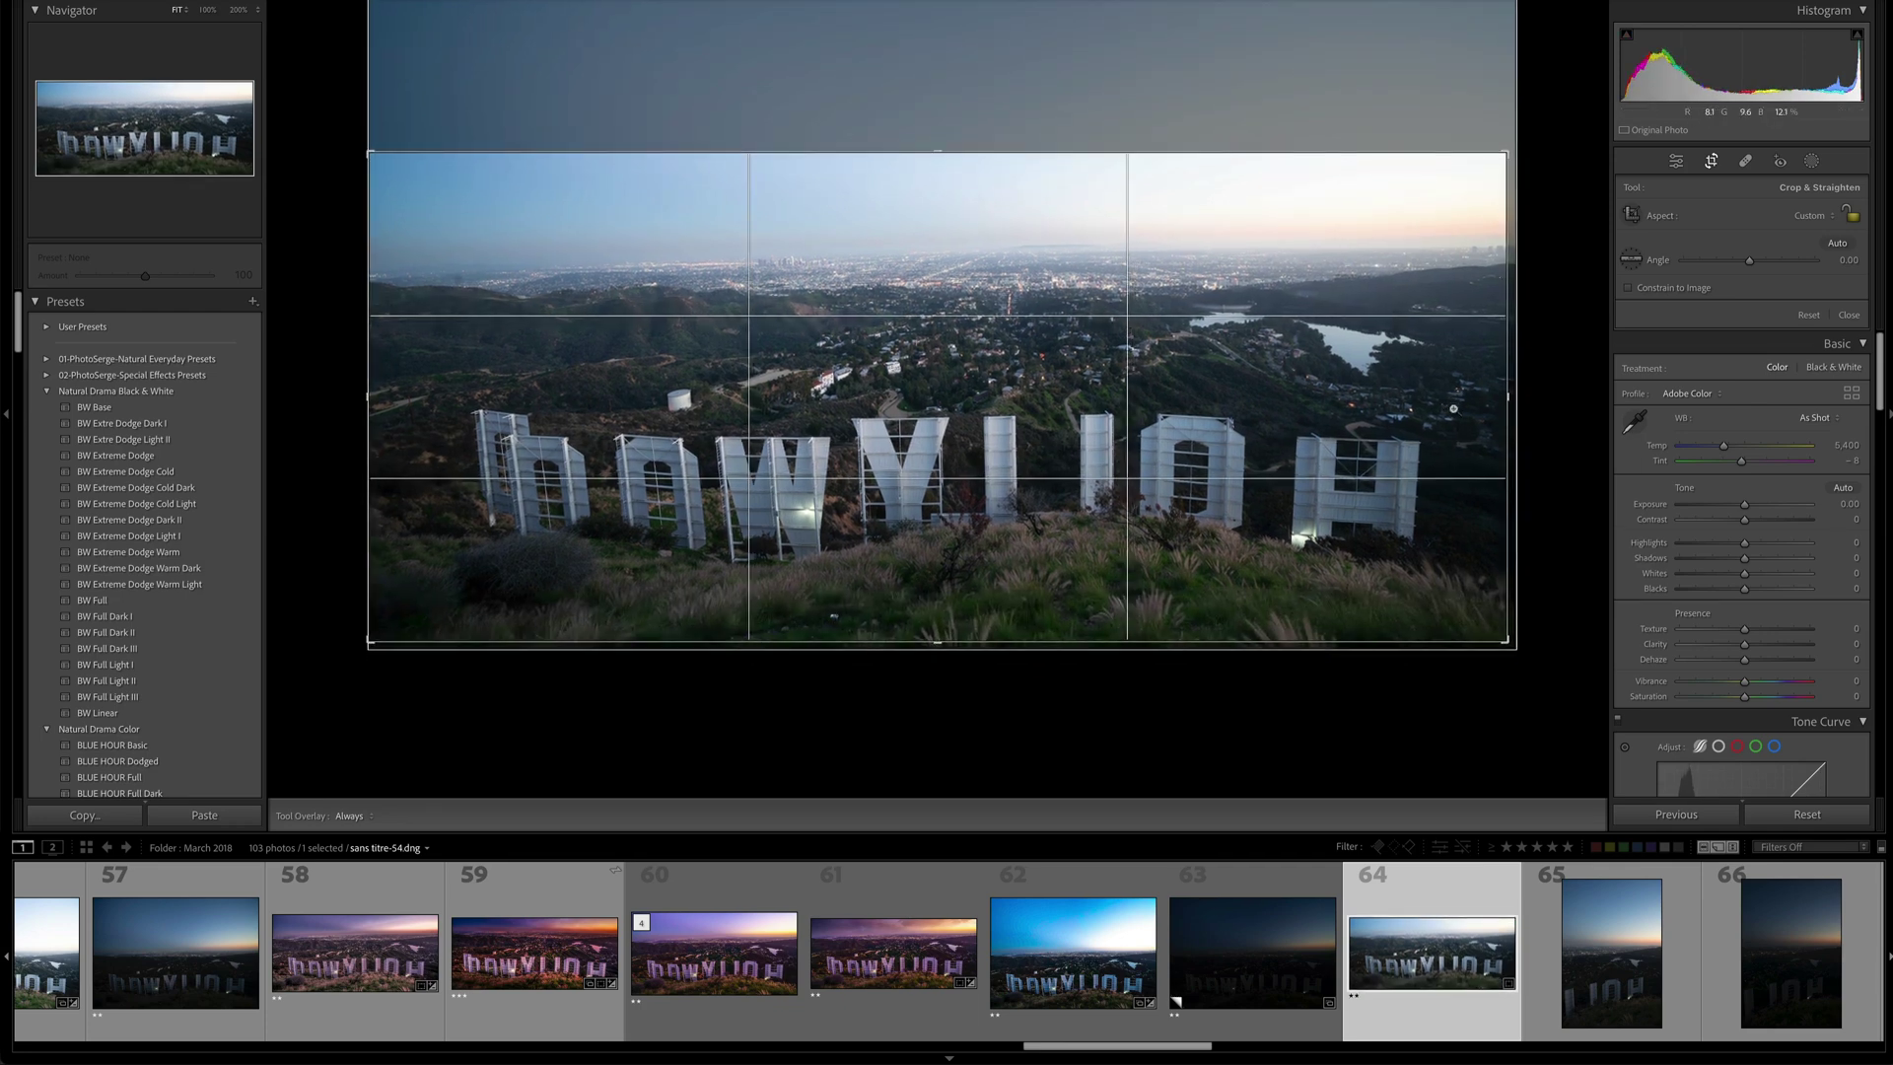
pyautogui.press('Return')
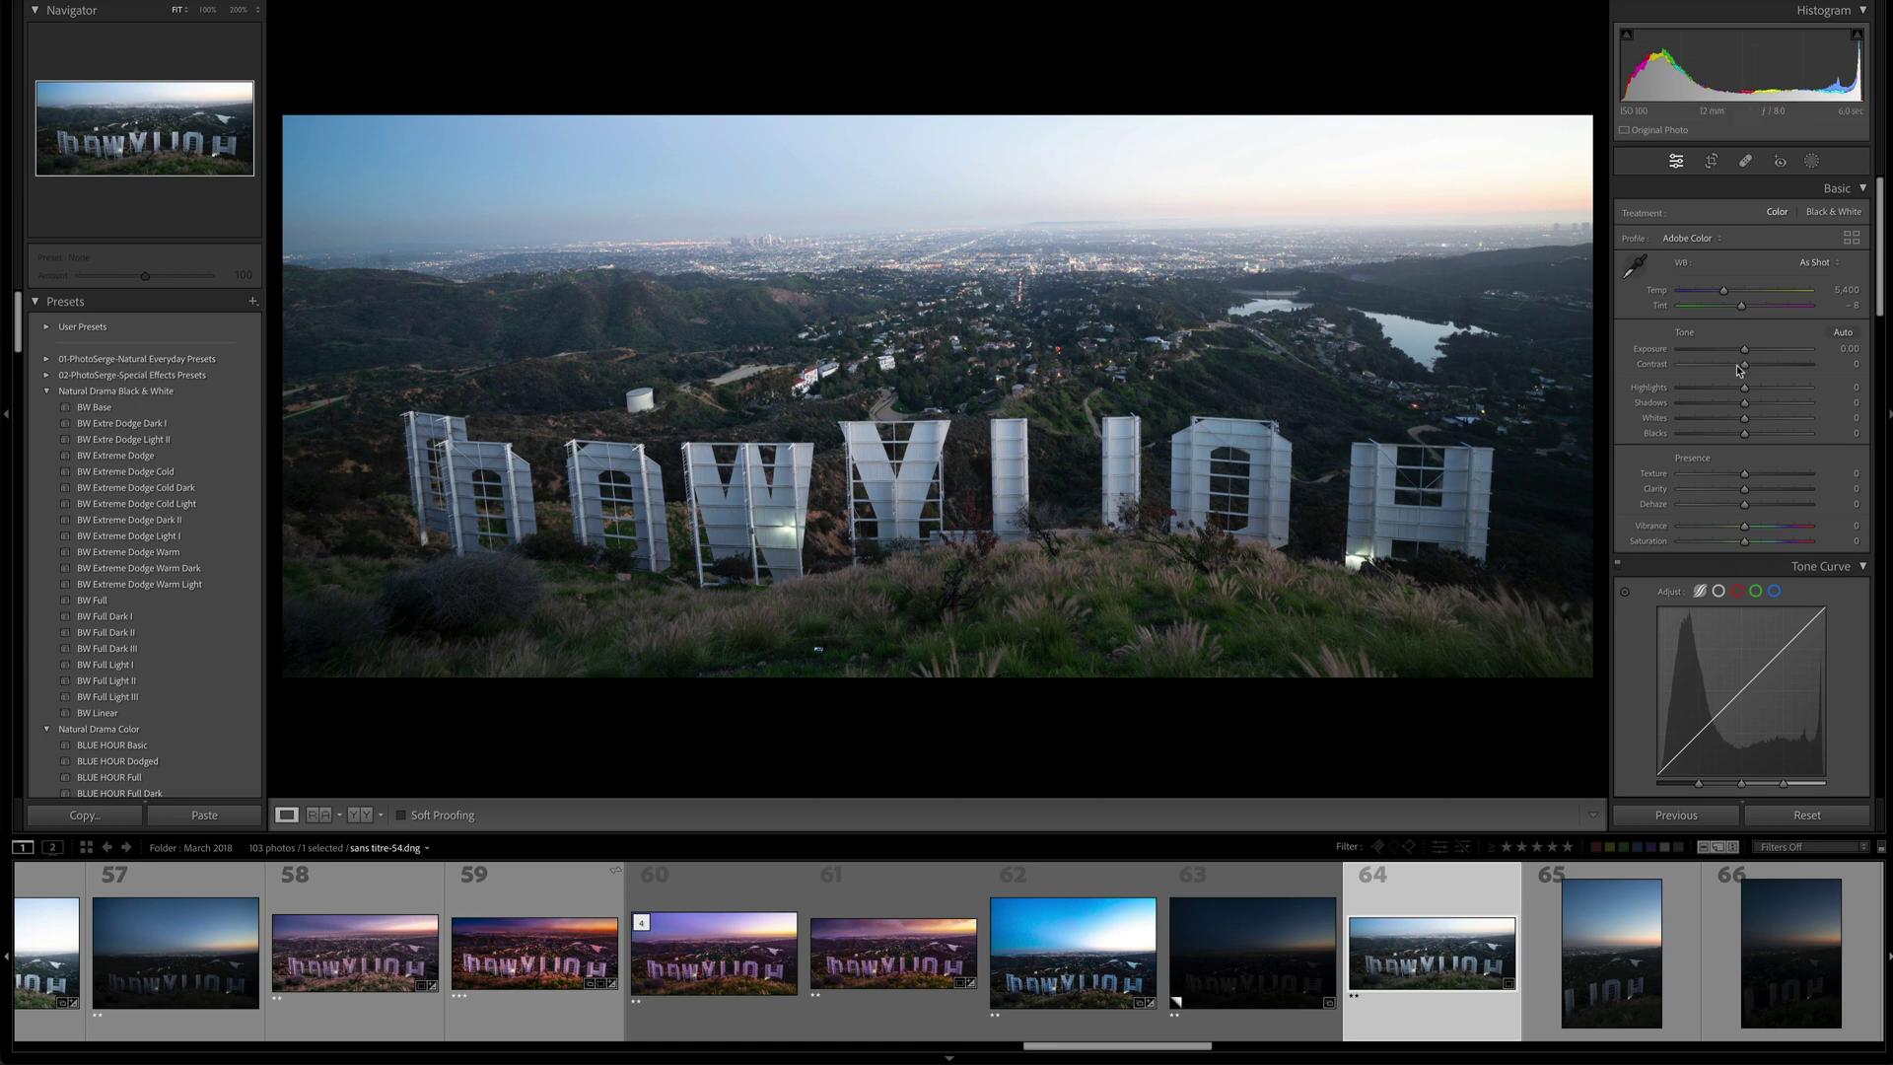
# Lift Shadows, pull Highlights to -100, set Blacks to -52 and cool Temp to 5,129.
pyautogui.moveTo(1754, 405); pyautogui.dragTo(1780, 406)
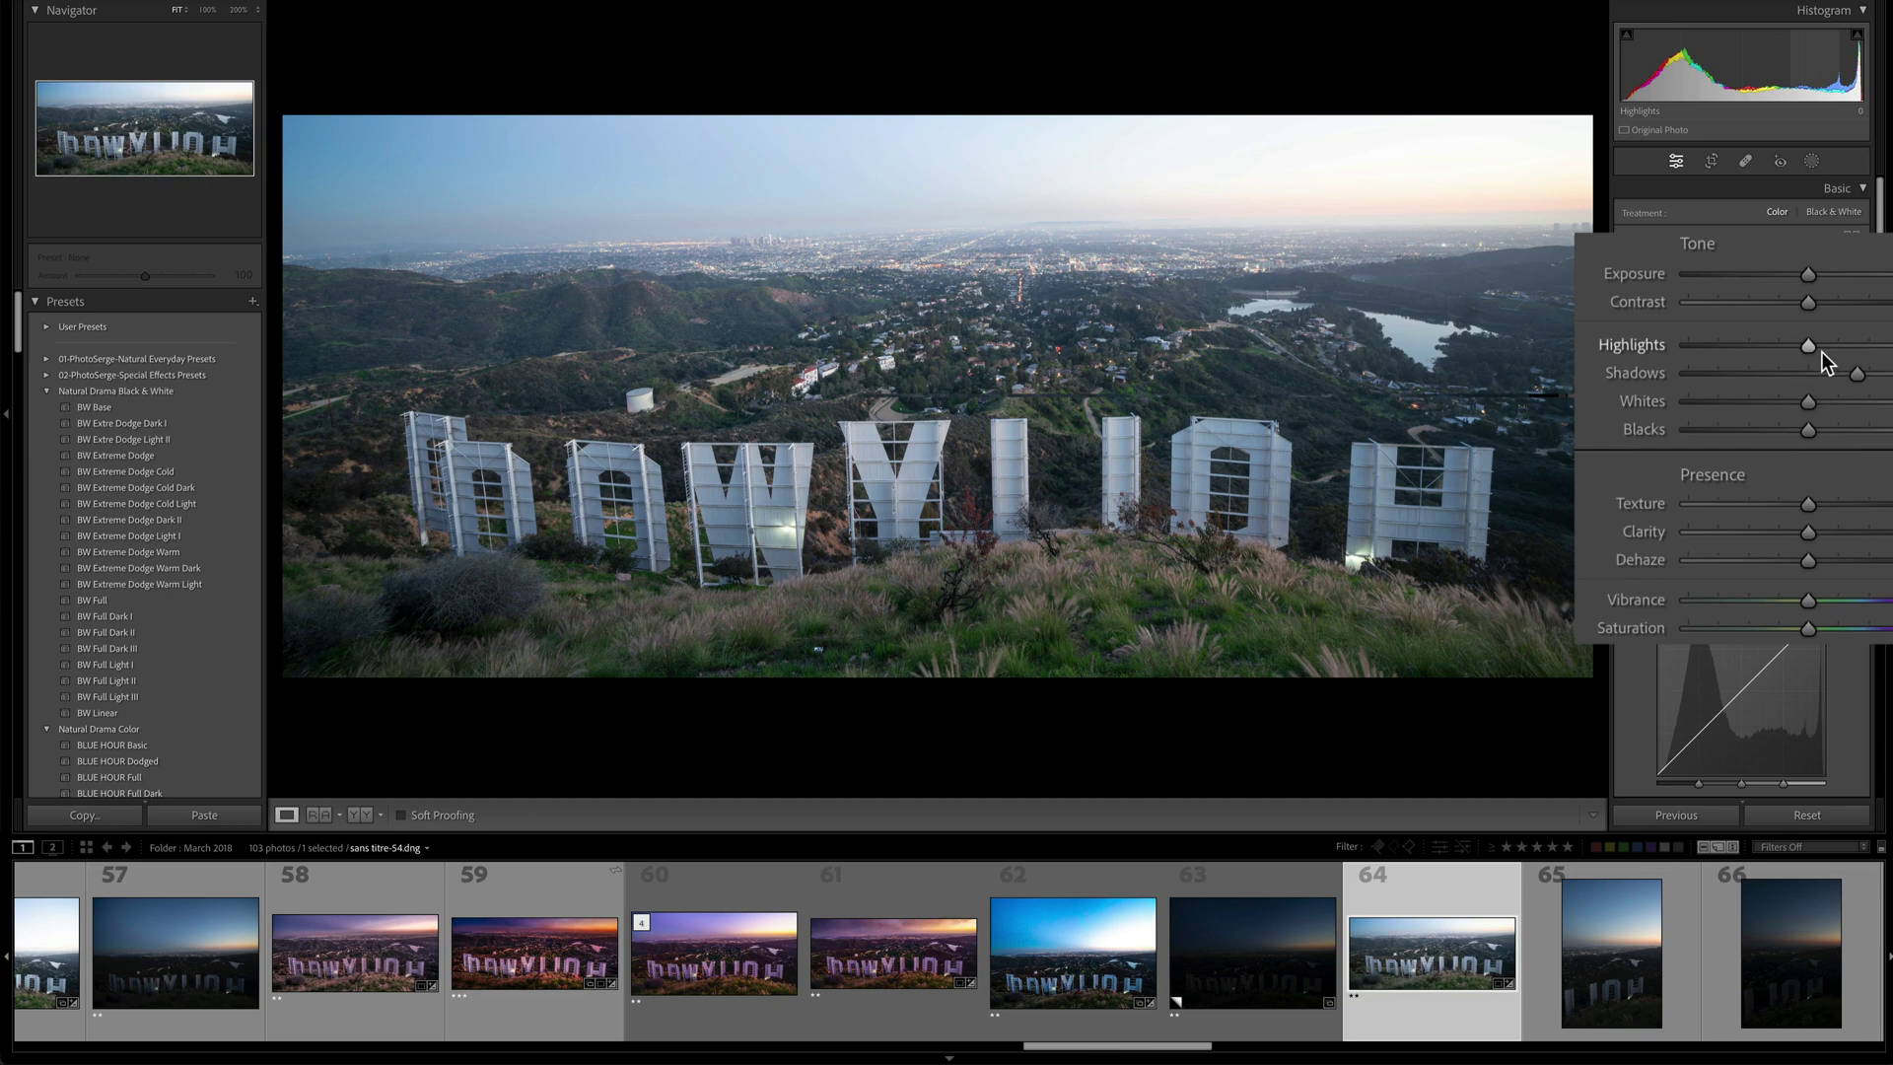
pyautogui.moveTo(1810, 347); pyautogui.dragTo(1589, 343)
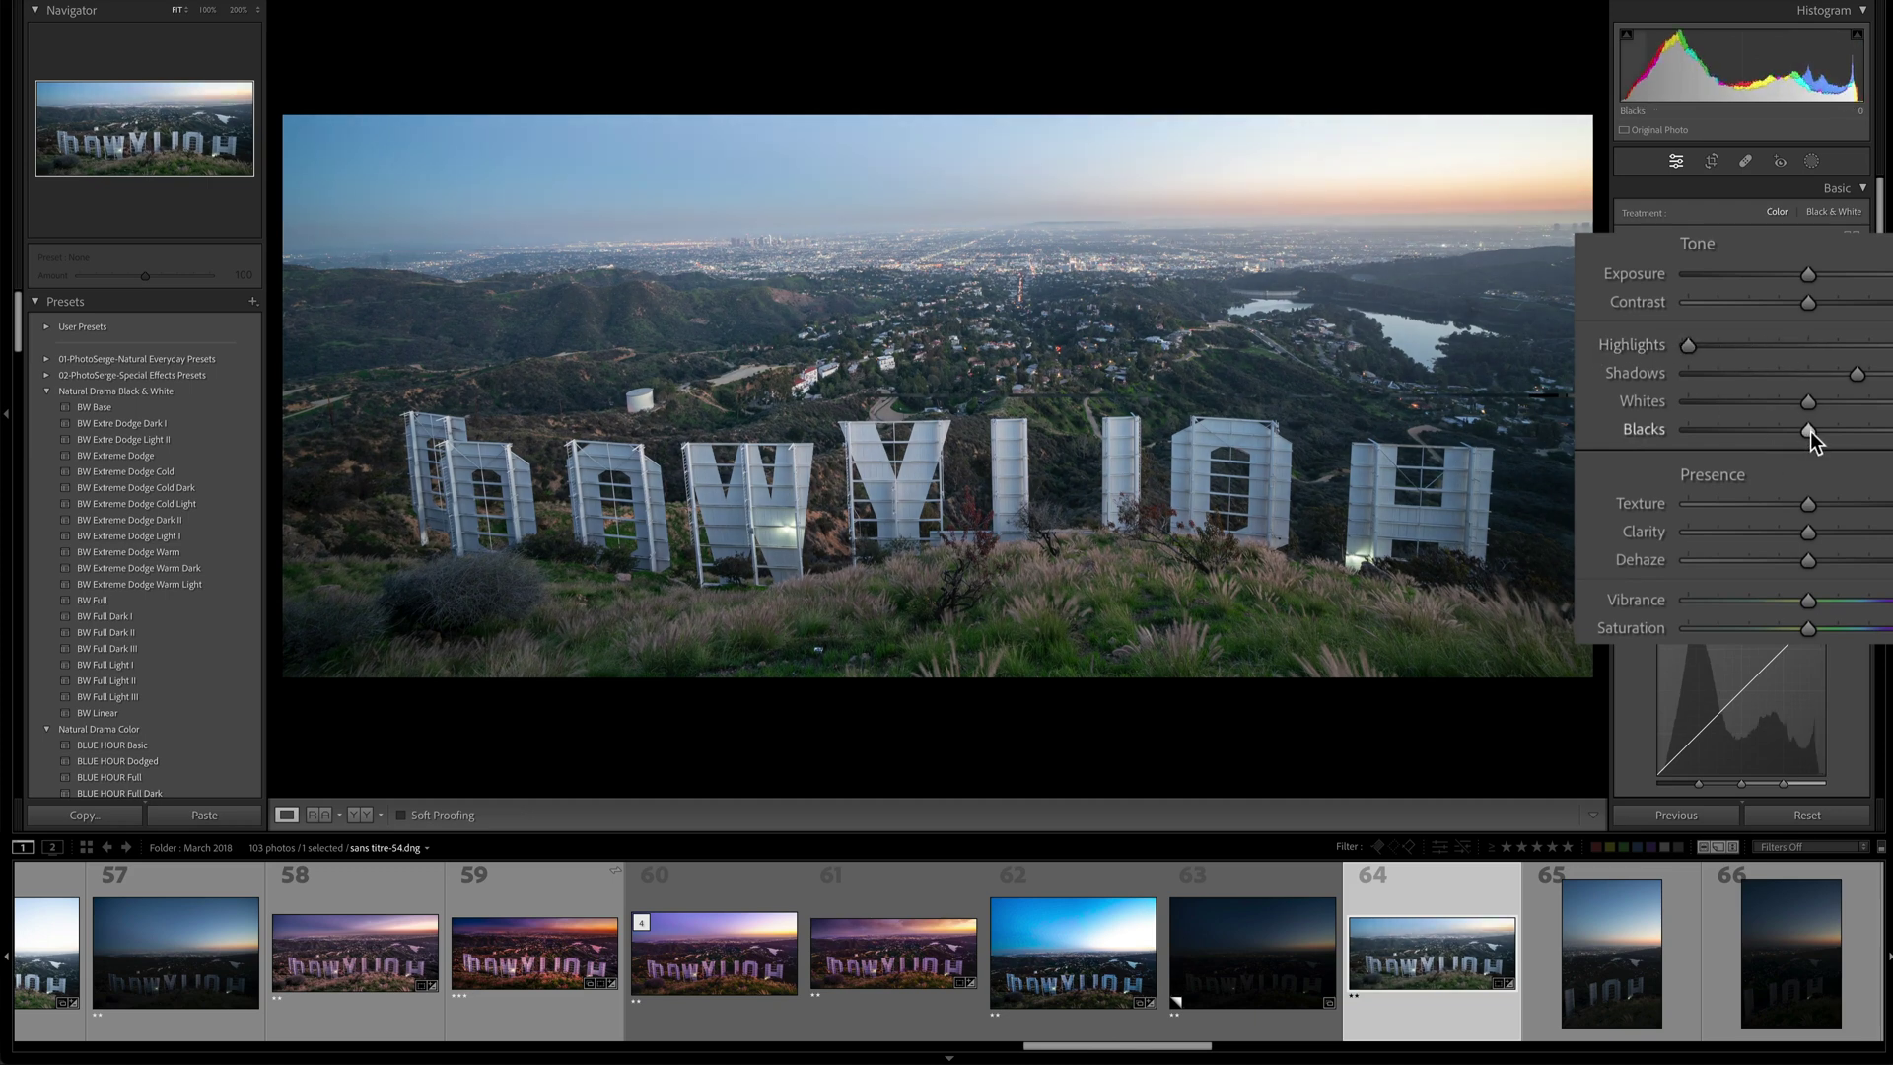
pyautogui.moveTo(1744, 432)
pyautogui.mouseDown()
pyautogui.moveTo(1712, 434)
pyautogui.moveTo(1766, 418)
pyautogui.moveTo(1766, 365)
pyautogui.mouseUp()
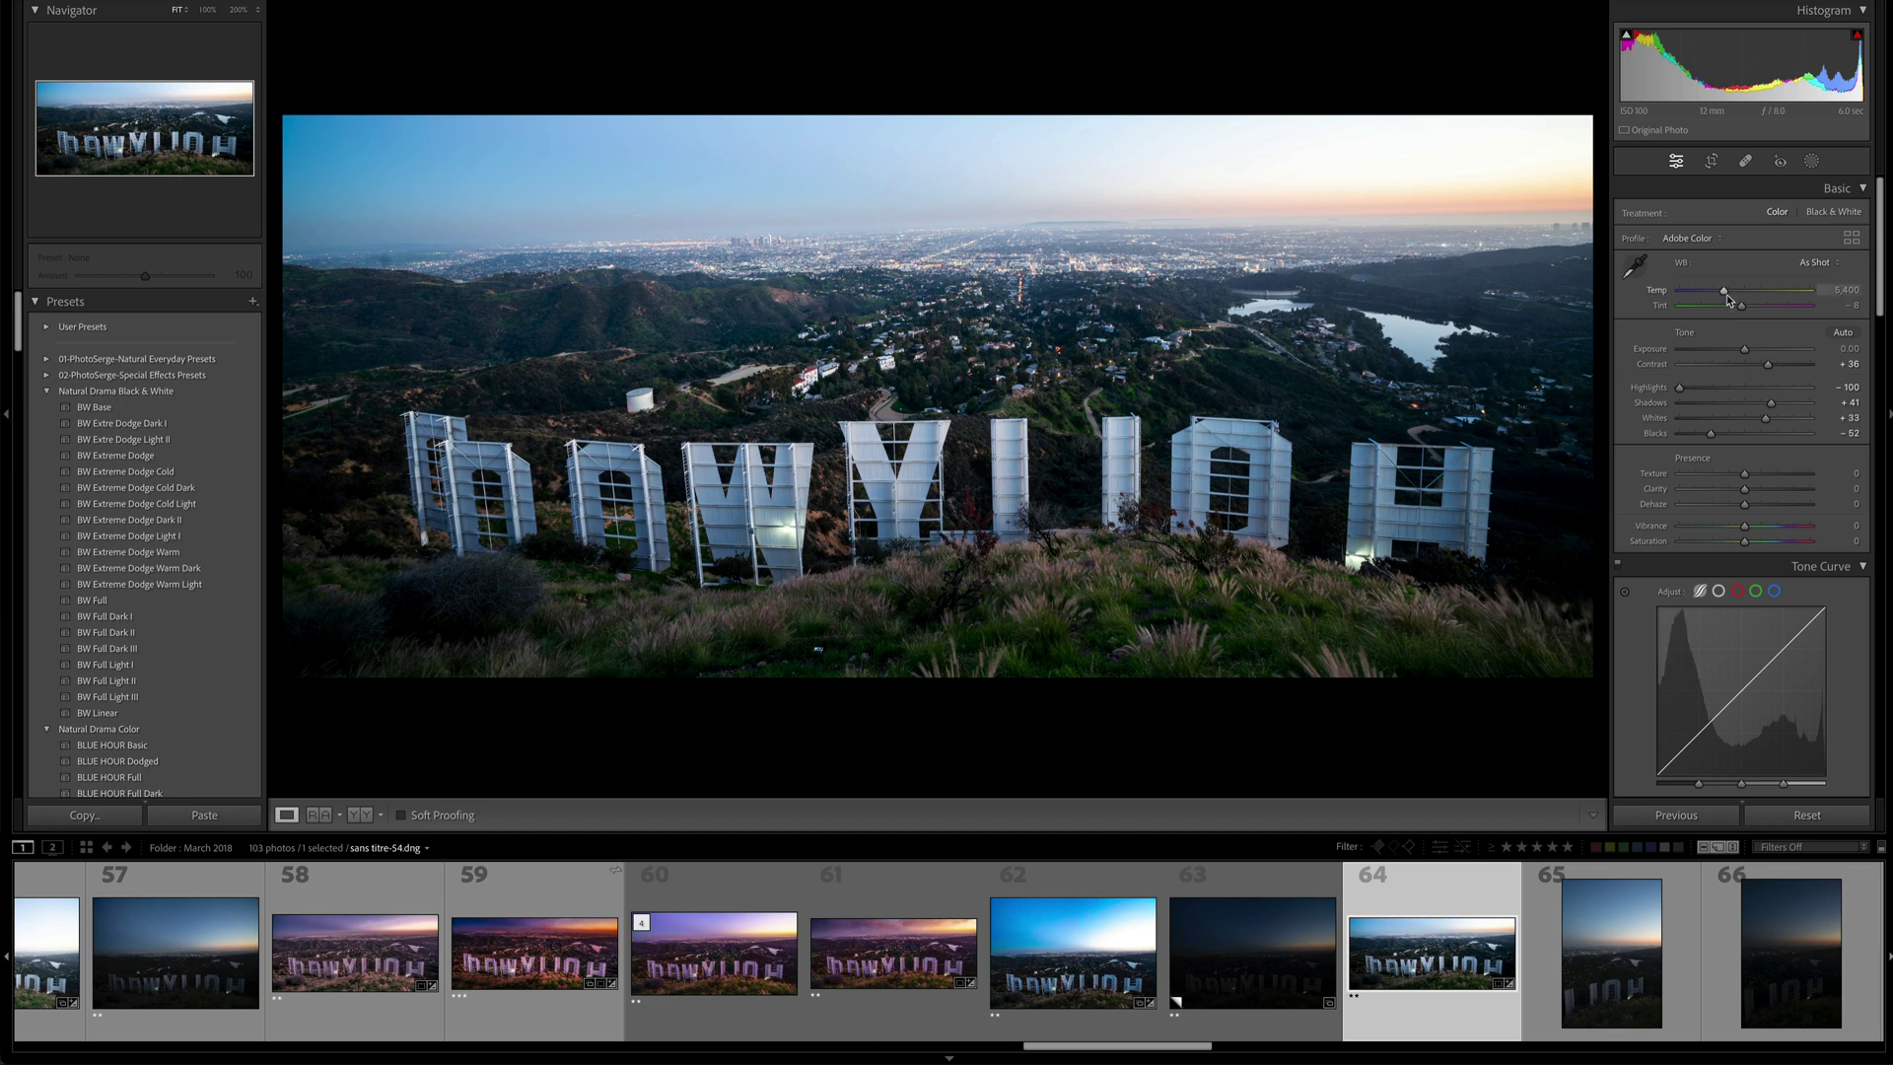
pyautogui.moveTo(1727, 293); pyautogui.dragTo(1758, 307)
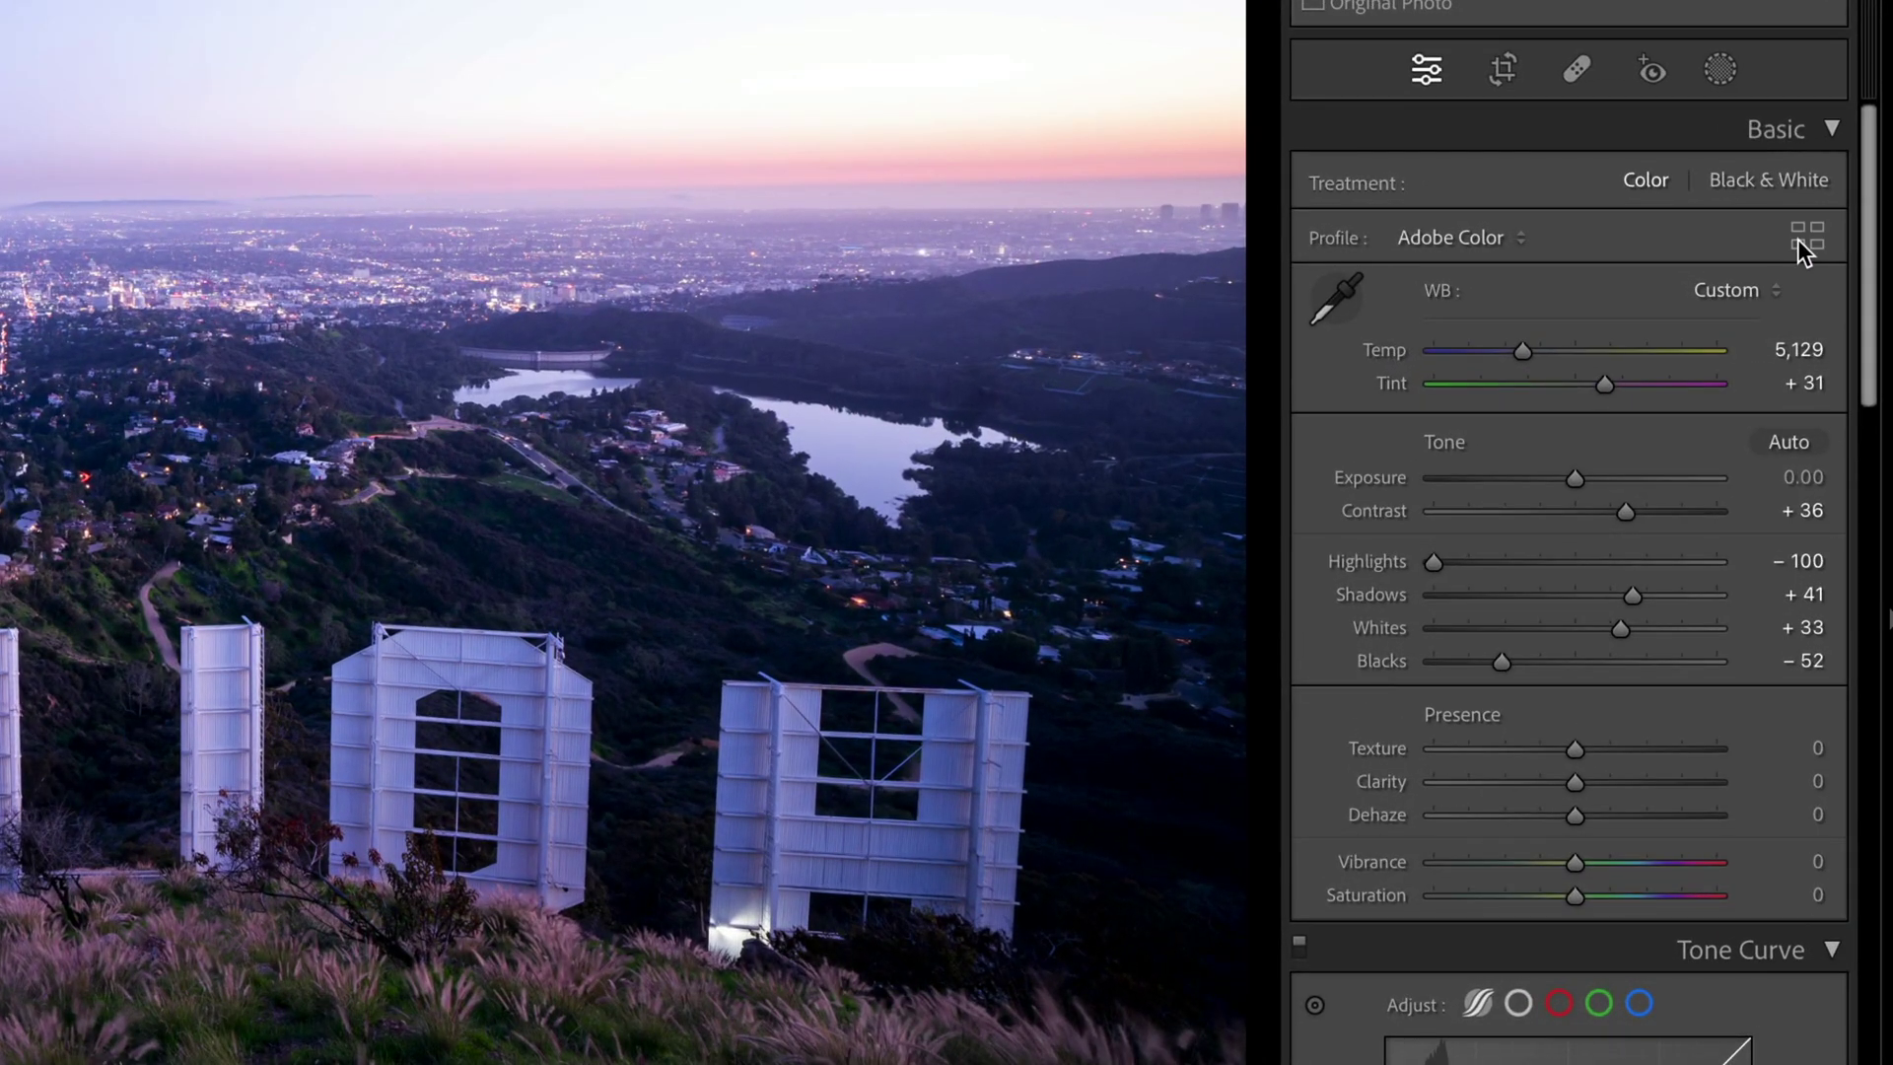
# Apply the Camera Deep profile from the Profile Browser's Camera Matching group.
pyautogui.click(1796, 239)
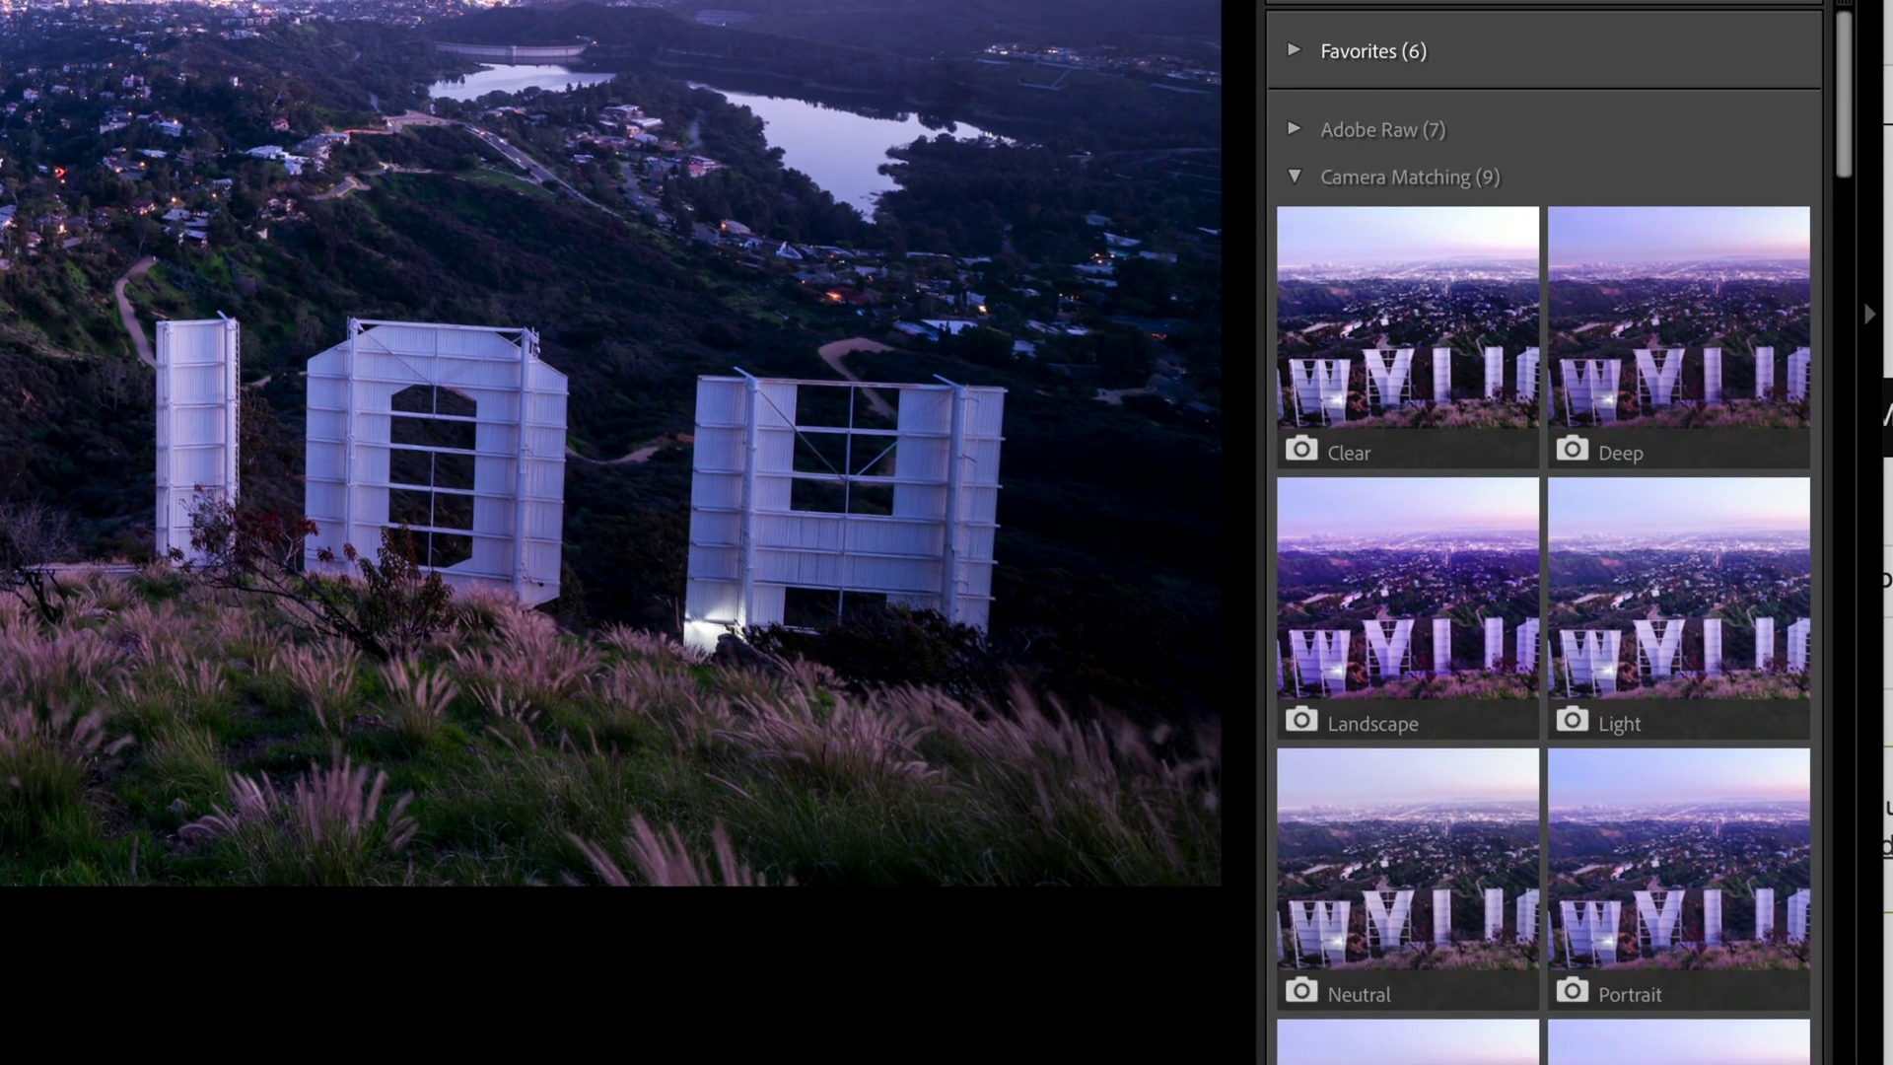
pyautogui.click(1295, 131)
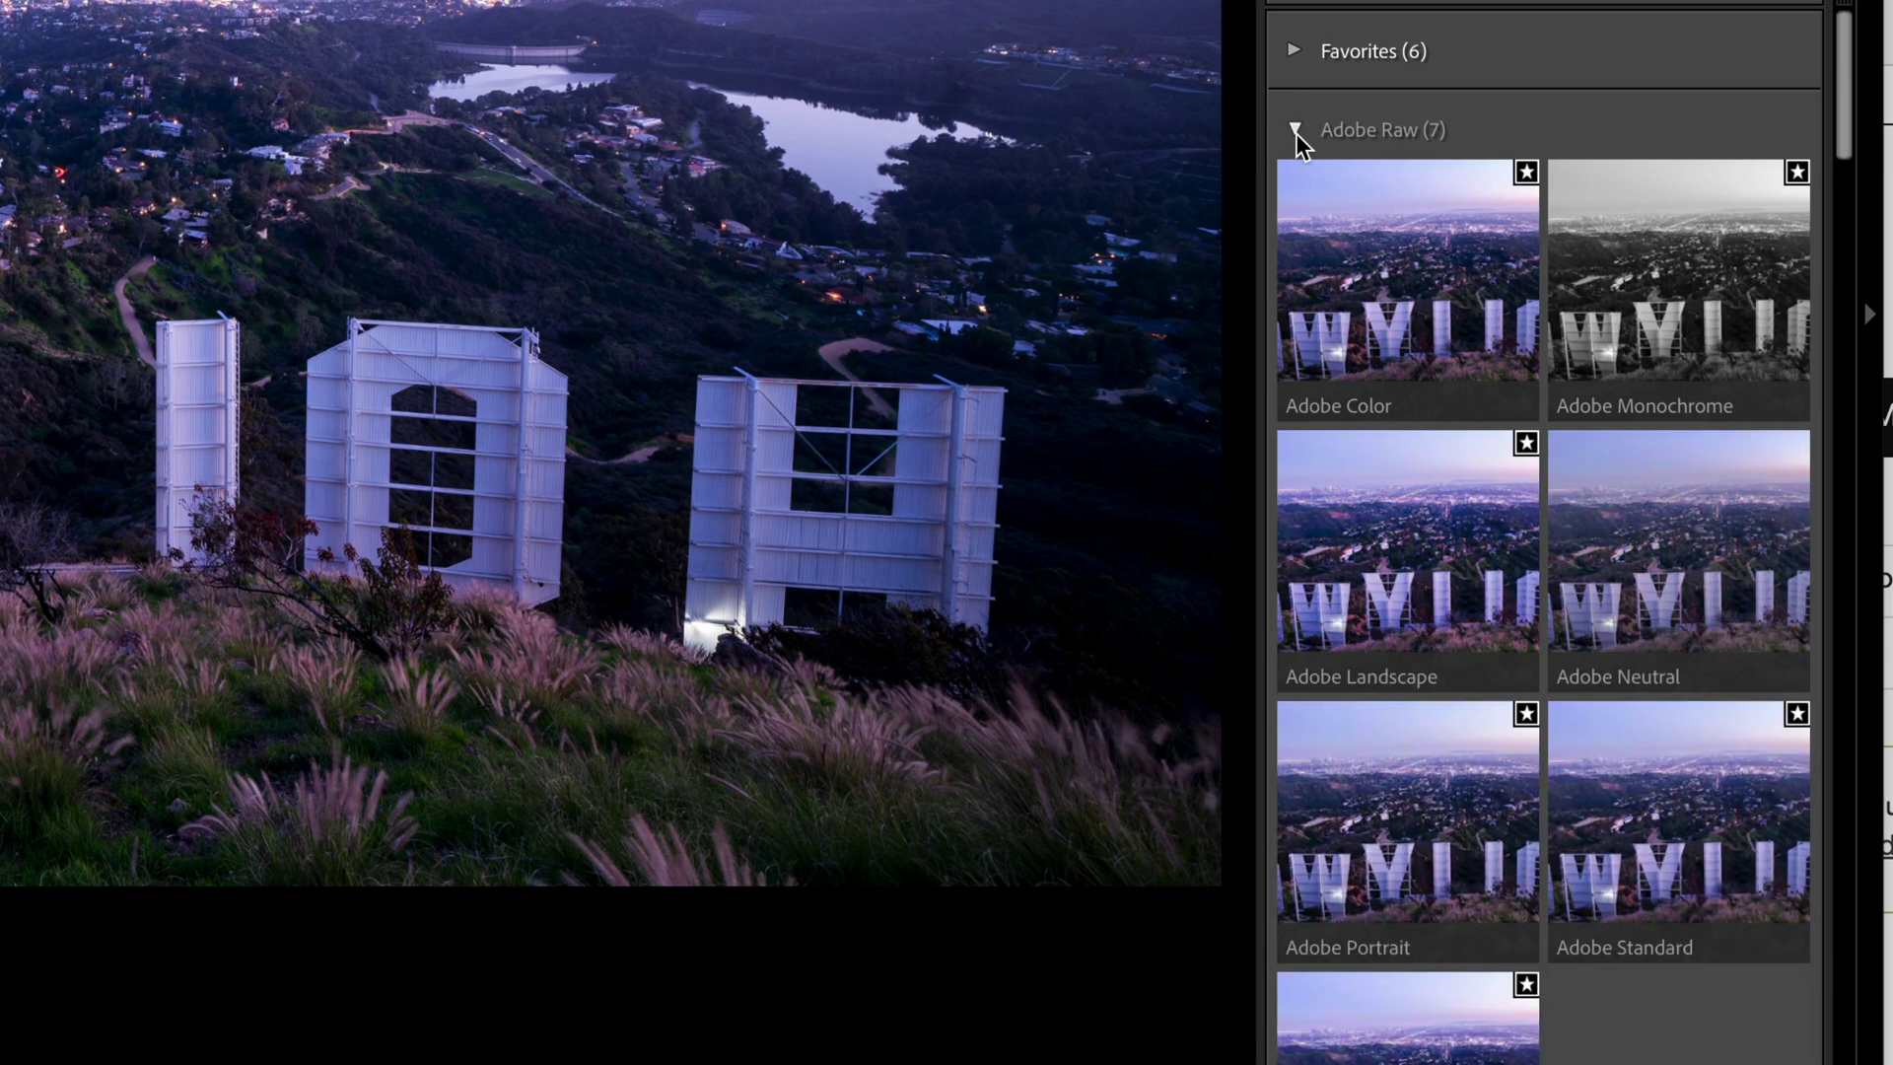
pyautogui.click(1295, 132)
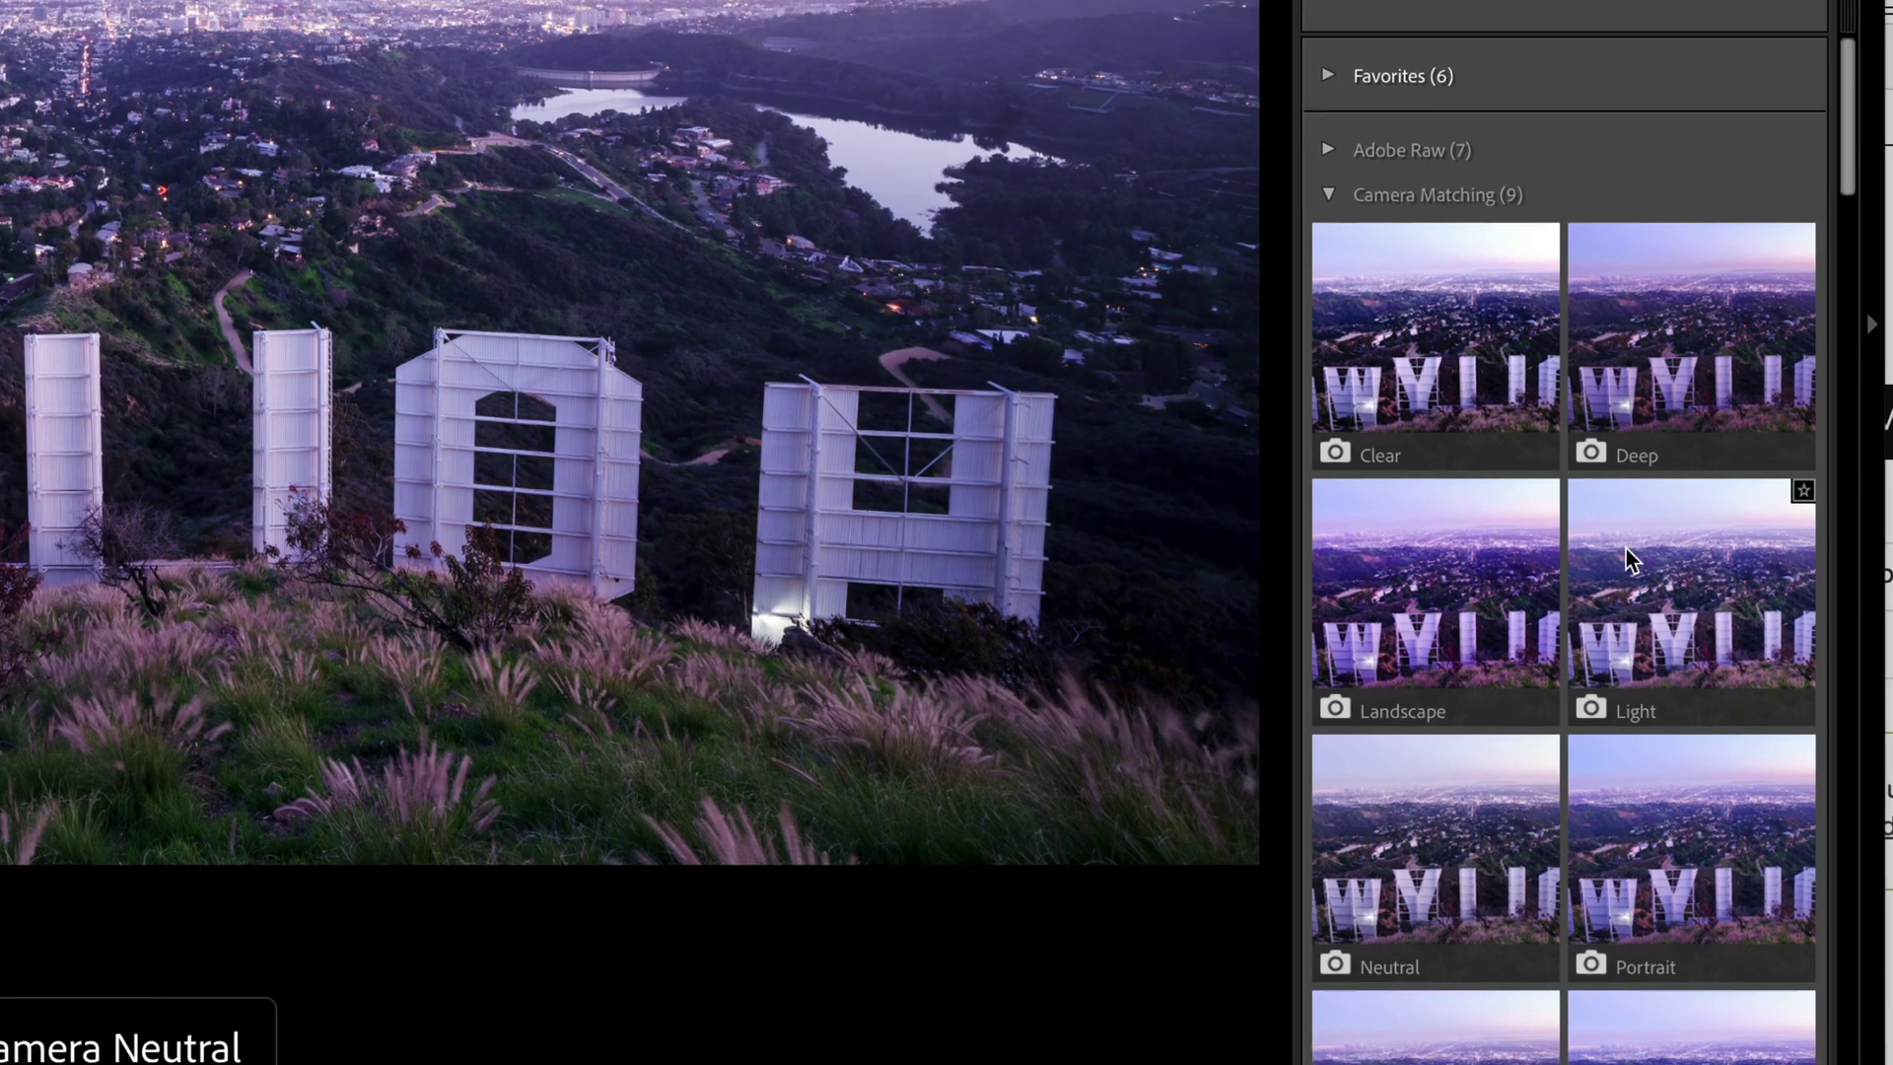
pyautogui.click(1733, 352)
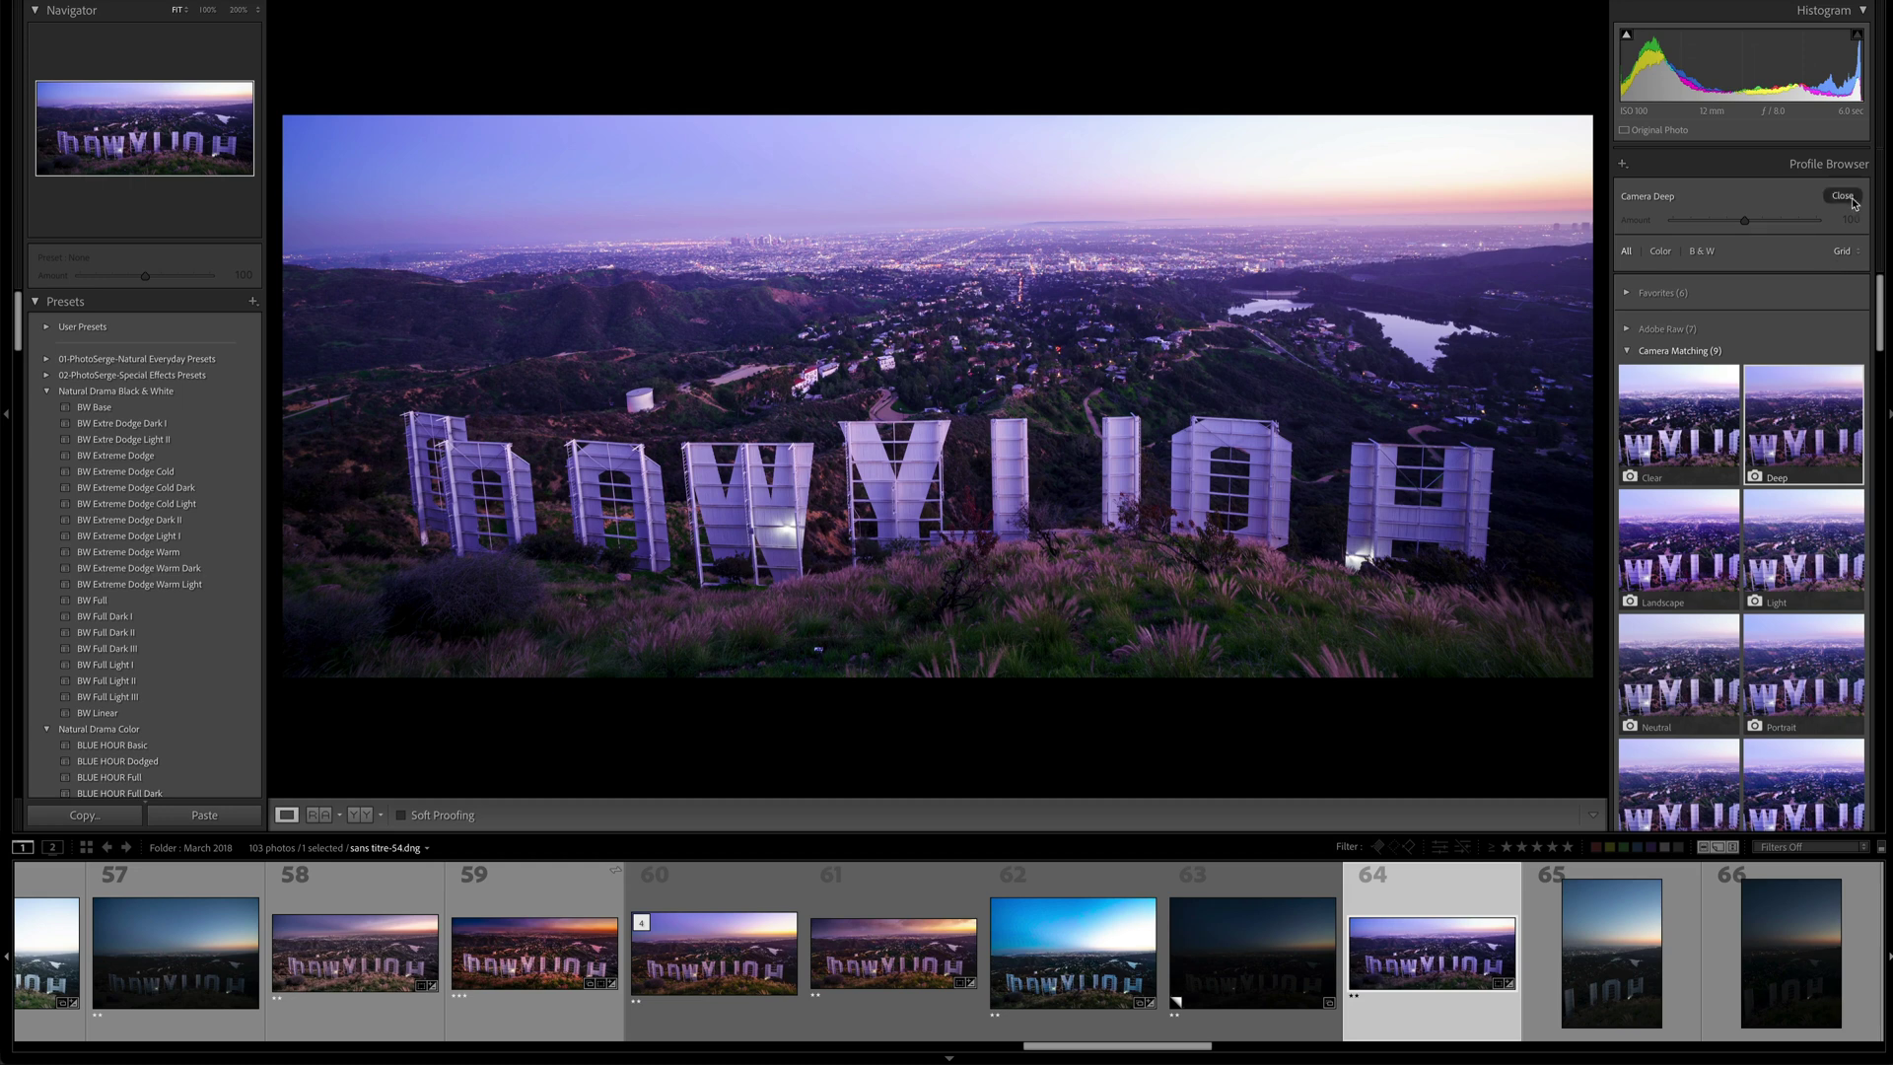
pyautogui.click(1846, 199)
# Warm Temp to 5,714, check the sign letters at 100%, and show file and exposure info overlays.
pyautogui.moveTo(1720, 291); pyautogui.dragTo(1727, 292)
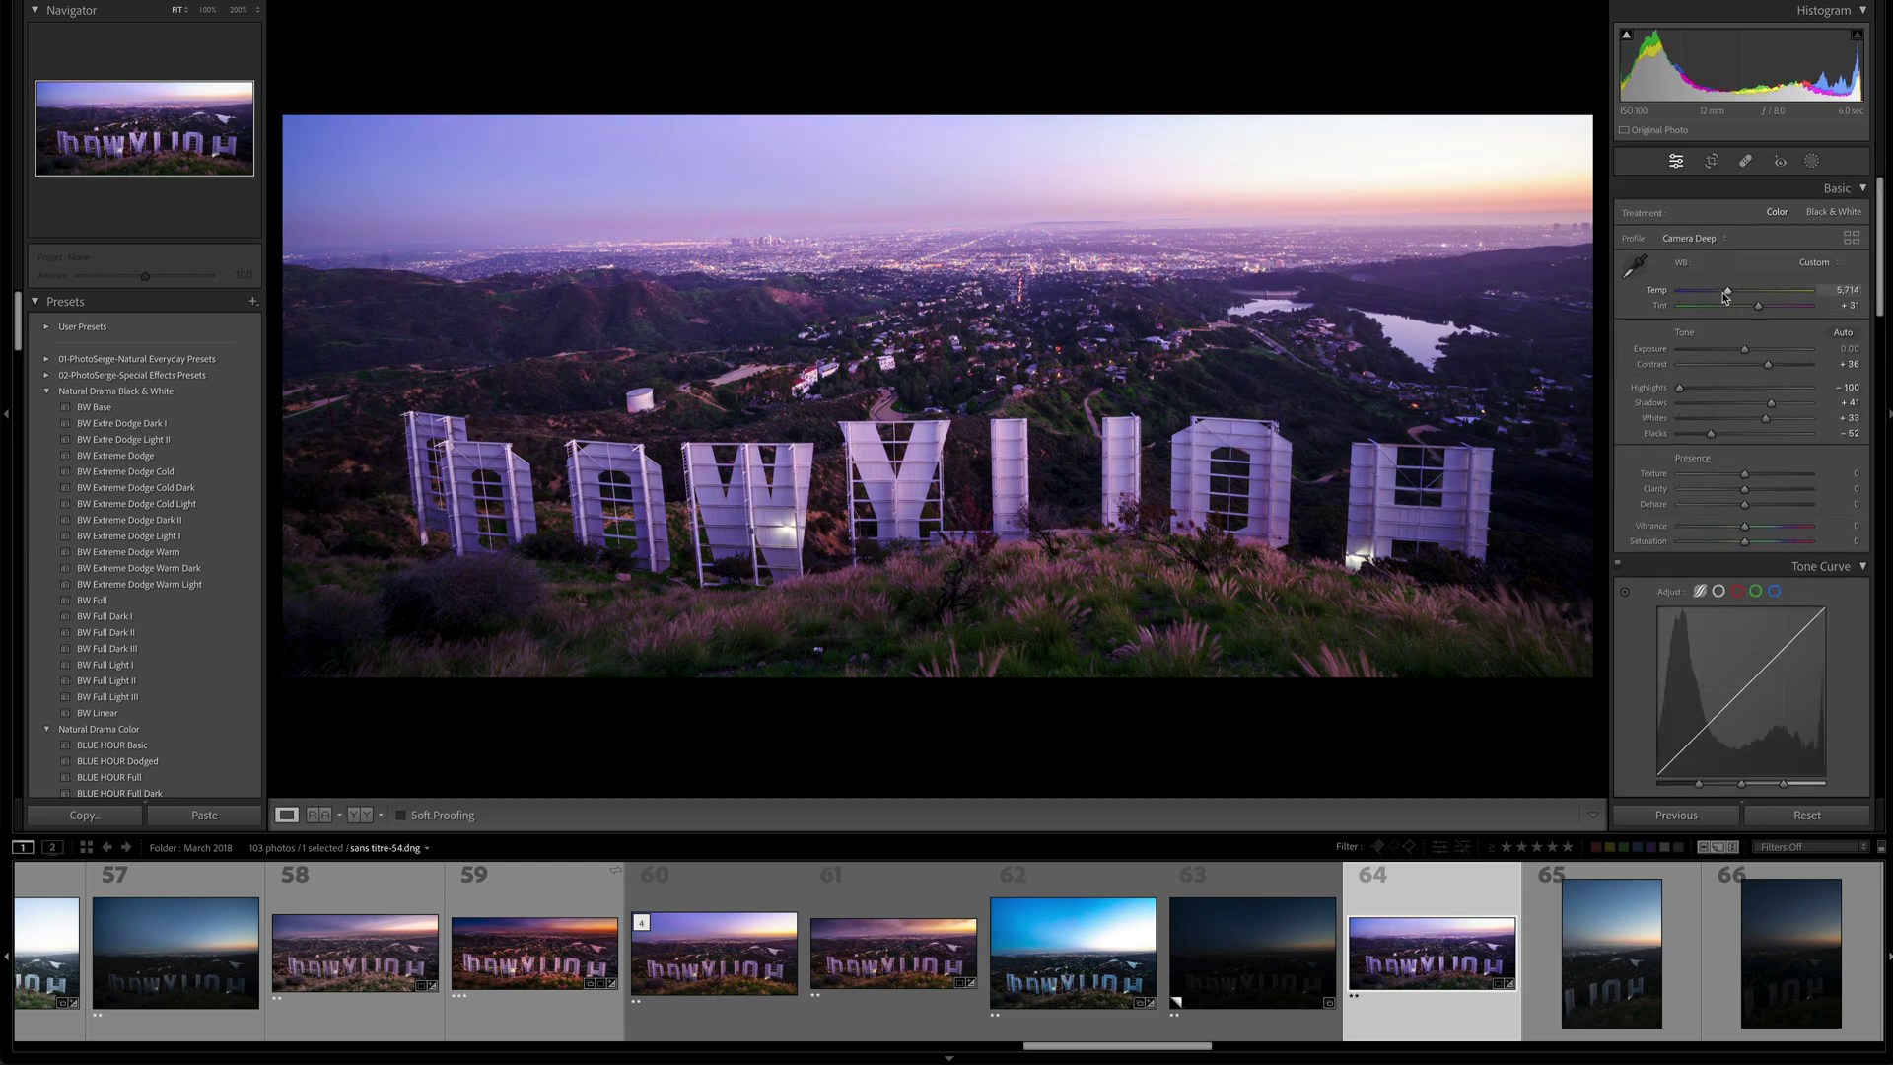
pyautogui.moveTo(1281, 444); pyautogui.dragTo(1382, 535)
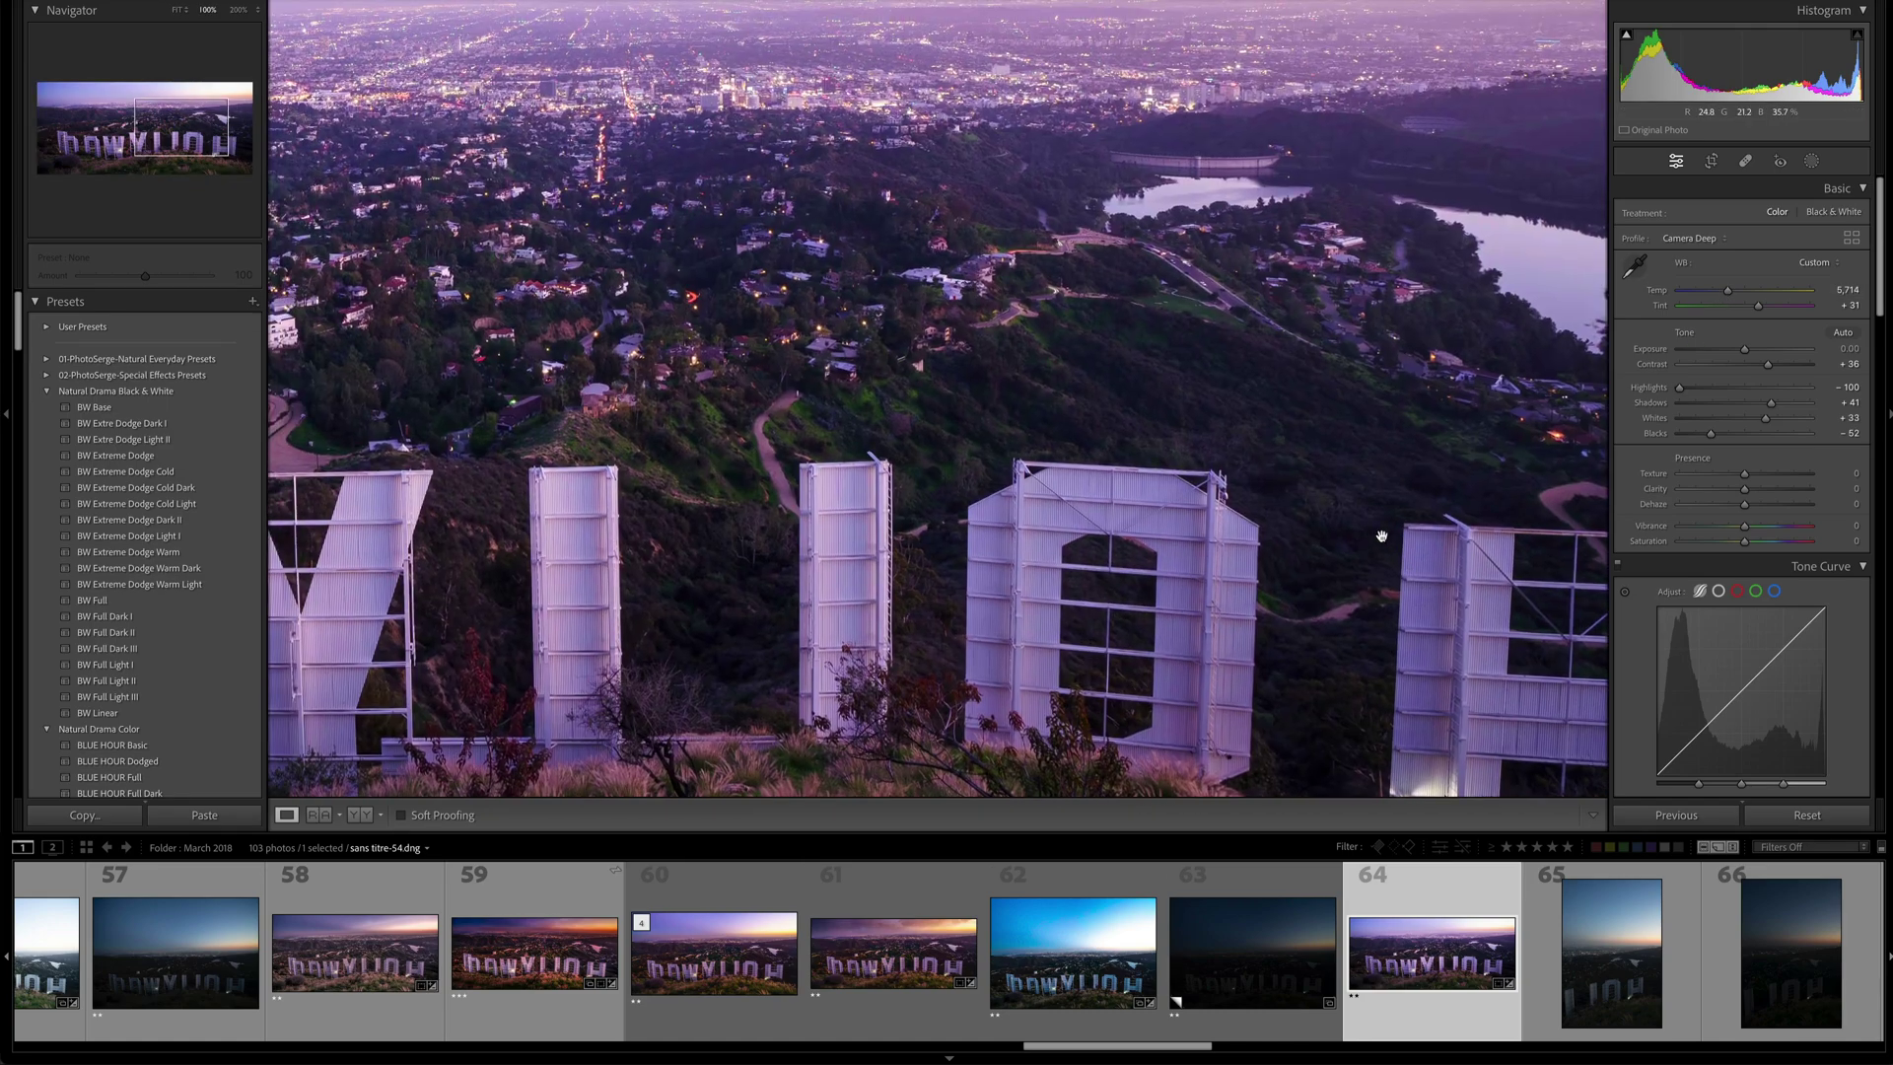
pyautogui.moveTo(988, 398); pyautogui.dragTo(1246, 398)
pyautogui.click(575, 398)
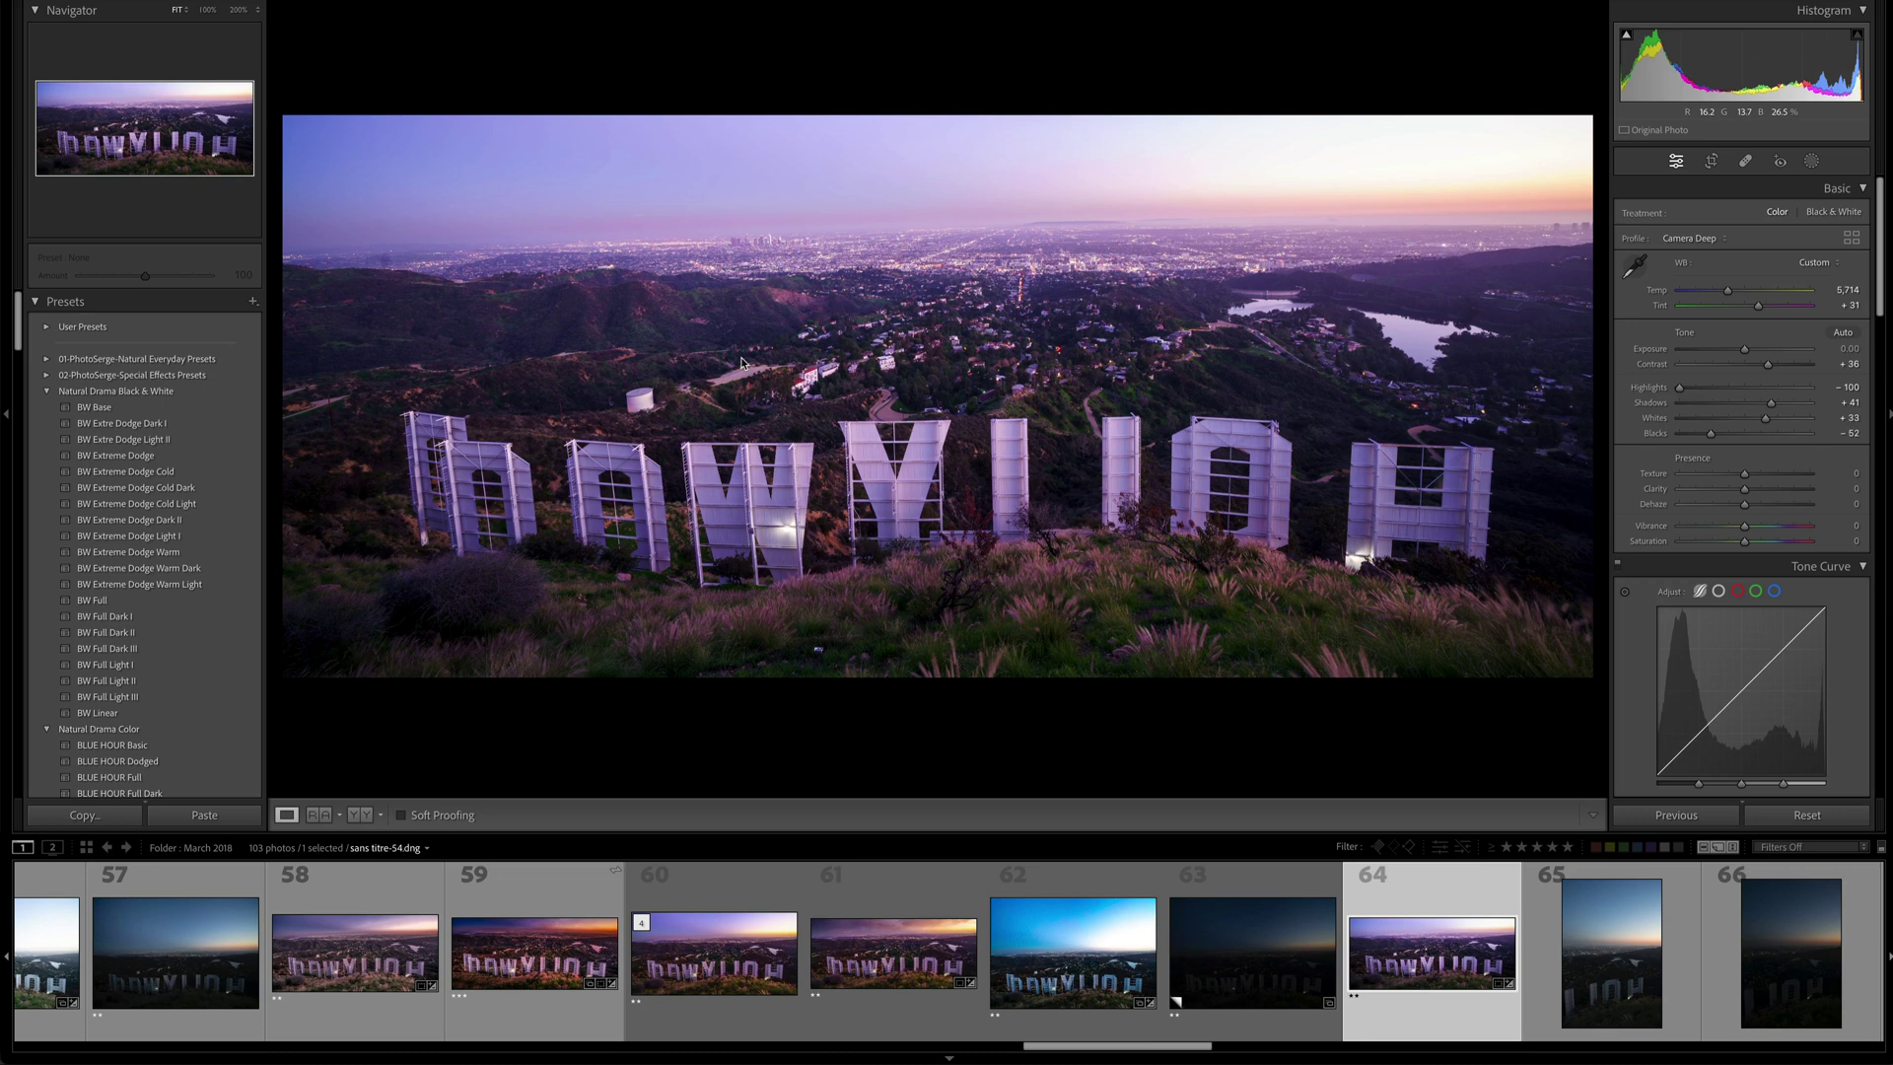
pyautogui.press('i')
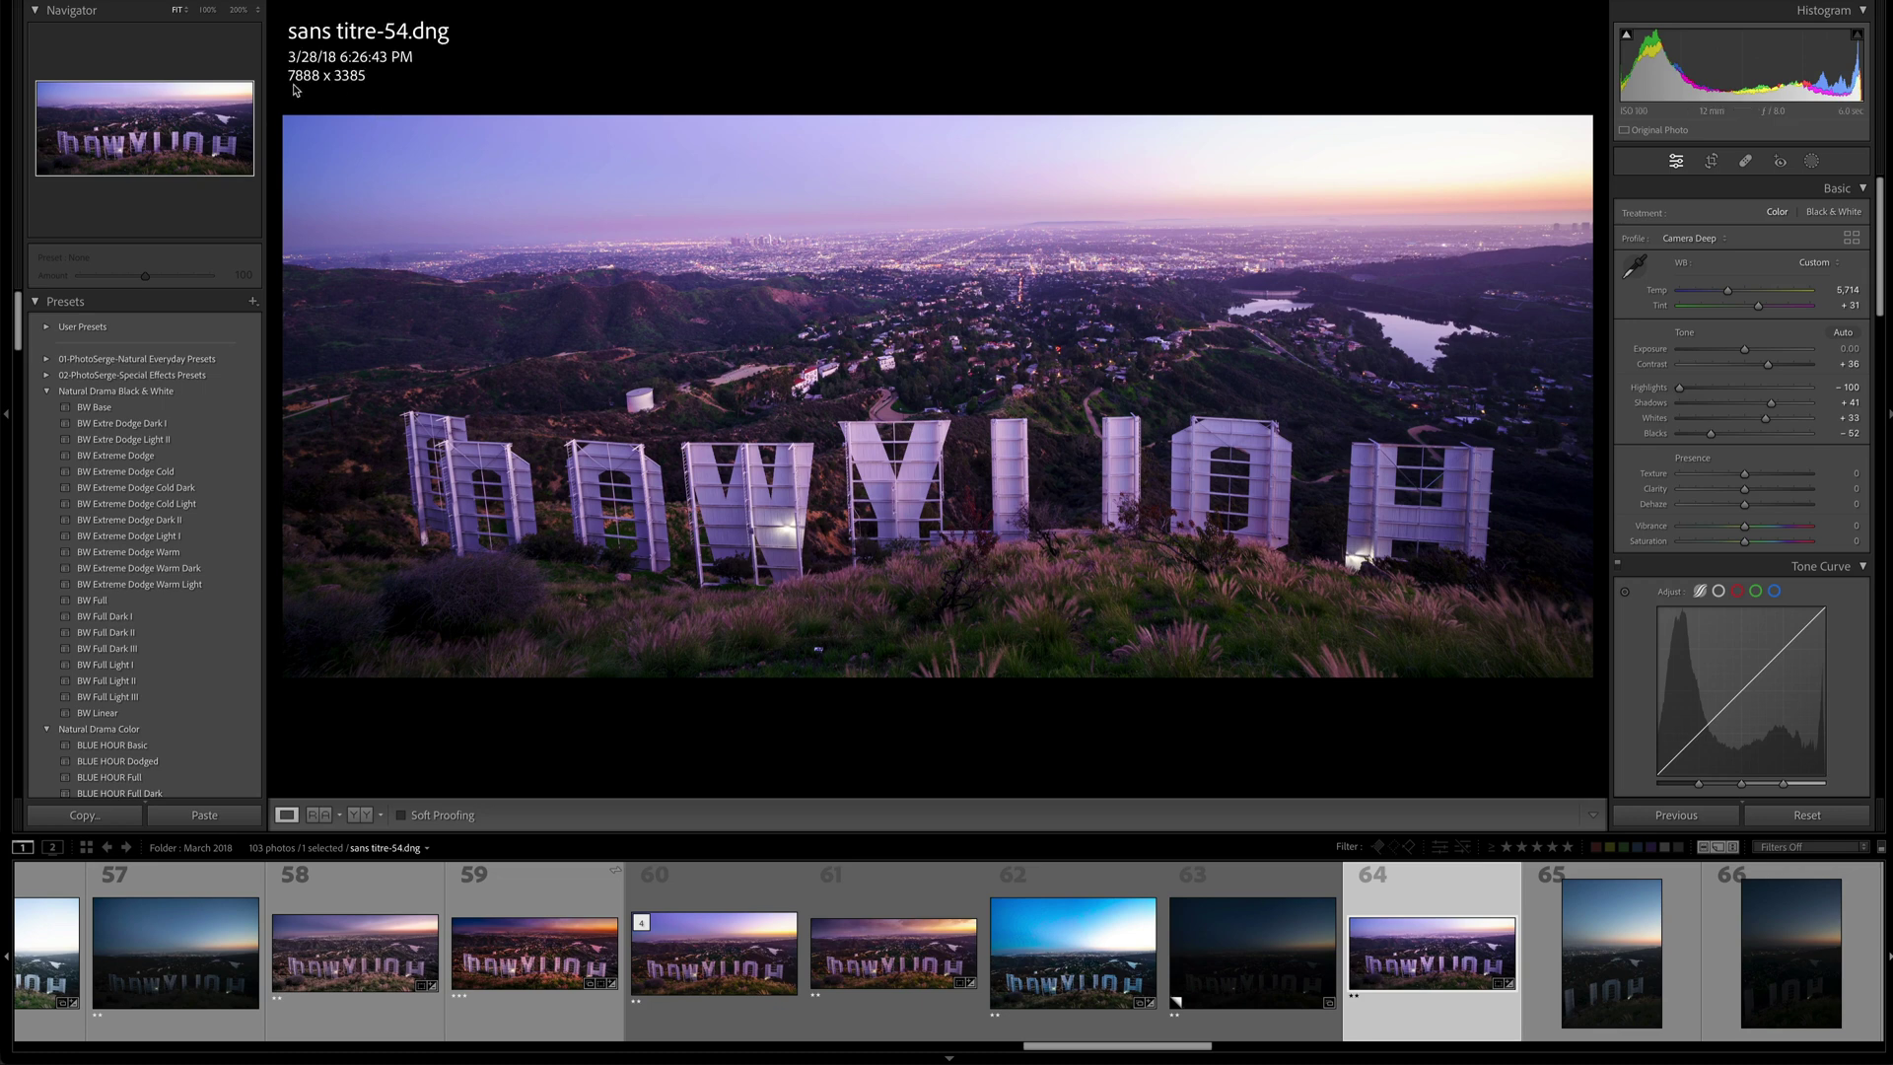
pyautogui.press('i')
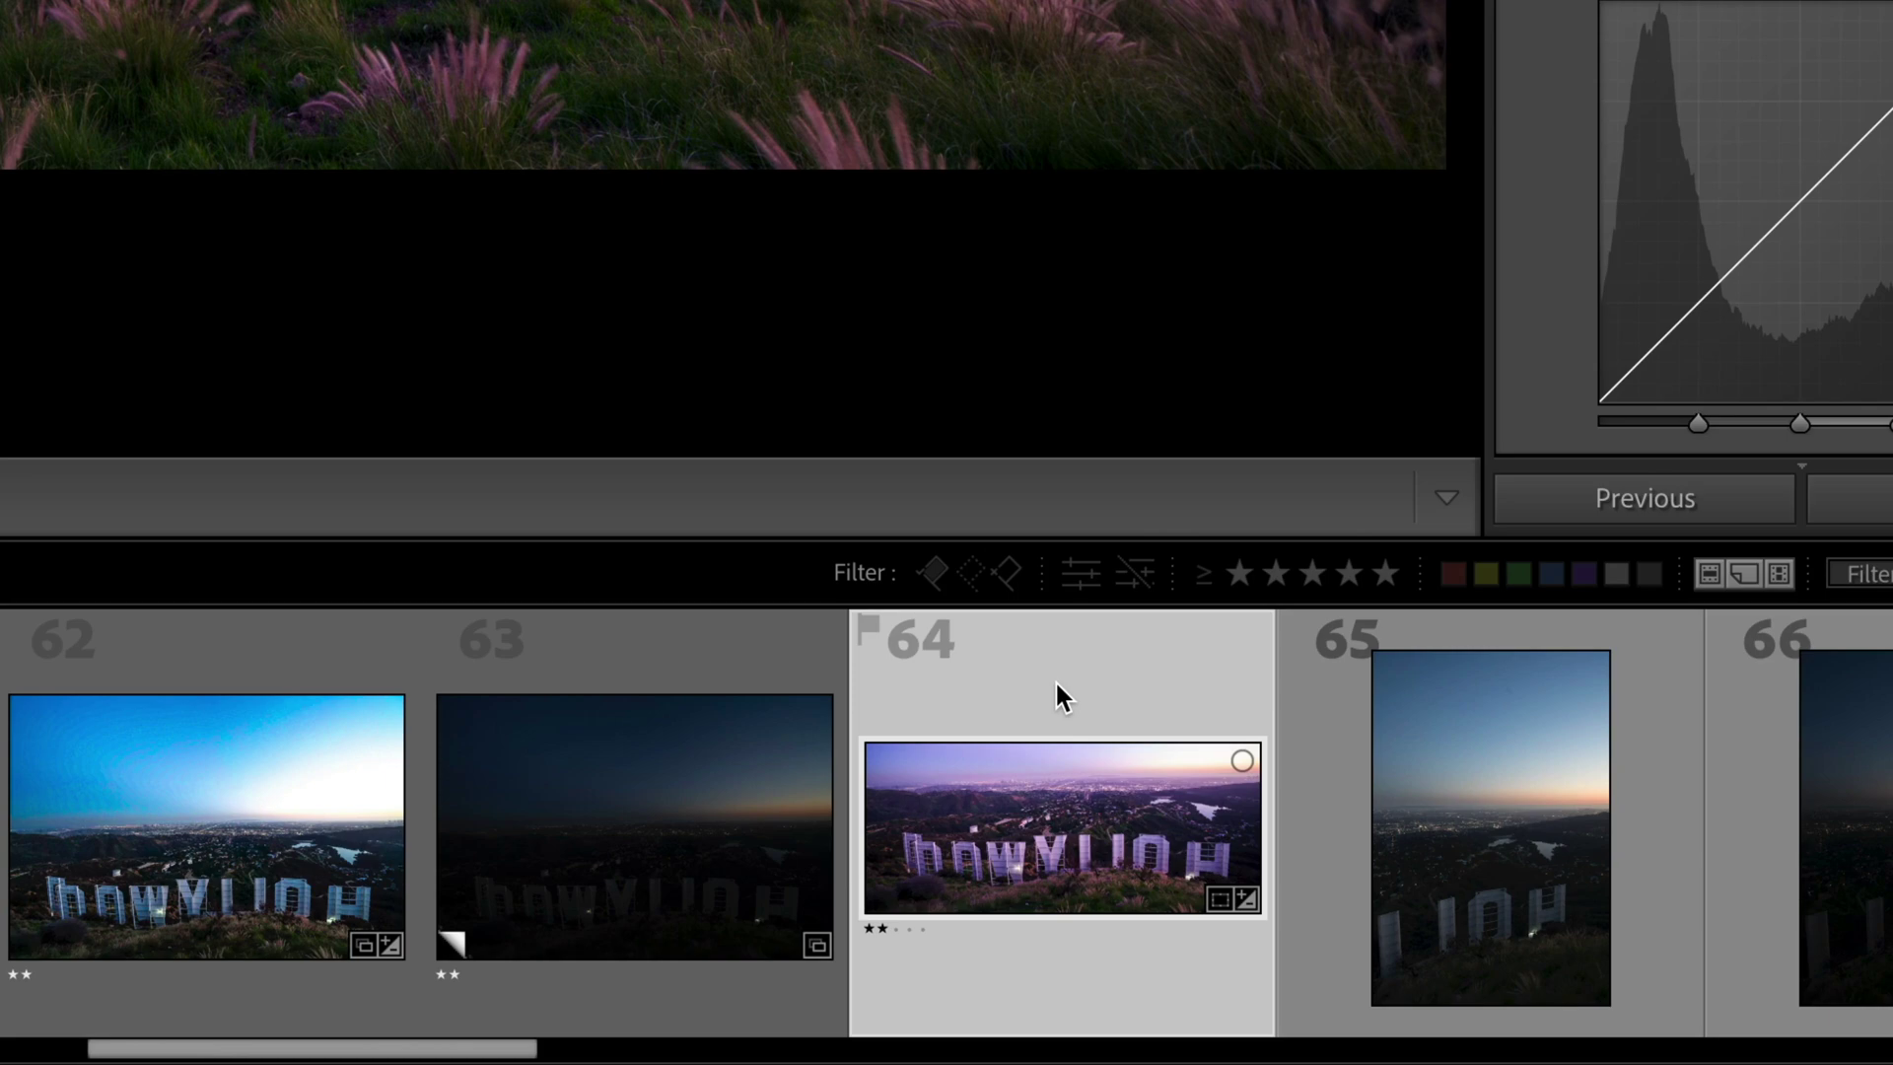
pyautogui.rightClick(1055, 678)
pyautogui.moveTo(1129, 100)
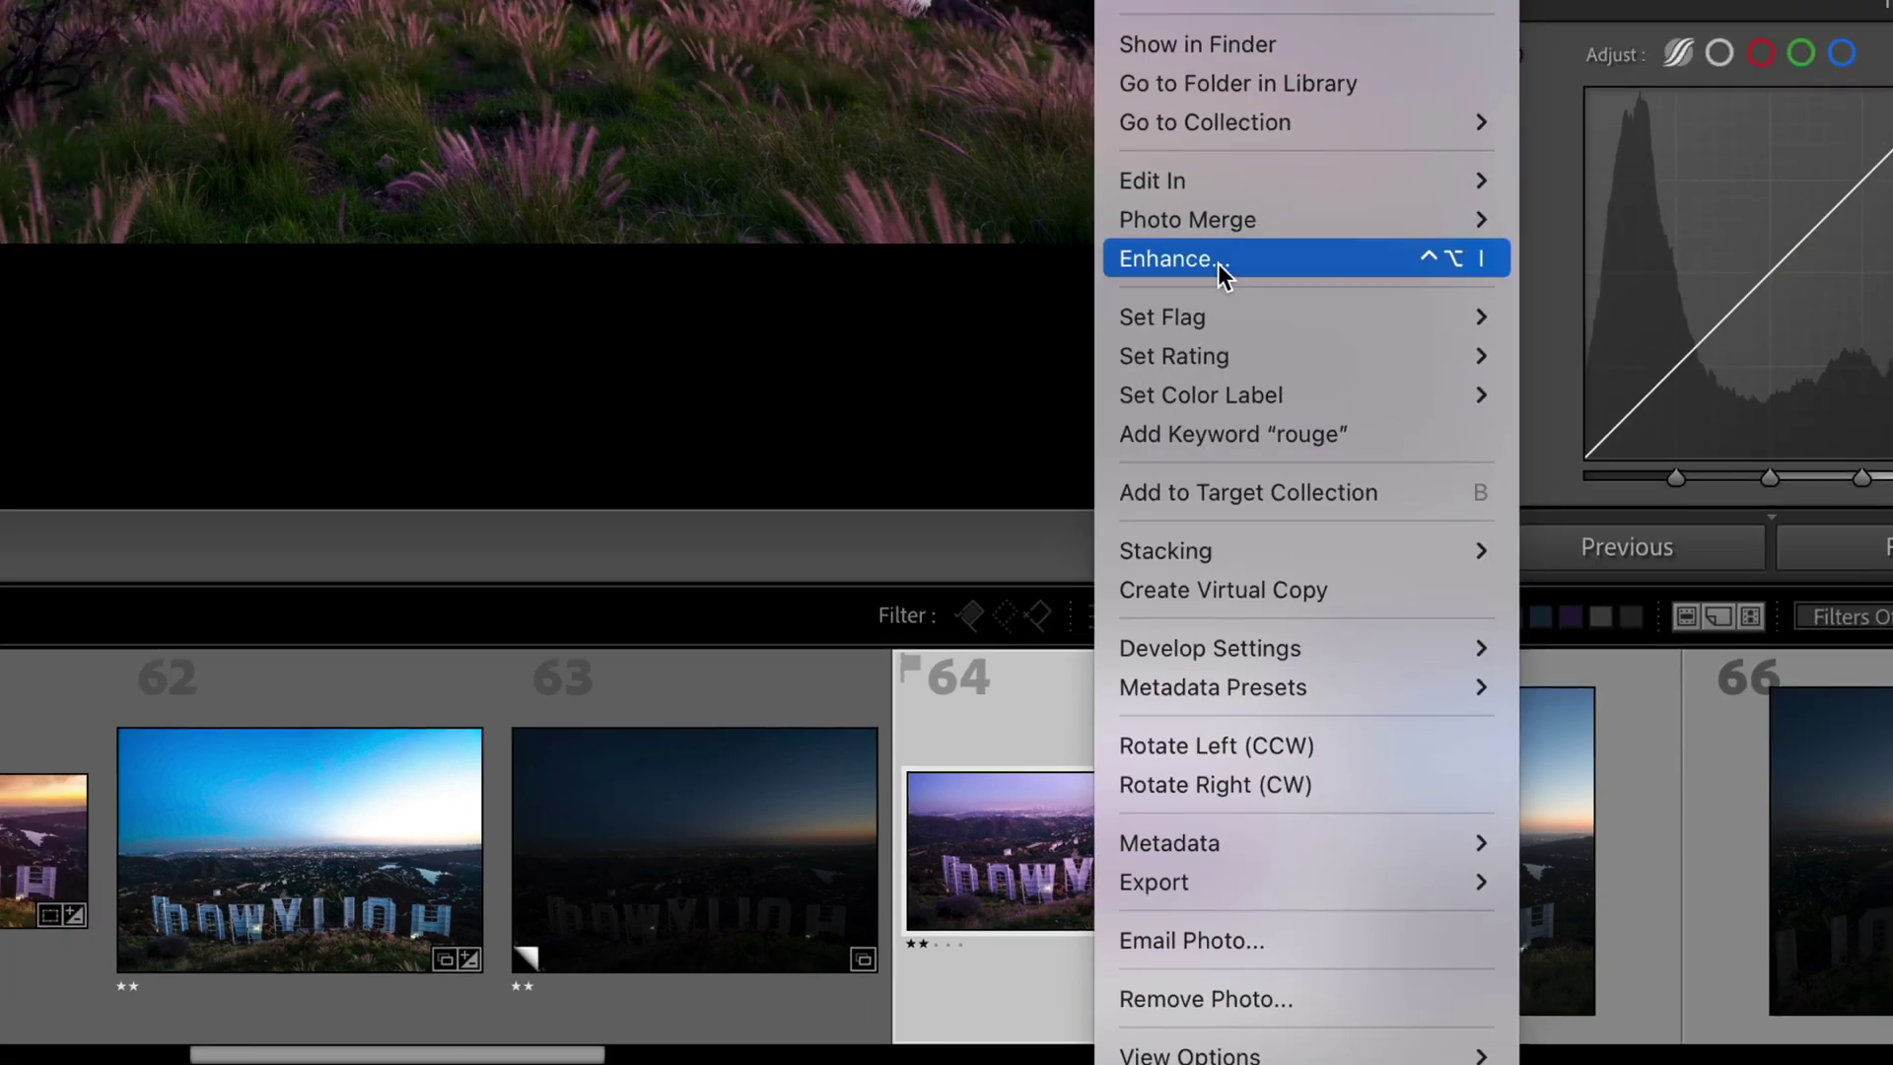
pyautogui.click(1204, 187)
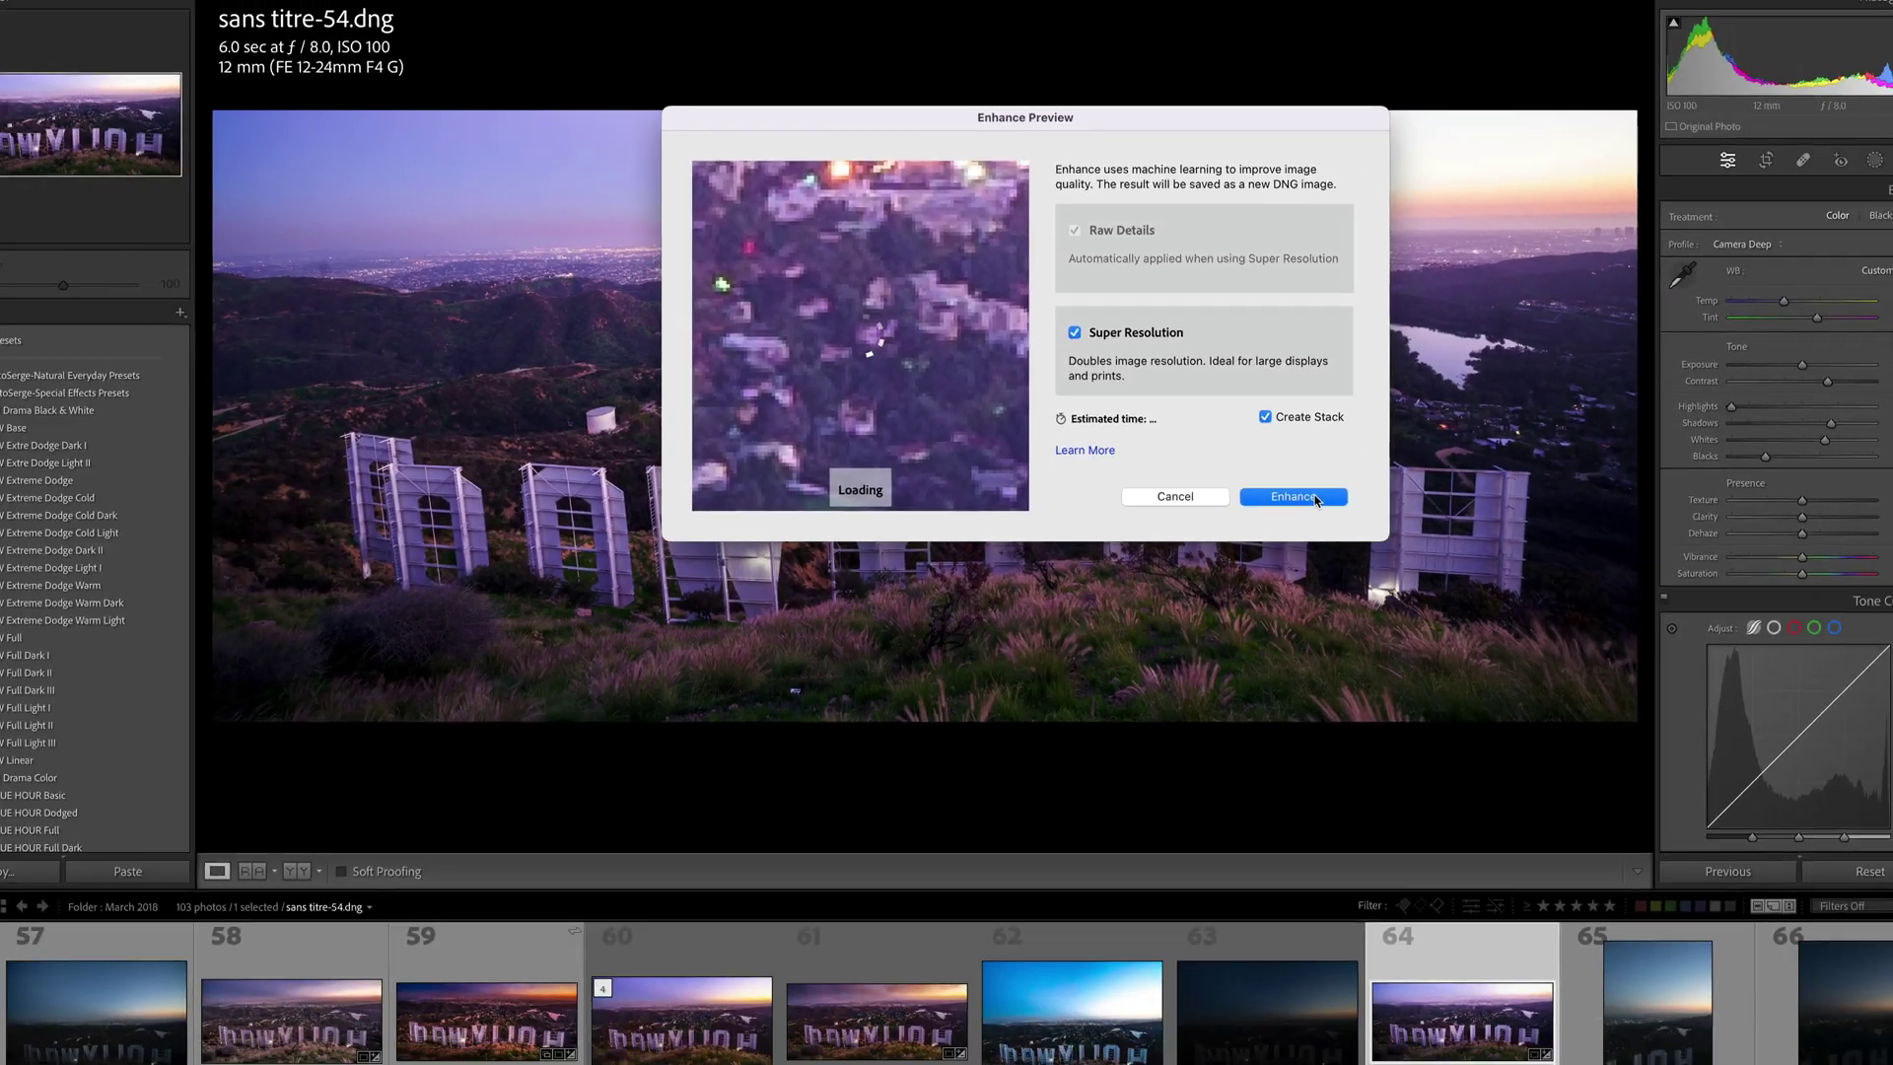
pyautogui.click(1315, 498)
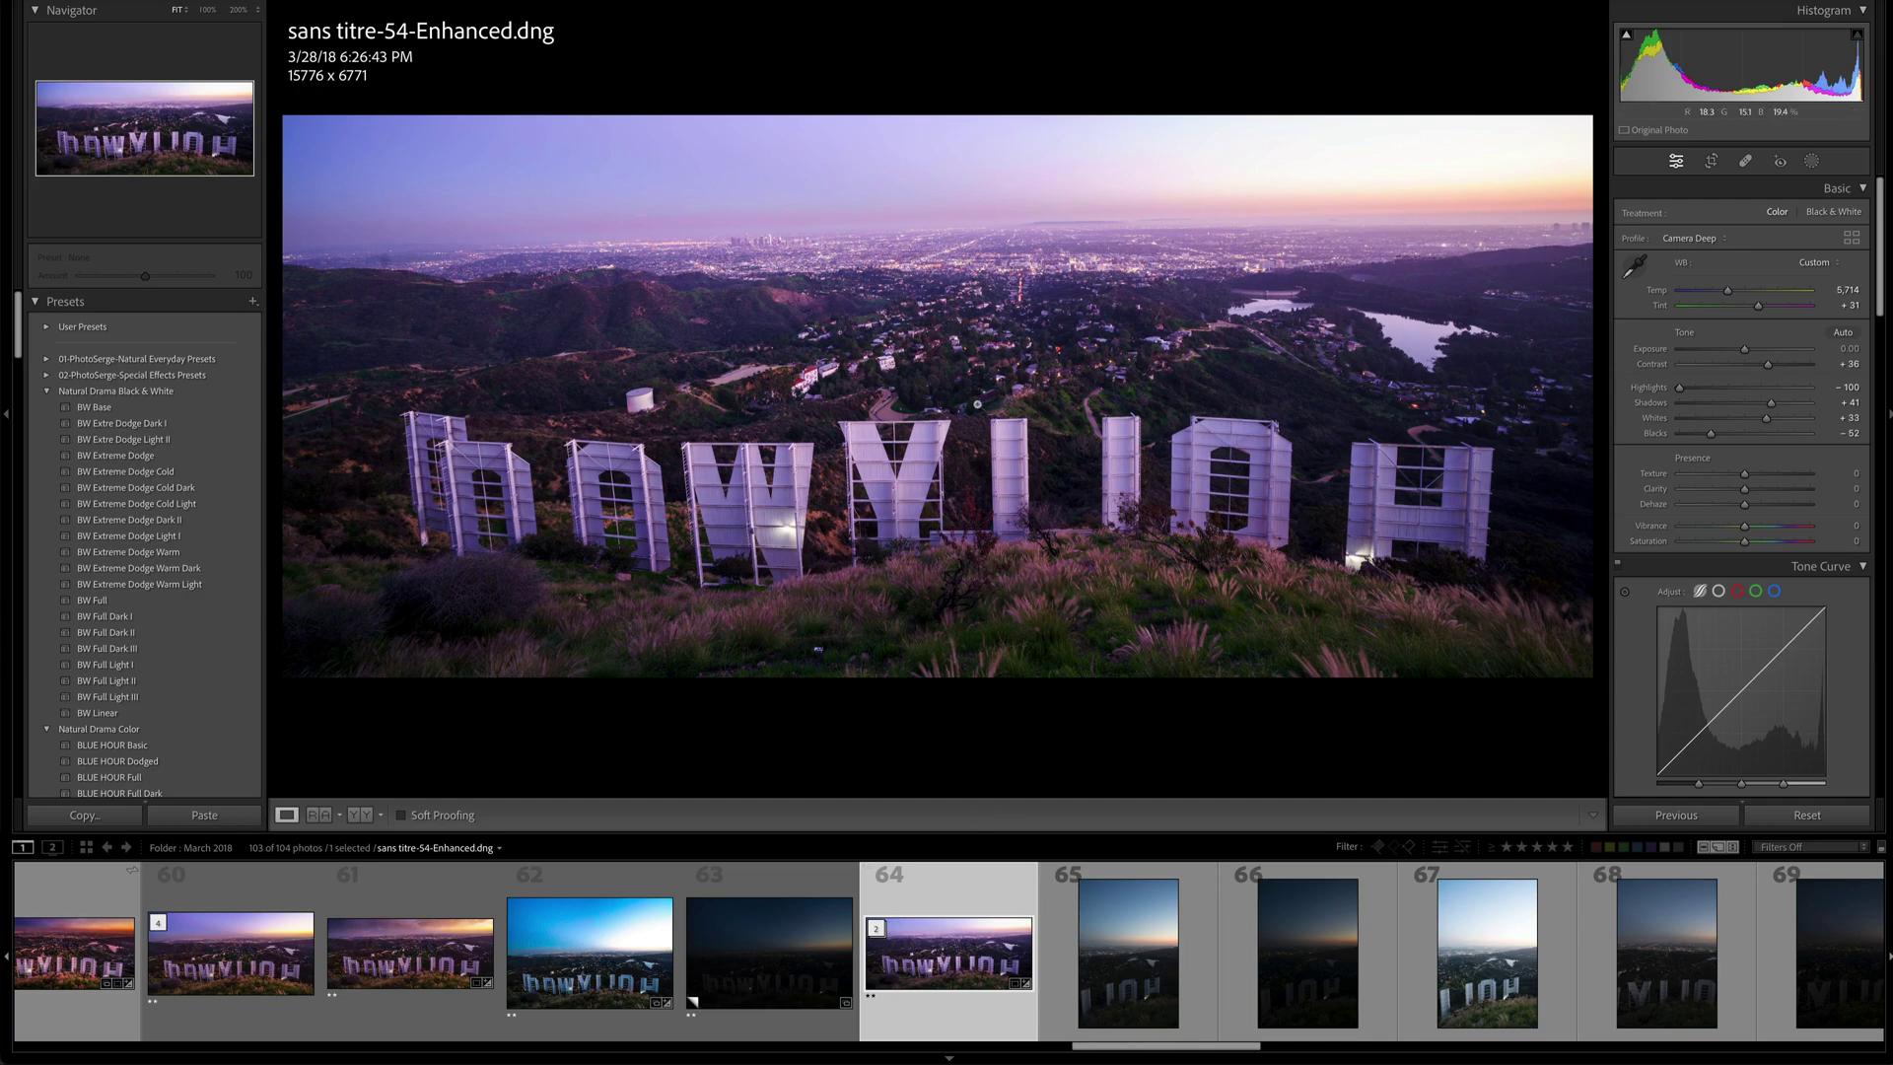
# Inspect the sign letters at full size and raise Texture to +15 and Clarity to +19.
pyautogui.moveTo(1015, 451)
pyautogui.mouseDown()
pyautogui.moveTo(829, 677)
pyautogui.moveTo(1149, 376)
pyautogui.mouseUp()
pyautogui.click(1754, 474)
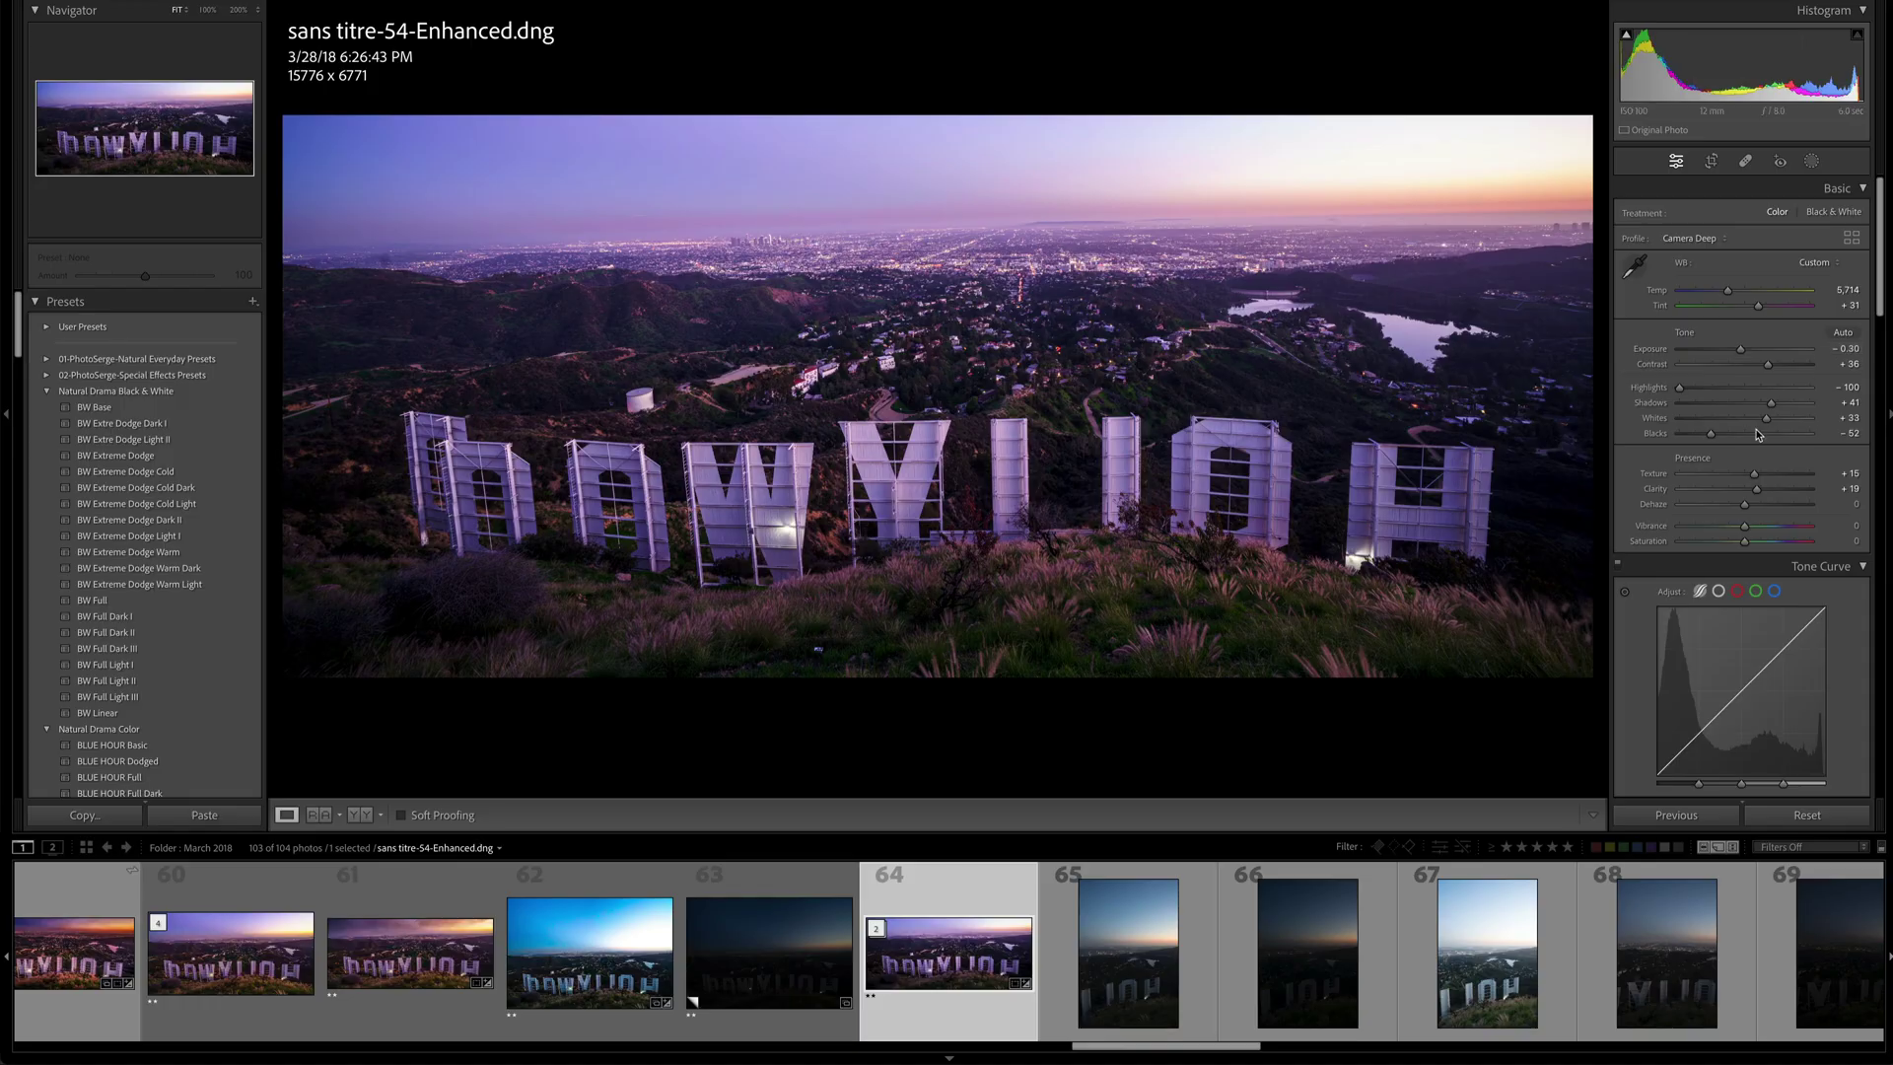
# Shift the hue of the orange sunset glow with the HSL targeted adjustment tool.
pyautogui.scroll(-2, 1761, 381)
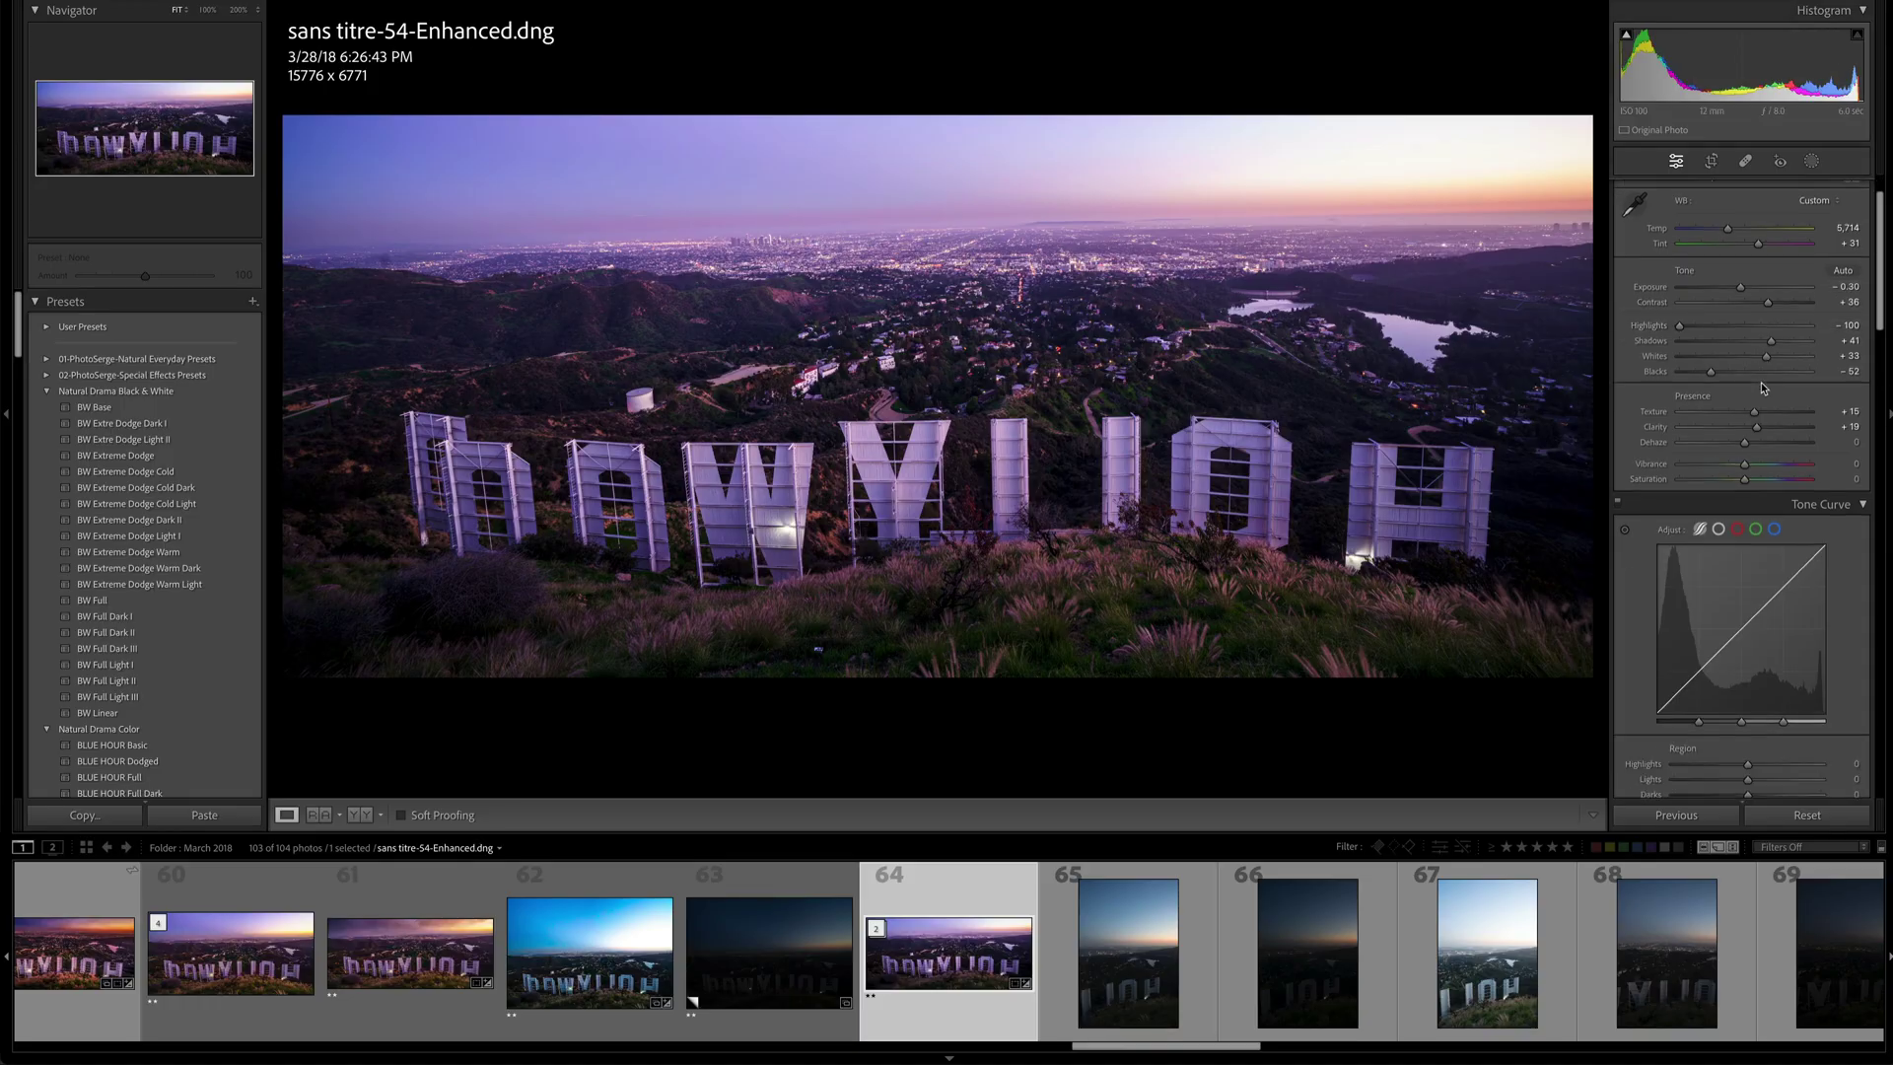
pyautogui.scroll(-8, 1761, 382)
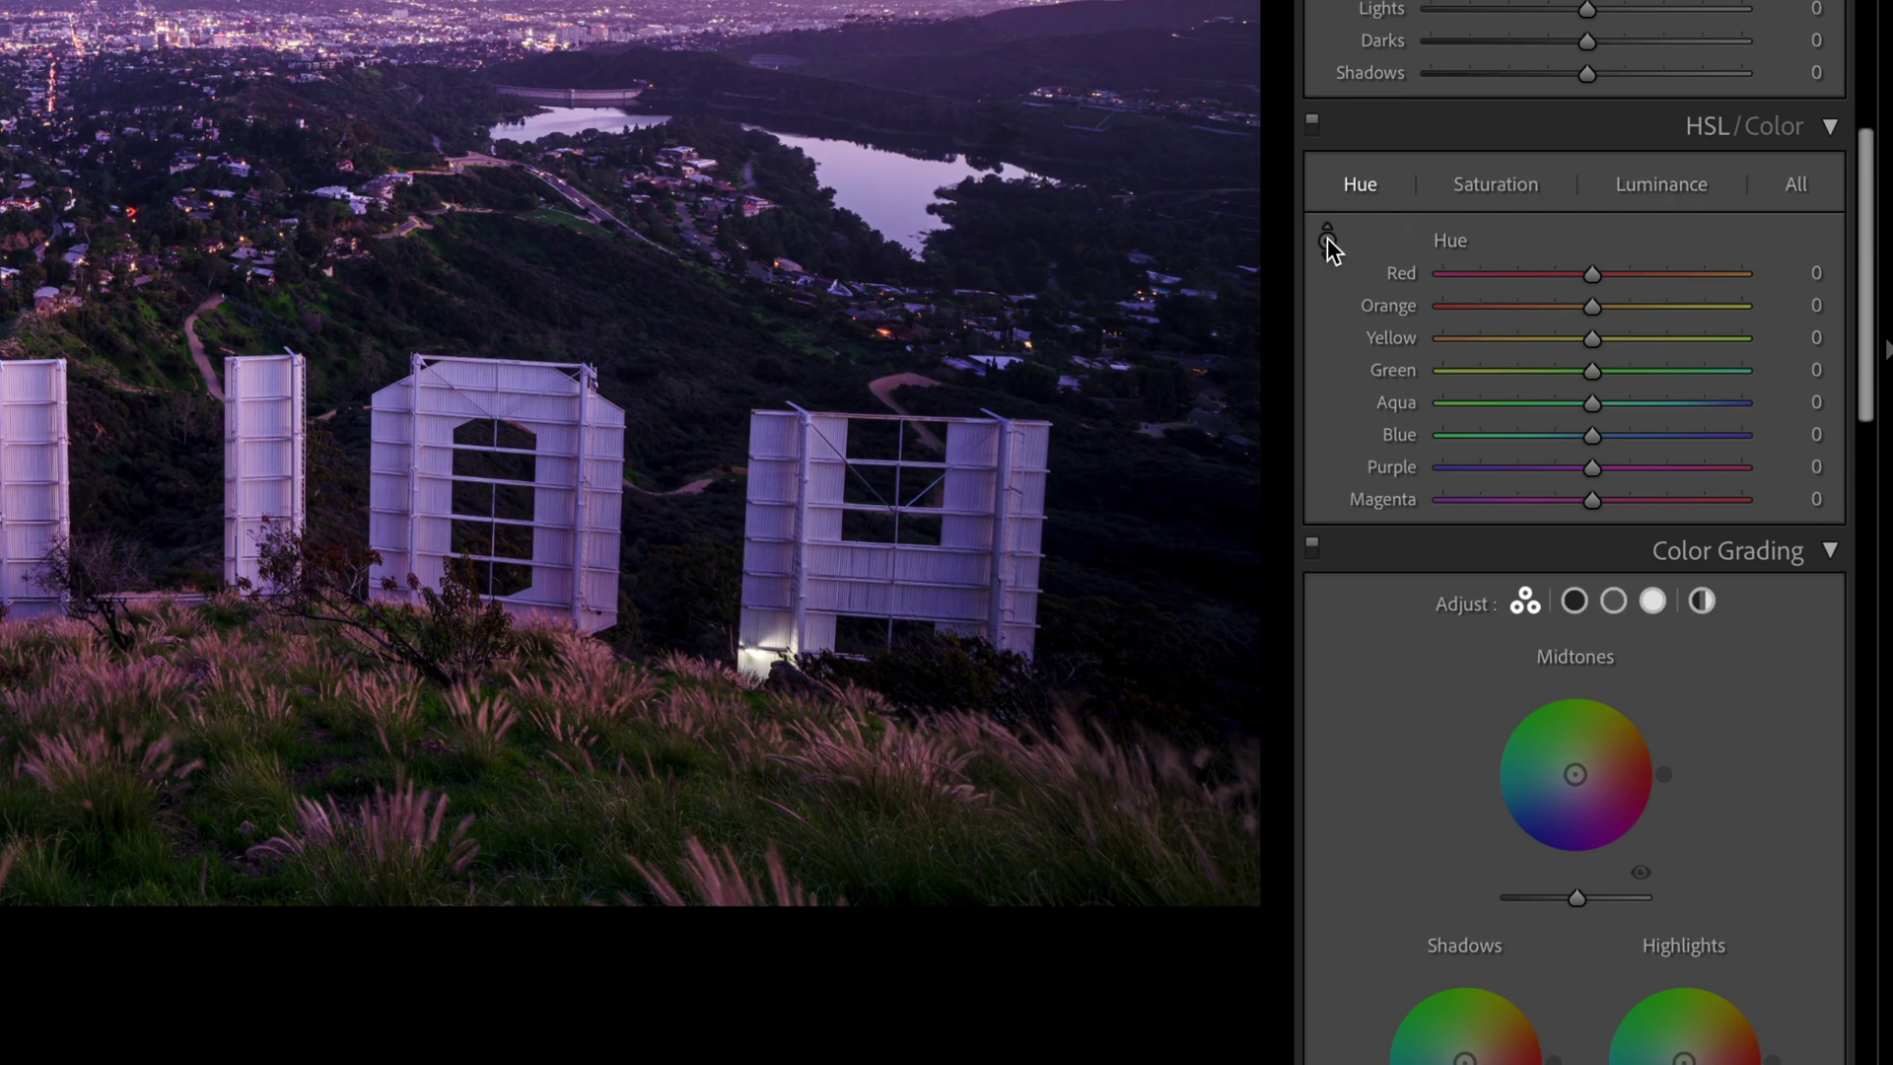
pyautogui.click(1328, 244)
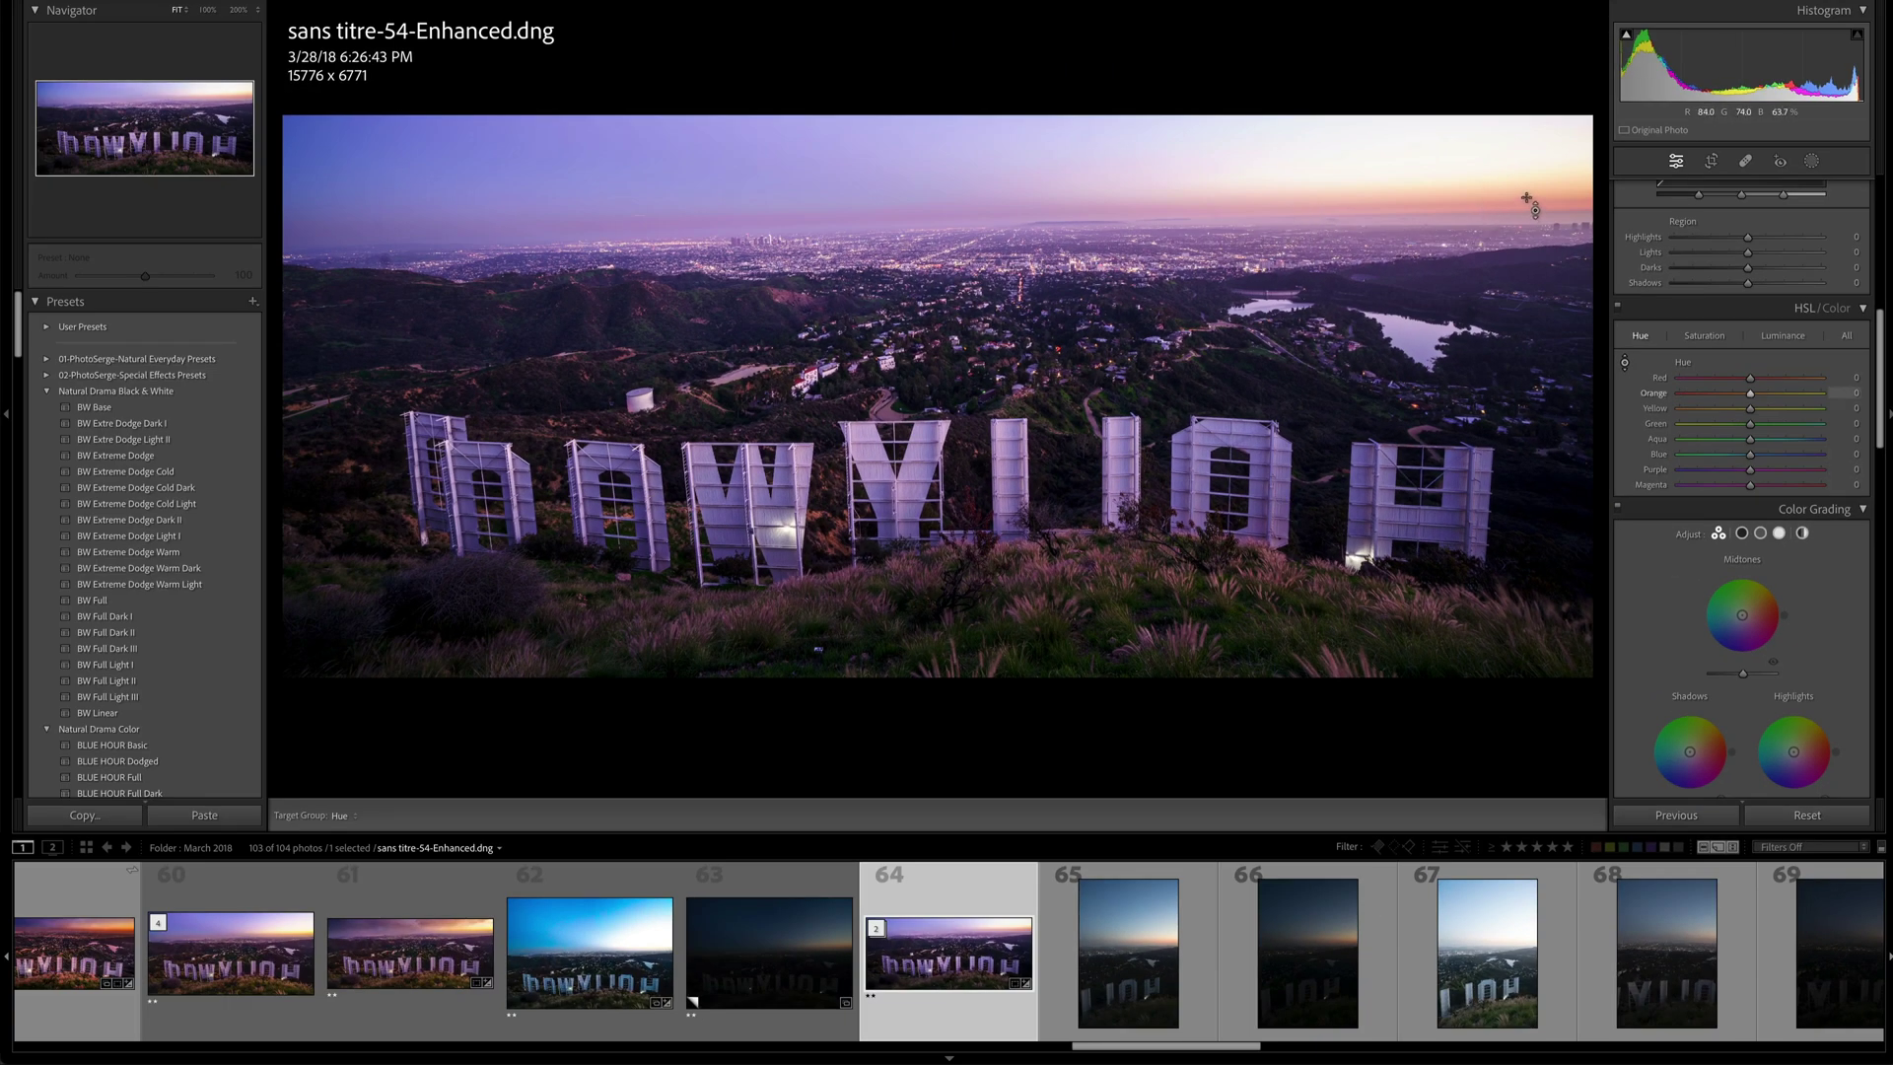
pyautogui.moveTo(1538, 197)
pyautogui.mouseDown()
pyautogui.moveTo(1537, 158)
pyautogui.moveTo(1538, 258)
pyautogui.mouseUp()
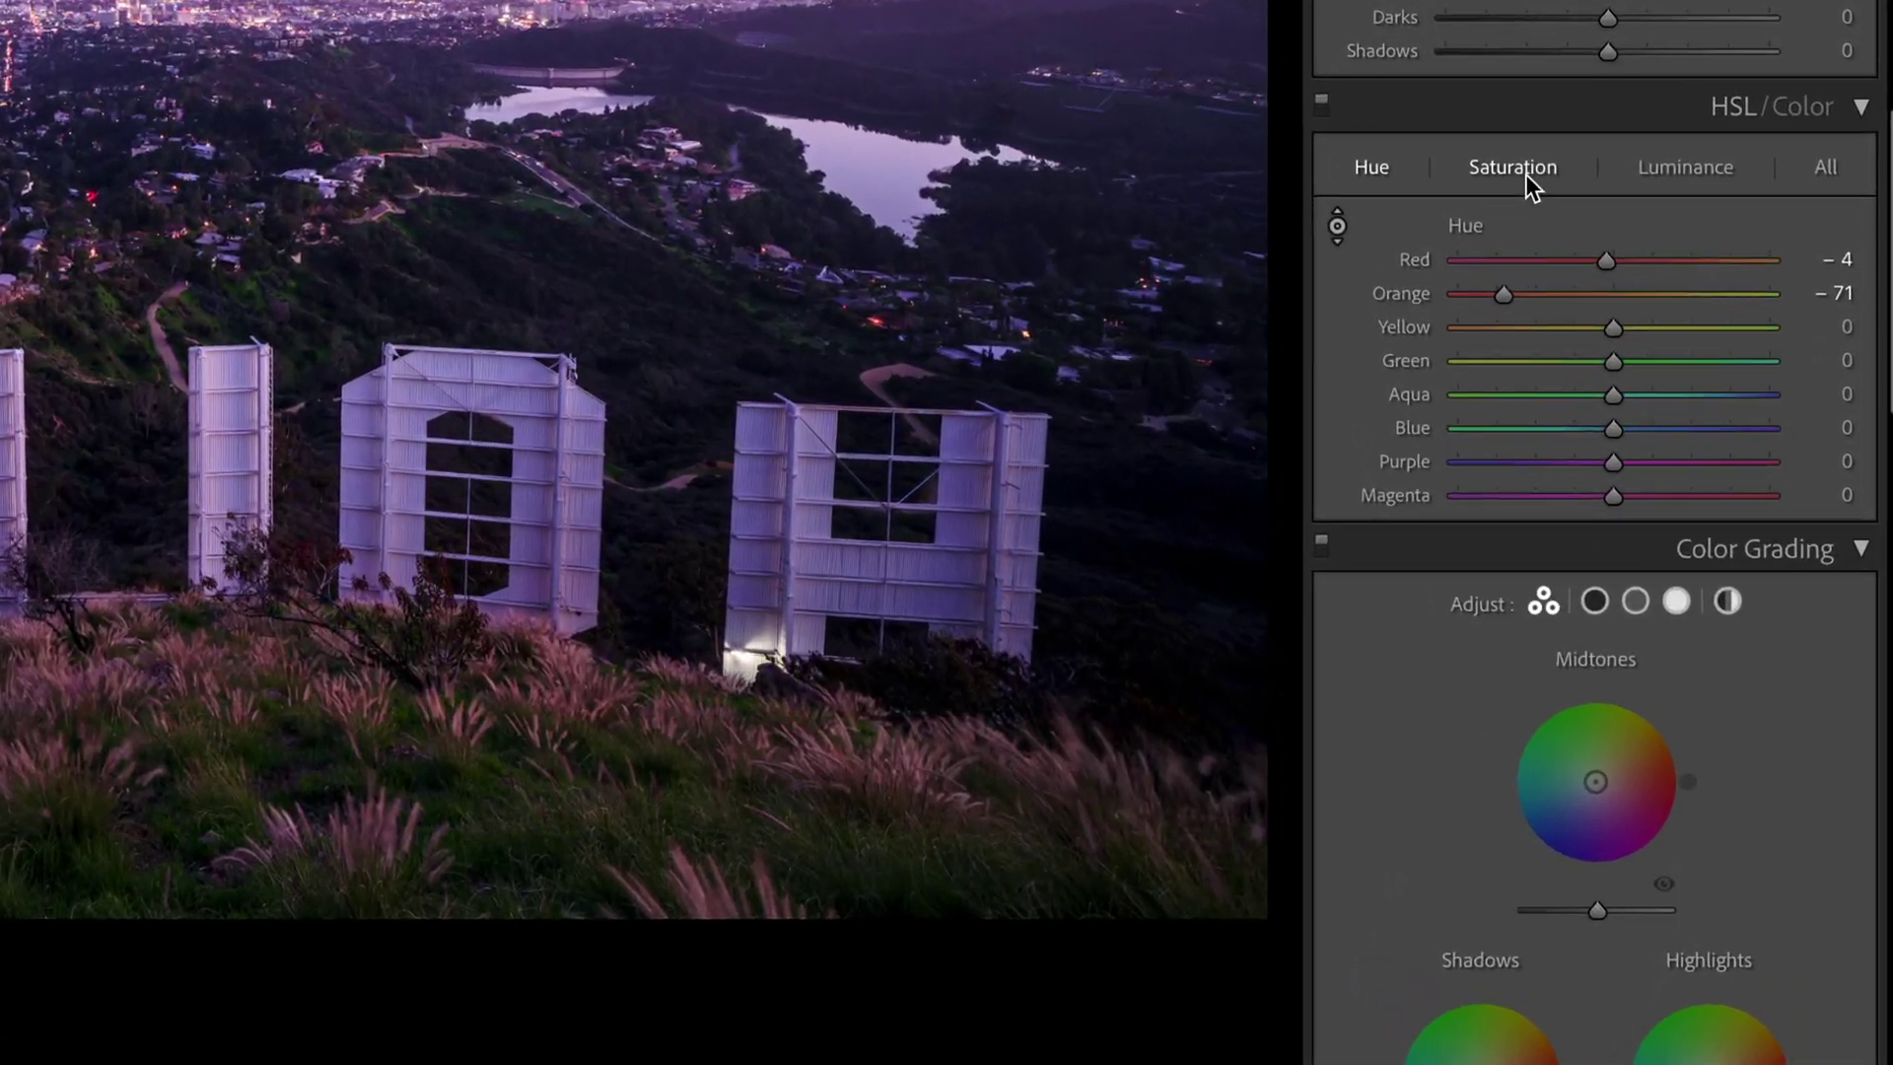
# Raise Red, Orange and Yellow saturation to about +31.
pyautogui.click(1520, 169)
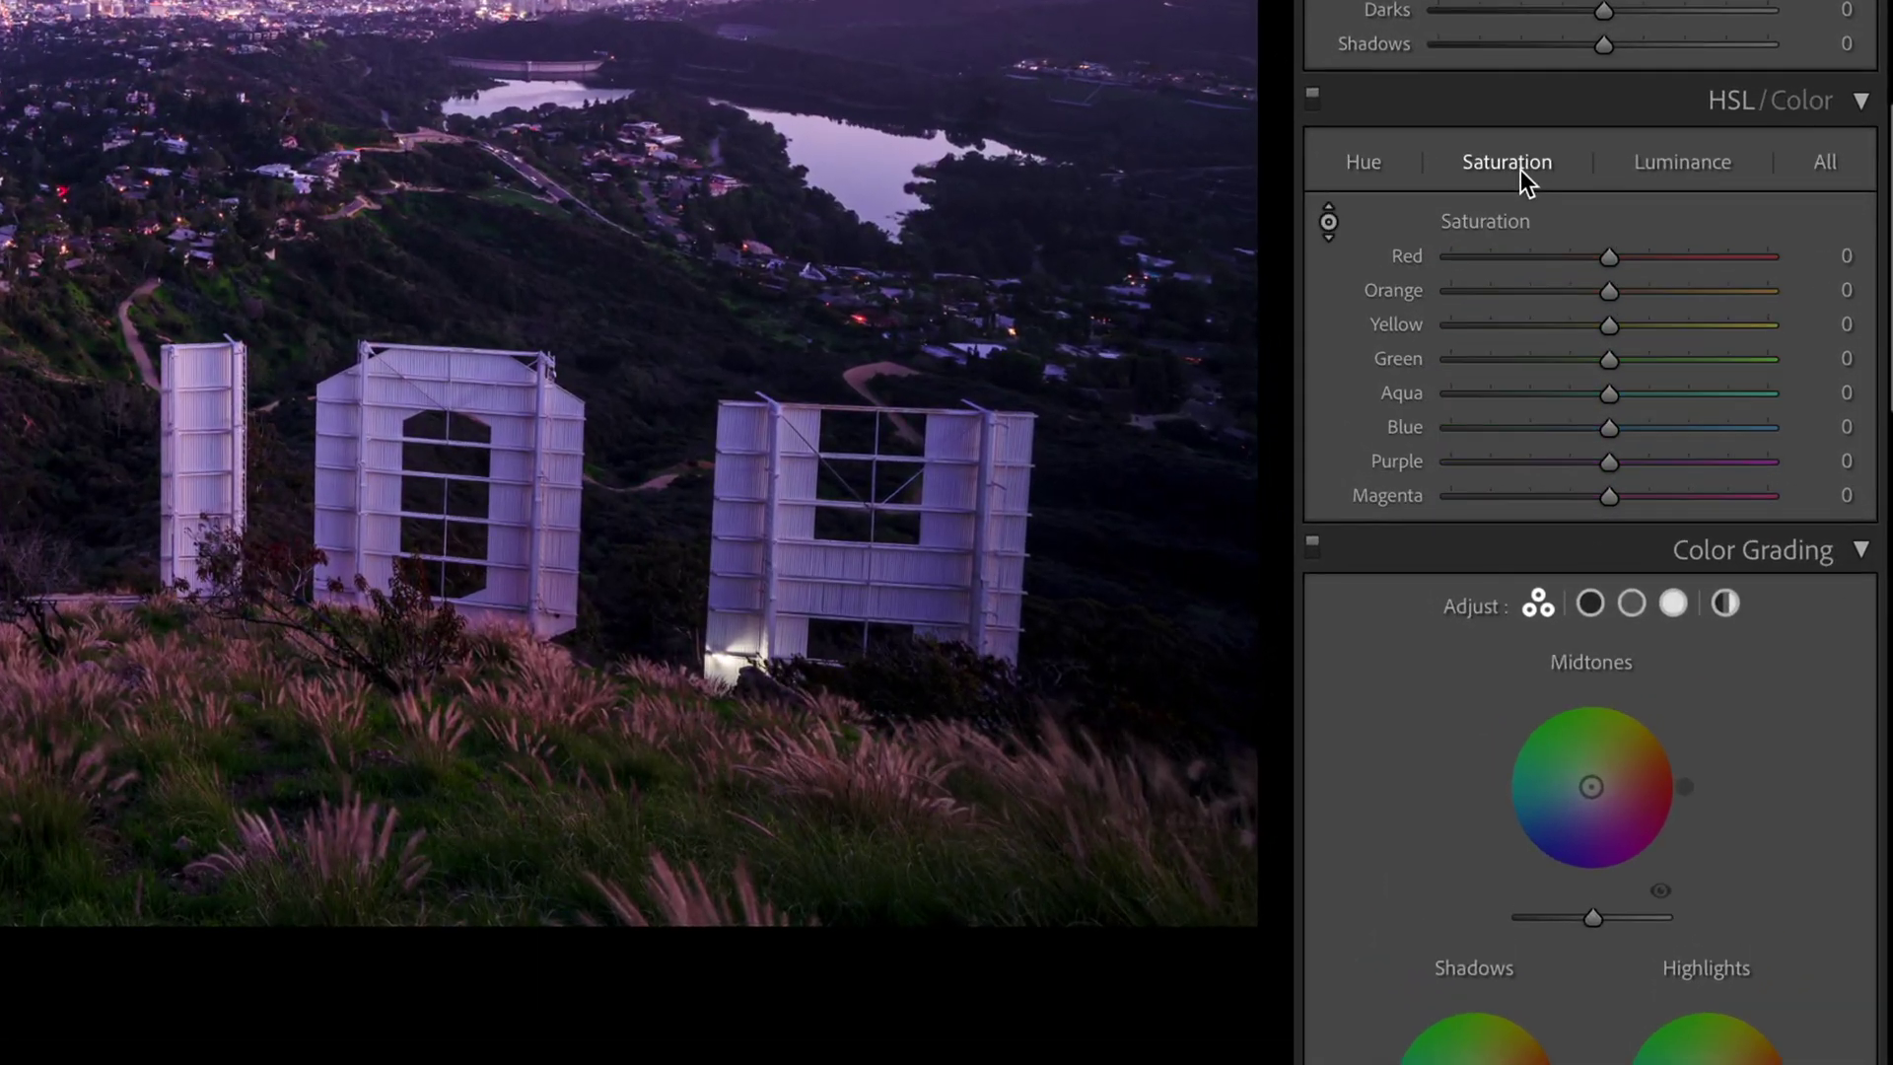
pyautogui.click(1660, 256)
pyautogui.click(1656, 291)
pyautogui.click(1654, 326)
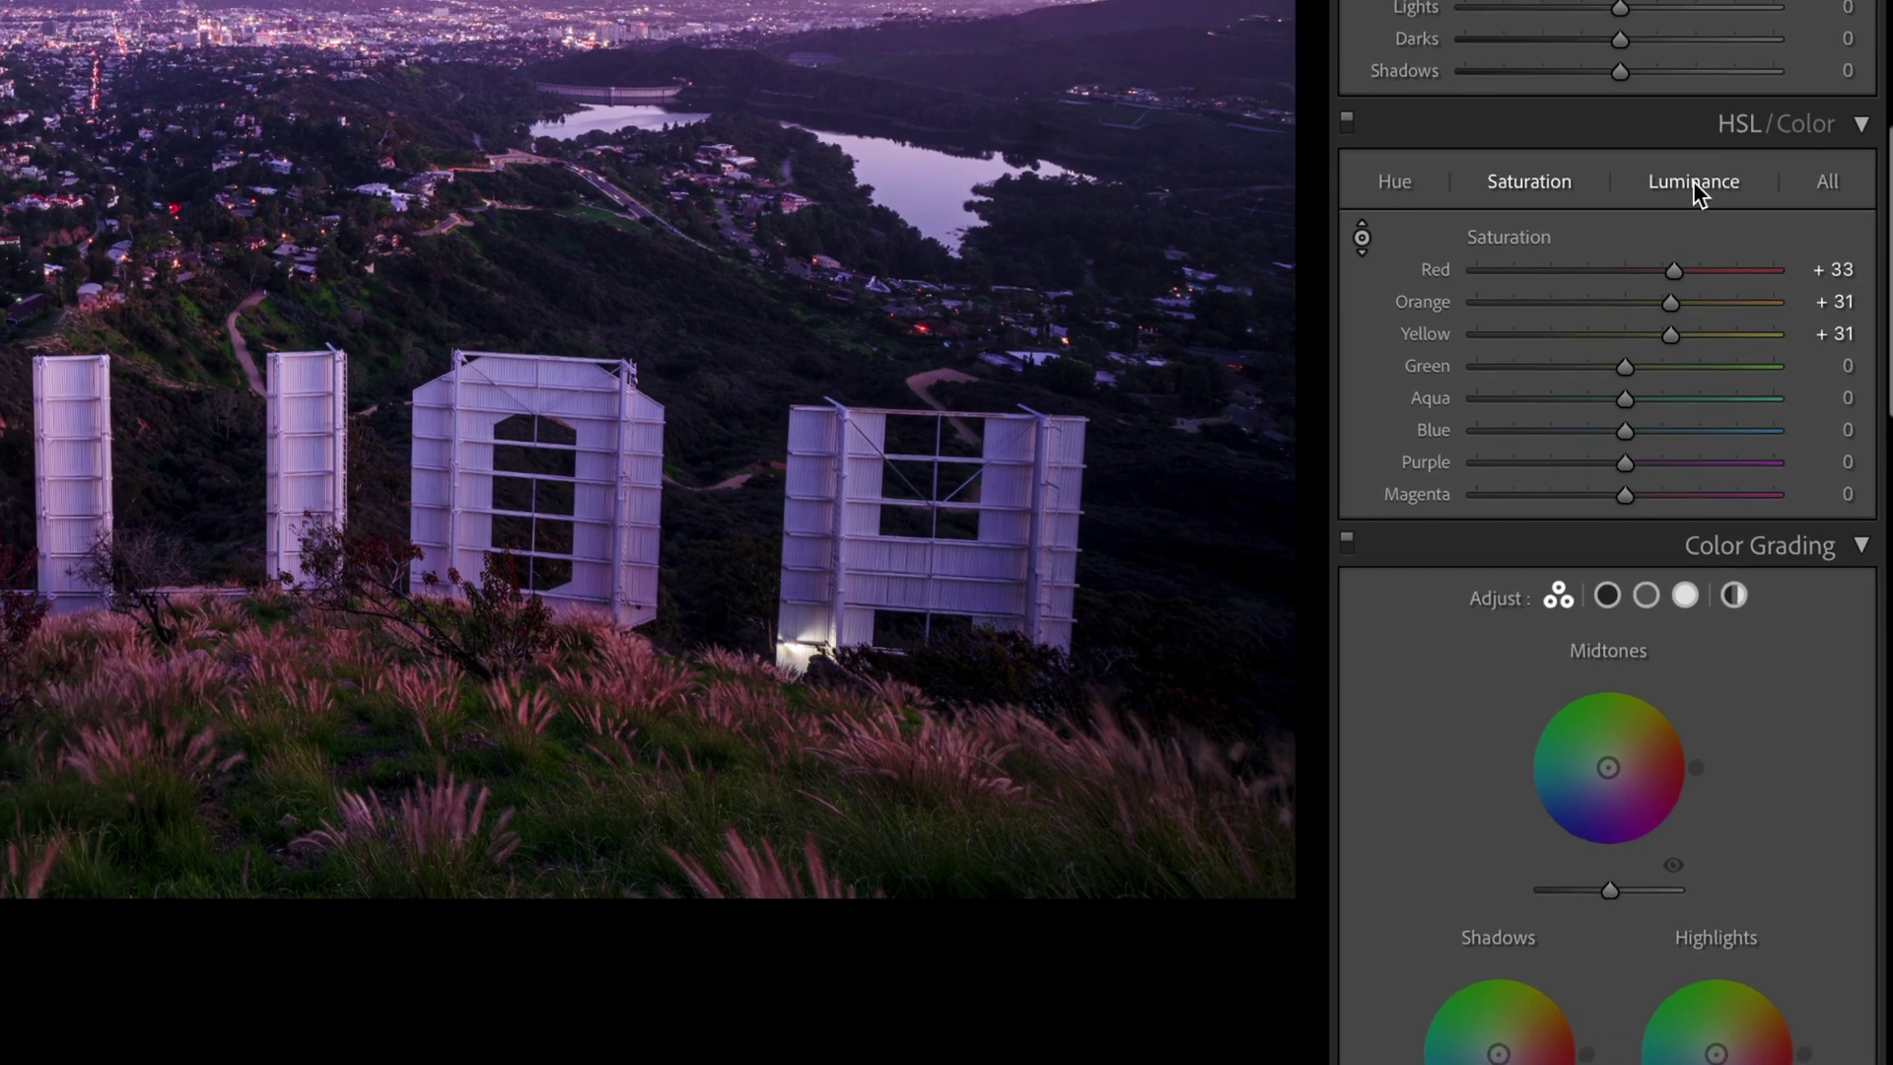
# Darken the sky by dragging Blue and Purple luminance down to -47 and -44.
pyautogui.click(1712, 215)
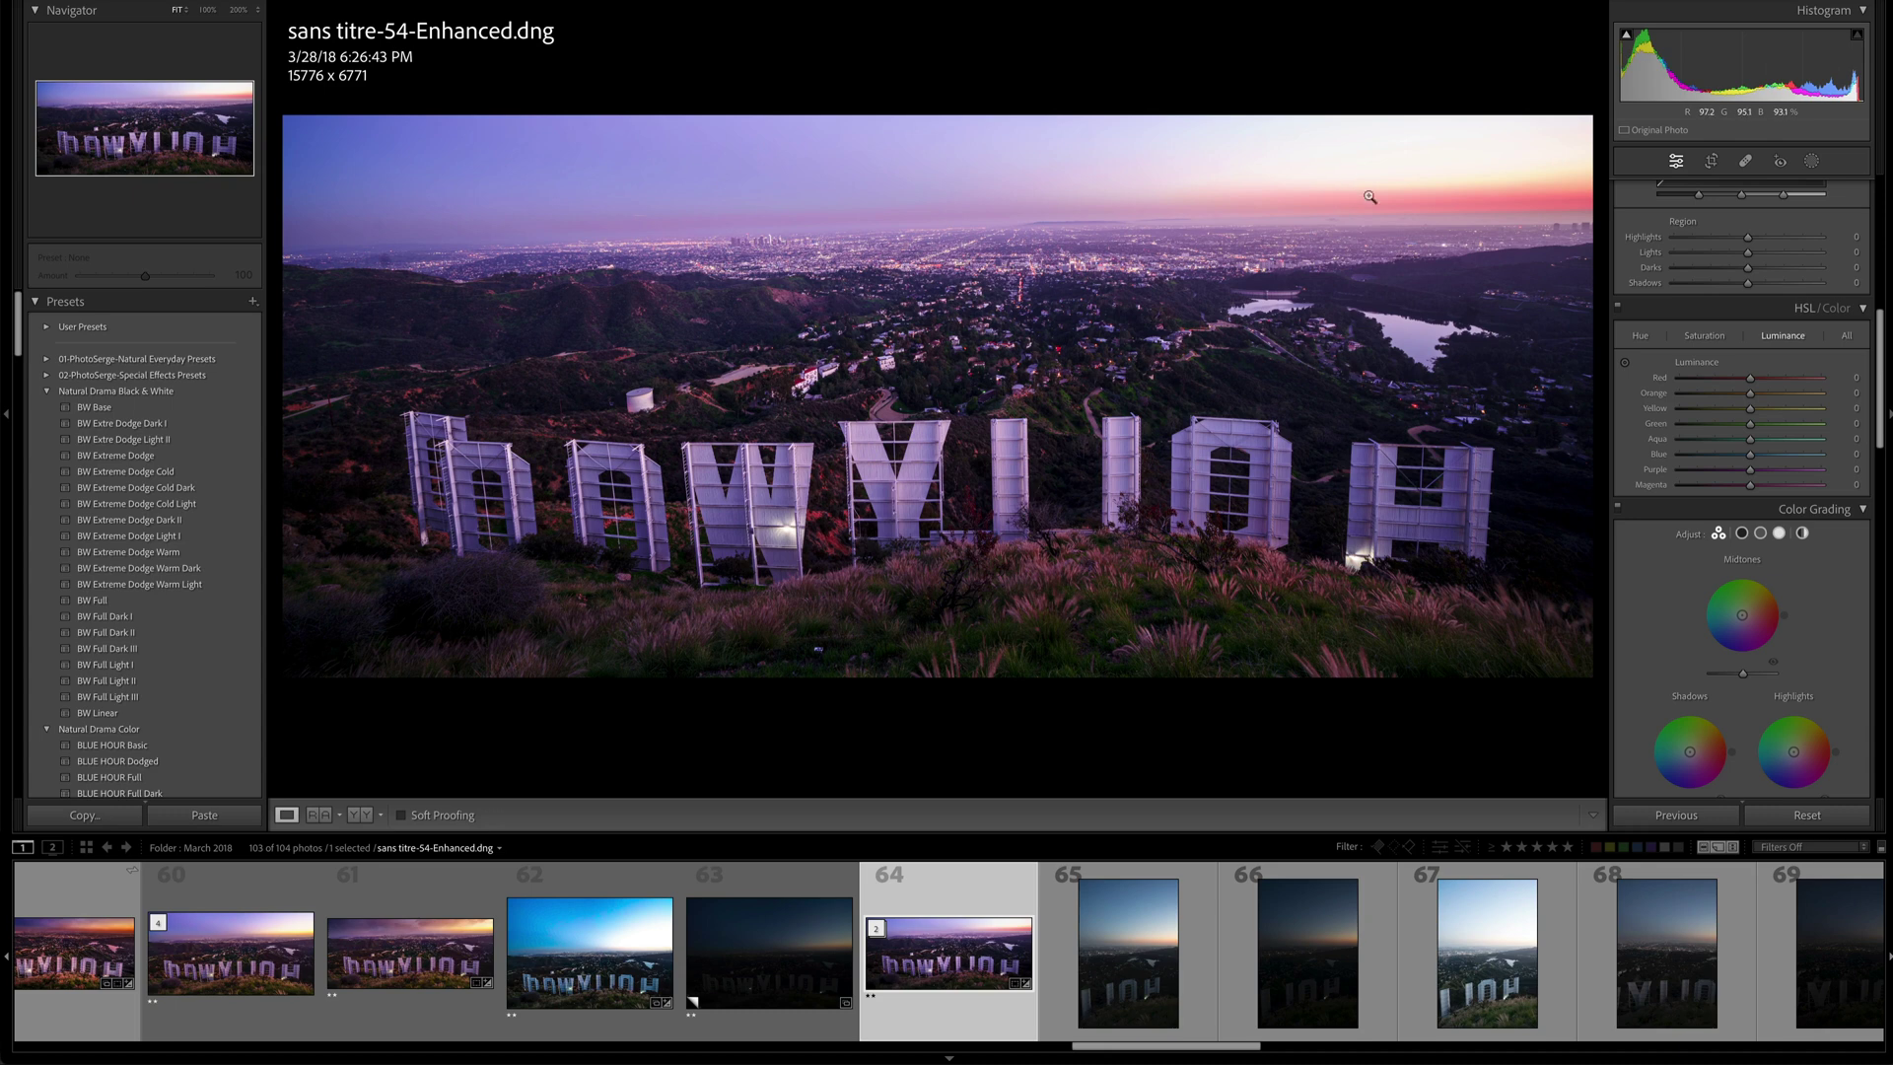
pyautogui.click(1624, 363)
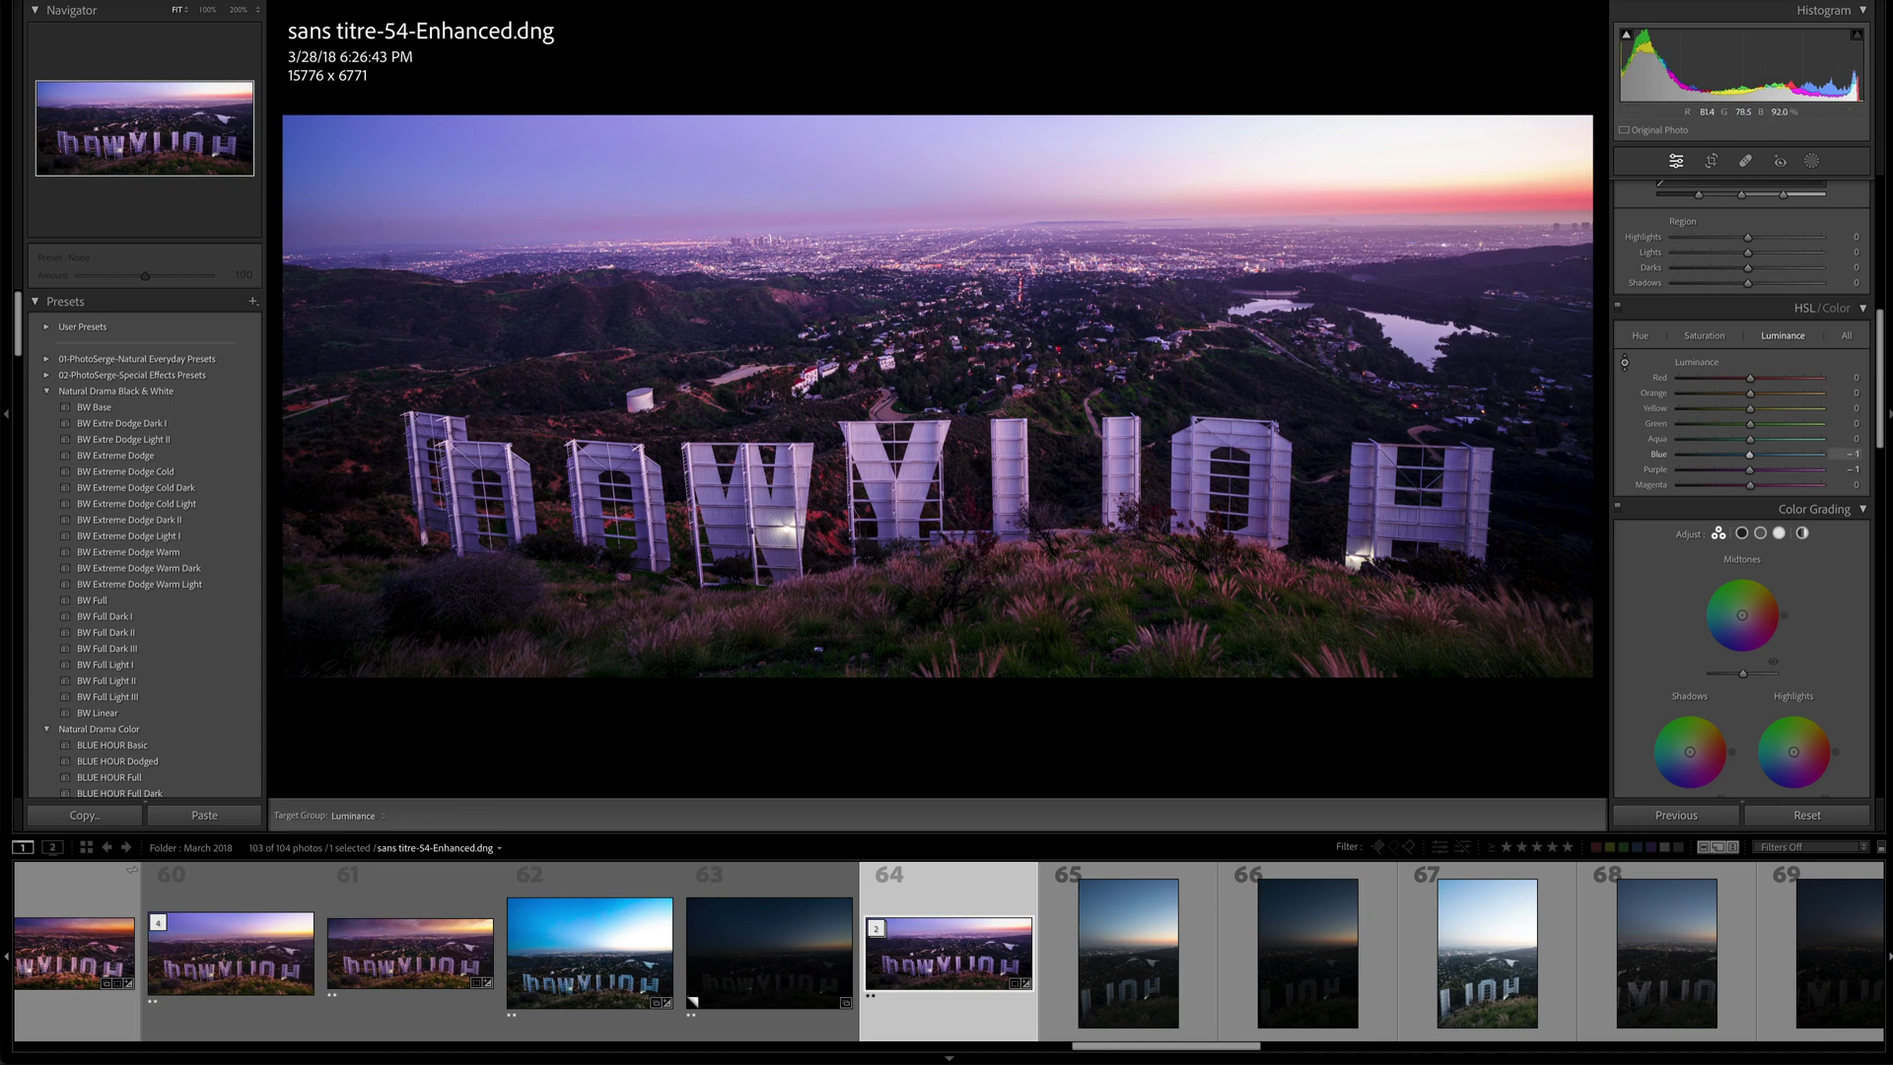
pyautogui.moveTo(984, 158); pyautogui.dragTo(984, 258)
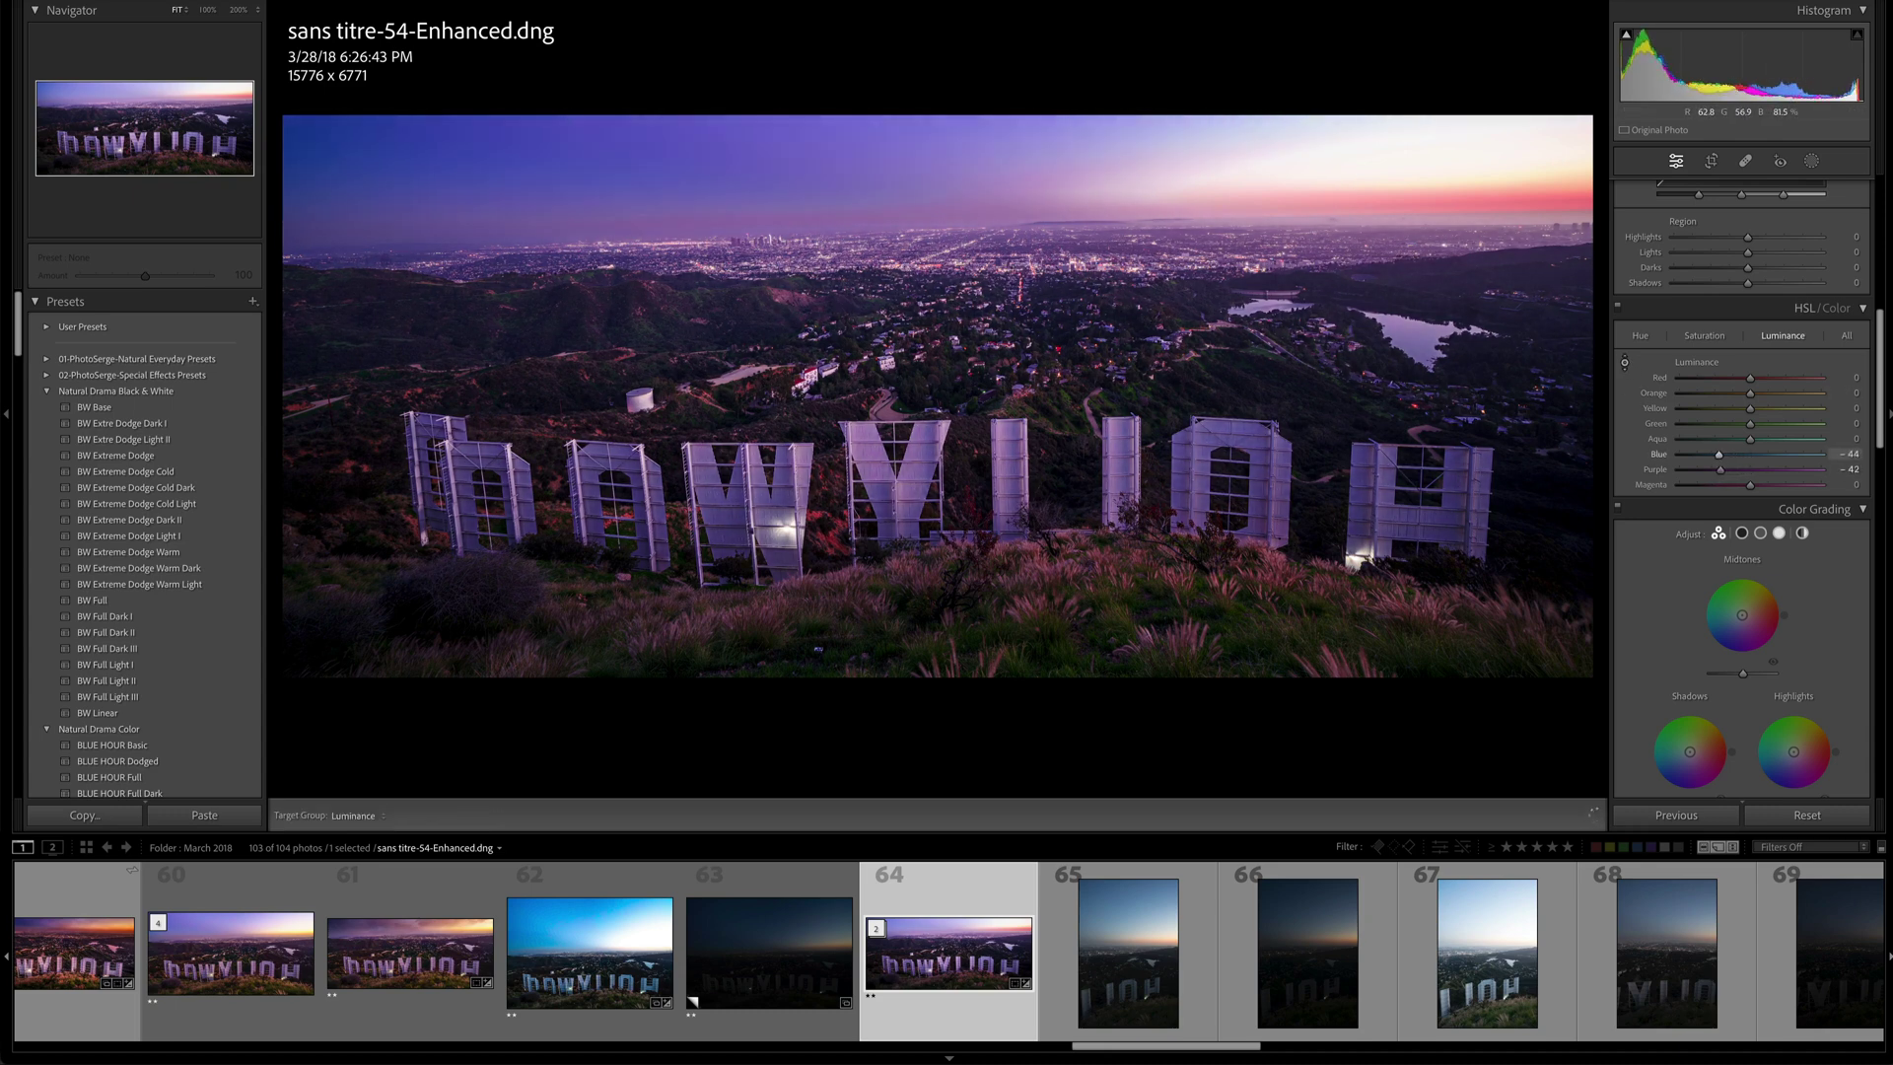
pyautogui.moveTo(984, 158); pyautogui.dragTo(982, 170)
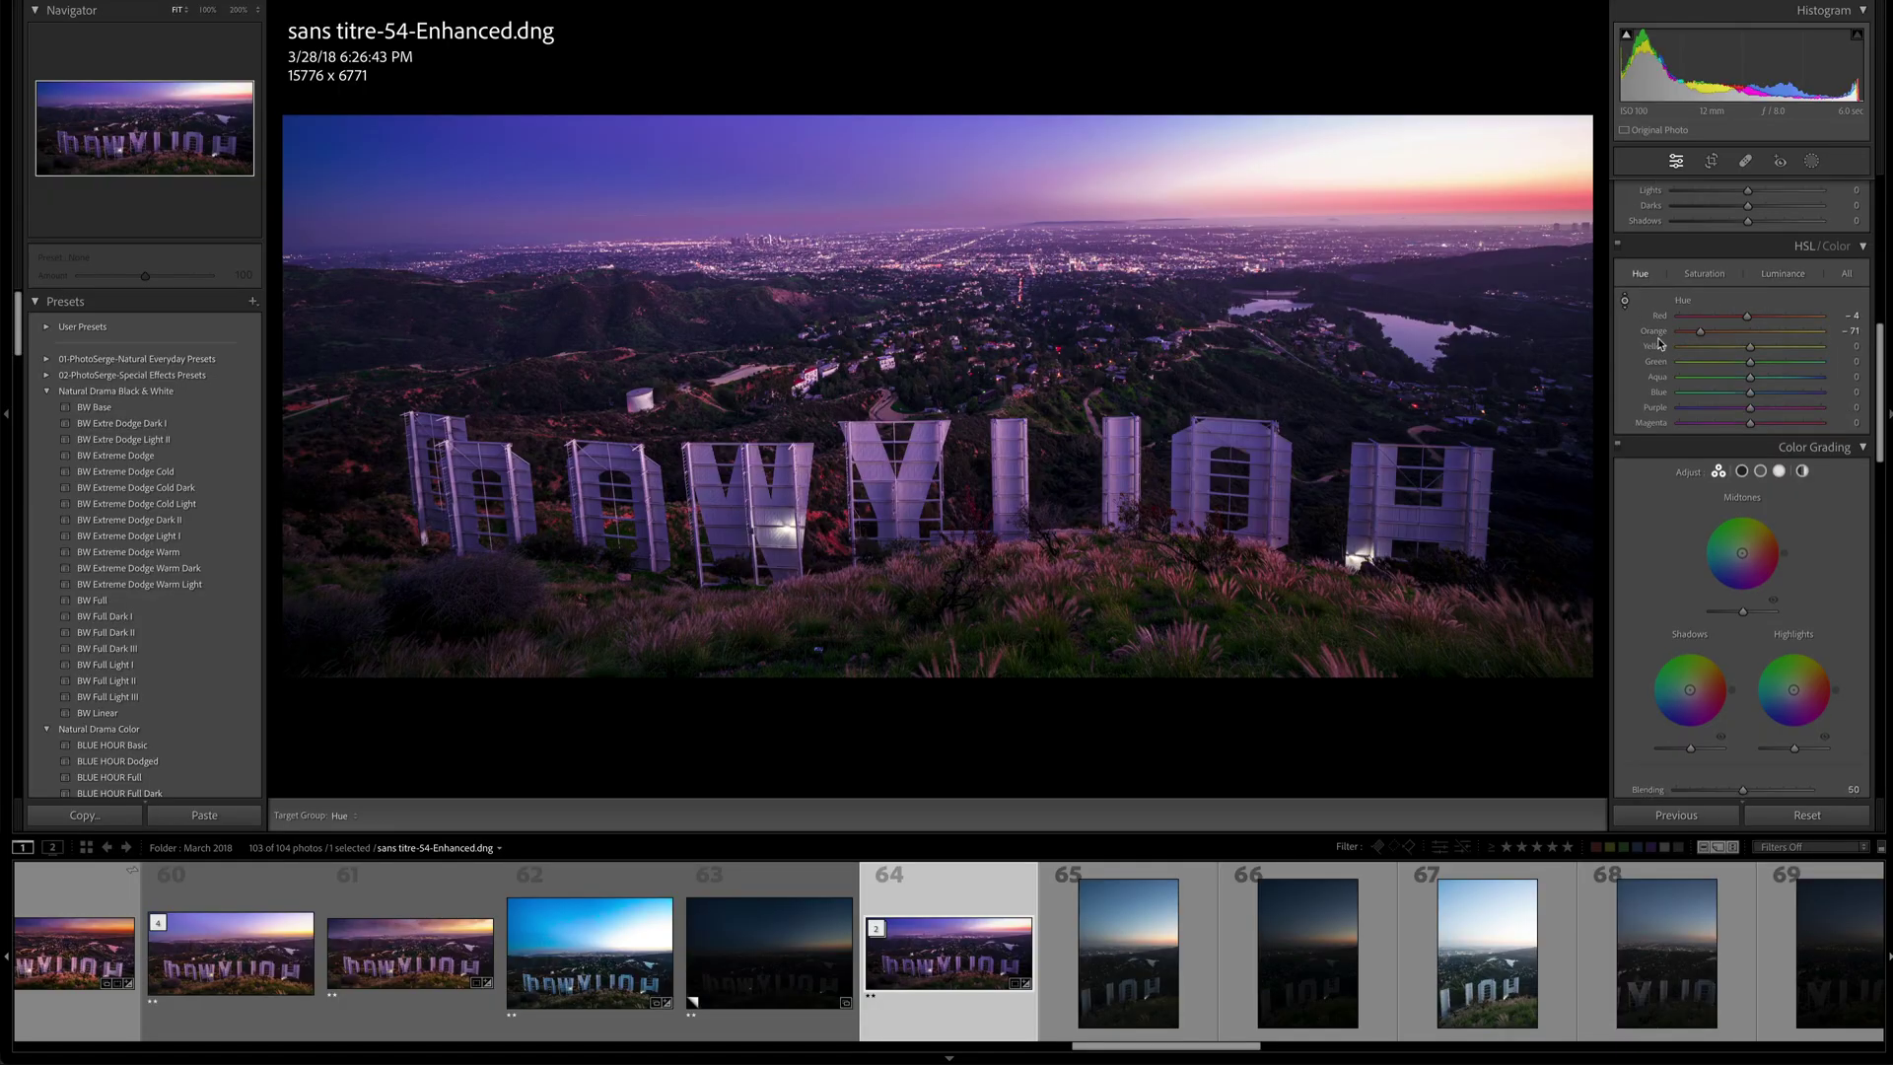
pyautogui.click(1704, 273)
pyautogui.click(1789, 275)
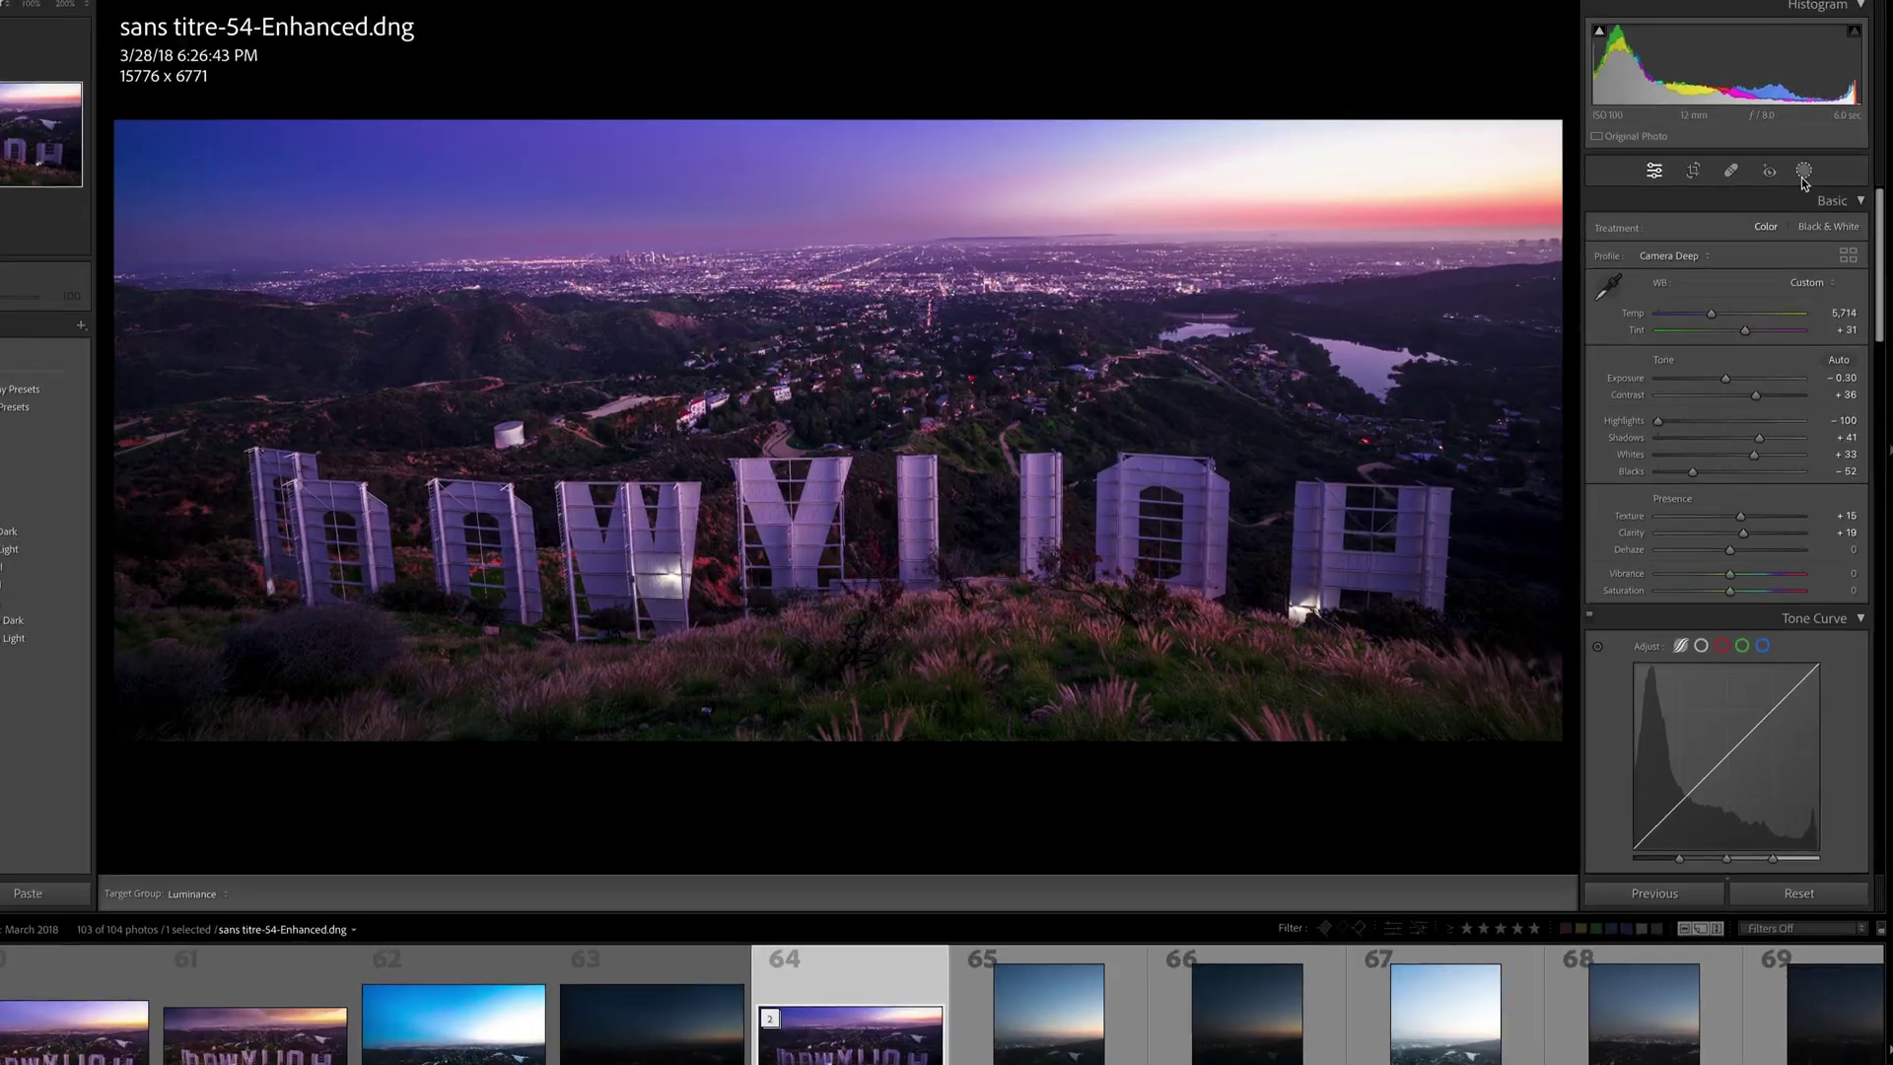
# Add a linear gradient over the upper sky with Exposure -0.69 and Temp -17, nudged higher.
pyautogui.click(1803, 173)
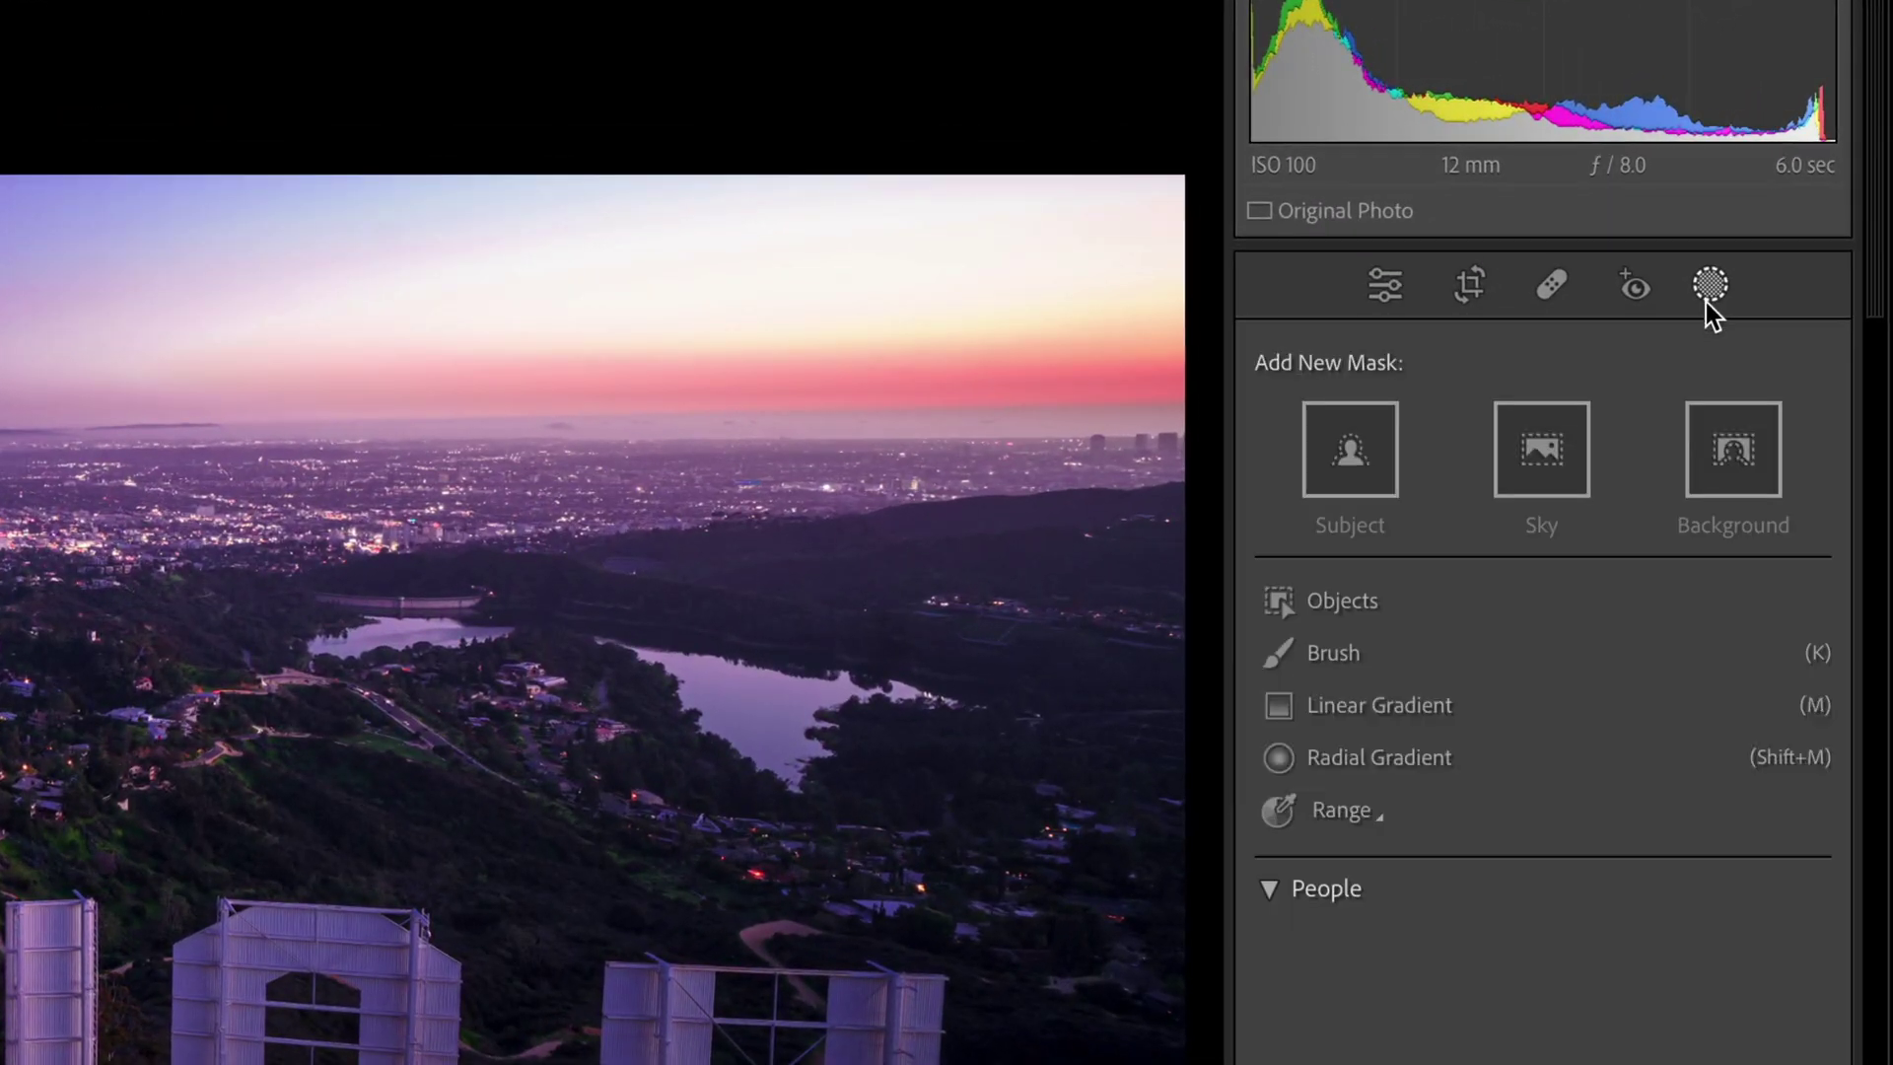
pyautogui.click(1414, 707)
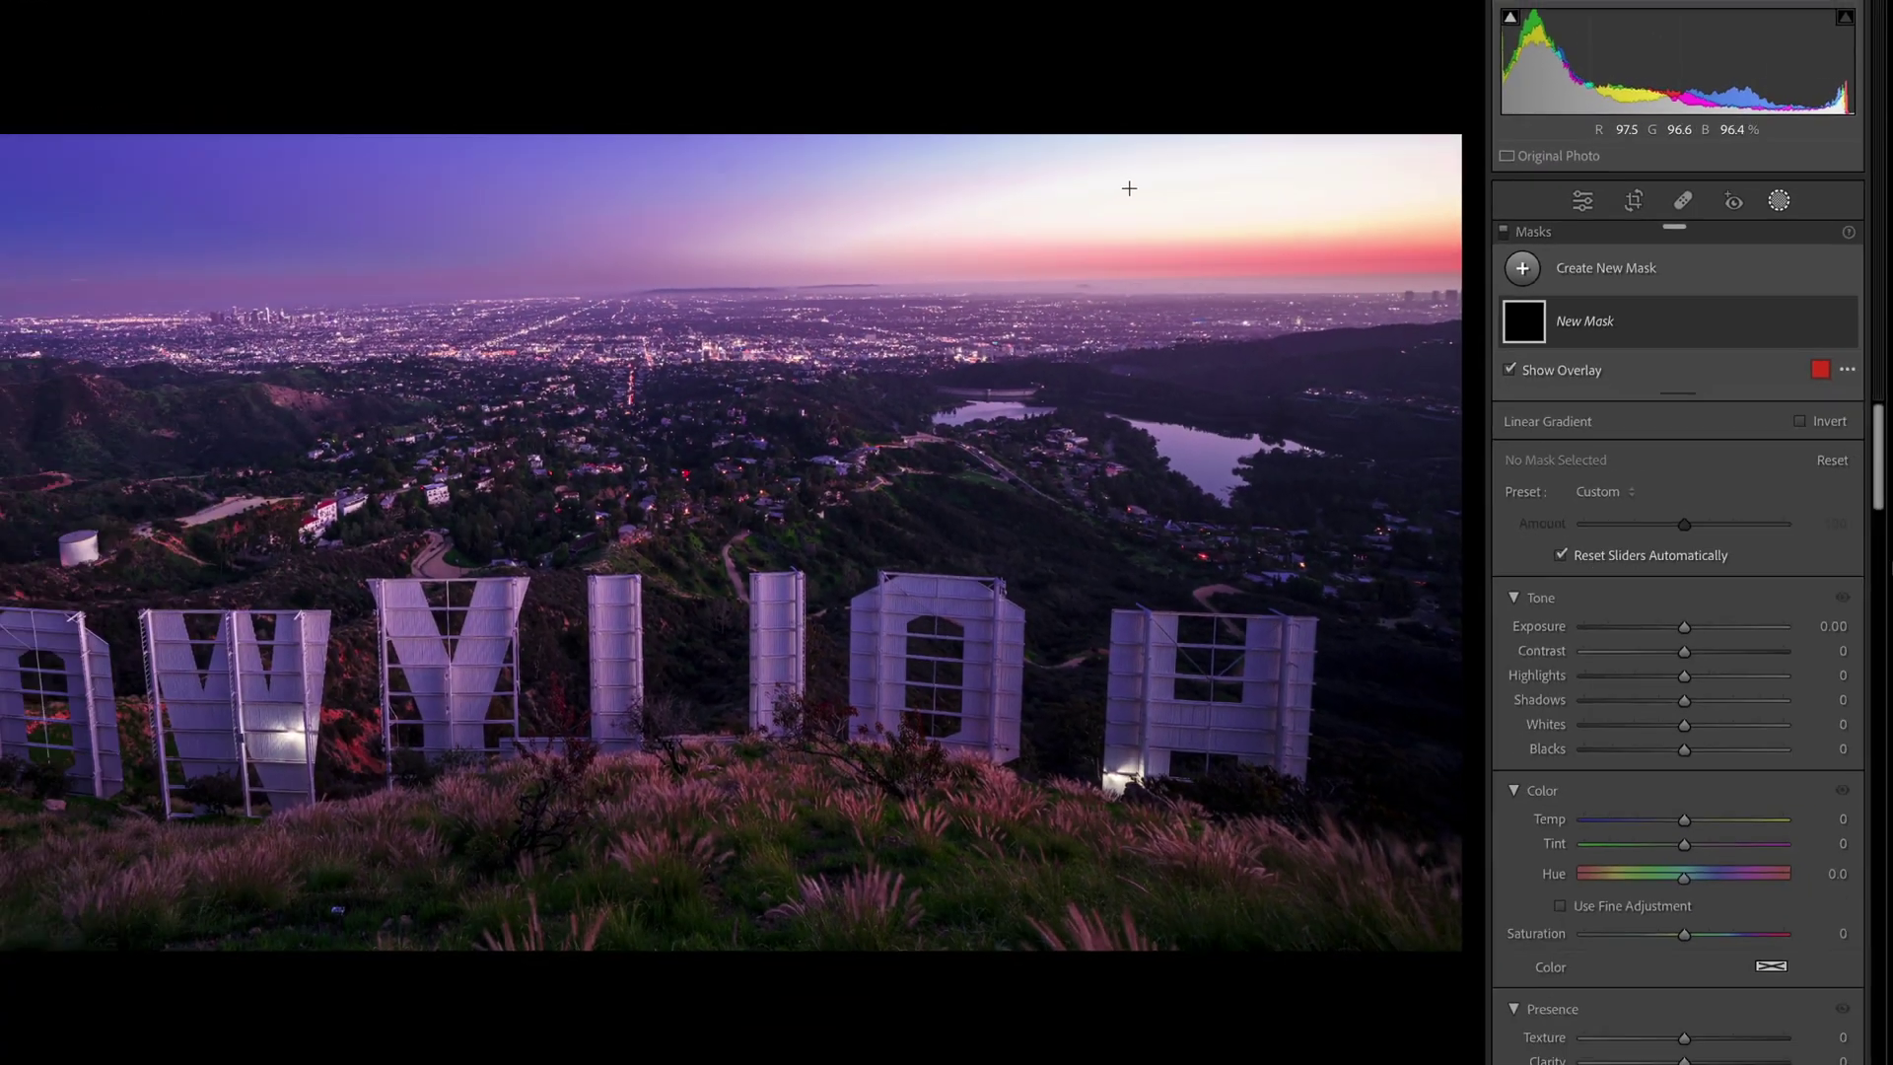
pyautogui.moveTo(1129, 187); pyautogui.dragTo(1357, 274)
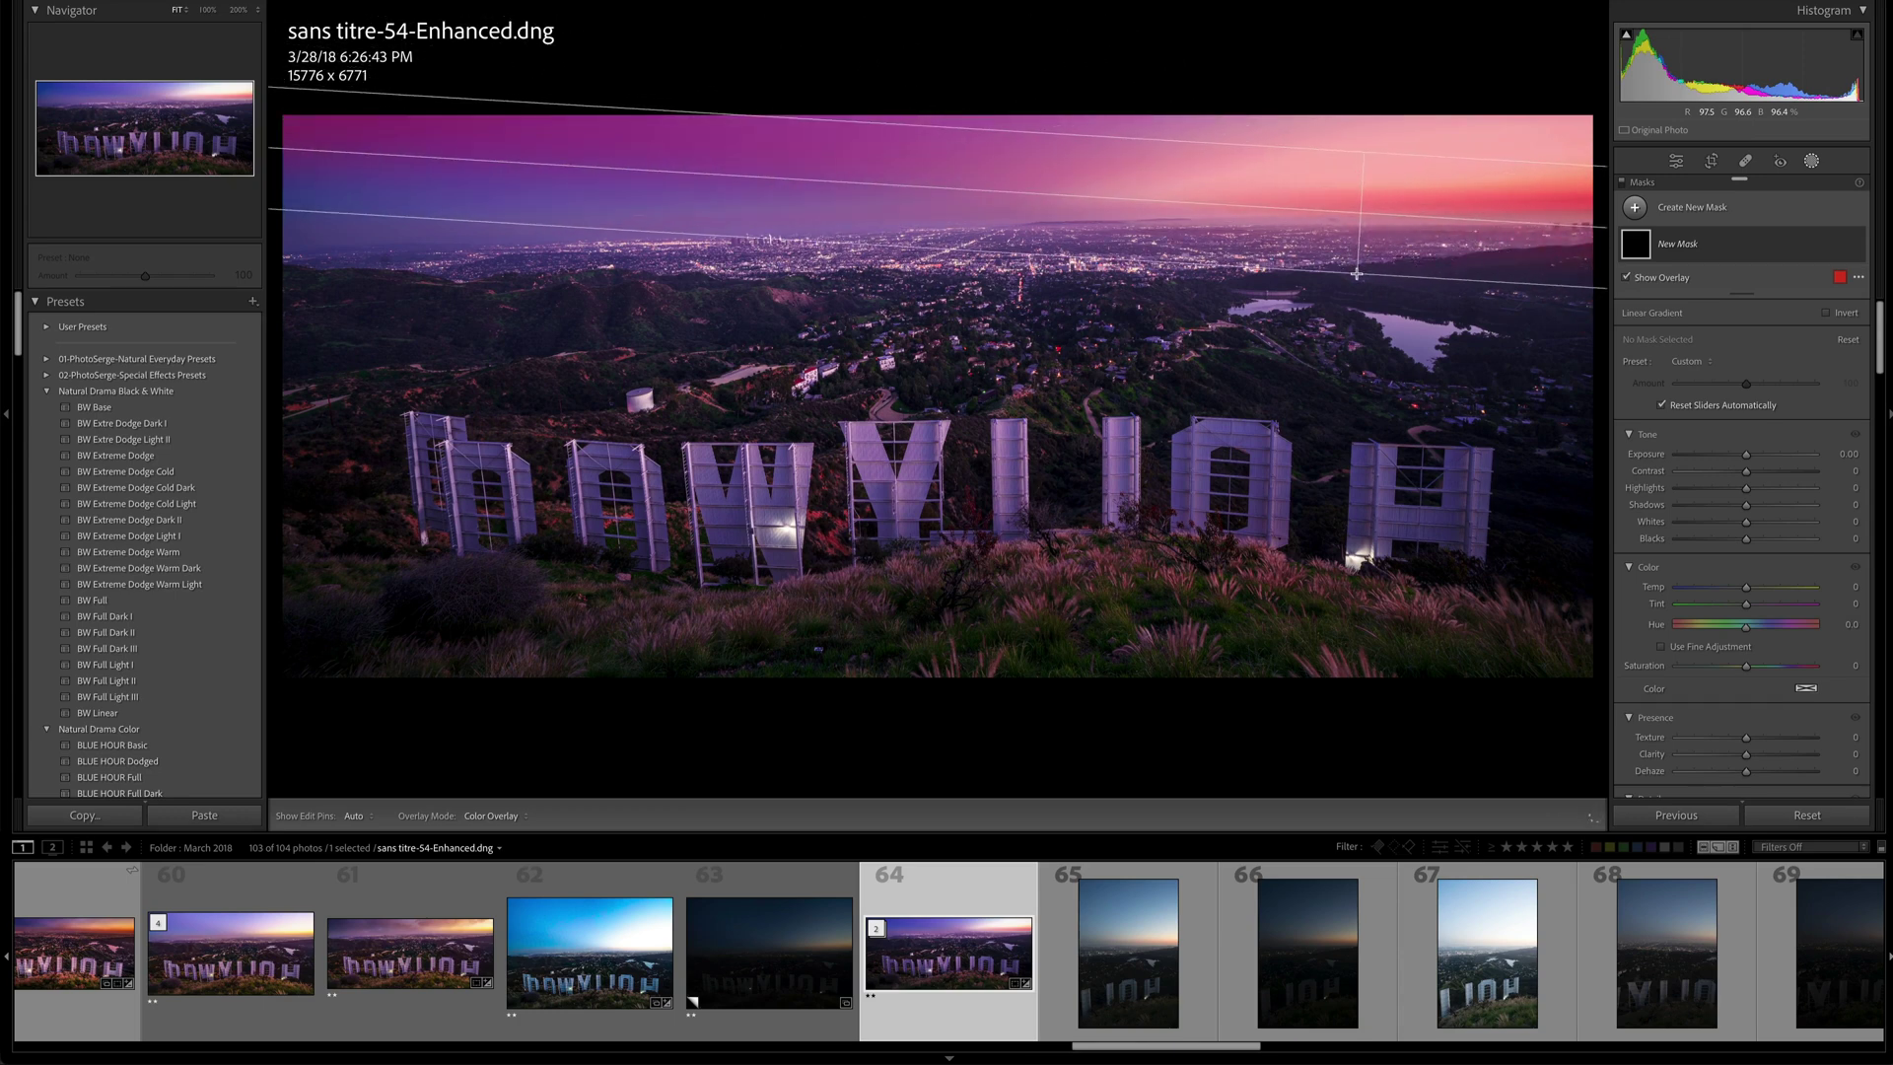
pyautogui.moveTo(1746, 454); pyautogui.dragTo(1734, 456)
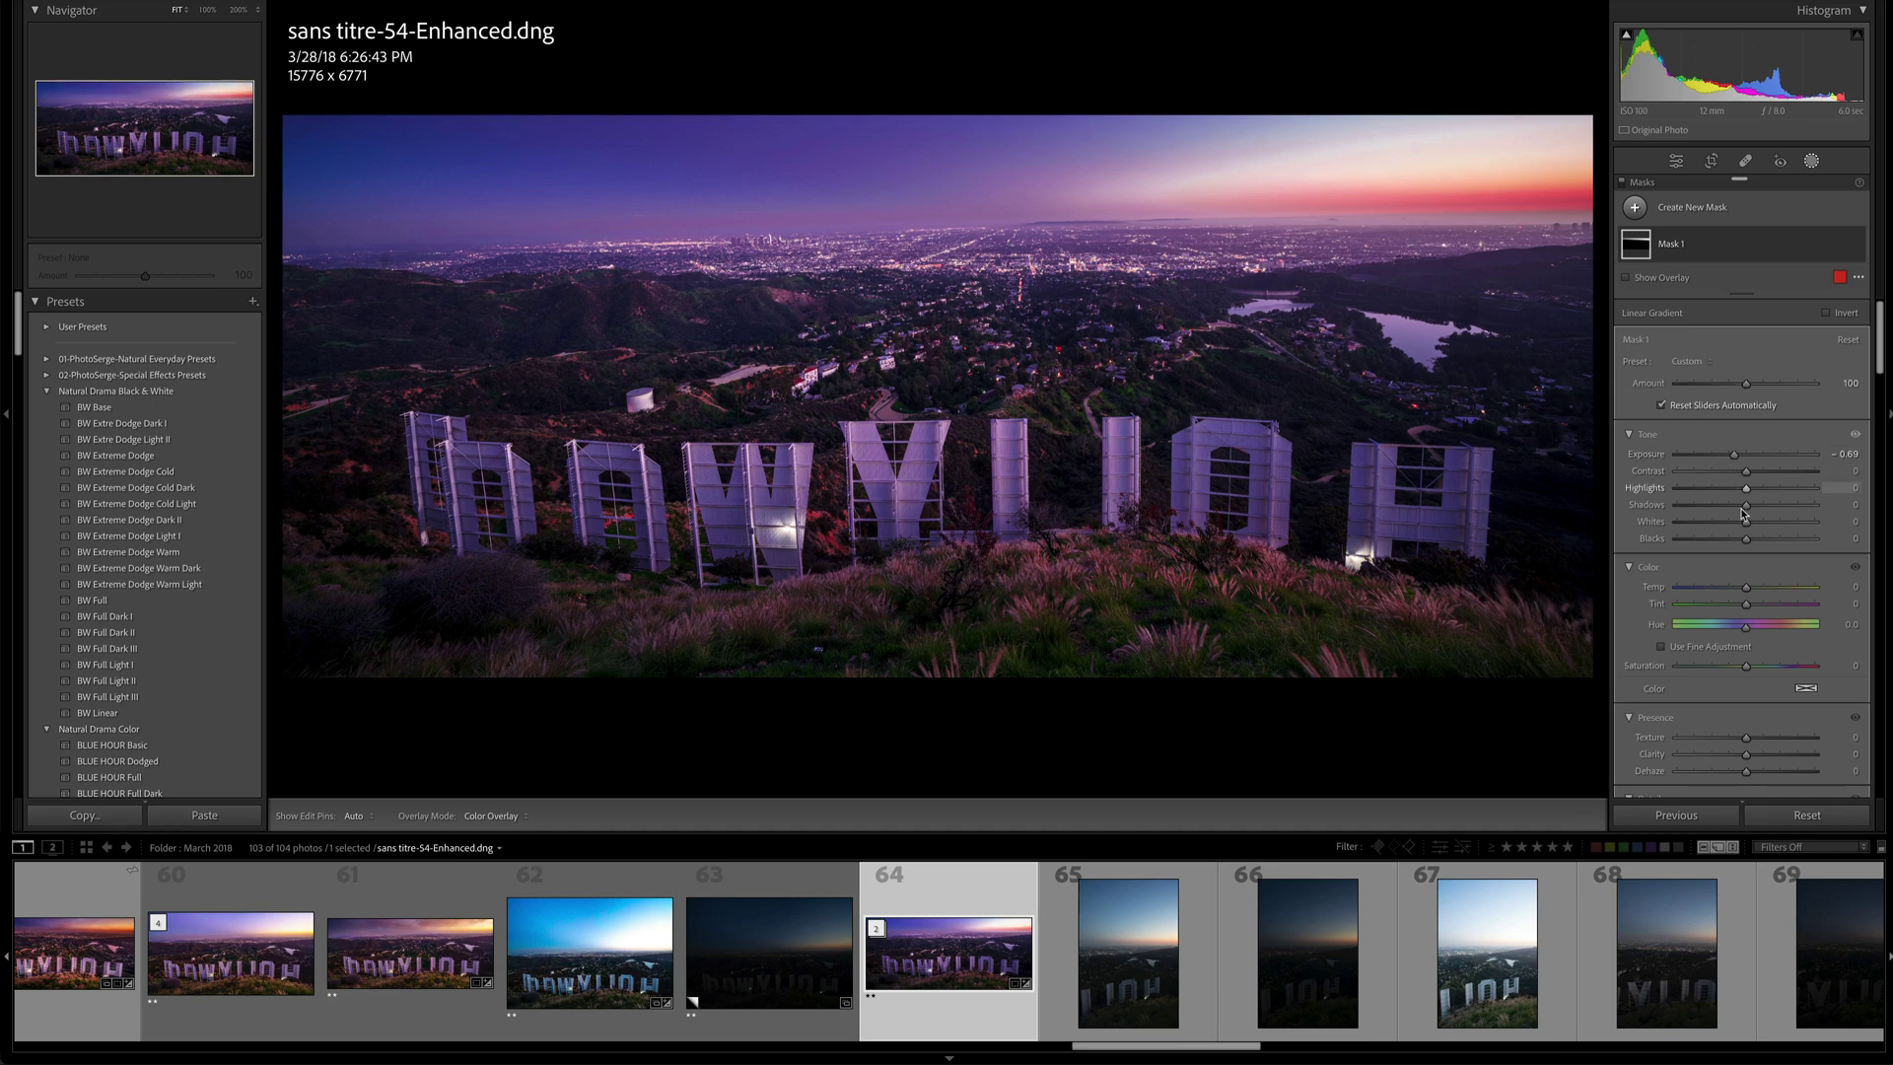
pyautogui.moveTo(1747, 589); pyautogui.dragTo(1734, 589)
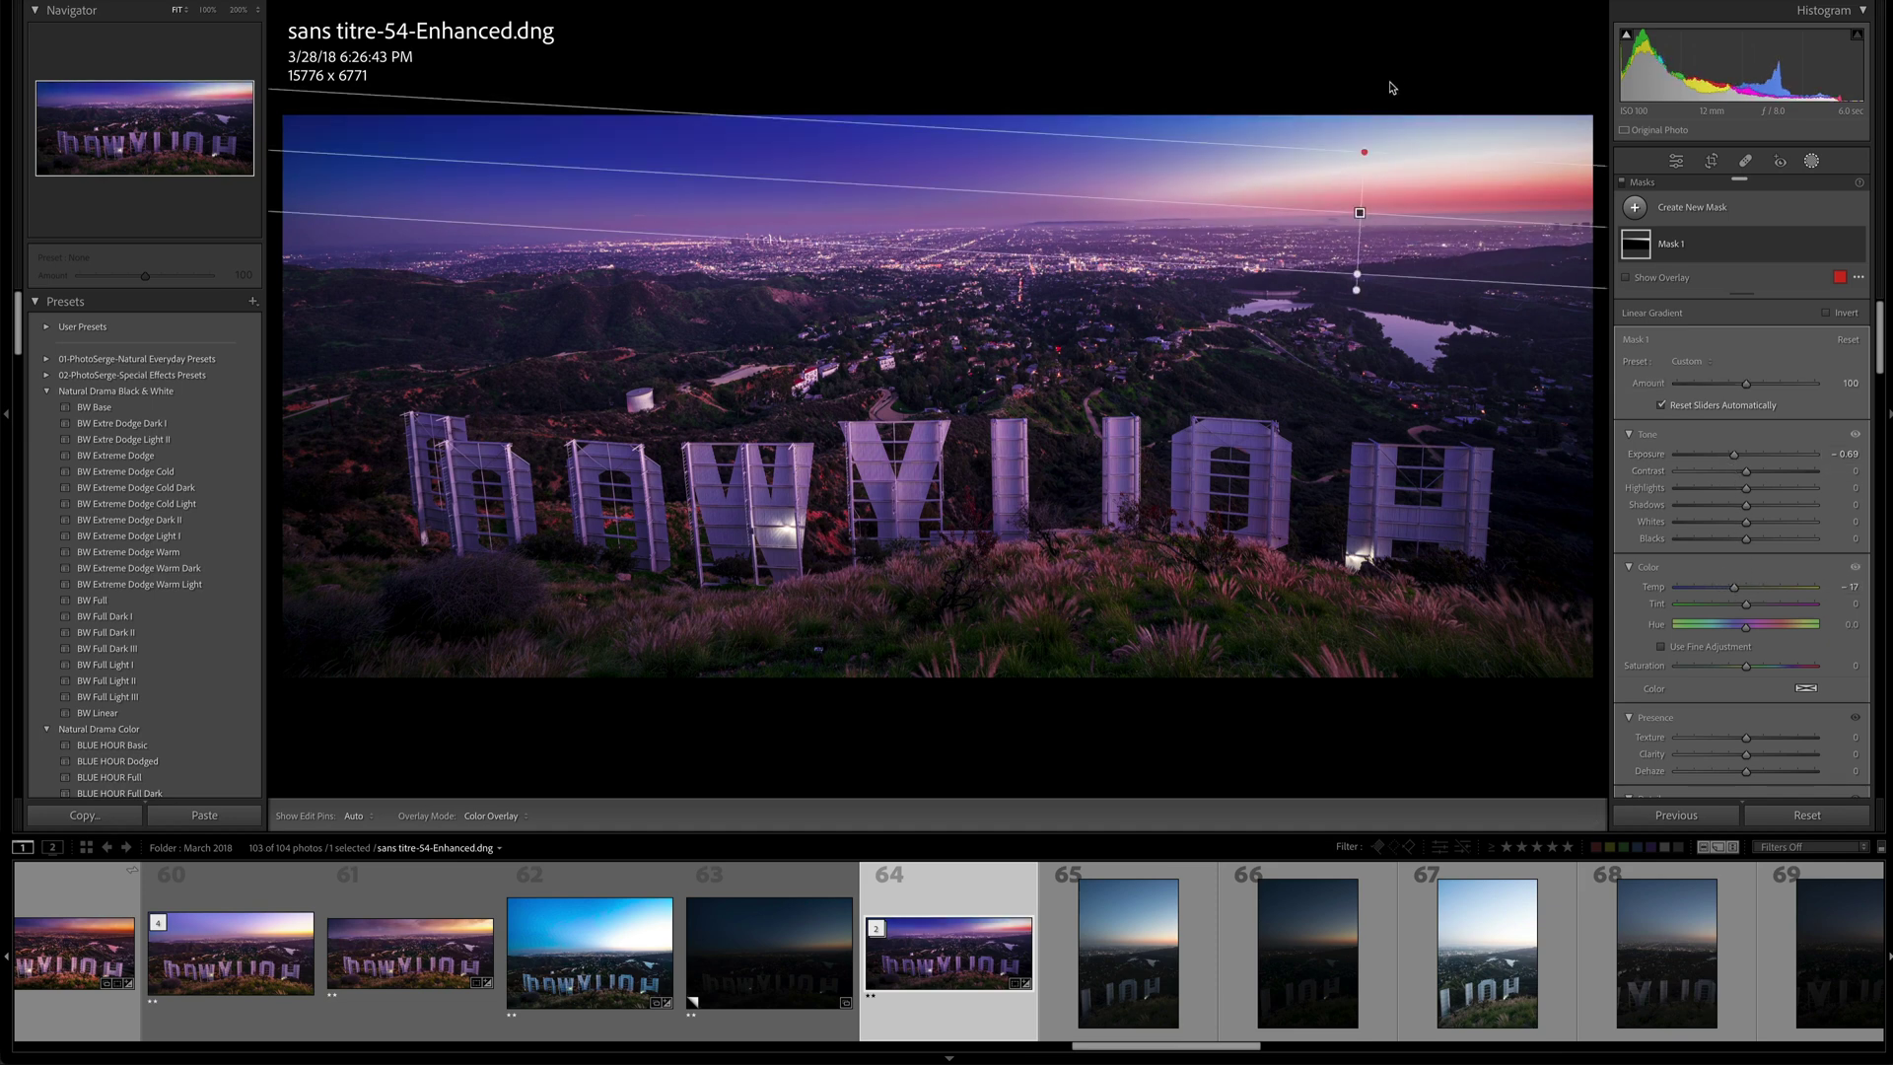
pyautogui.moveTo(1361, 214); pyautogui.dragTo(1363, 195)
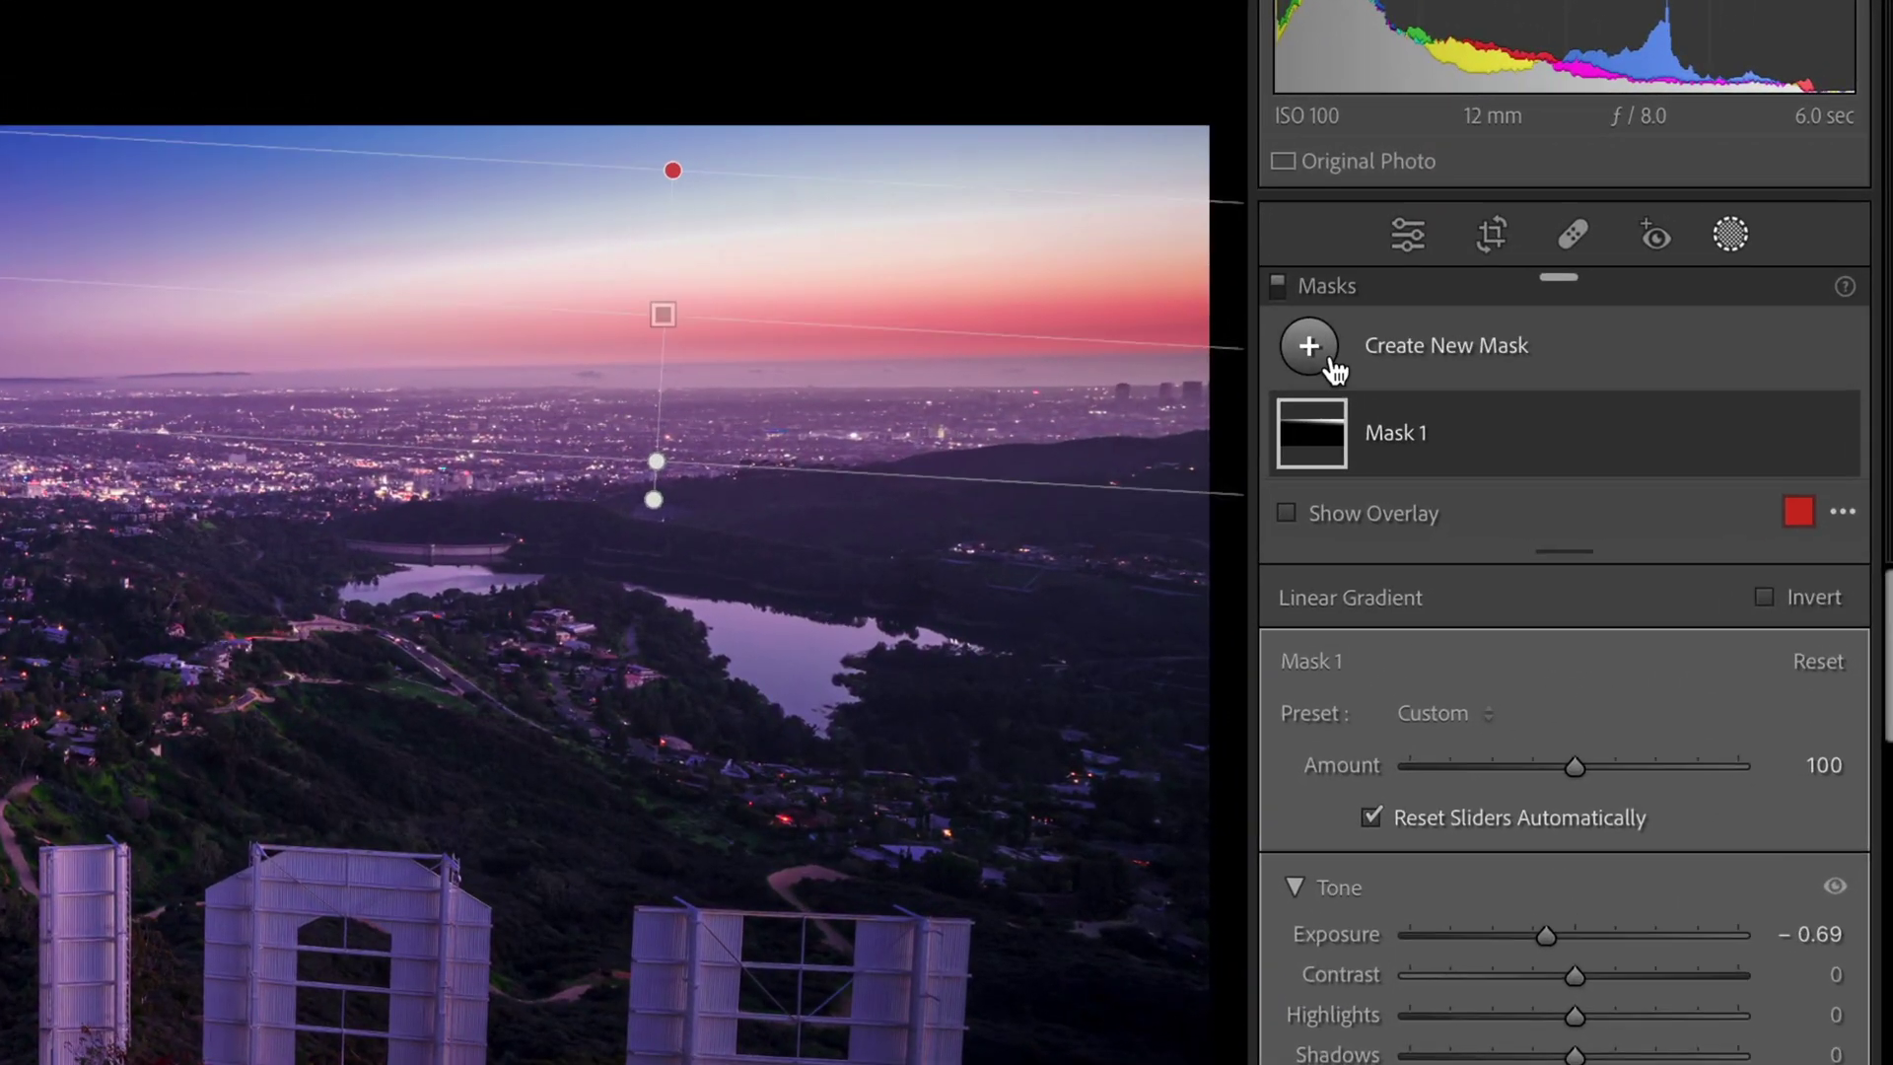
# Add a bottom-up gradient darkening the foreground to Exposure -0.77, then begin a brush mask.
pyautogui.click(1333, 363)
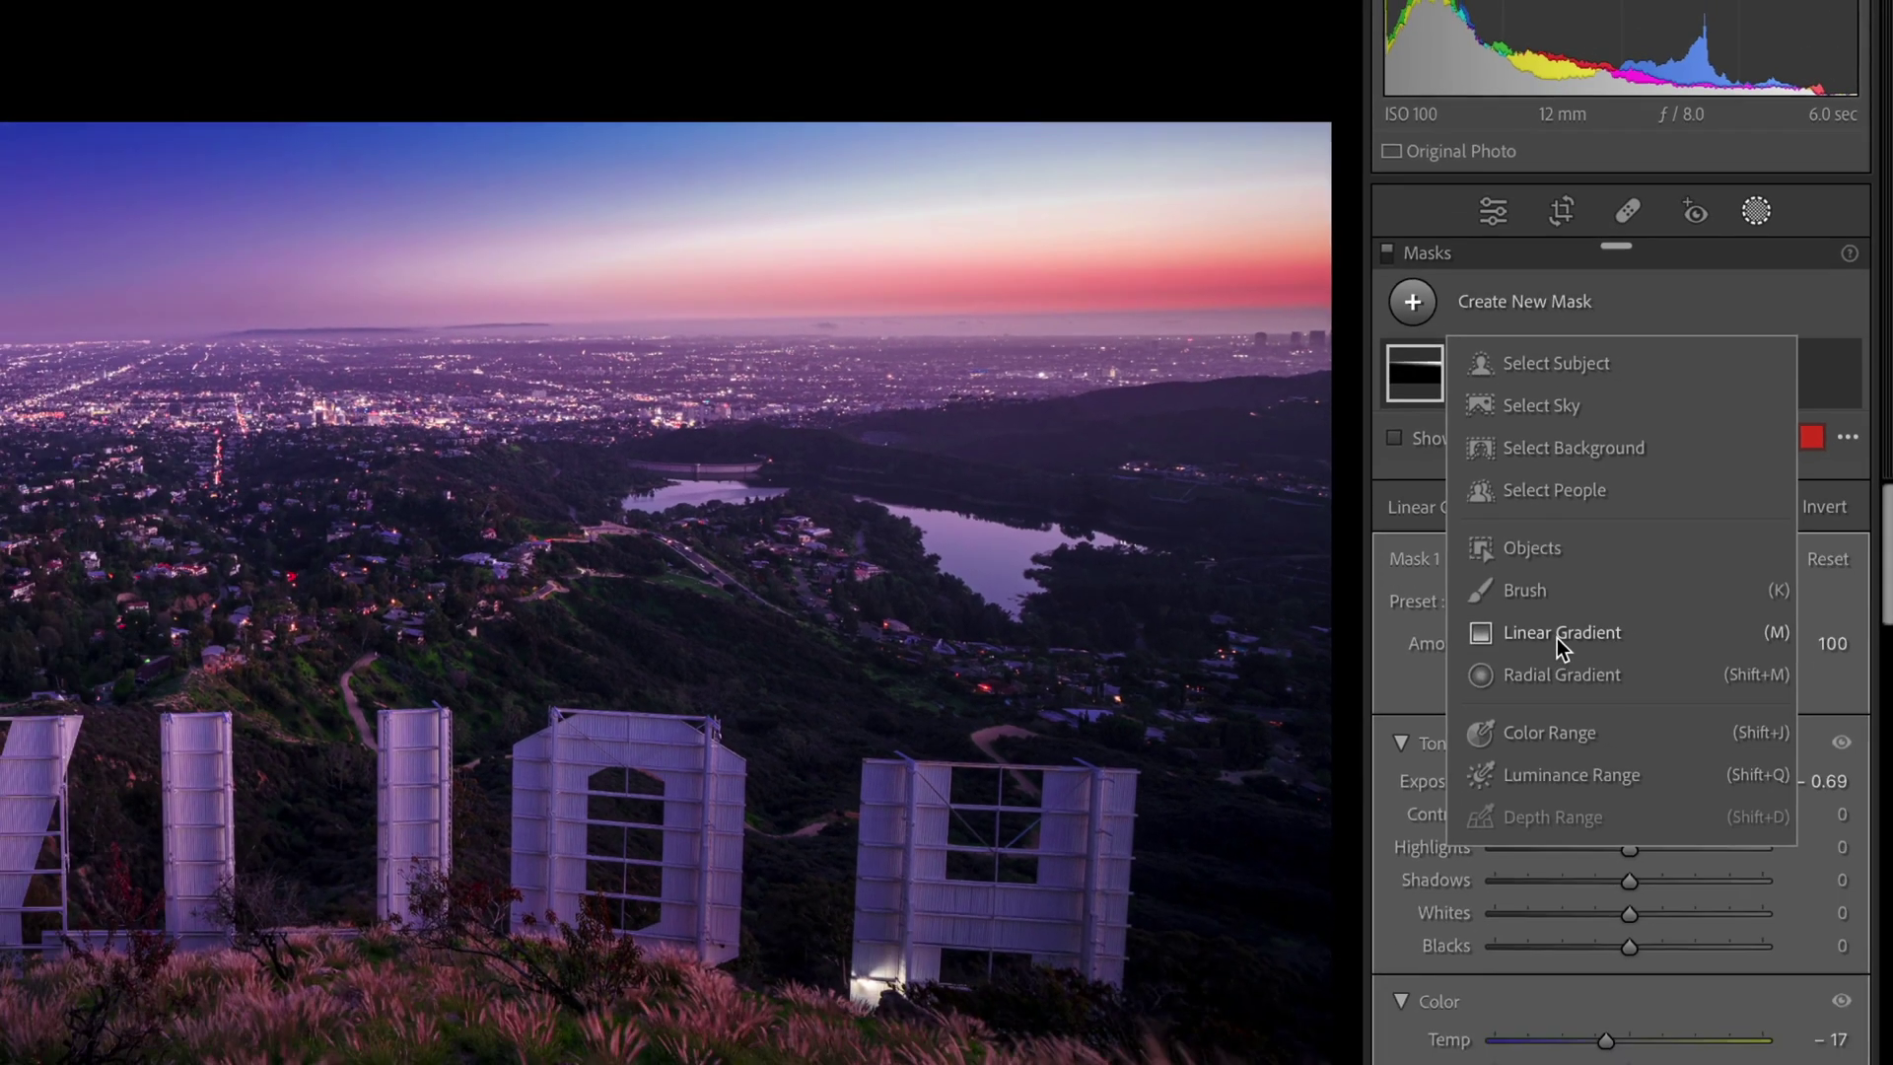
pyautogui.click(1557, 637)
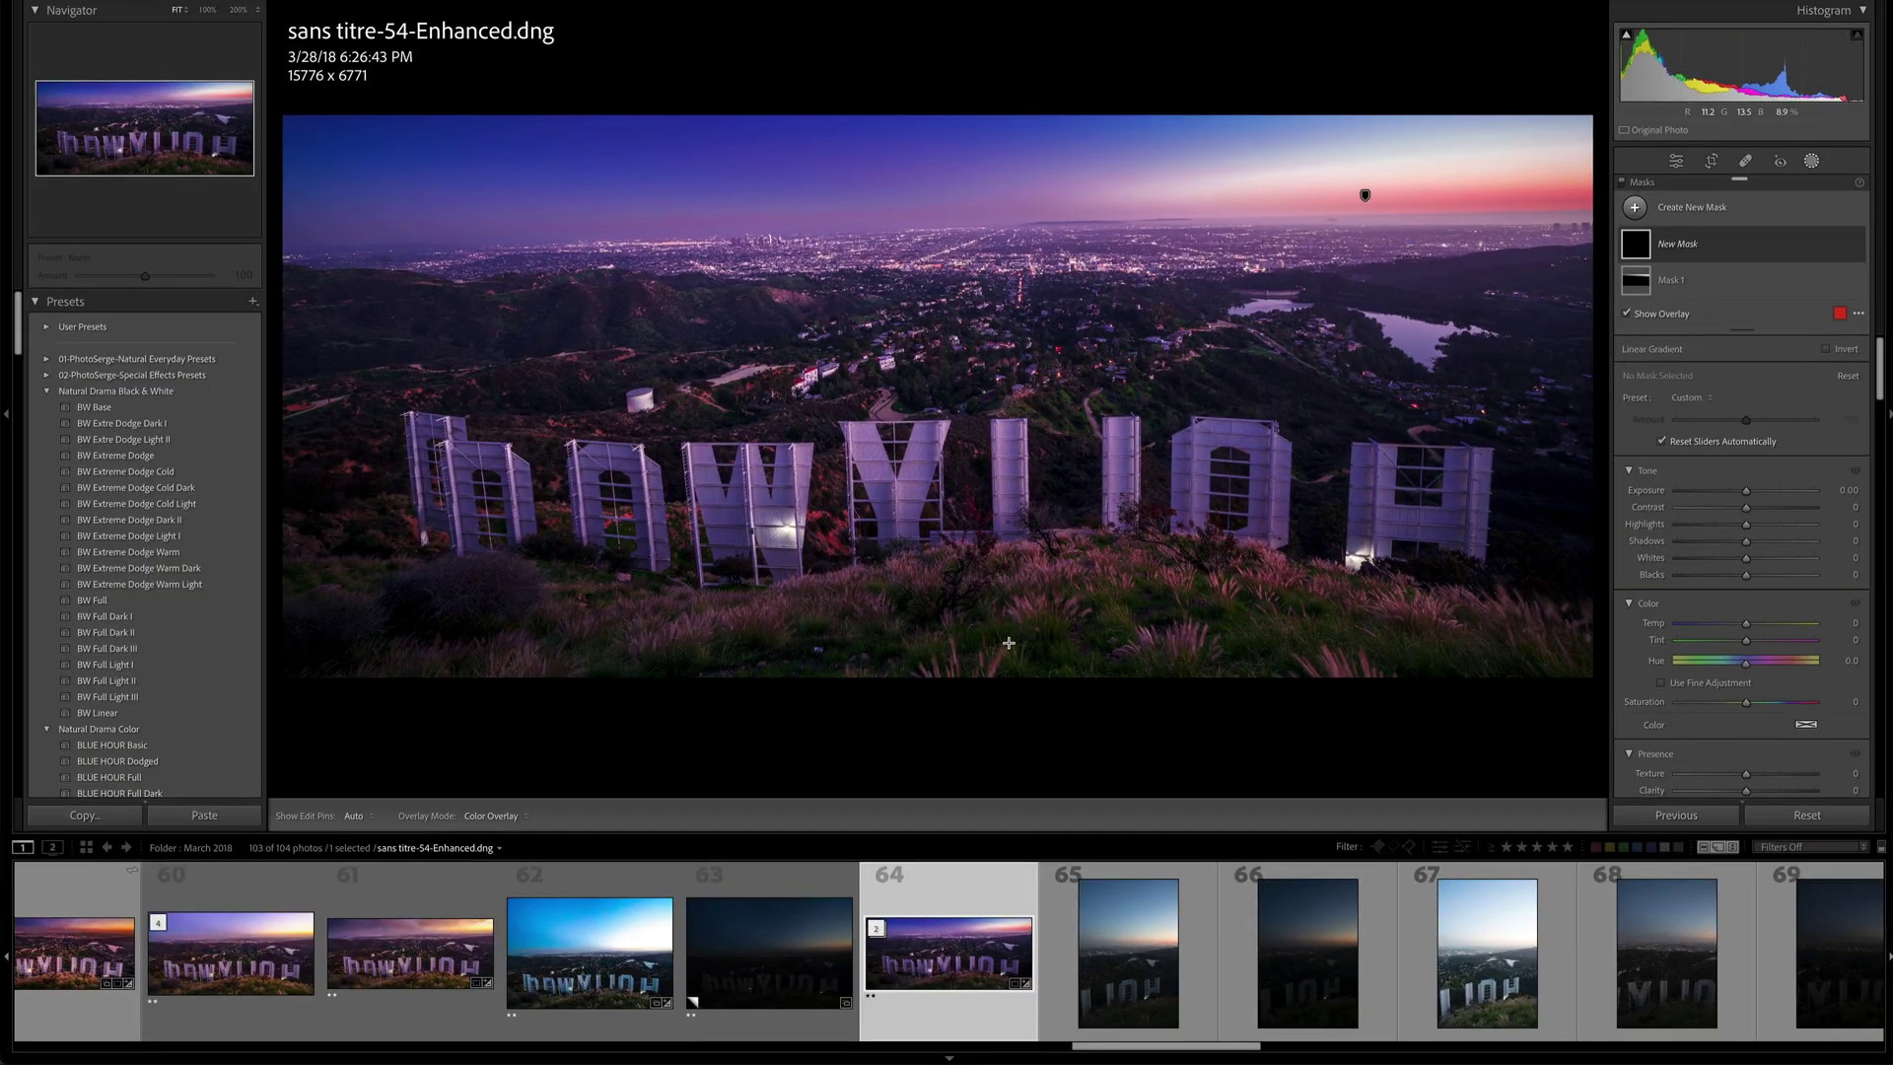
pyautogui.moveTo(1008, 643); pyautogui.dragTo(1014, 508)
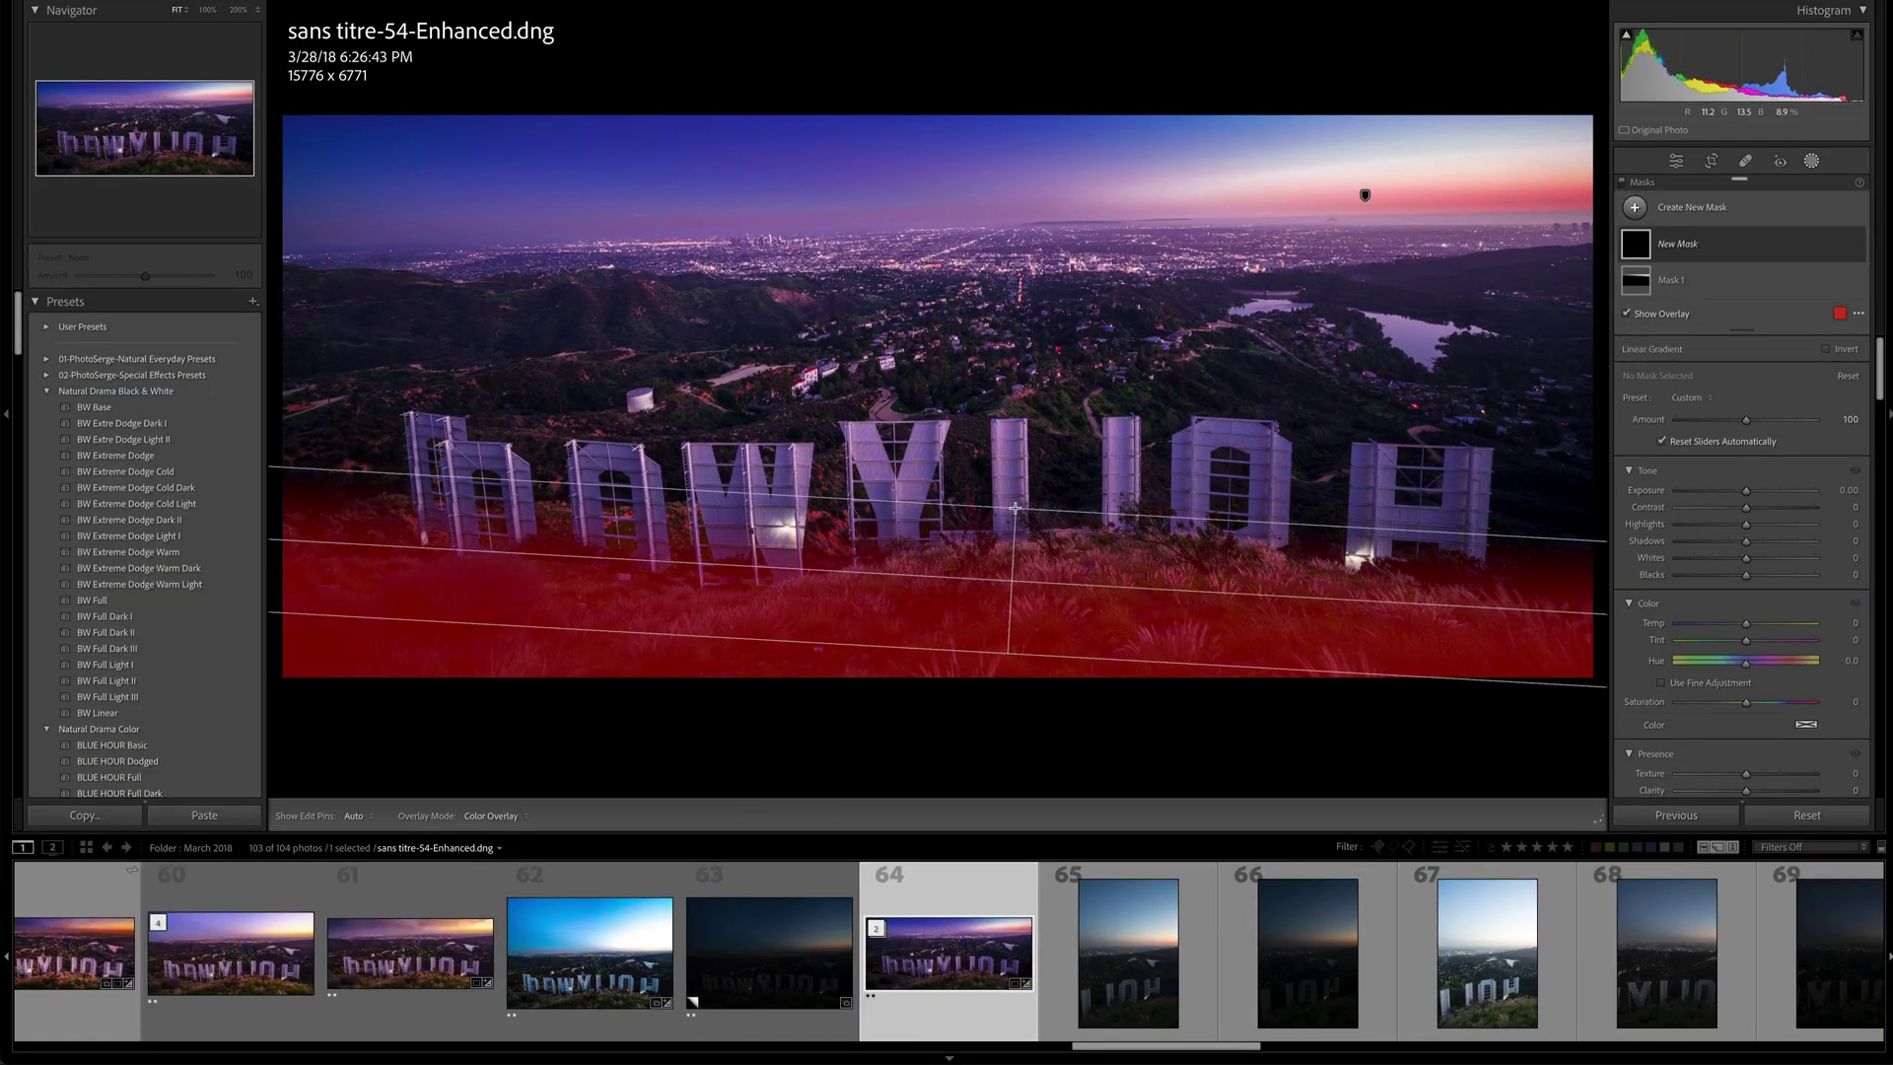
pyautogui.moveTo(1746, 490); pyautogui.dragTo(1737, 498)
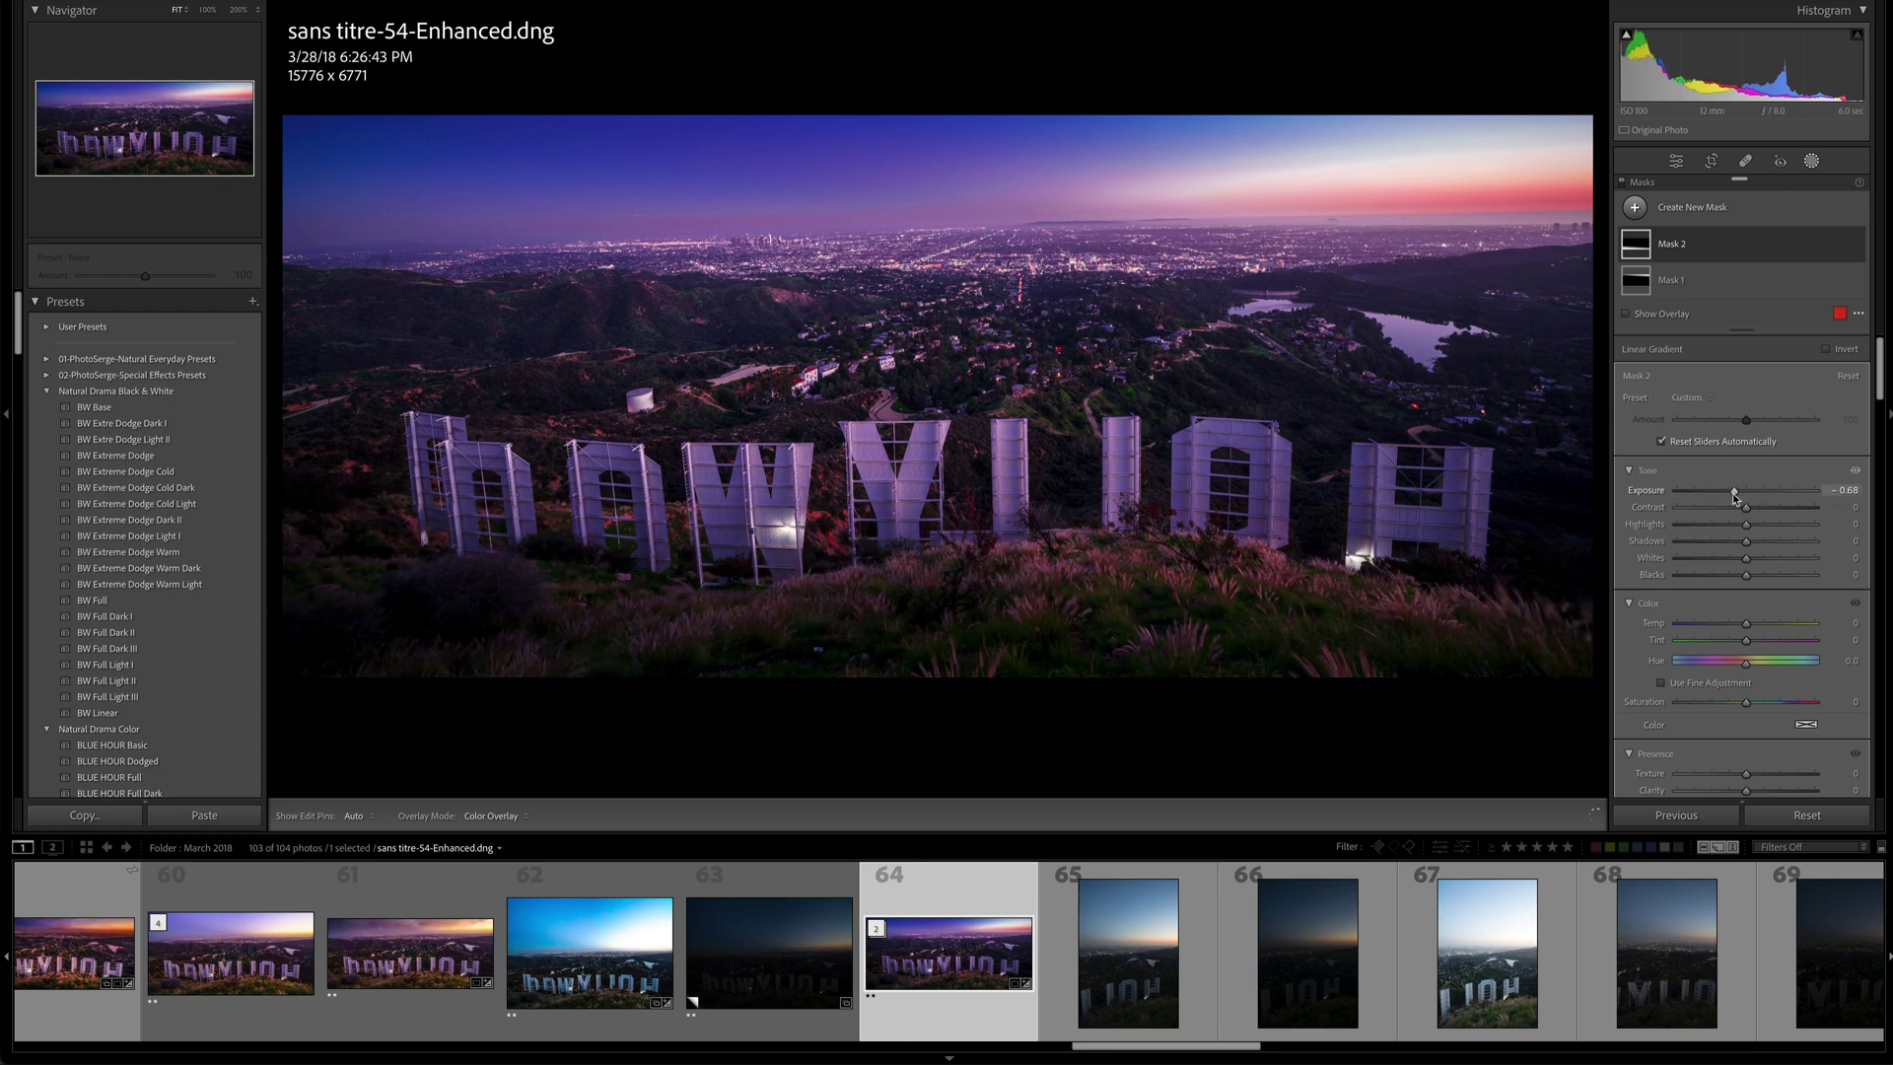
pyautogui.moveTo(1008, 579); pyautogui.dragTo(1005, 643)
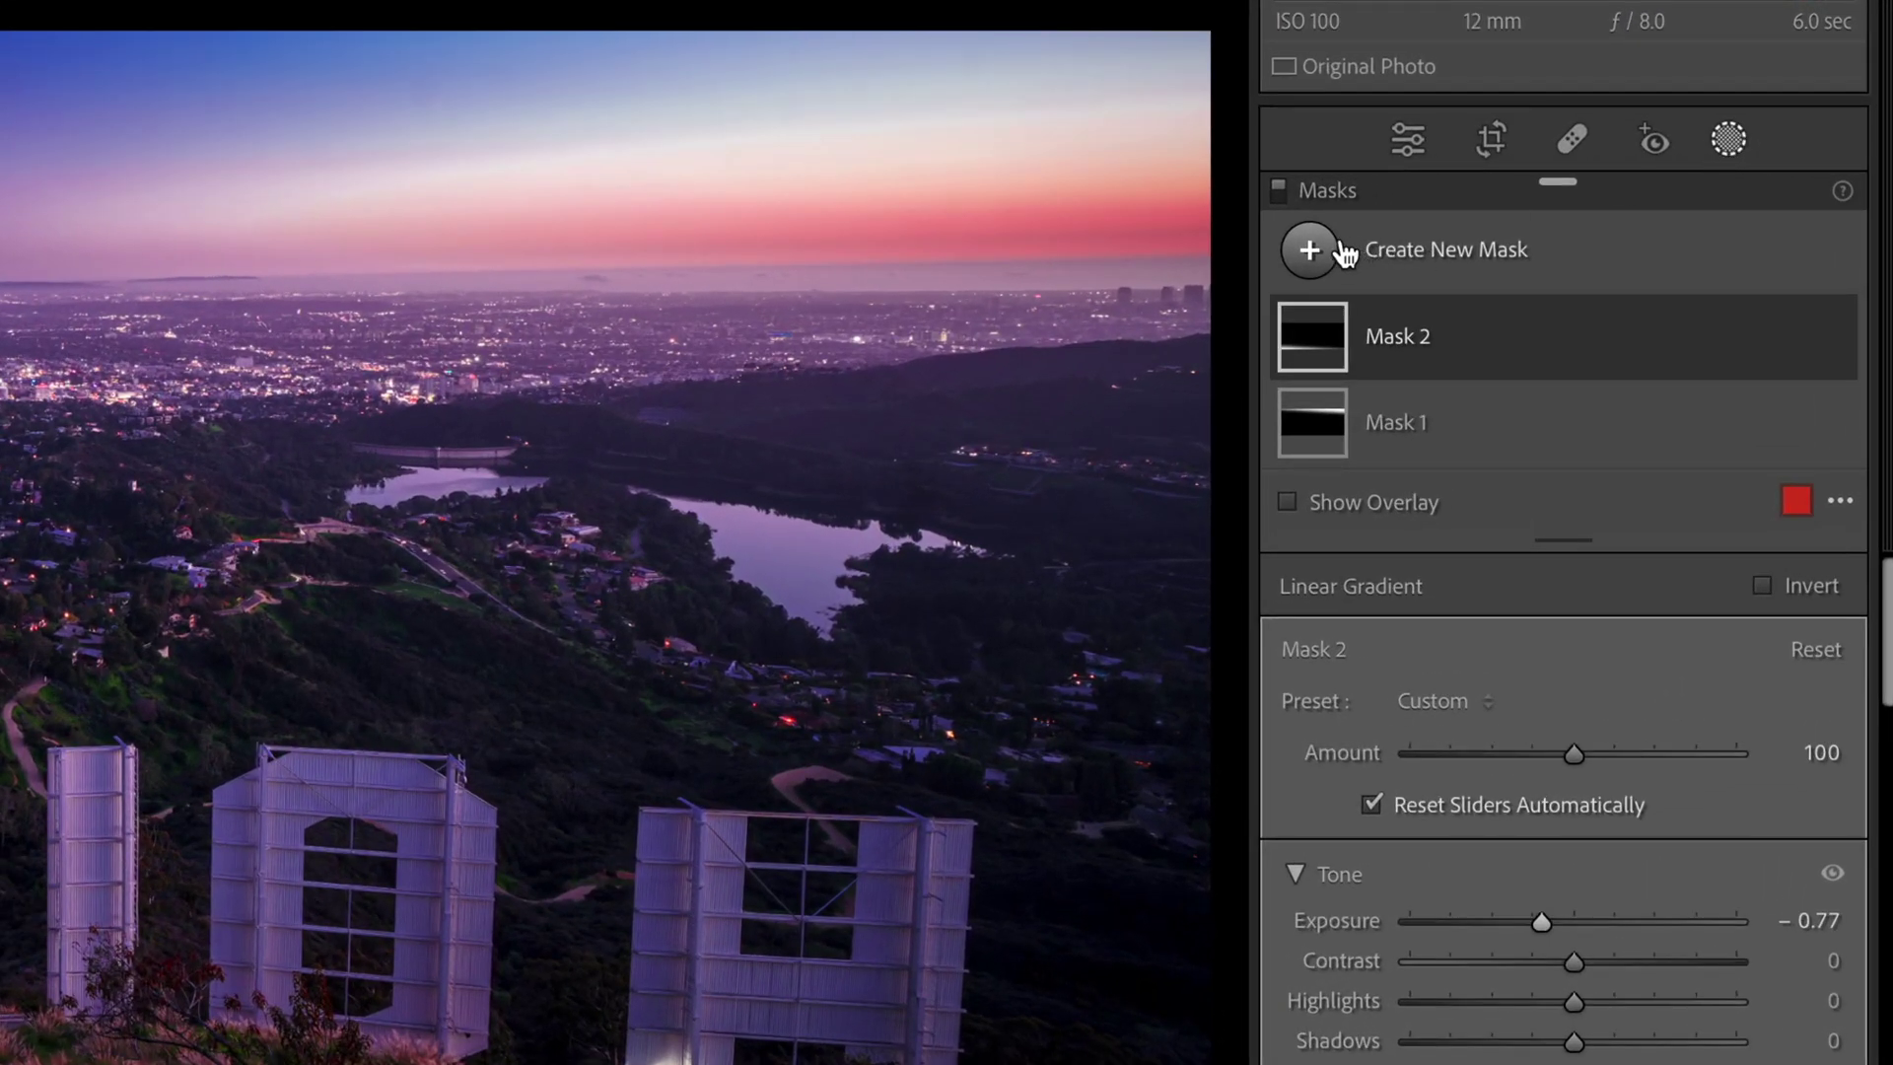
pyautogui.click(1636, 207)
# Paint brush strokes across the sky and upper photo, reducing brush flow to 75.
pyautogui.click(1429, 603)
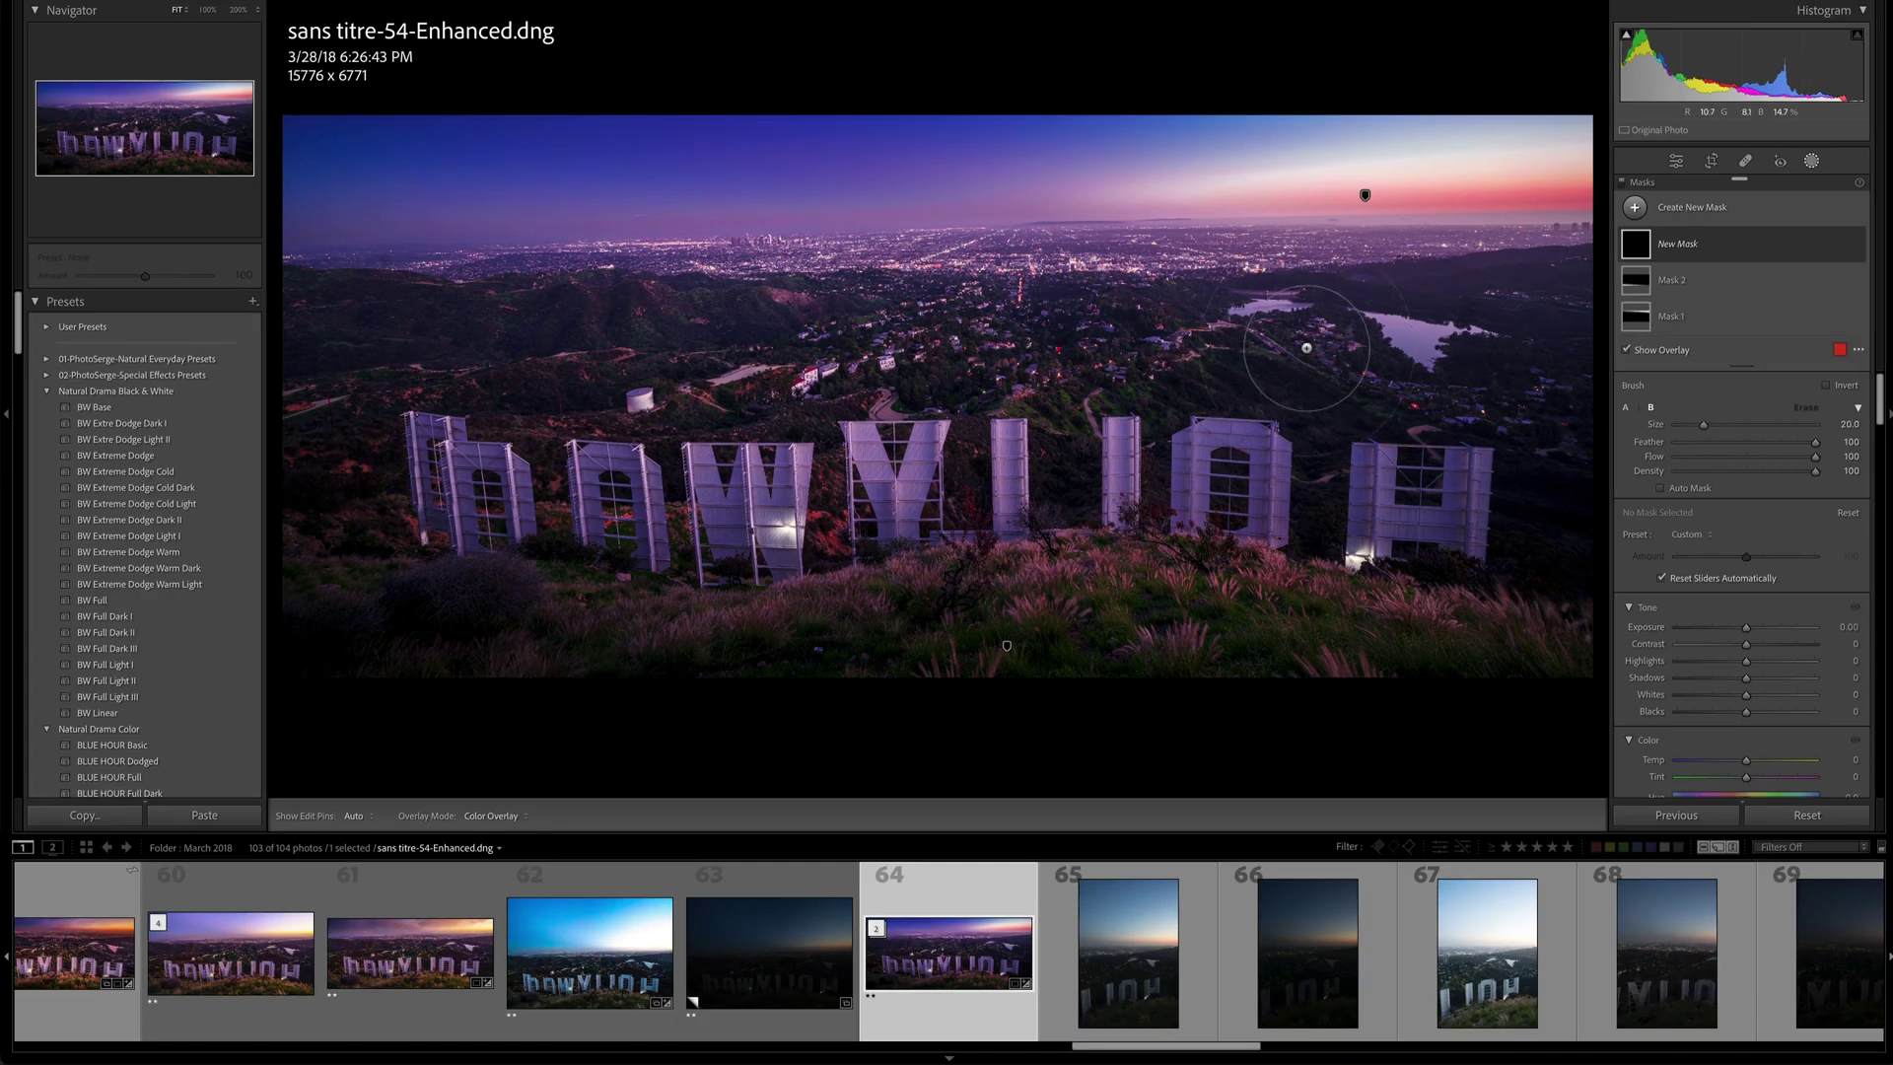
pyautogui.scroll(-2, 1370, 371)
pyautogui.scroll(-5, 1678, 448)
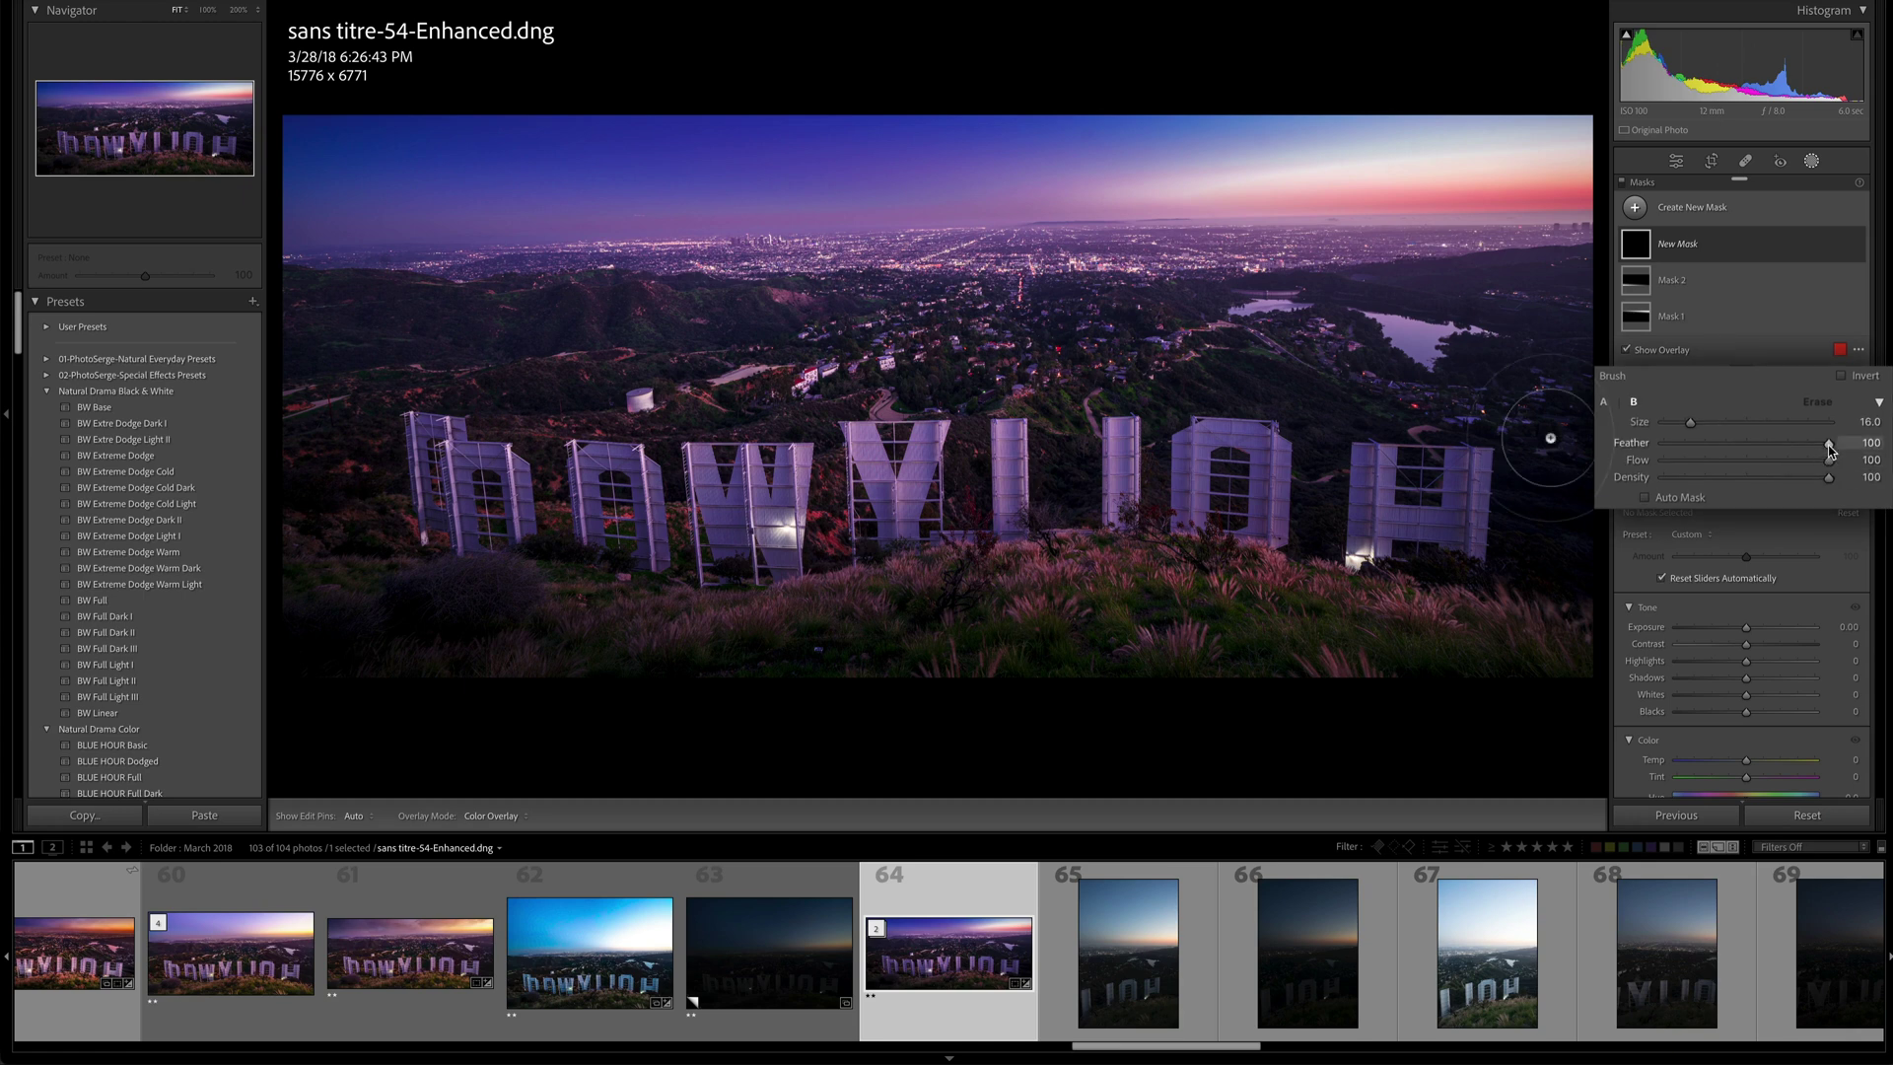
pyautogui.scroll(-5, 1678, 449)
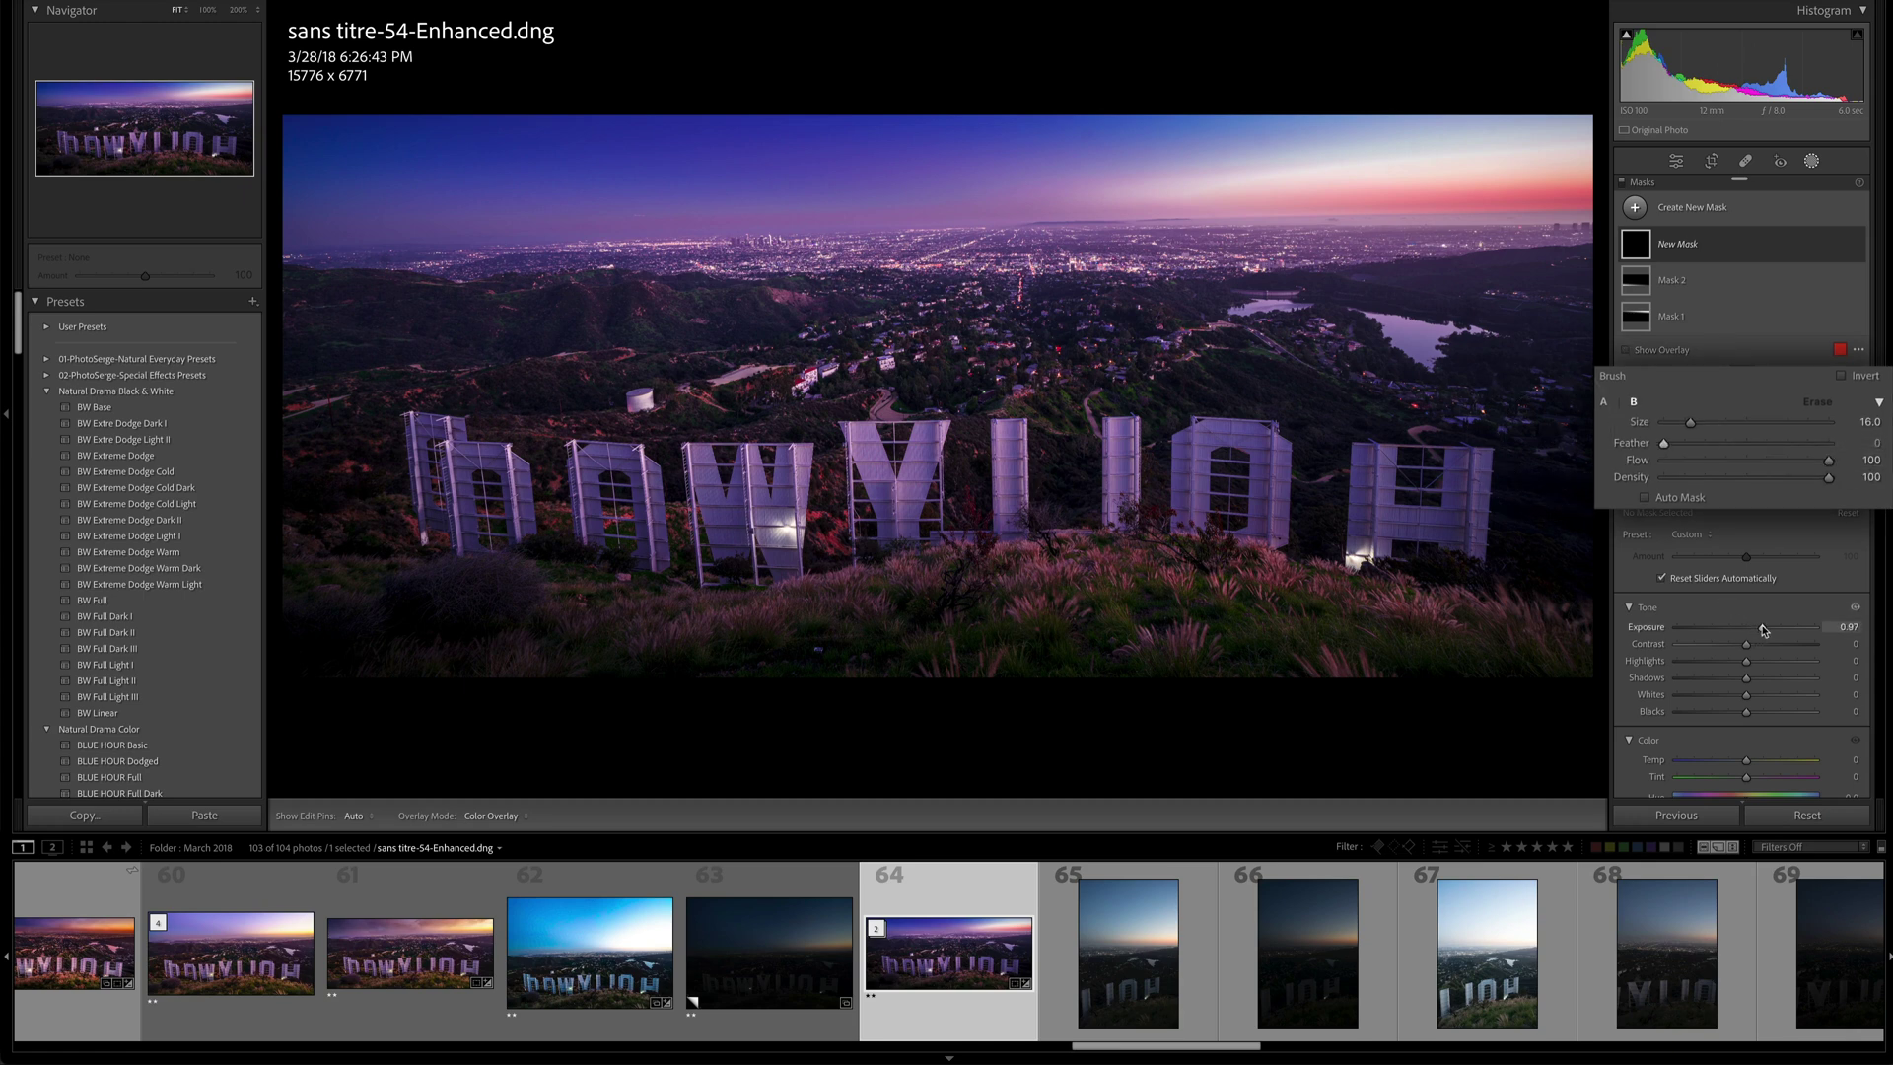
pyautogui.scroll(-5, 1124, 368)
pyautogui.moveTo(923, 391)
pyautogui.mouseDown()
pyautogui.moveTo(1045, 251)
pyautogui.moveTo(611, 326)
pyautogui.mouseUp()
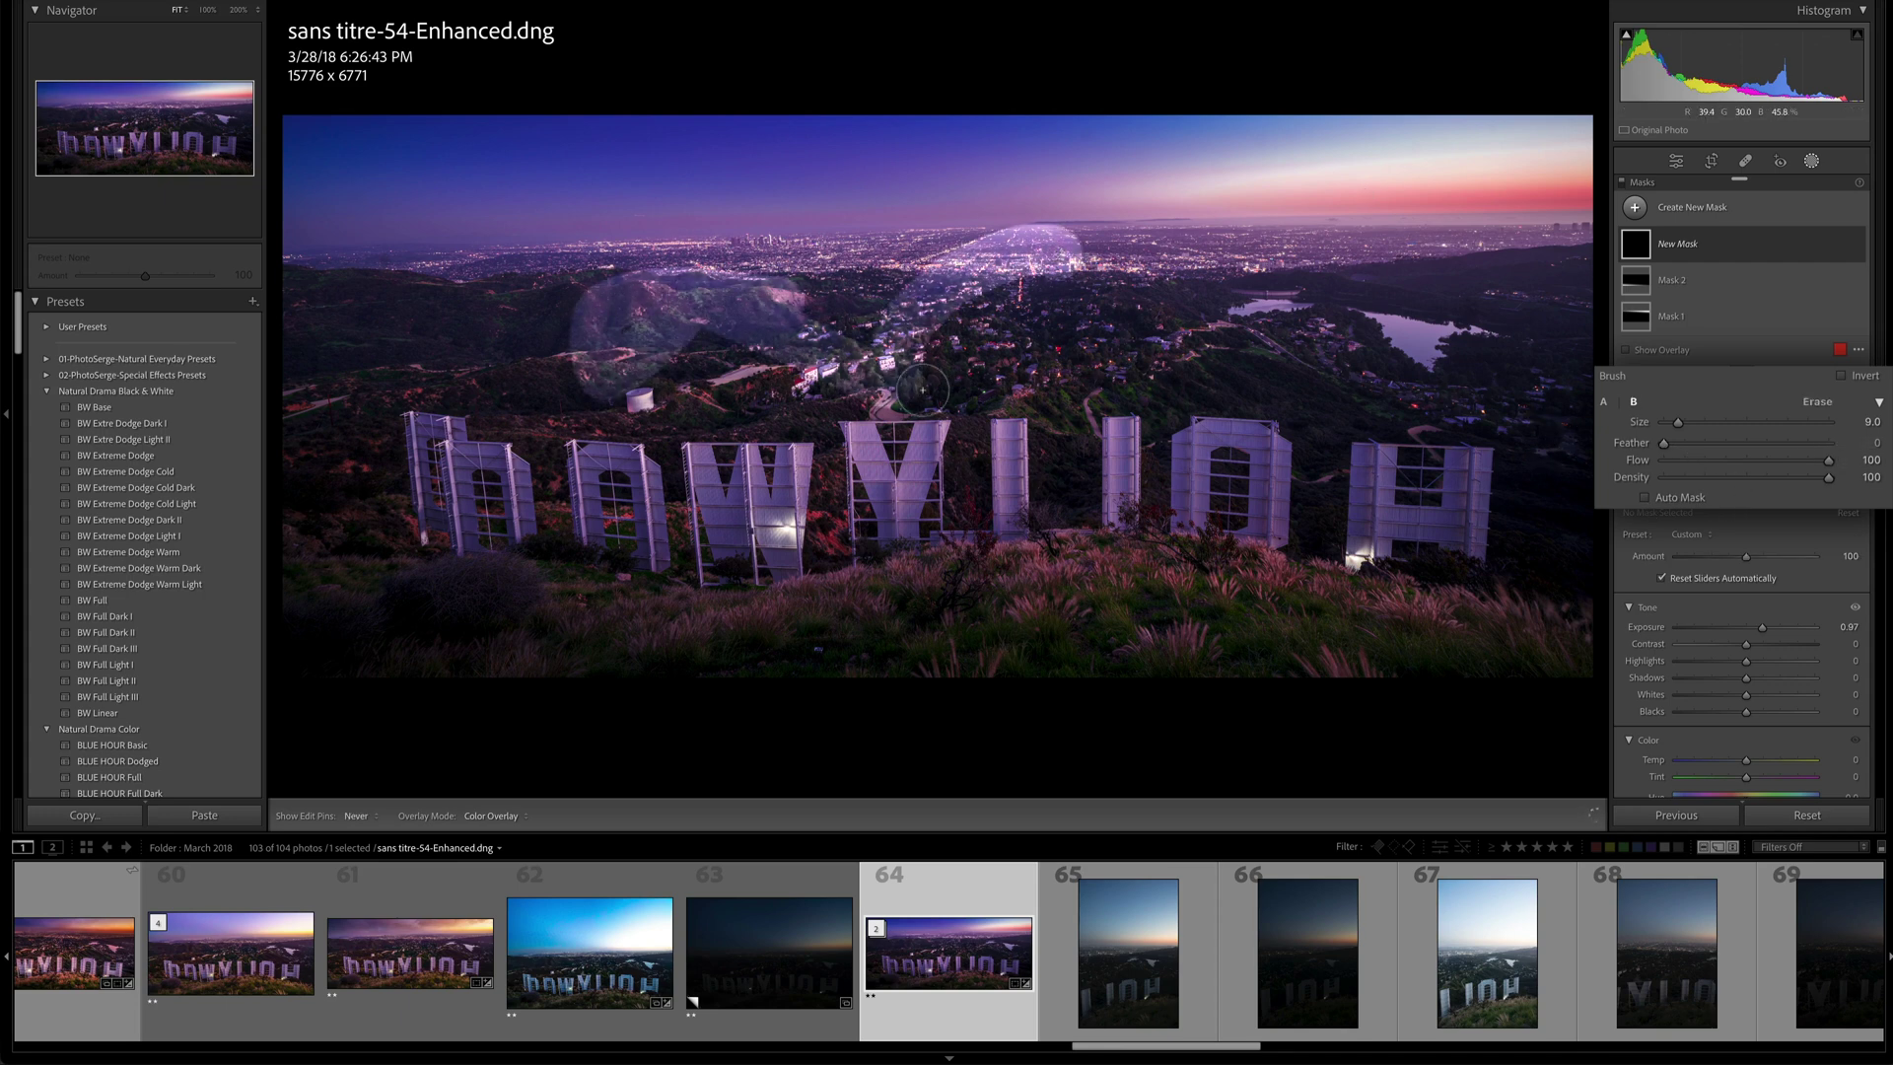
pyautogui.moveTo(922, 391); pyautogui.dragTo(1370, 512)
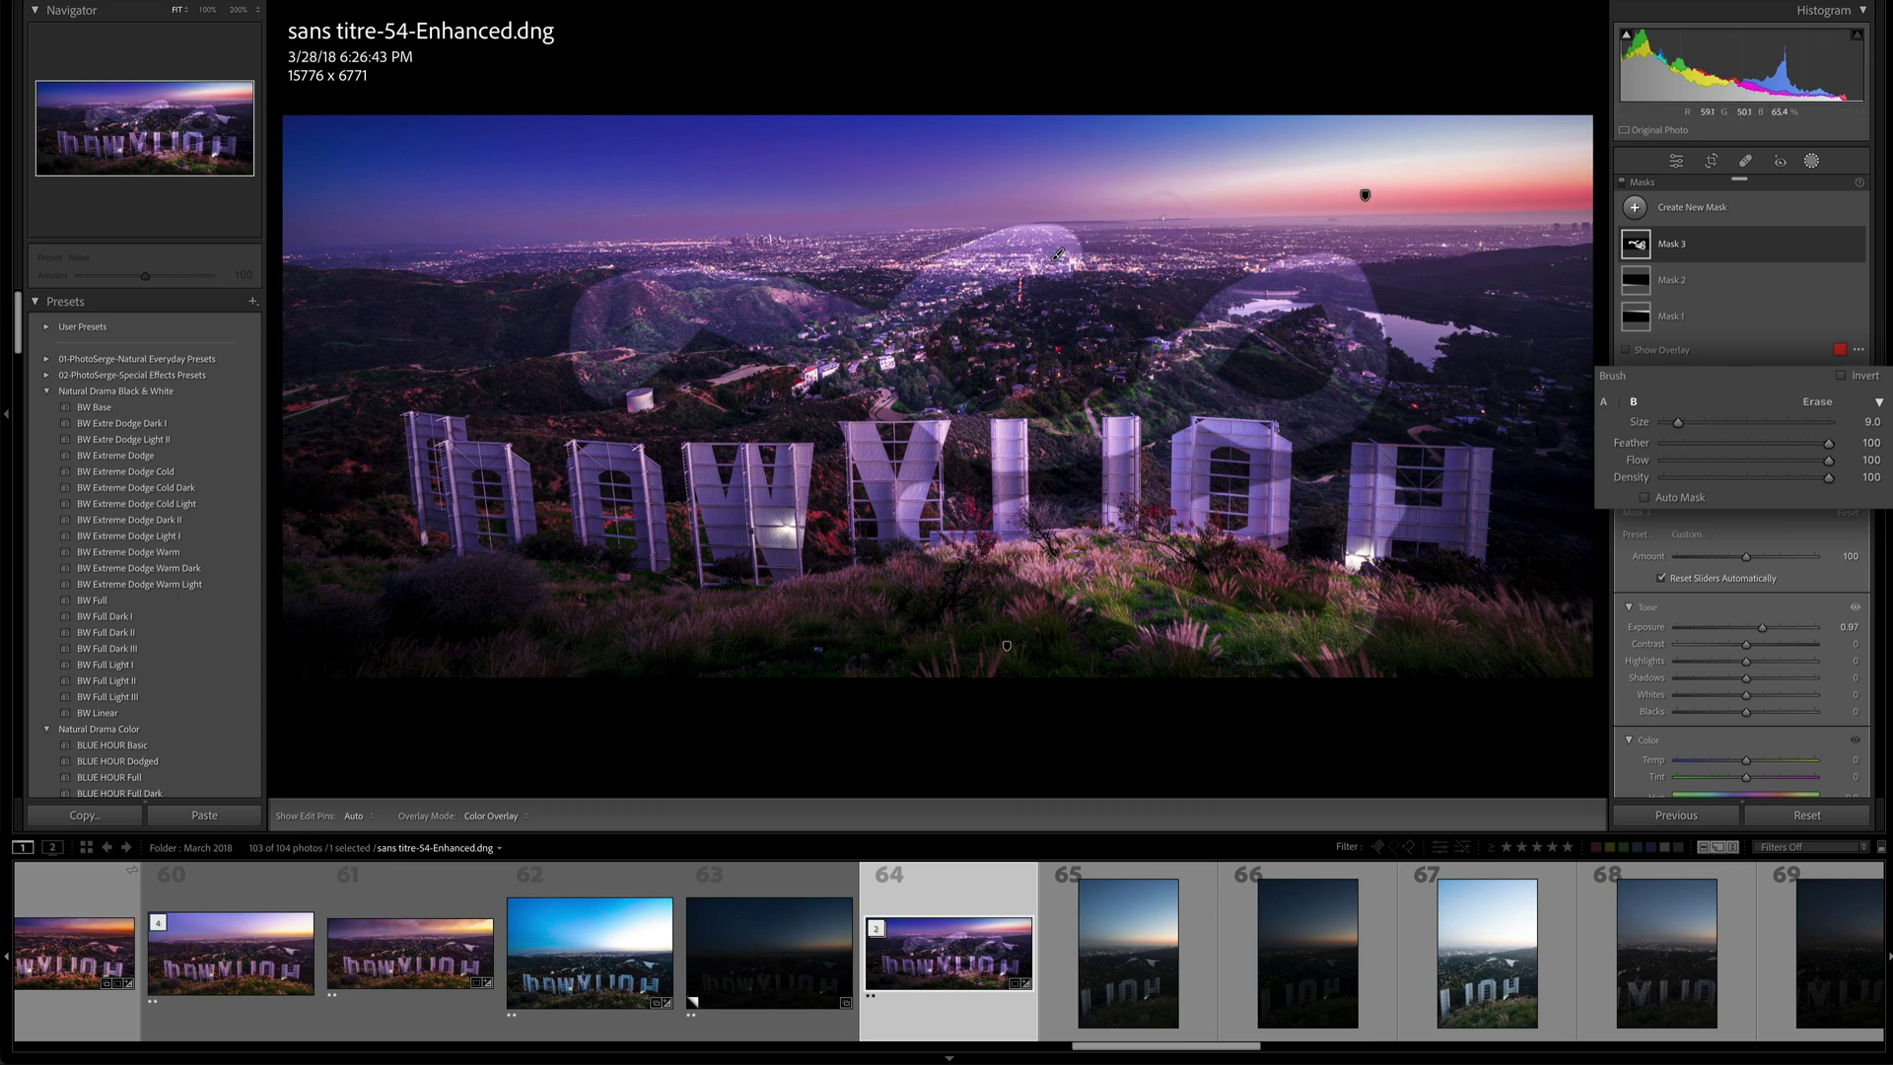
pyautogui.moveTo(1365, 193); pyautogui.dragTo(465, 278)
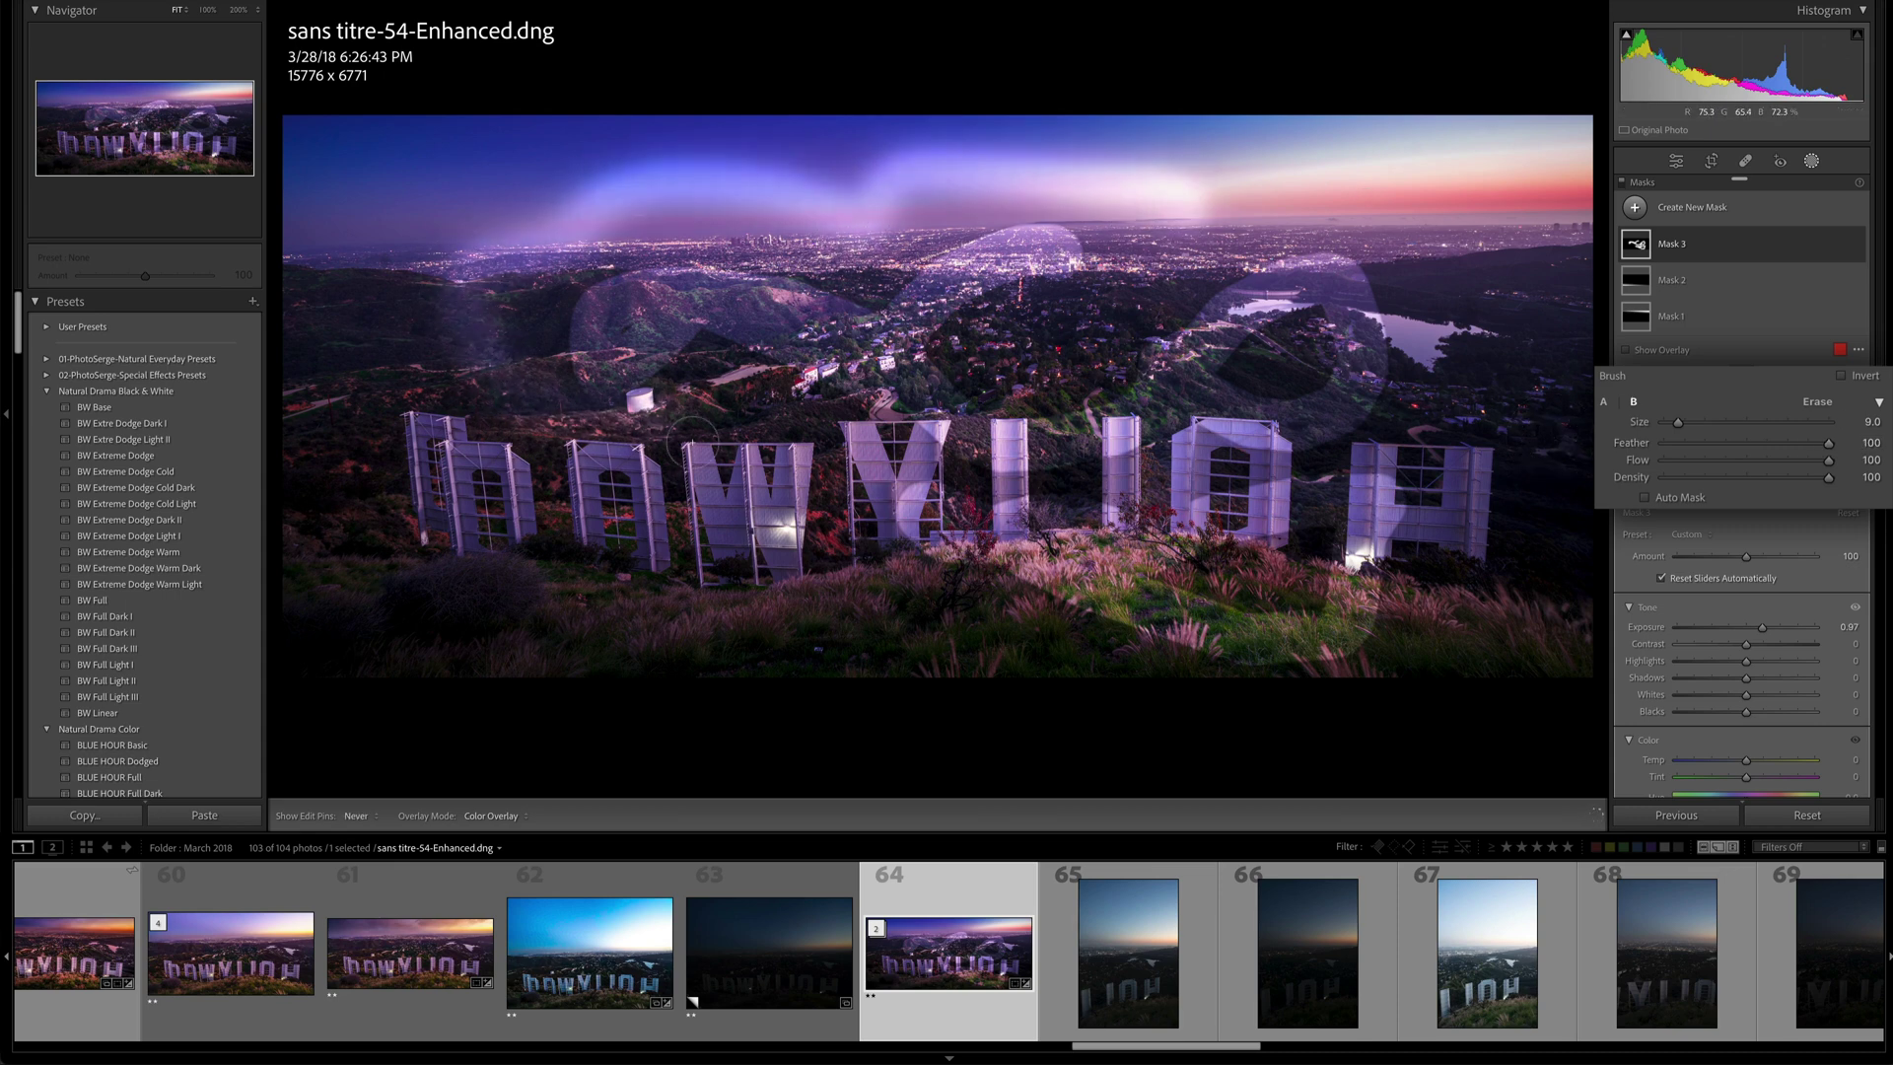
pyautogui.click(1786, 460)
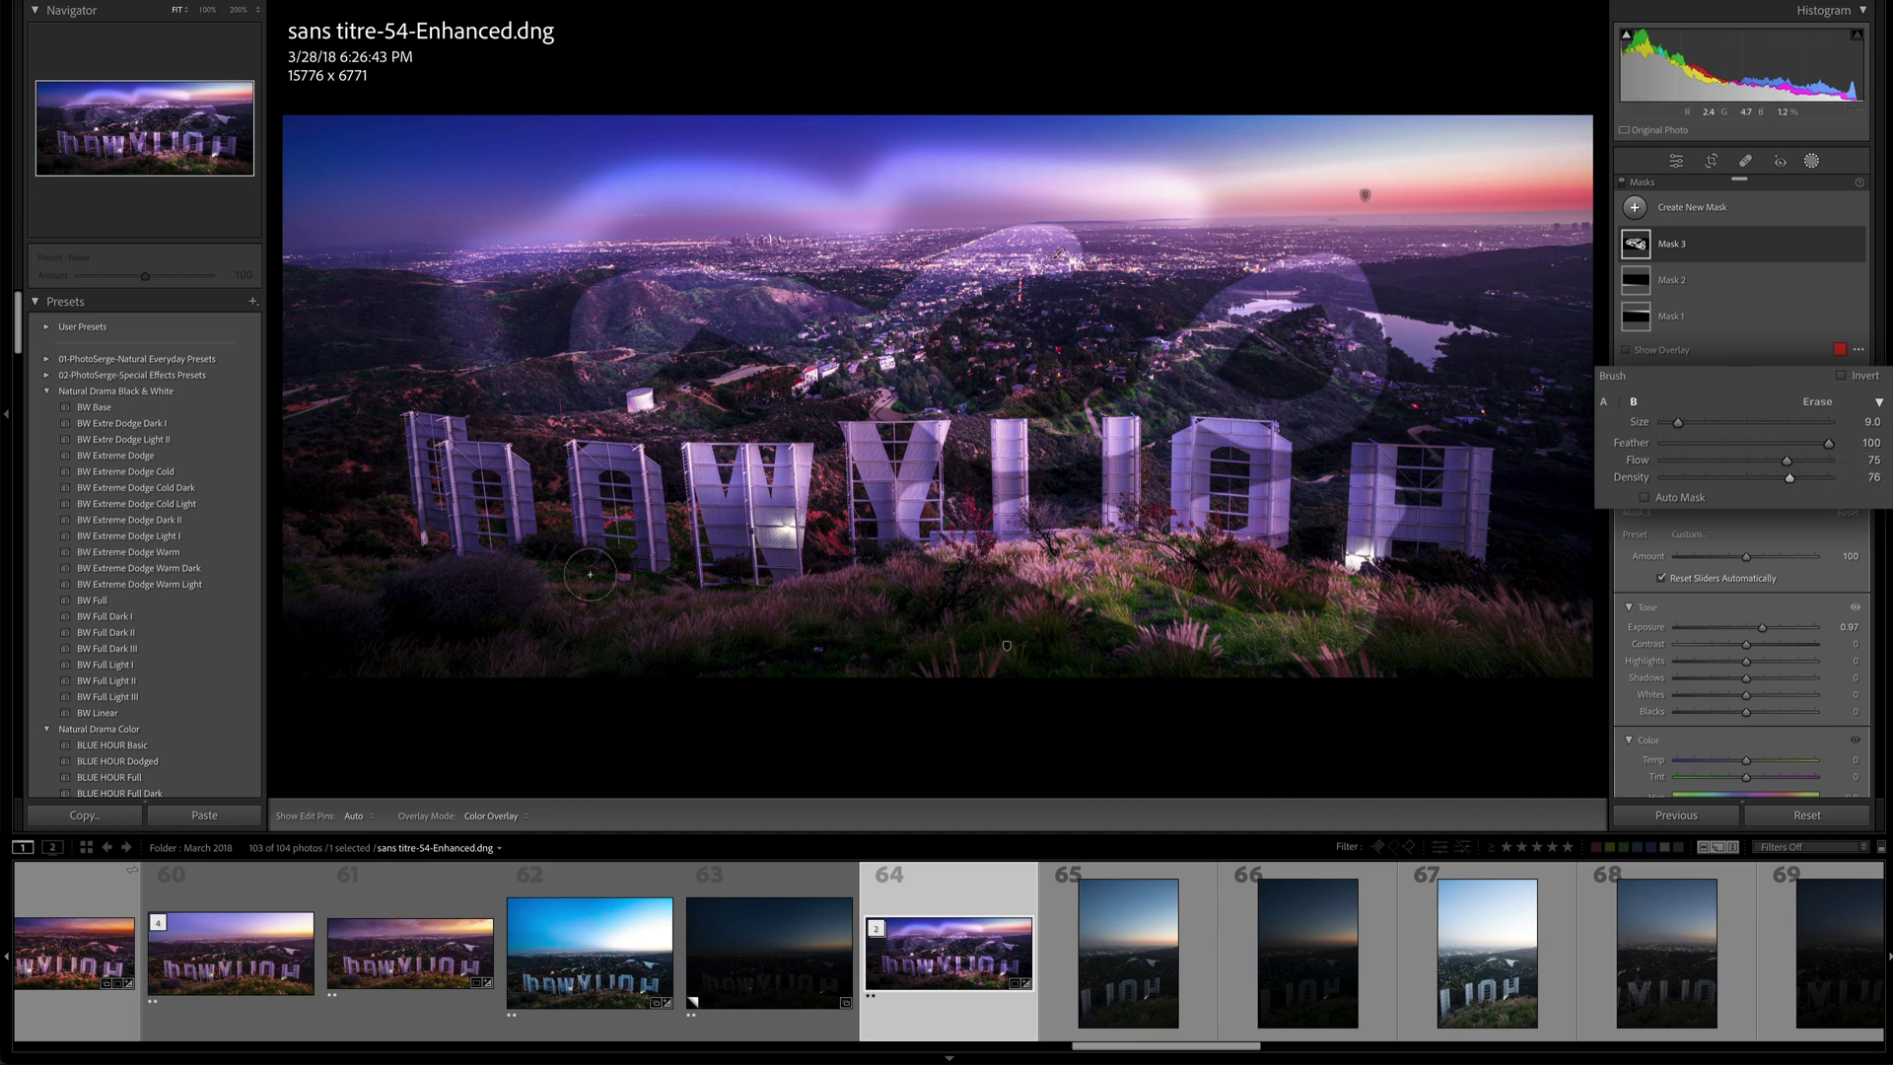
pyautogui.press('h')
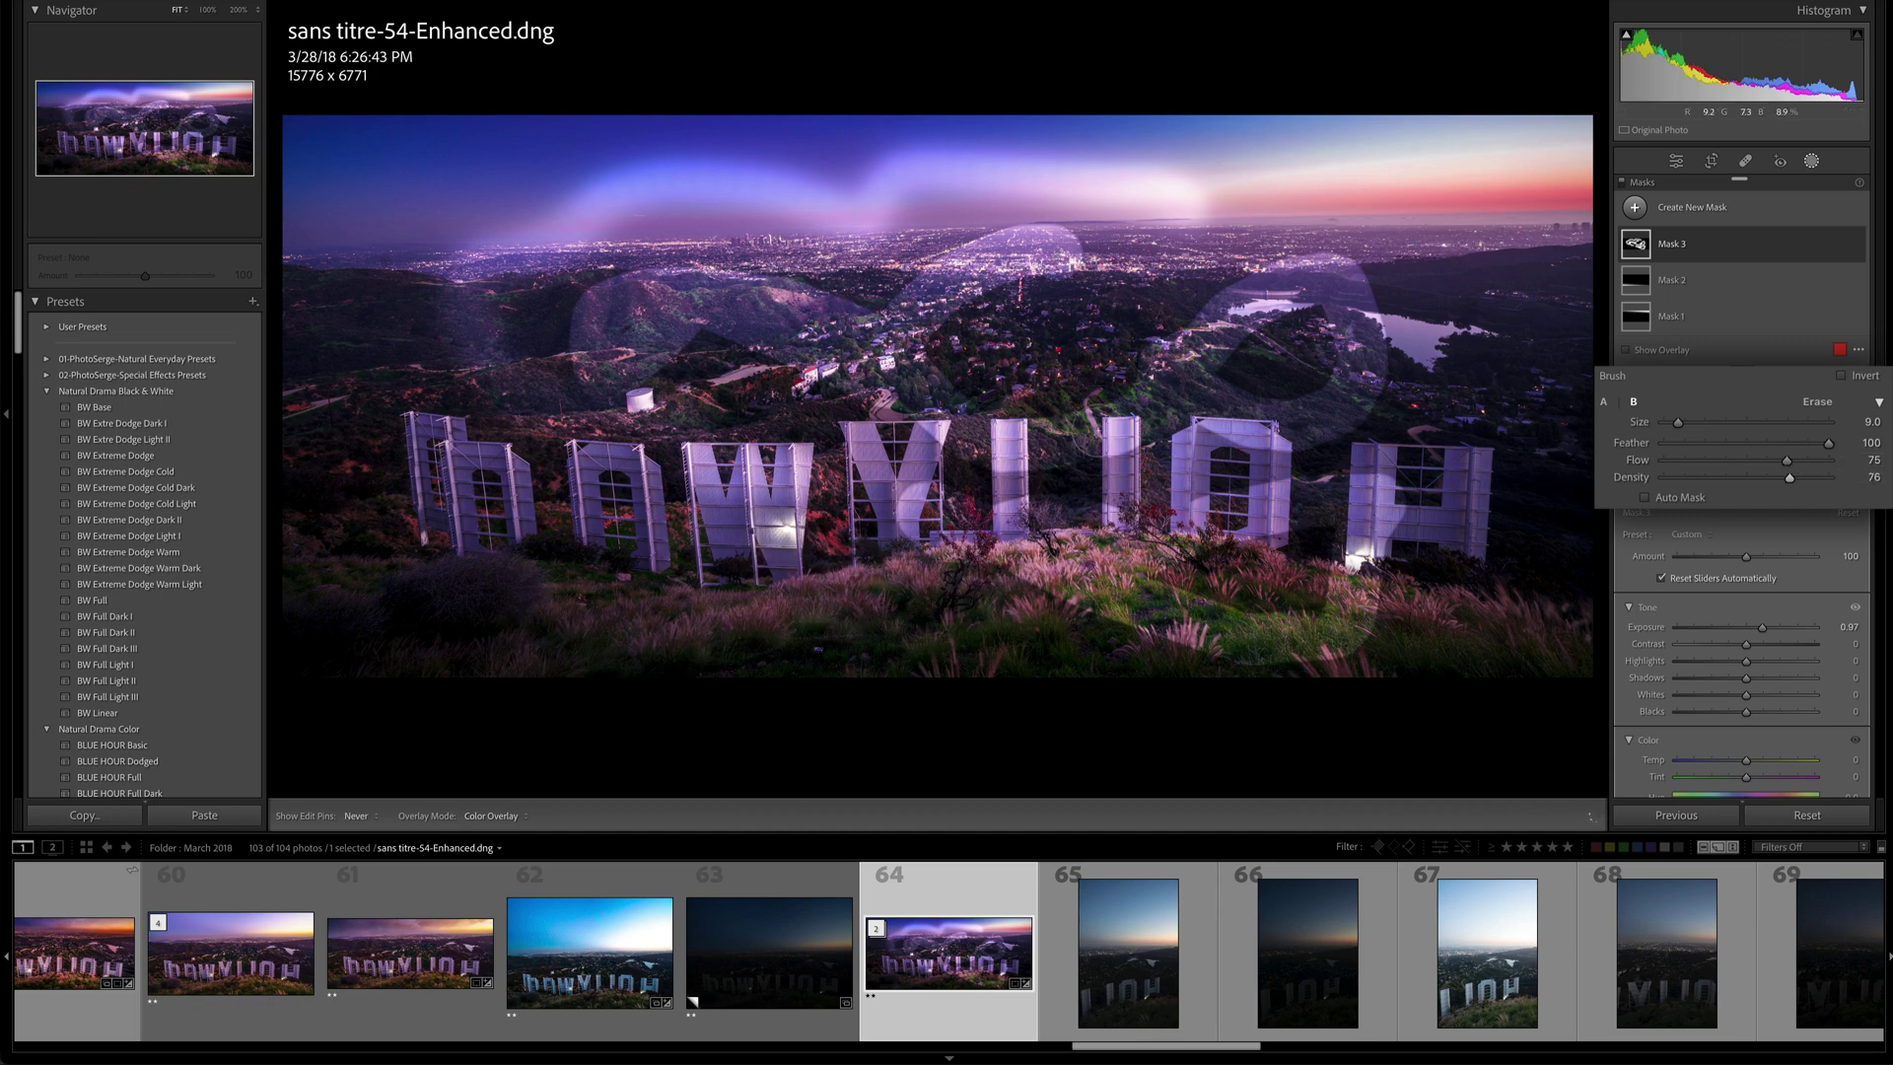
# Delete the old brushed mask and paint the glowing sky at Exposure +0.43.
pyautogui.press('Delete')
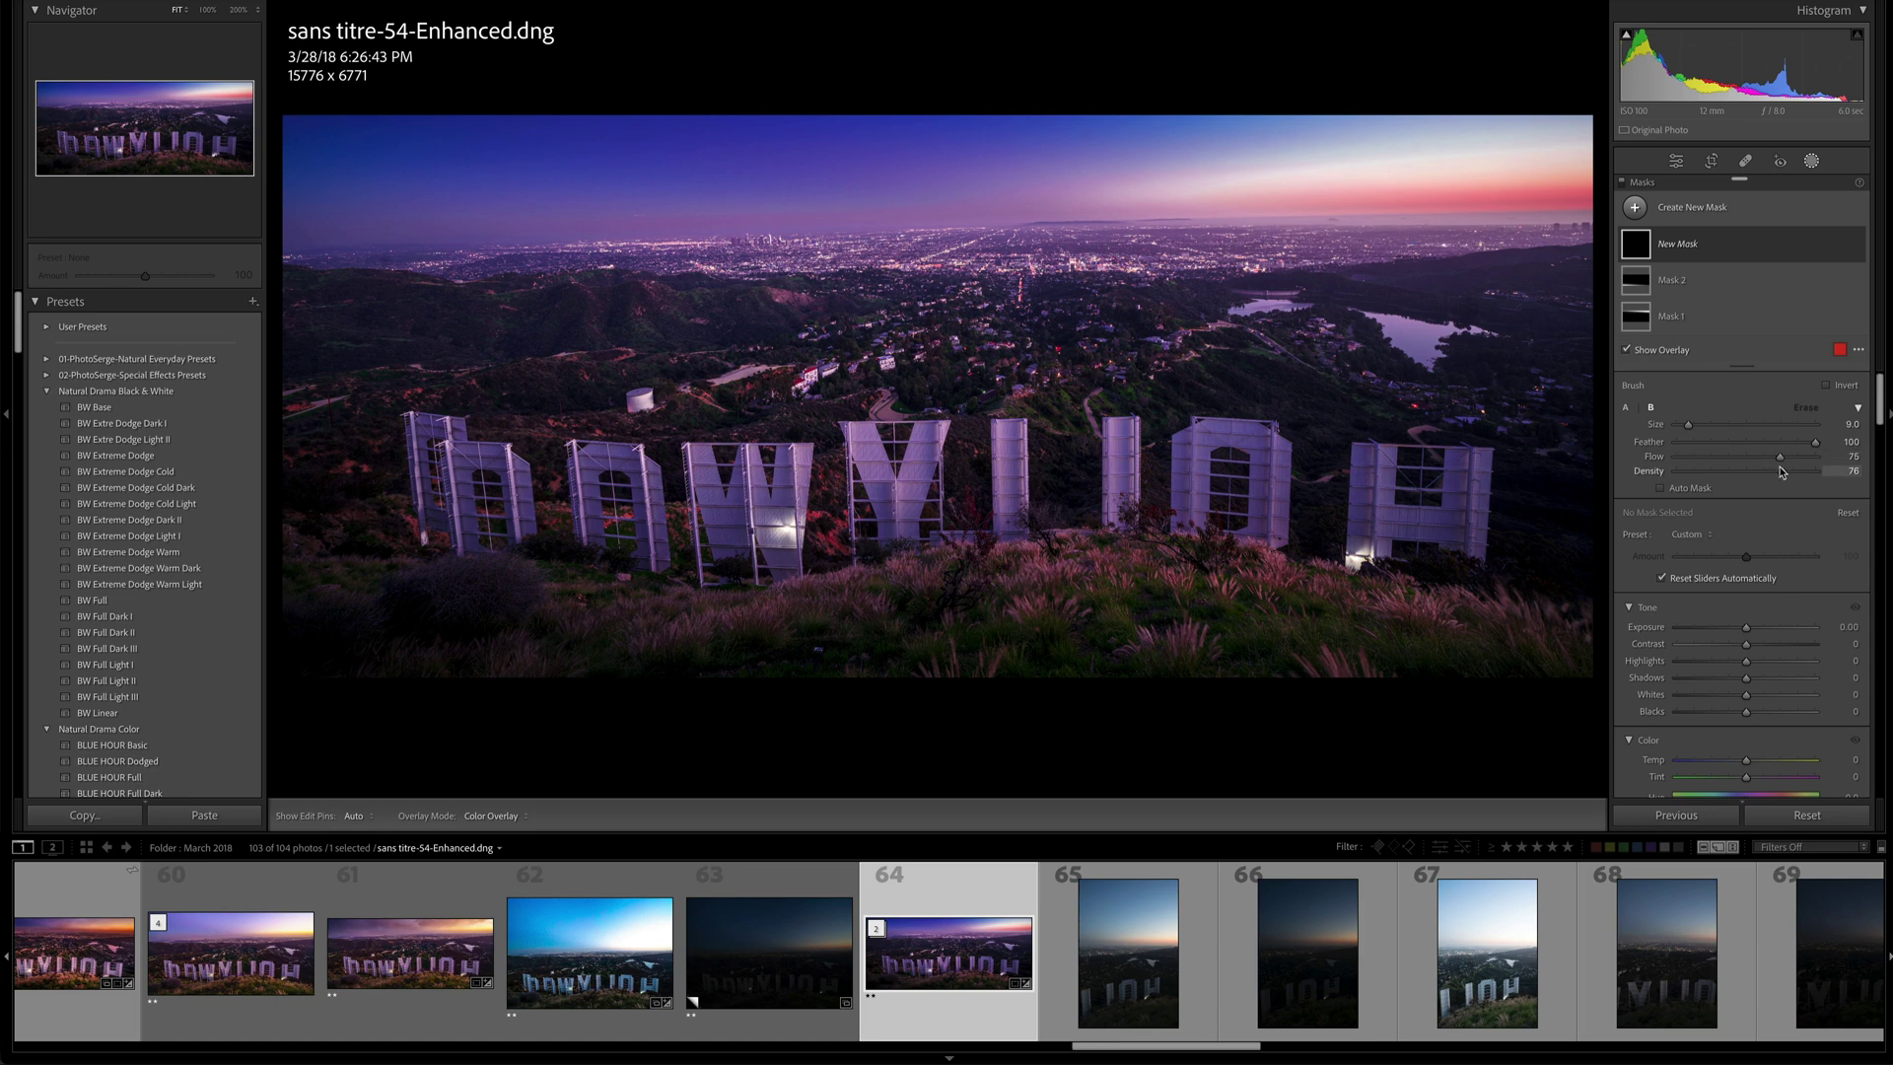
pyautogui.scroll(2, 967, 422)
pyautogui.scroll(1, 967, 422)
pyautogui.scroll(-1, 967, 422)
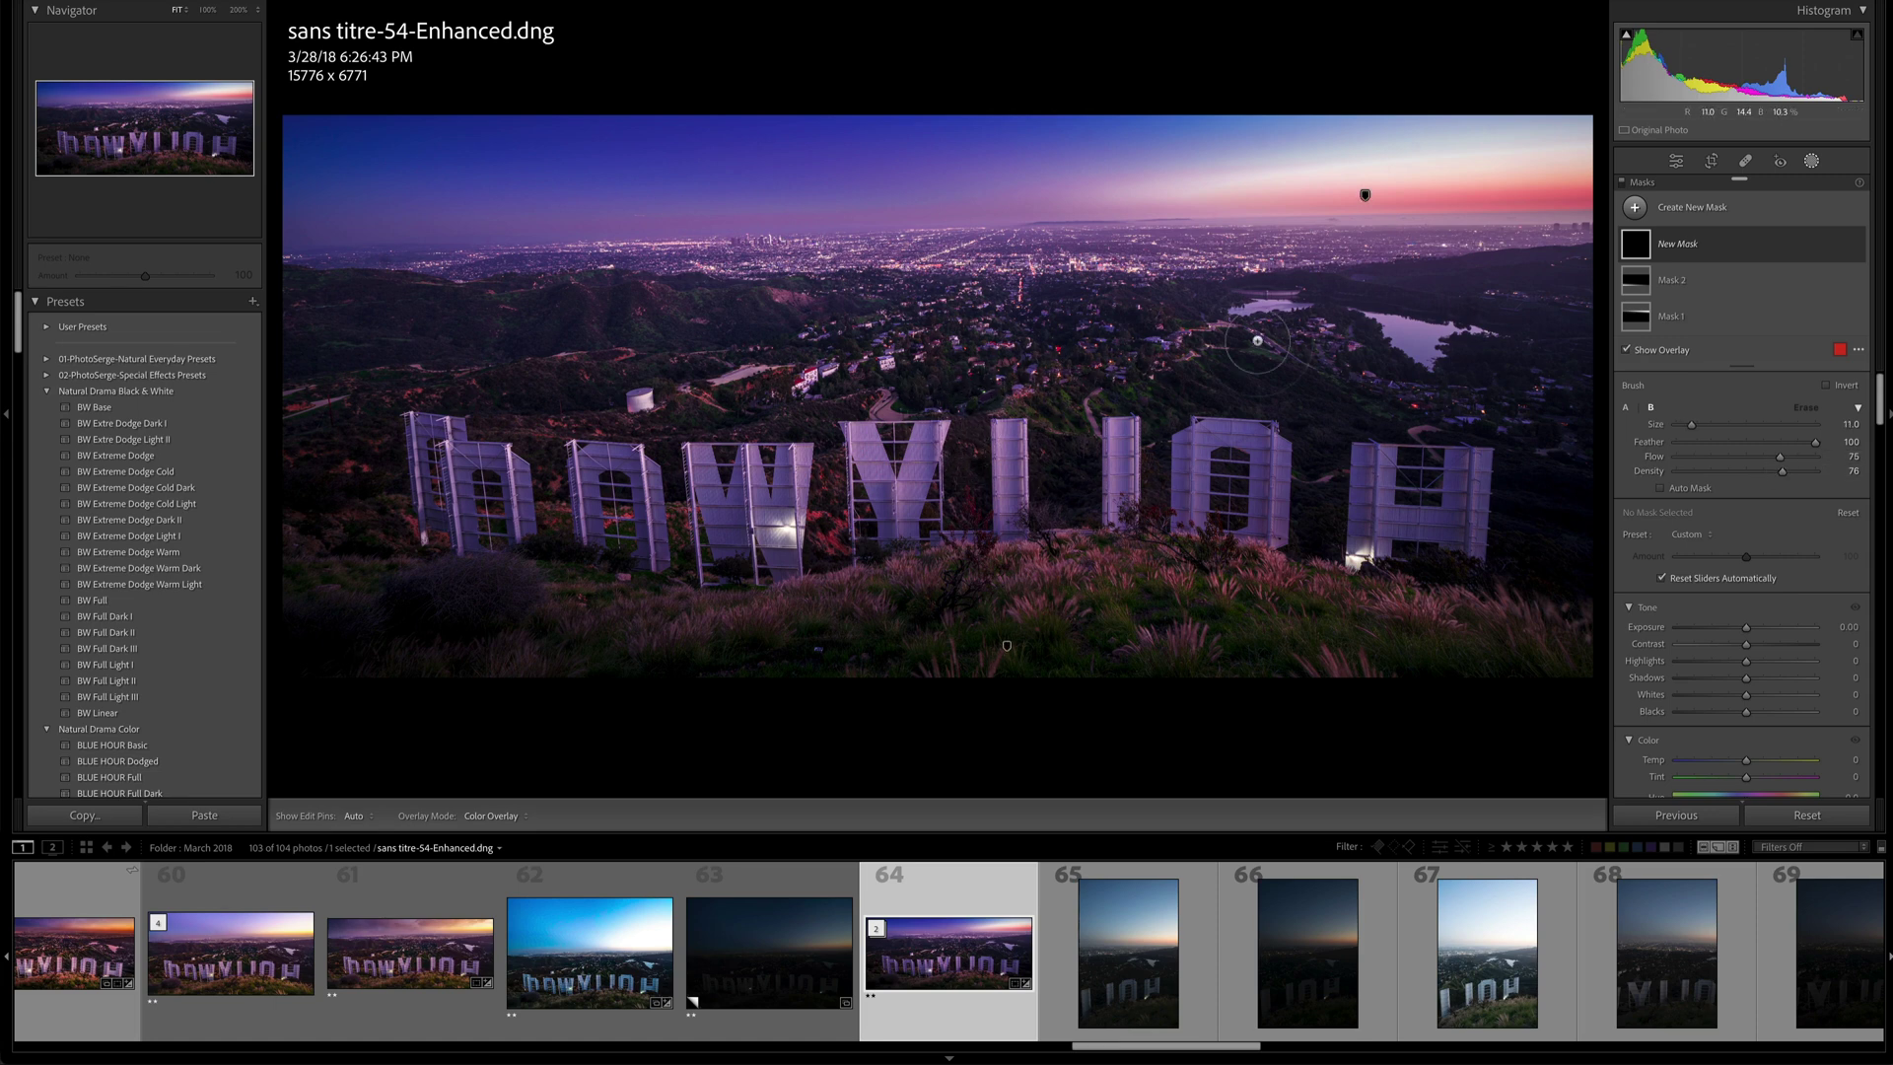
pyautogui.moveTo(1752, 632); pyautogui.dragTo(1754, 632)
pyautogui.scroll(-5, 1390, 345)
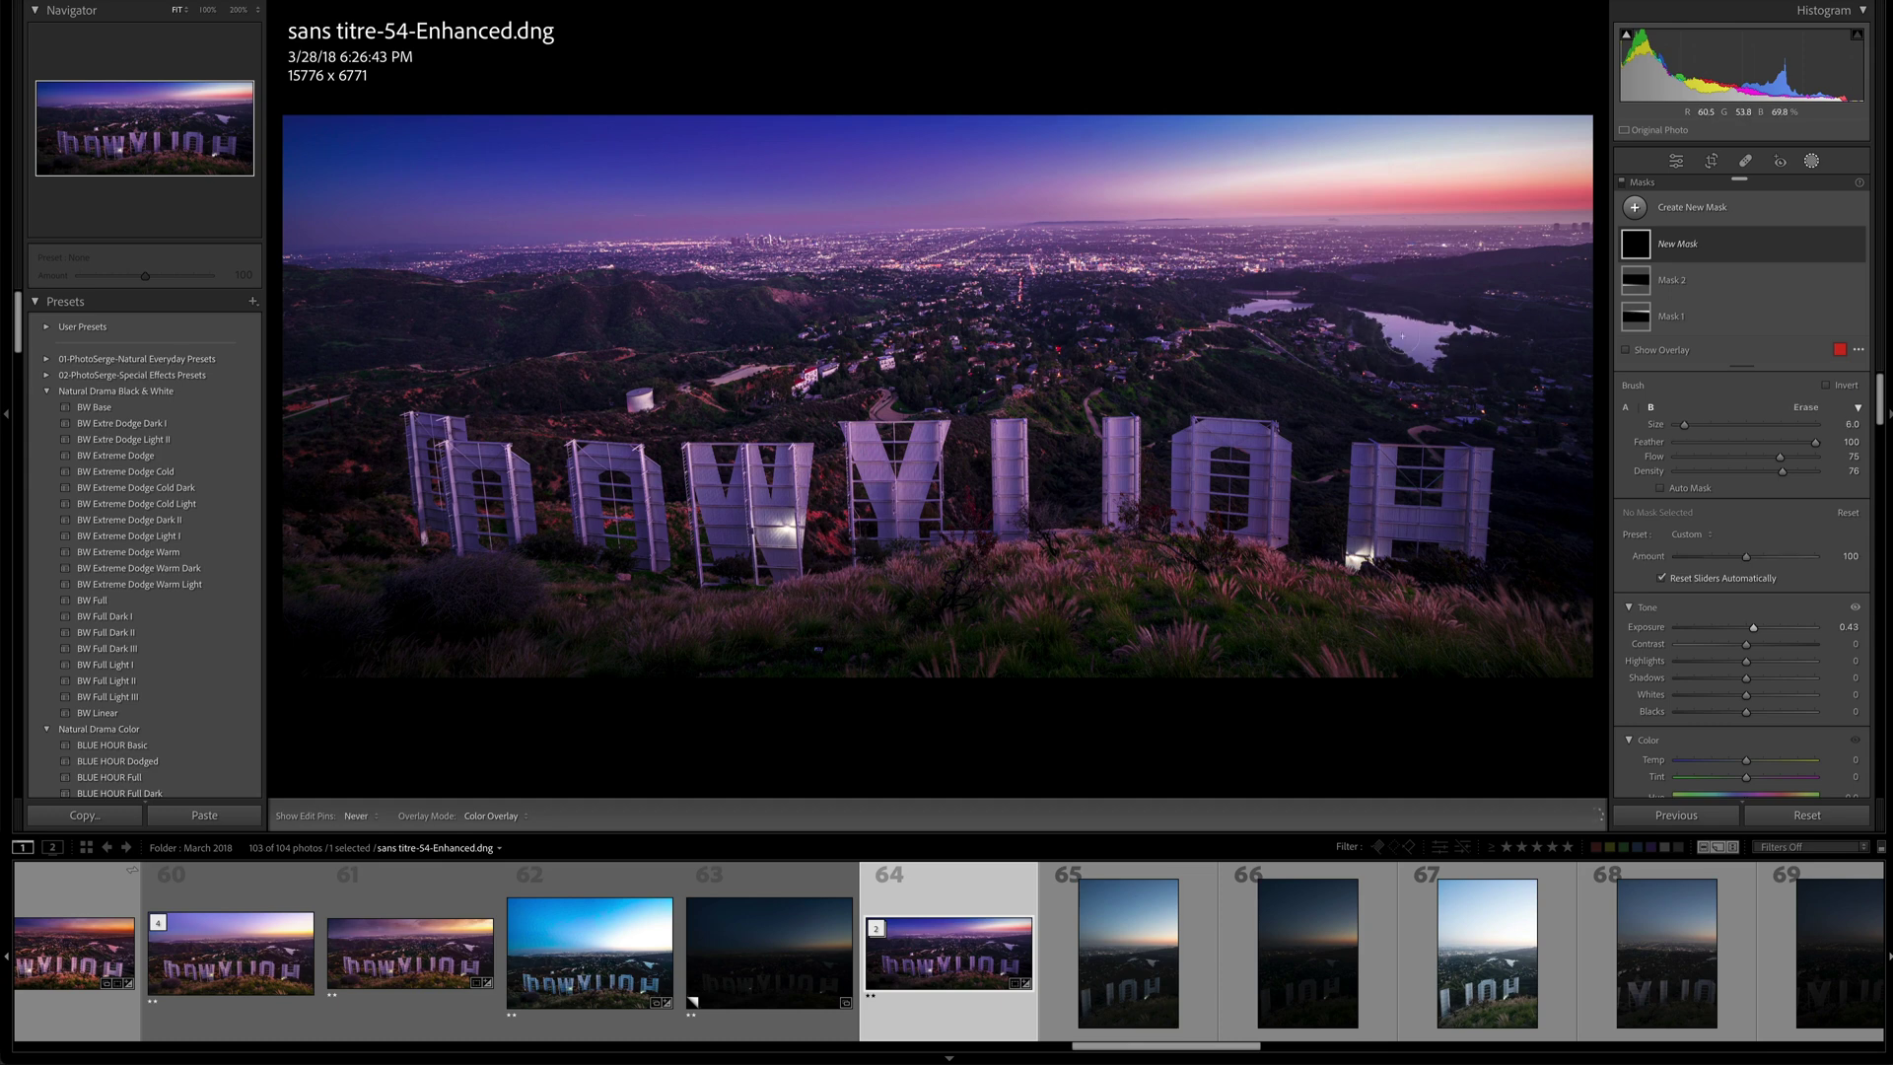
pyautogui.scroll(2, 1220, 304)
pyautogui.moveTo(1125, 341); pyautogui.dragTo(1166, 339)
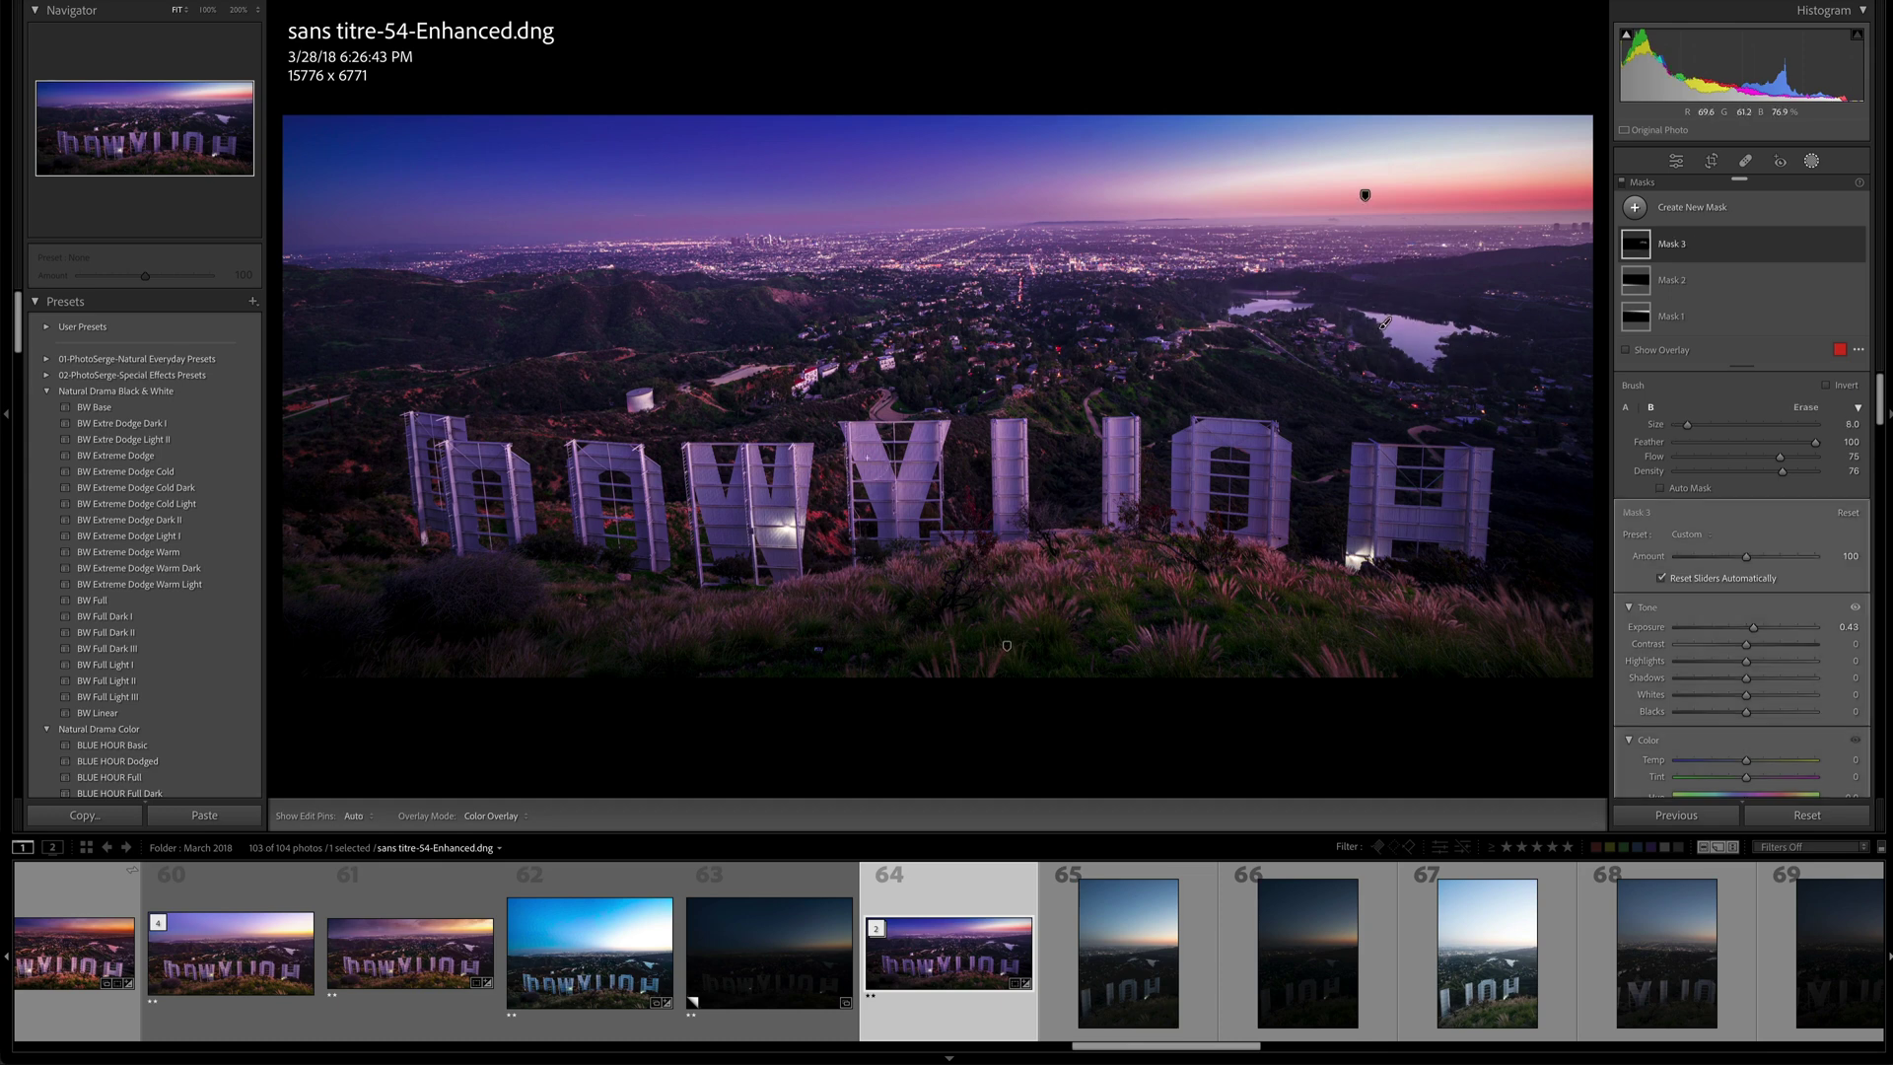
# Brush a new mask over the HOLLYWOOD letters and raise its Exposure to +1.31.
pyautogui.click(1642, 220)
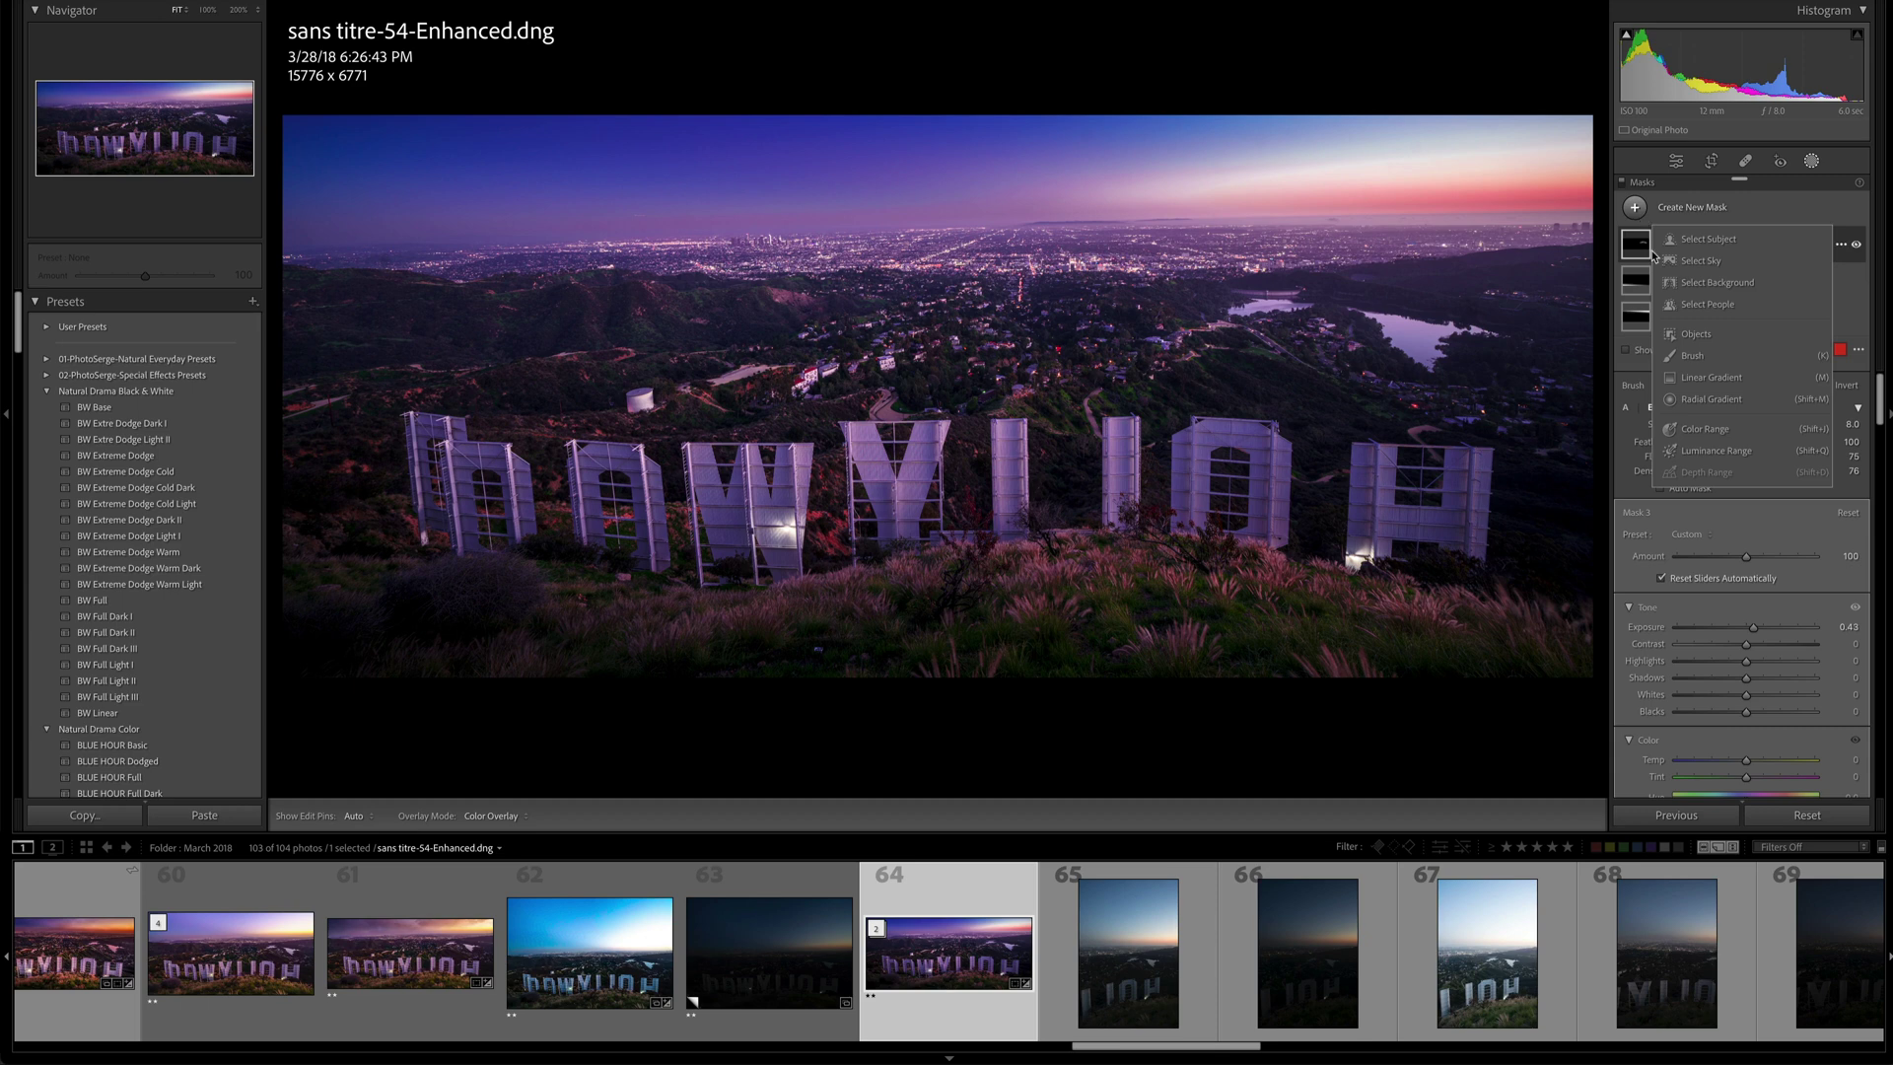
pyautogui.click(1688, 335)
pyautogui.moveTo(1419, 512); pyautogui.dragTo(1483, 509)
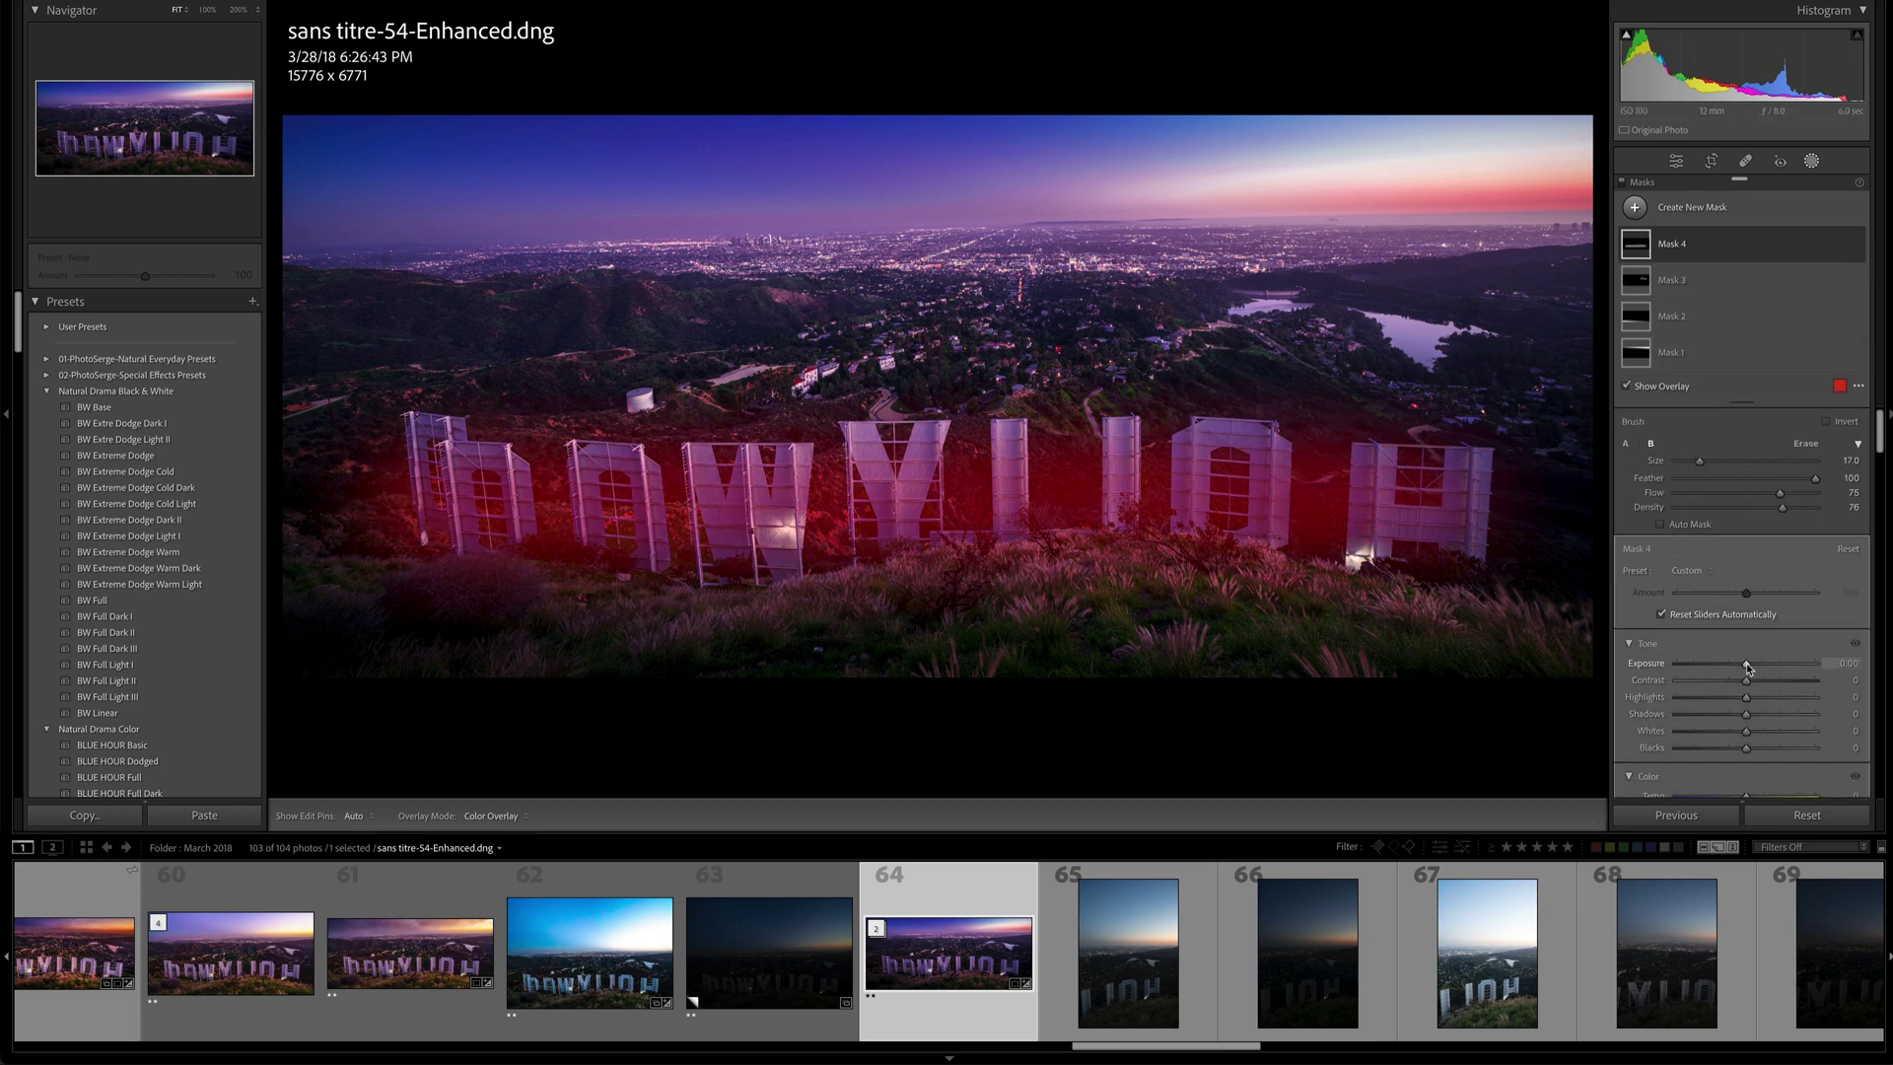
pyautogui.moveTo(1745, 662); pyautogui.dragTo(1770, 665)
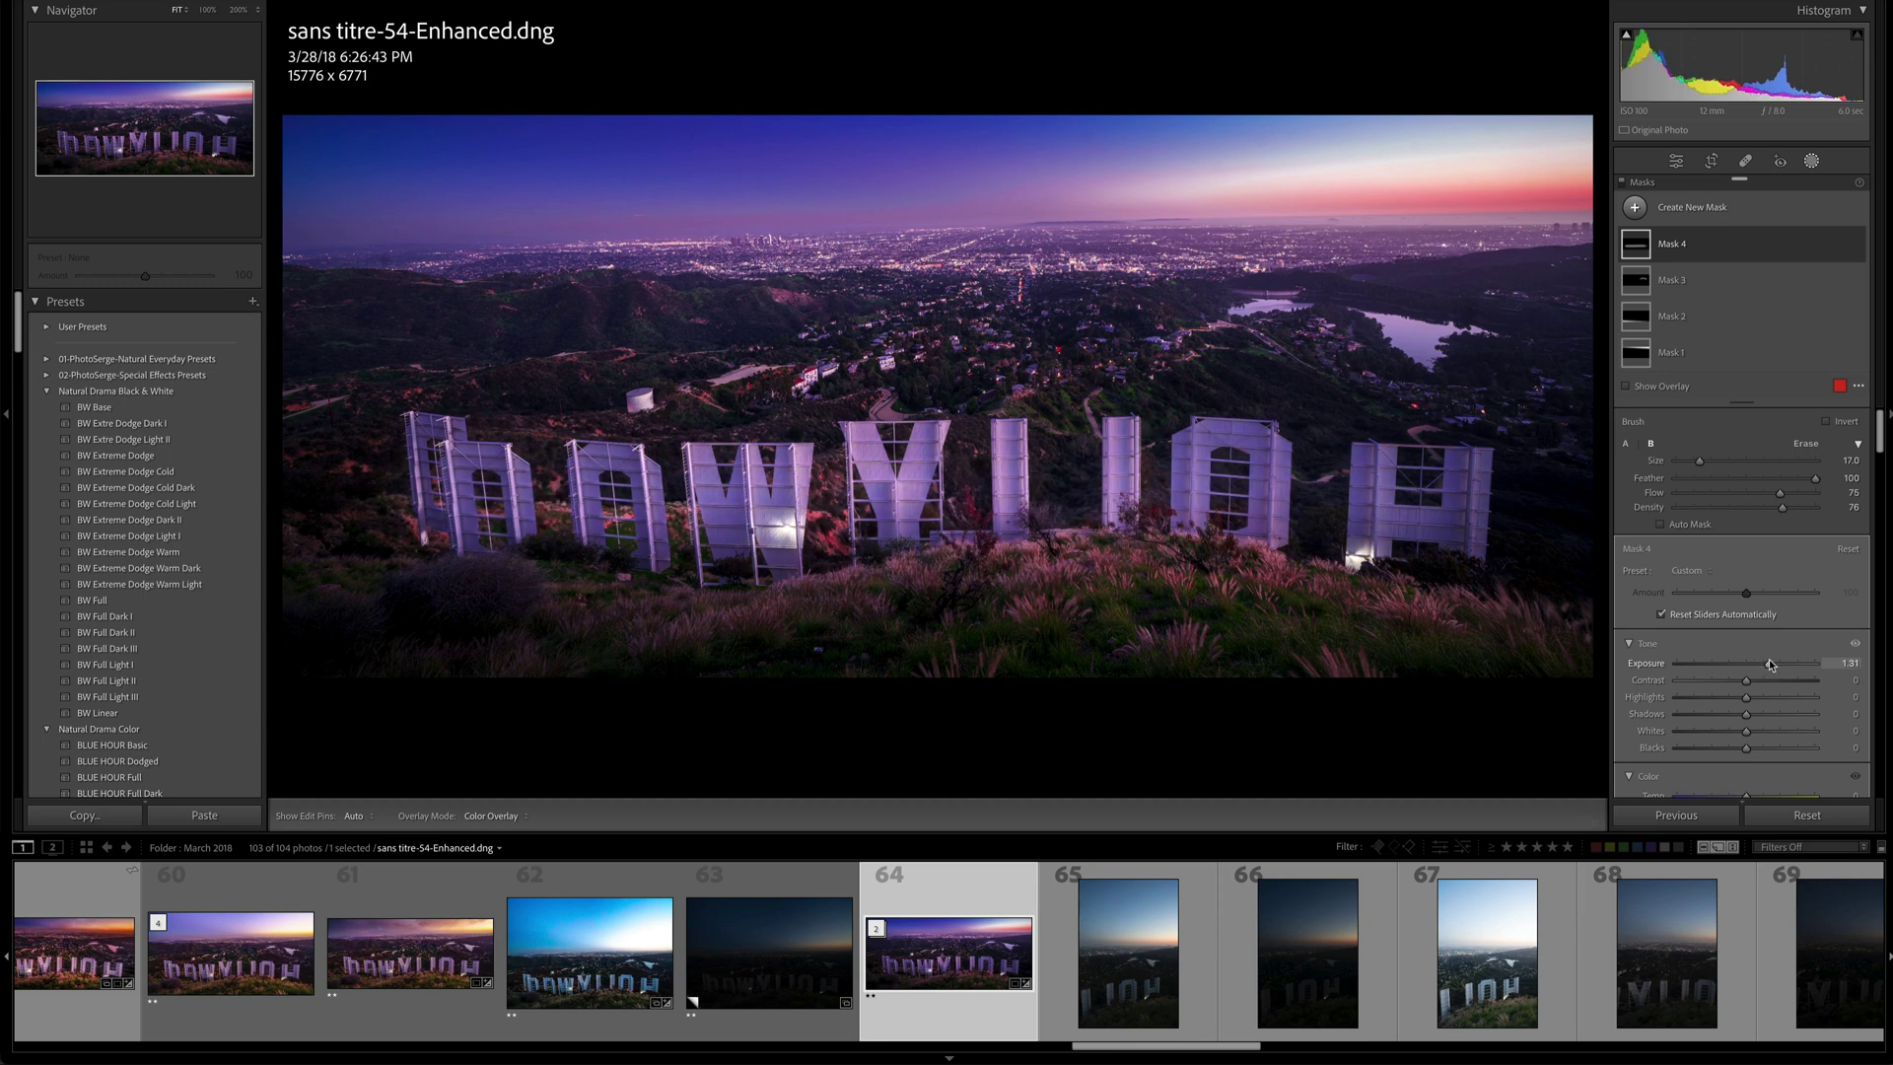
# Warm the letters mask's Temp, then set global Vibrance +19 and Saturation +13.
pyautogui.scroll(-2, 1751, 591)
pyautogui.scroll(-2, 1751, 611)
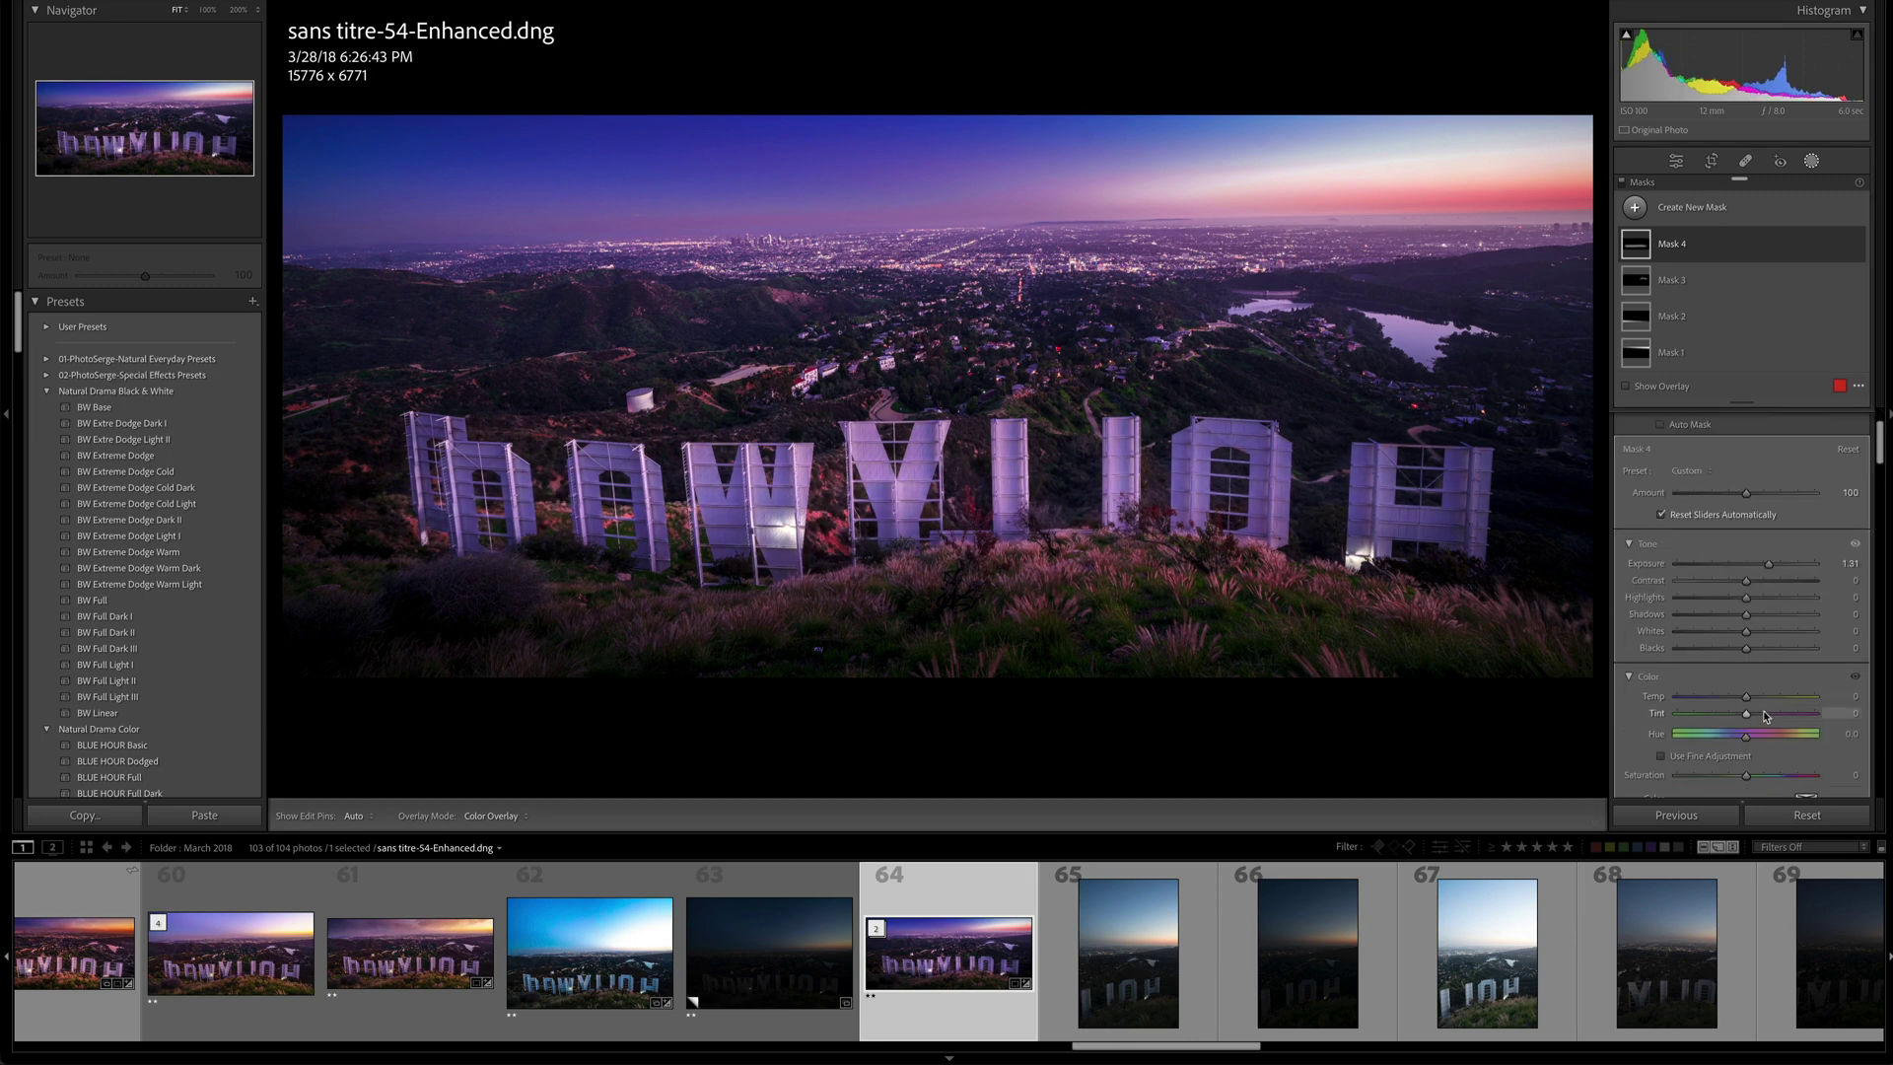
pyautogui.moveTo(1746, 696)
pyautogui.mouseDown()
pyautogui.moveTo(1777, 696)
pyautogui.moveTo(1761, 706)
pyautogui.mouseUp()
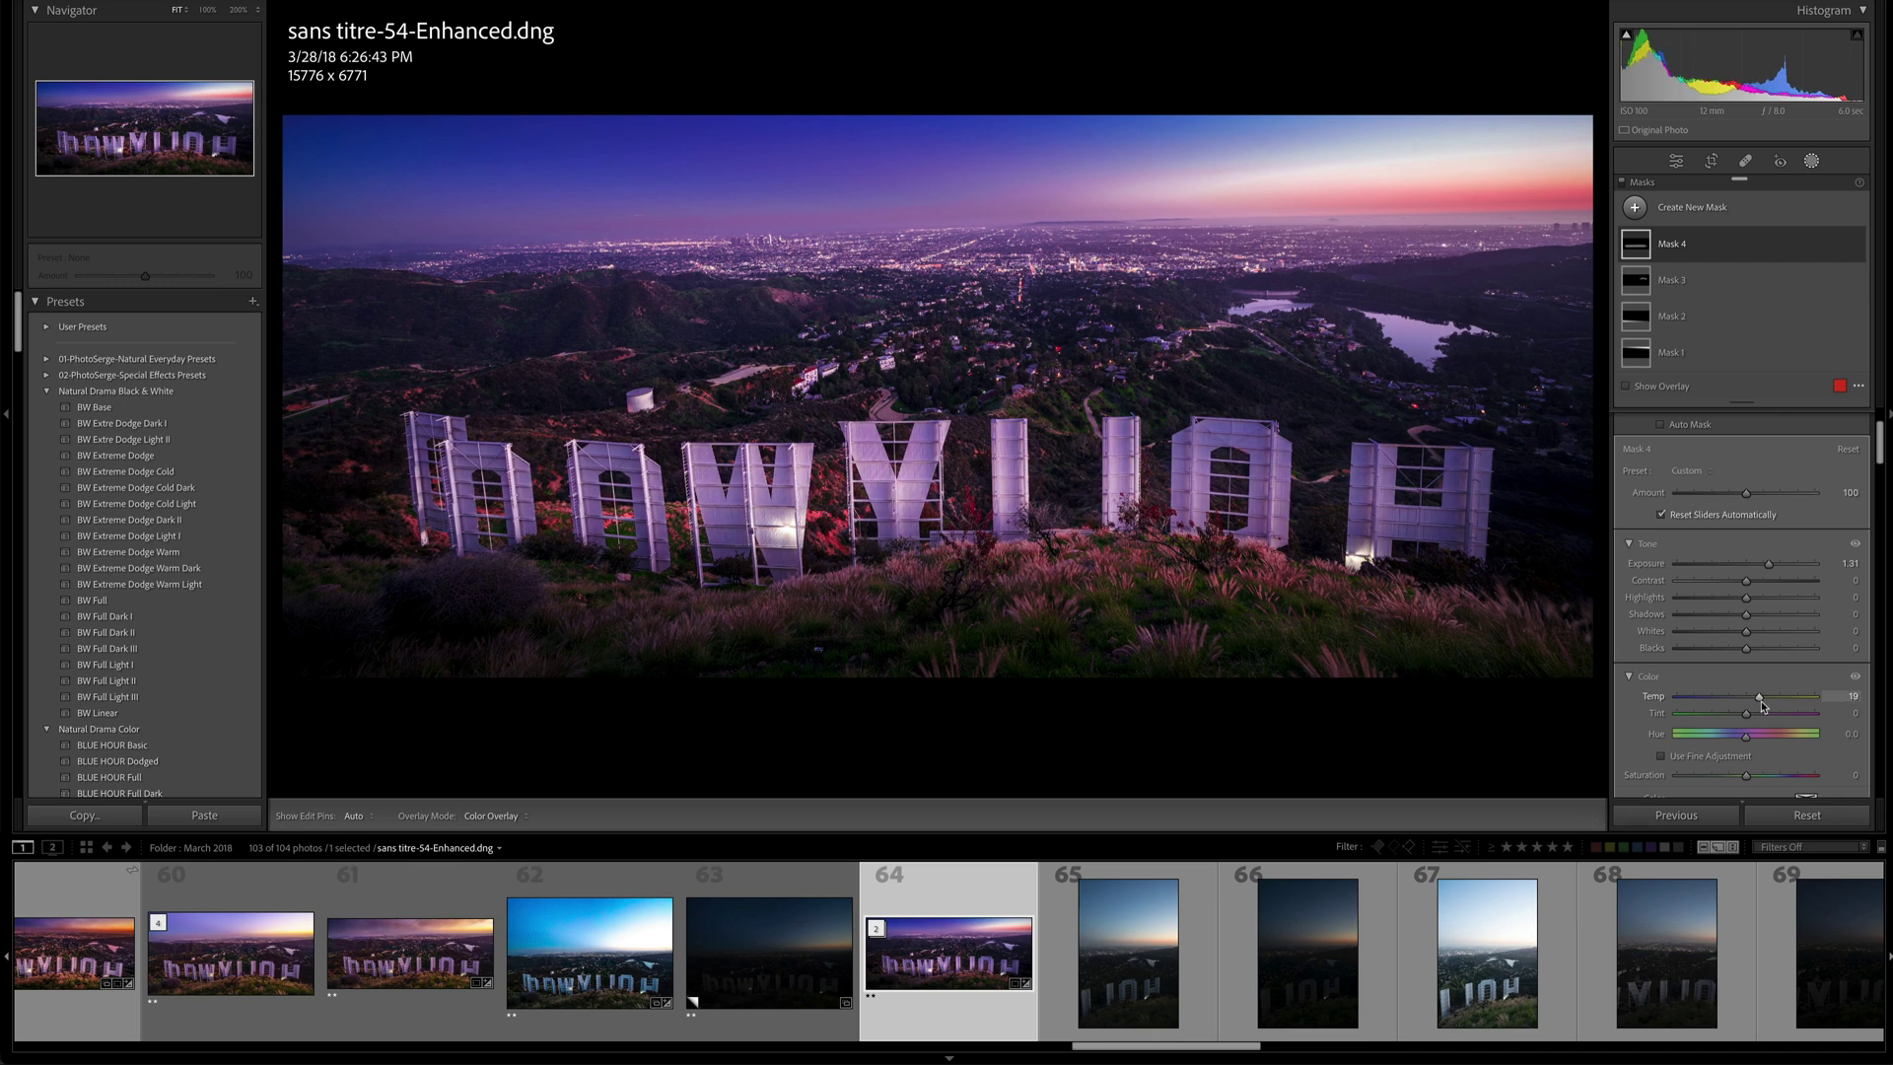
pyautogui.click(1675, 160)
pyautogui.moveTo(1744, 426); pyautogui.dragTo(1755, 442)
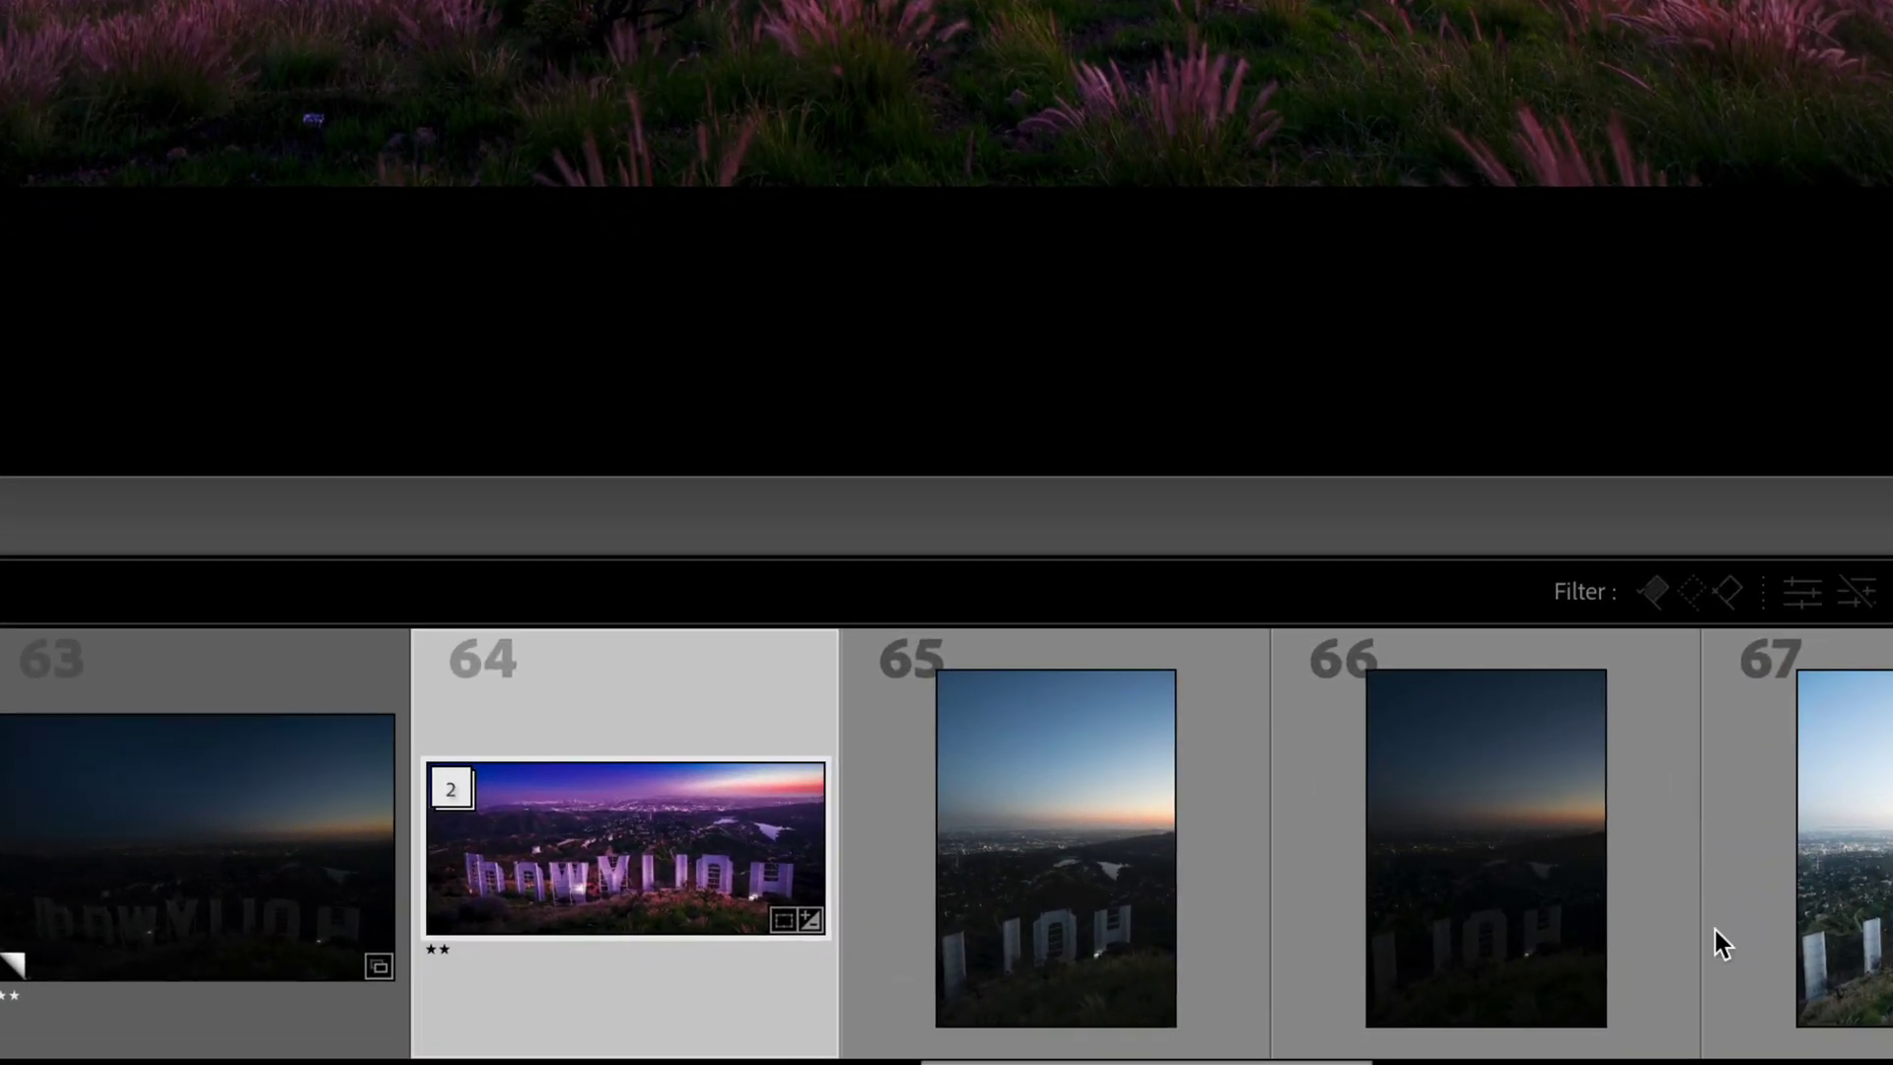
# Send the edited Hollywood photo to Photoshop 2023 and move the Layers panel aside.
pyautogui.rightClick(590, 696)
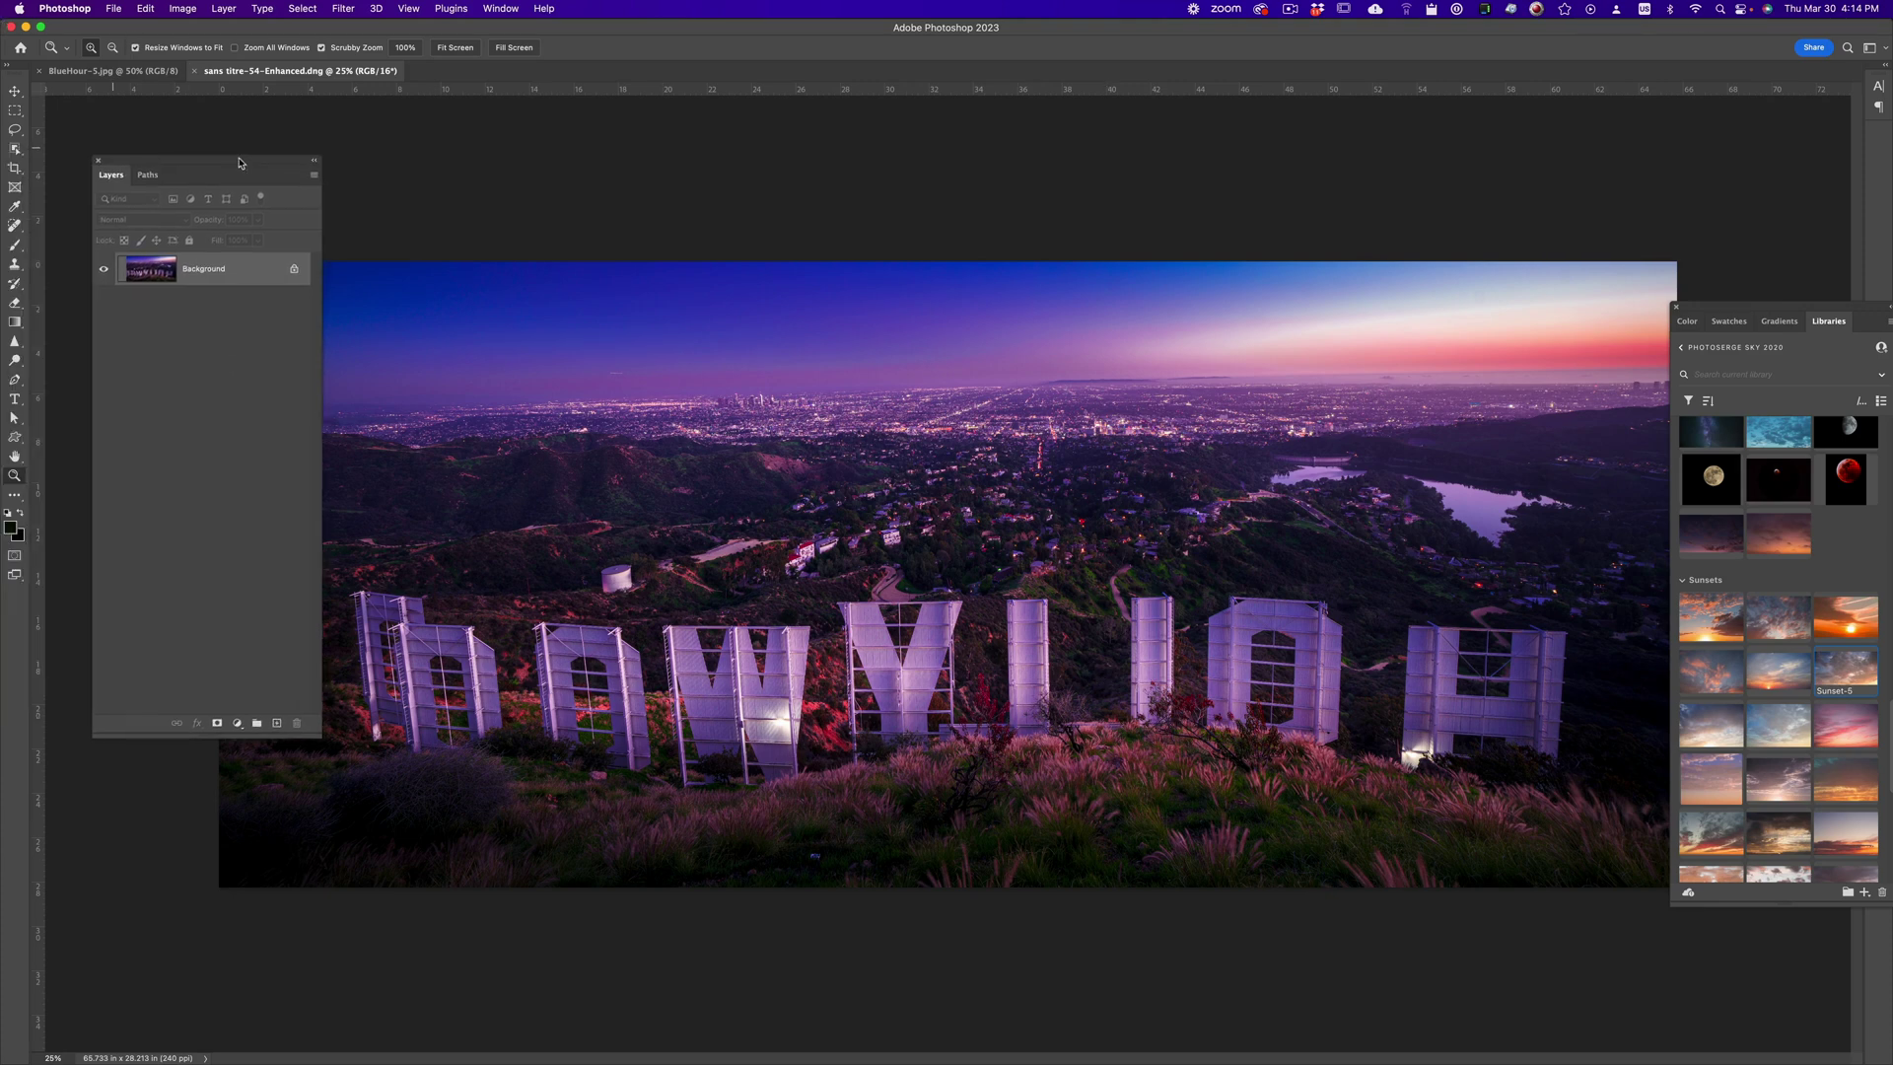
pyautogui.moveTo(238, 163); pyautogui.dragTo(207, 187)
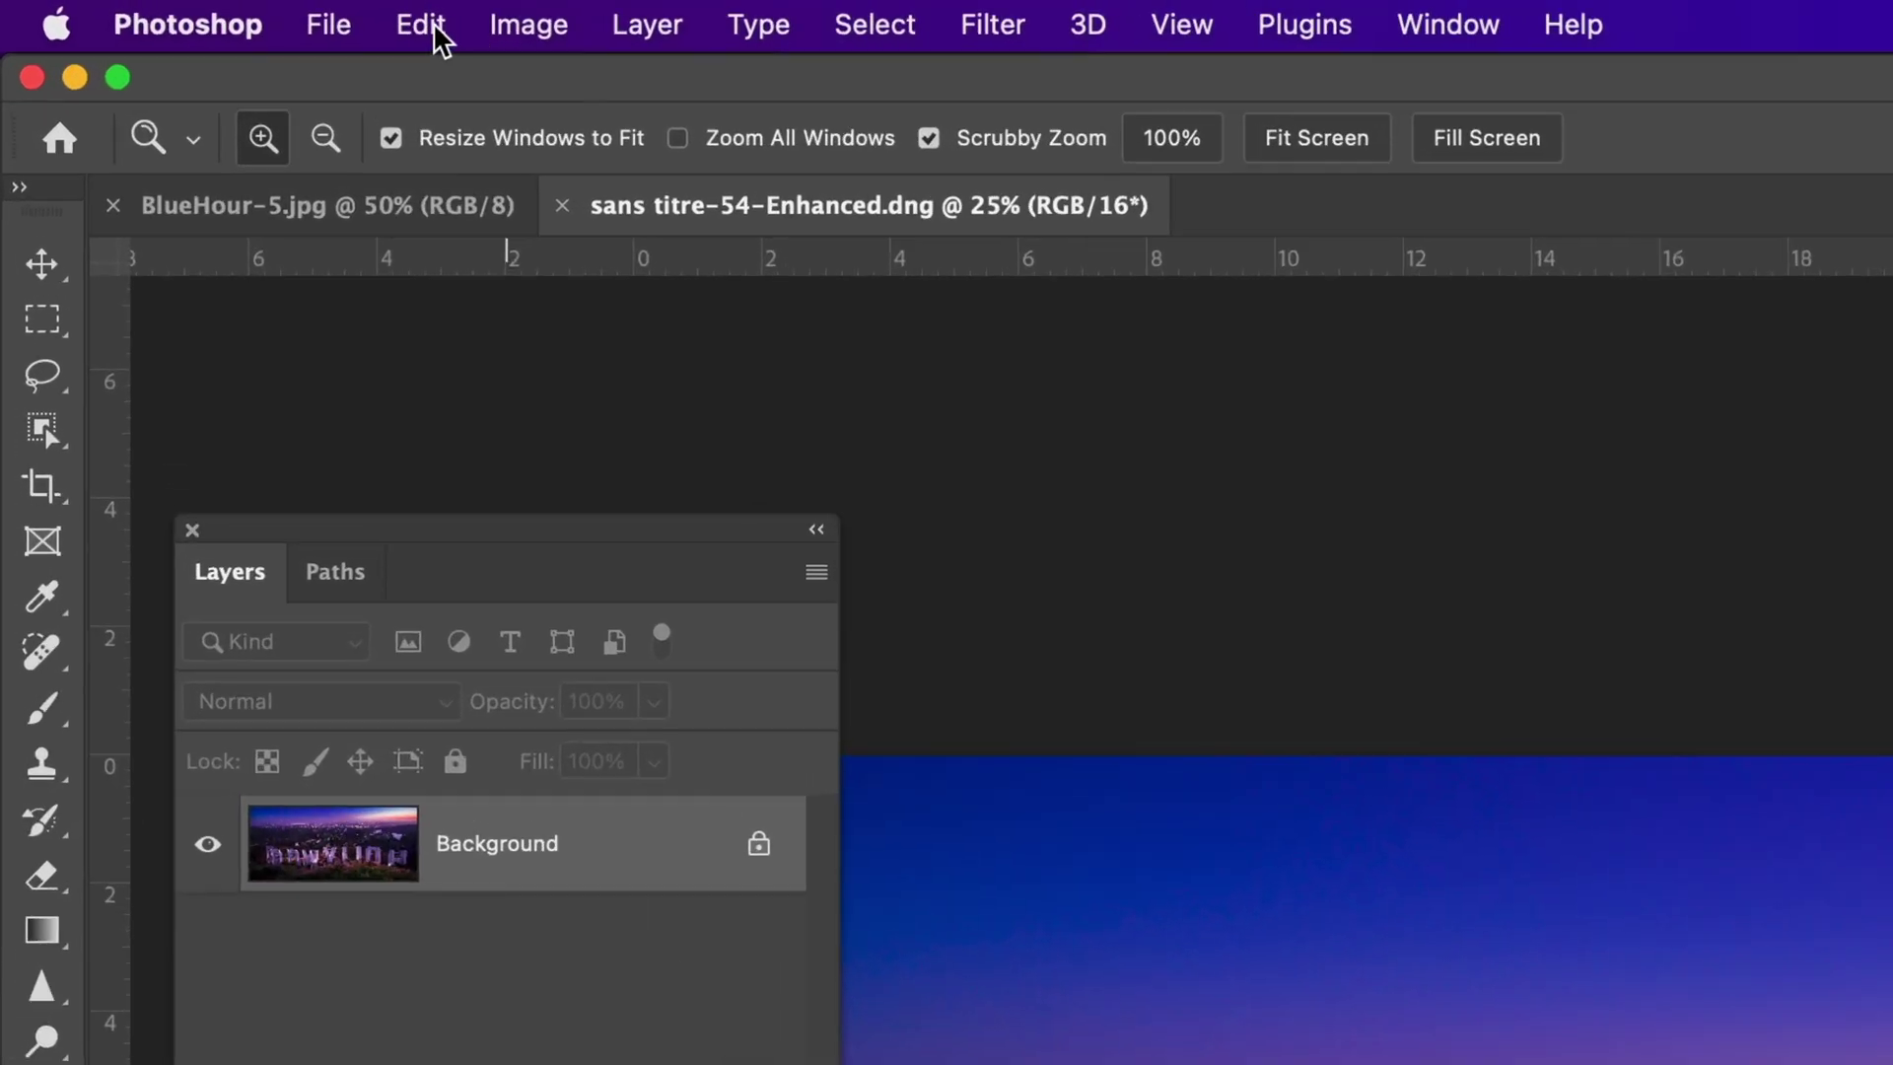
pyautogui.click(145, 7)
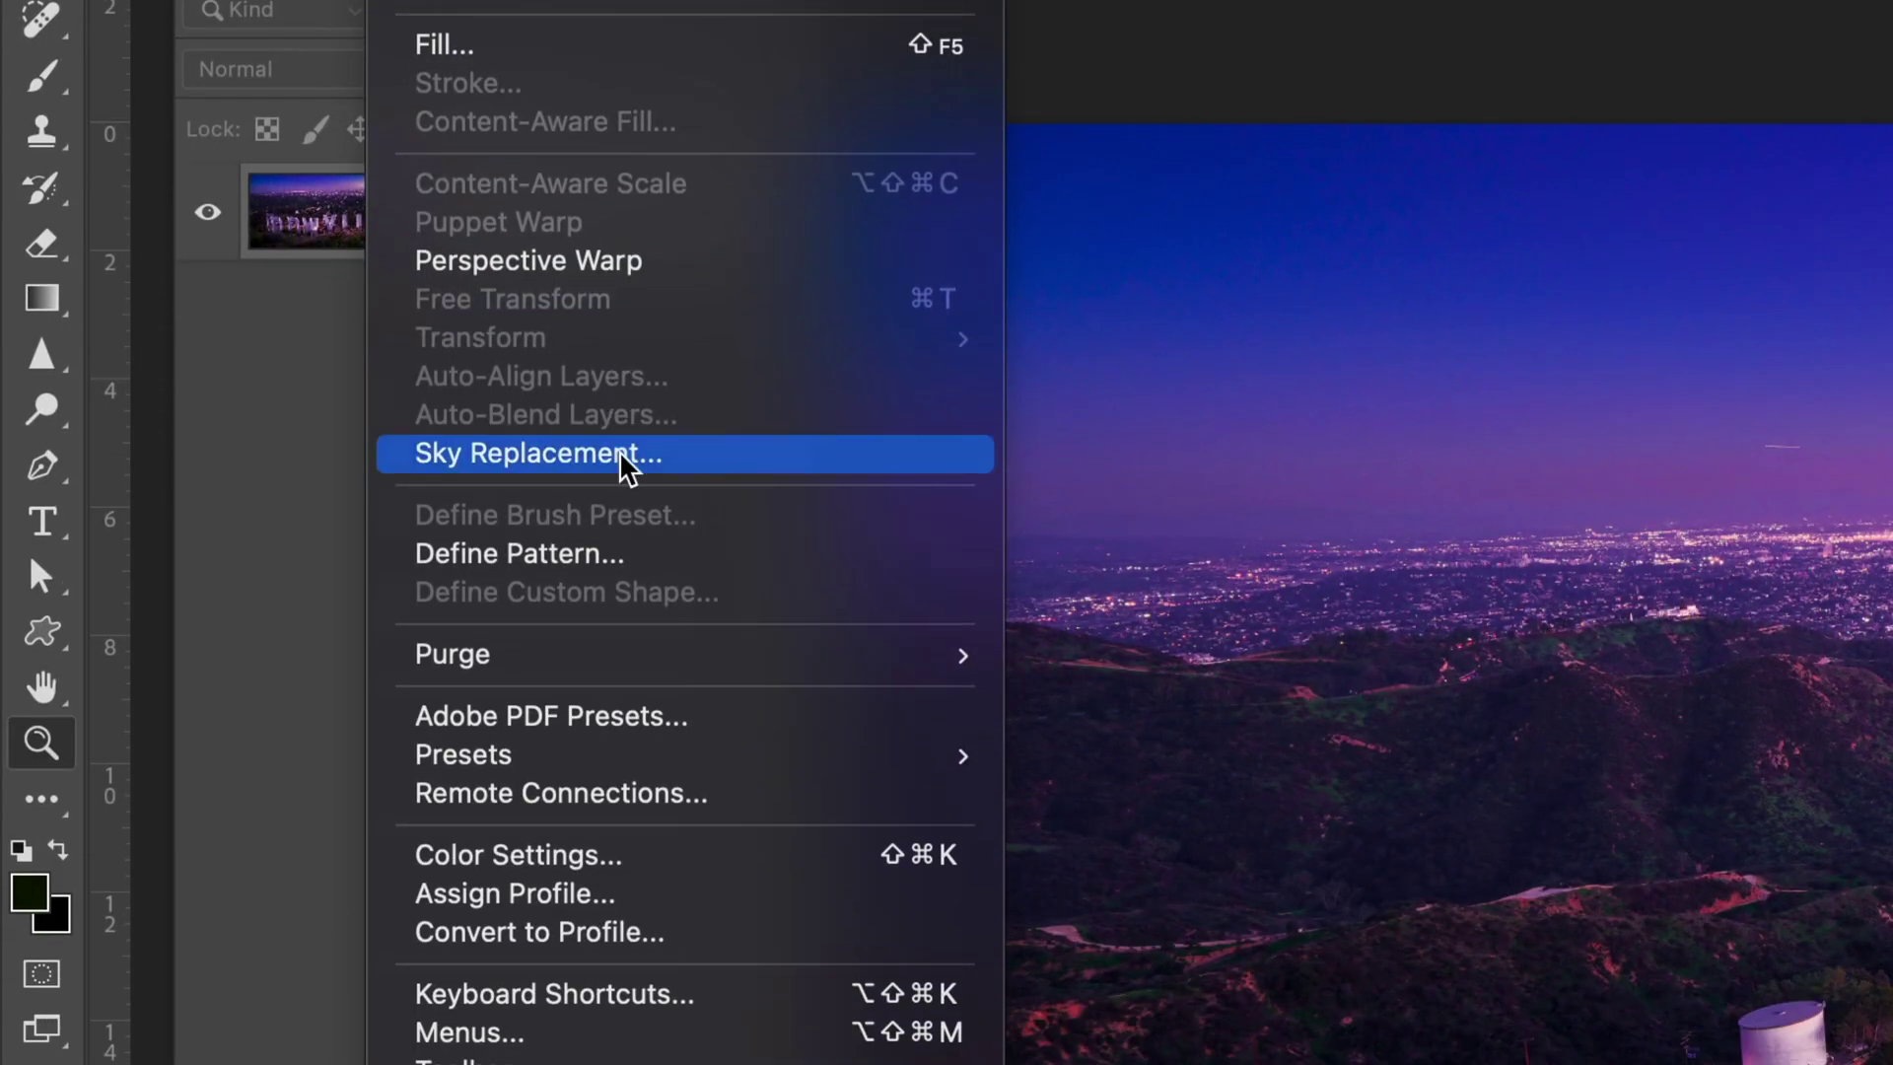
pyautogui.click(620, 456)
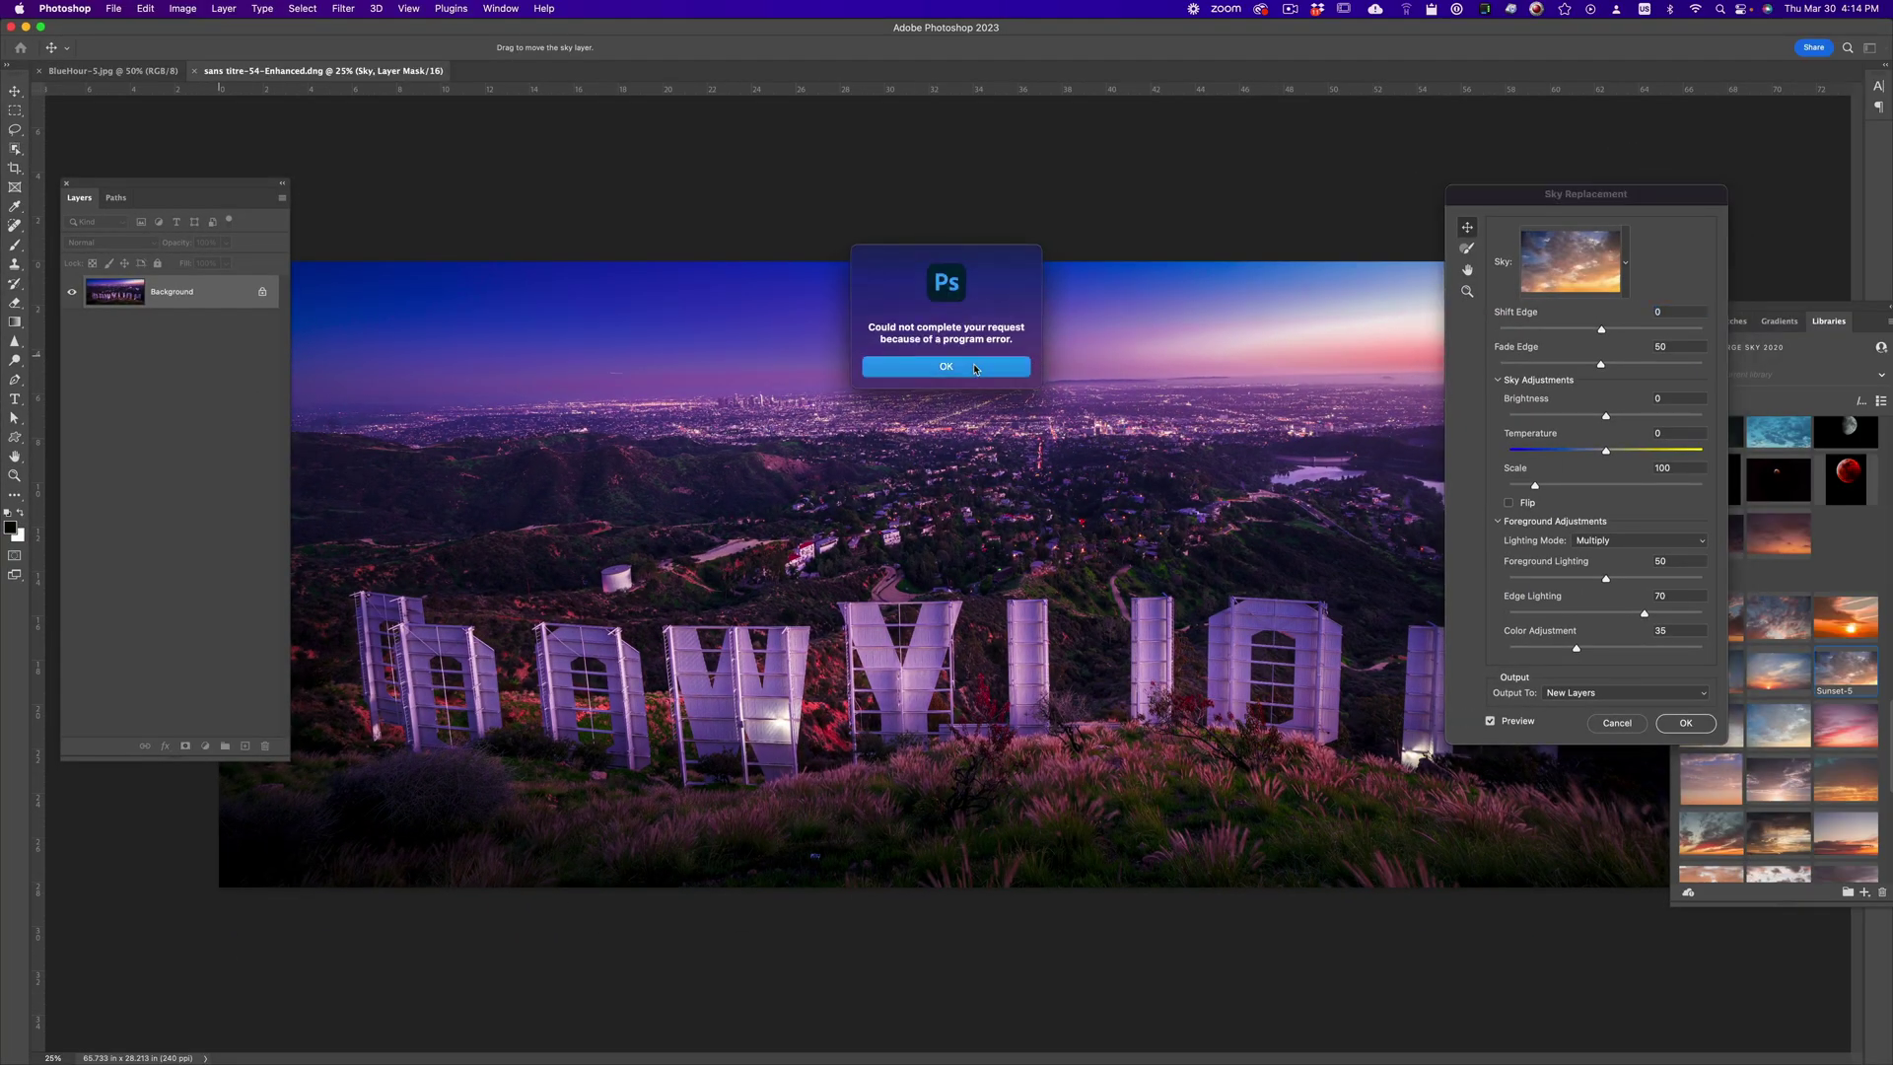
pyautogui.click(1021, 366)
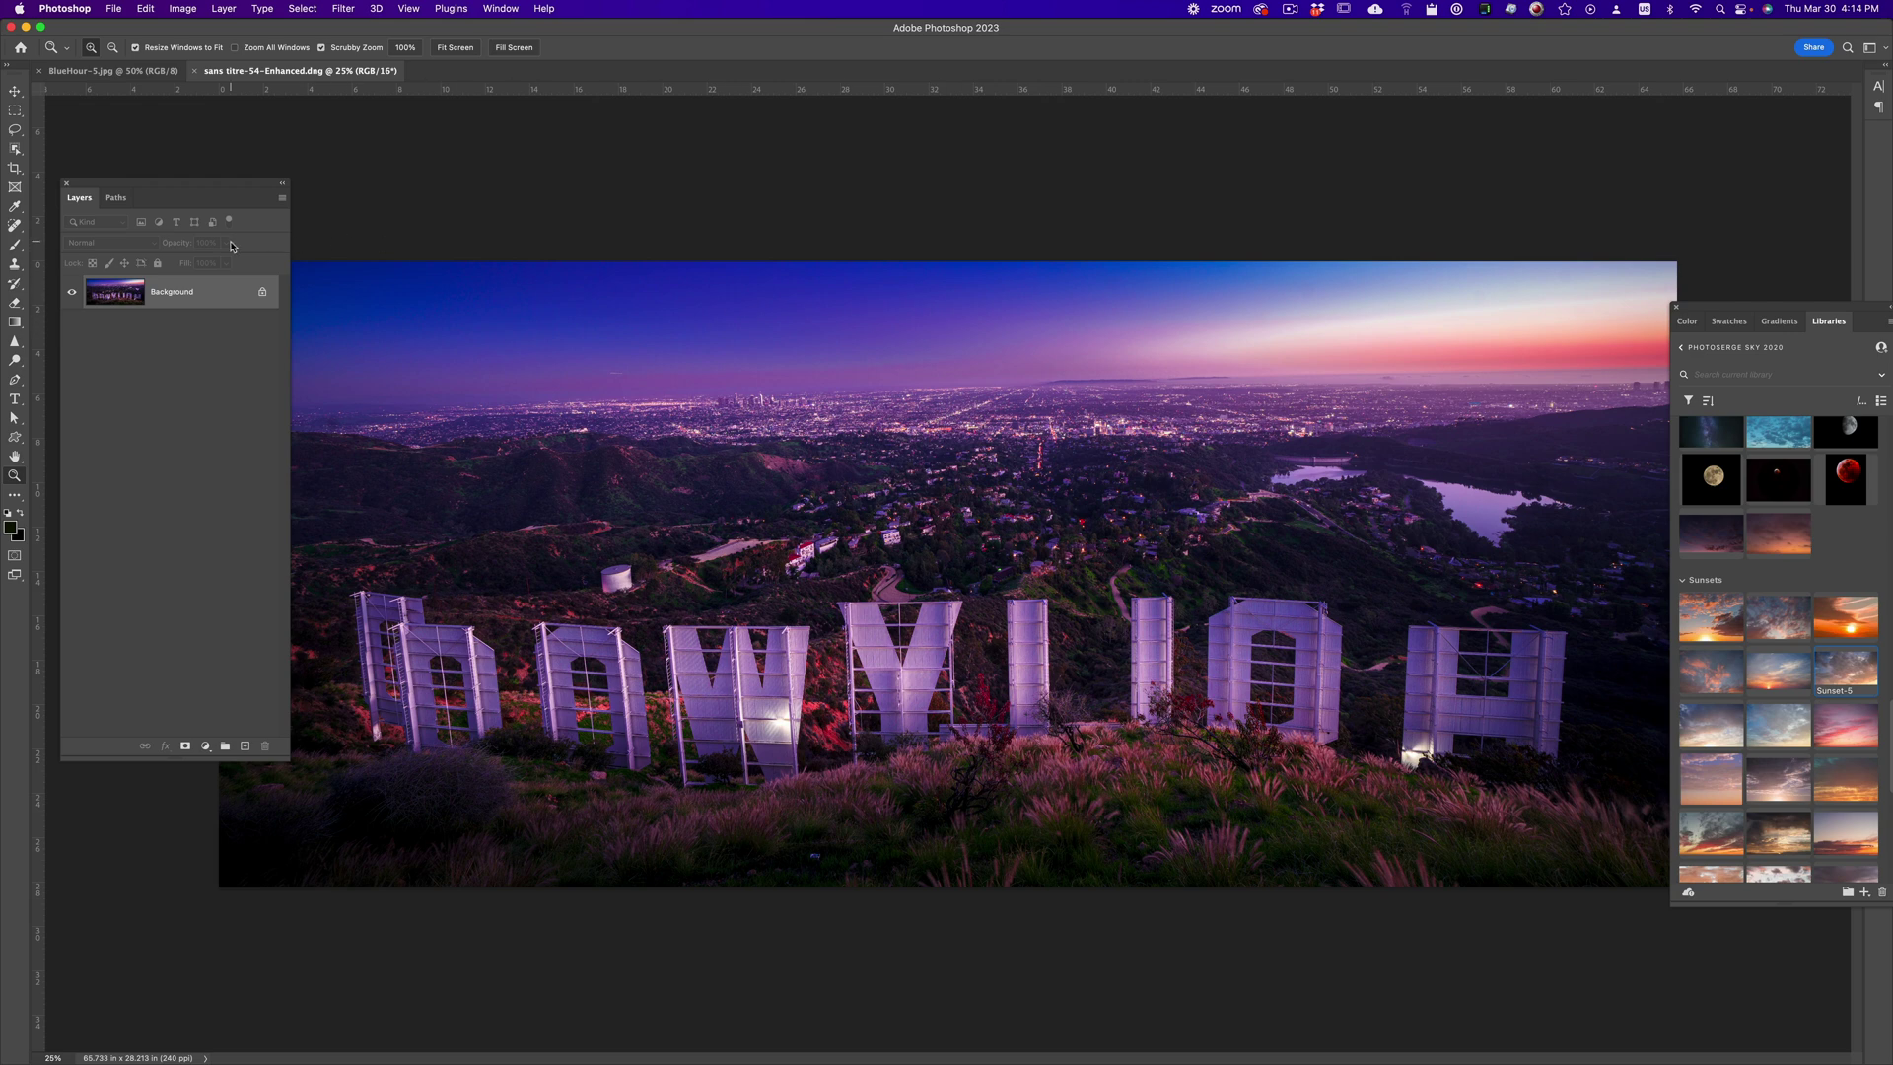
pyautogui.click(143, 9)
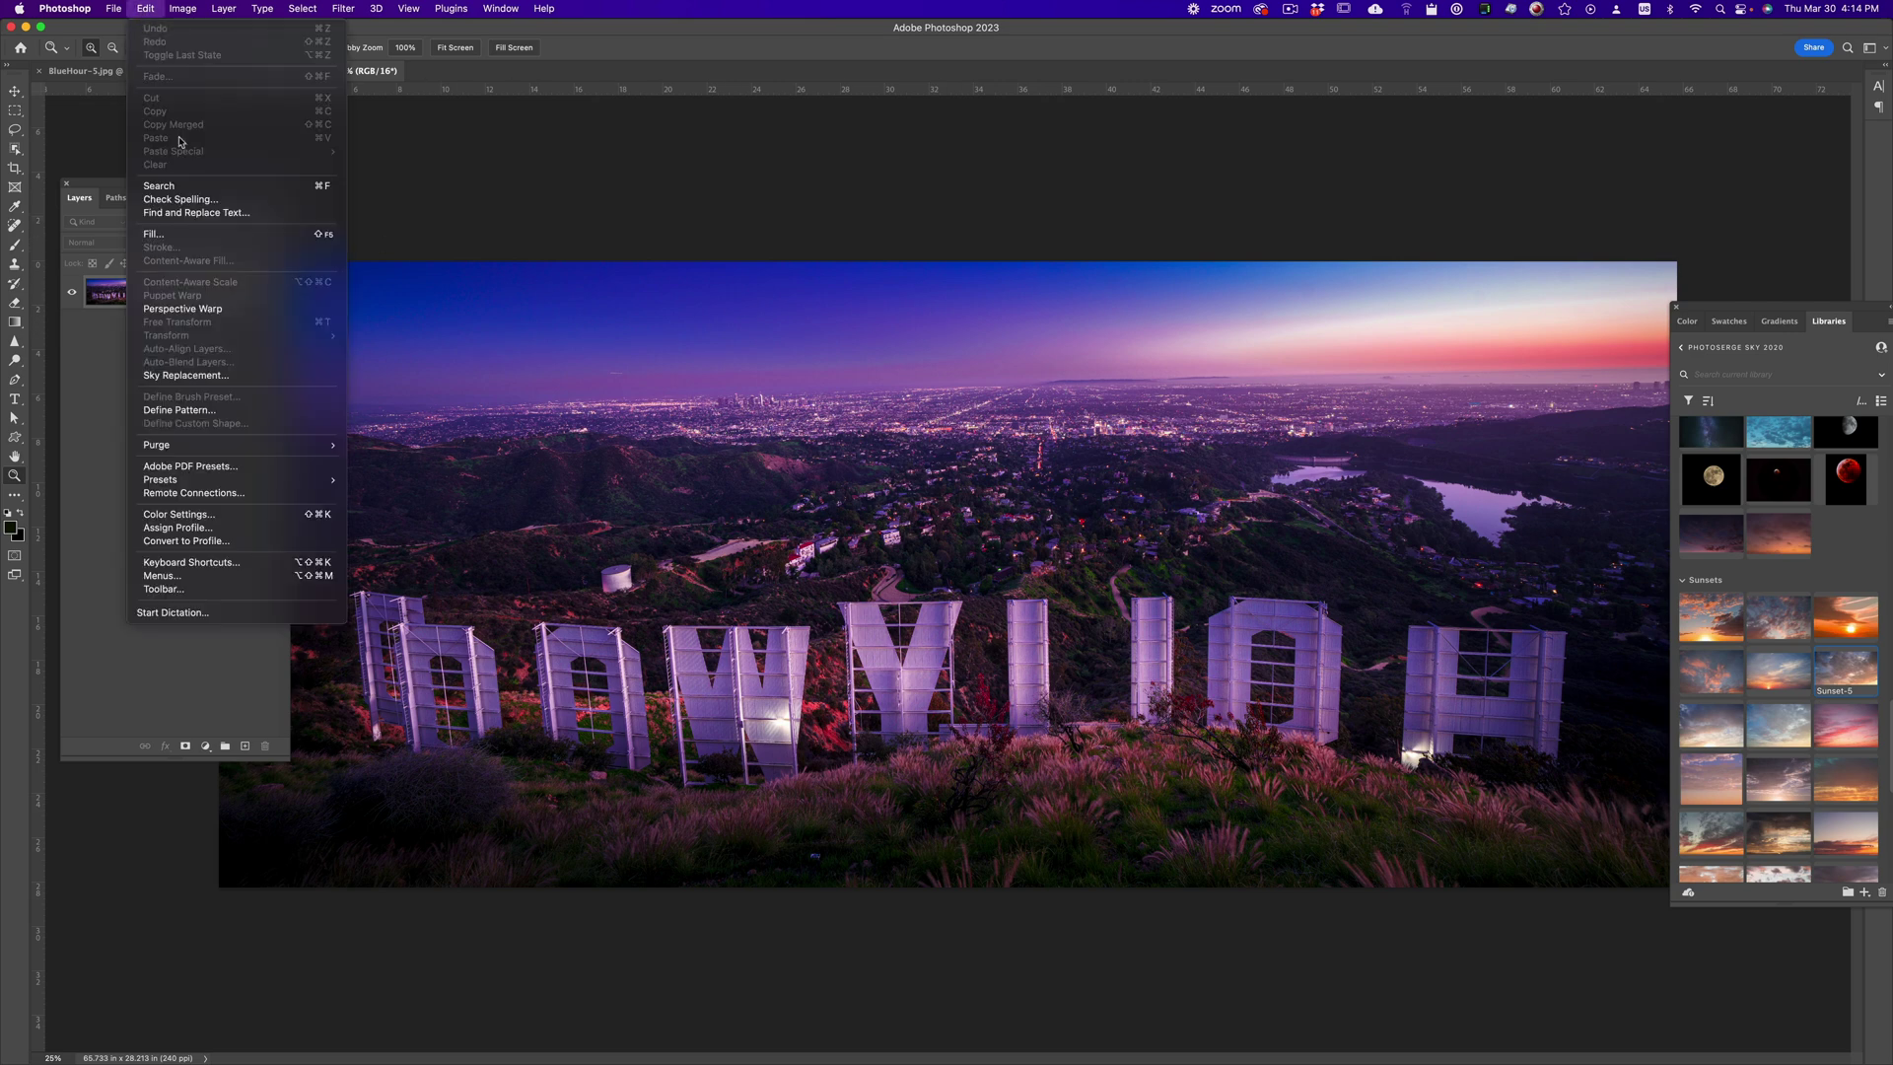
pyautogui.click(241, 376)
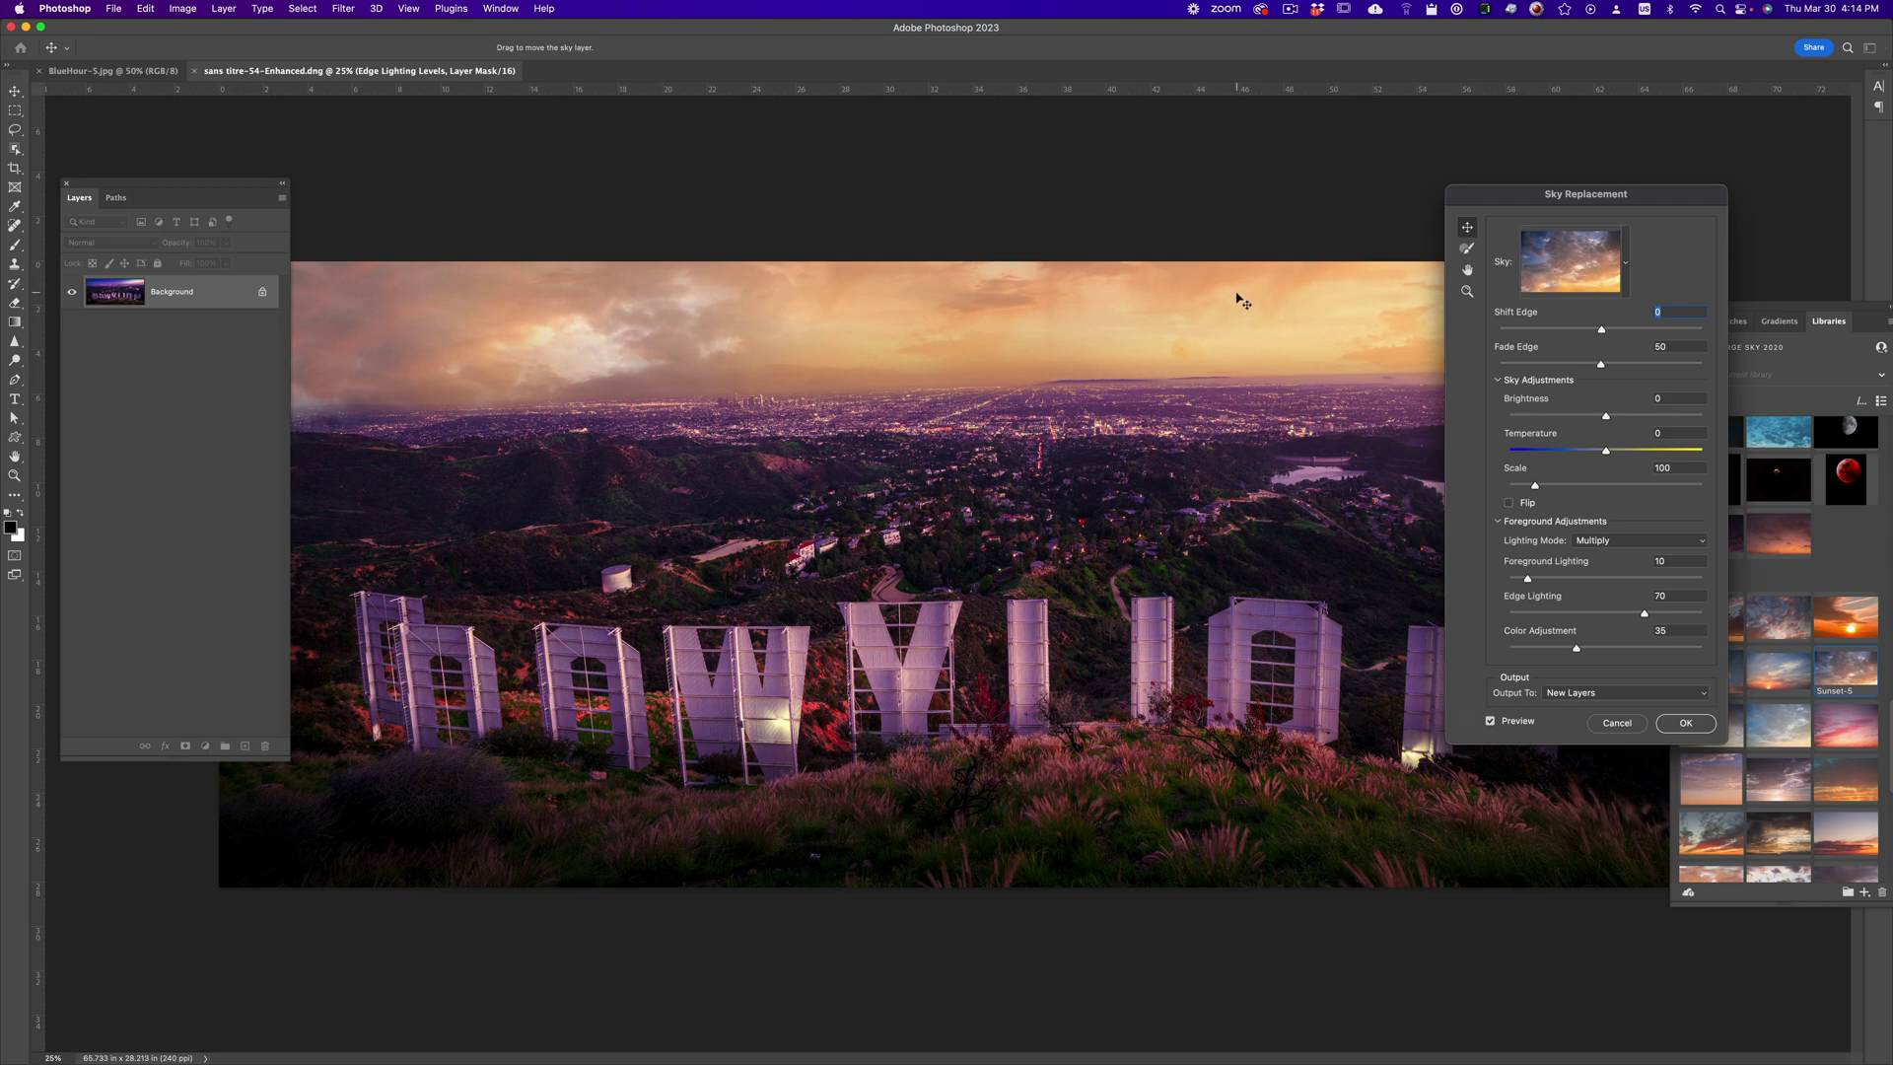
pyautogui.moveTo(1671, 192); pyautogui.dragTo(677, 146)
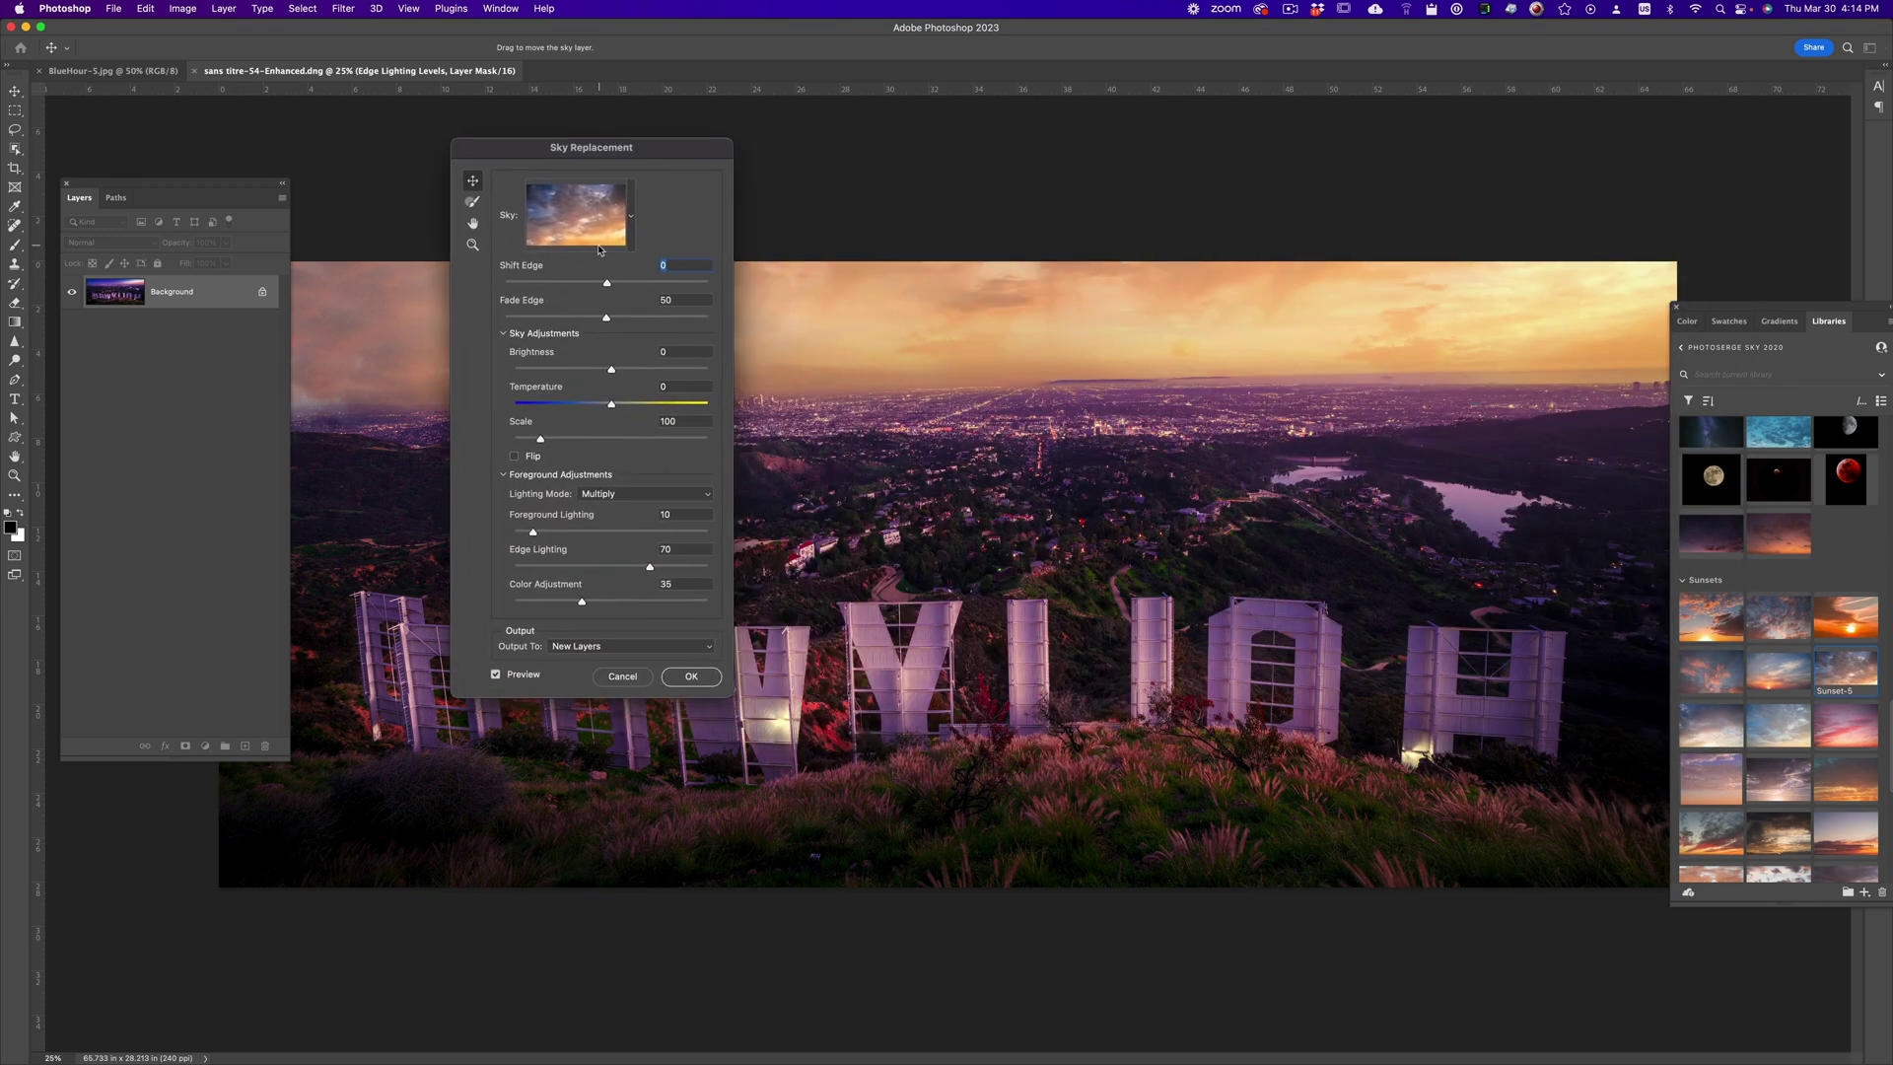
pyautogui.click(585, 211)
pyautogui.scroll(-5, 567, 517)
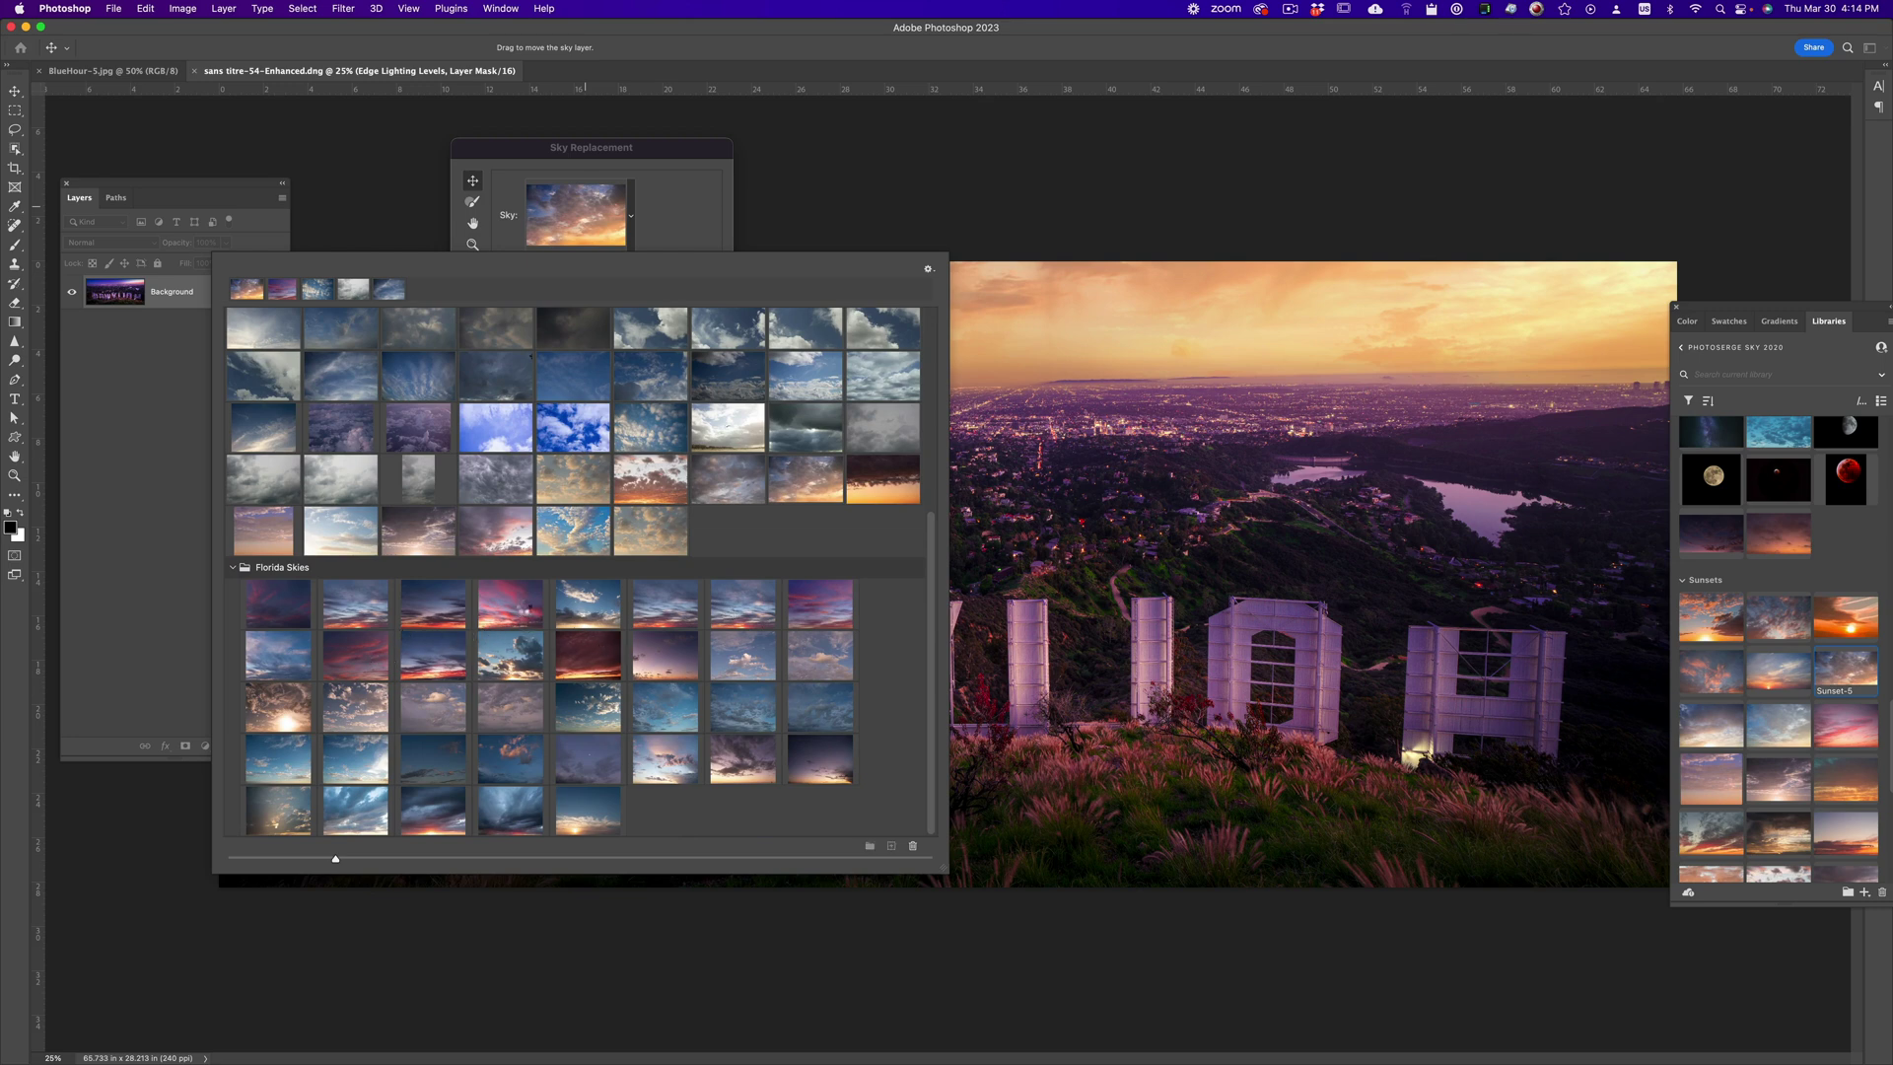
pyautogui.click(523, 609)
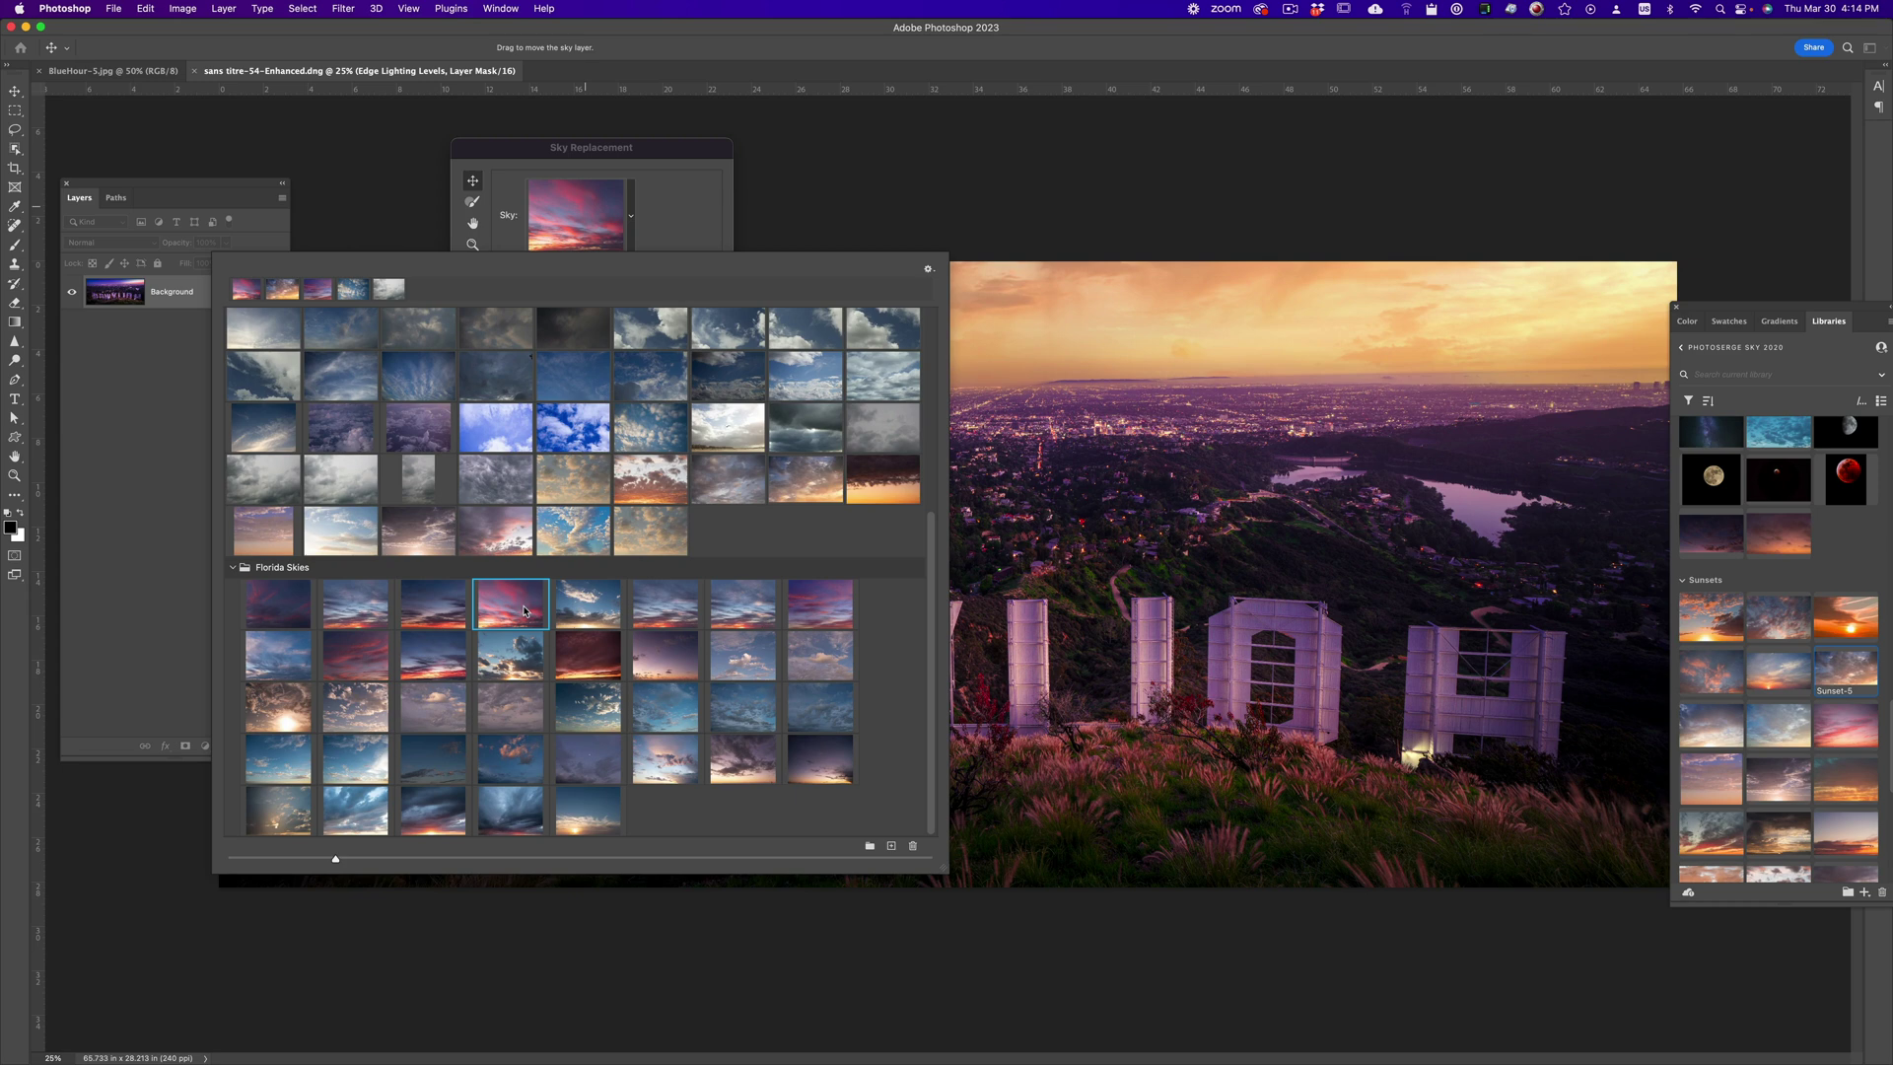
pyautogui.click(660, 219)
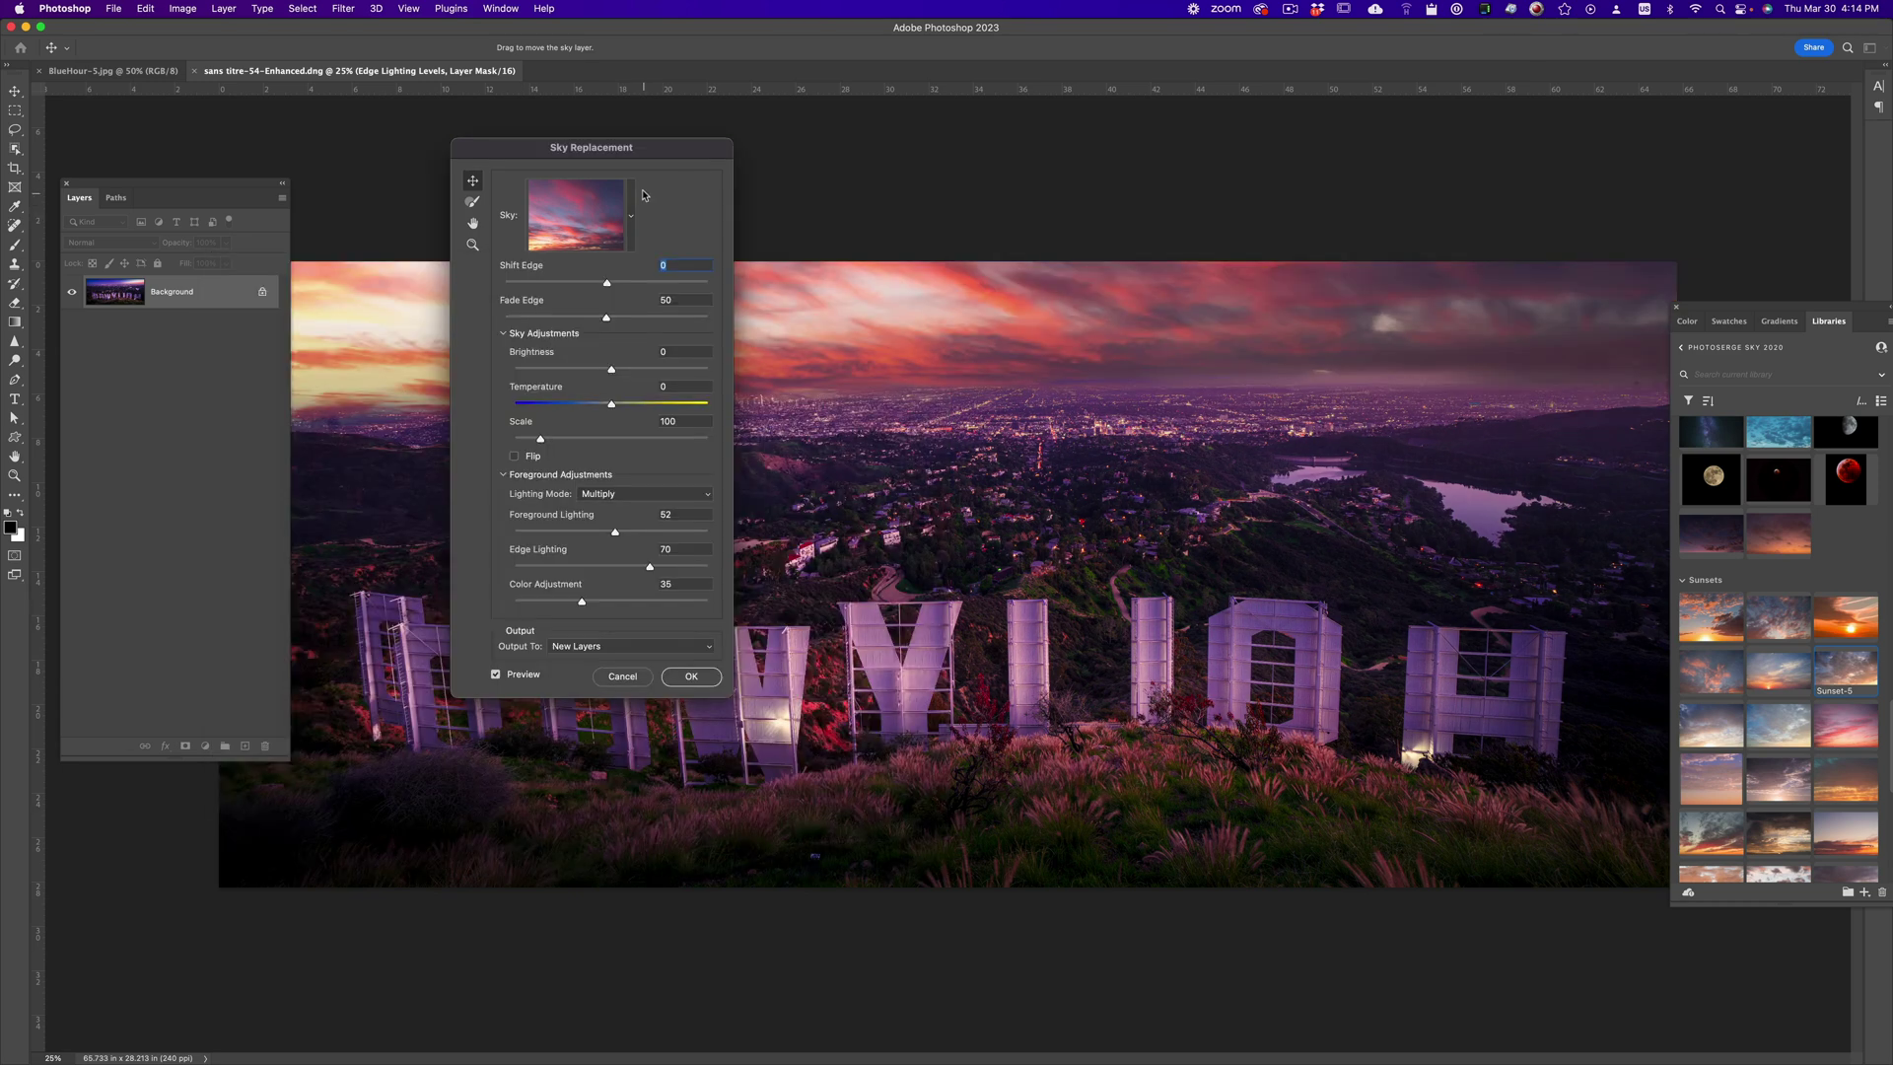
pyautogui.moveTo(644, 194); pyautogui.dragTo(726, 188)
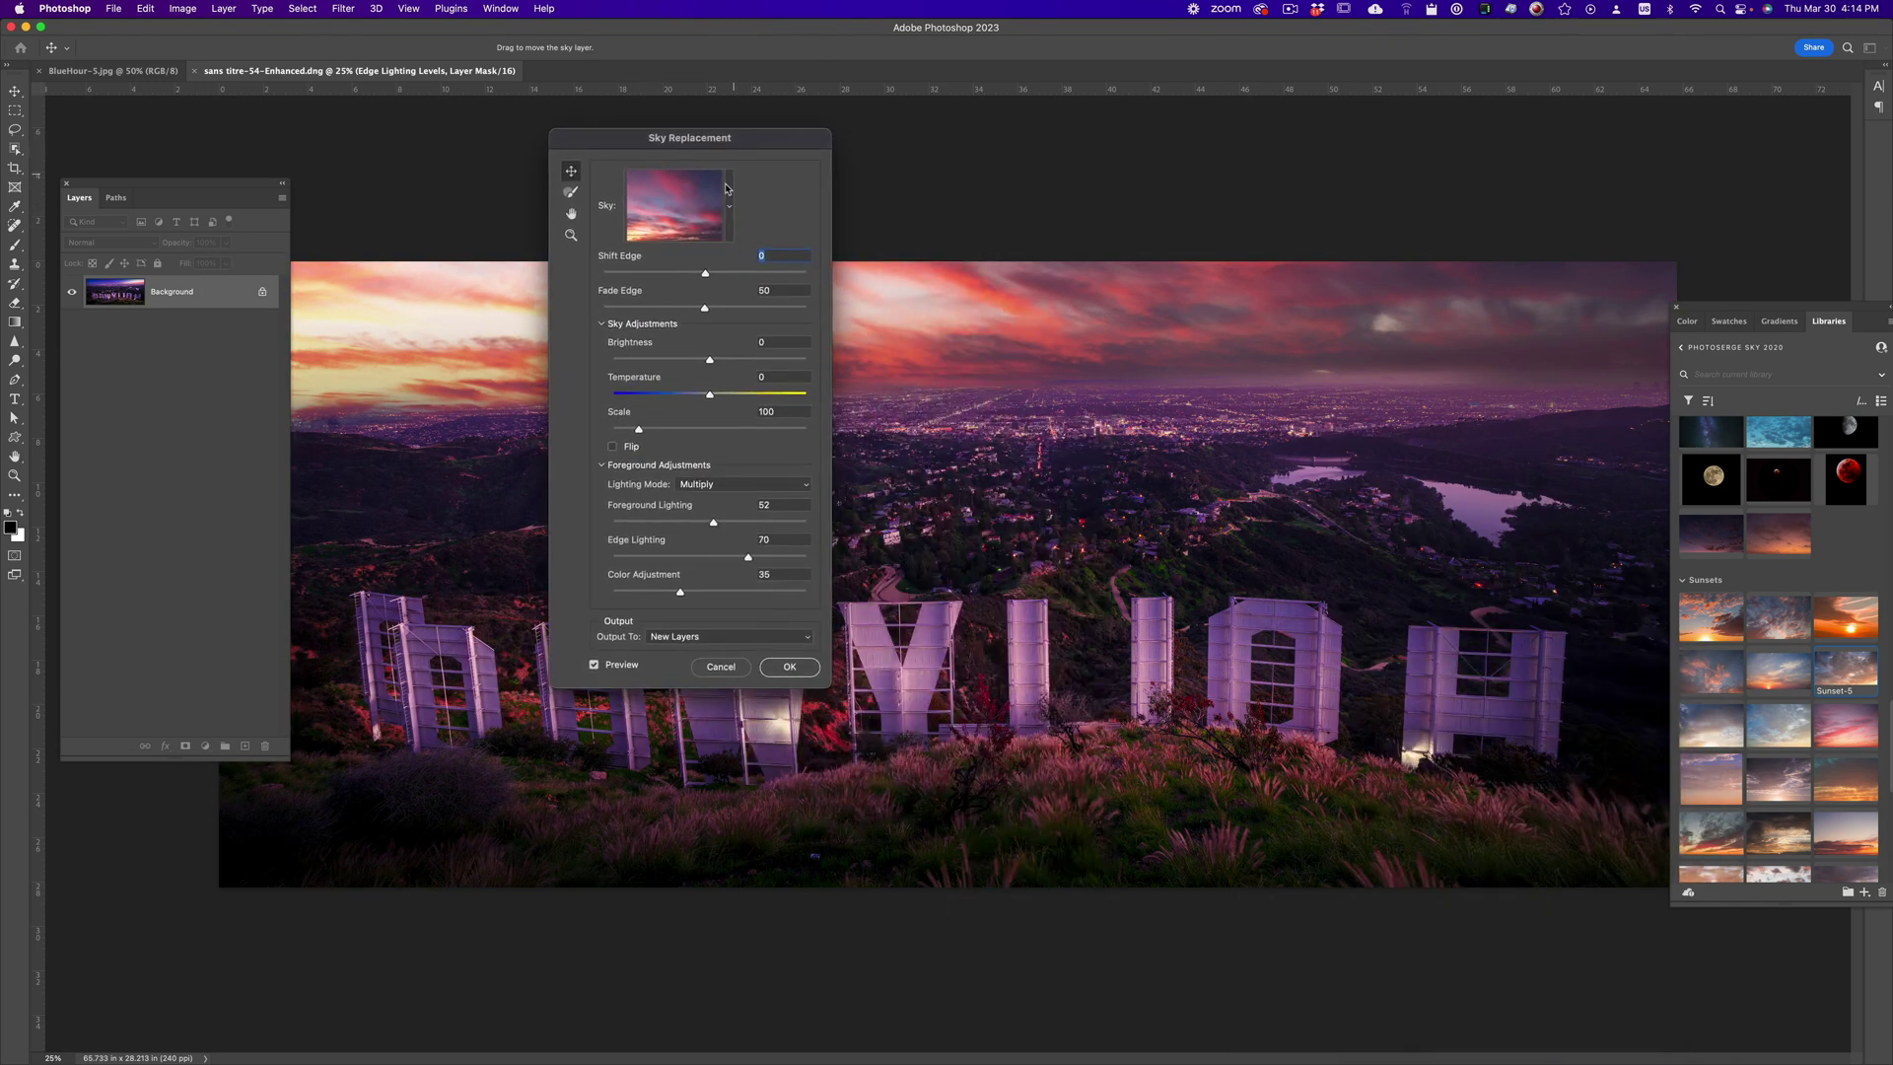
pyautogui.click(695, 202)
pyautogui.scroll(-5, 837, 574)
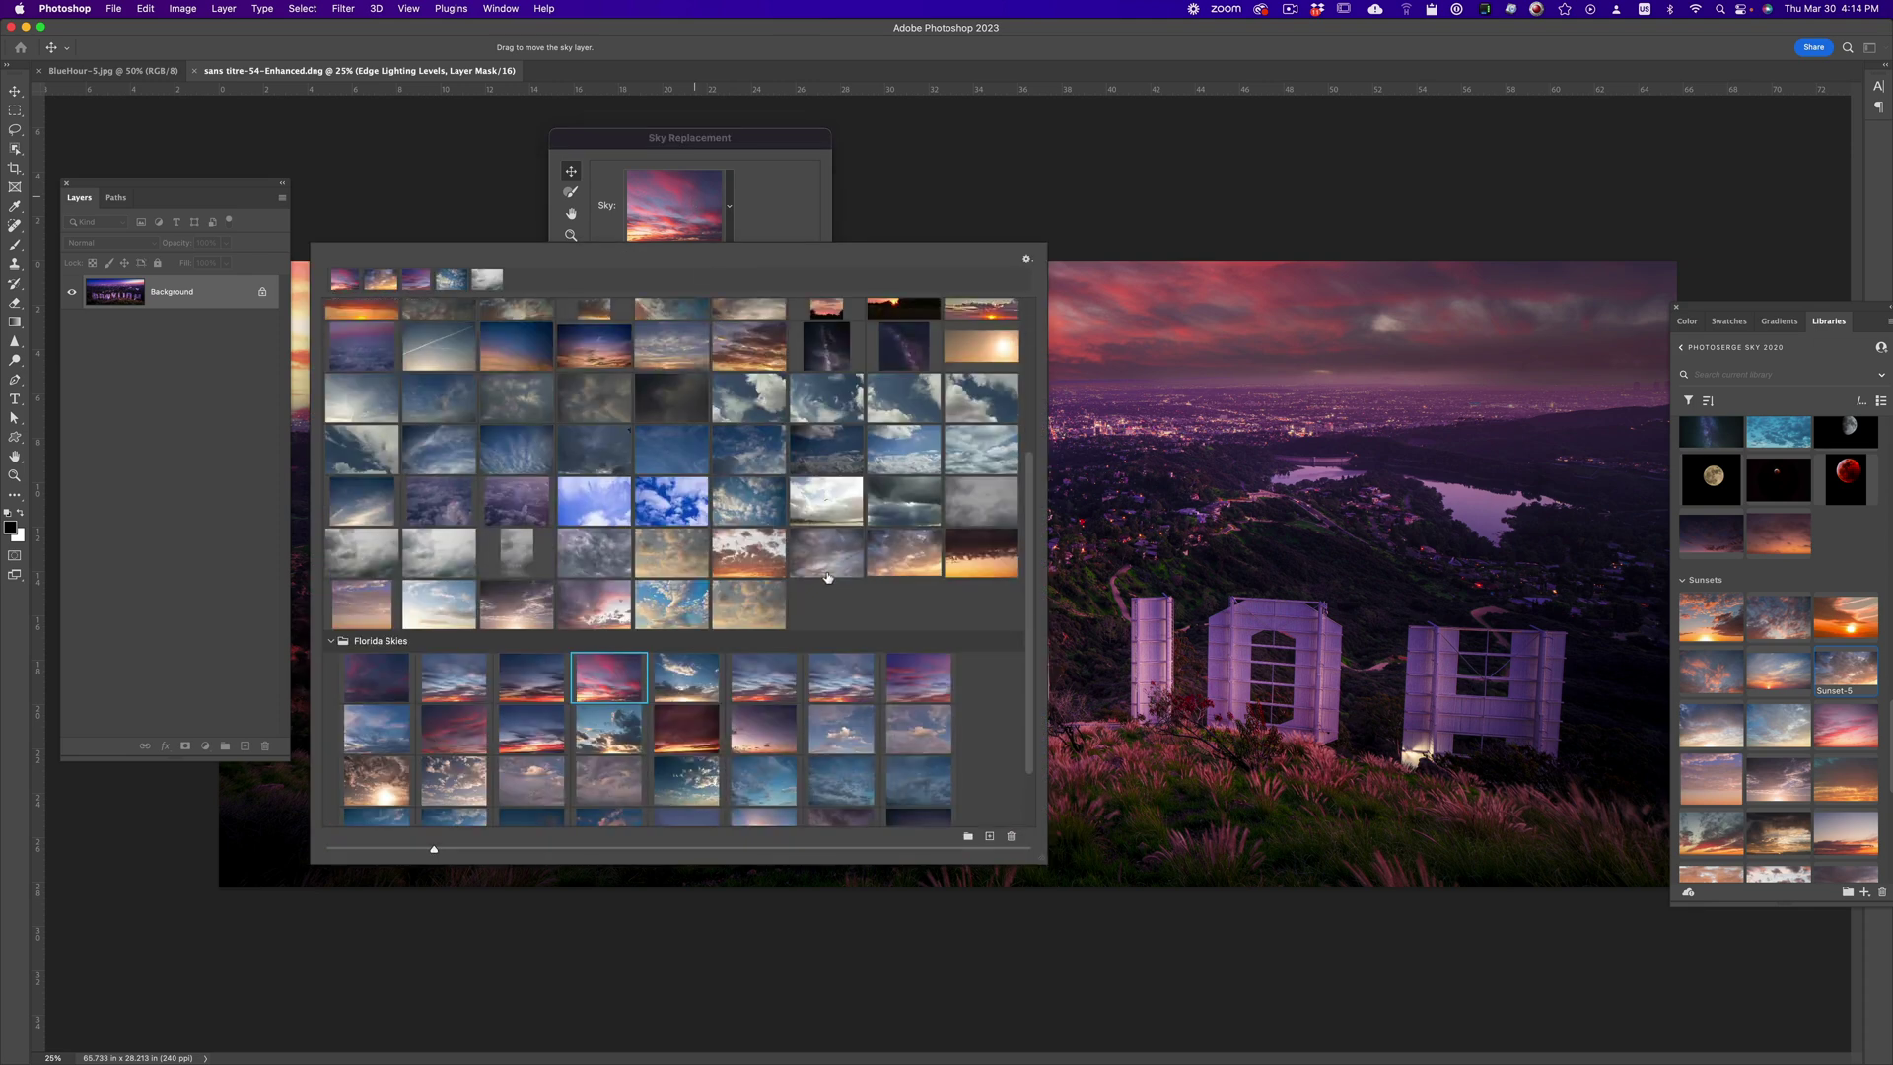
pyautogui.scroll(-2, 875, 572)
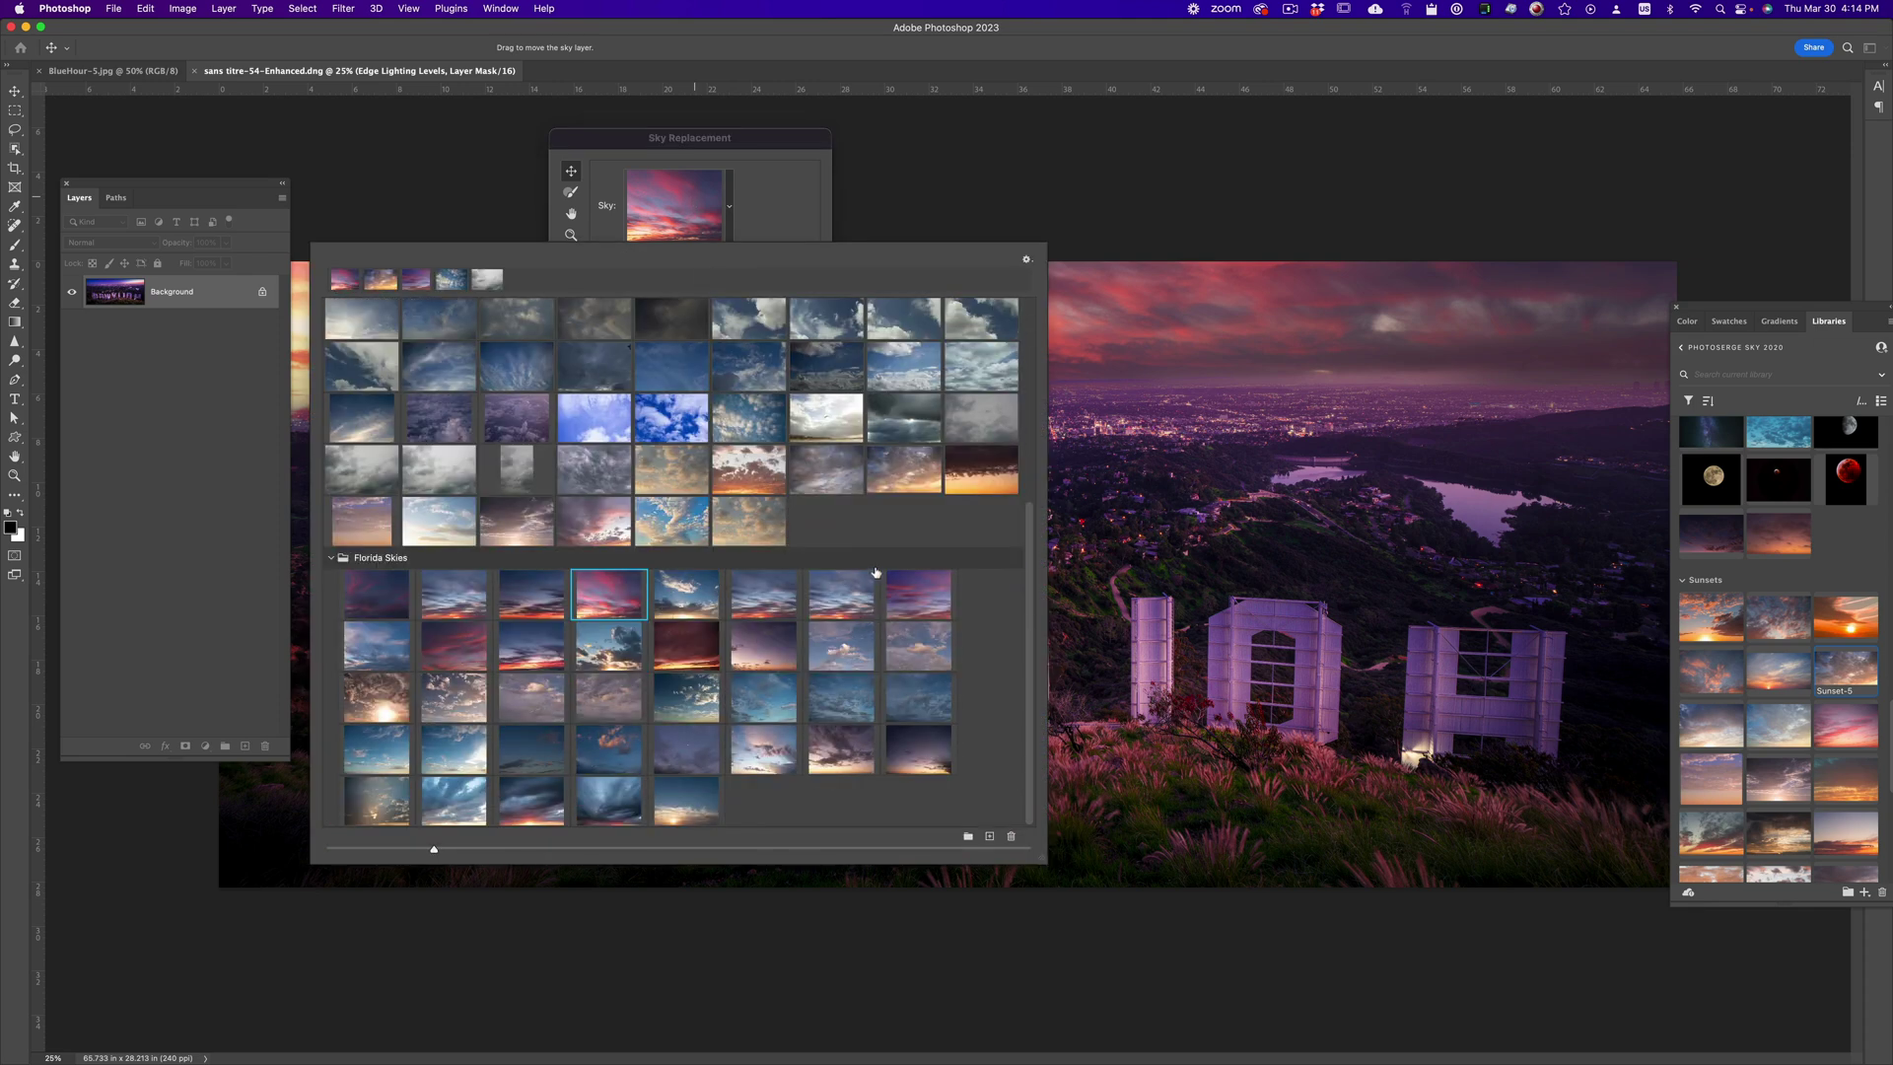
pyautogui.click(384, 598)
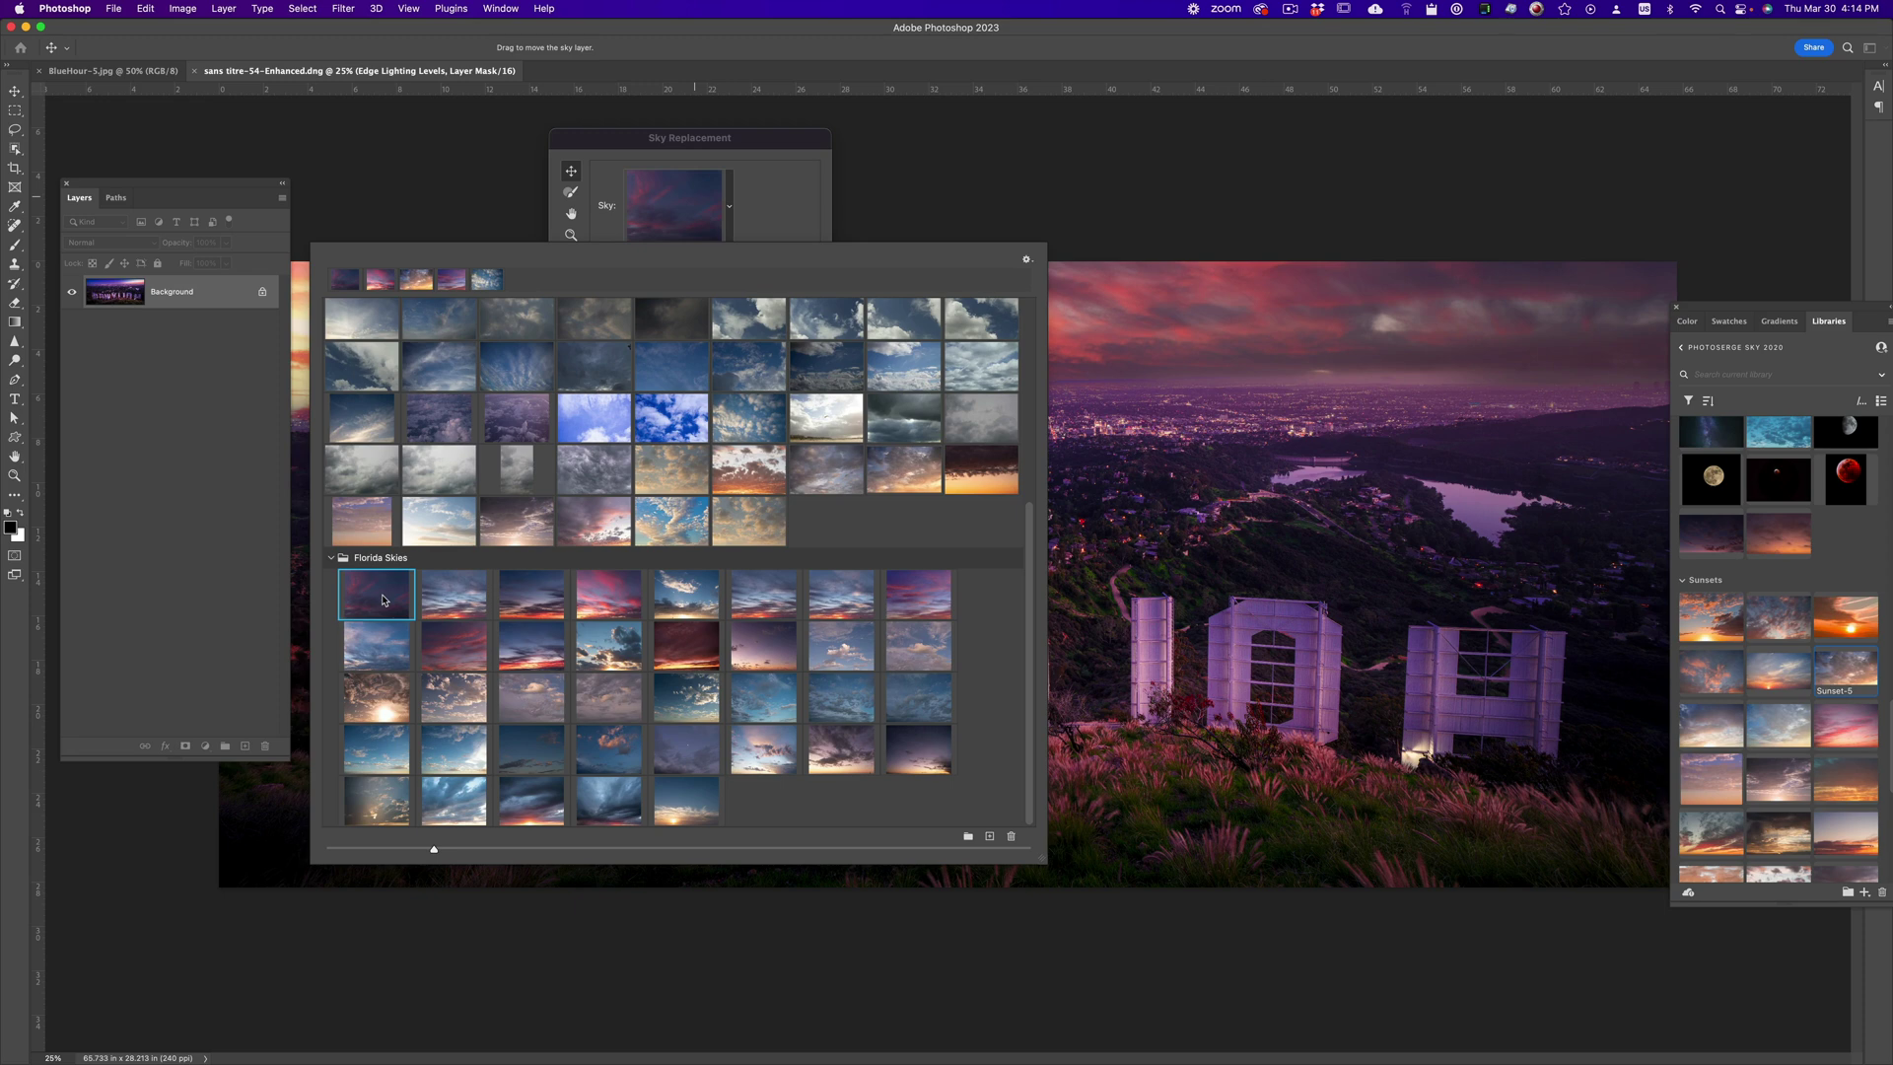
pyautogui.click(786, 208)
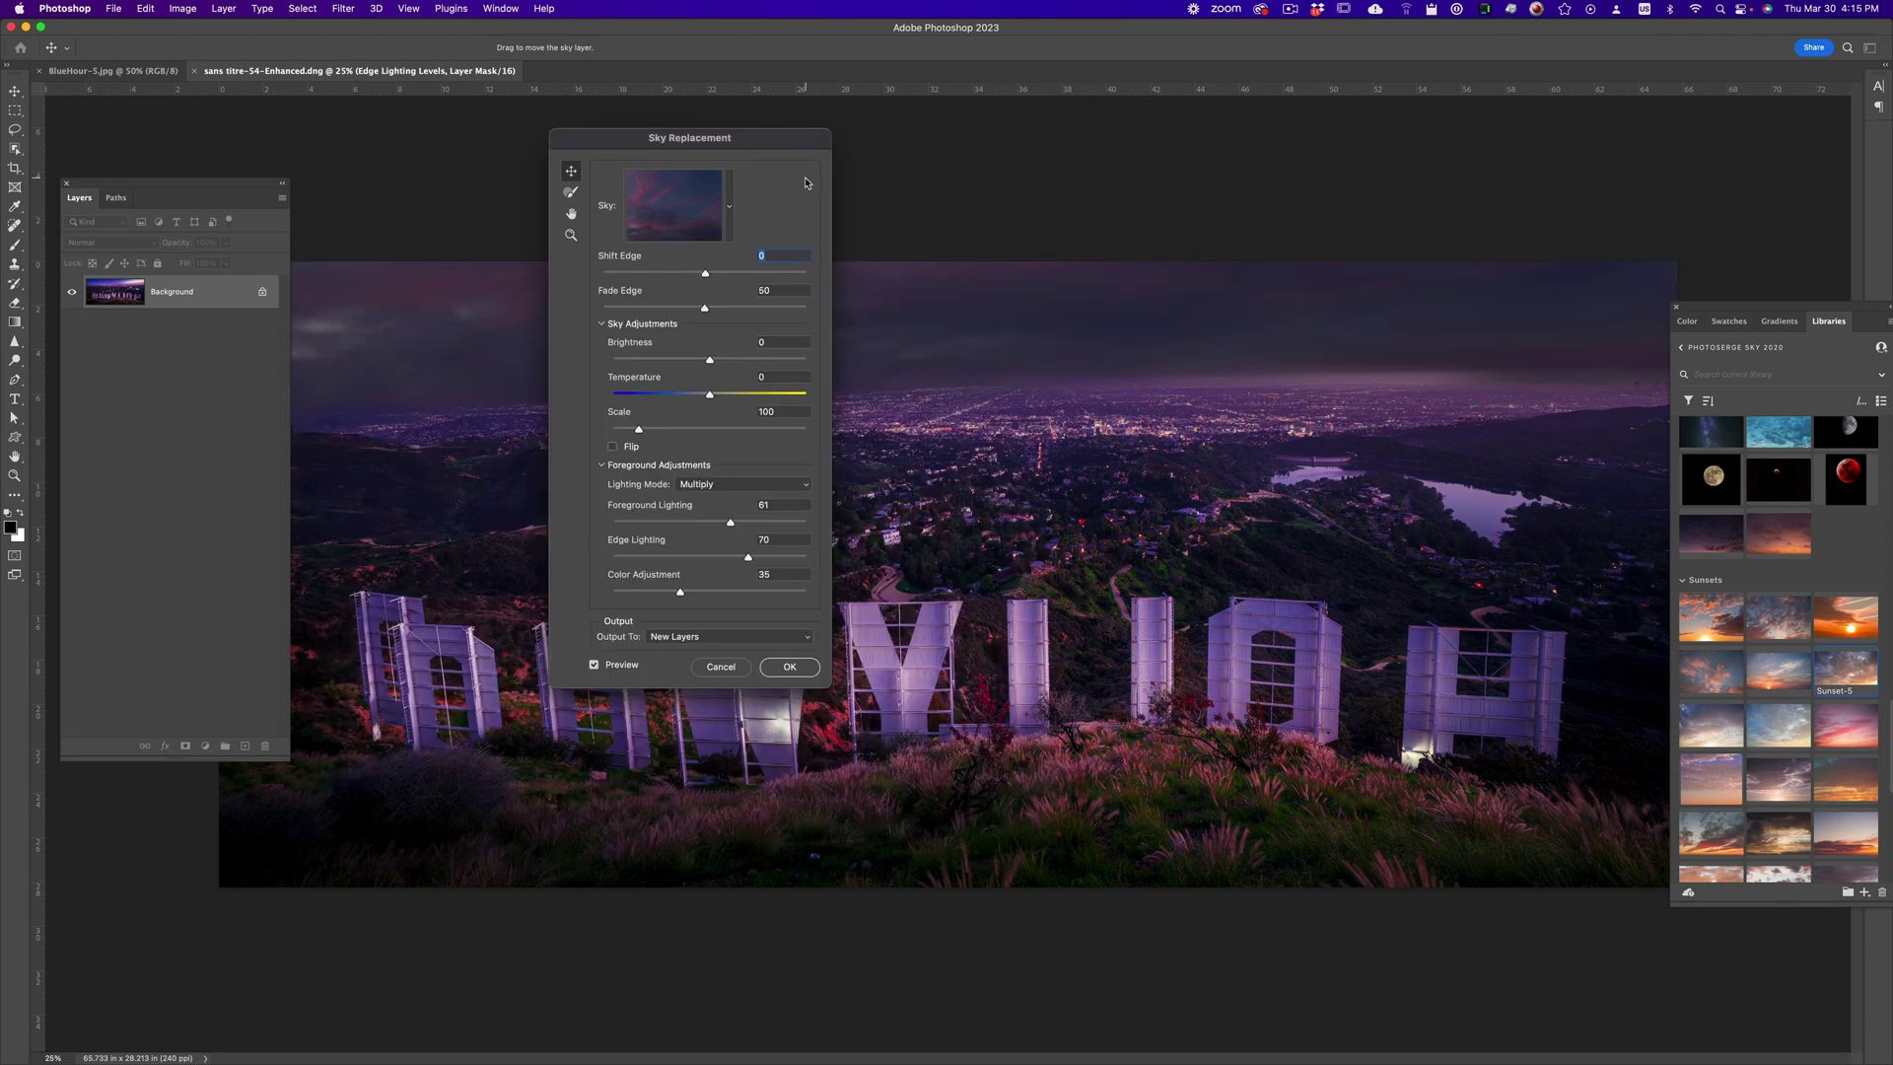
pyautogui.moveTo(745, 150); pyautogui.dragTo(730, 95)
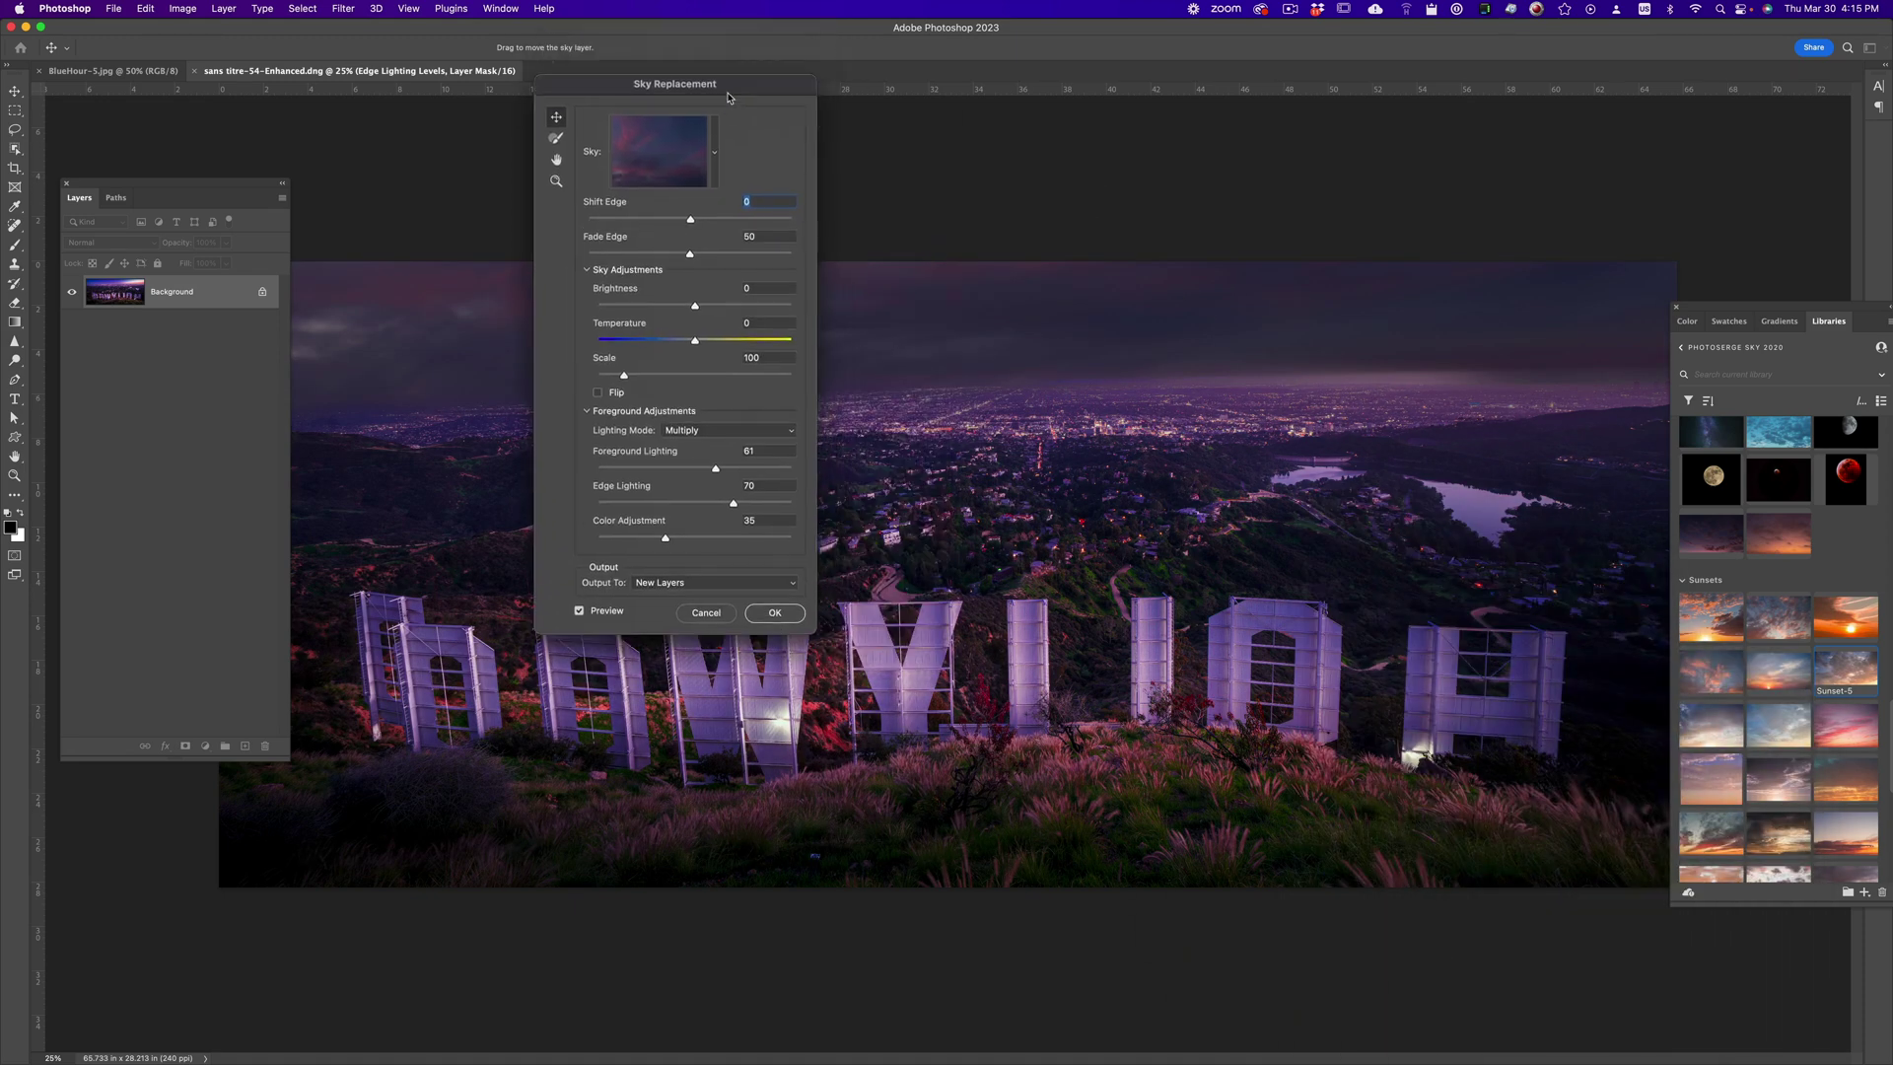
pyautogui.click(706, 612)
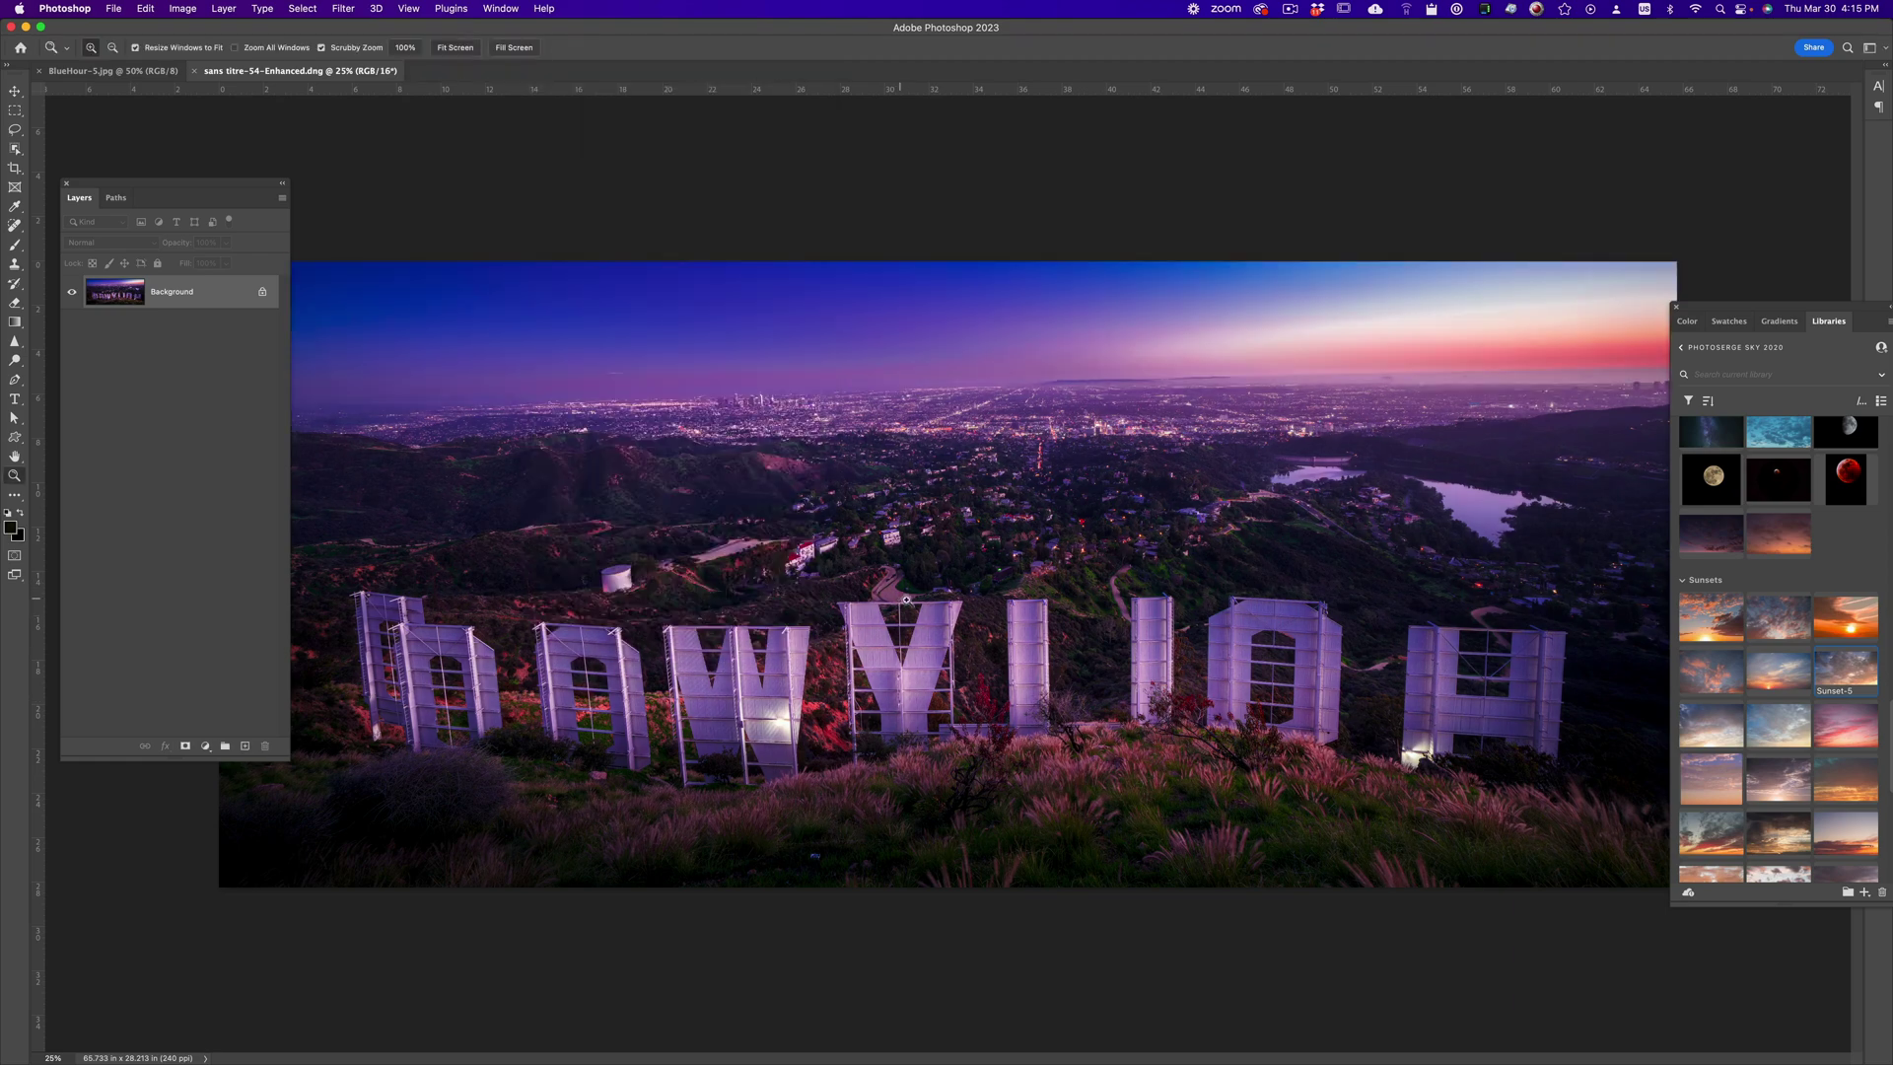
# Place the Sunset-6 sky from Libraries onto the canvas and enlarge it proportionally.
pyautogui.moveTo(1735, 307); pyautogui.dragTo(1625, 221)
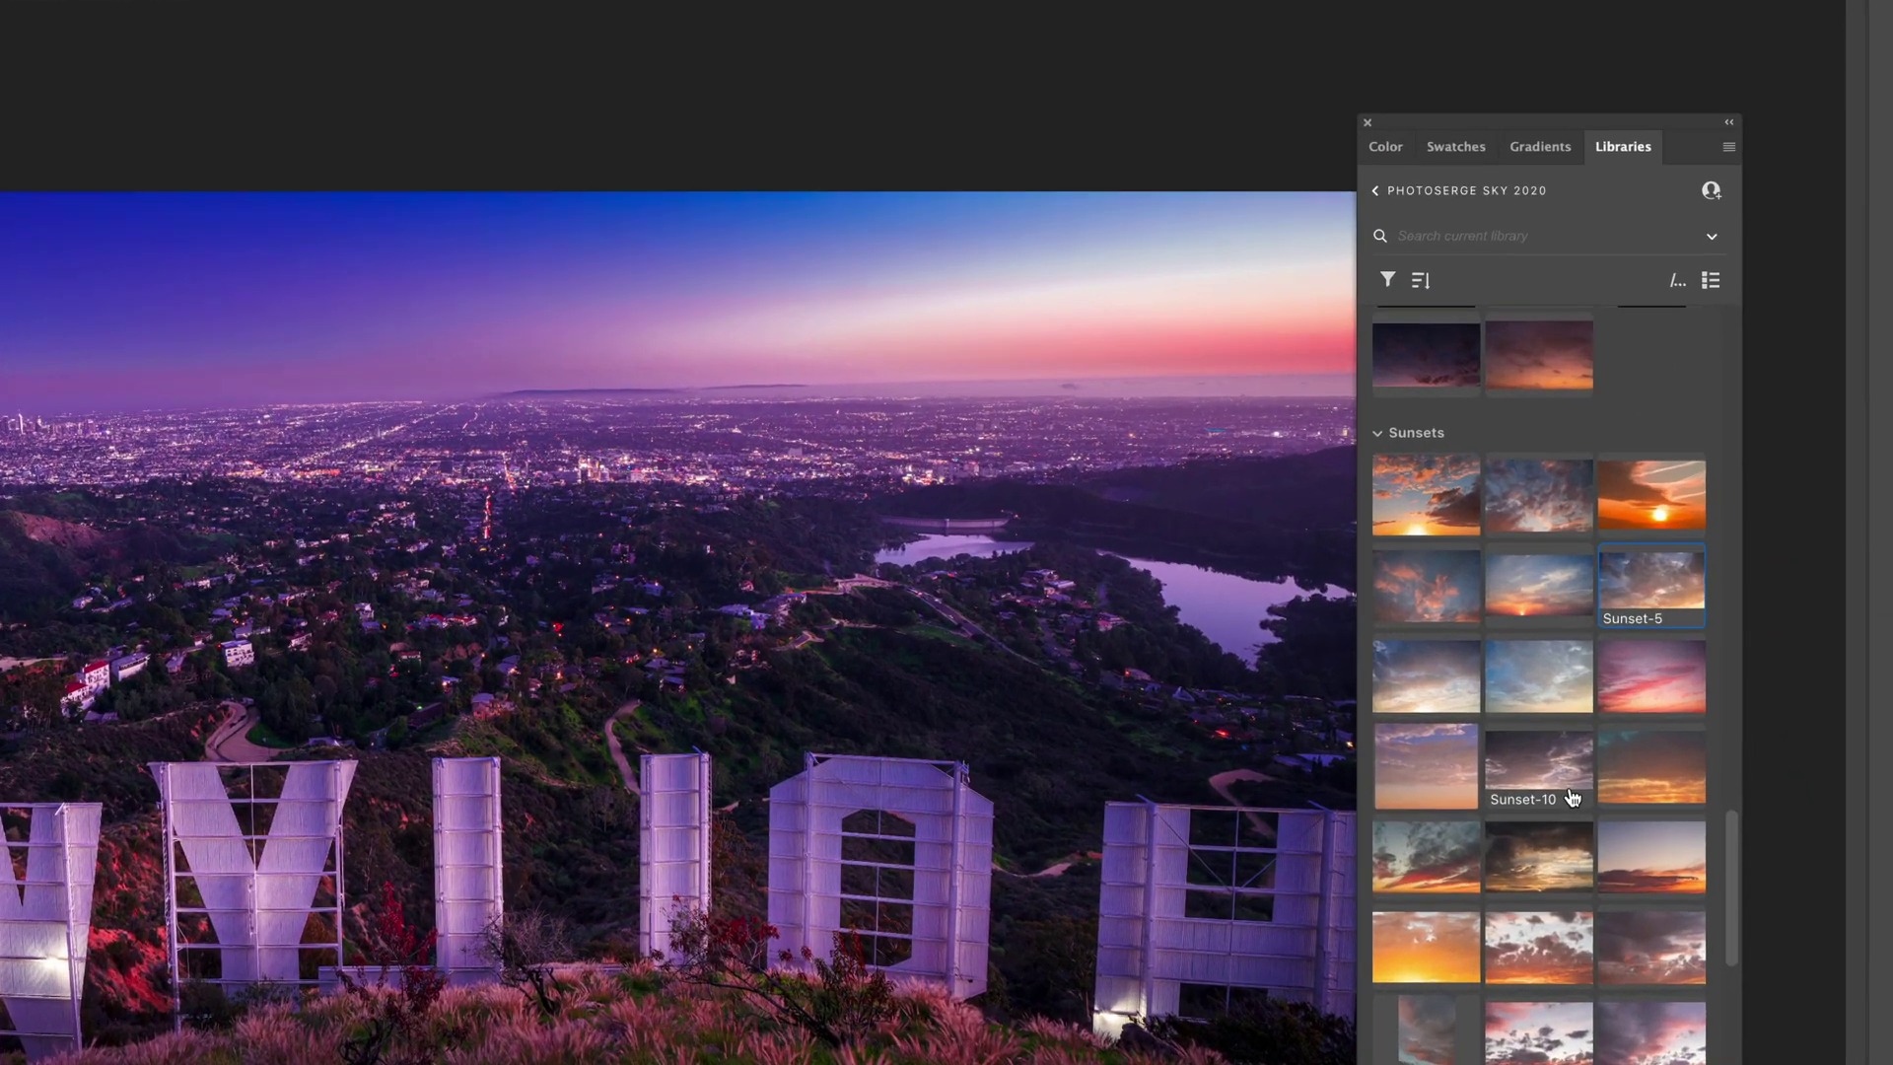
pyautogui.scroll(-3, 1685, 606)
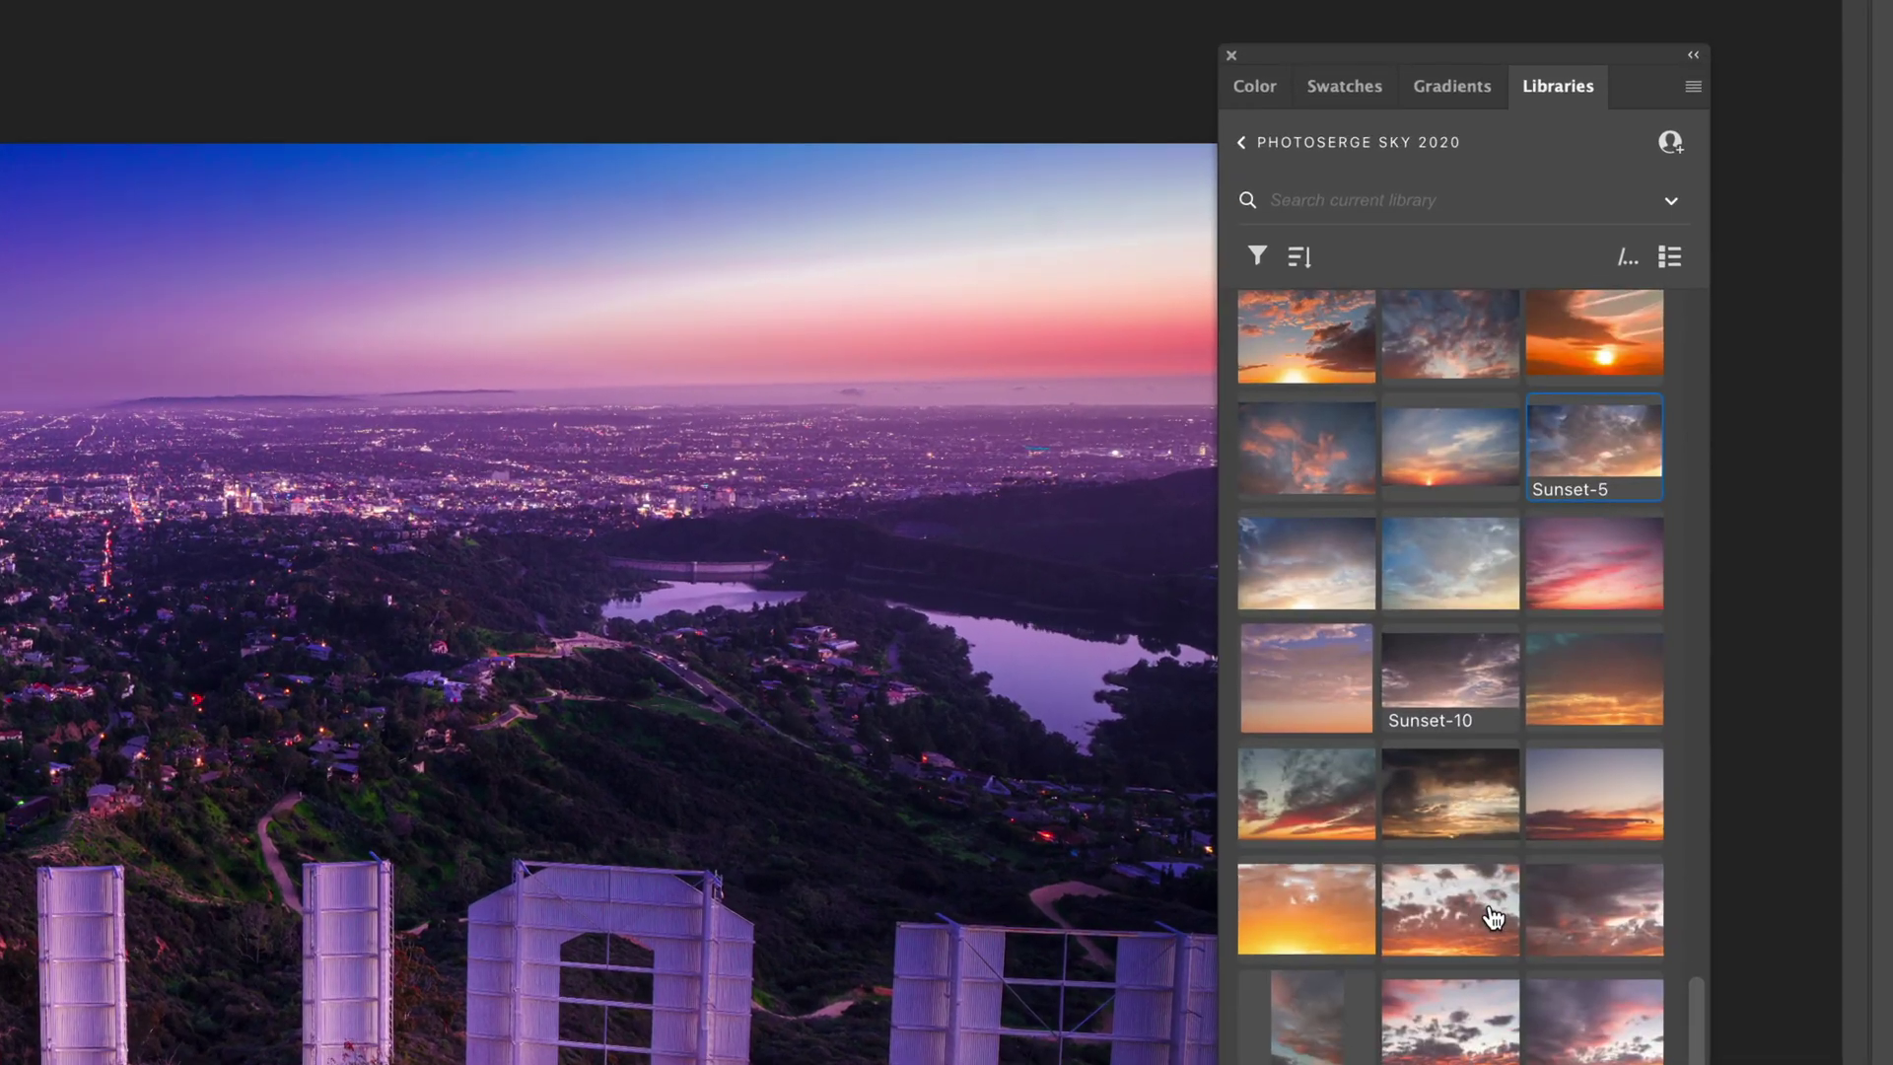
pyautogui.scroll(-2, 1493, 912)
pyautogui.scroll(-2, 1494, 897)
pyautogui.scroll(-2, 1494, 898)
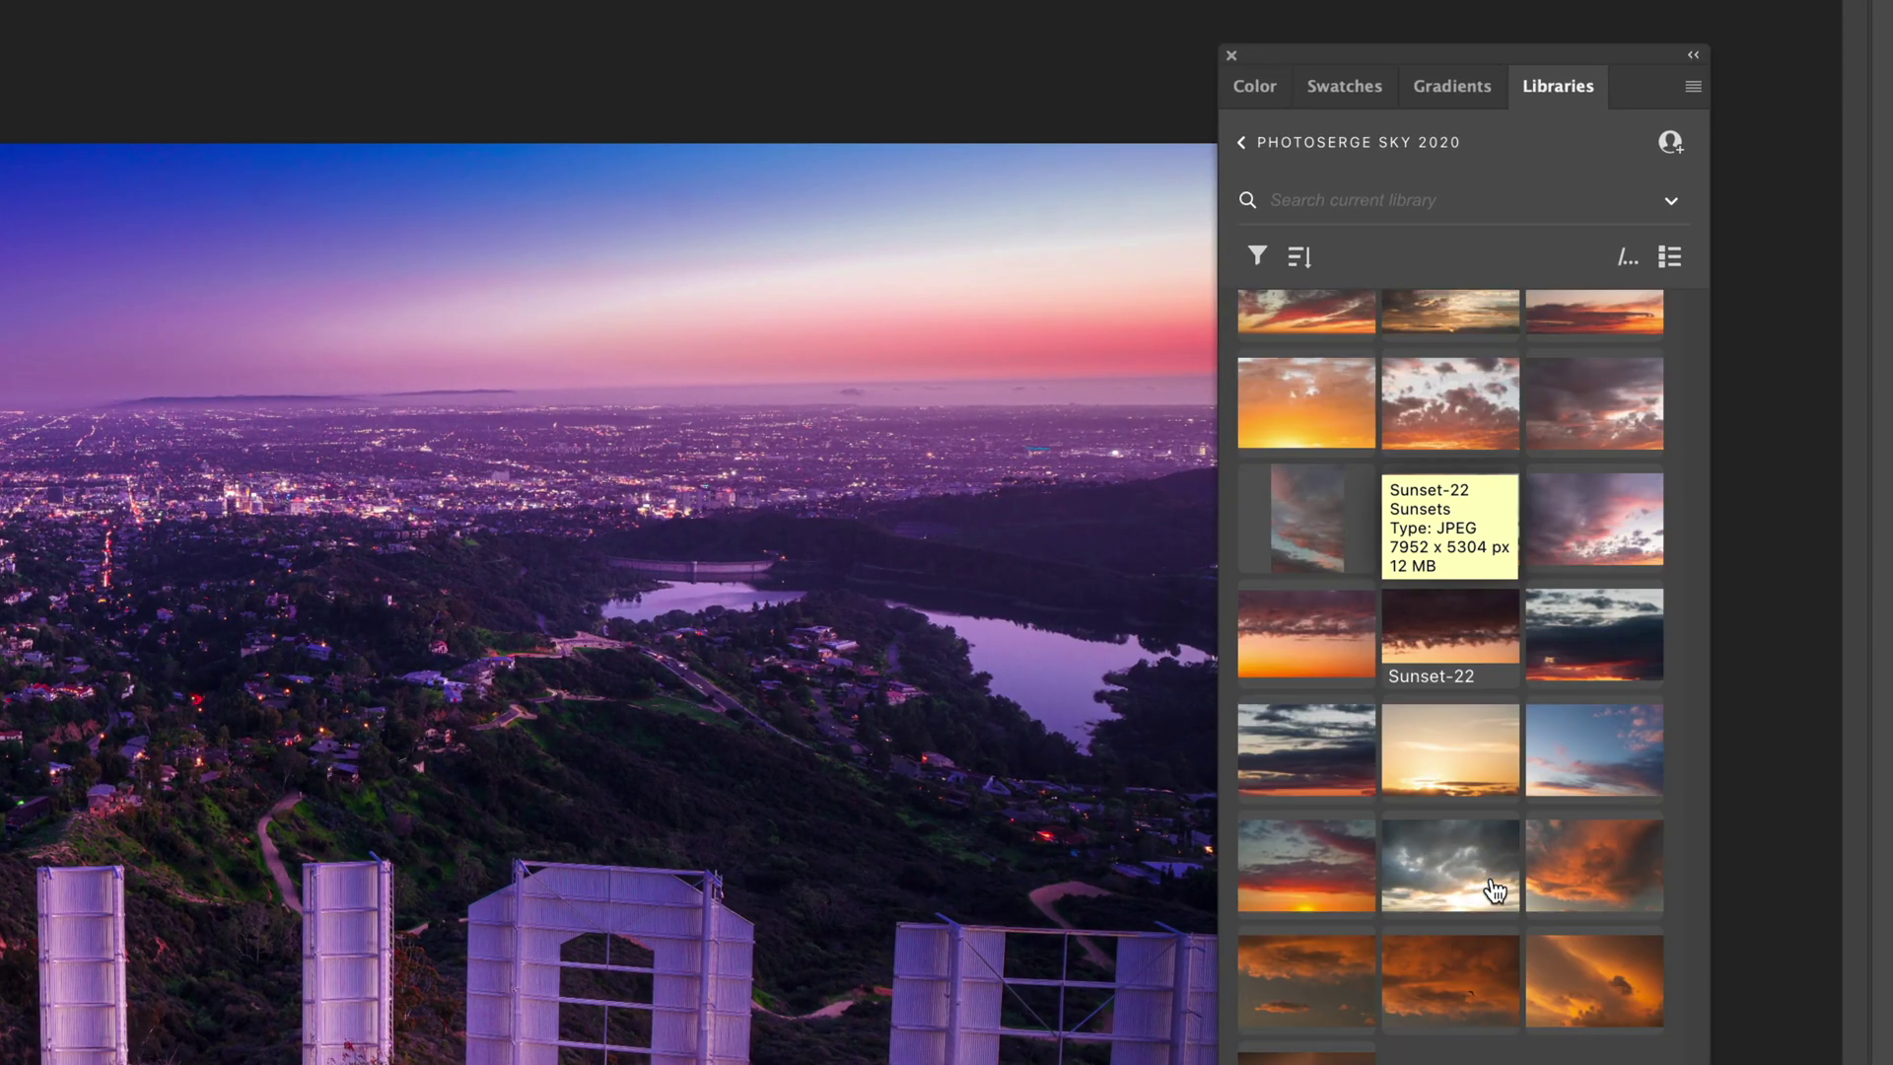
pyautogui.scroll(10, 1291, 956)
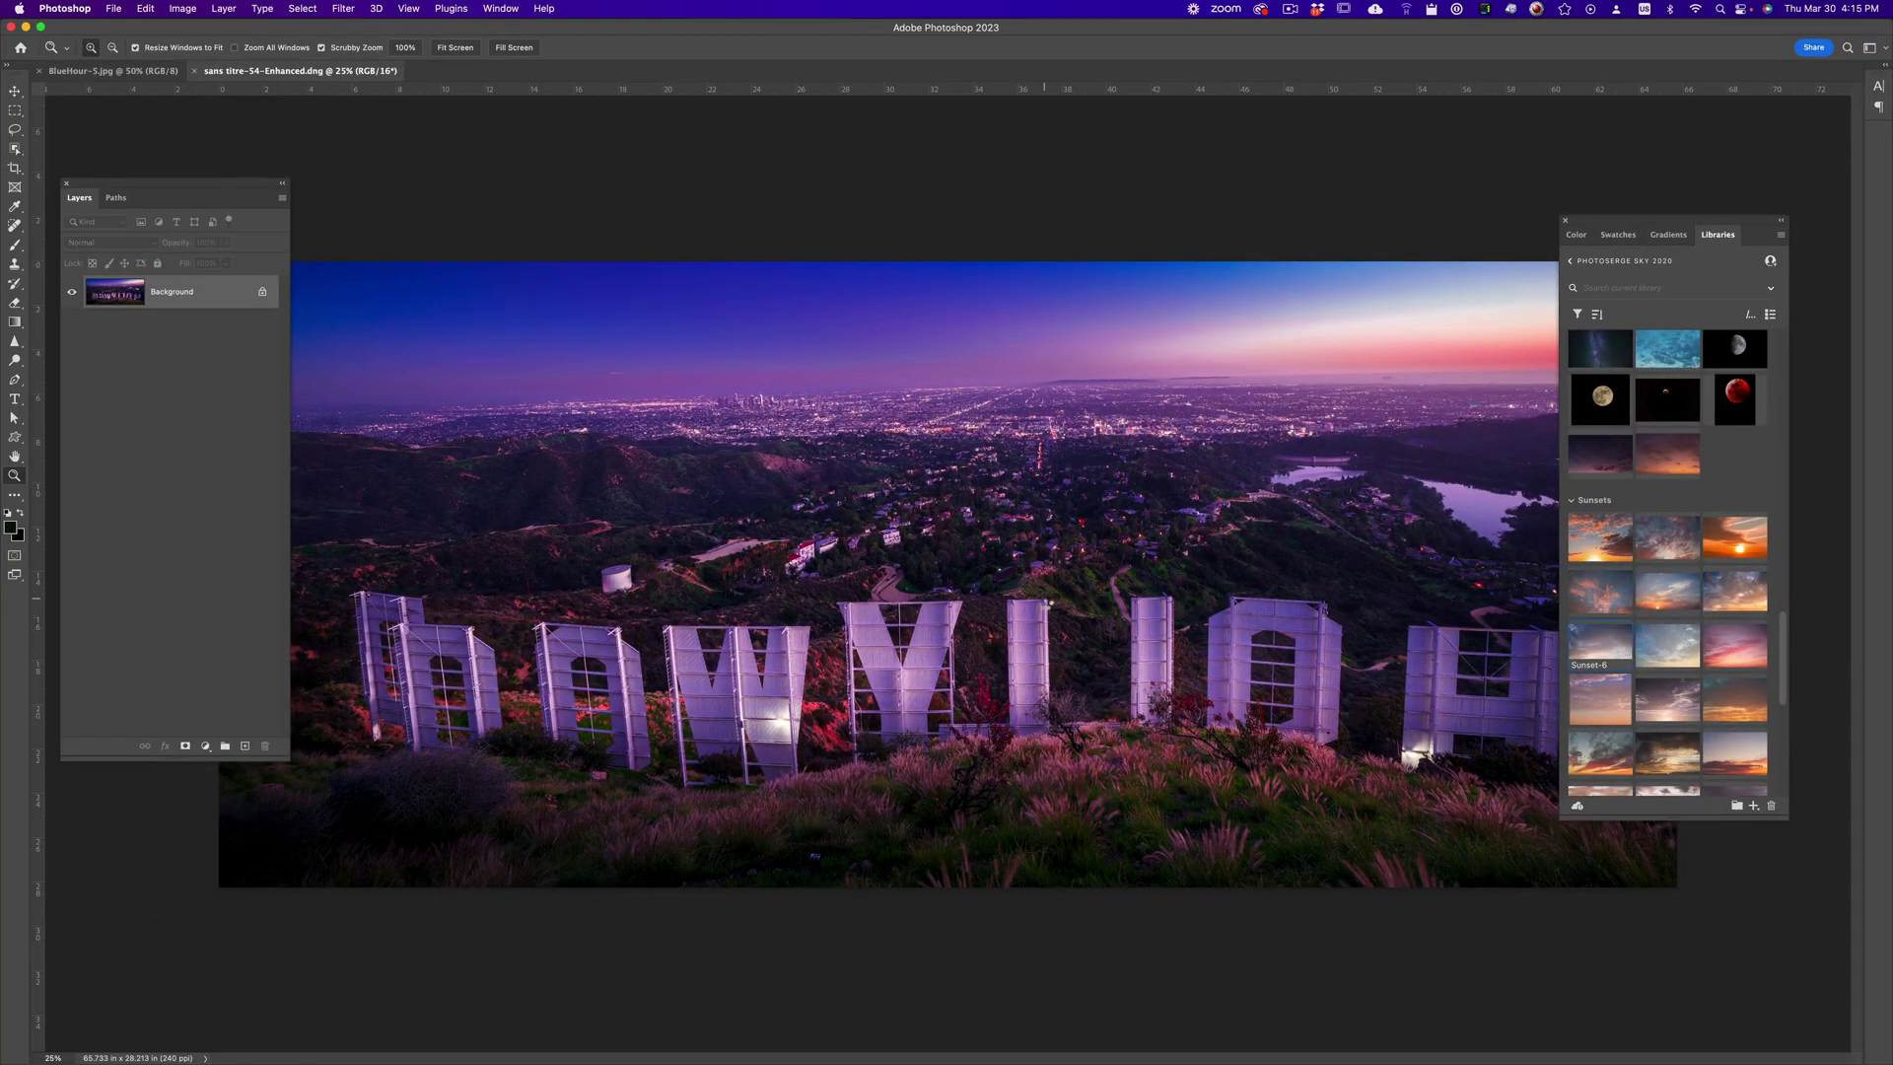
pyautogui.moveTo(1599, 645); pyautogui.dragTo(1043, 599)
pyautogui.moveTo(1040, 454); pyautogui.dragTo(902, 219)
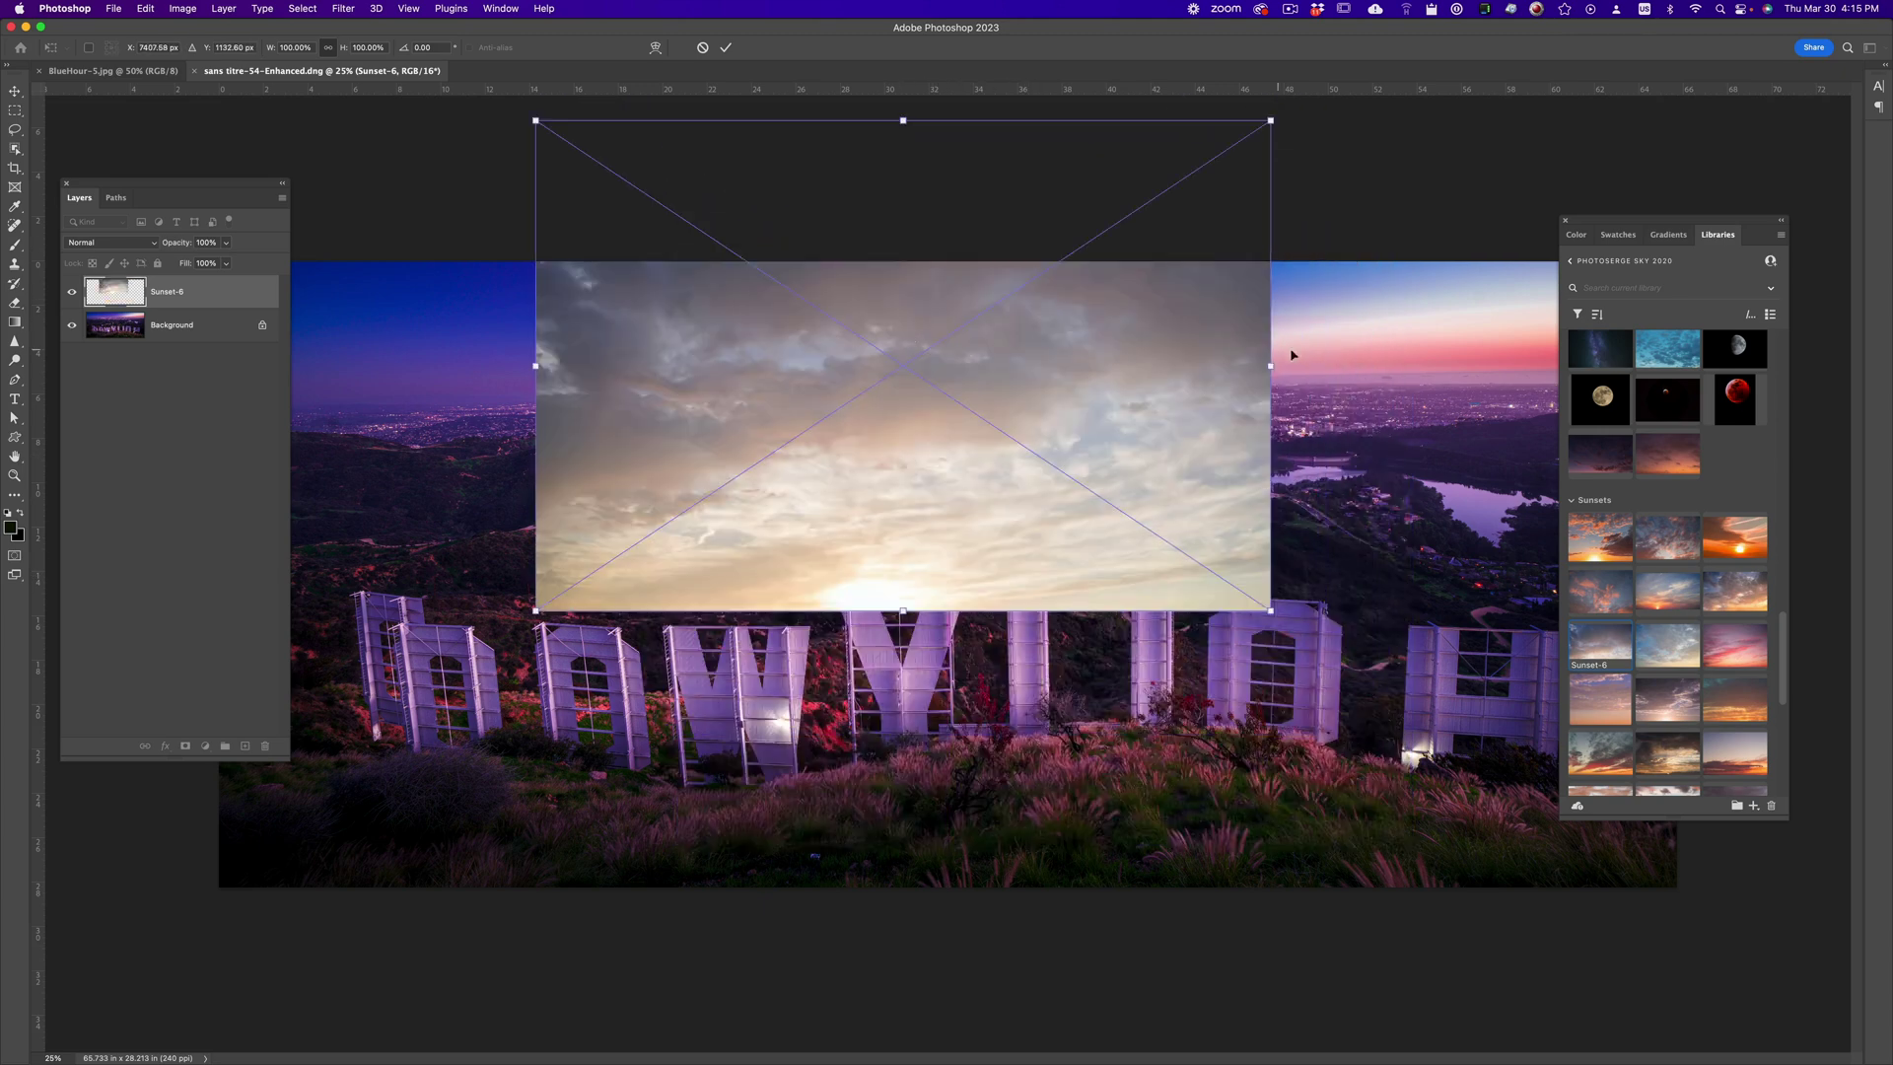
pyautogui.moveTo(1265, 370); pyautogui.dragTo(1489, 366)
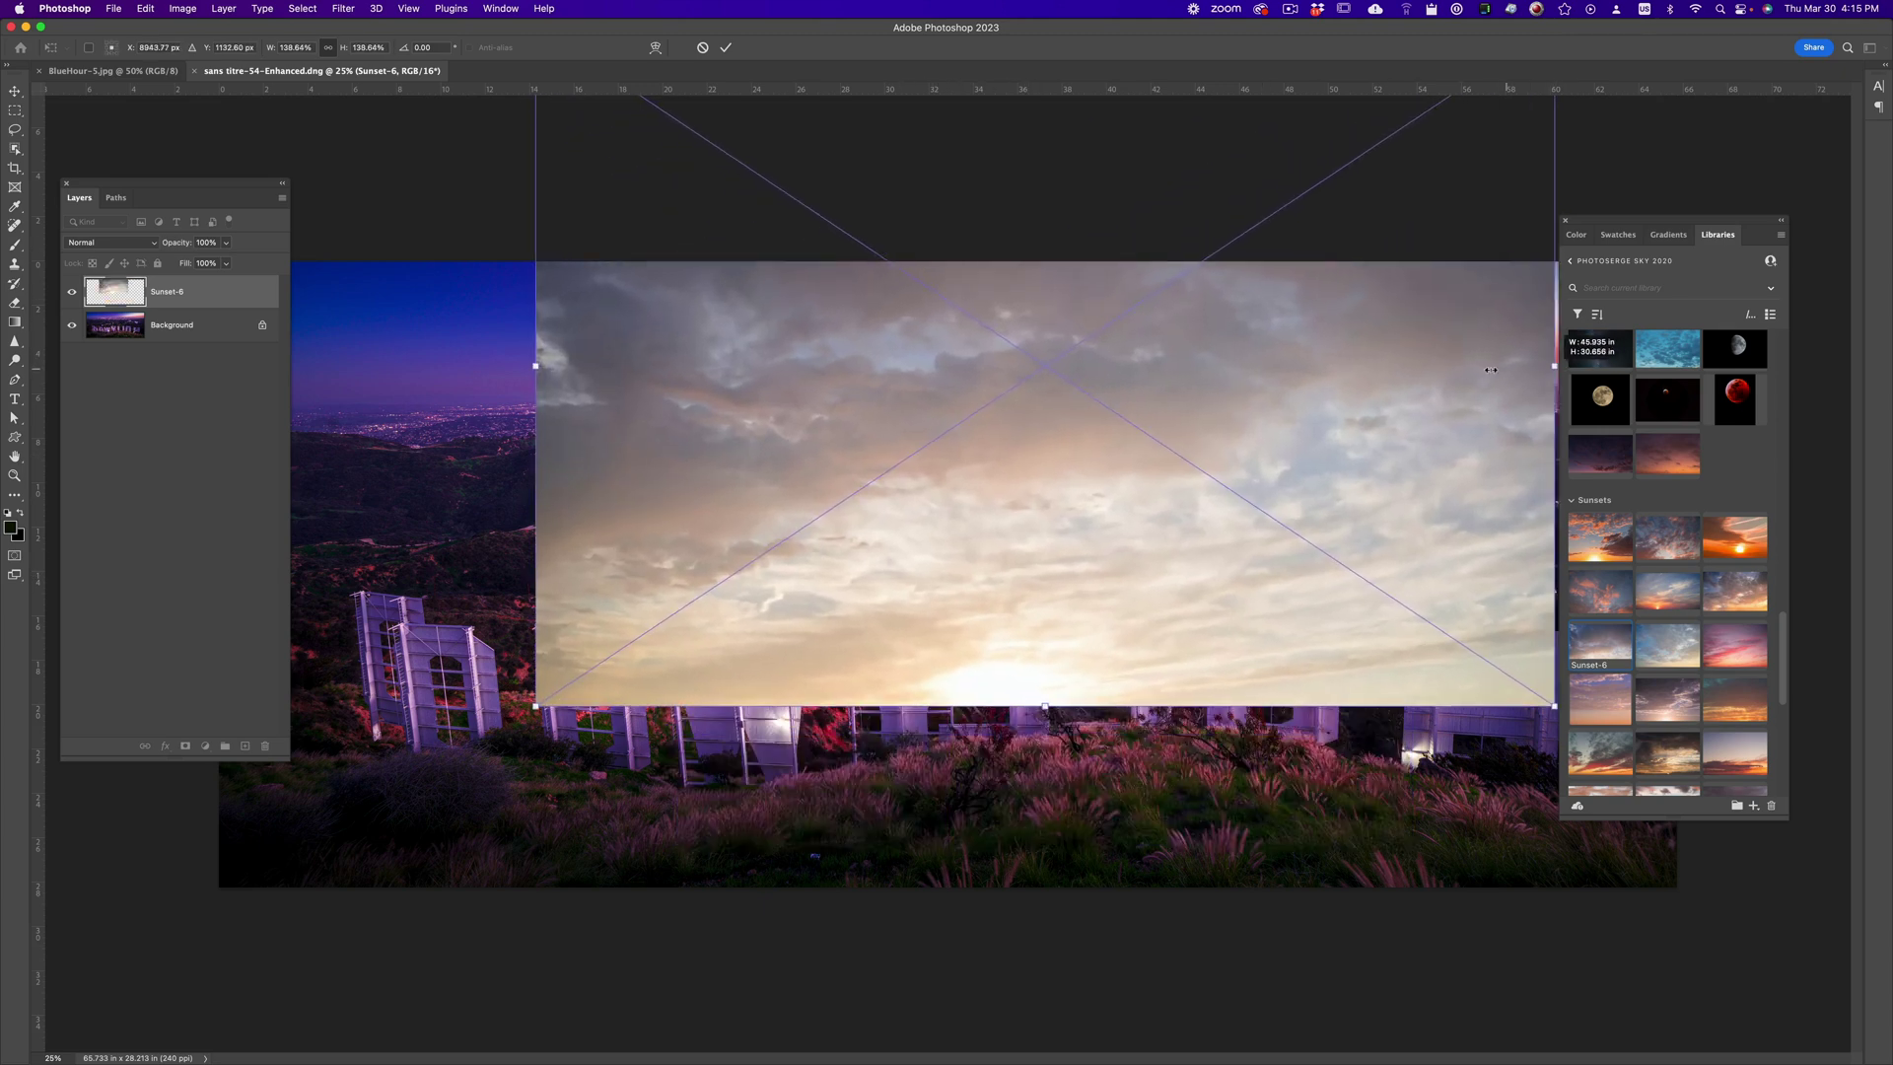
# Stretch the sky to both edges, set it to Multiply, fine-tune its position and commit.
pyautogui.moveTo(1603, 225); pyautogui.dragTo(1841, 266)
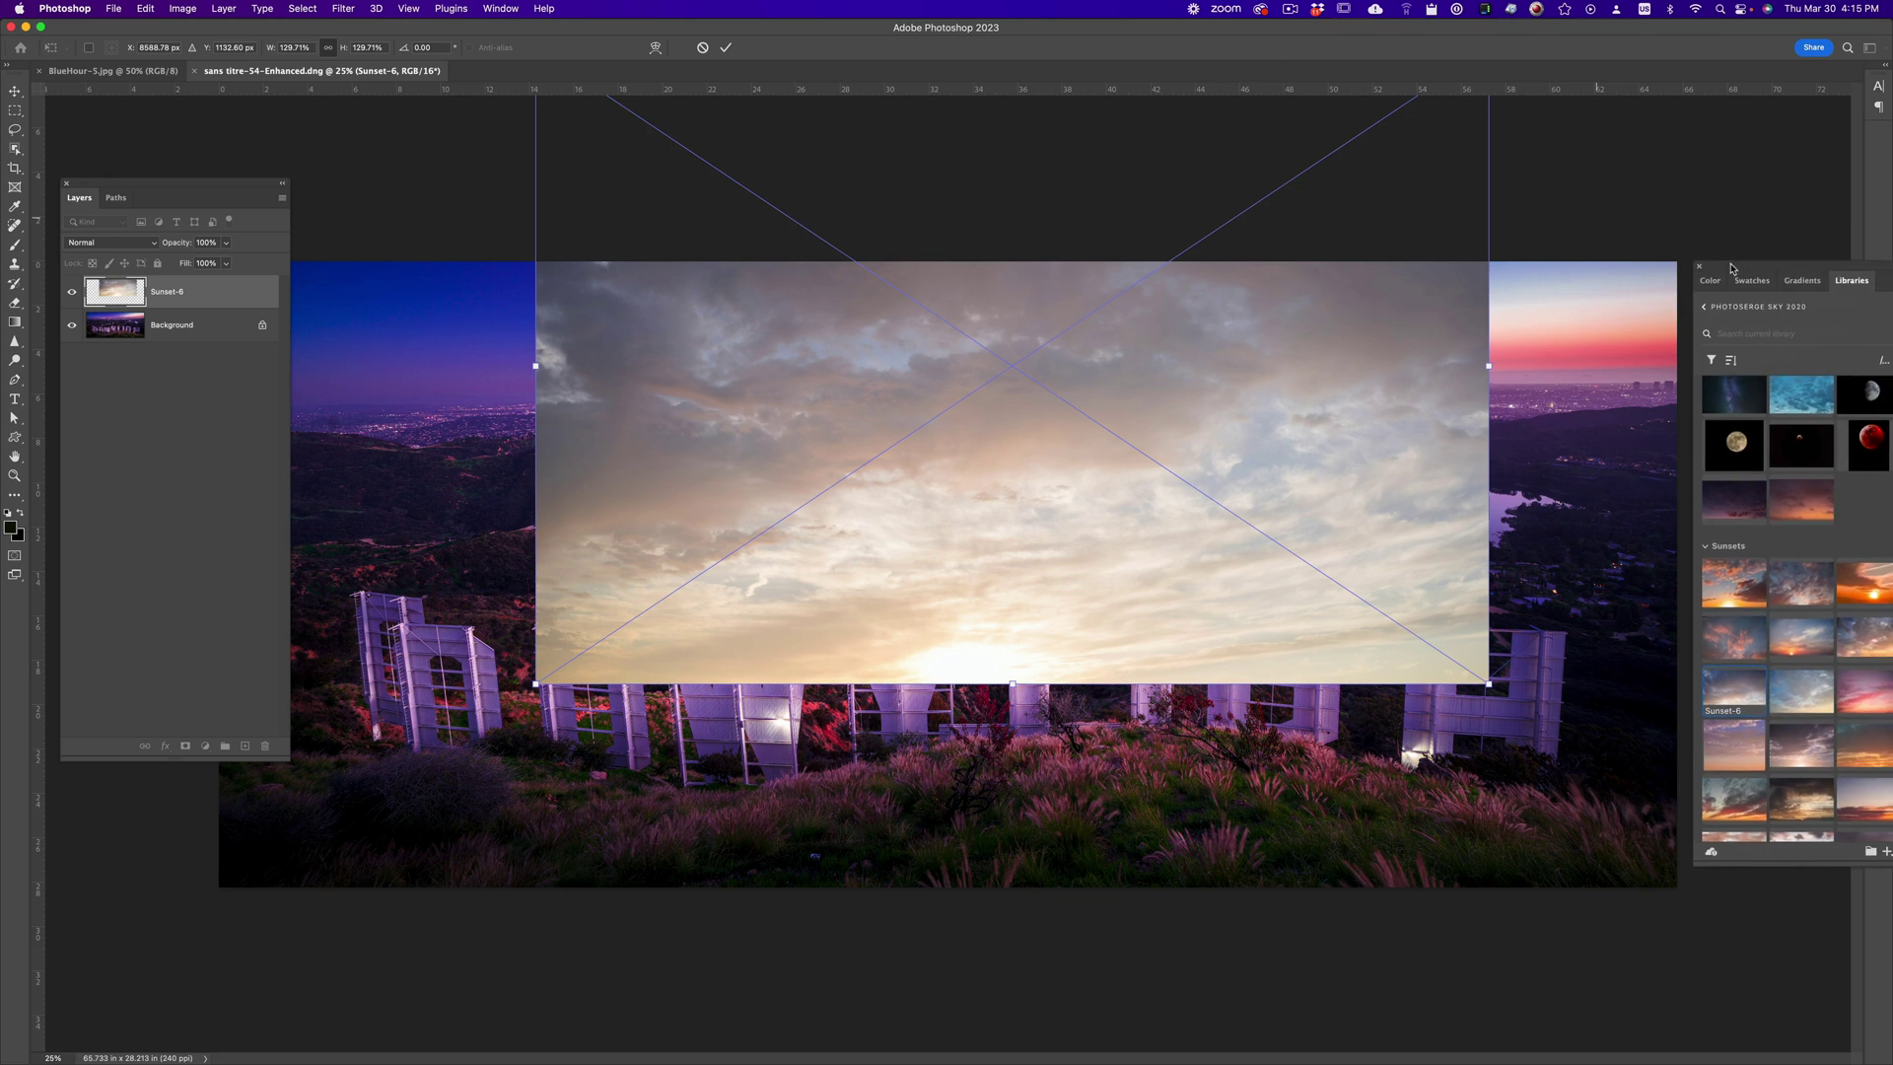
pyautogui.moveTo(215, 184); pyautogui.dragTo(88, 221)
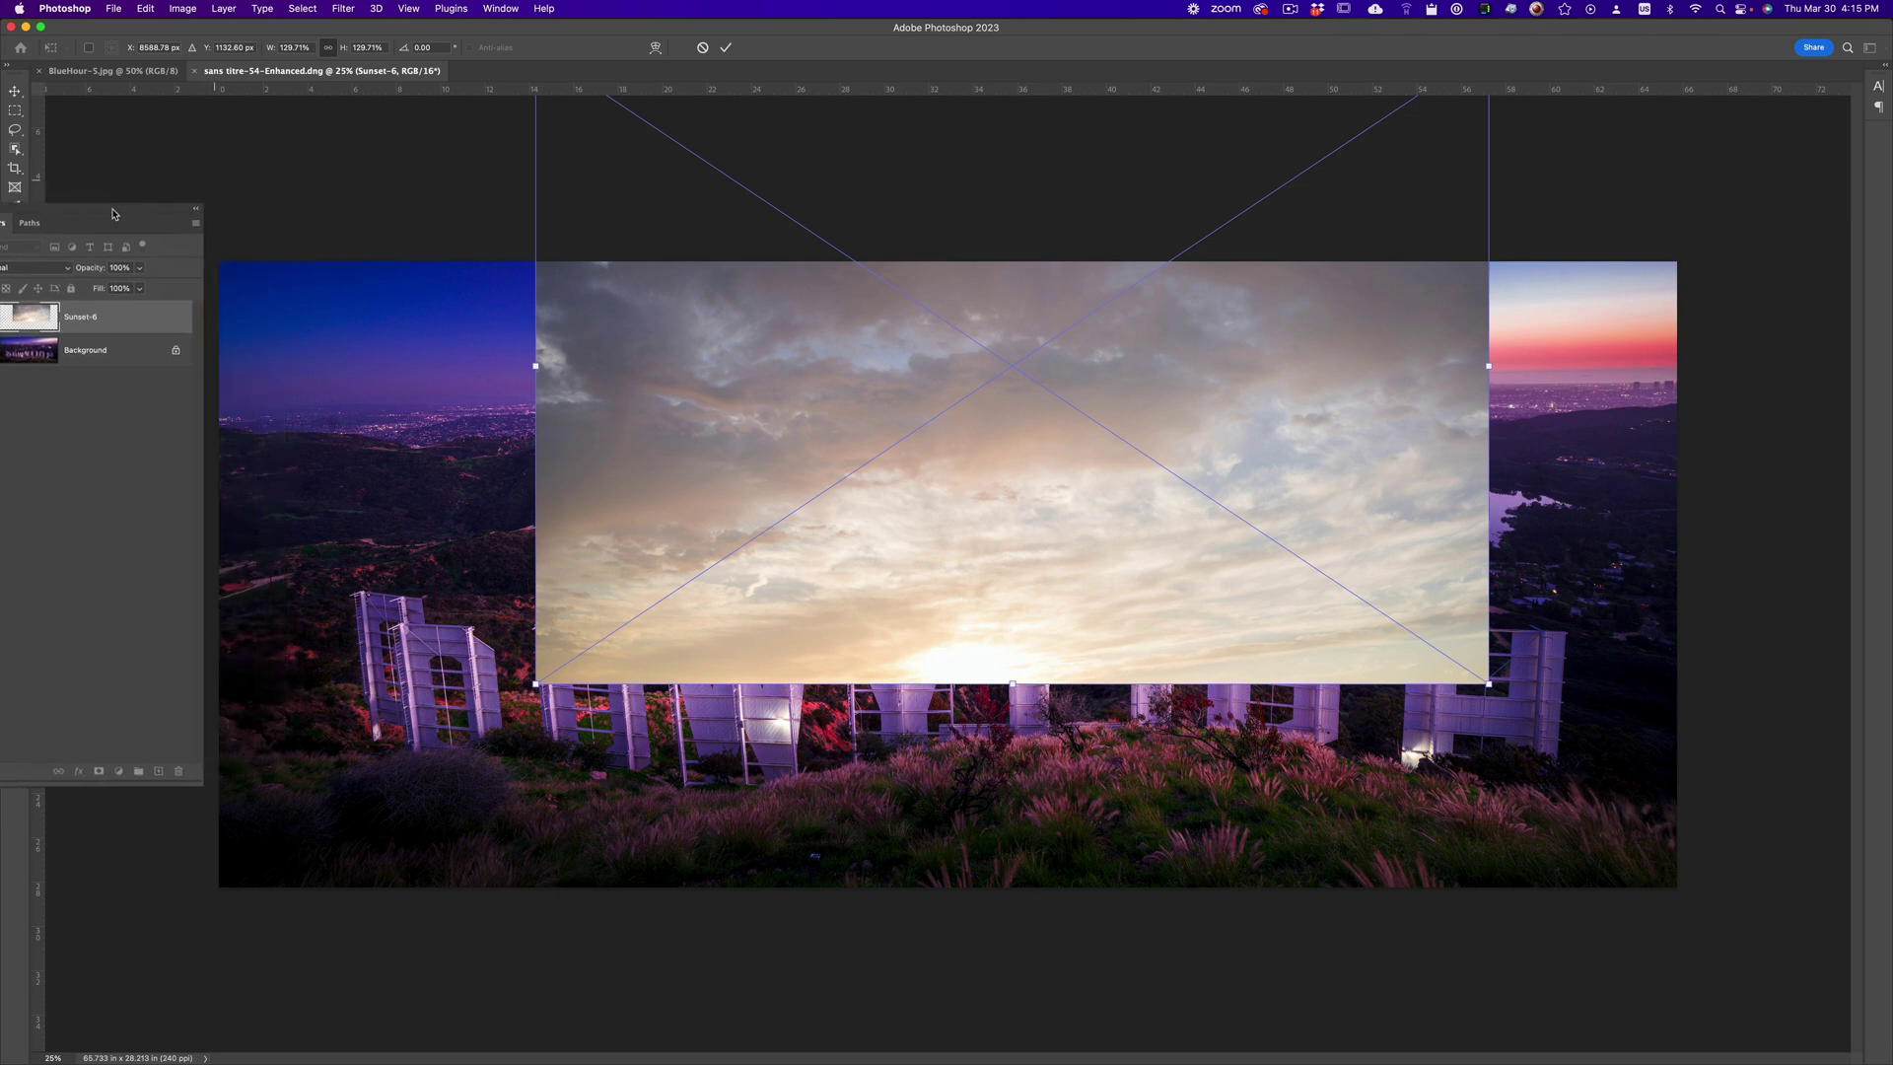
pyautogui.moveTo(535, 368); pyautogui.dragTo(204, 366)
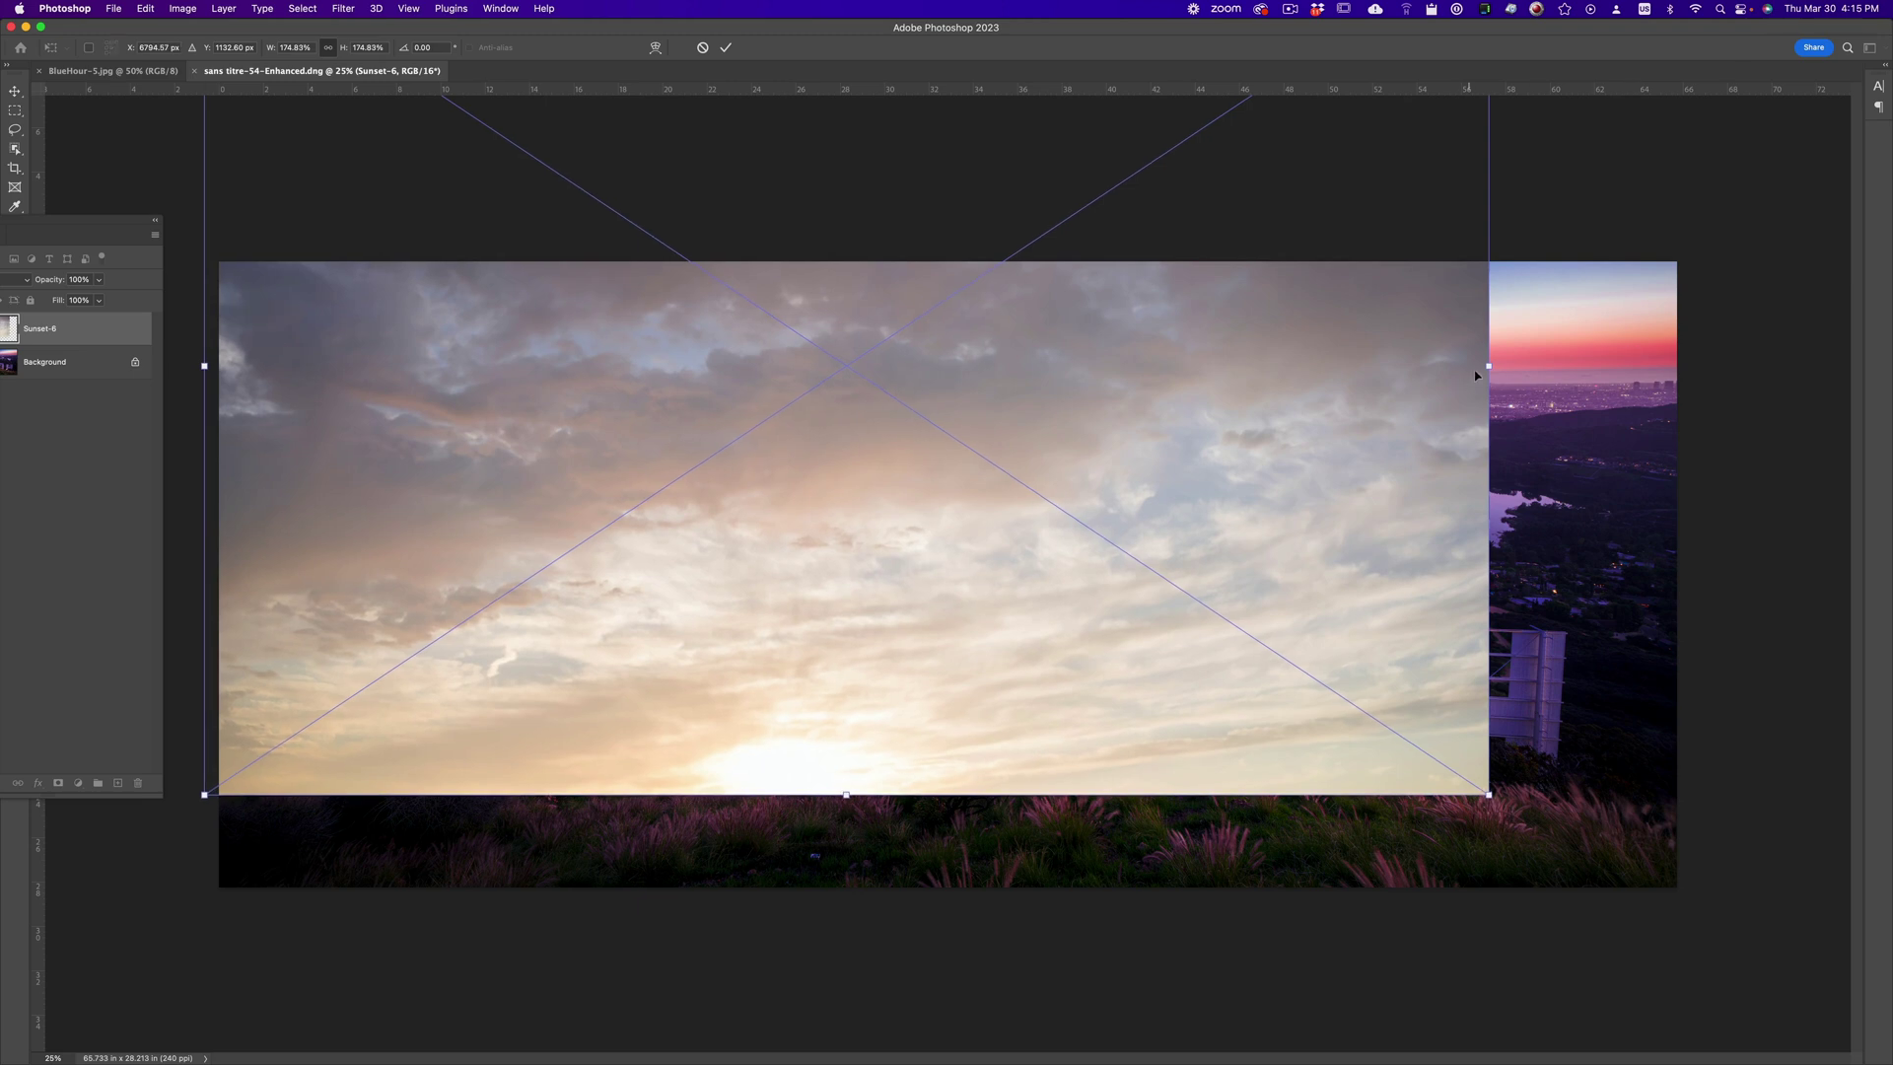
pyautogui.moveTo(1486, 365); pyautogui.dragTo(1677, 366)
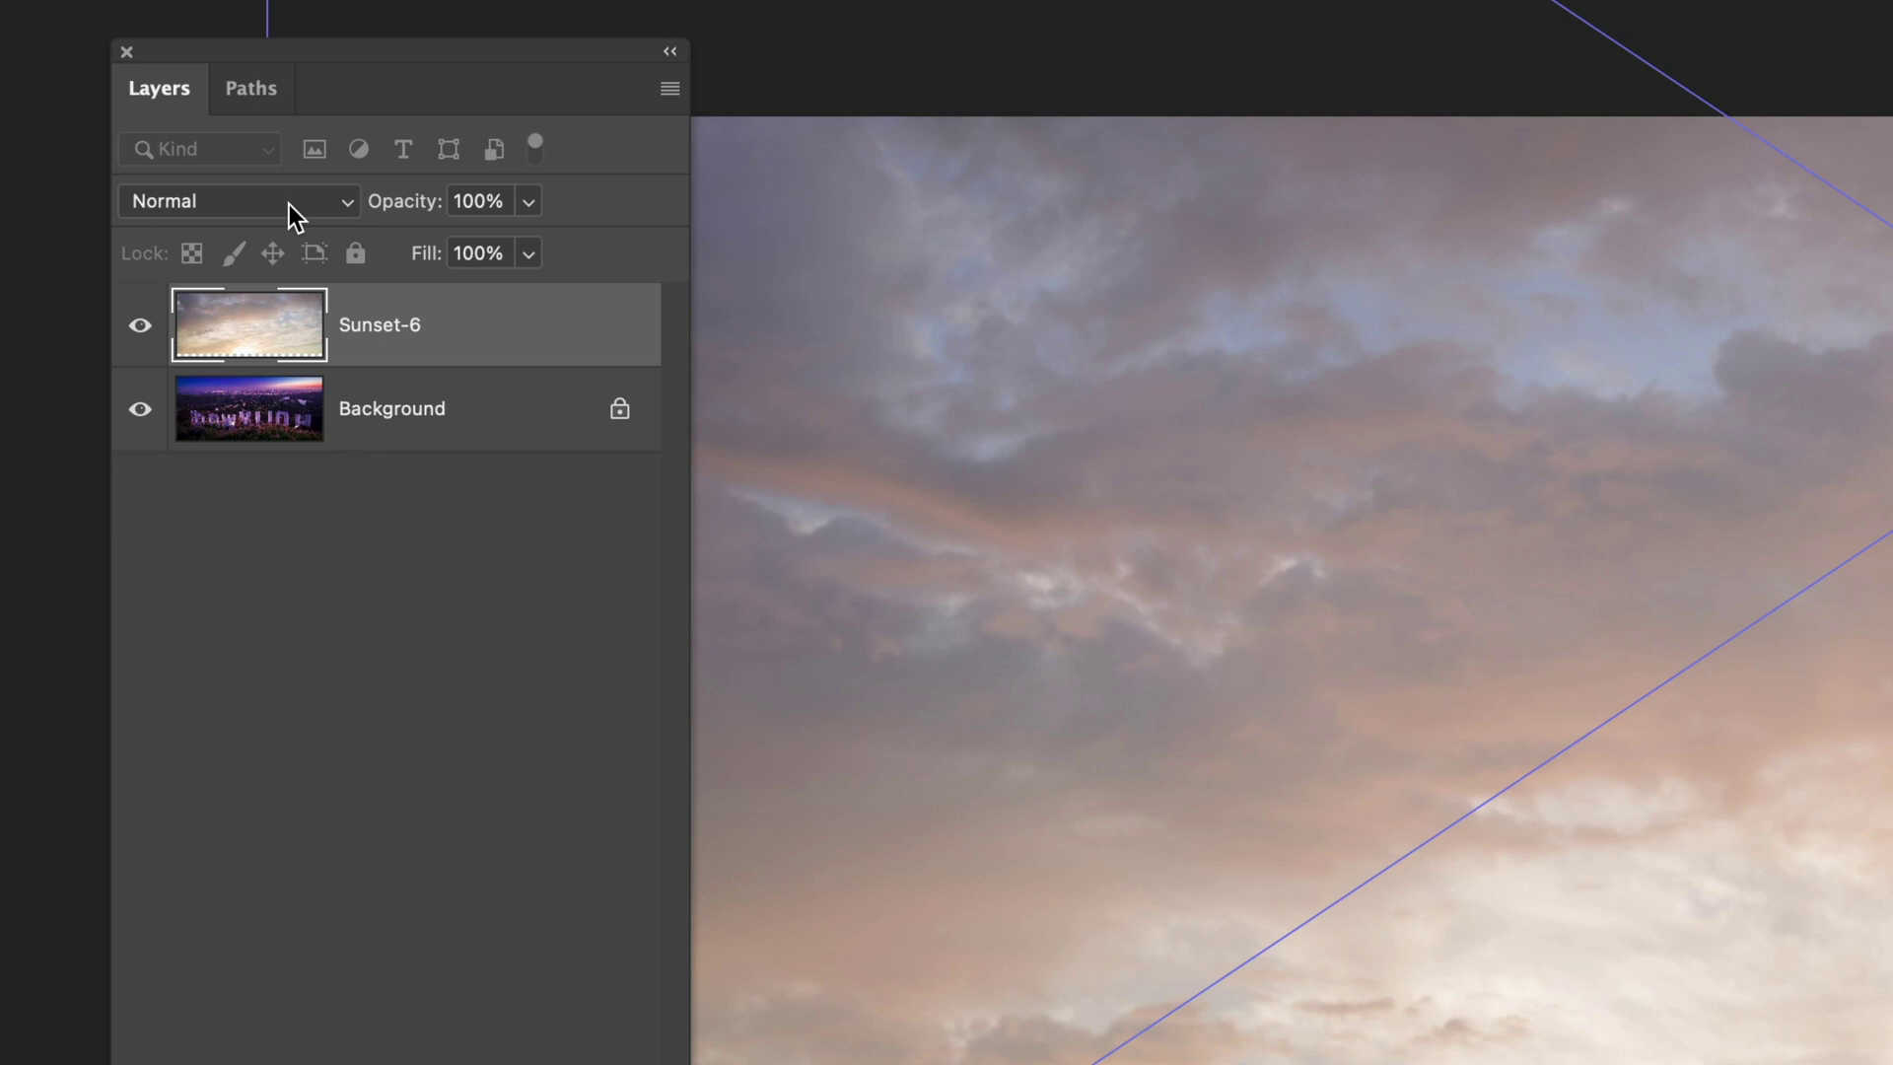
pyautogui.click(287, 204)
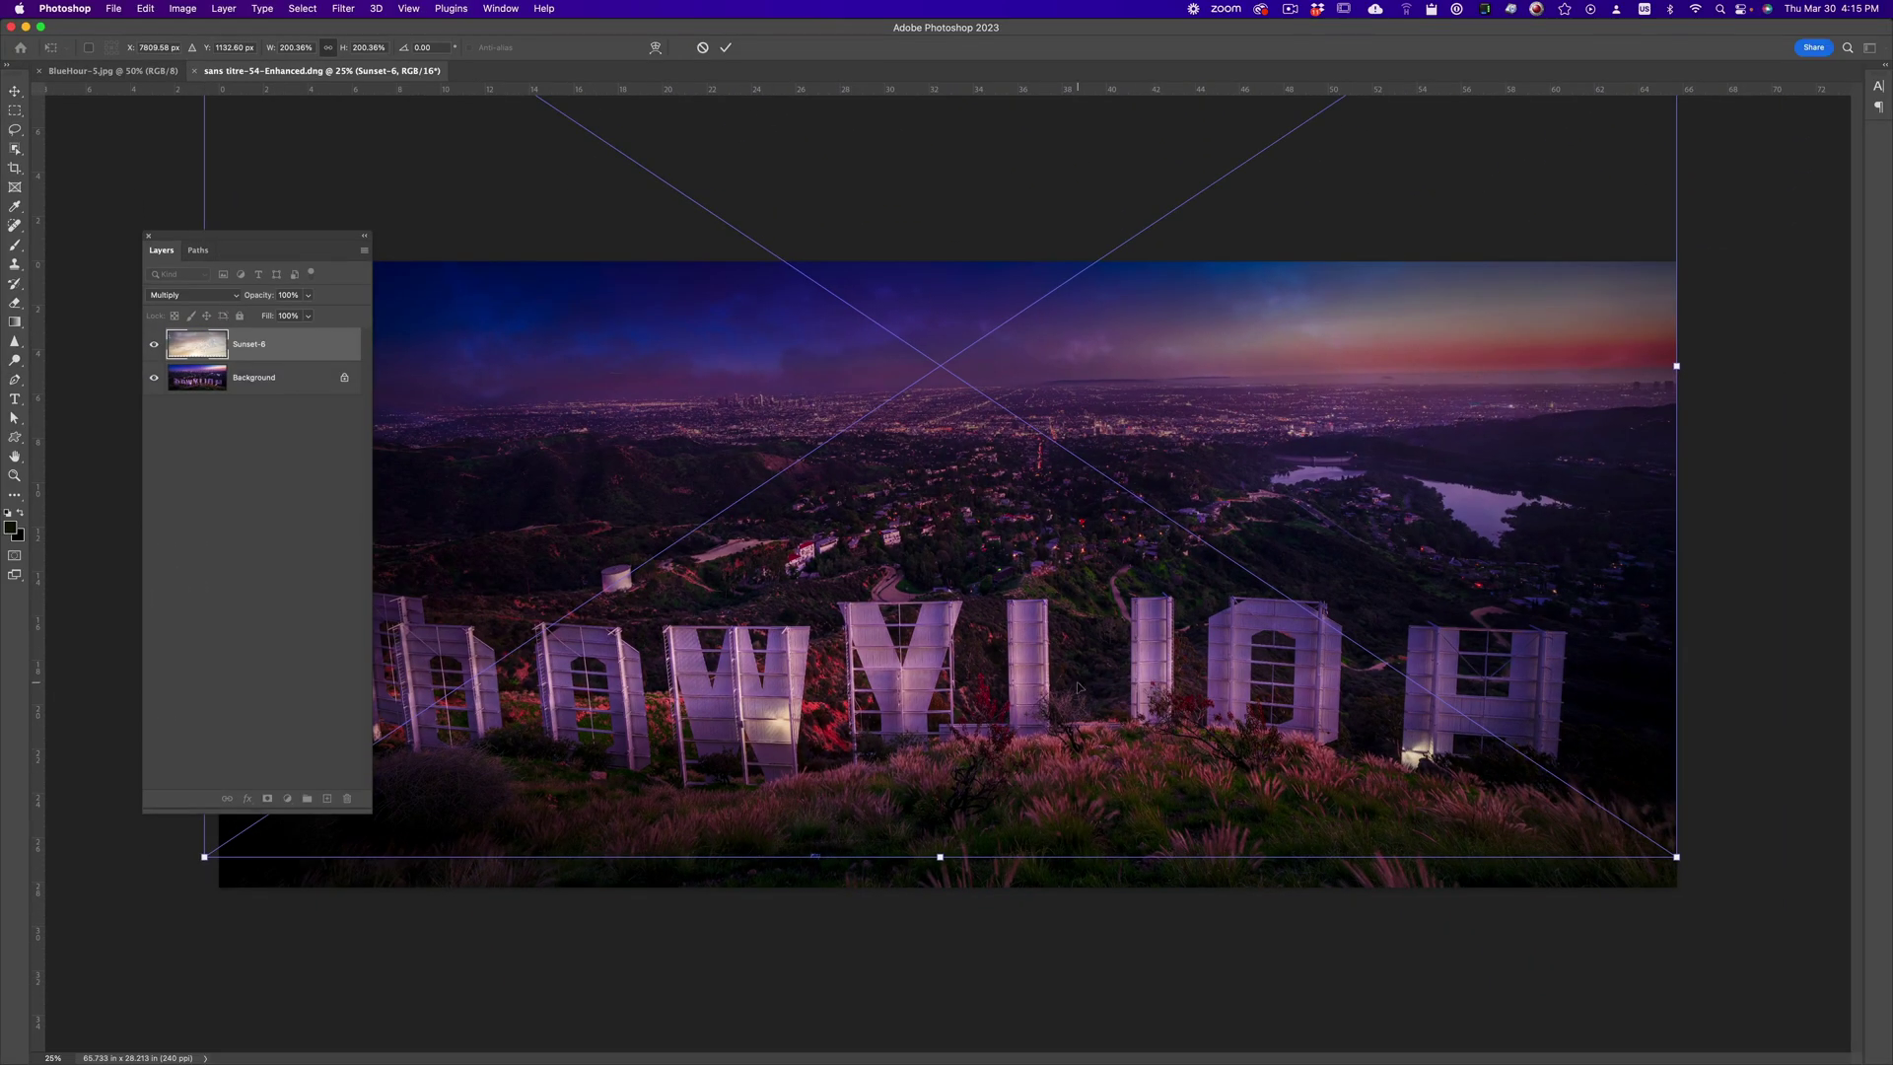
pyautogui.moveTo(1079, 687); pyautogui.dragTo(1092, 431)
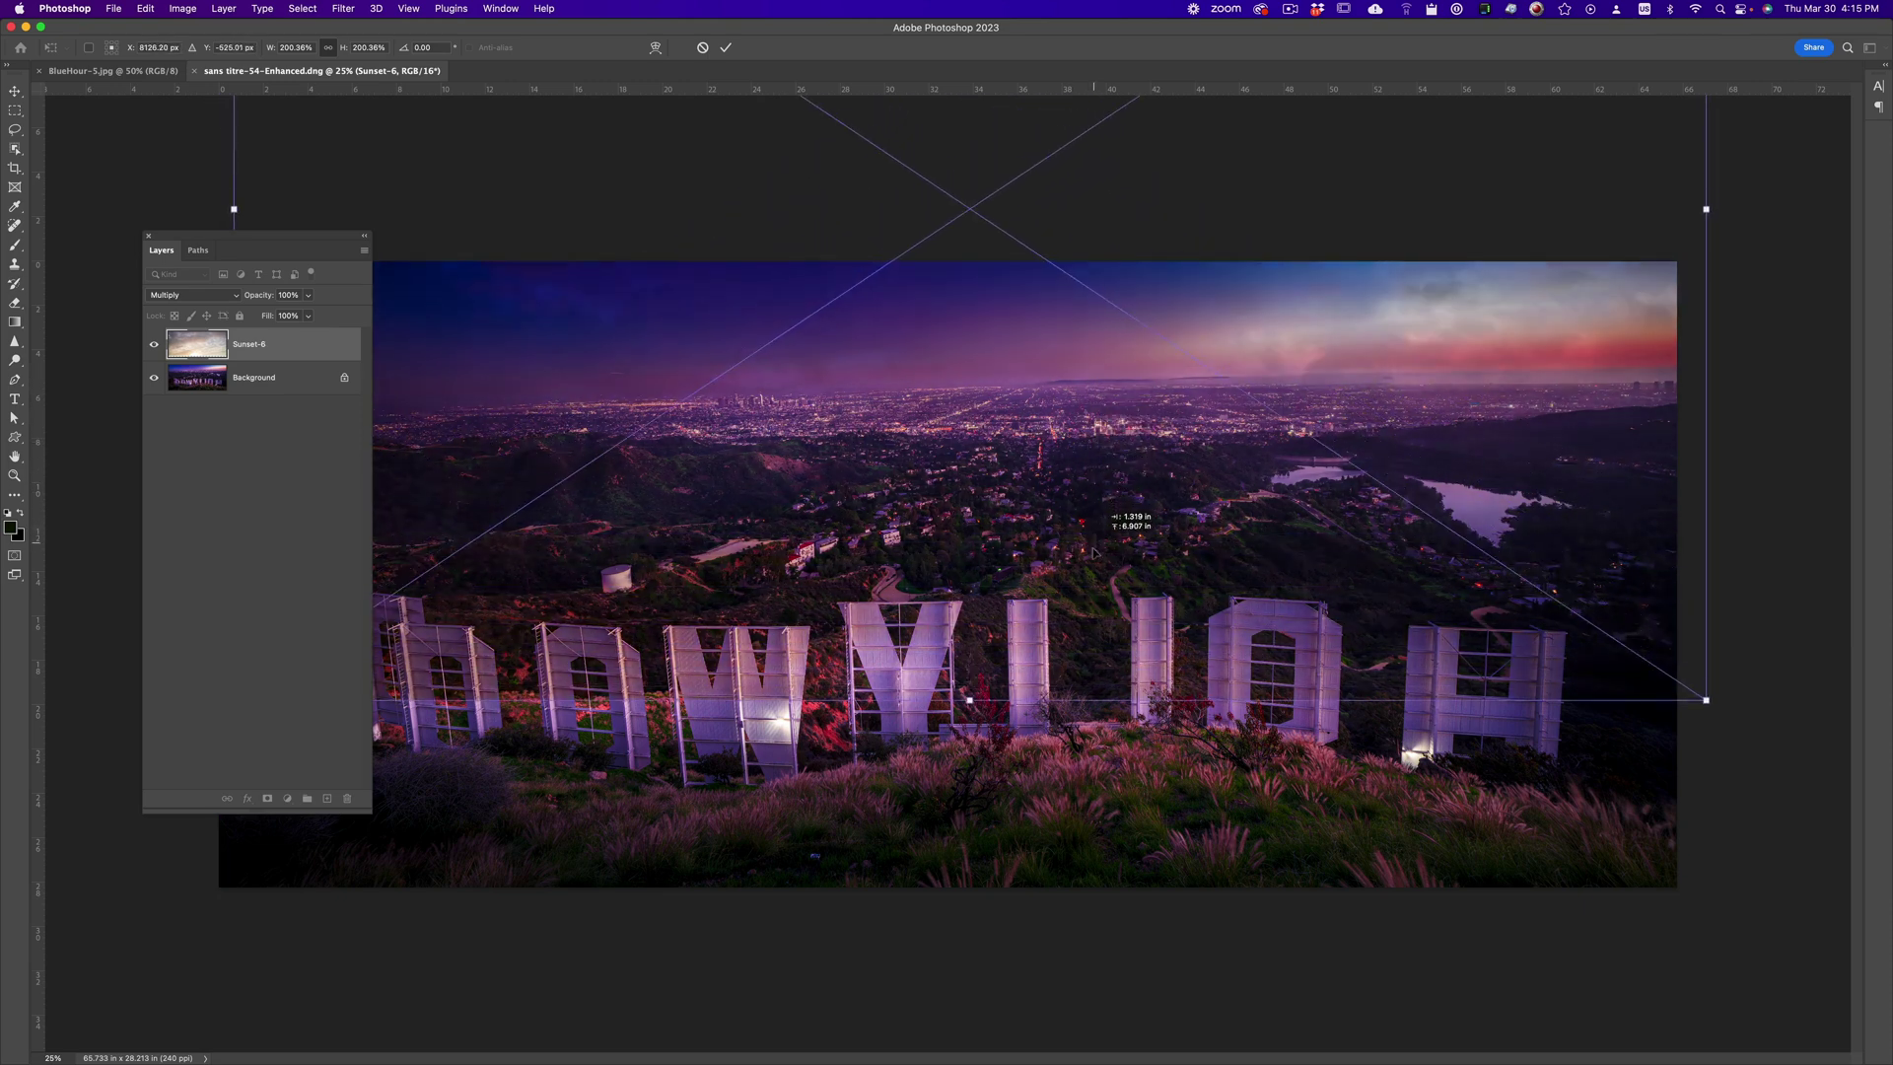
pyautogui.moveTo(1092, 432); pyautogui.dragTo(1088, 519)
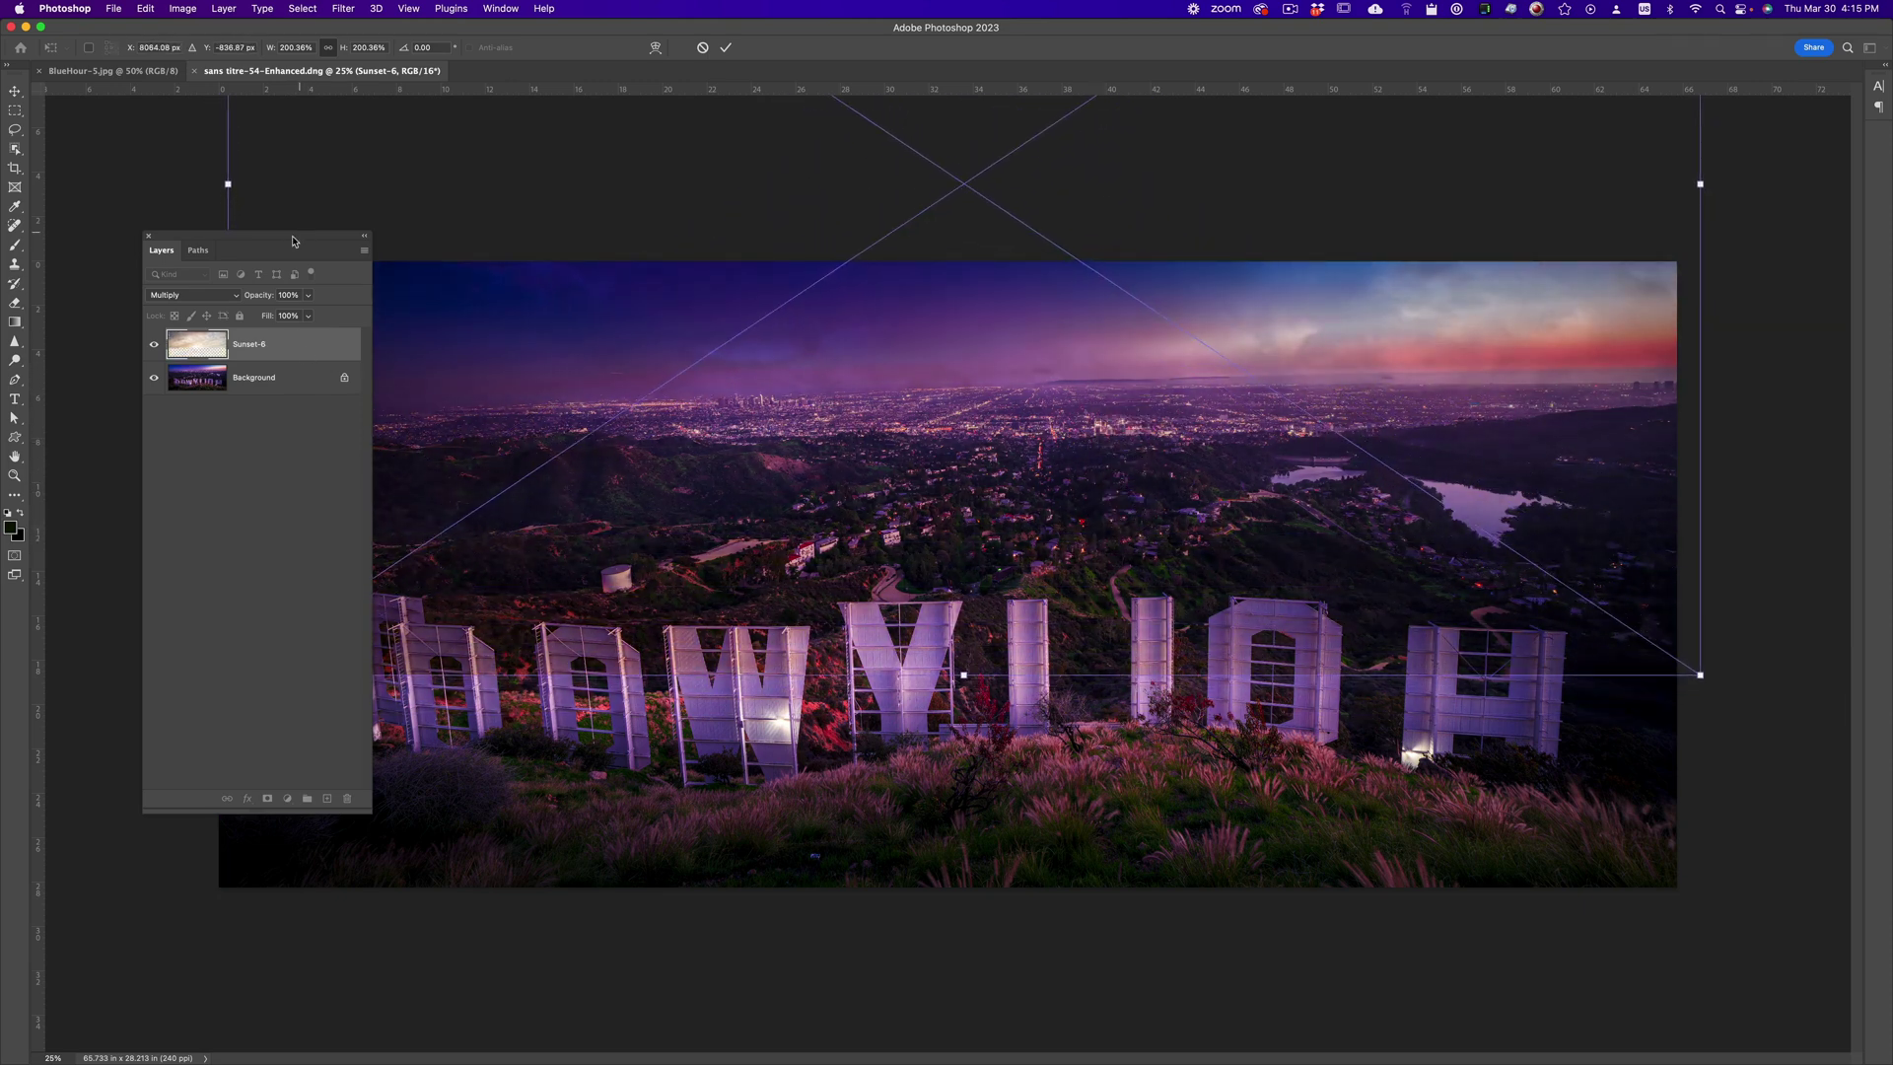
pyautogui.moveTo(296, 235); pyautogui.dragTo(127, 268)
pyautogui.moveTo(1195, 445); pyautogui.dragTo(1178, 443)
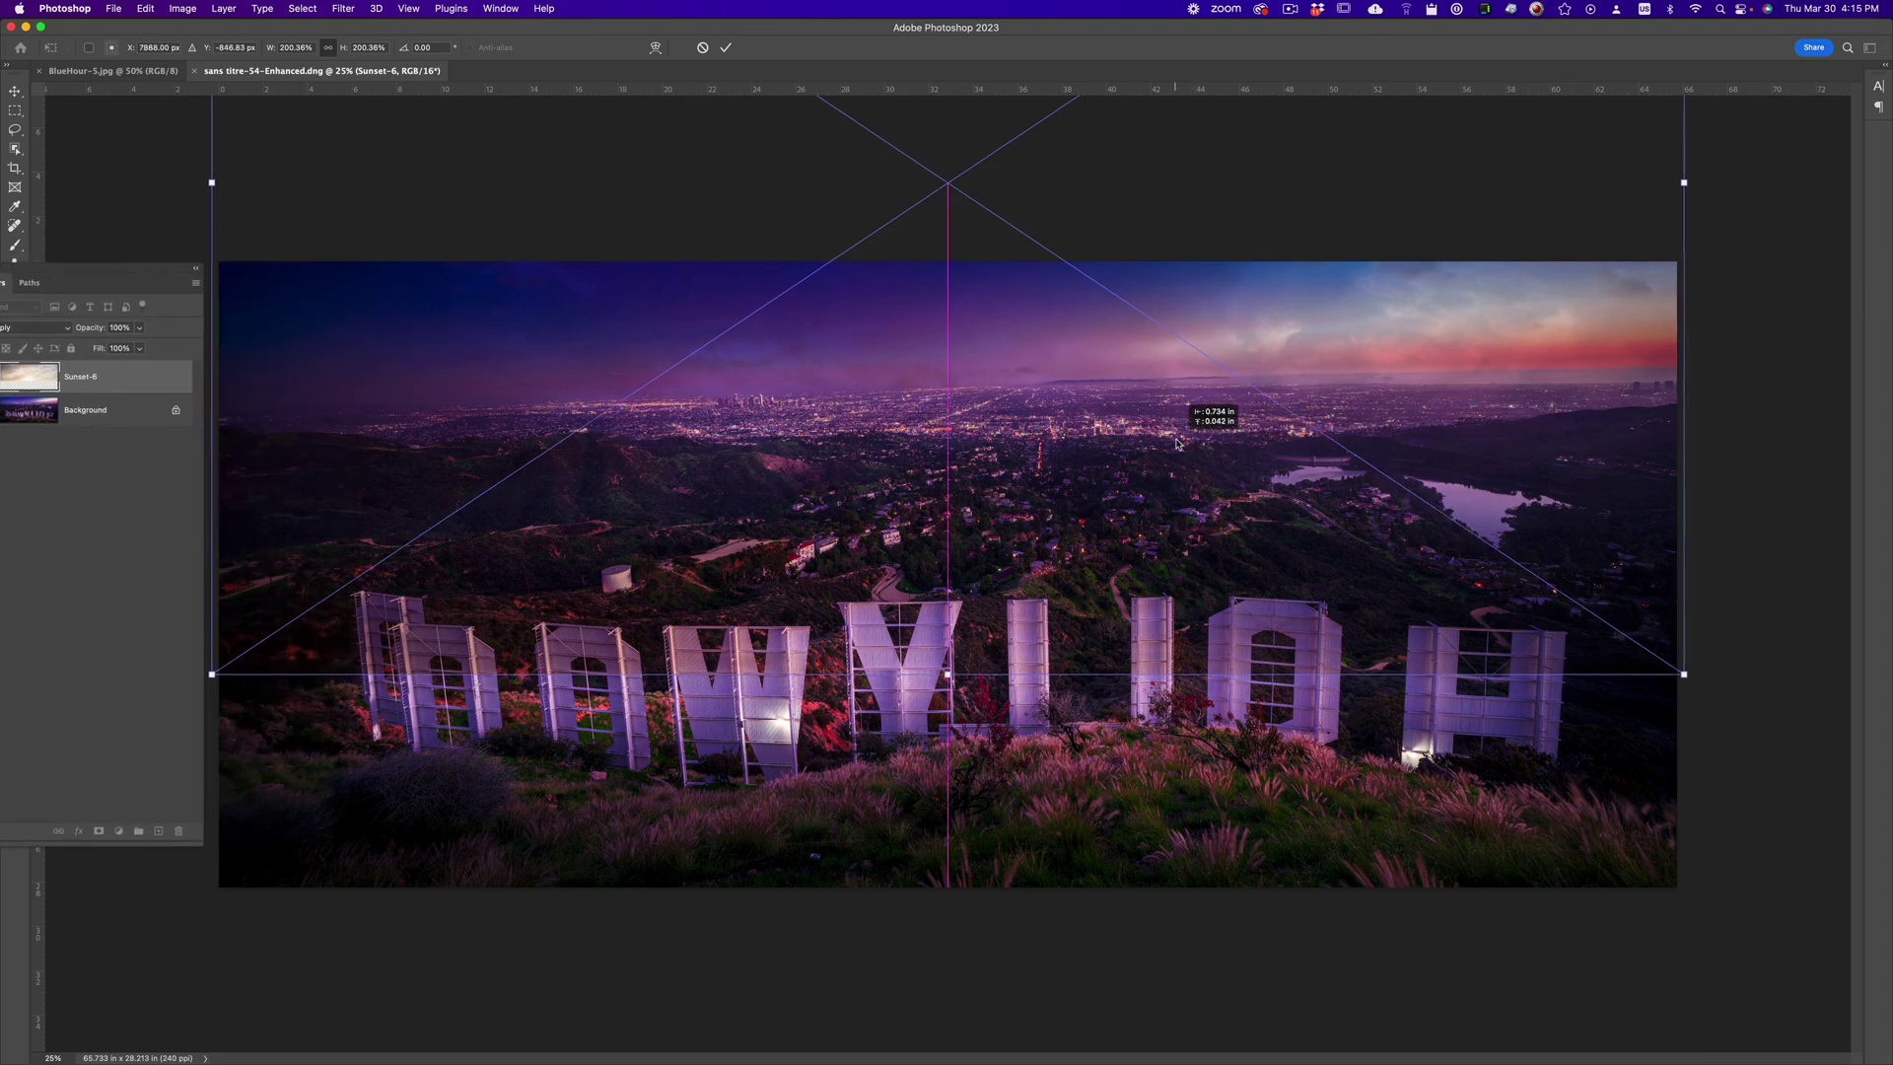
pyautogui.moveTo(1685, 182); pyautogui.dragTo(1731, 183)
pyautogui.moveTo(1043, 457); pyautogui.dragTo(1050, 421)
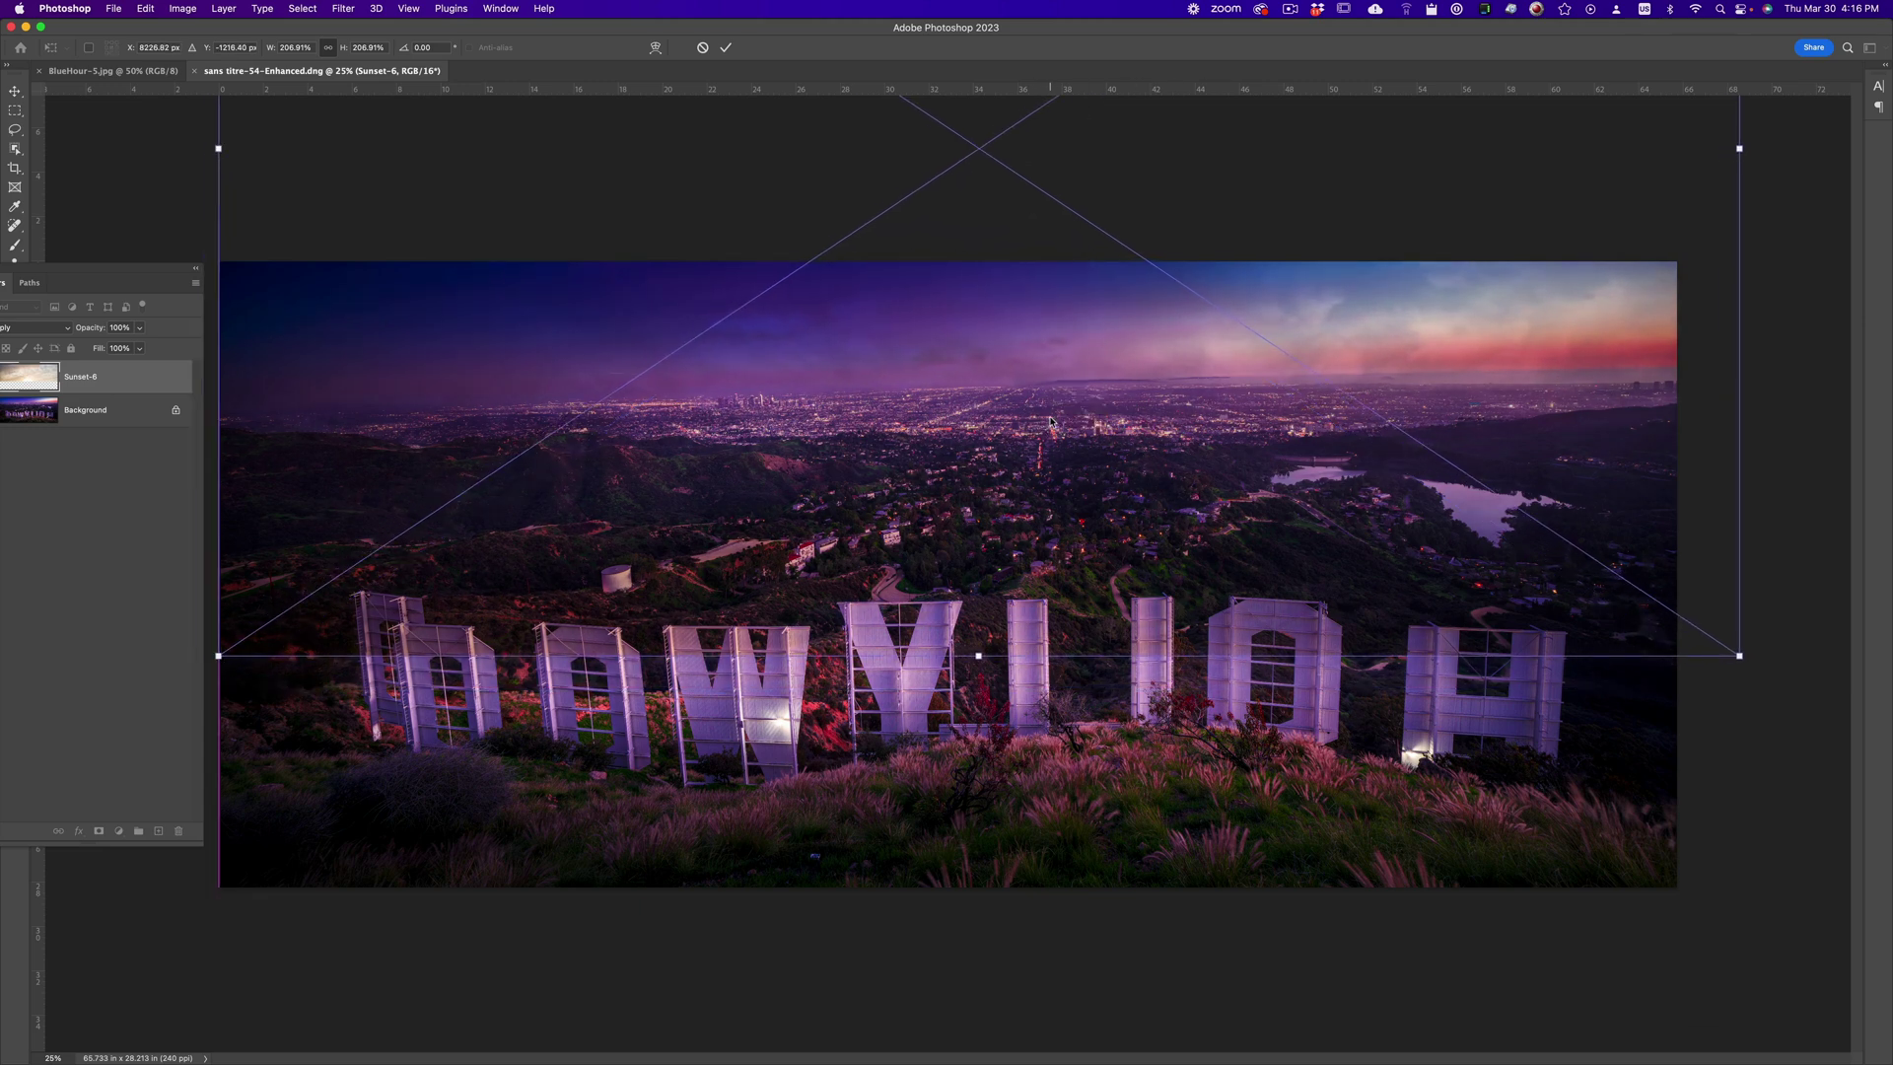
pyautogui.press('Return')
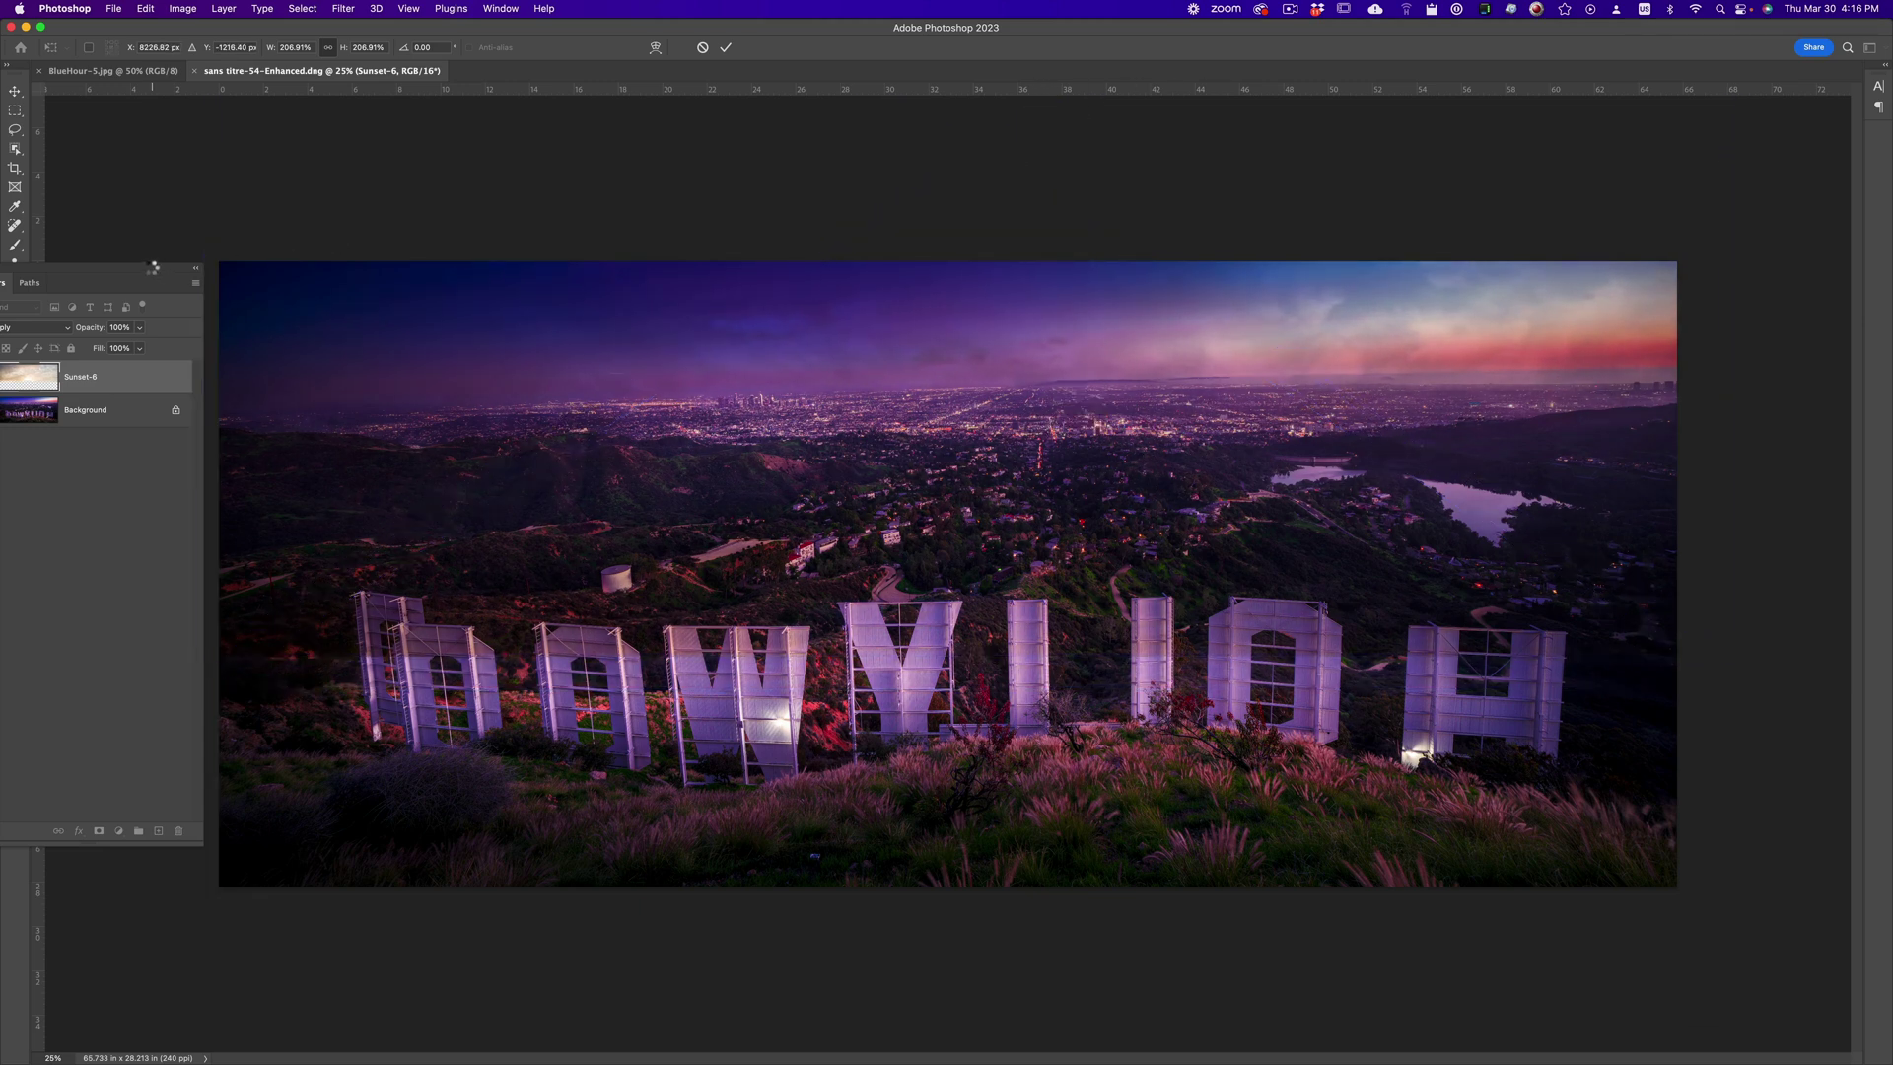
# Add a layer mask to the sky layer and fill it with black using a large brush.
pyautogui.press('z')
pyautogui.moveTo(126, 270); pyautogui.dragTo(296, 224)
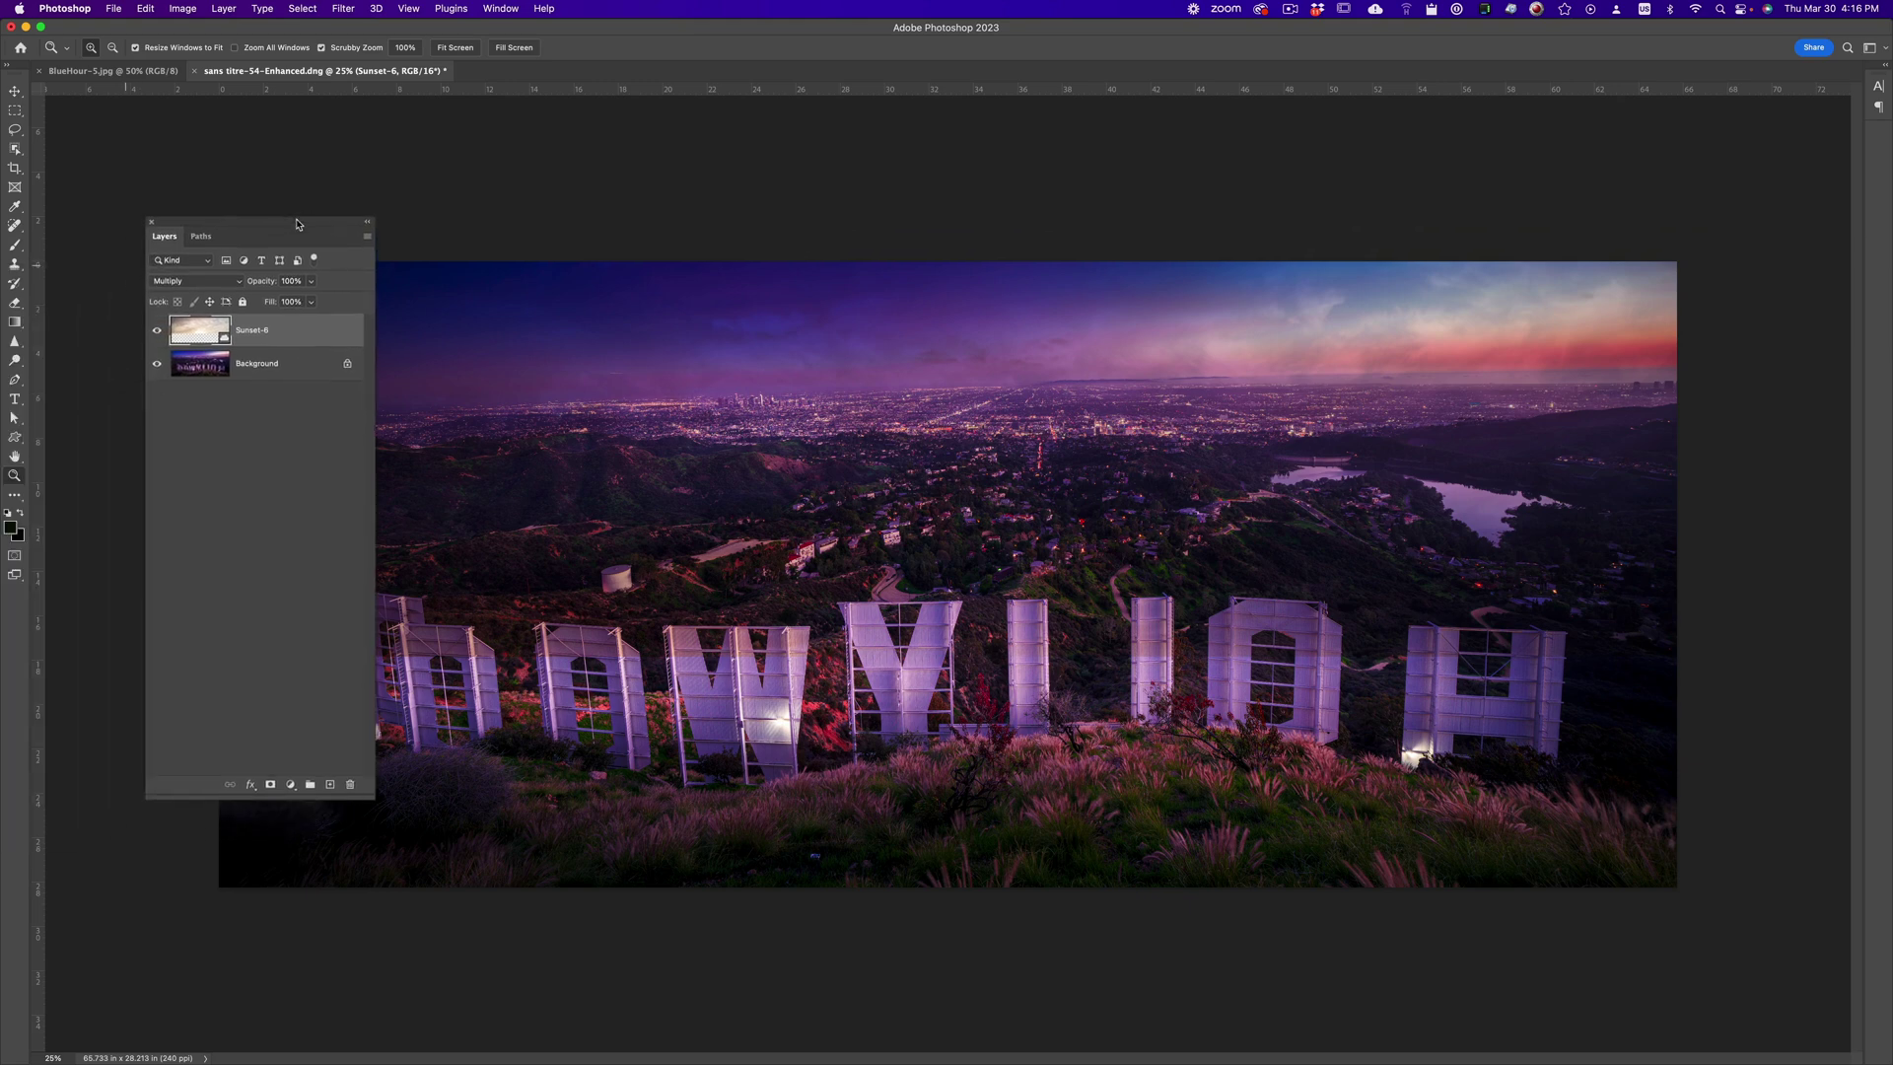
pyautogui.click(270, 785)
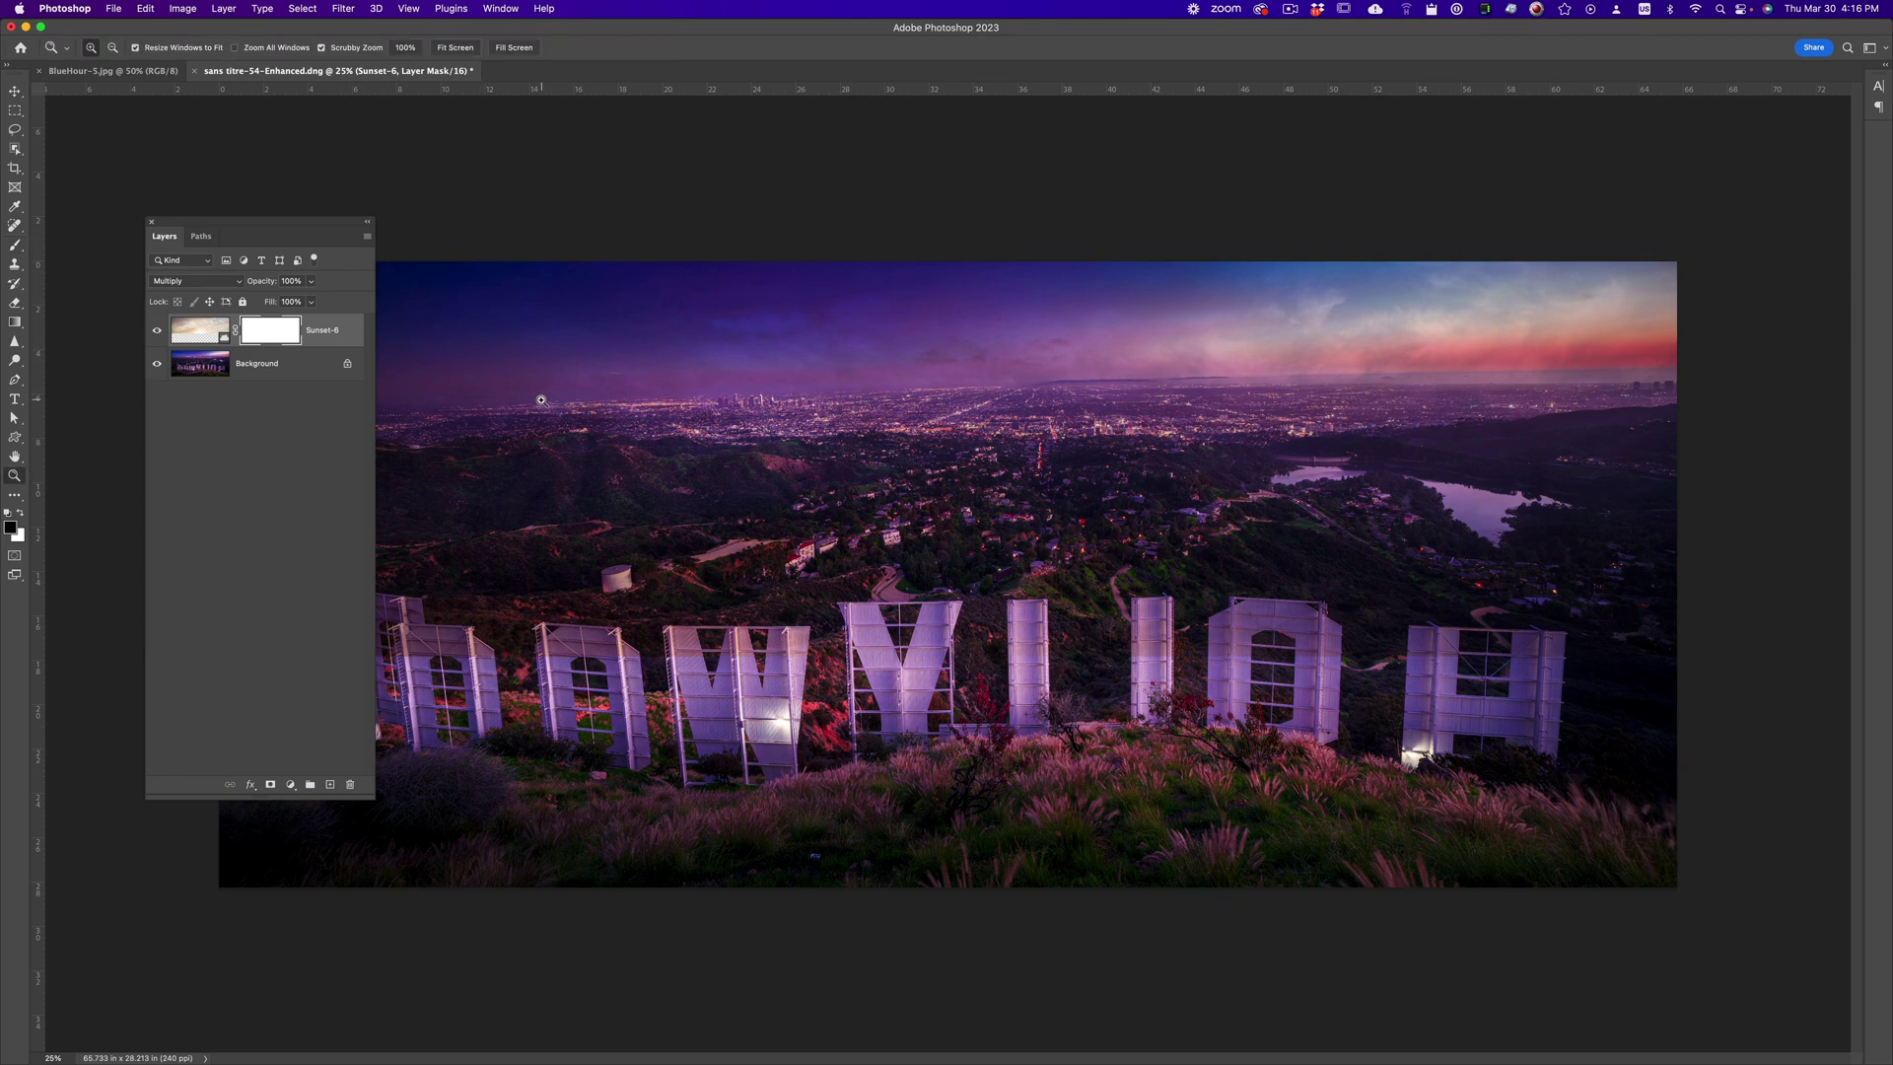
pyautogui.press('b')
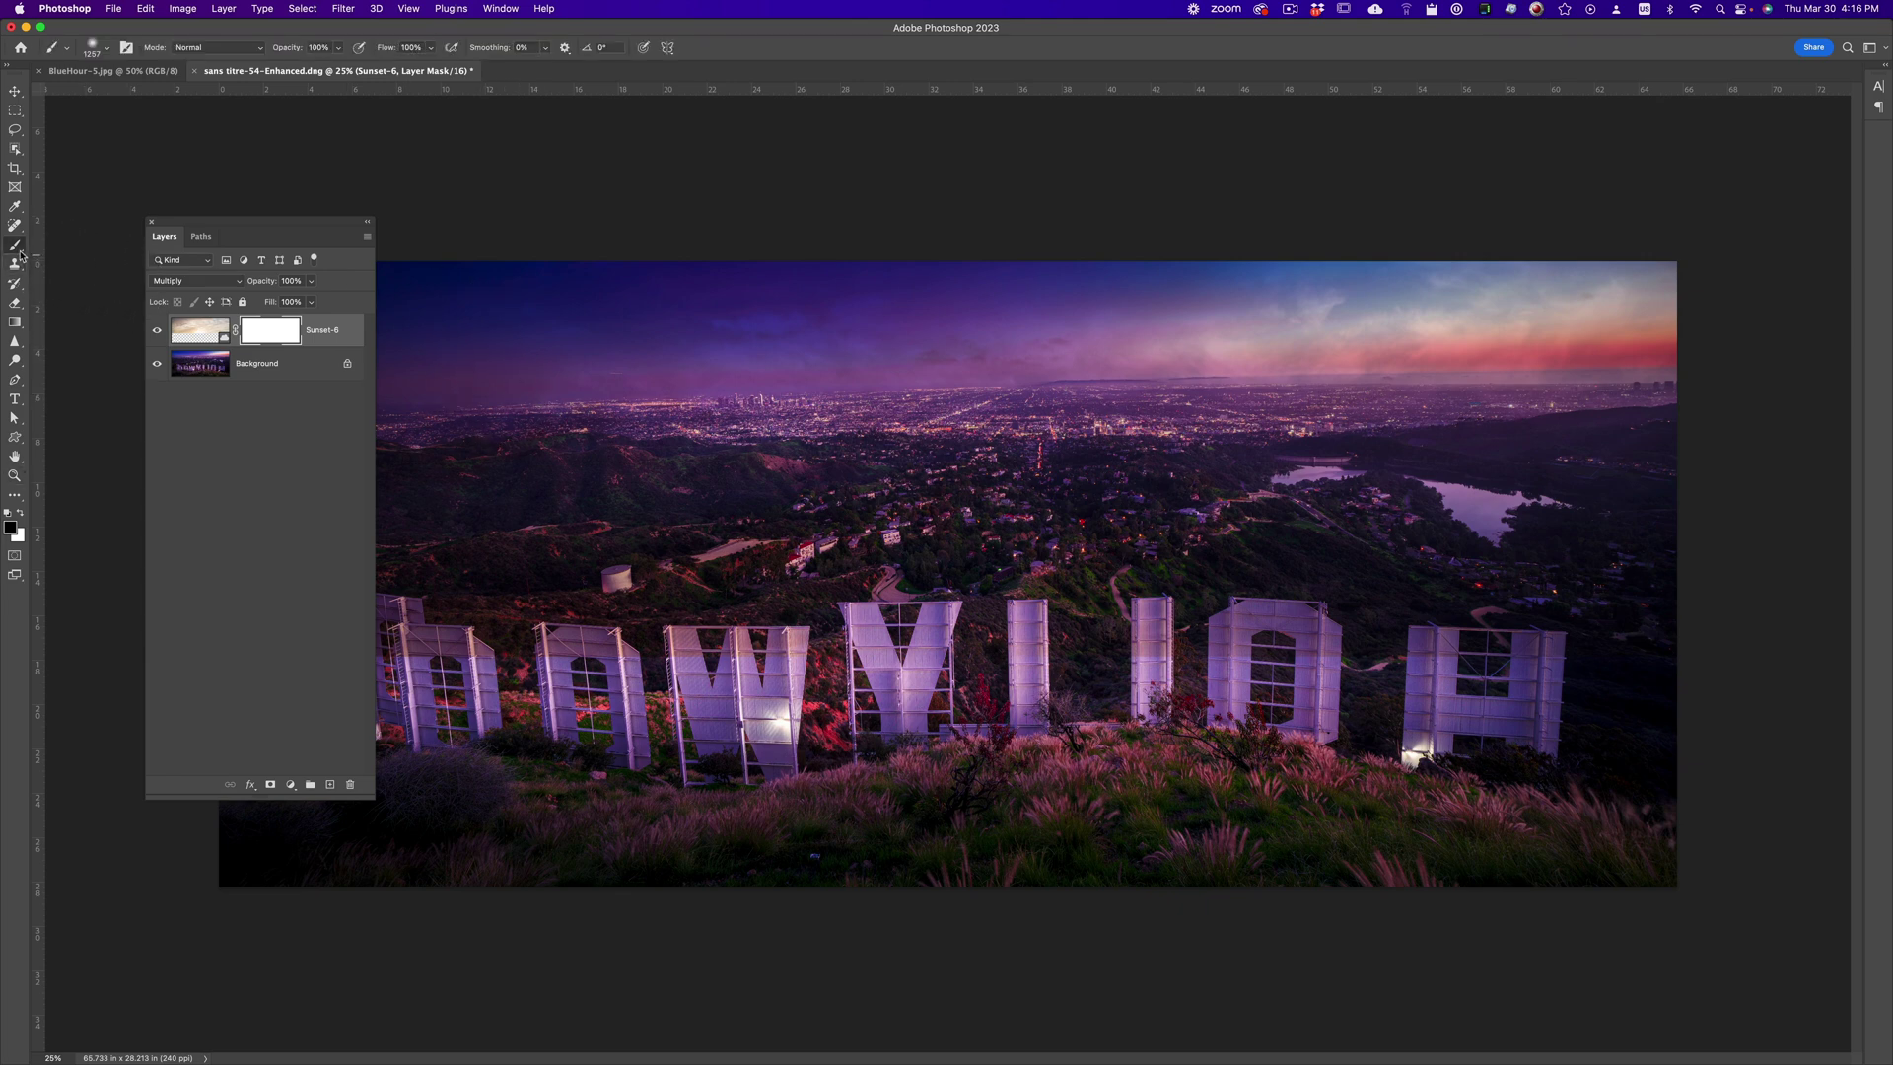
pyautogui.keyDown('alt'); pyautogui.click(1025, 631); pyautogui.keyUp('alt')
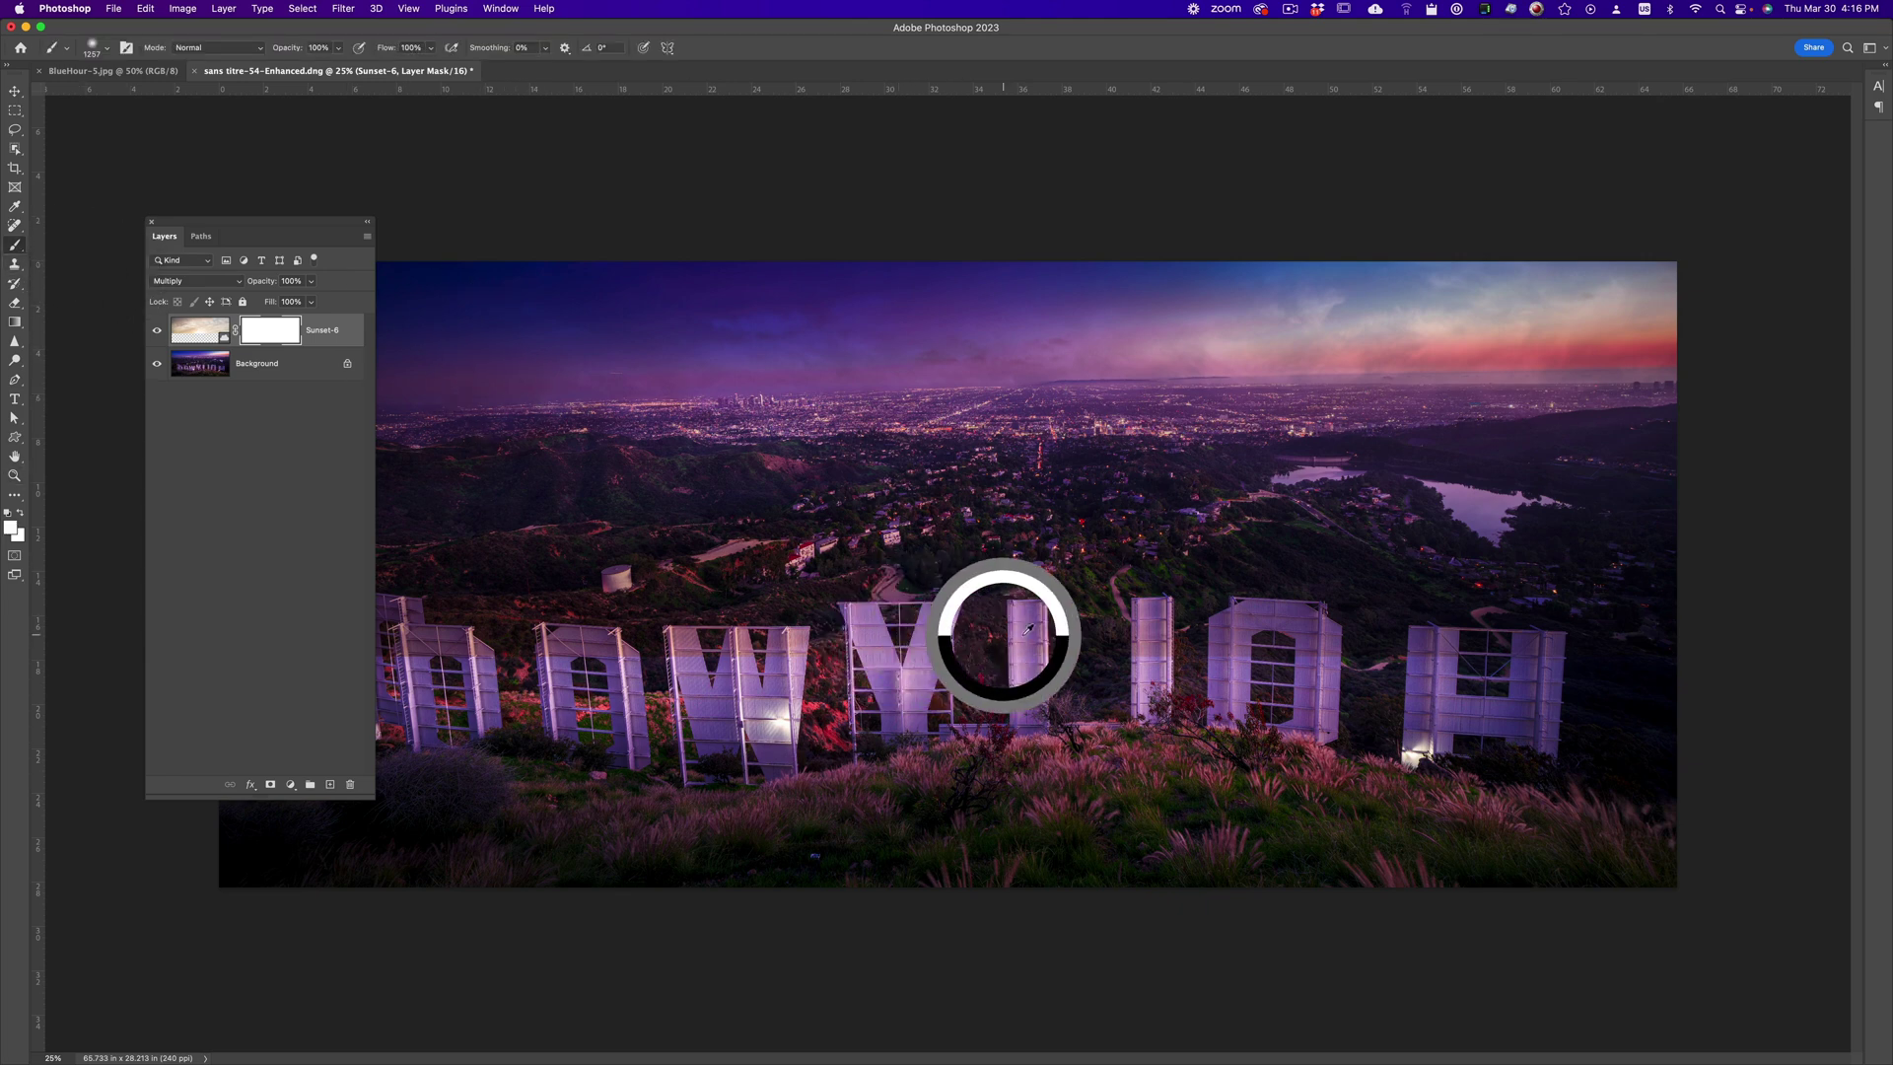
pyautogui.moveTo(848, 577); pyautogui.dragTo(500, 543)
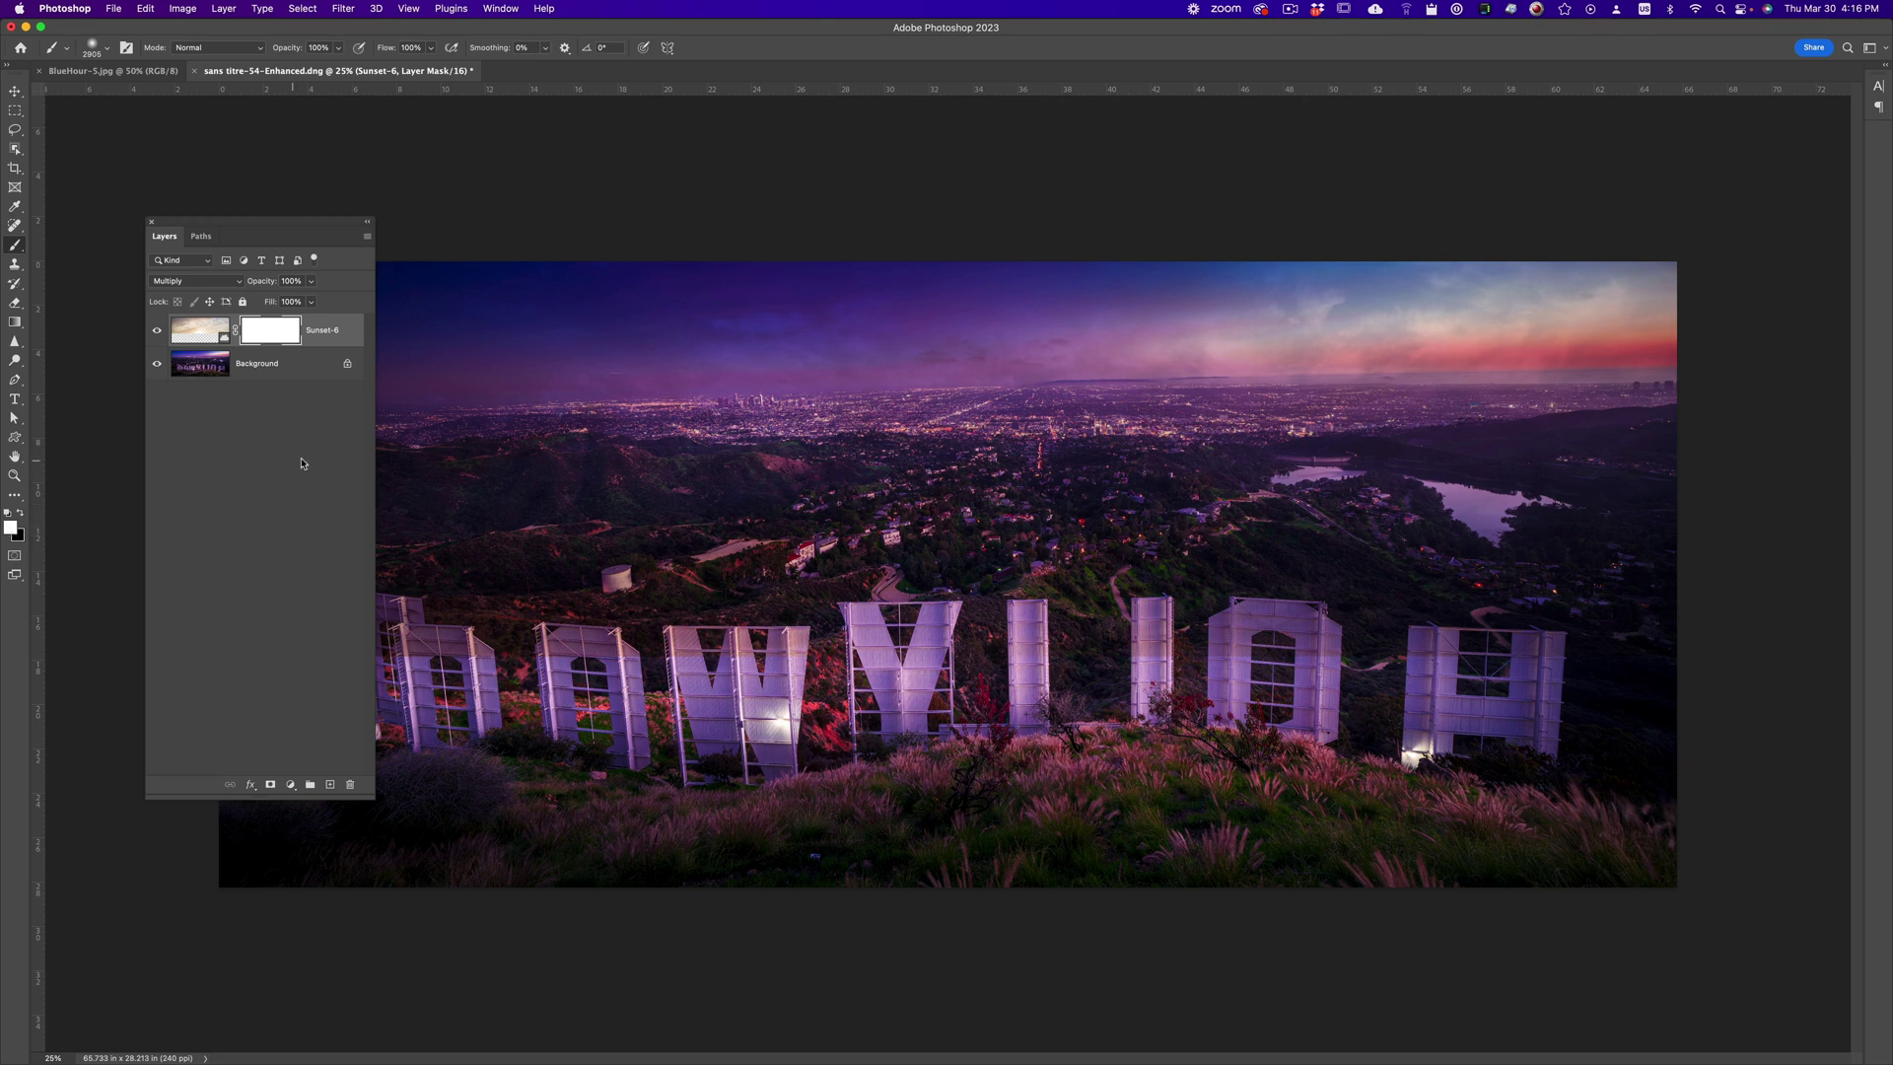
pyautogui.press('x')
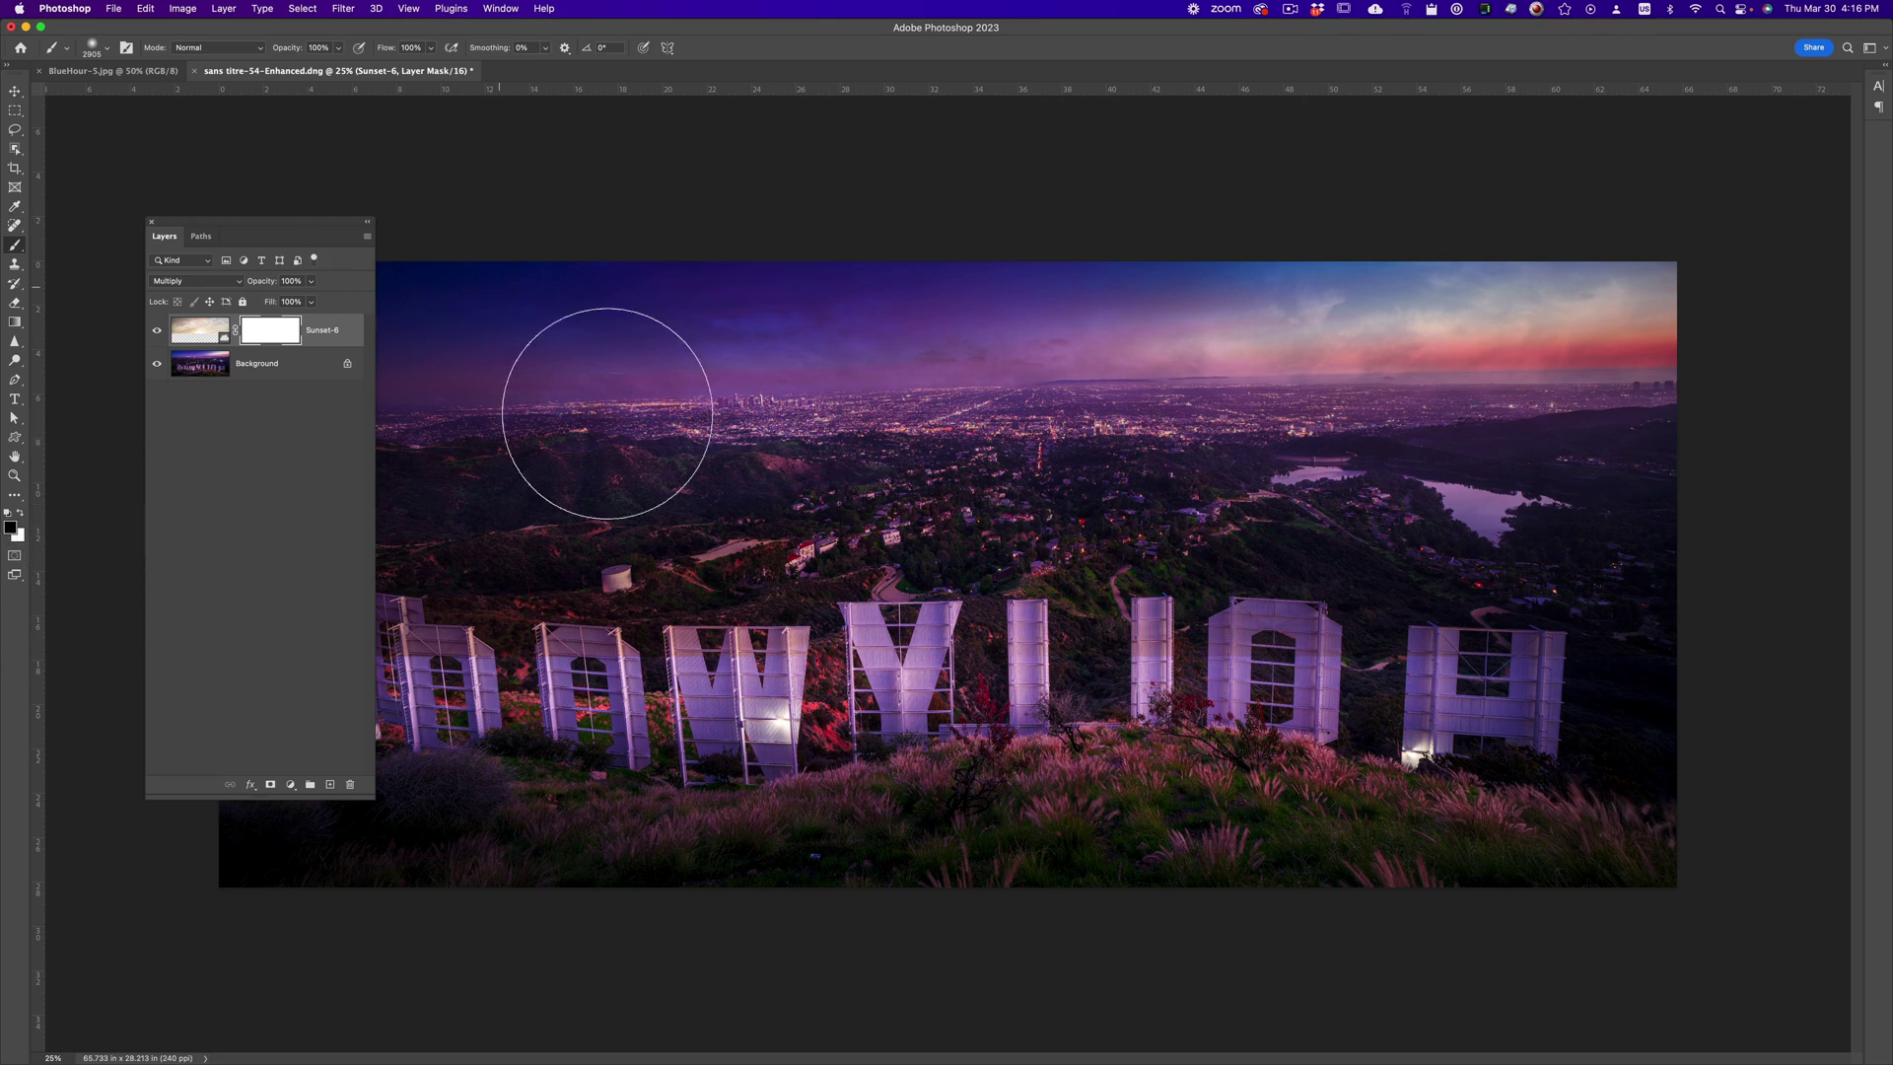
pyautogui.moveTo(868, 724); pyautogui.dragTo(921, 725)
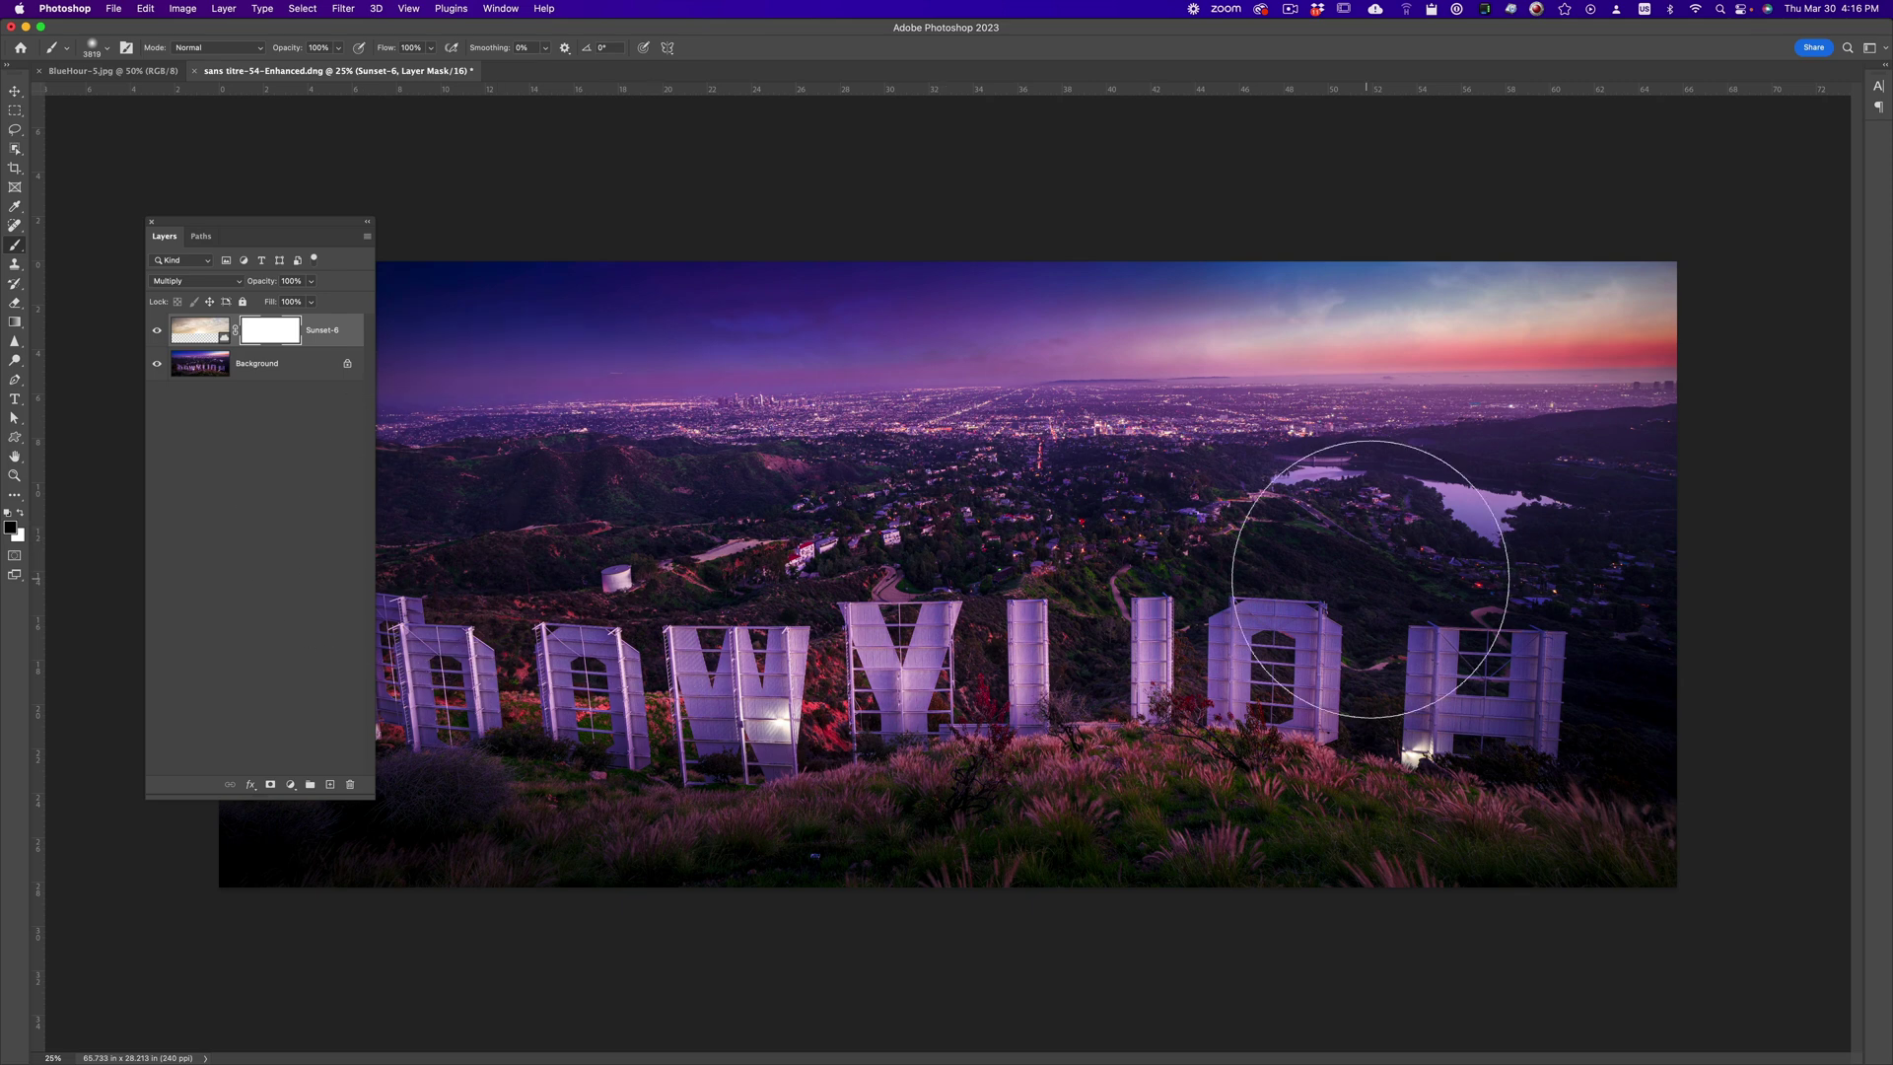
pyautogui.press('super+i')
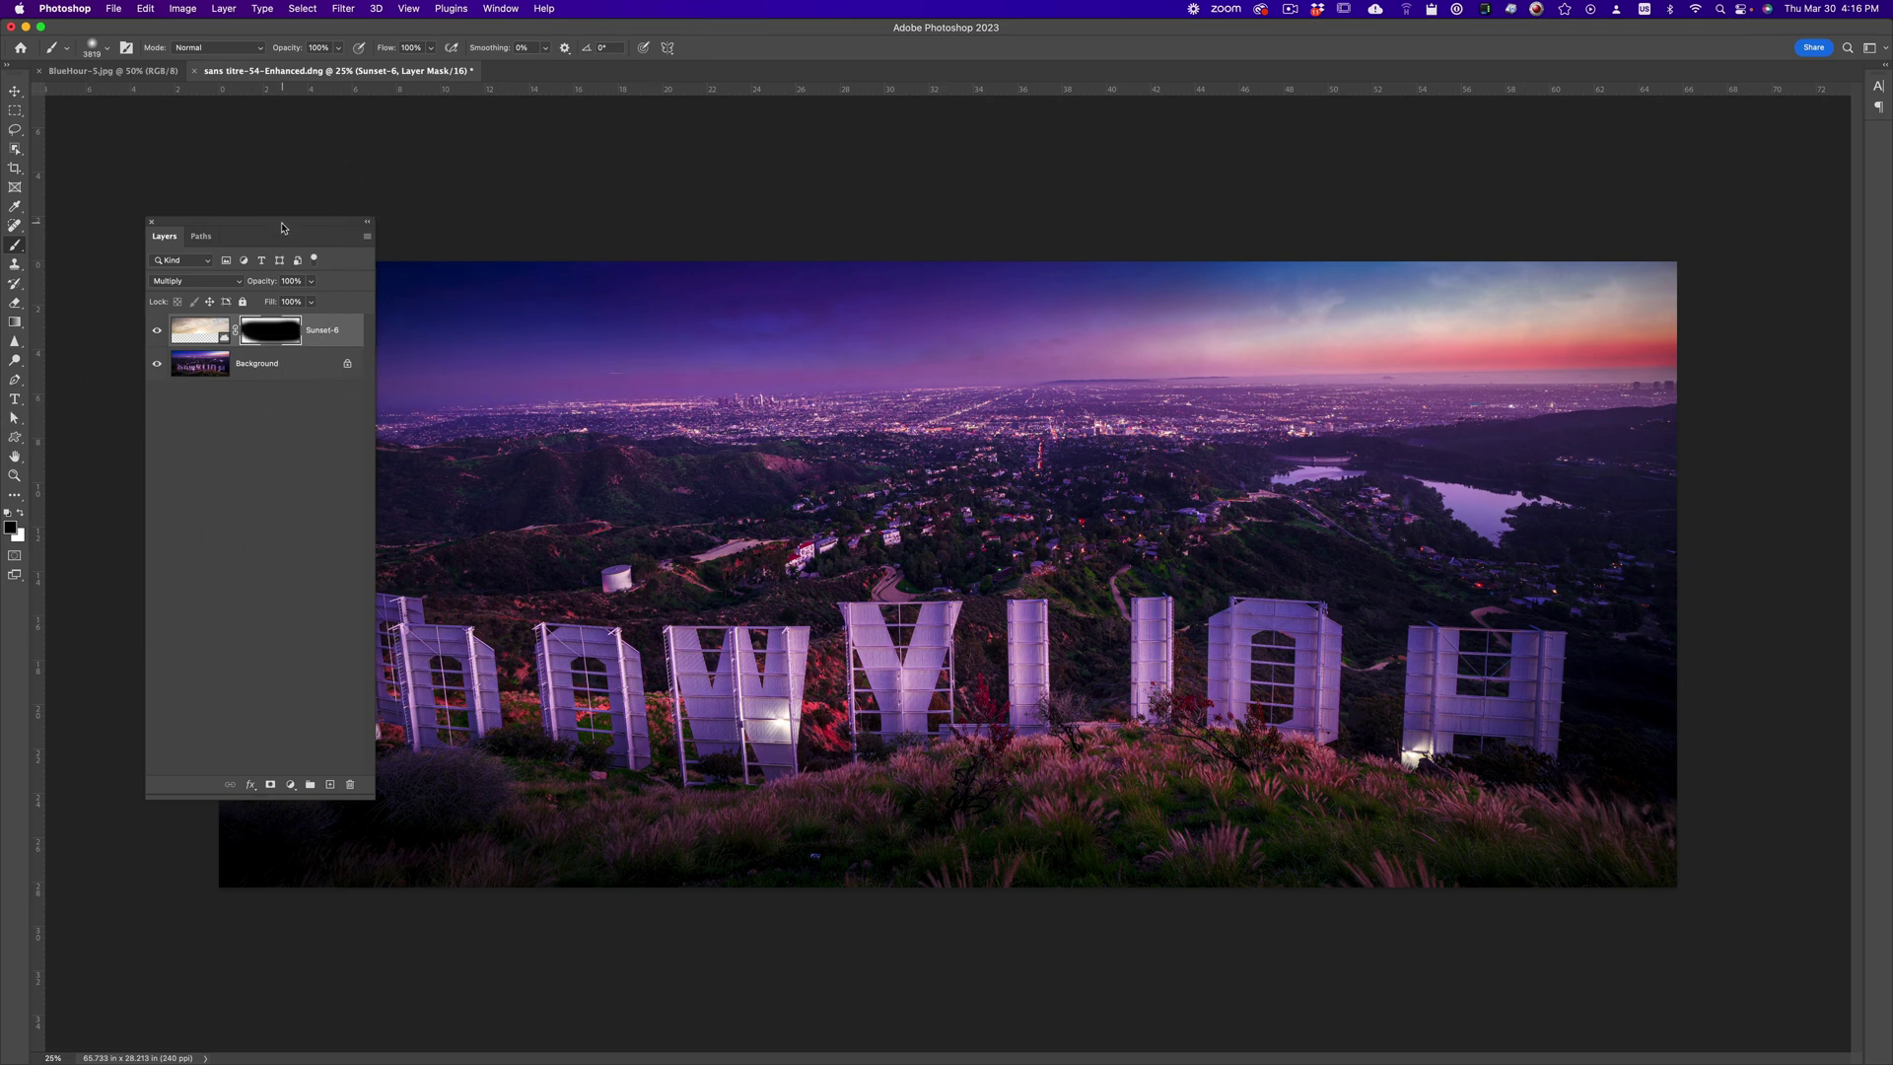
# Toggle the sky layer to compare, save the PSD on closing, and return to Lightroom.
pyautogui.moveTo(278, 240)
pyautogui.mouseDown()
pyautogui.moveTo(57, 400)
pyautogui.moveTo(154, 353)
pyautogui.mouseUp()
pyautogui.click(38, 446)
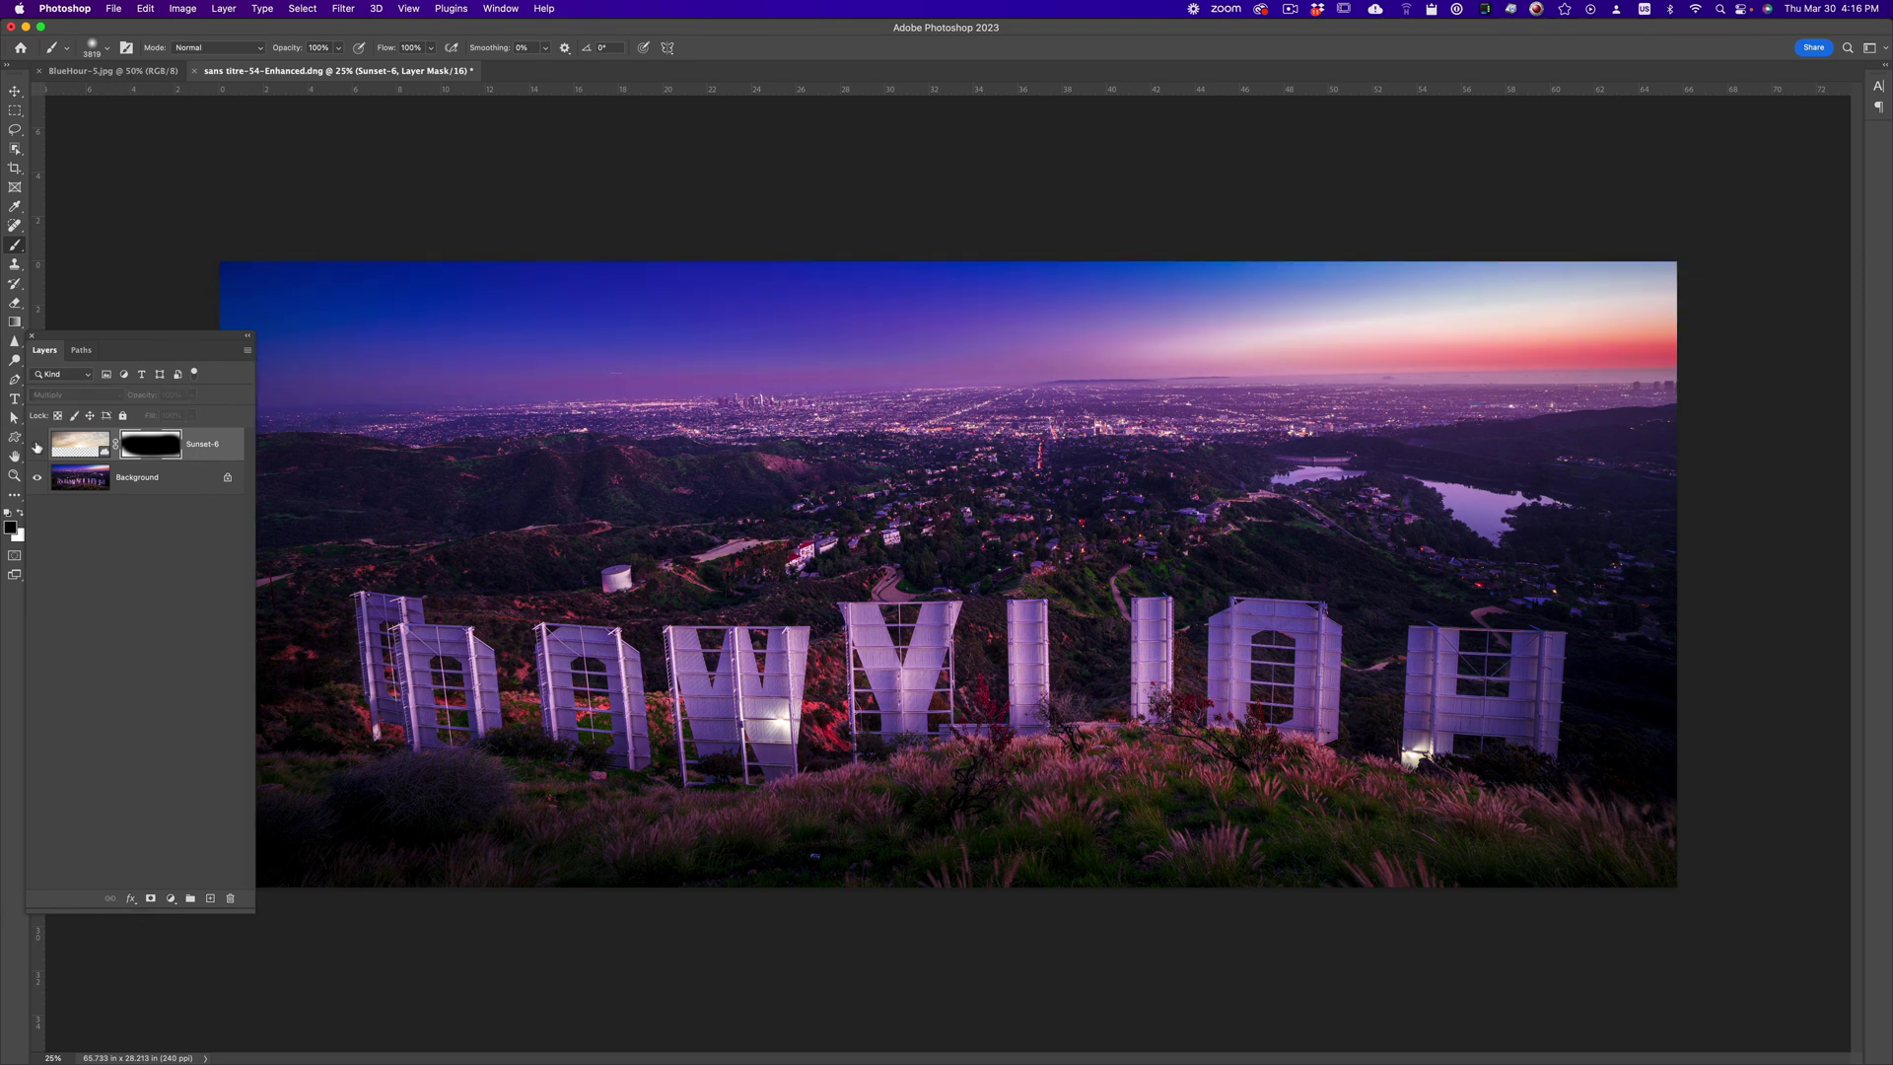
pyautogui.click(37, 446)
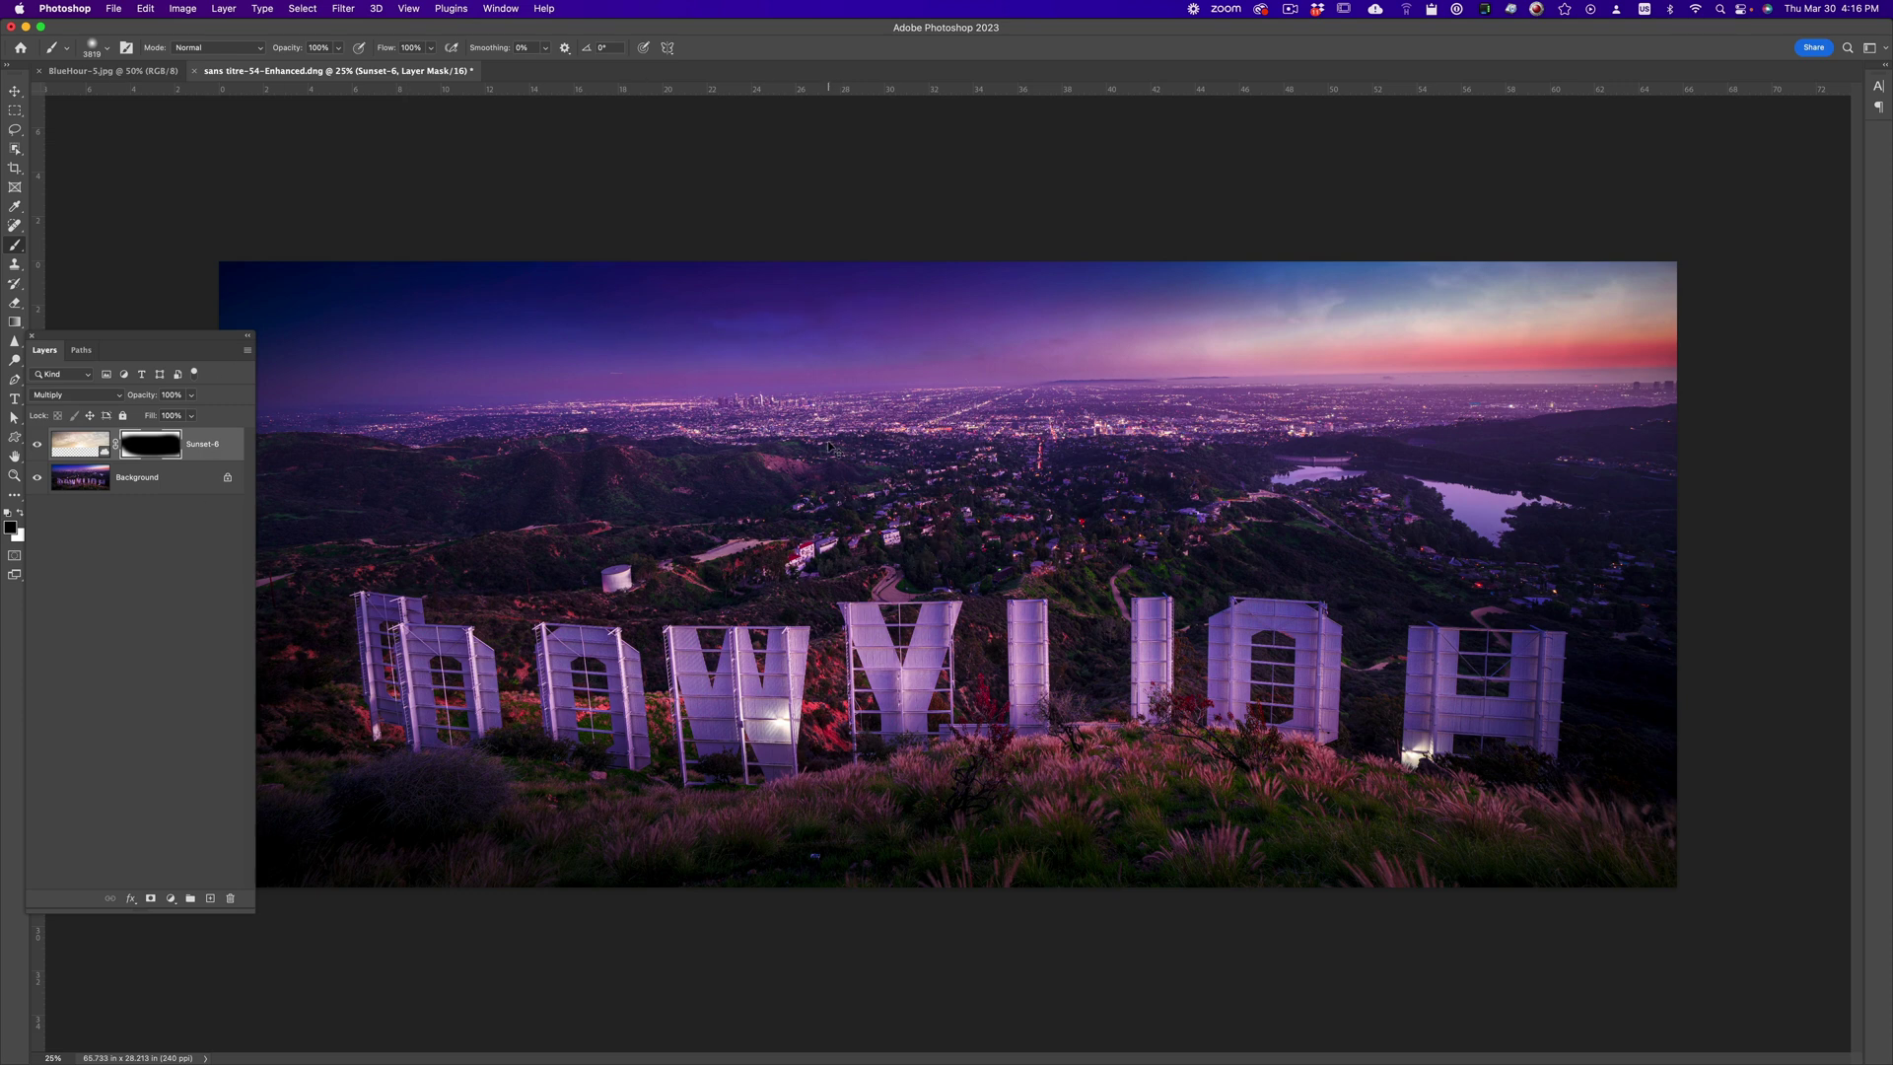
pyautogui.press('super+w')
pyautogui.click(974, 373)
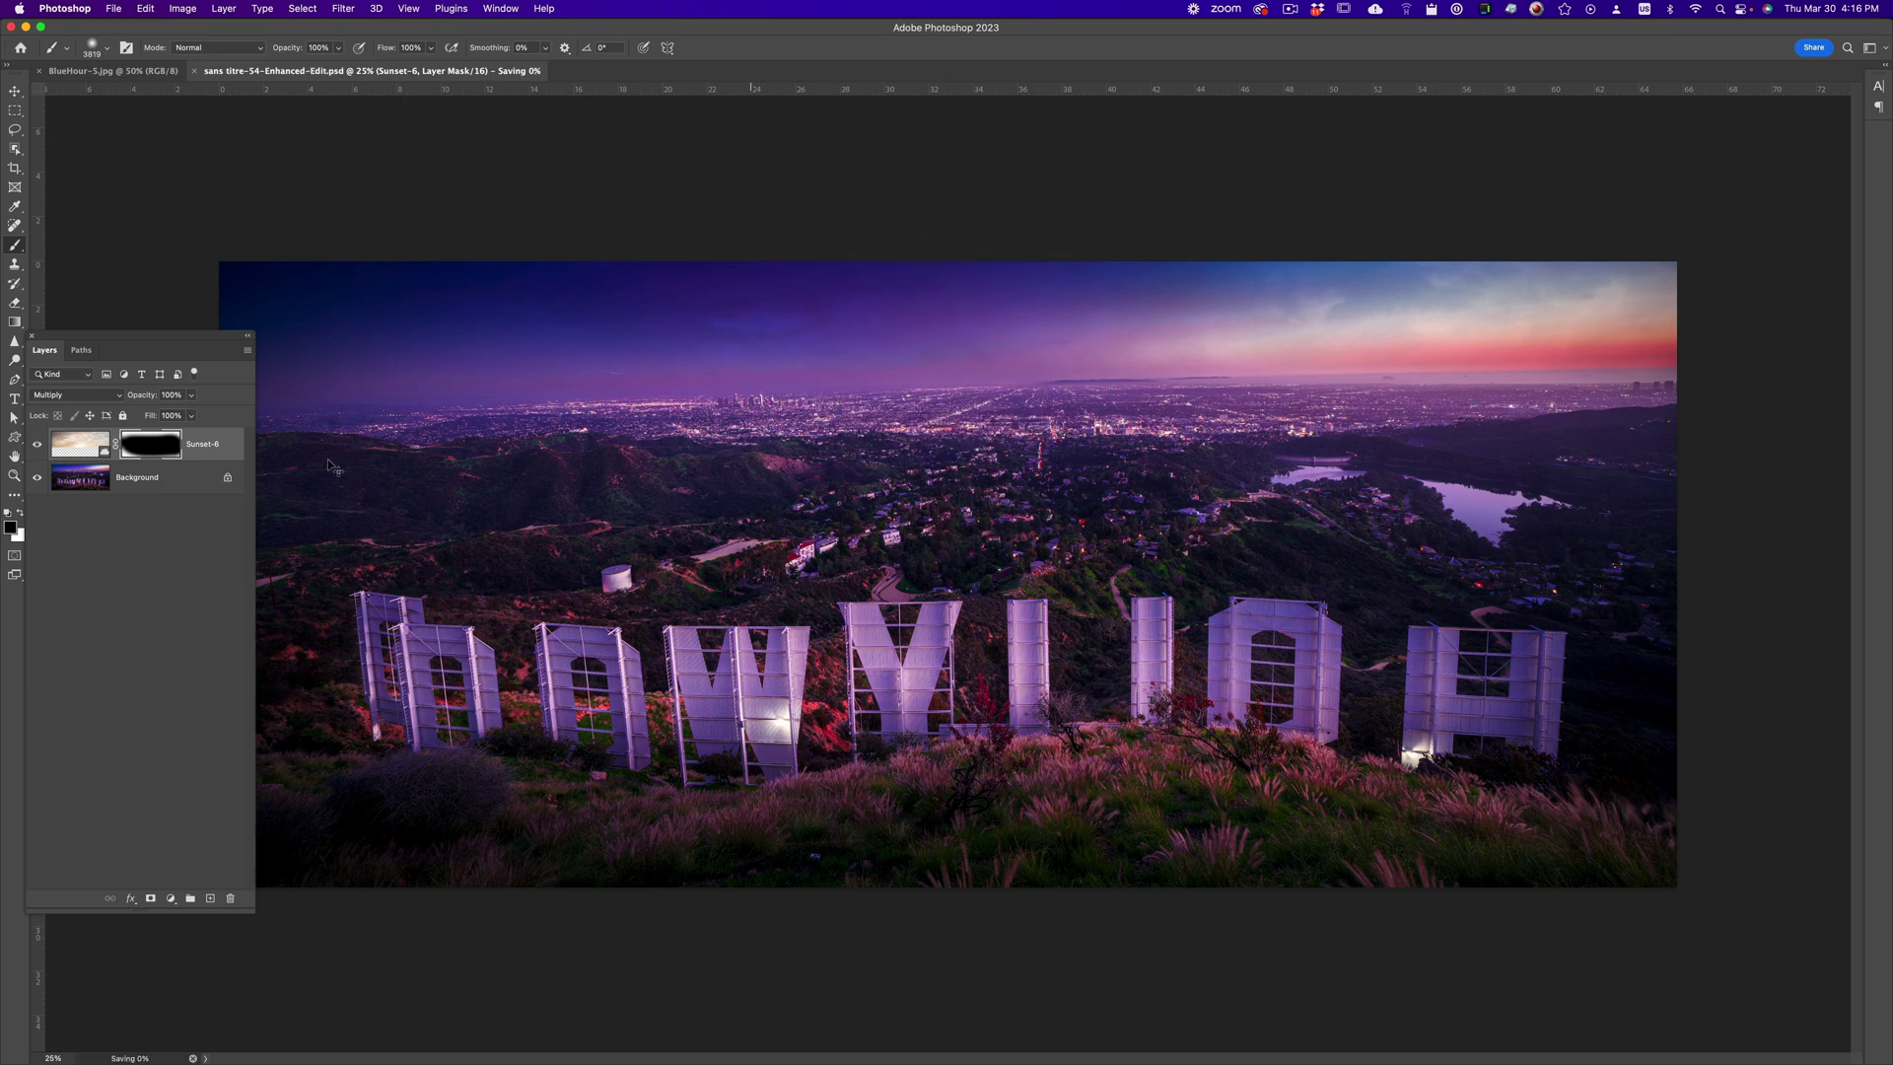
pyautogui.press('super+Tab')
# Send photo 64 to Luminar Neo, editing a copy with Lightroom adjustments.
pyautogui.click(421, 524)
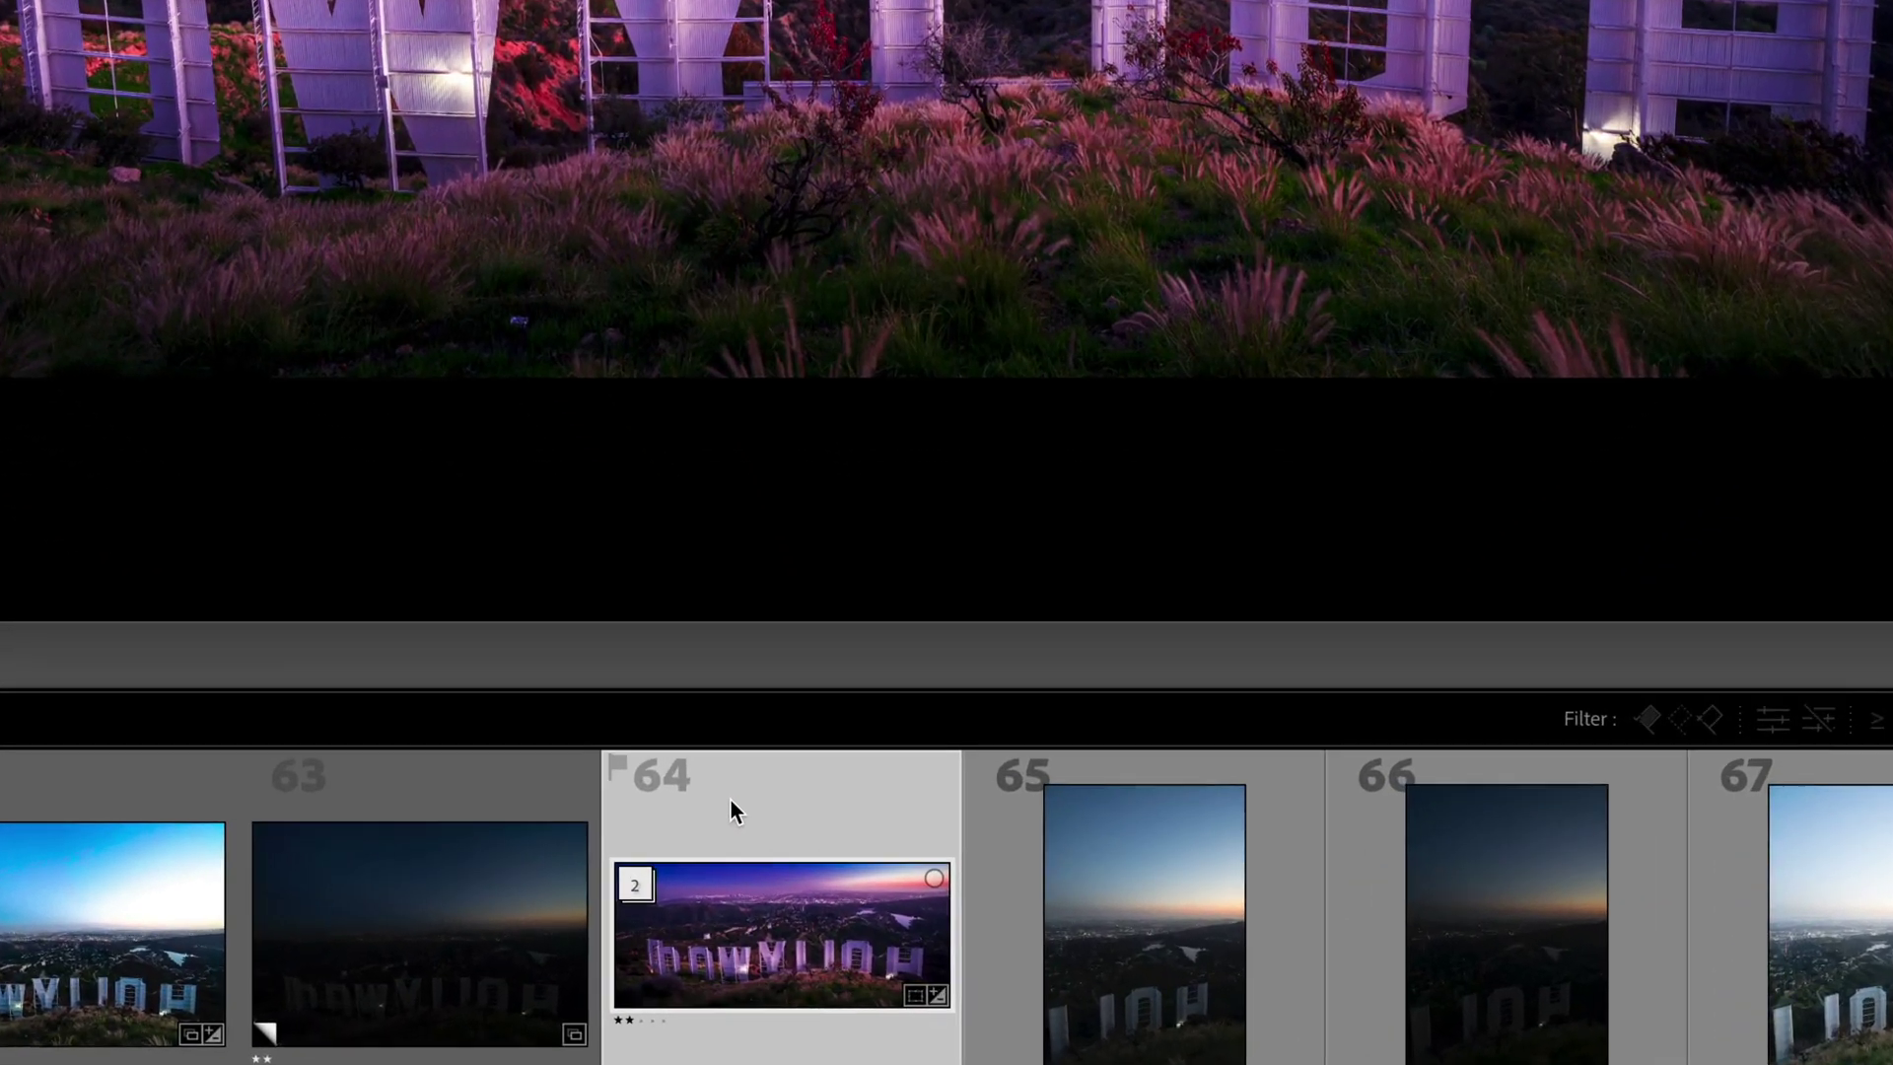
pyautogui.rightClick(846, 903)
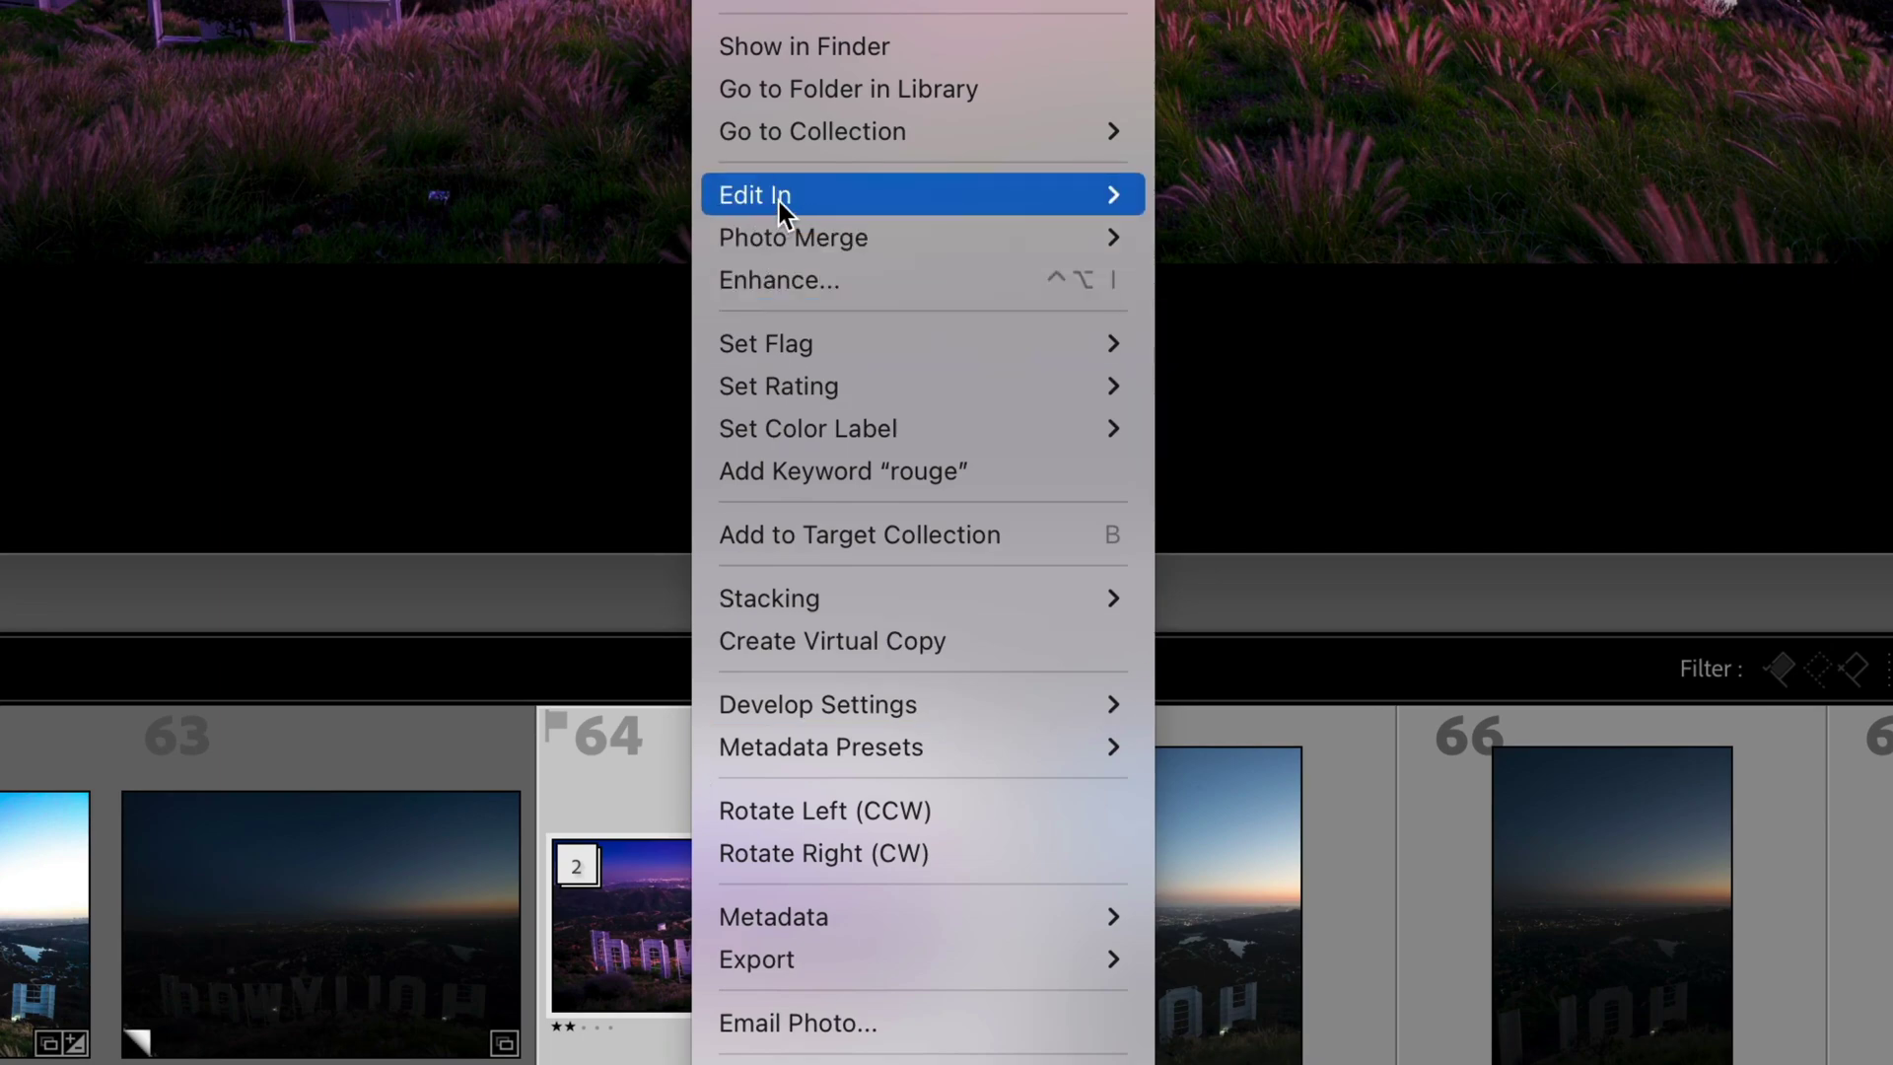
pyautogui.moveTo(754, 195)
pyautogui.click(1315, 242)
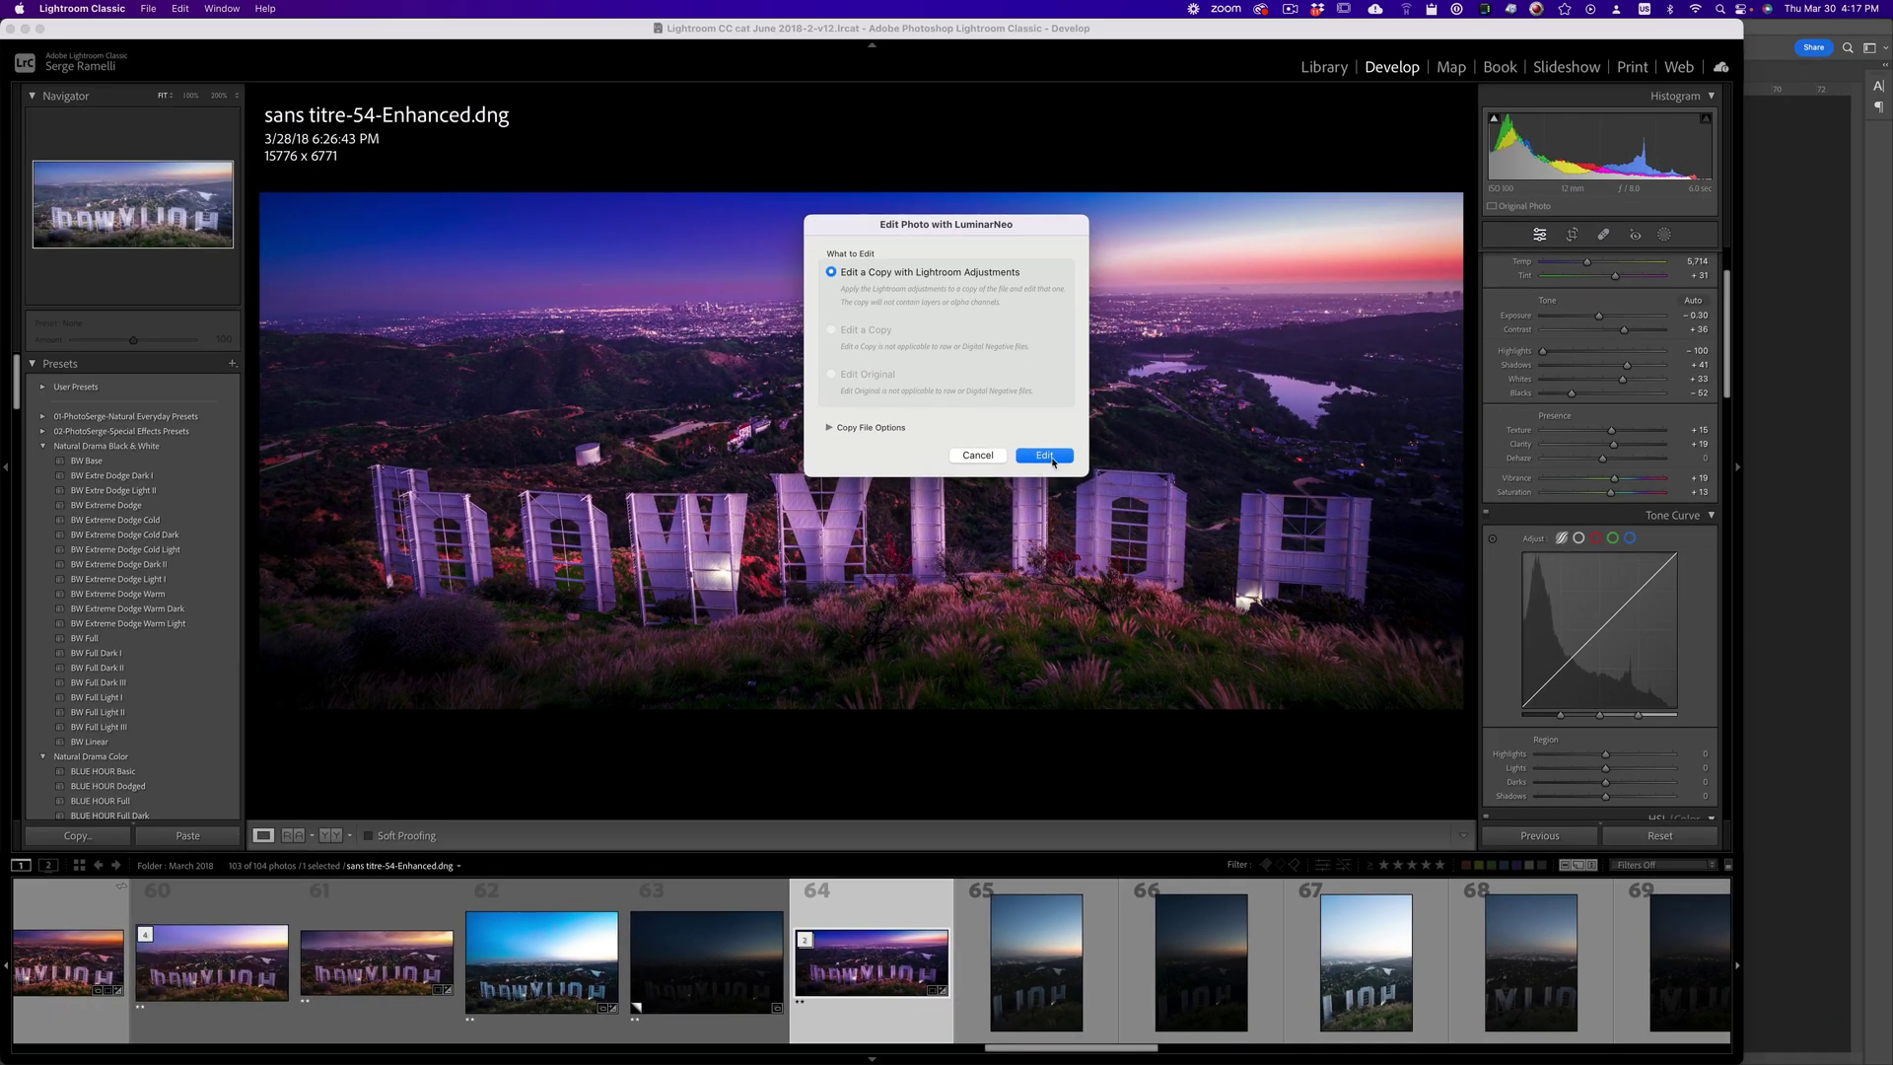
# Confirm the copy edit and switch Luminar Neo from Presets to the Edit tools.
pyautogui.click(1045, 455)
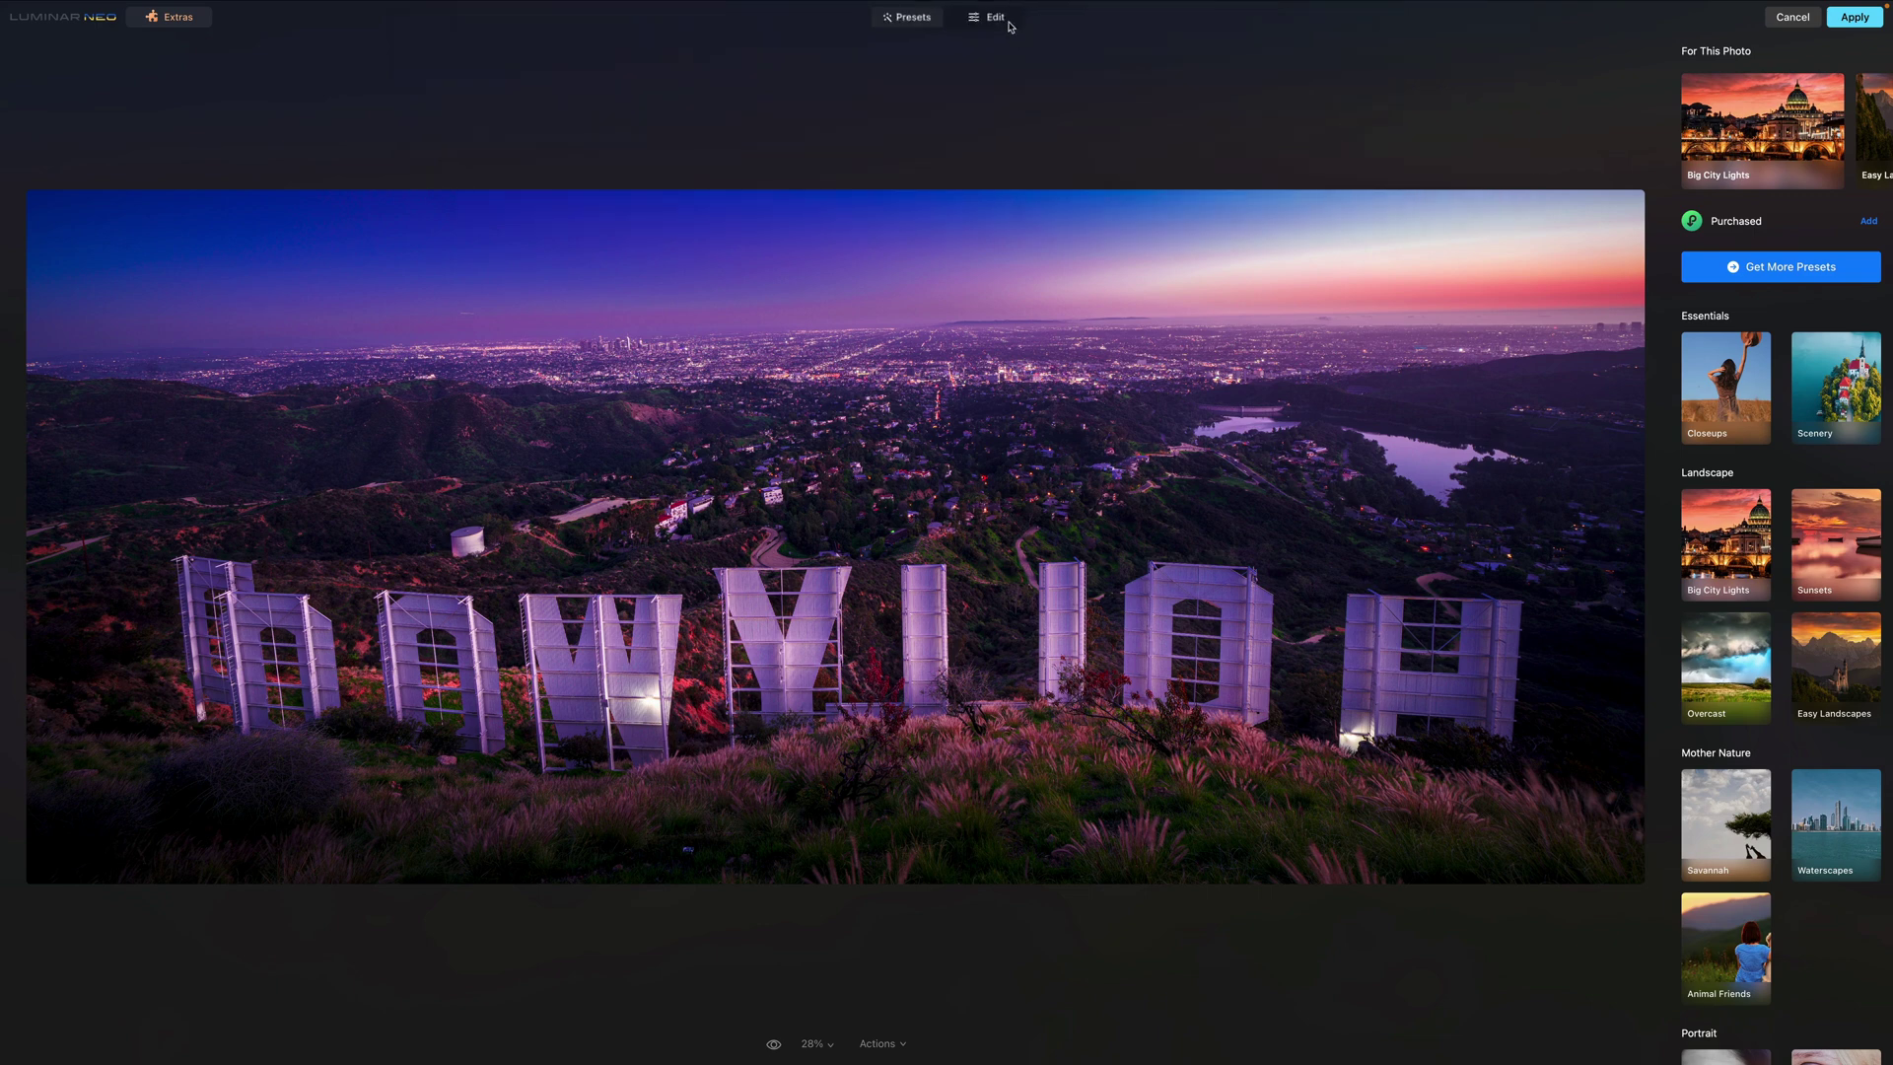
pyautogui.click(1008, 23)
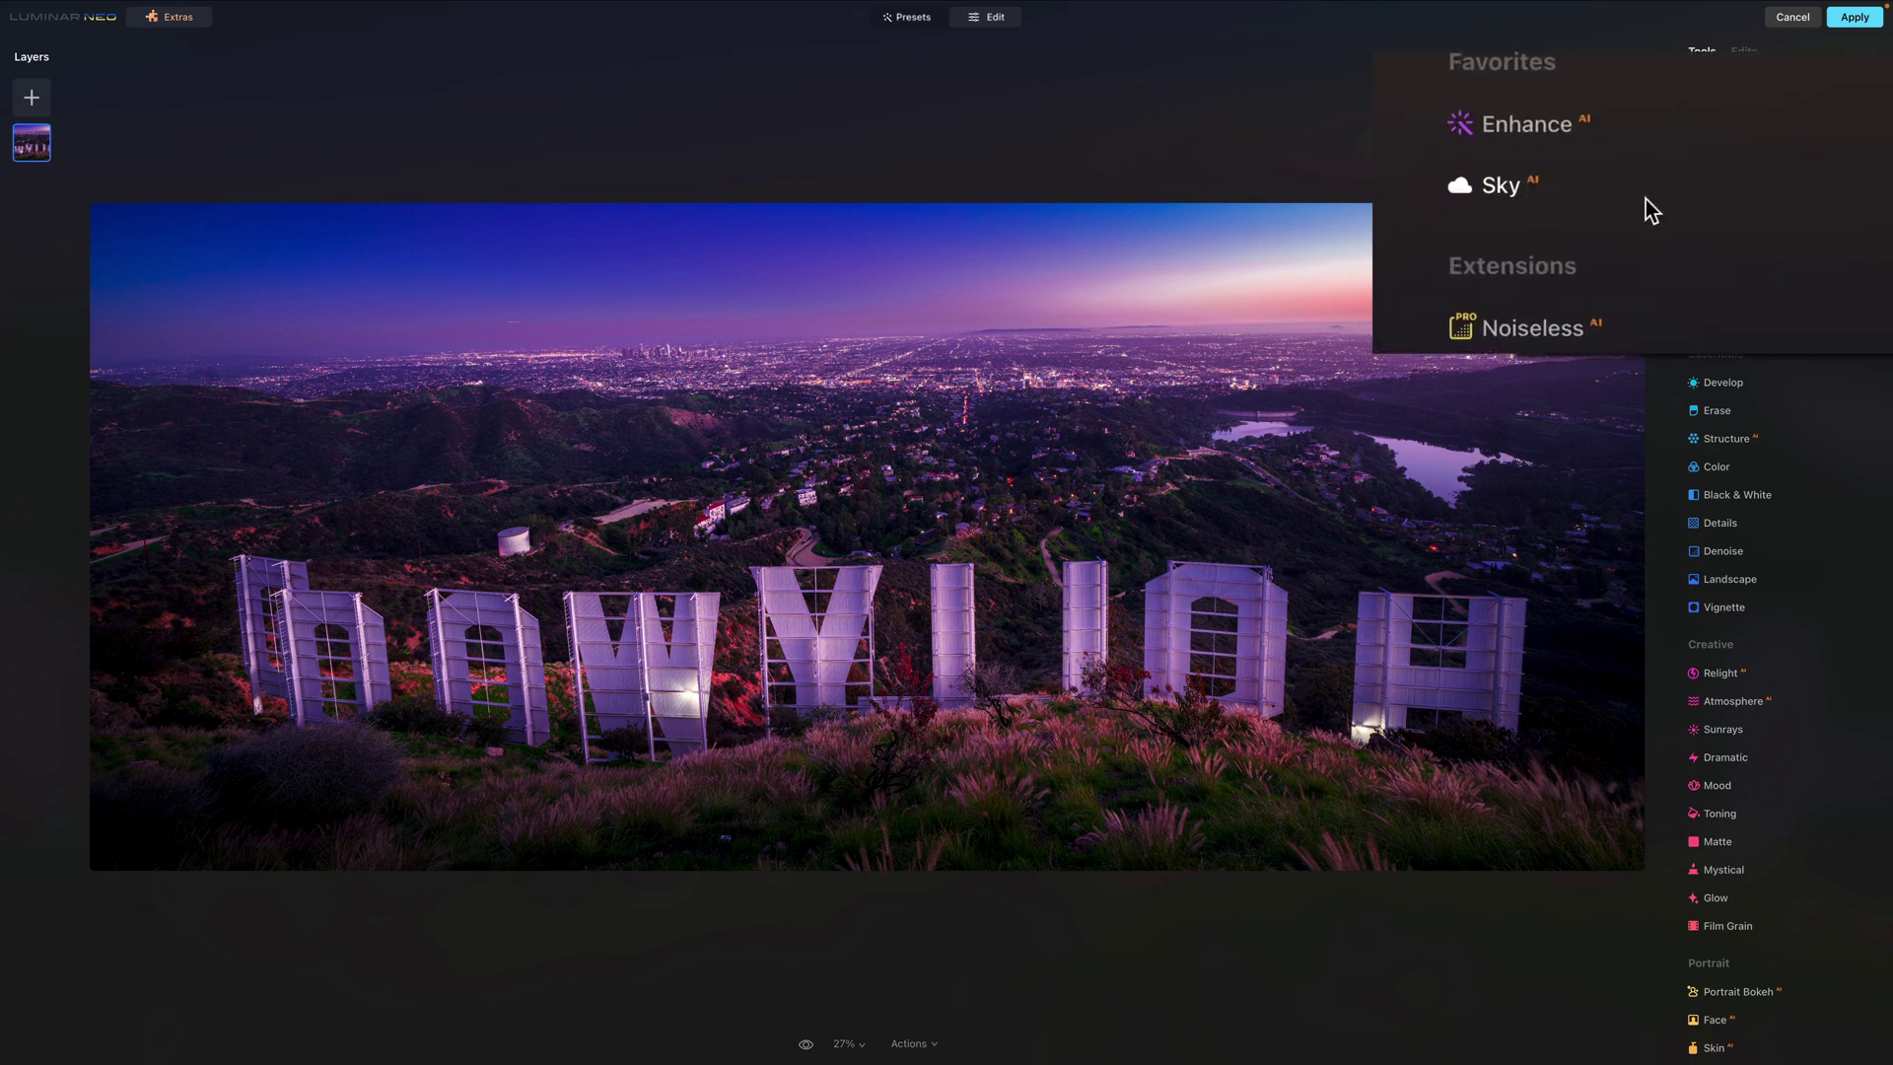
# Open Sky AI, apply Night Medium Format-11, and browse the sky grid.
pyautogui.click(1645, 200)
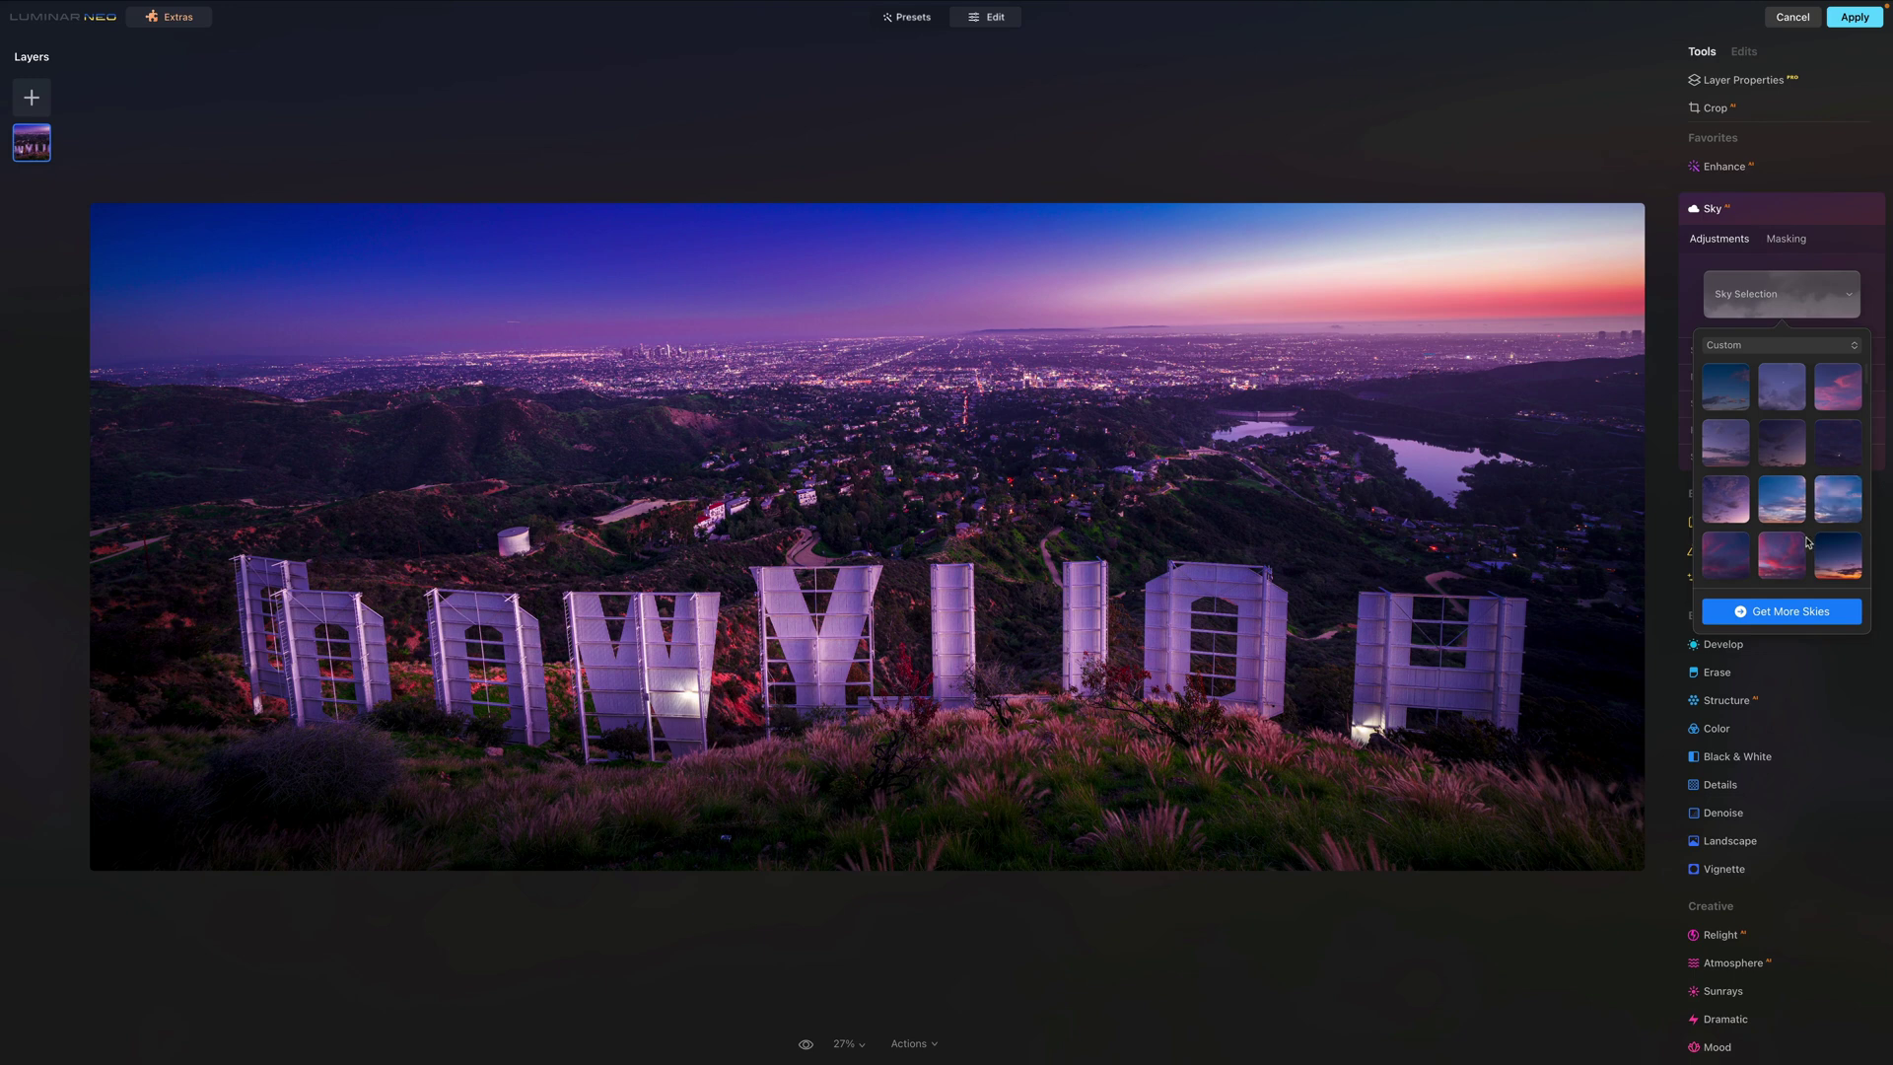
pyautogui.click(1786, 548)
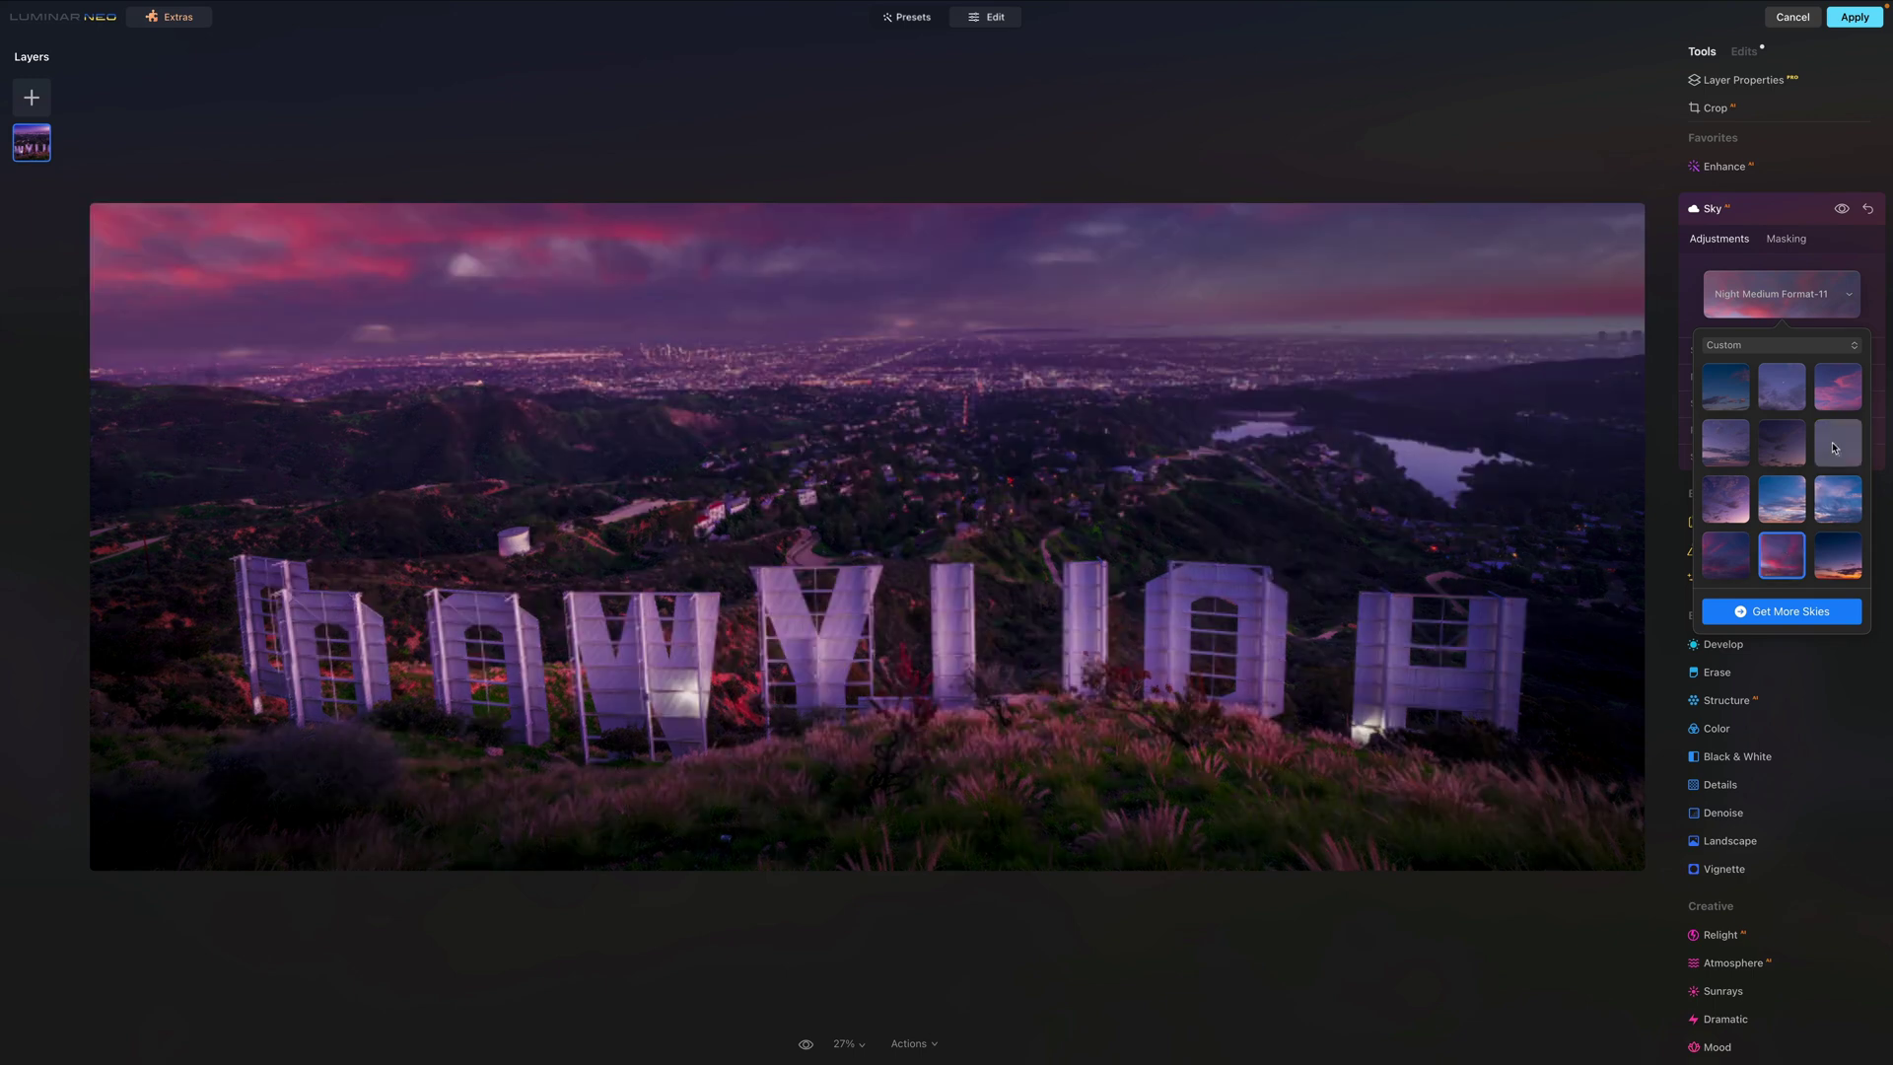
pyautogui.scroll(-3, 1835, 443)
pyautogui.scroll(-3, 1835, 444)
pyautogui.scroll(-2, 1835, 444)
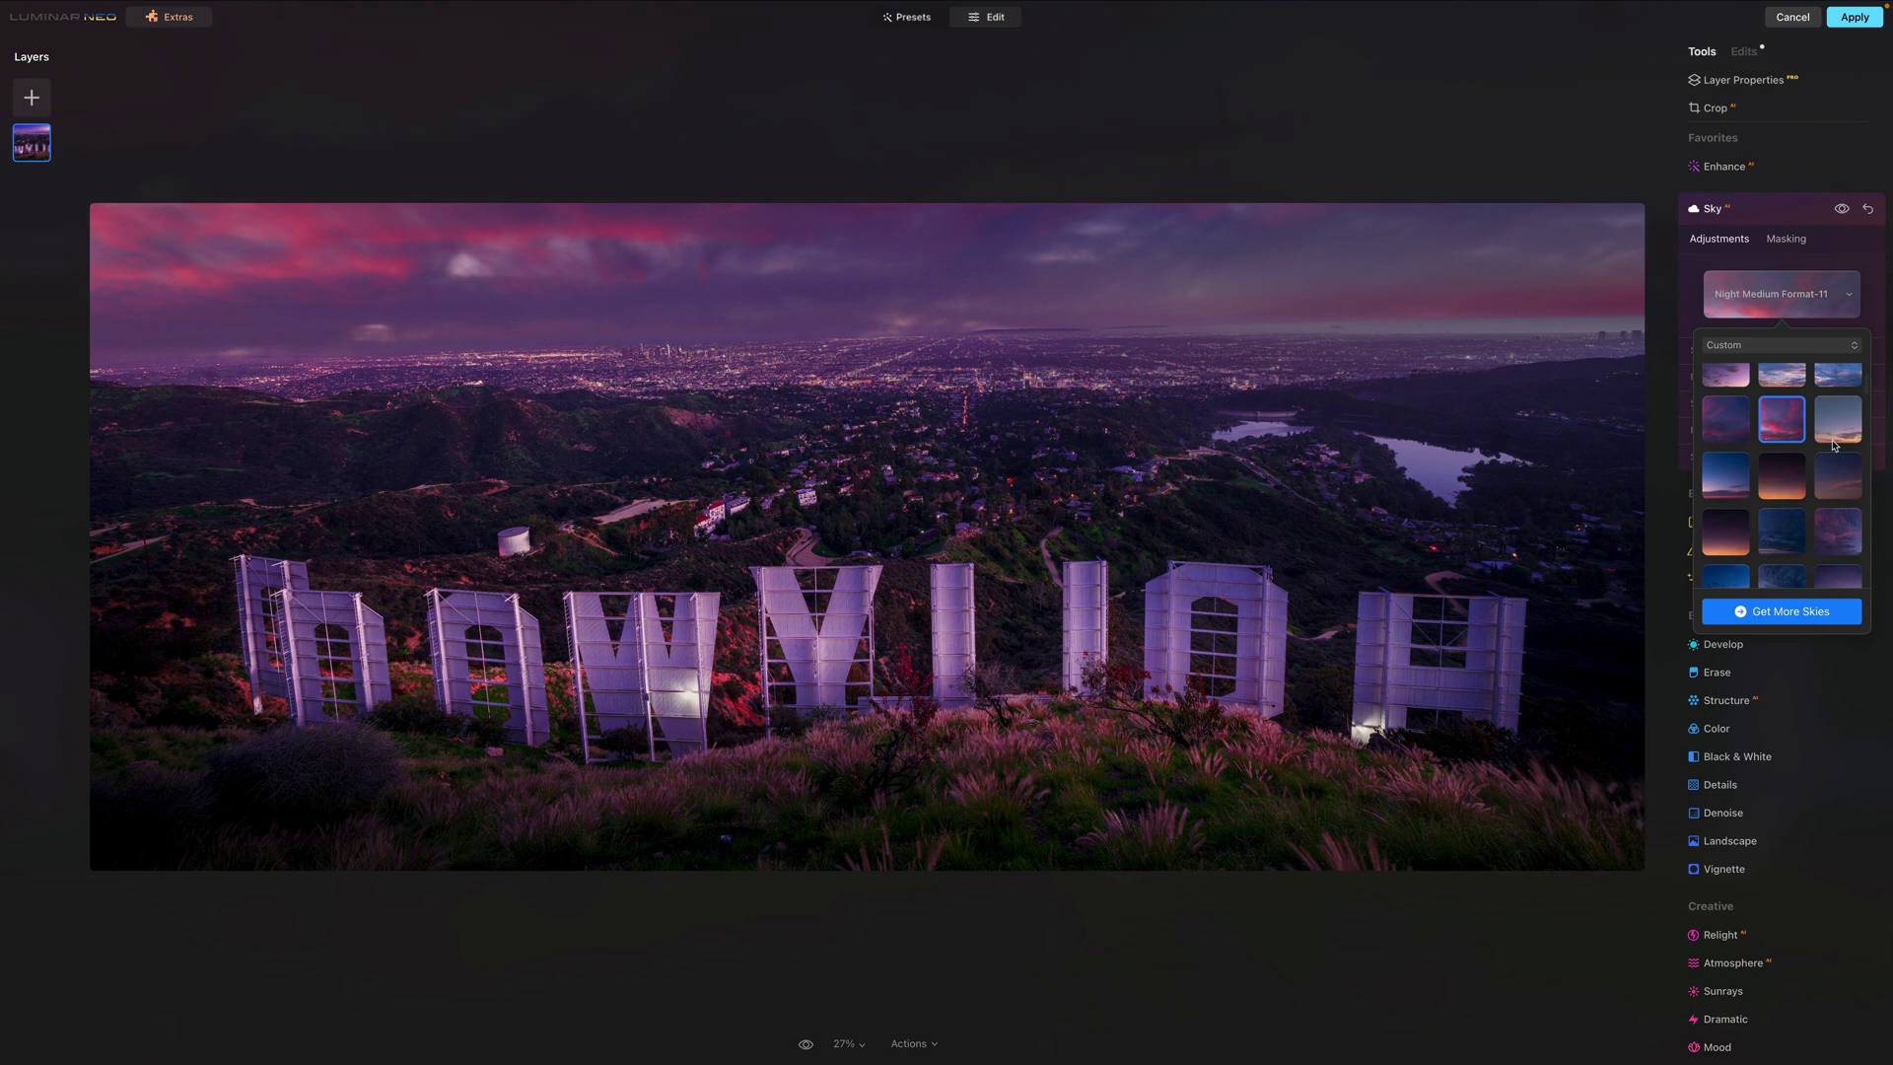
pyautogui.scroll(-2, 1835, 445)
pyautogui.scroll(-2, 1835, 445)
pyautogui.scroll(-2, 1834, 444)
pyautogui.scroll(-2, 1834, 445)
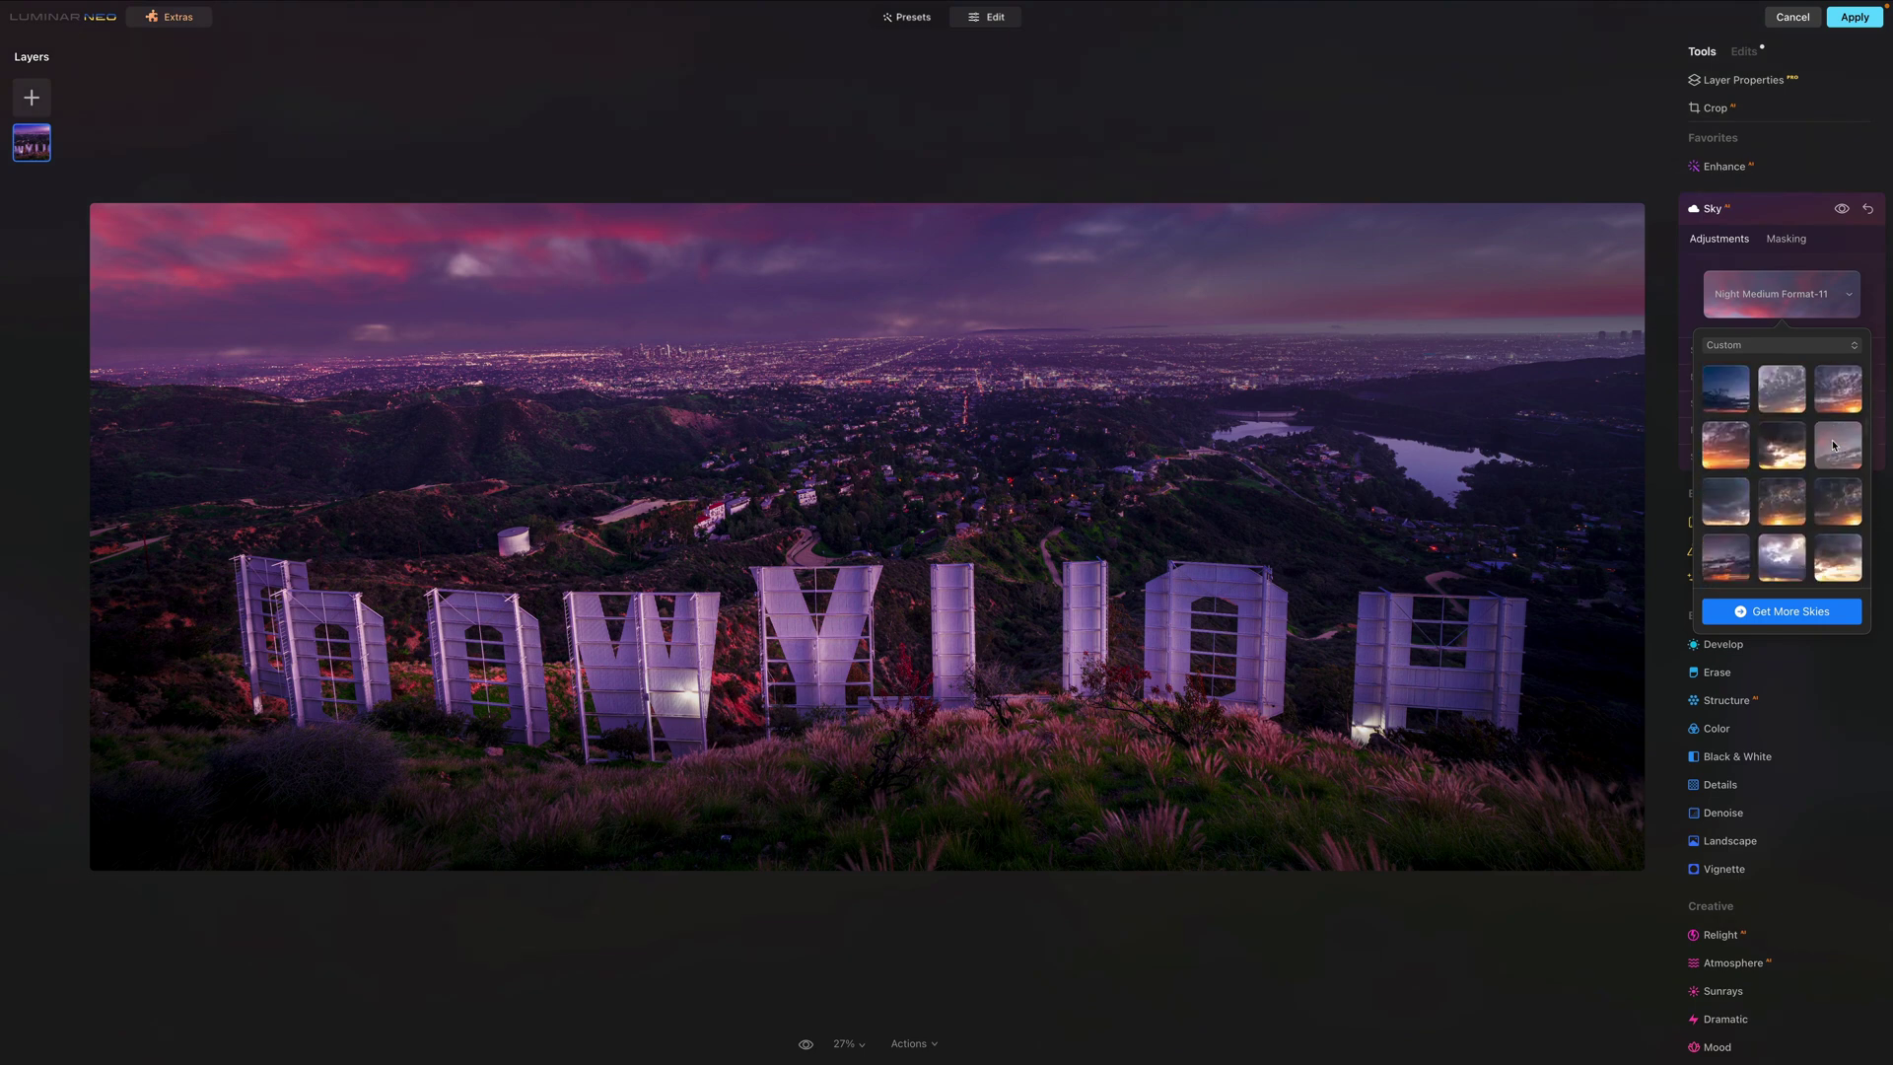
pyautogui.scroll(-2, 1835, 445)
pyautogui.scroll(-2, 1835, 444)
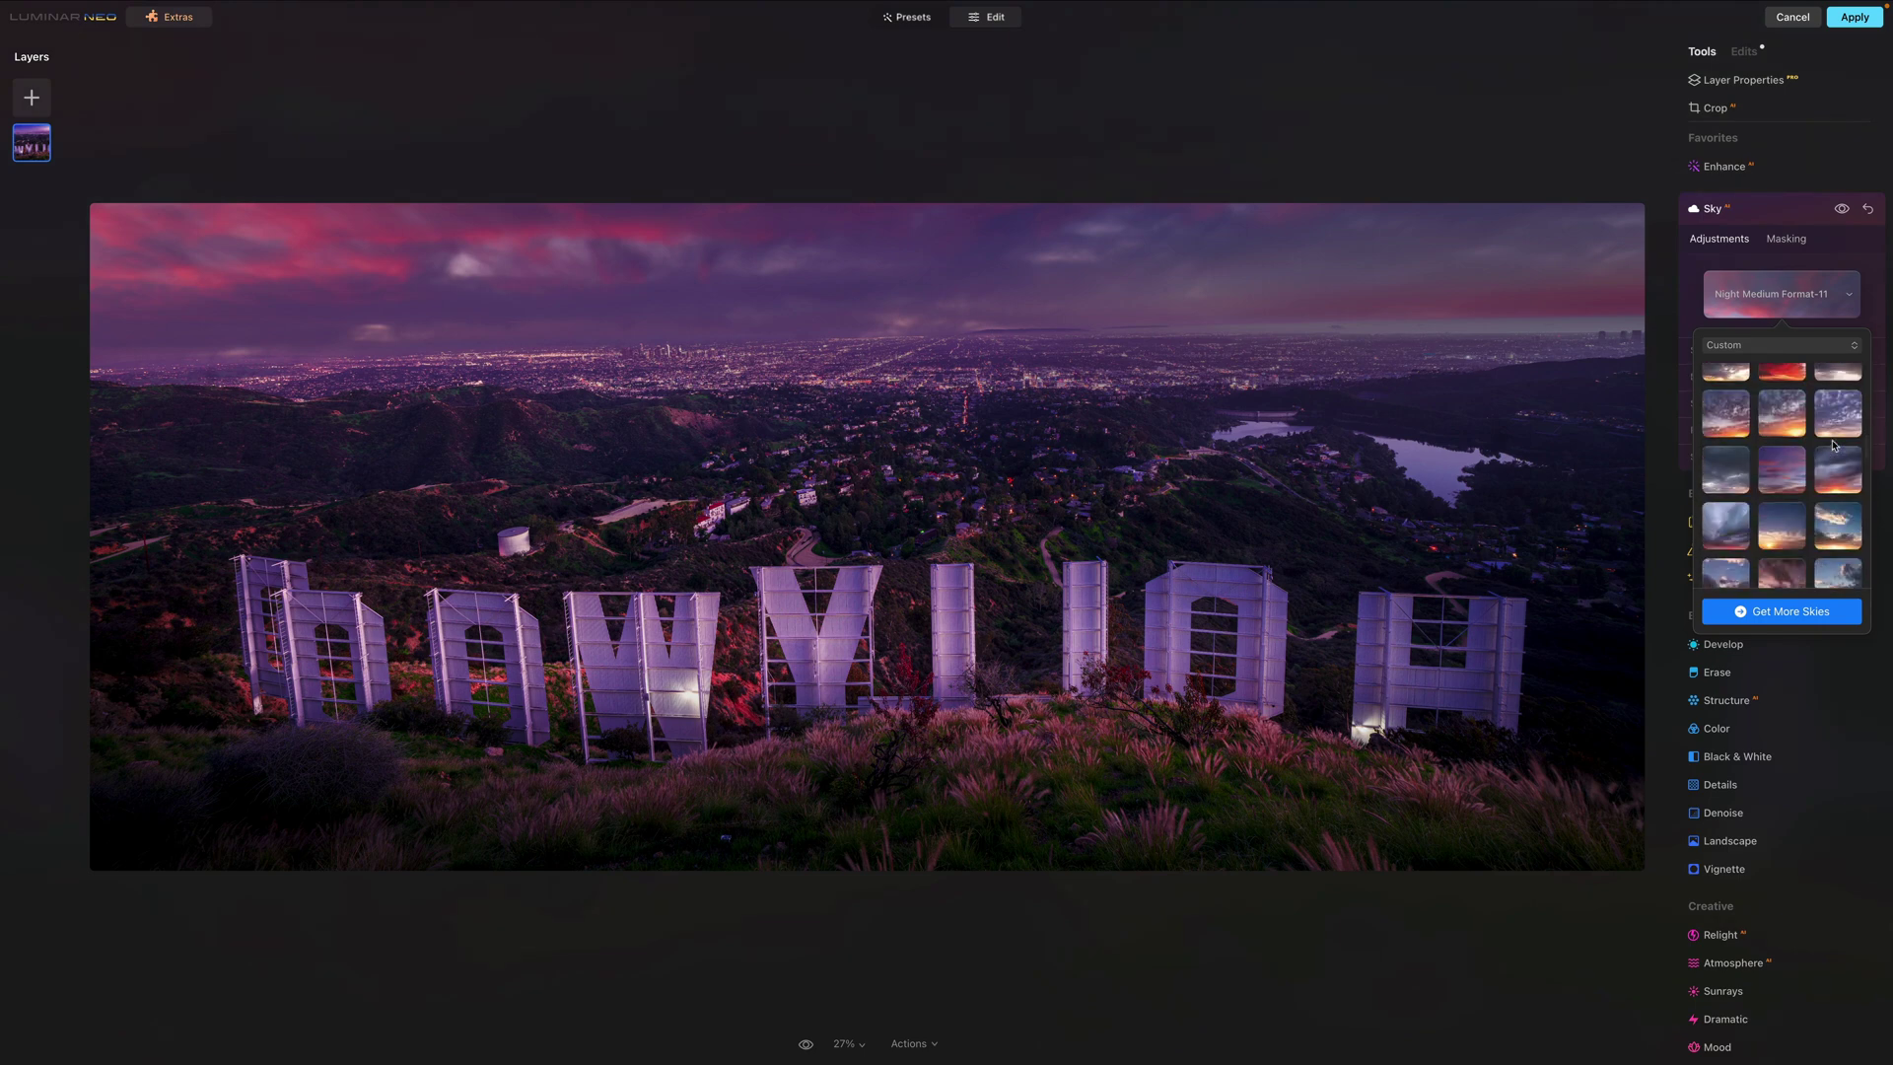
pyautogui.scroll(-2, 1834, 445)
pyautogui.scroll(-2, 1835, 445)
pyautogui.scroll(-2, 1835, 445)
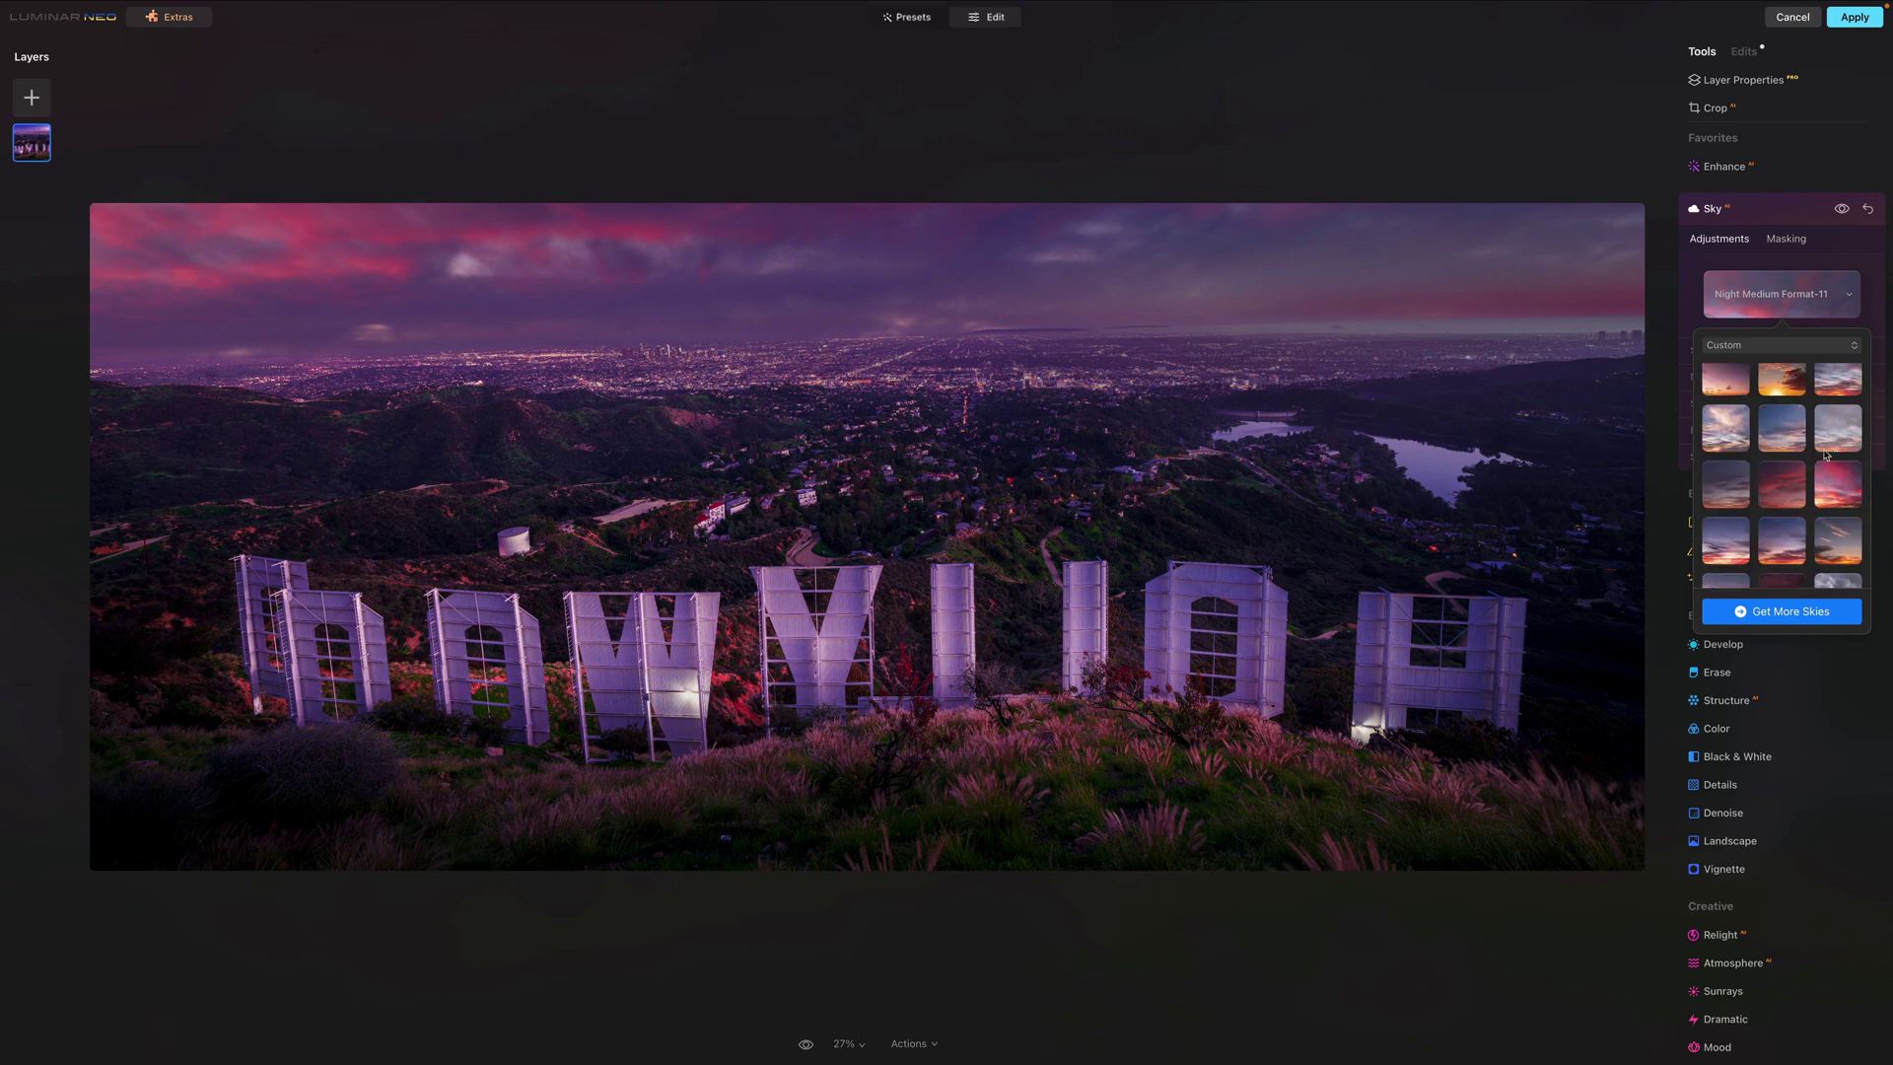
# Preview the Sunset Medium Format-36, -35 and -2 replacement skies.
pyautogui.click(1849, 481)
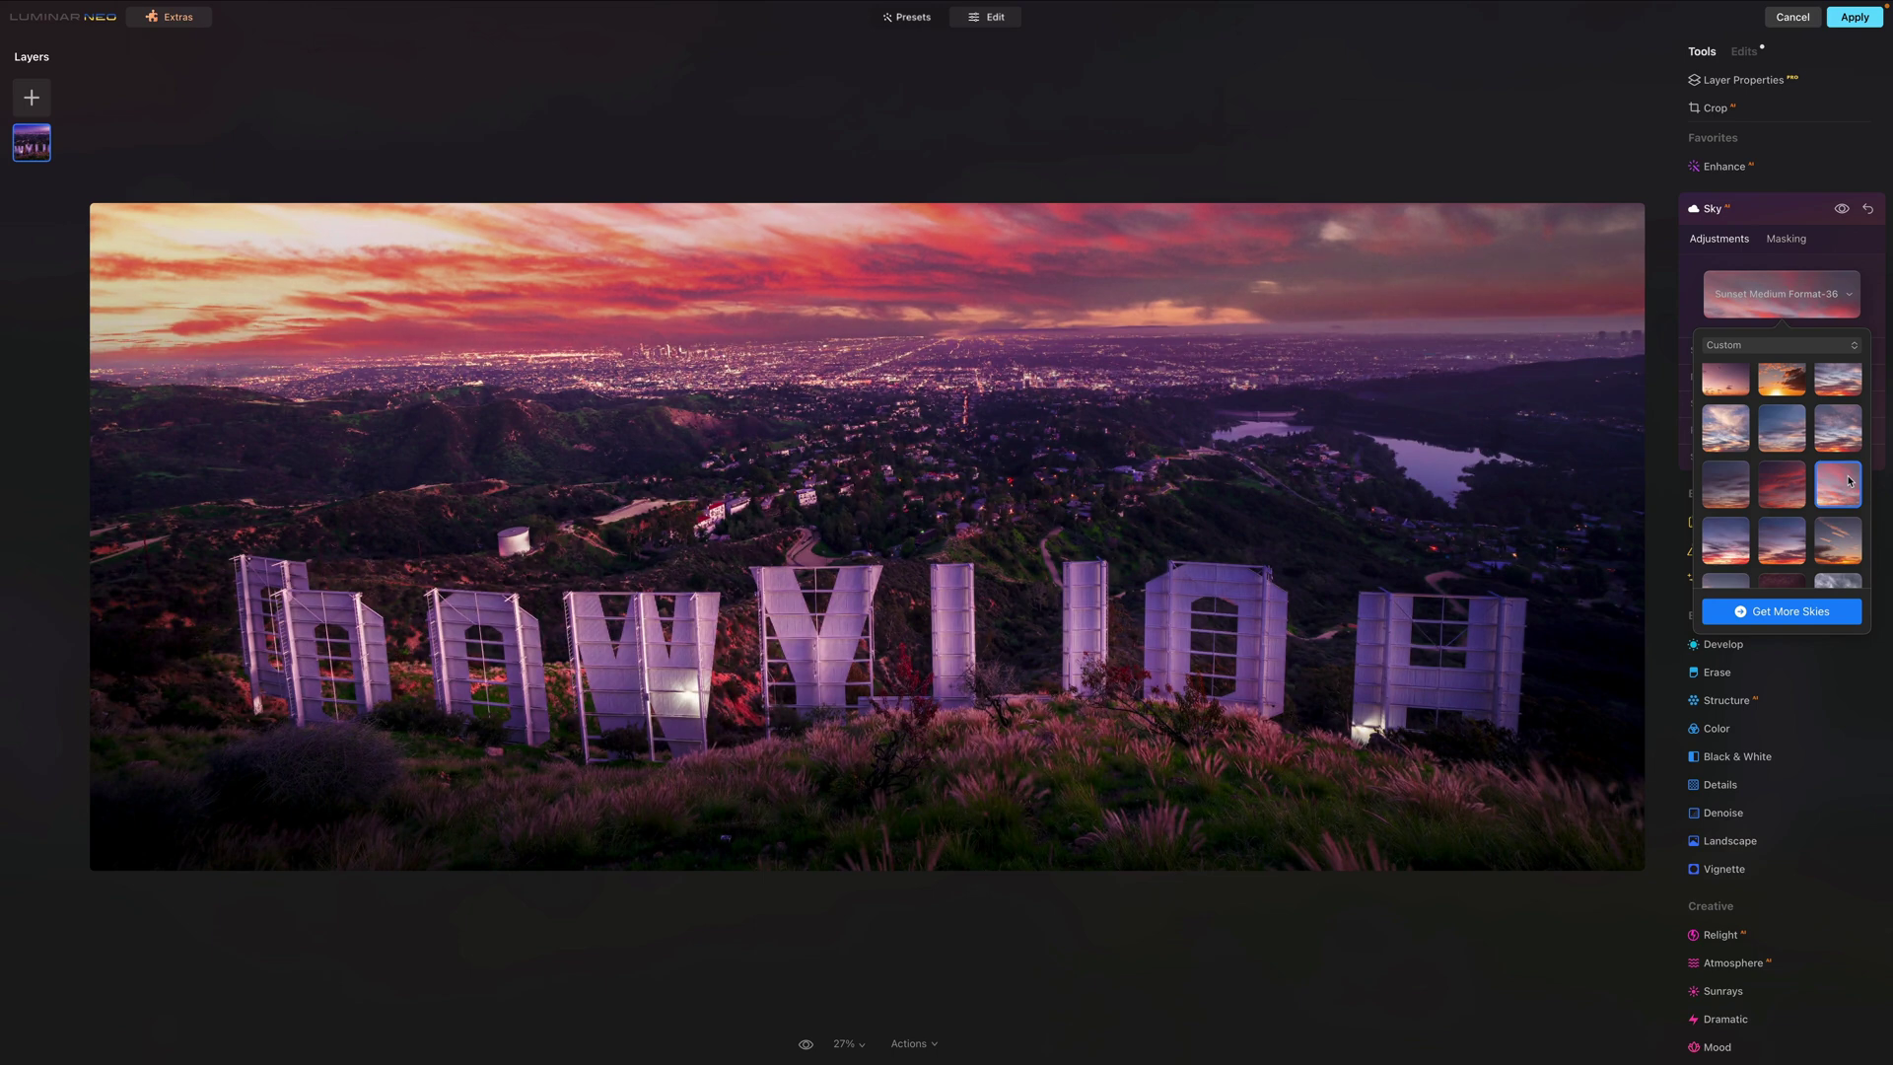
pyautogui.click(1797, 493)
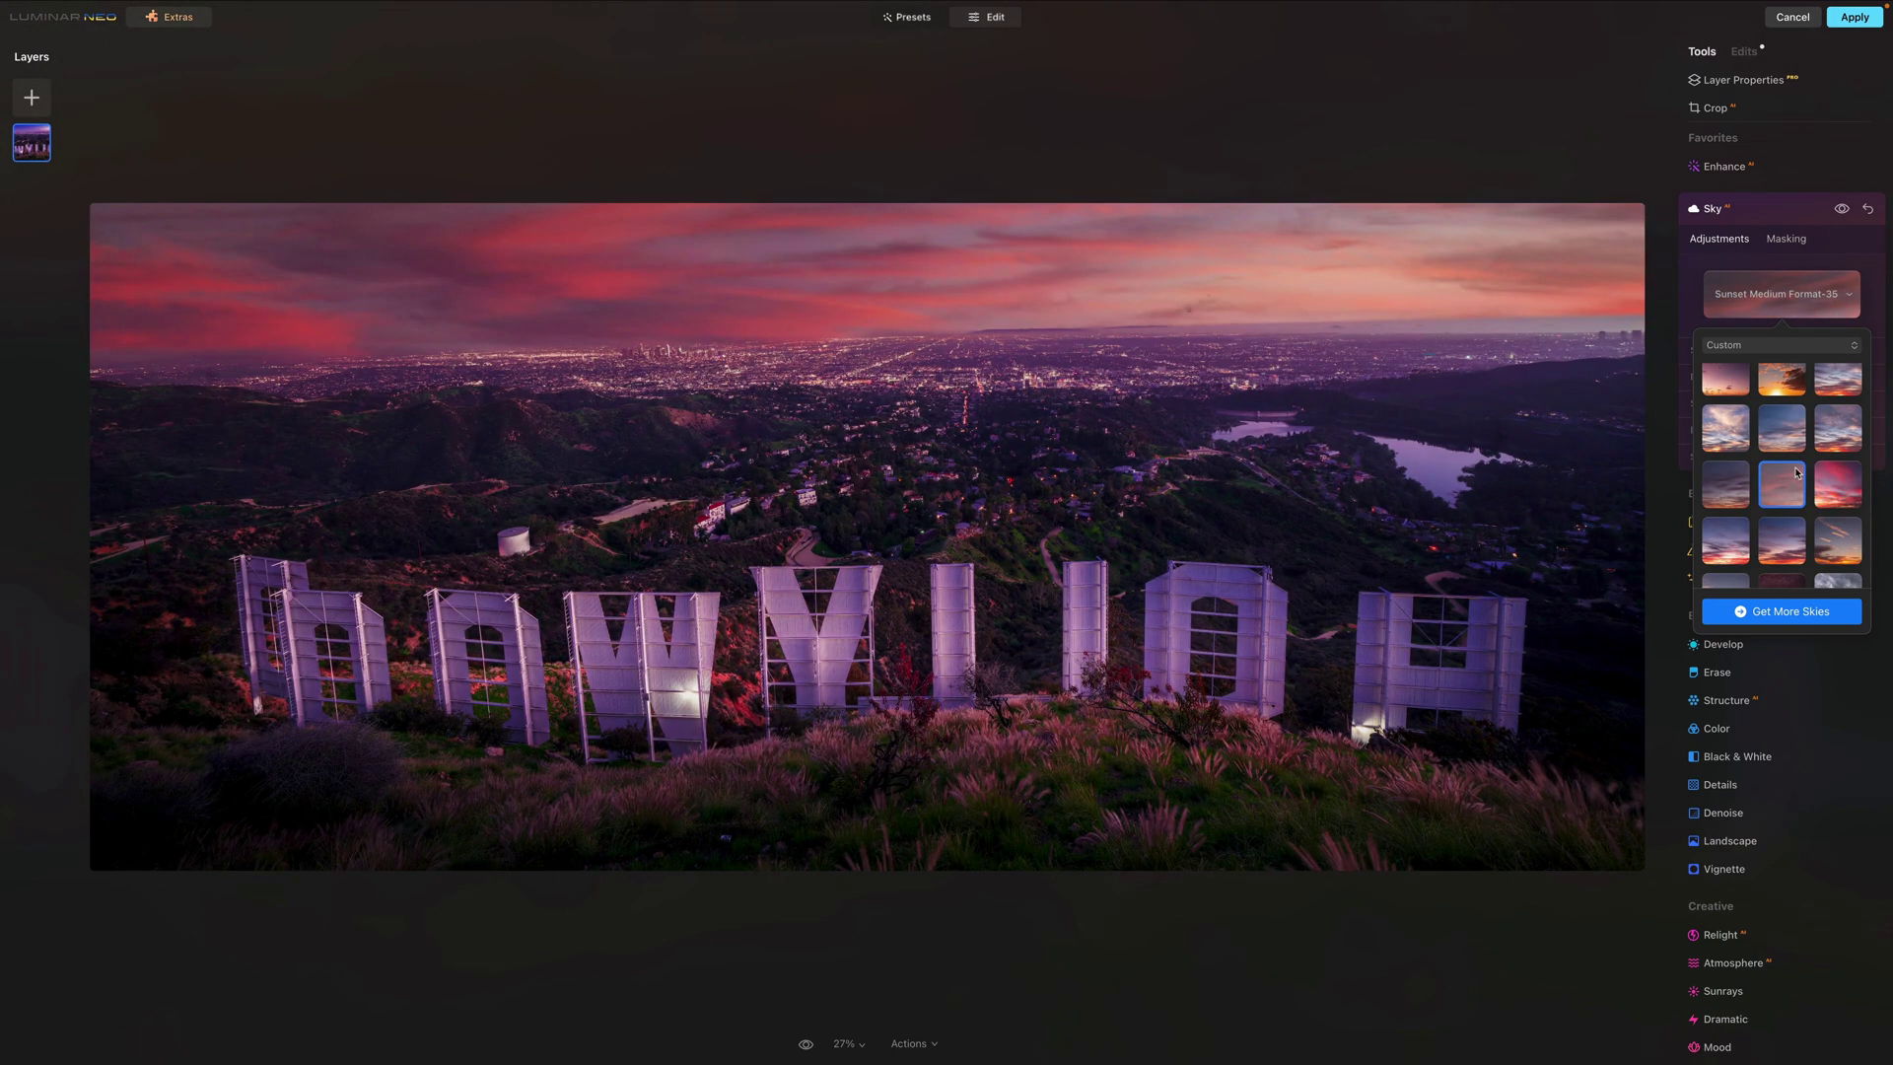
pyautogui.scroll(-5, 1796, 483)
pyautogui.scroll(-2, 1795, 469)
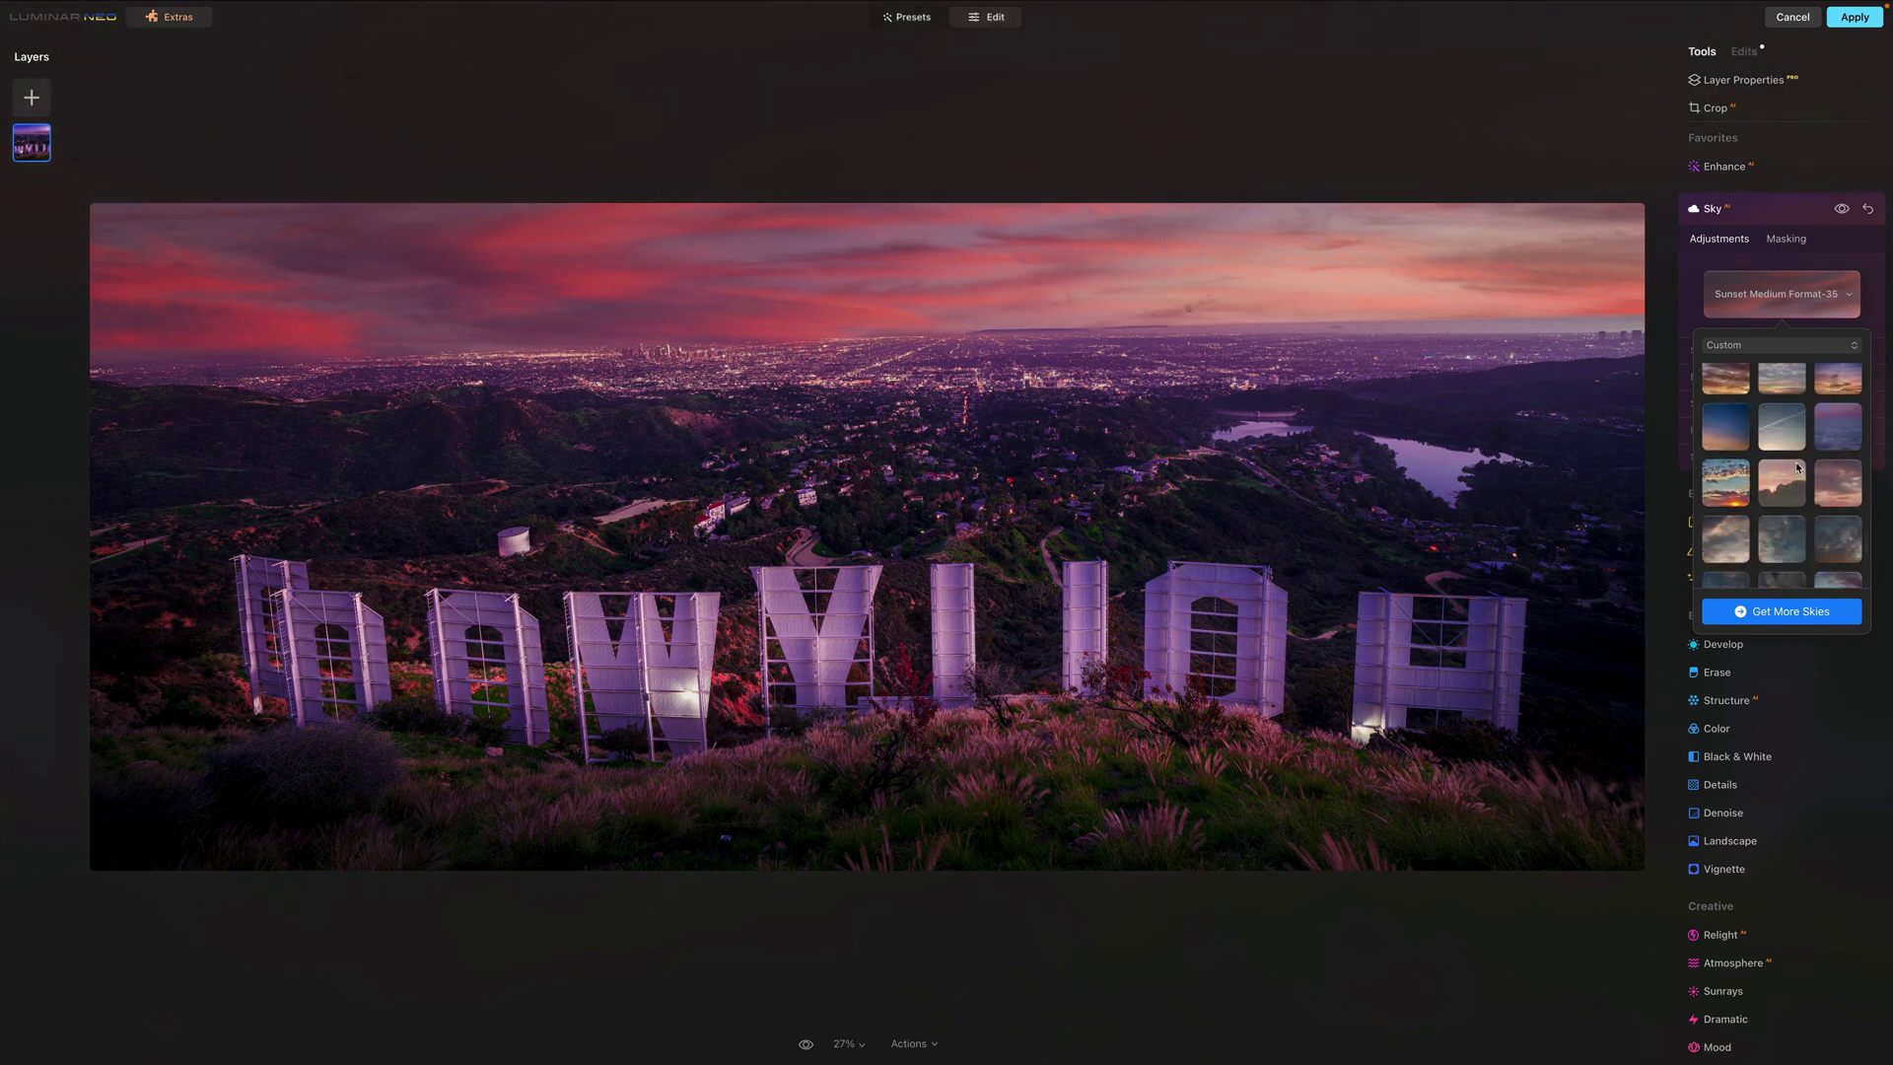
pyautogui.scroll(-2, 1796, 470)
pyautogui.scroll(-2, 1795, 469)
pyautogui.scroll(-2, 1797, 469)
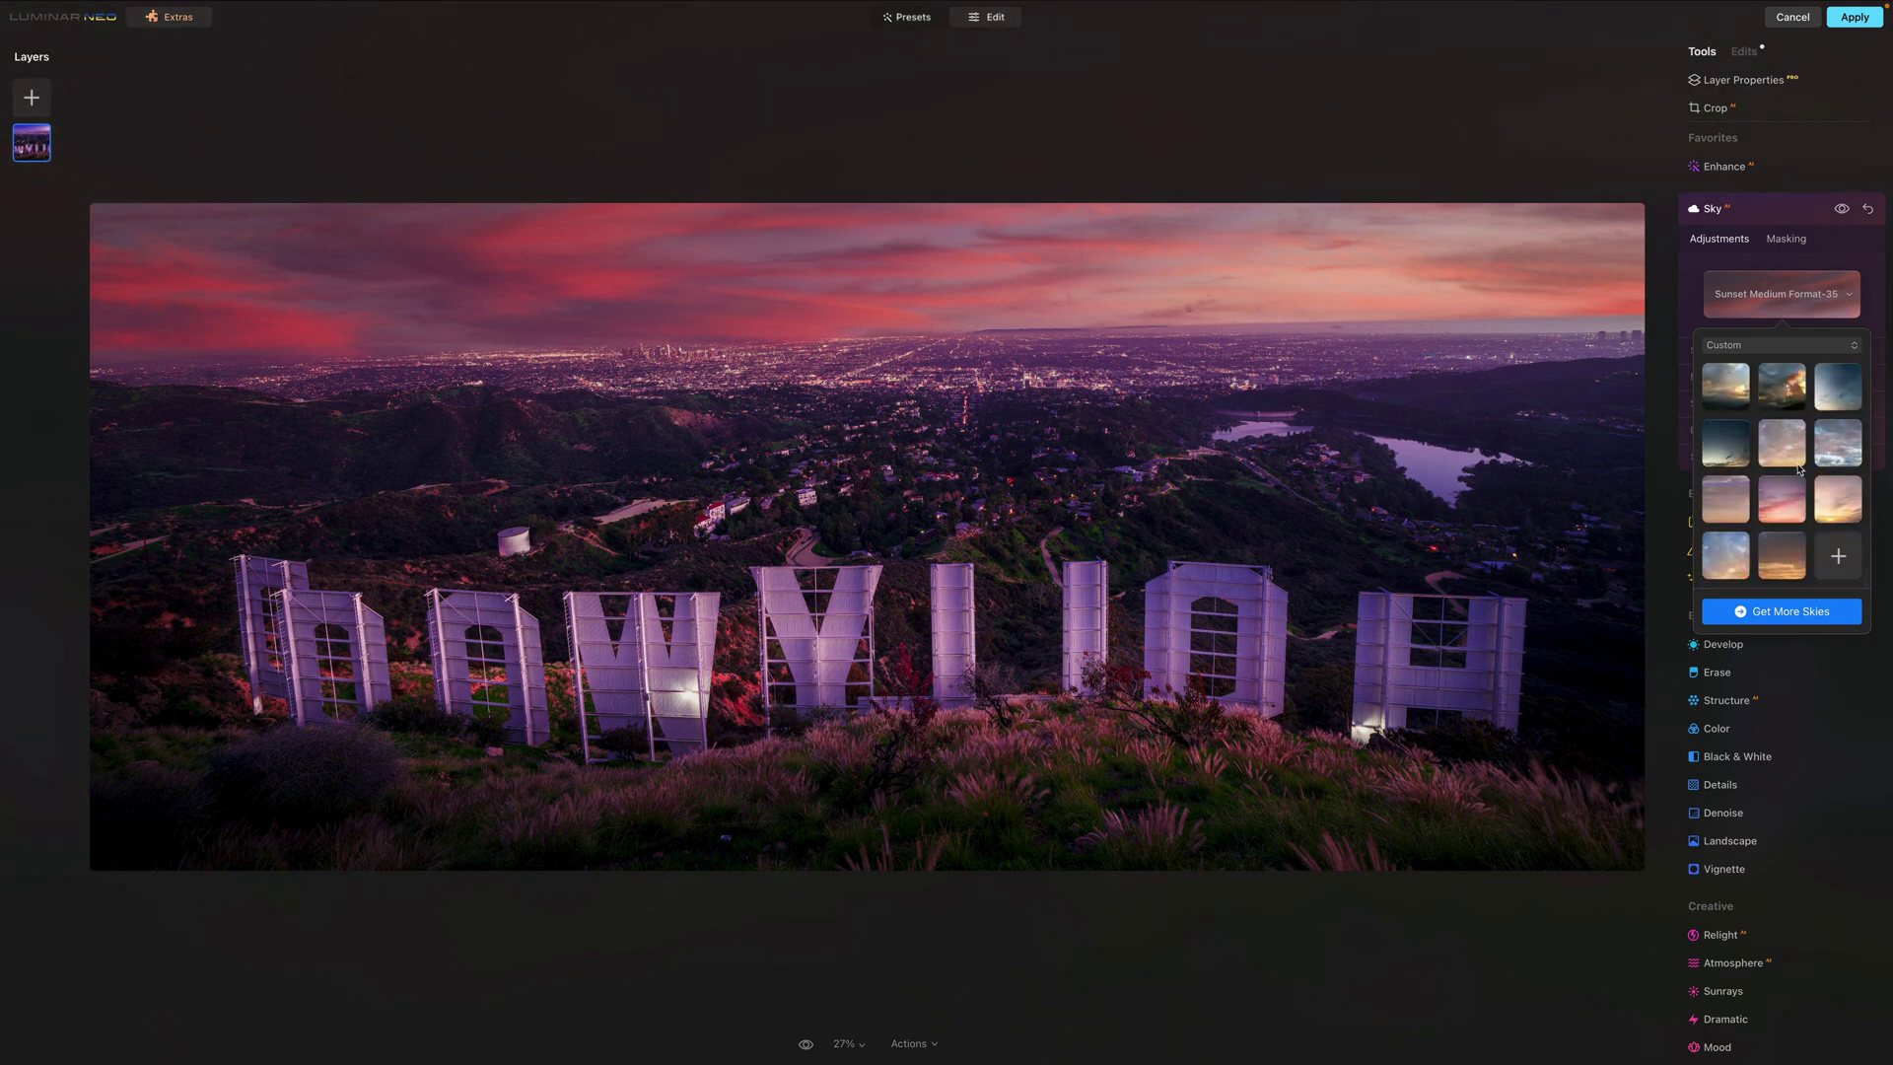
pyautogui.scroll(2, 1798, 470)
pyautogui.scroll(2, 1798, 465)
pyautogui.scroll(2, 1798, 460)
pyautogui.scroll(2, 1798, 453)
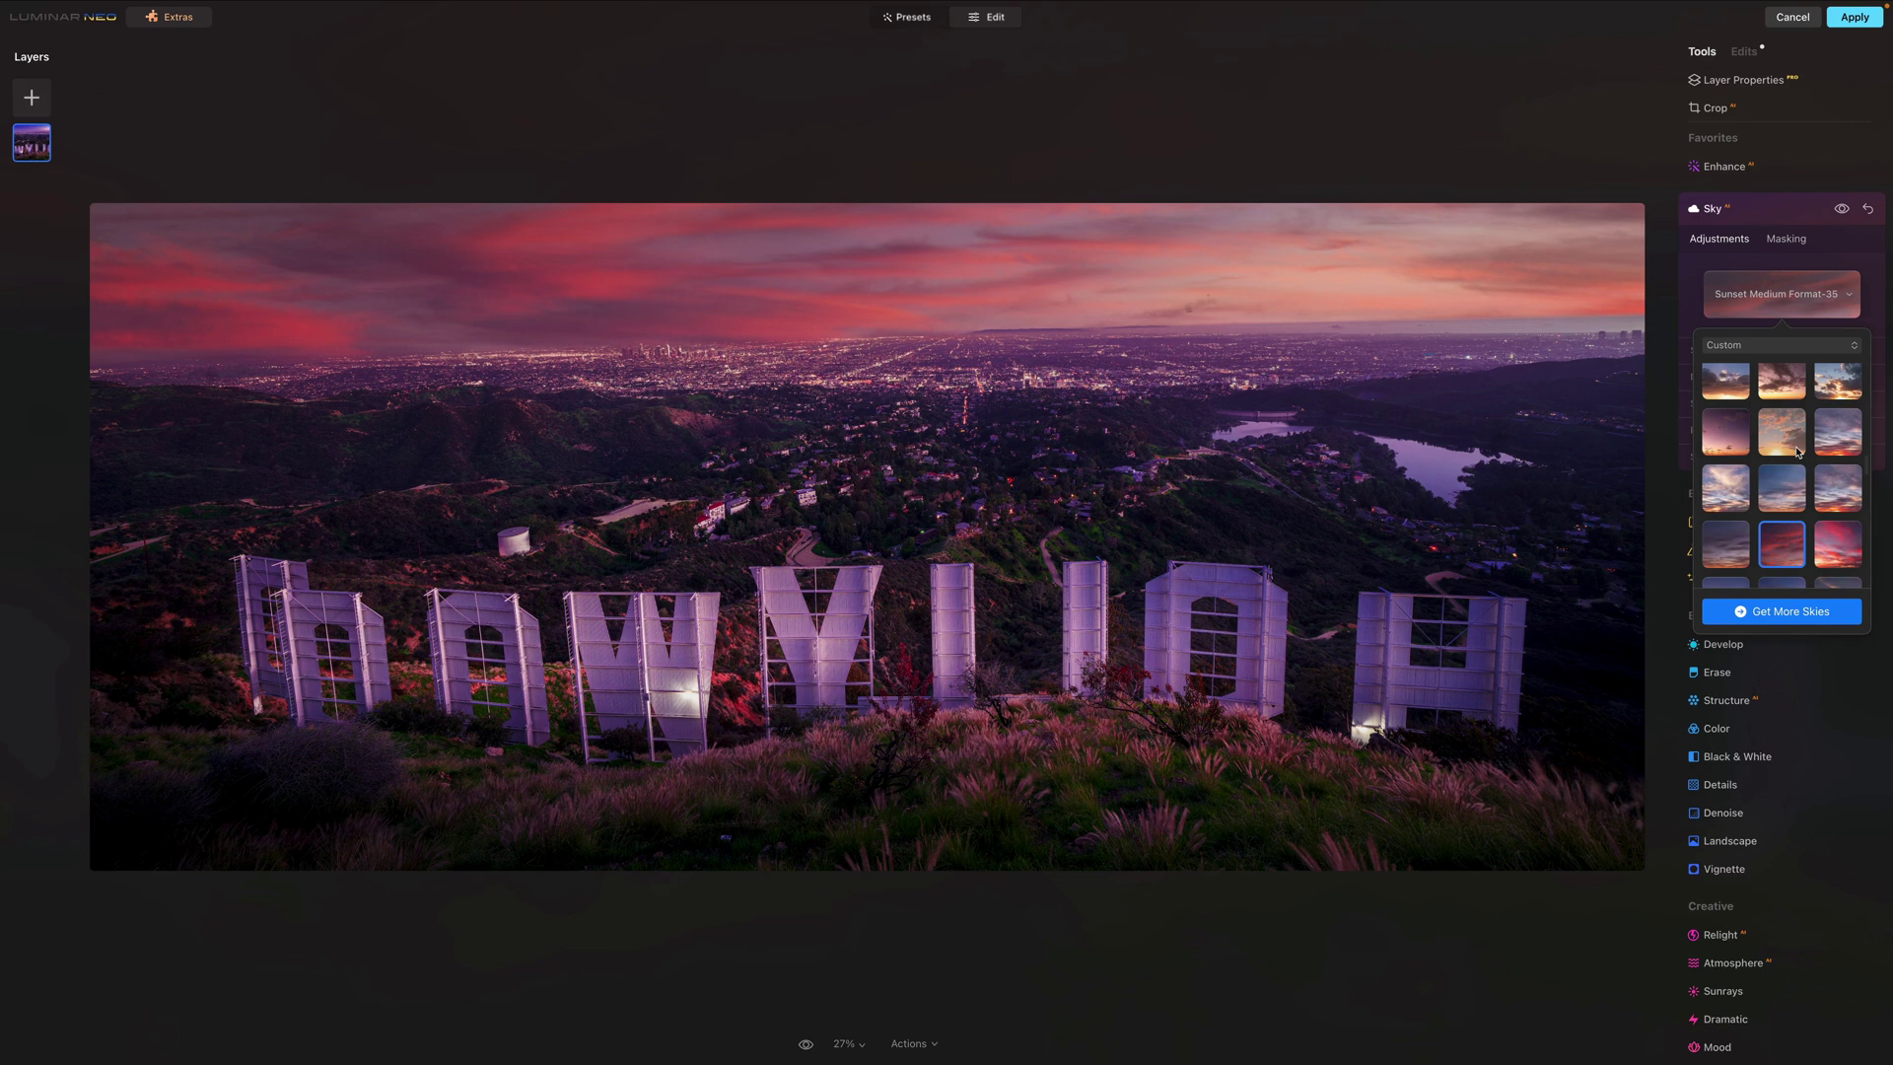
pyautogui.scroll(3, 1797, 451)
pyautogui.scroll(3, 1804, 463)
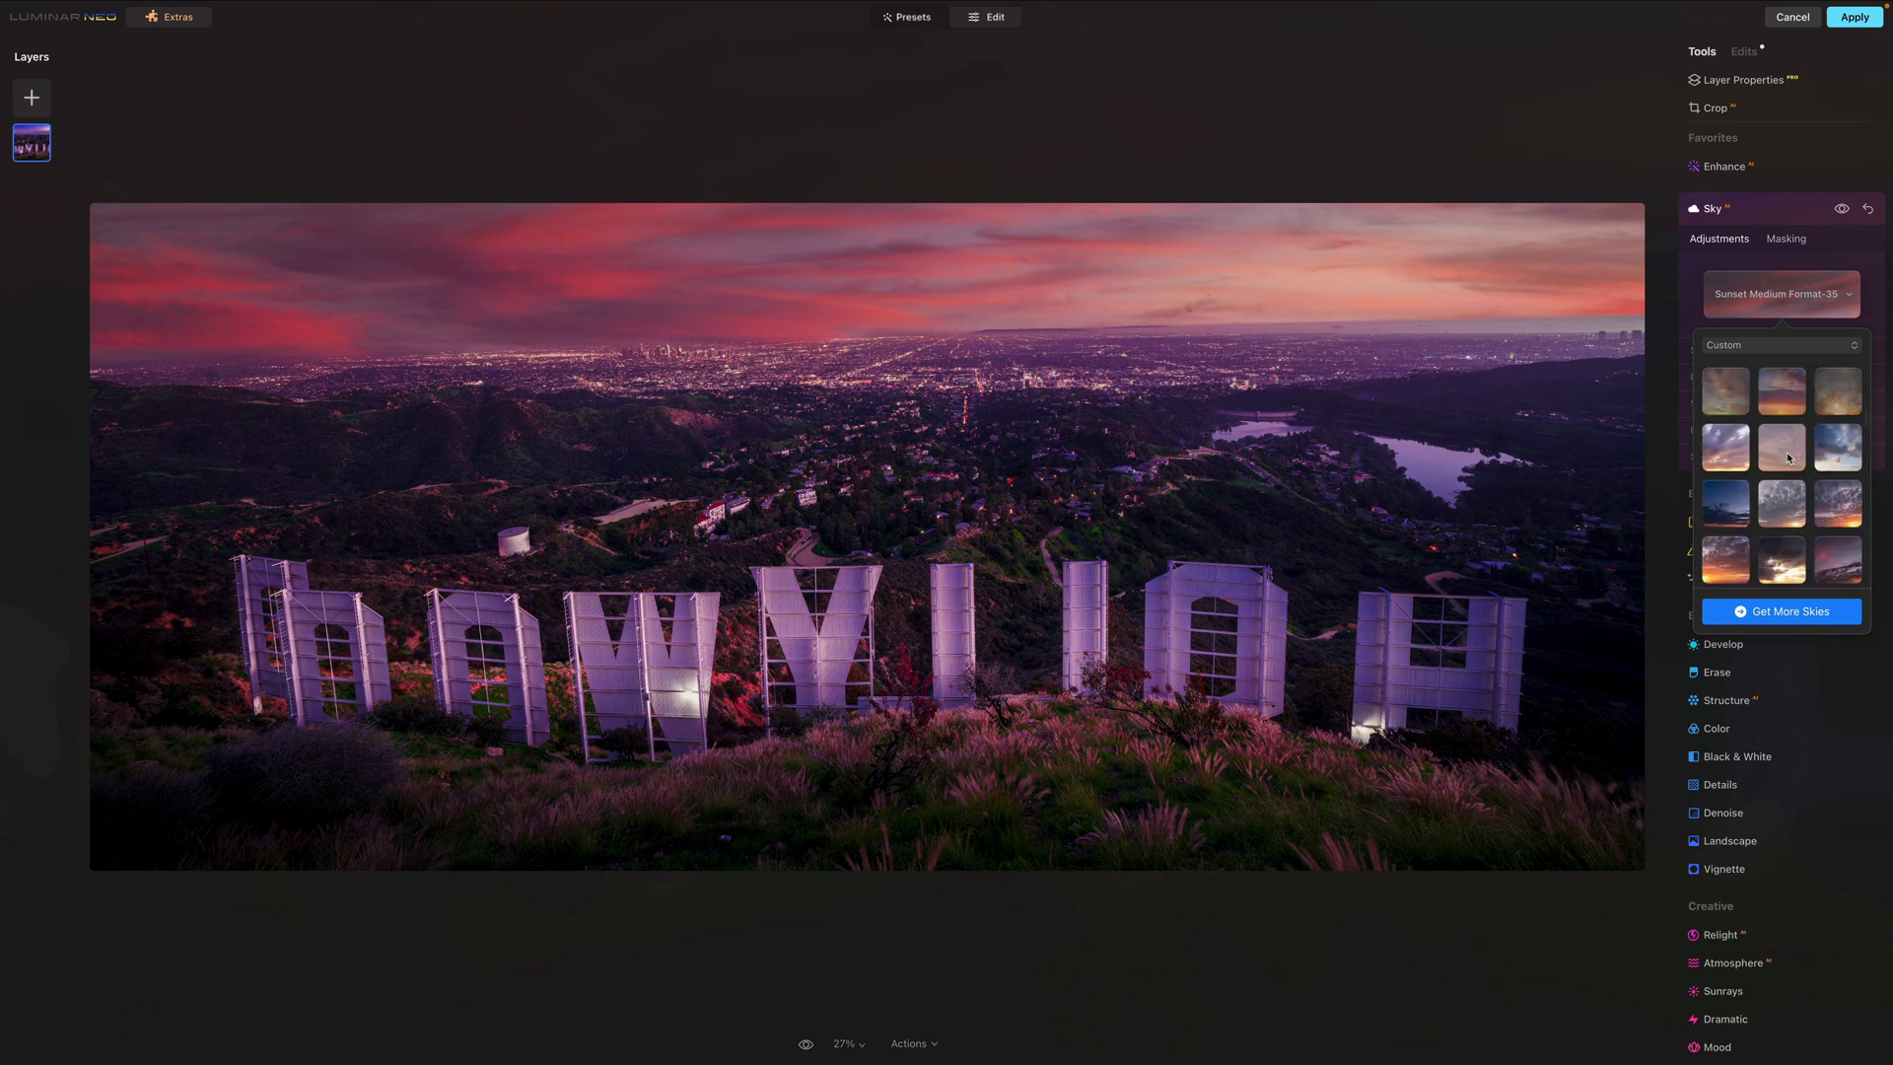
pyautogui.click(1842, 506)
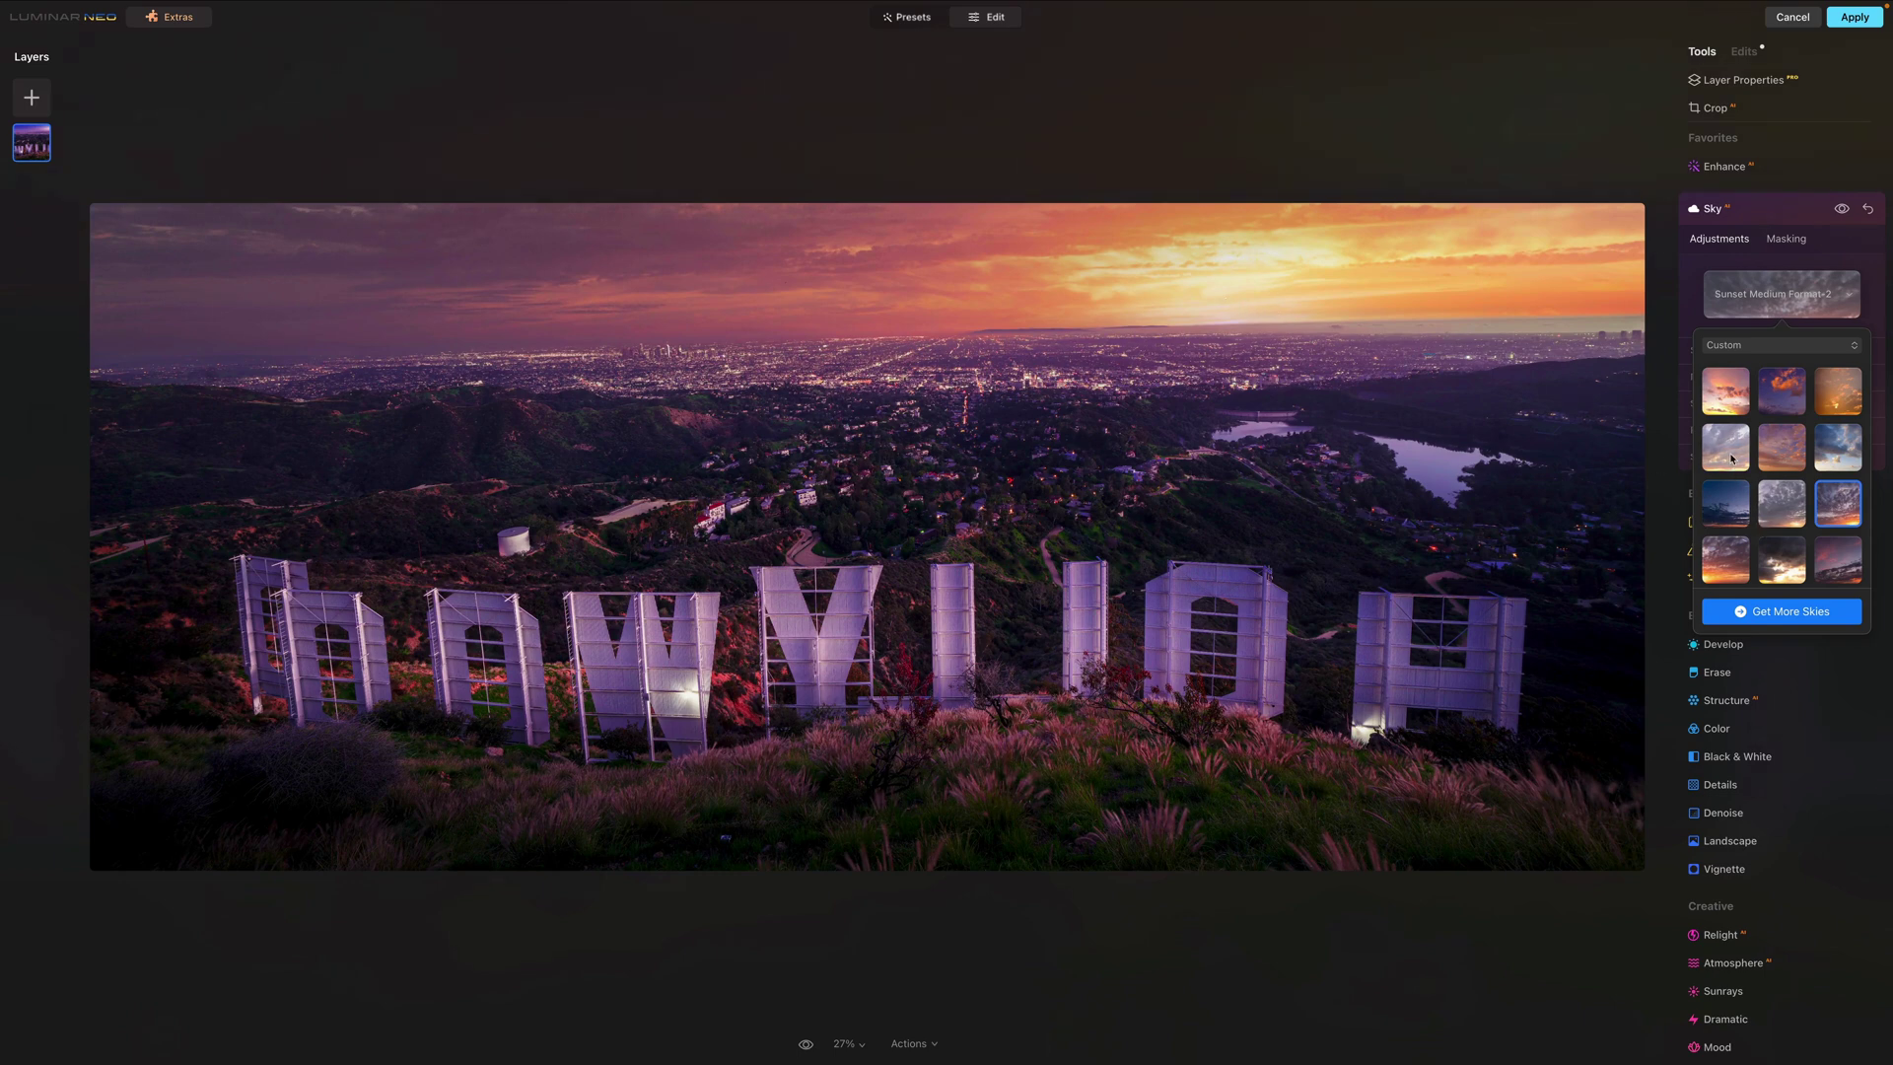
# Try golden hour, Sunset-6, Night-18 and Night-16 skies, then settle on Night Medium Format-11.
pyautogui.scroll(1, 1732, 459)
pyautogui.click(1784, 415)
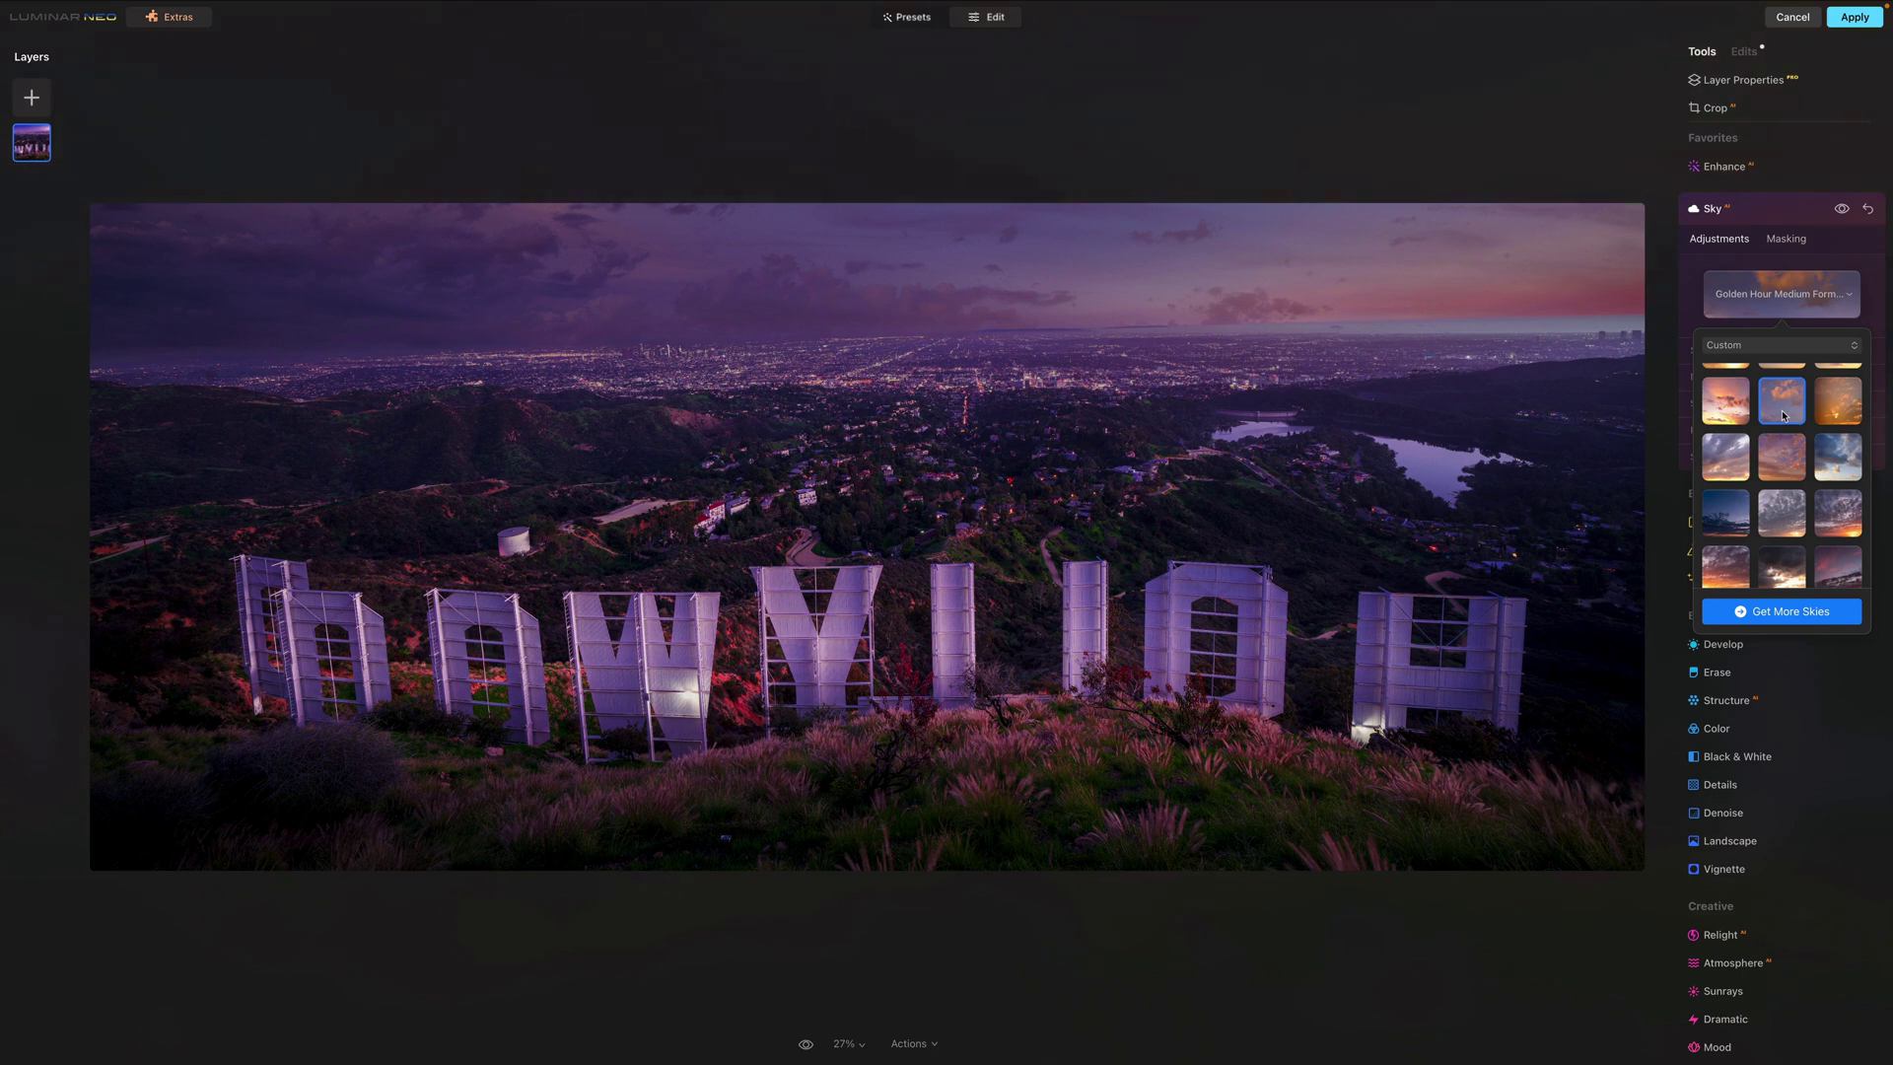
pyautogui.scroll(1, 1725, 523)
pyautogui.click(1717, 536)
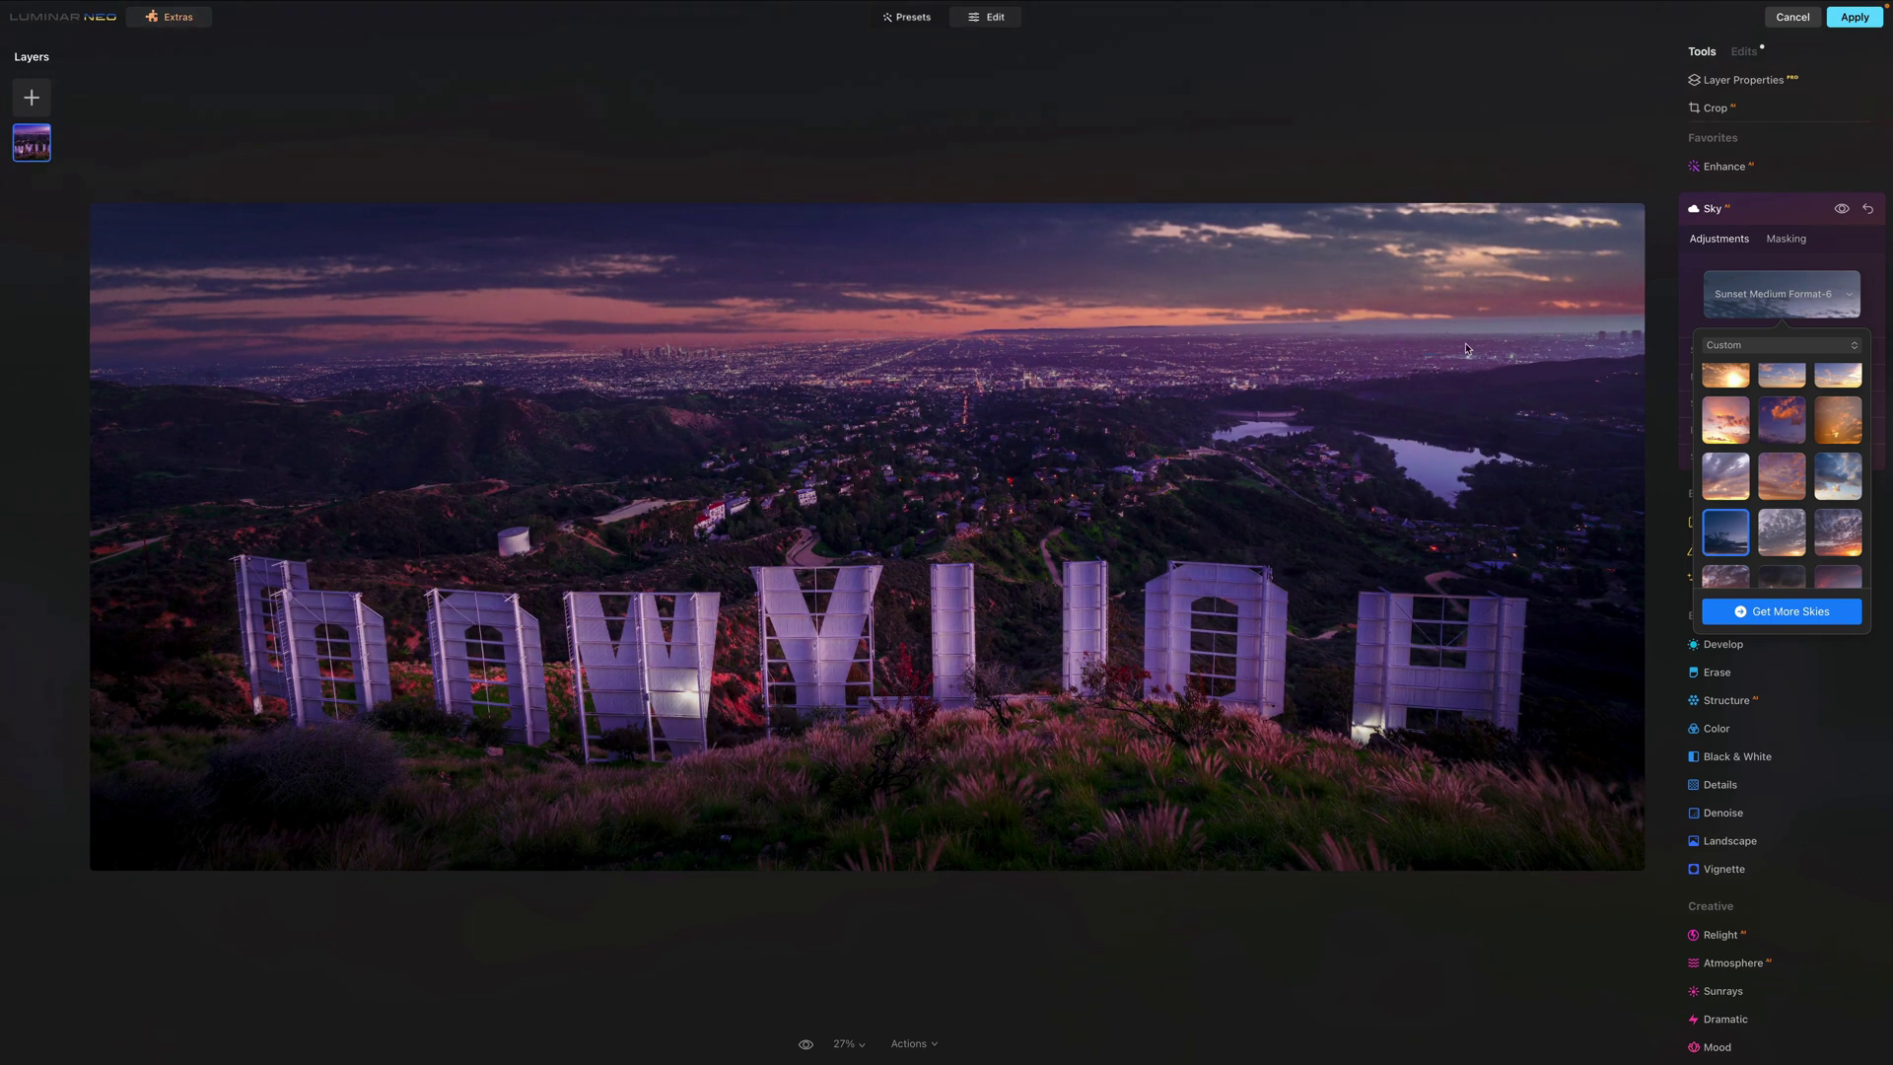
pyautogui.scroll(-3, 1780, 470)
pyautogui.scroll(-3, 1781, 470)
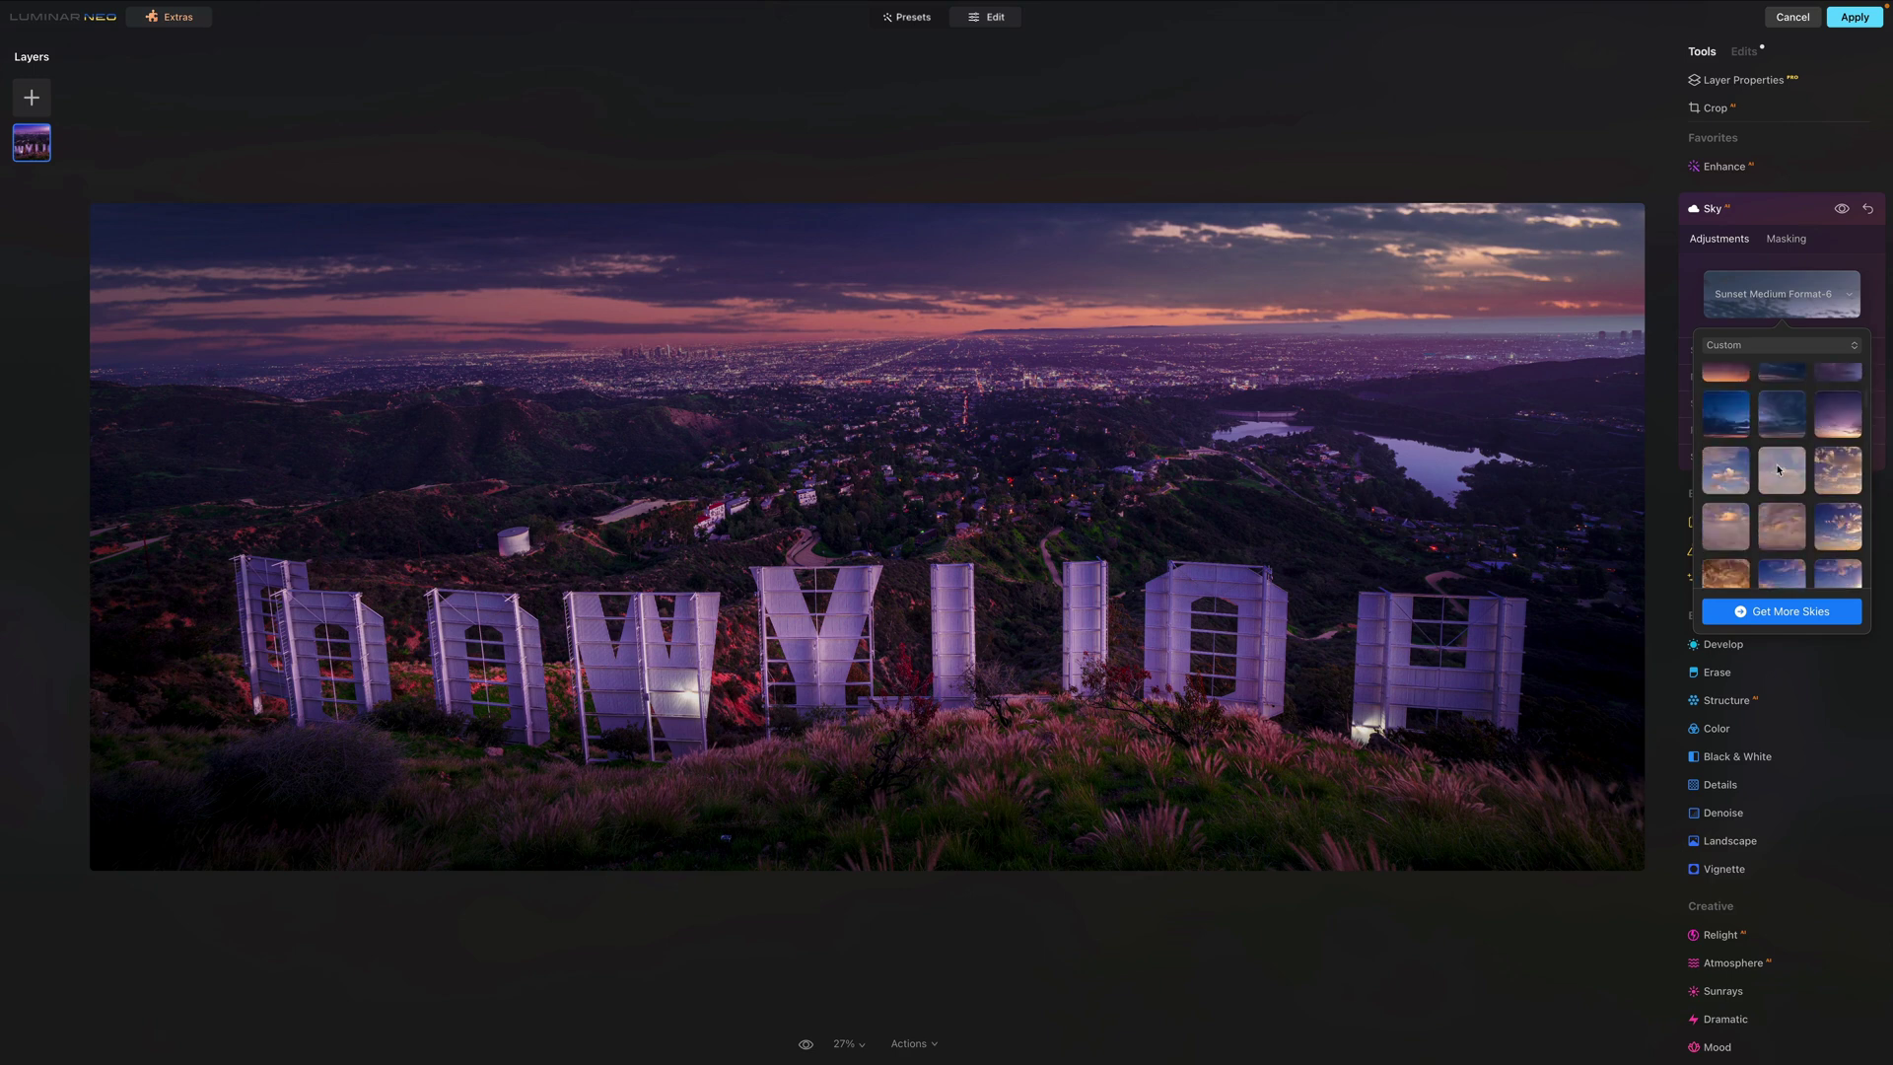
pyautogui.scroll(1, 1796, 464)
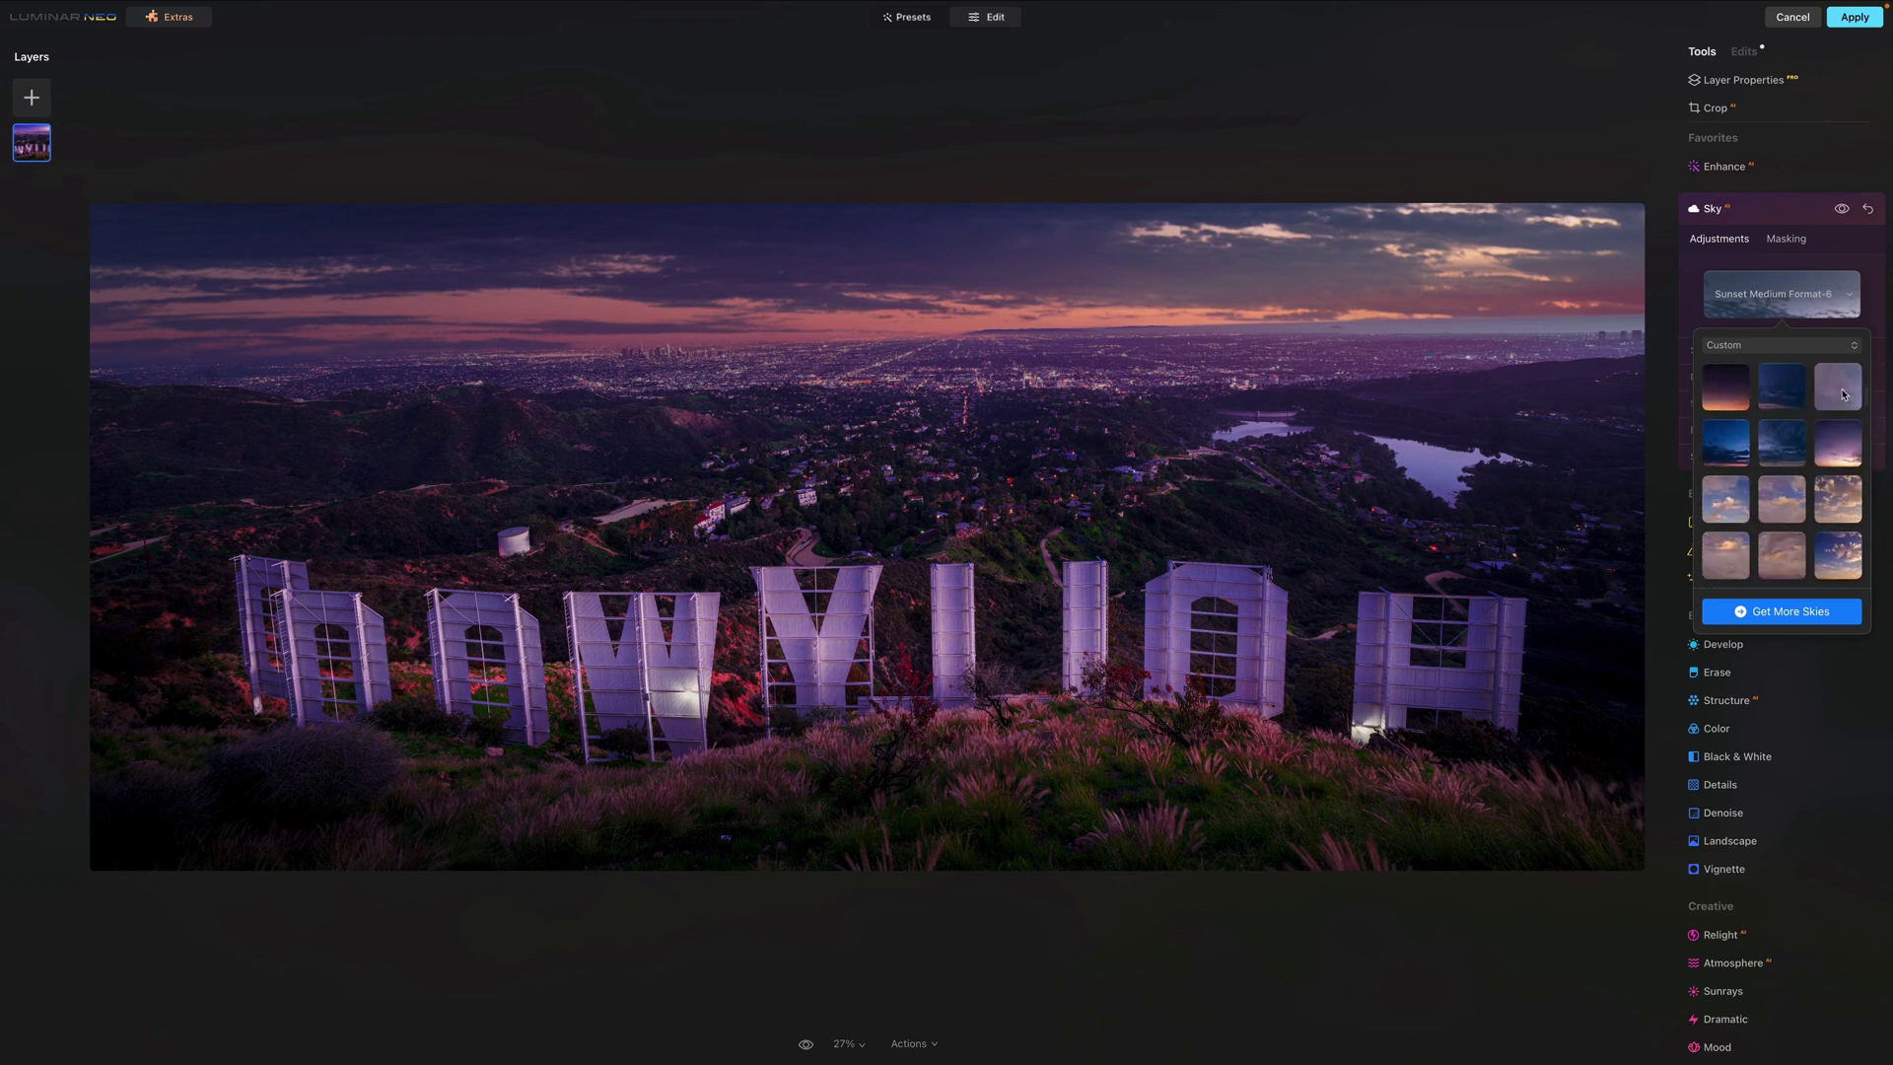
pyautogui.click(1841, 394)
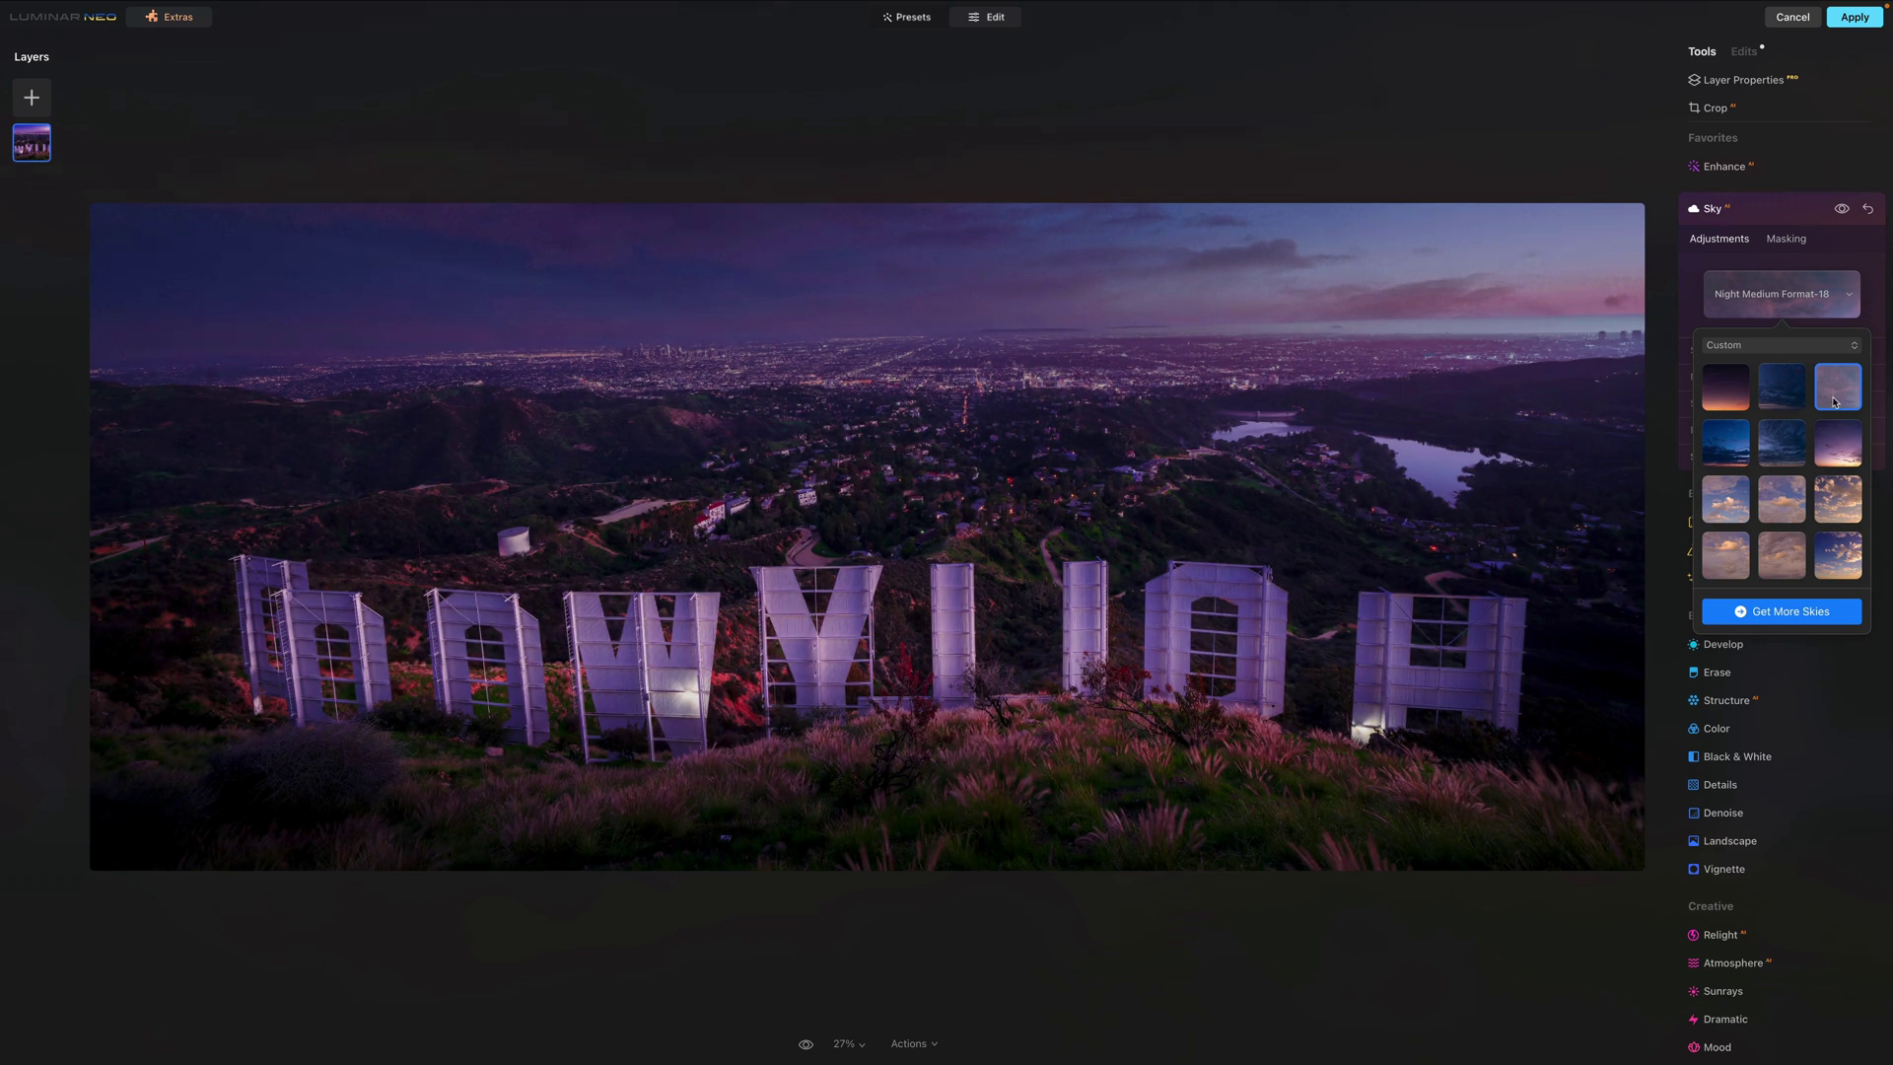
pyautogui.click(1727, 385)
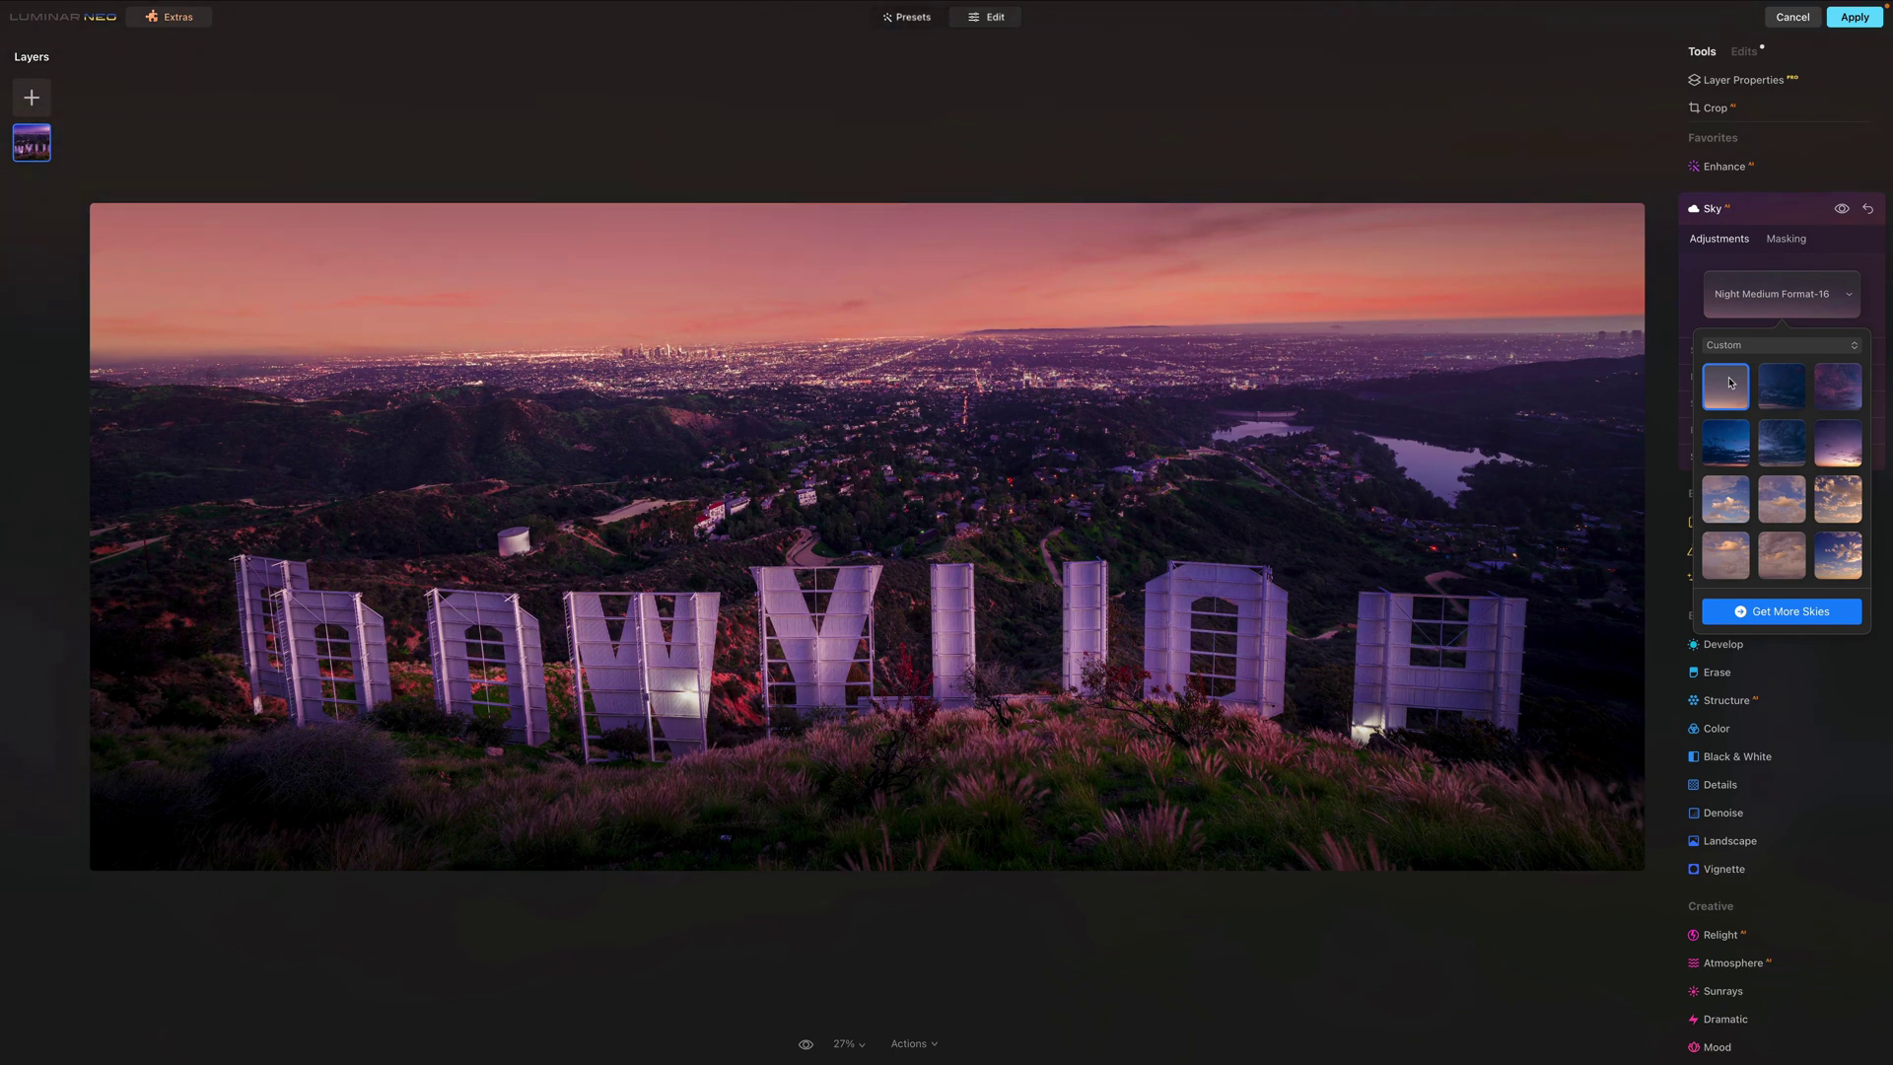
pyautogui.scroll(-5, 1740, 404)
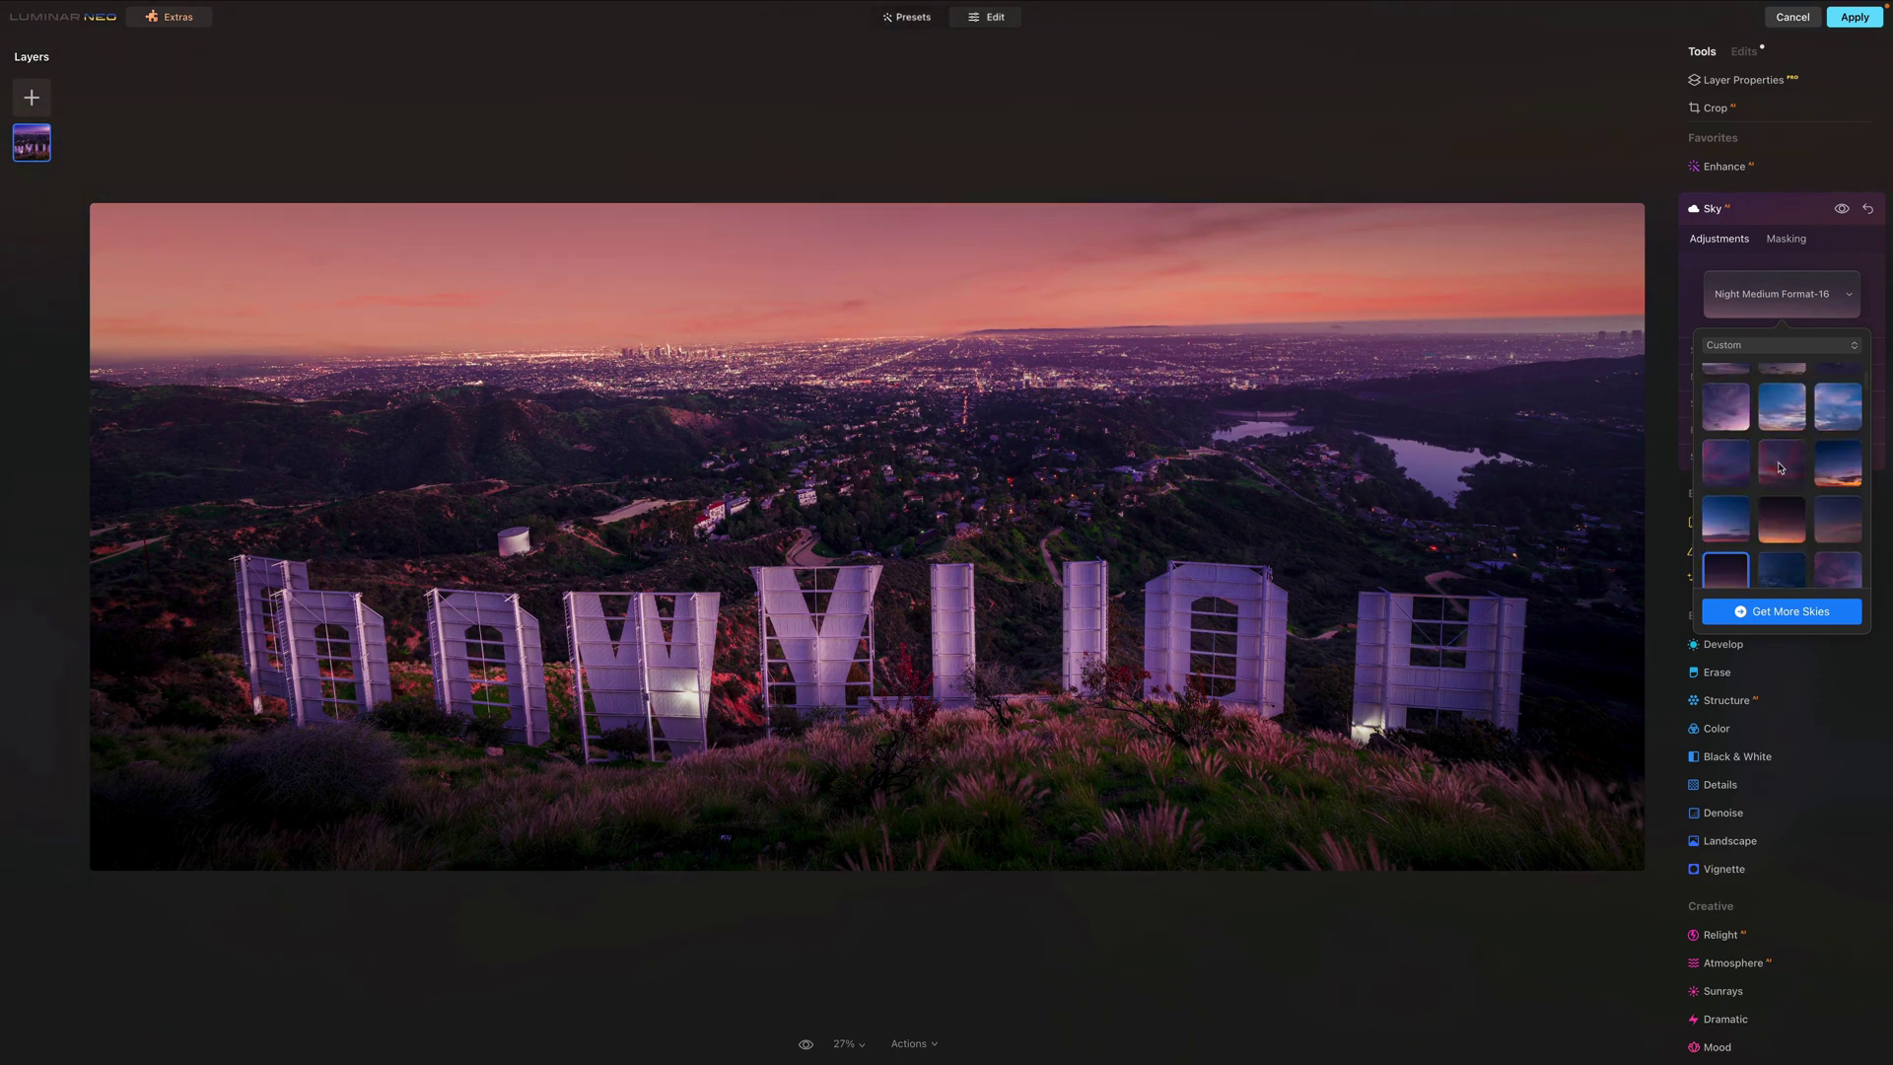
pyautogui.click(1780, 467)
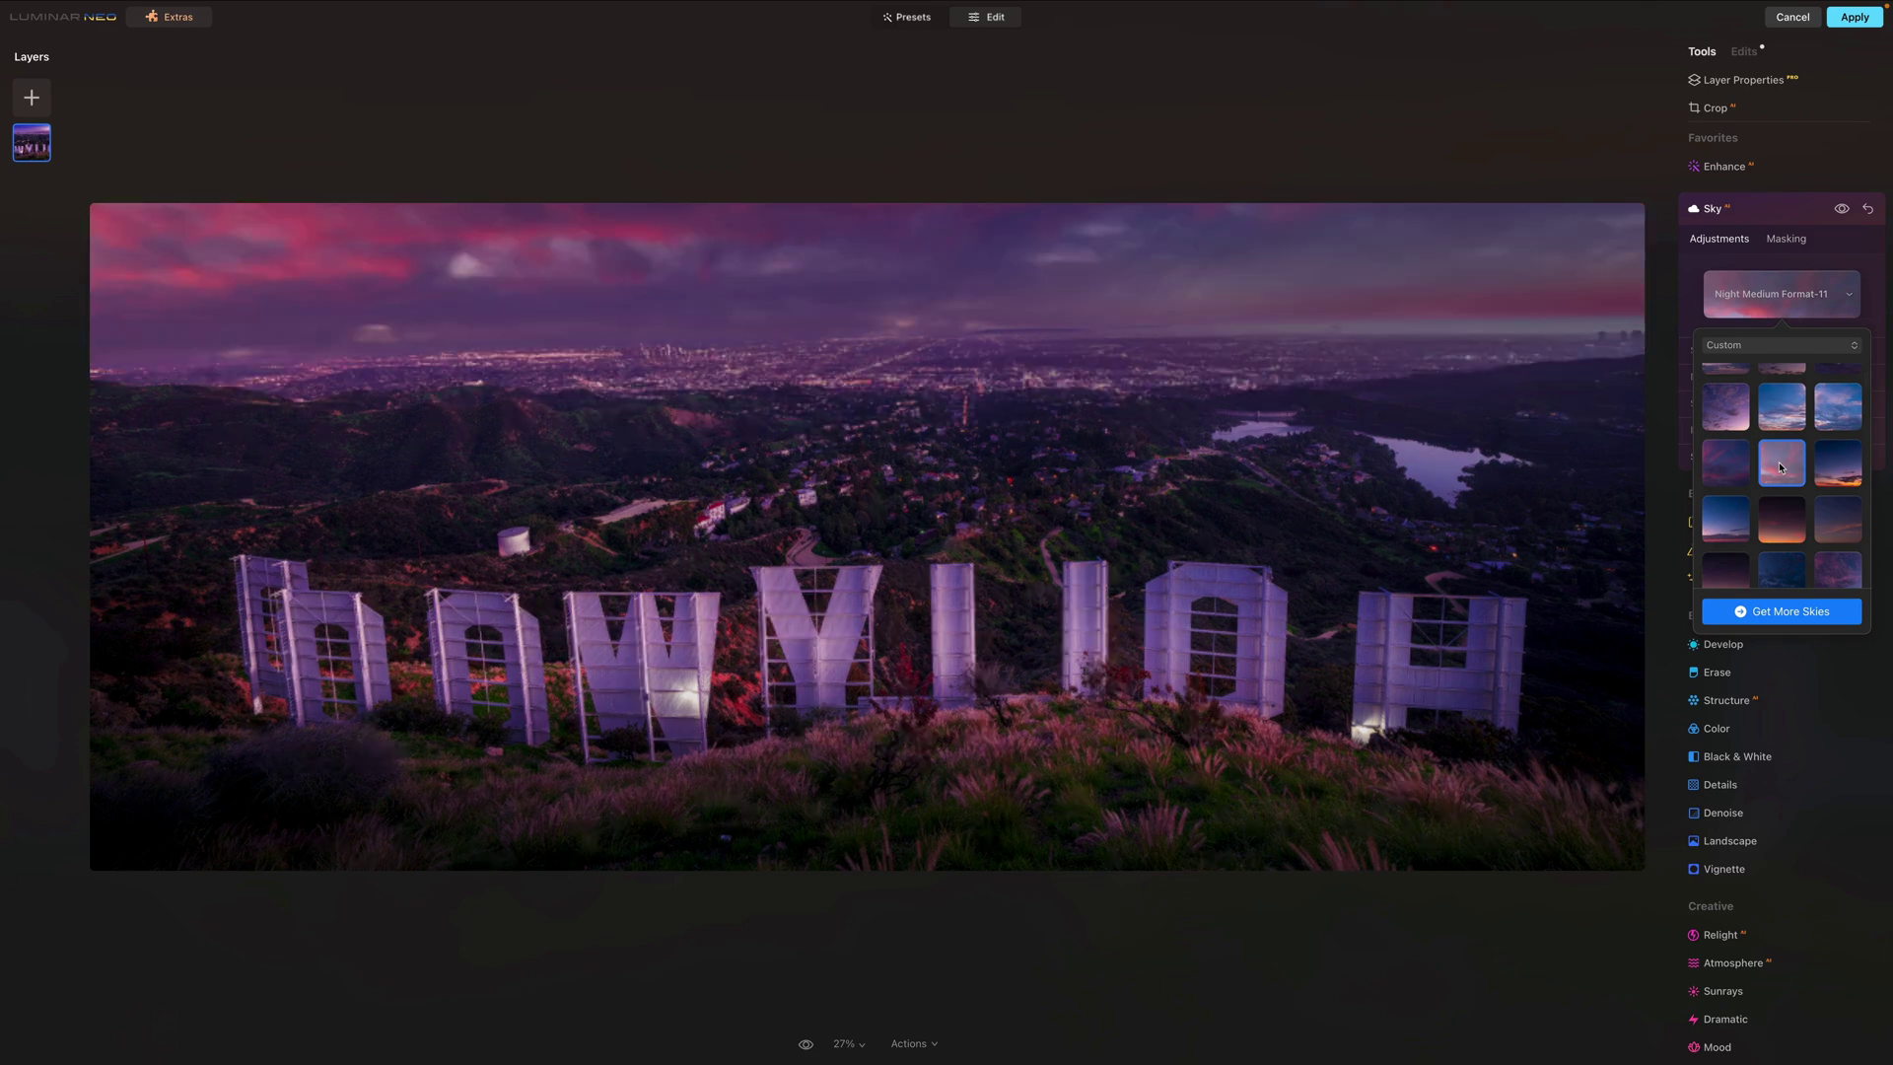
pyautogui.click(1862, 255)
# Lower the sky's Horizon Position to -4 and flip it horizontally.
pyautogui.click(1826, 351)
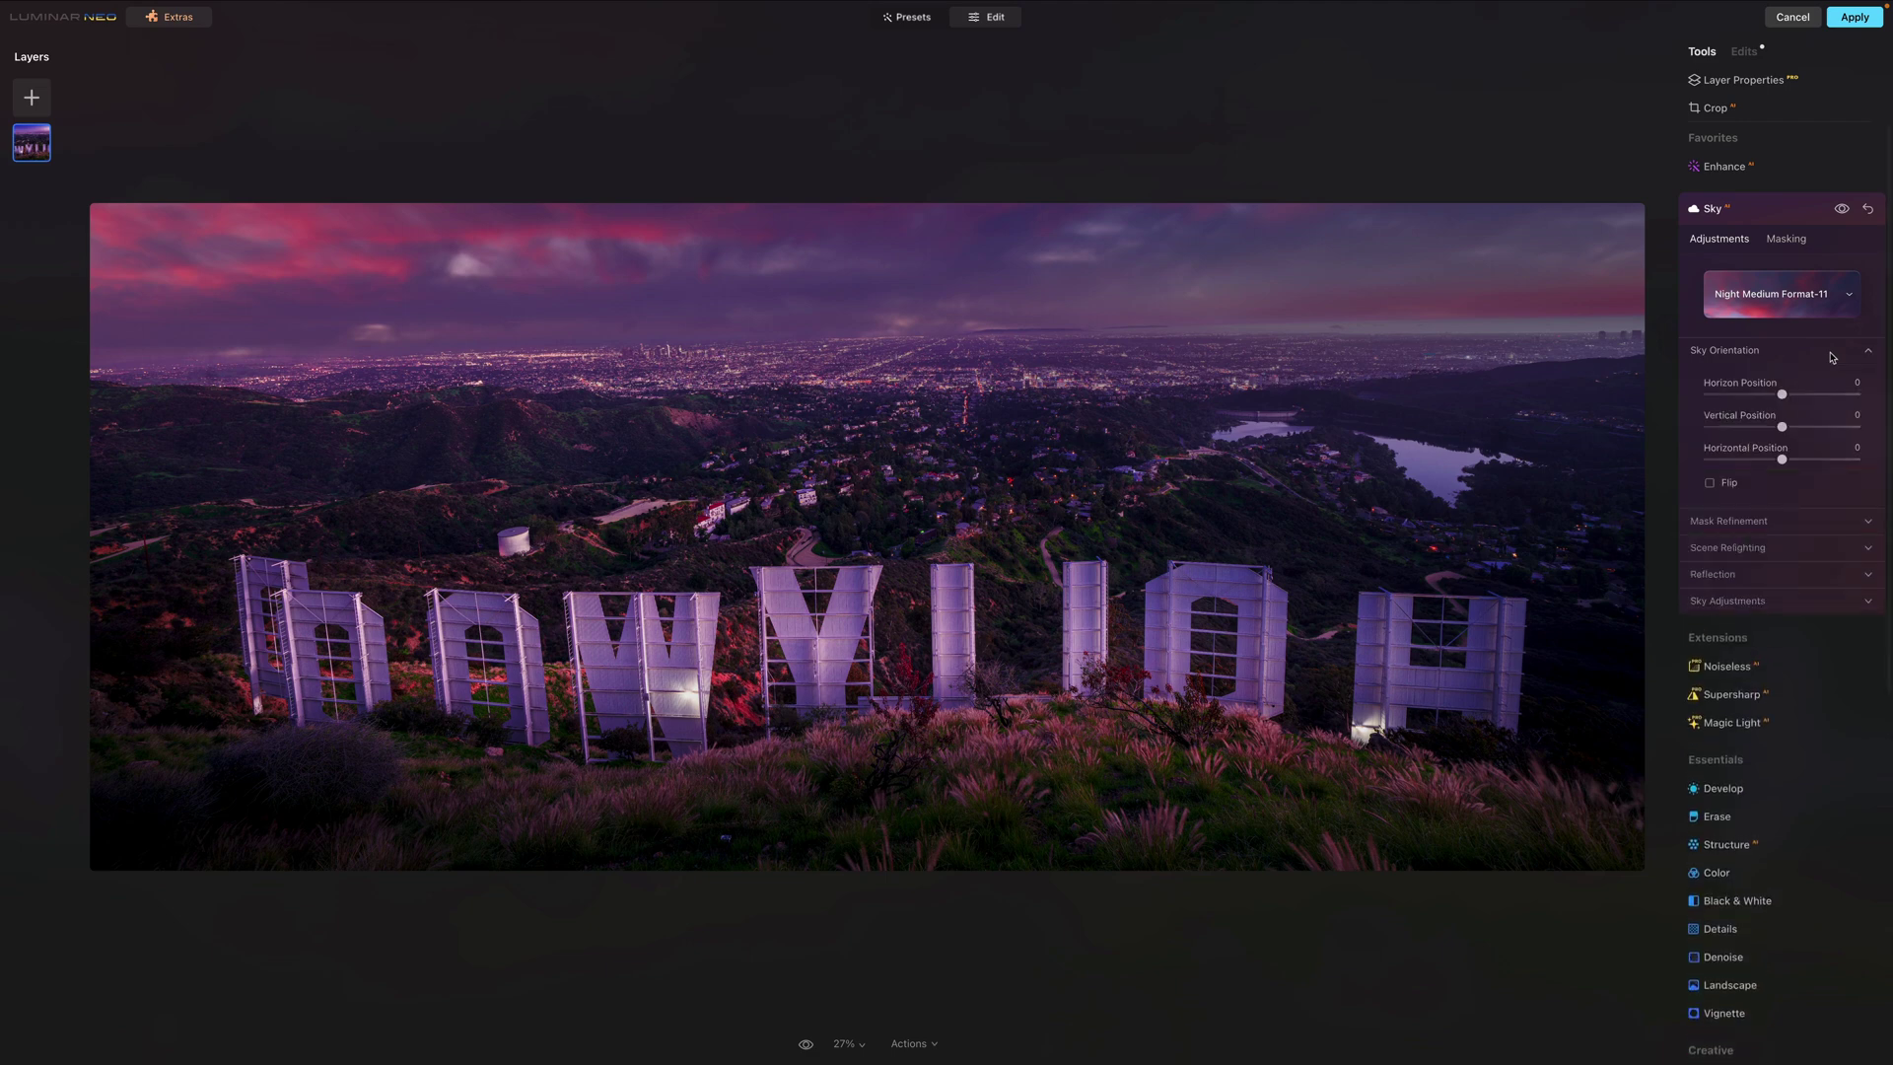
pyautogui.moveTo(1783, 394)
pyautogui.mouseDown()
pyautogui.moveTo(1797, 398)
pyautogui.moveTo(1780, 404)
pyautogui.mouseUp()
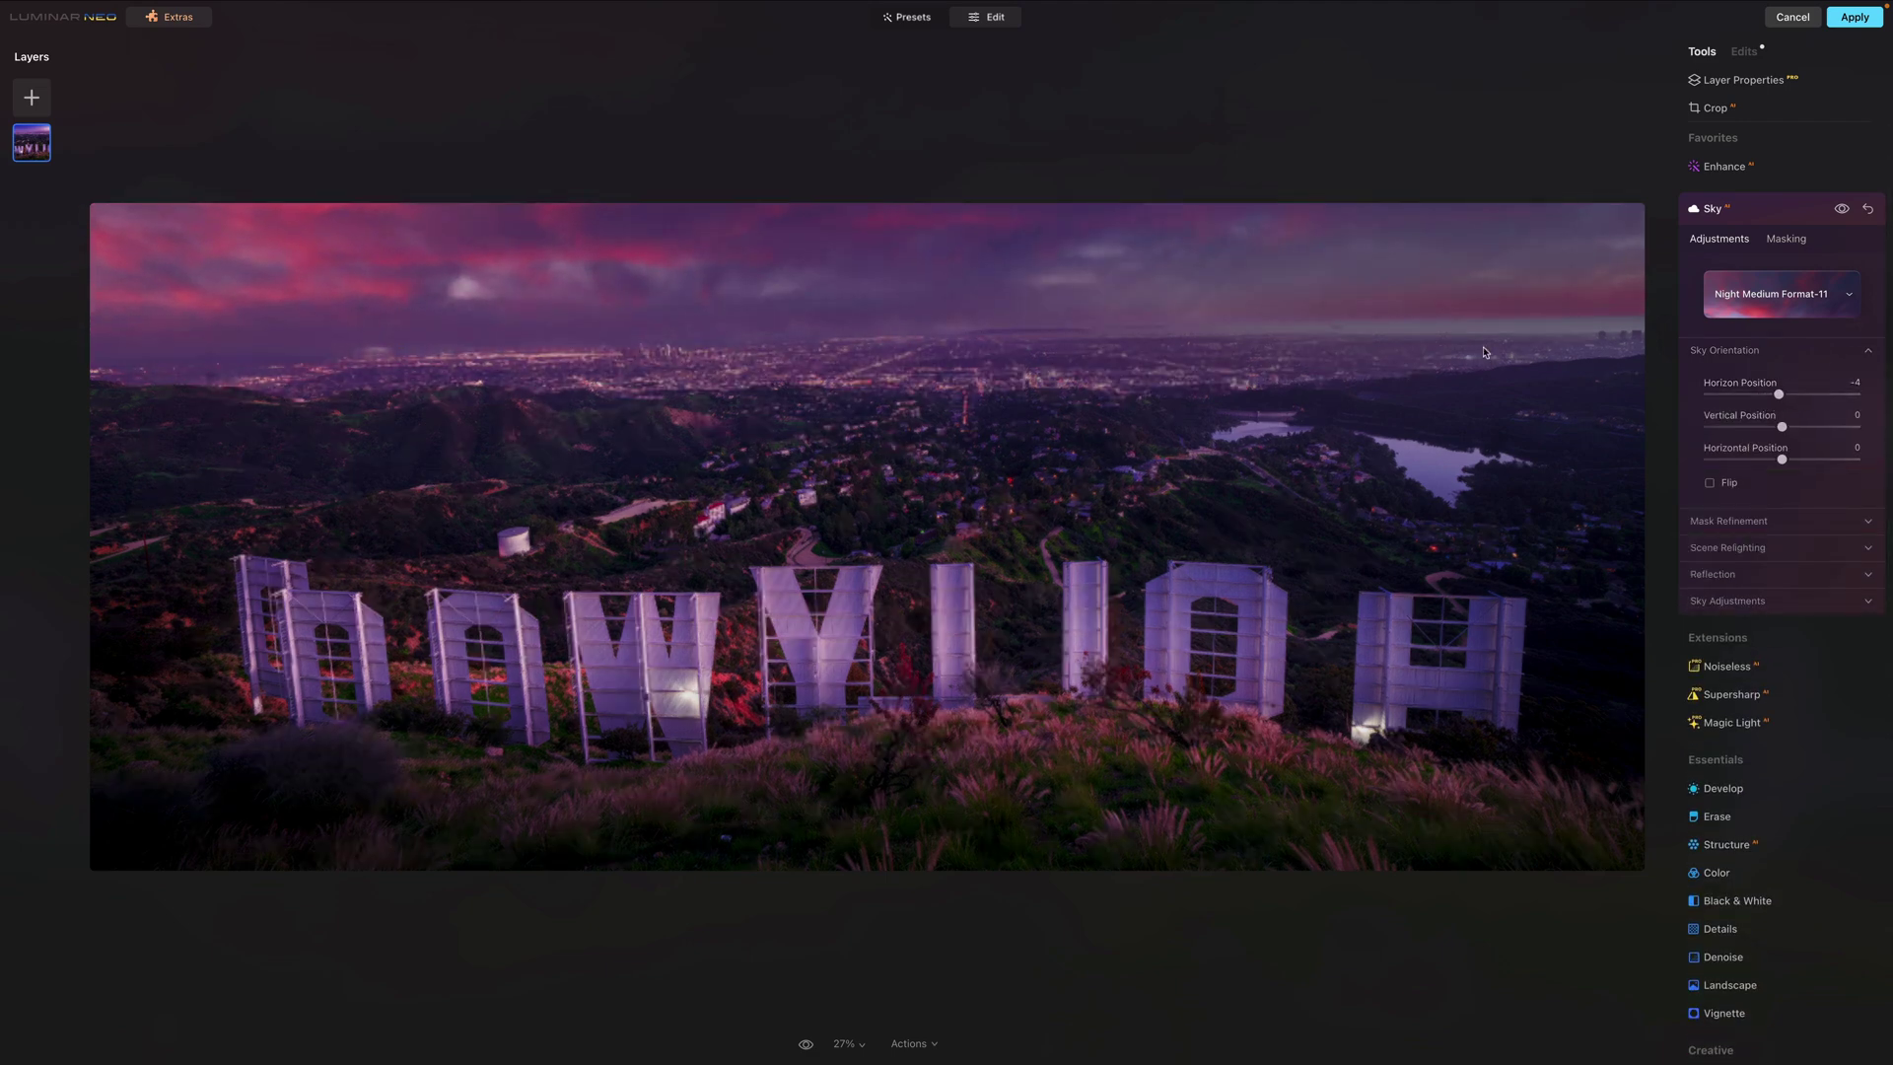
pyautogui.click(1710, 483)
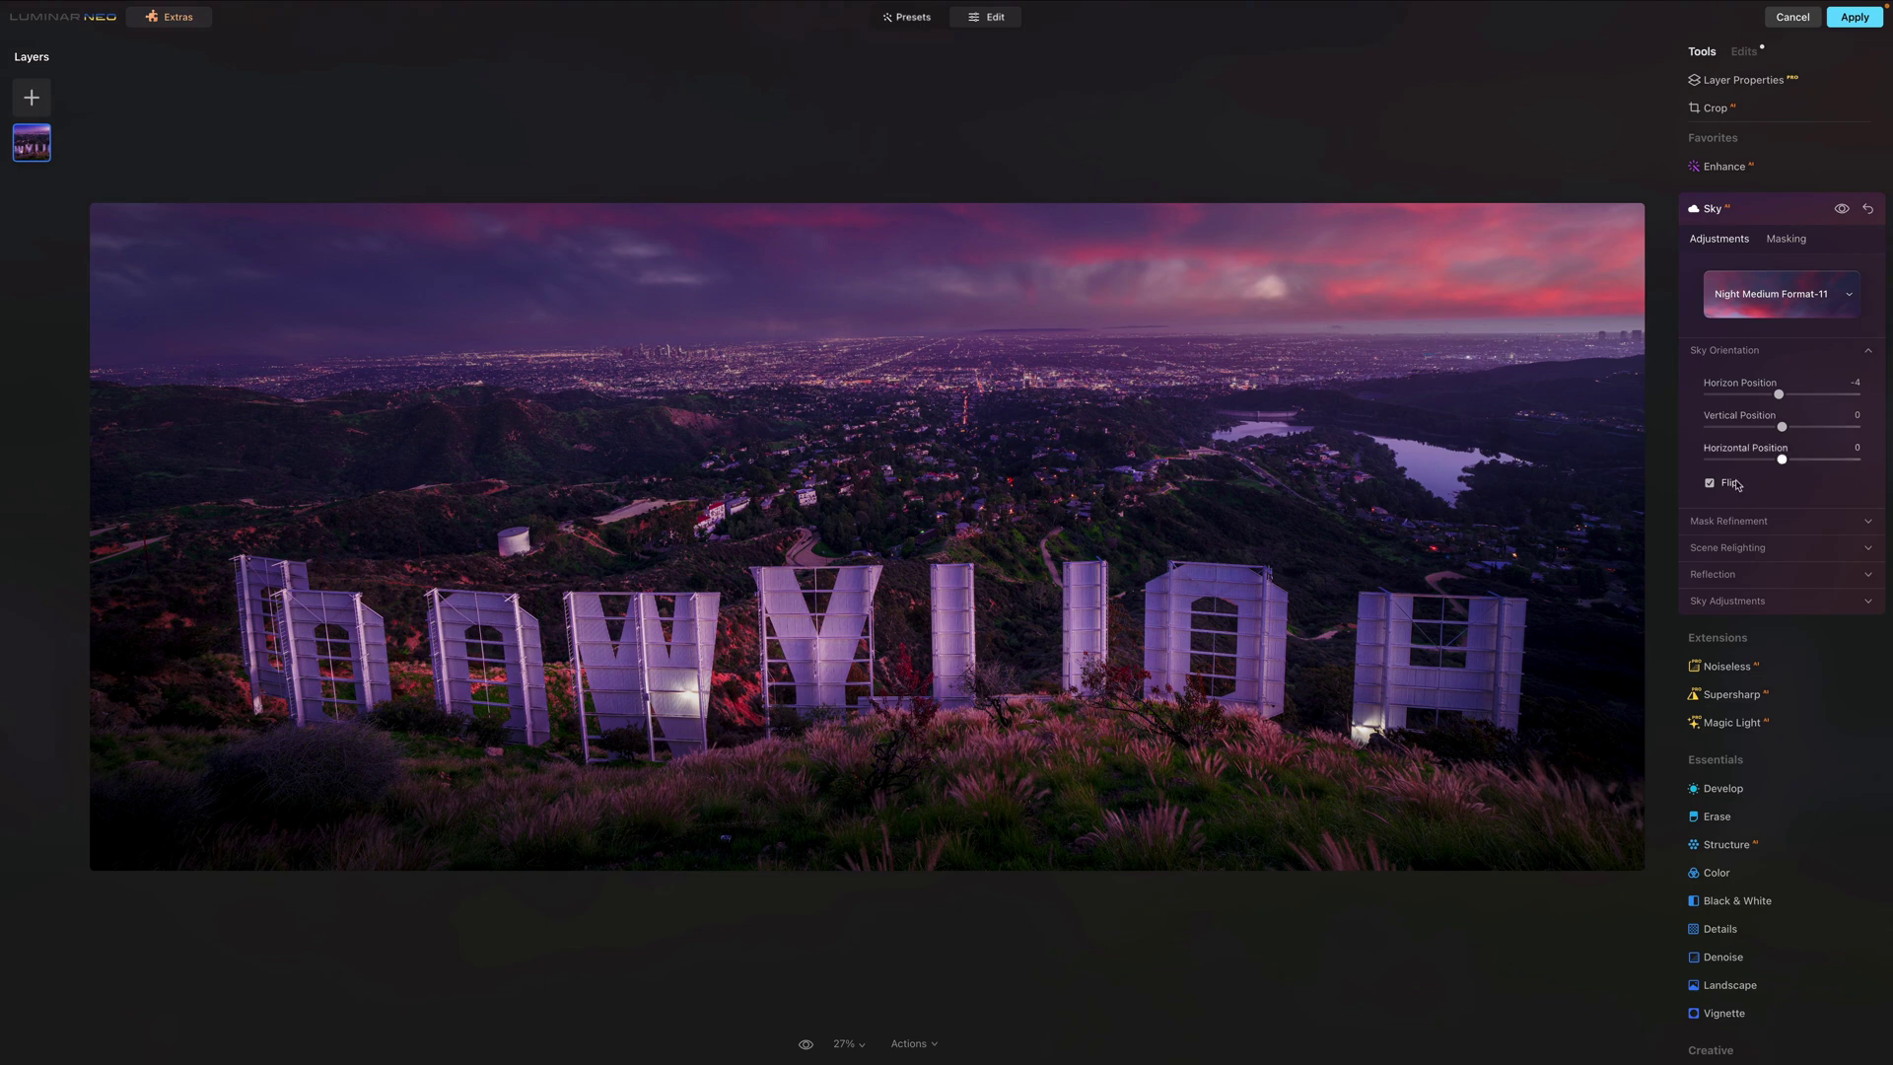
# Refine the sky mask's gap closing and detail, and cut Relight Strength to 6.
pyautogui.click(1735, 521)
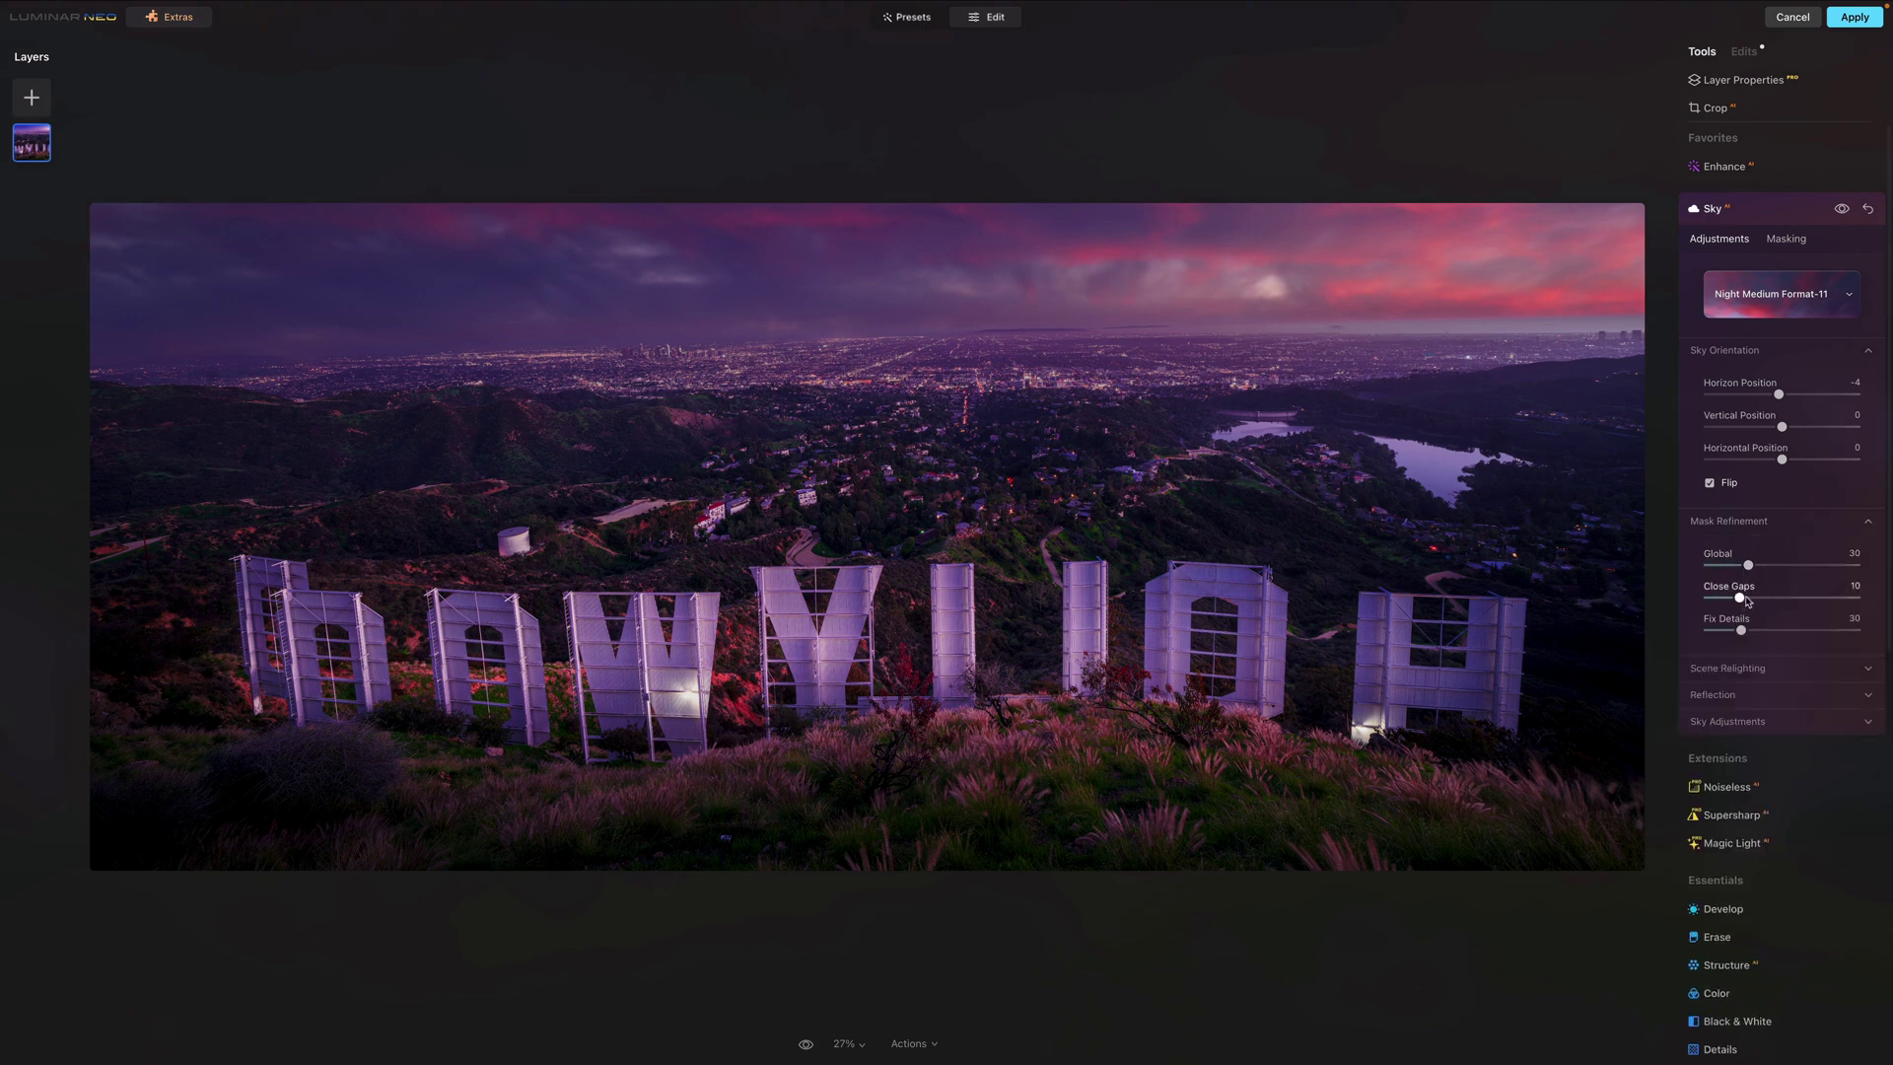
pyautogui.moveTo(1741, 597); pyautogui.dragTo(1708, 597)
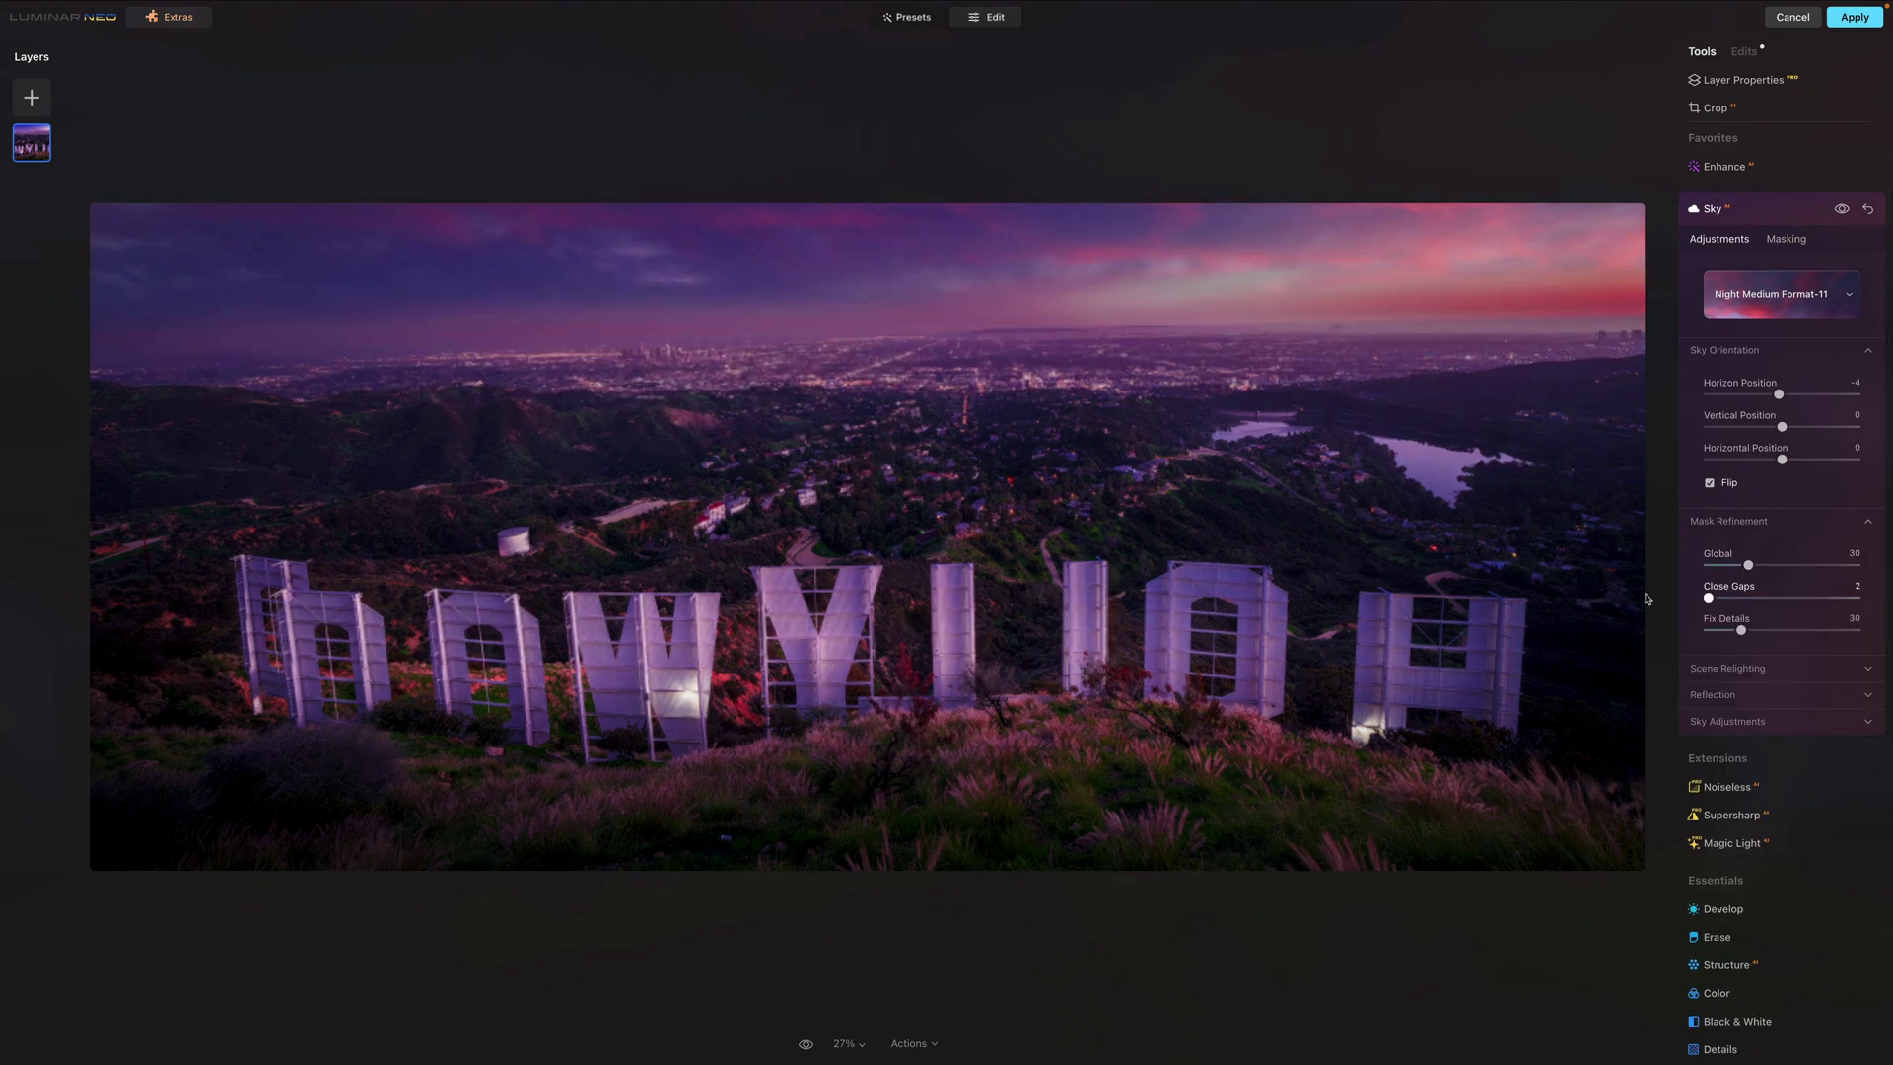
pyautogui.moveTo(1812, 597)
pyautogui.mouseDown()
pyautogui.moveTo(1779, 606)
pyautogui.moveTo(1851, 567)
pyautogui.moveTo(1888, 583)
pyautogui.mouseUp()
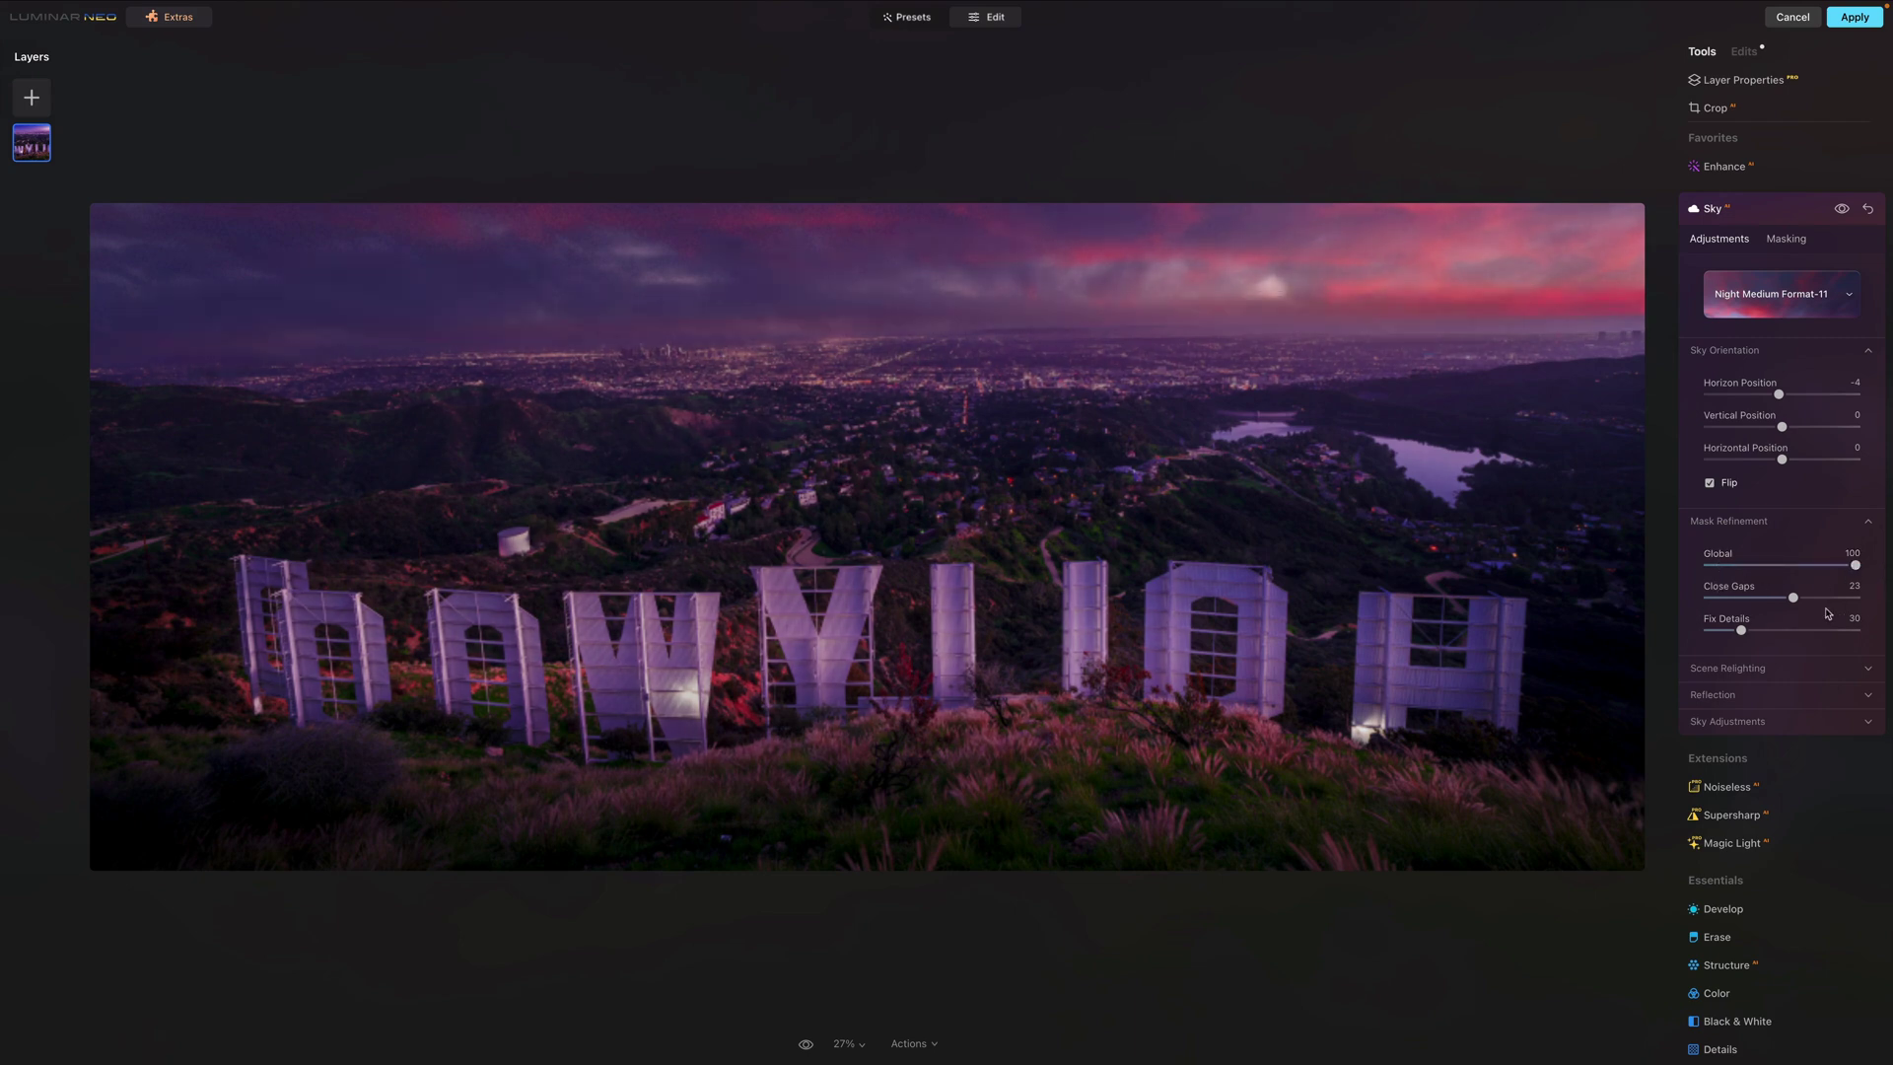
pyautogui.moveTo(1747, 635)
pyautogui.mouseDown()
pyautogui.moveTo(1857, 635)
pyautogui.moveTo(1833, 634)
pyautogui.mouseUp()
pyautogui.click(1786, 672)
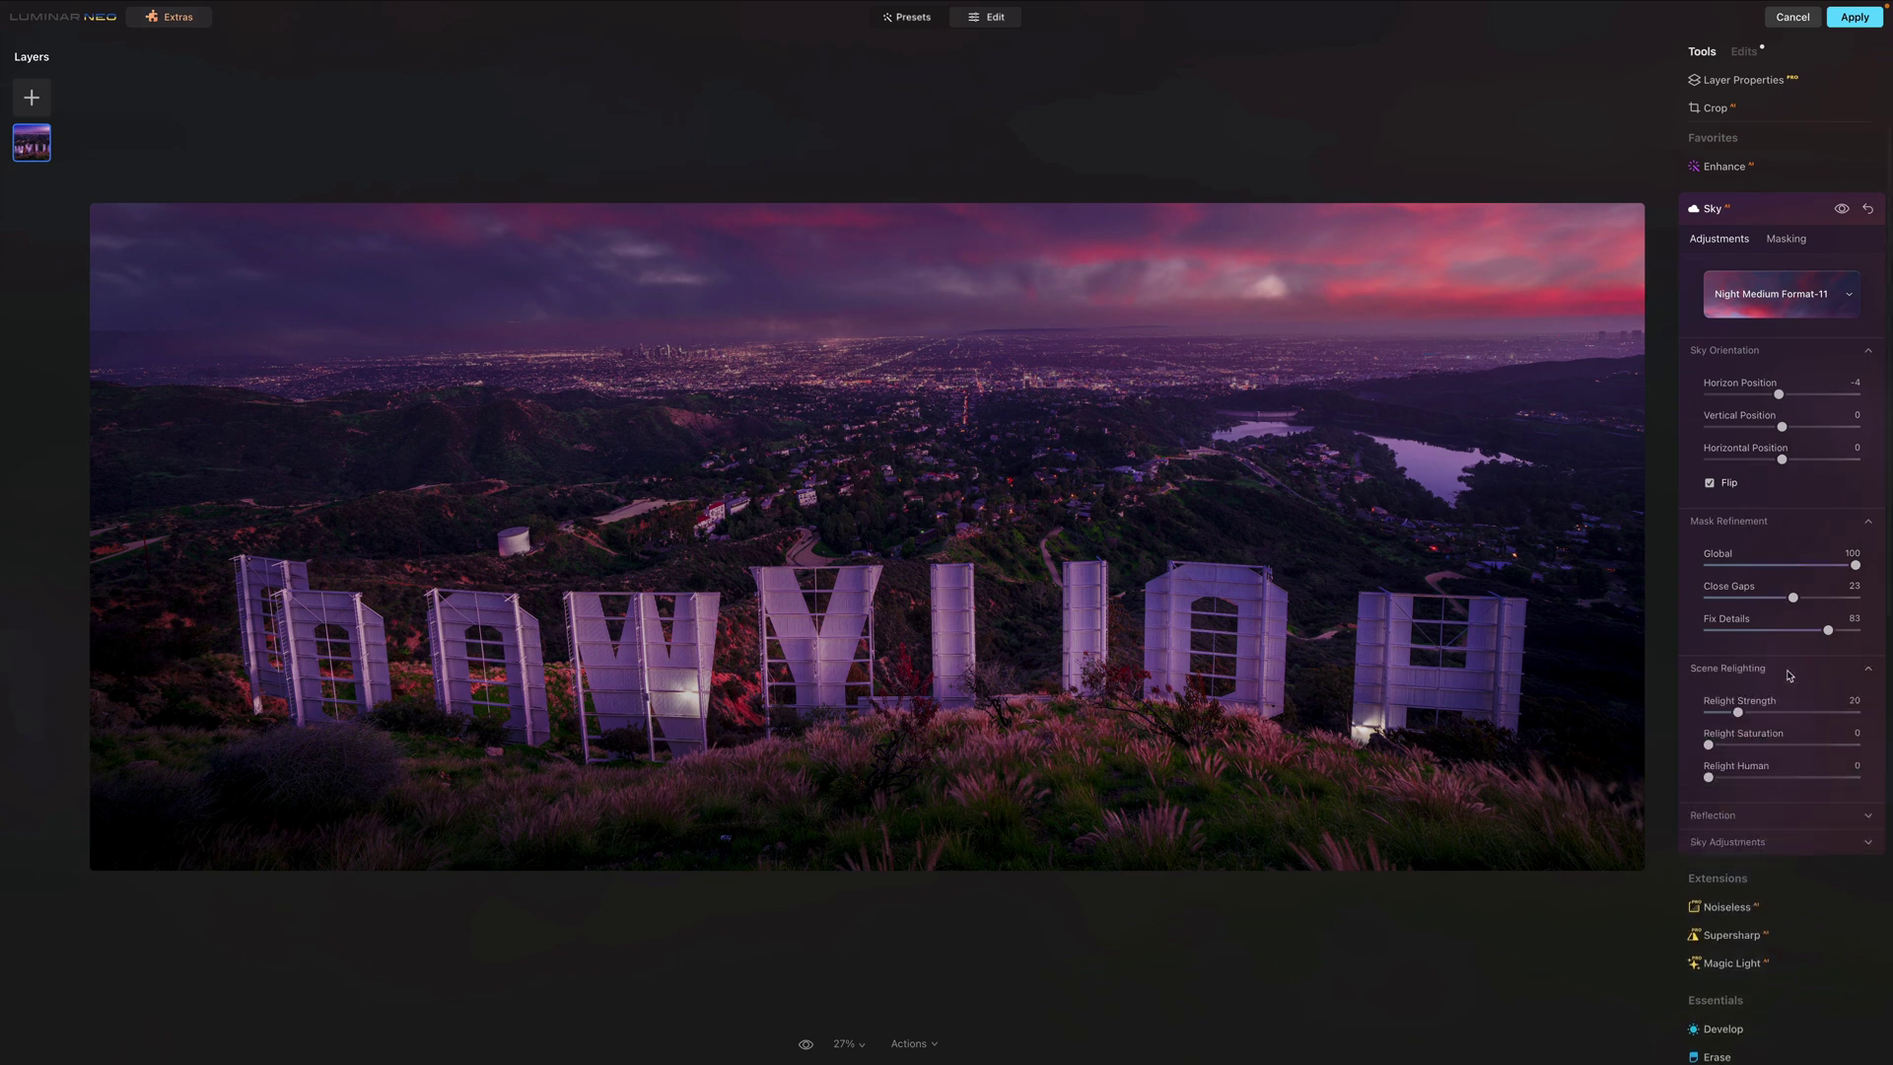
pyautogui.moveTo(1785, 717); pyautogui.dragTo(1720, 722)
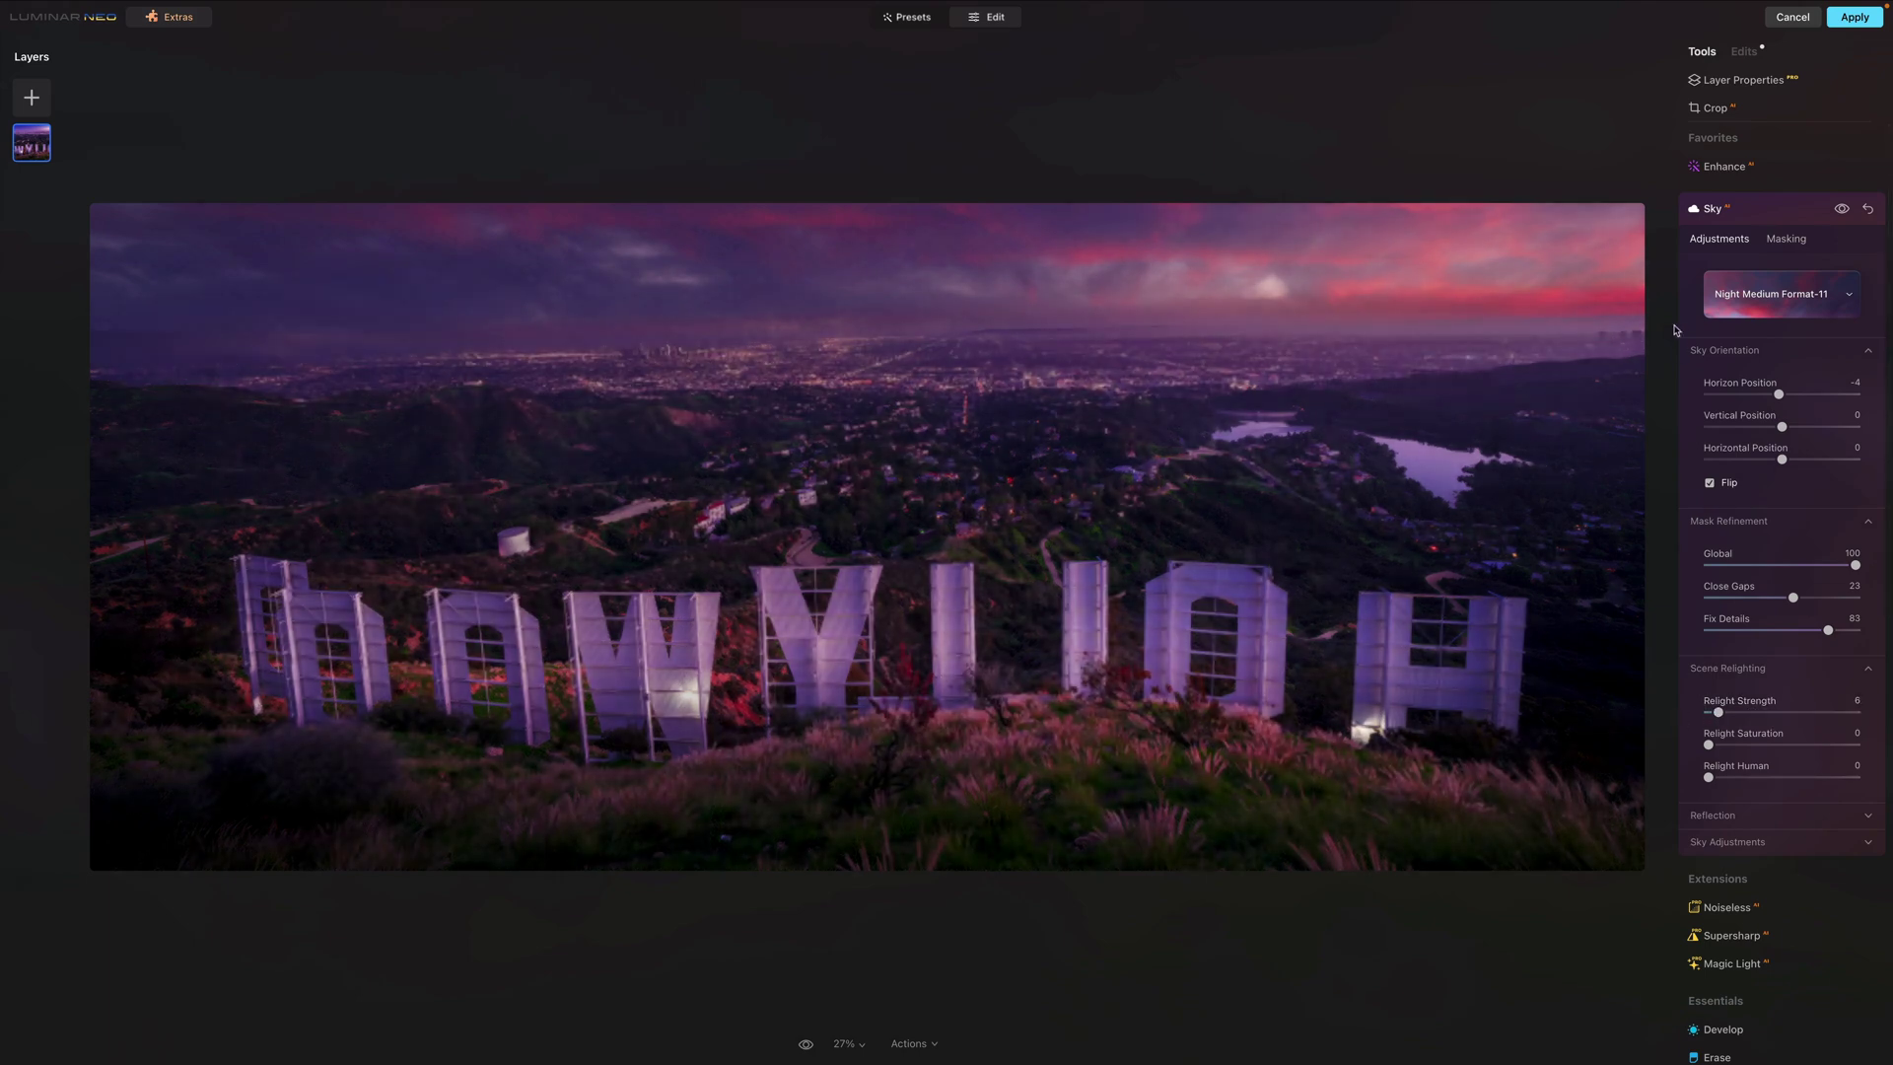
# Set Enhance Accent to 18 and Landscape Golden Hour to about 51.
pyautogui.click(1728, 174)
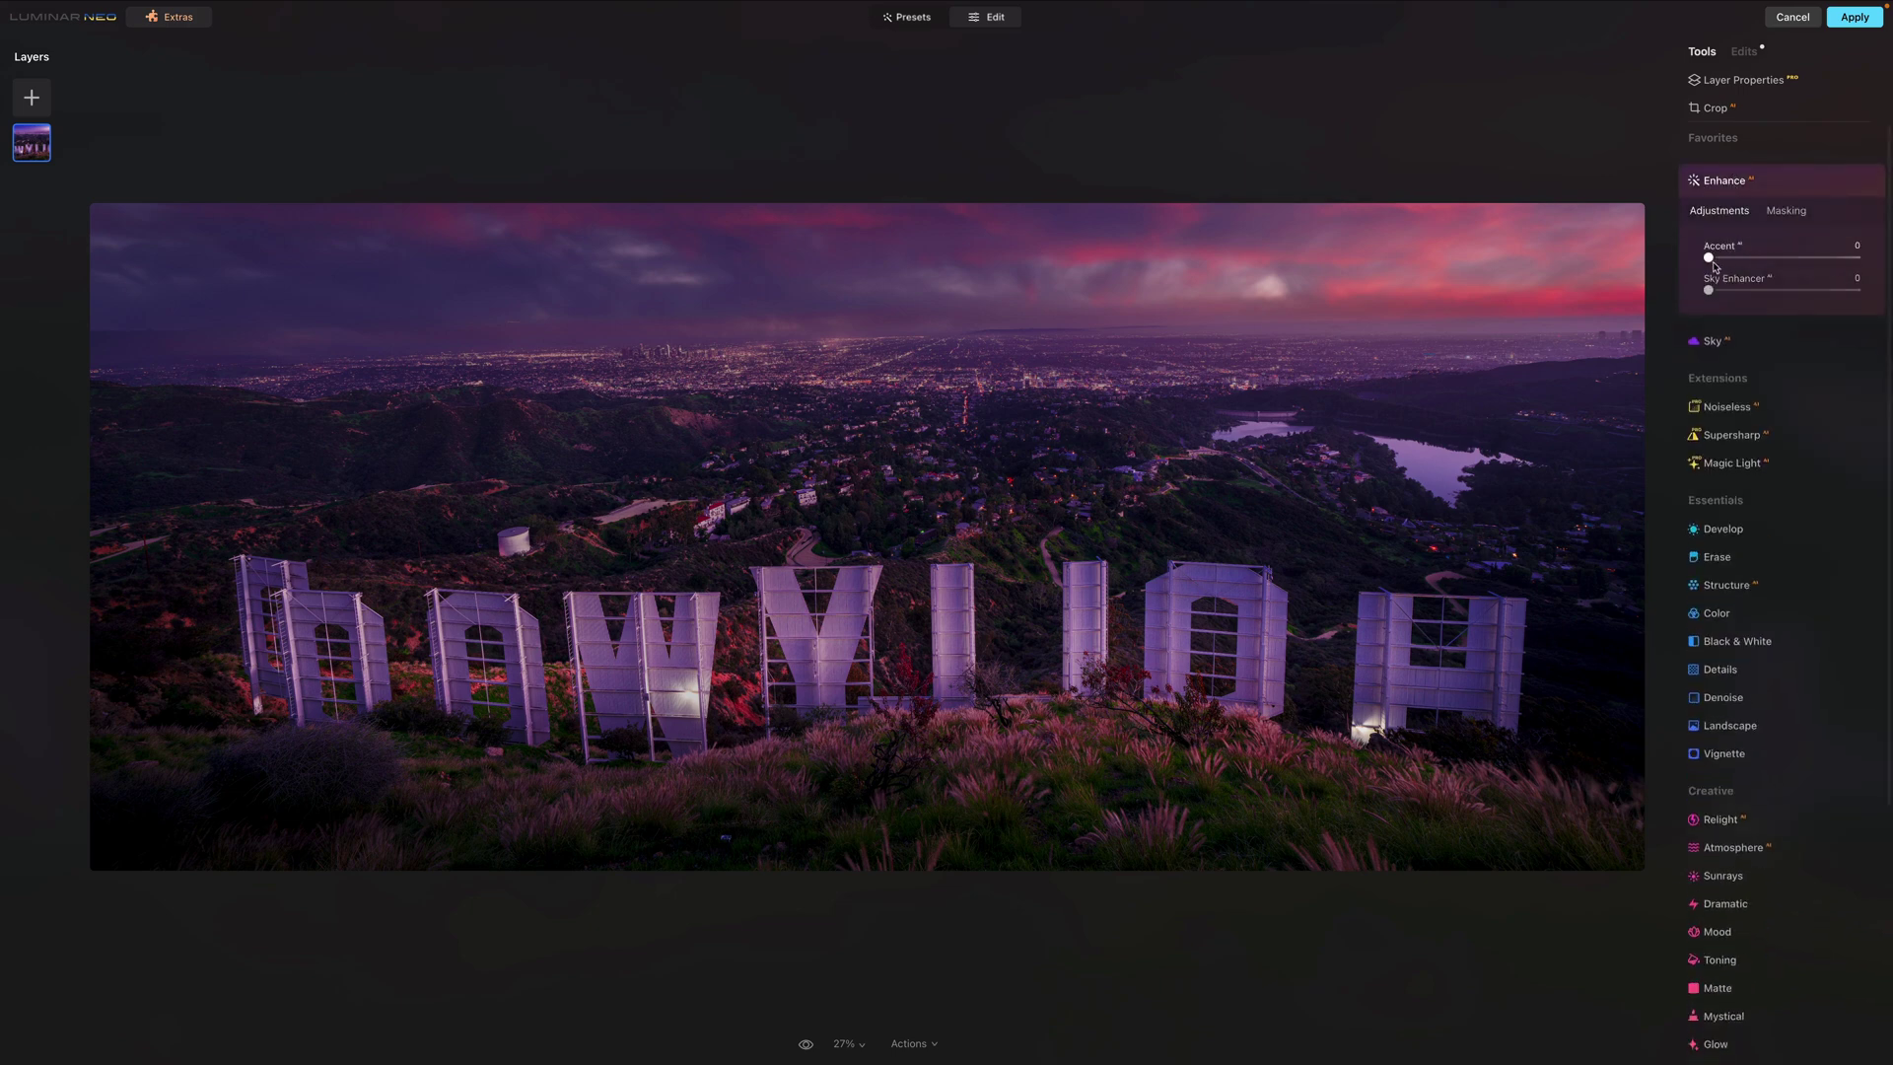
pyautogui.moveTo(1712, 262); pyautogui.dragTo(1757, 296)
pyautogui.scroll(-3, 1739, 483)
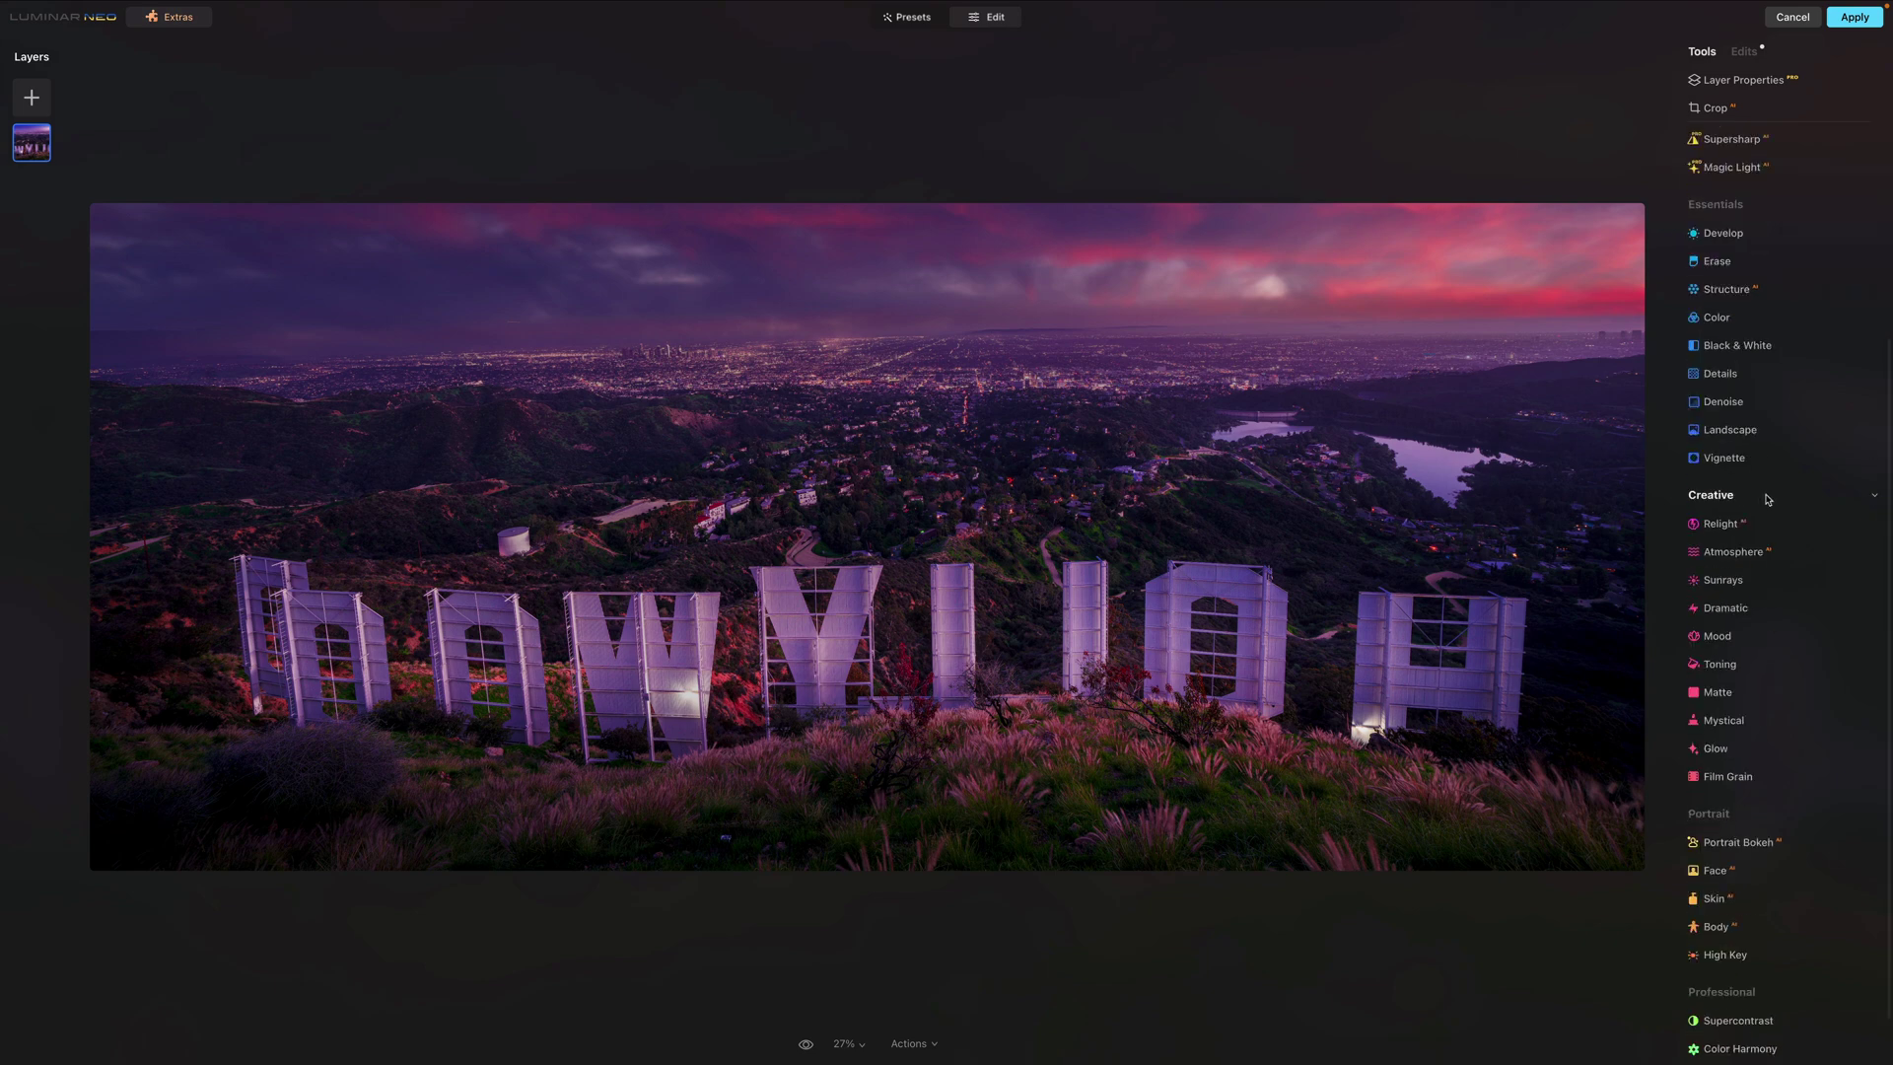
pyautogui.click(1741, 431)
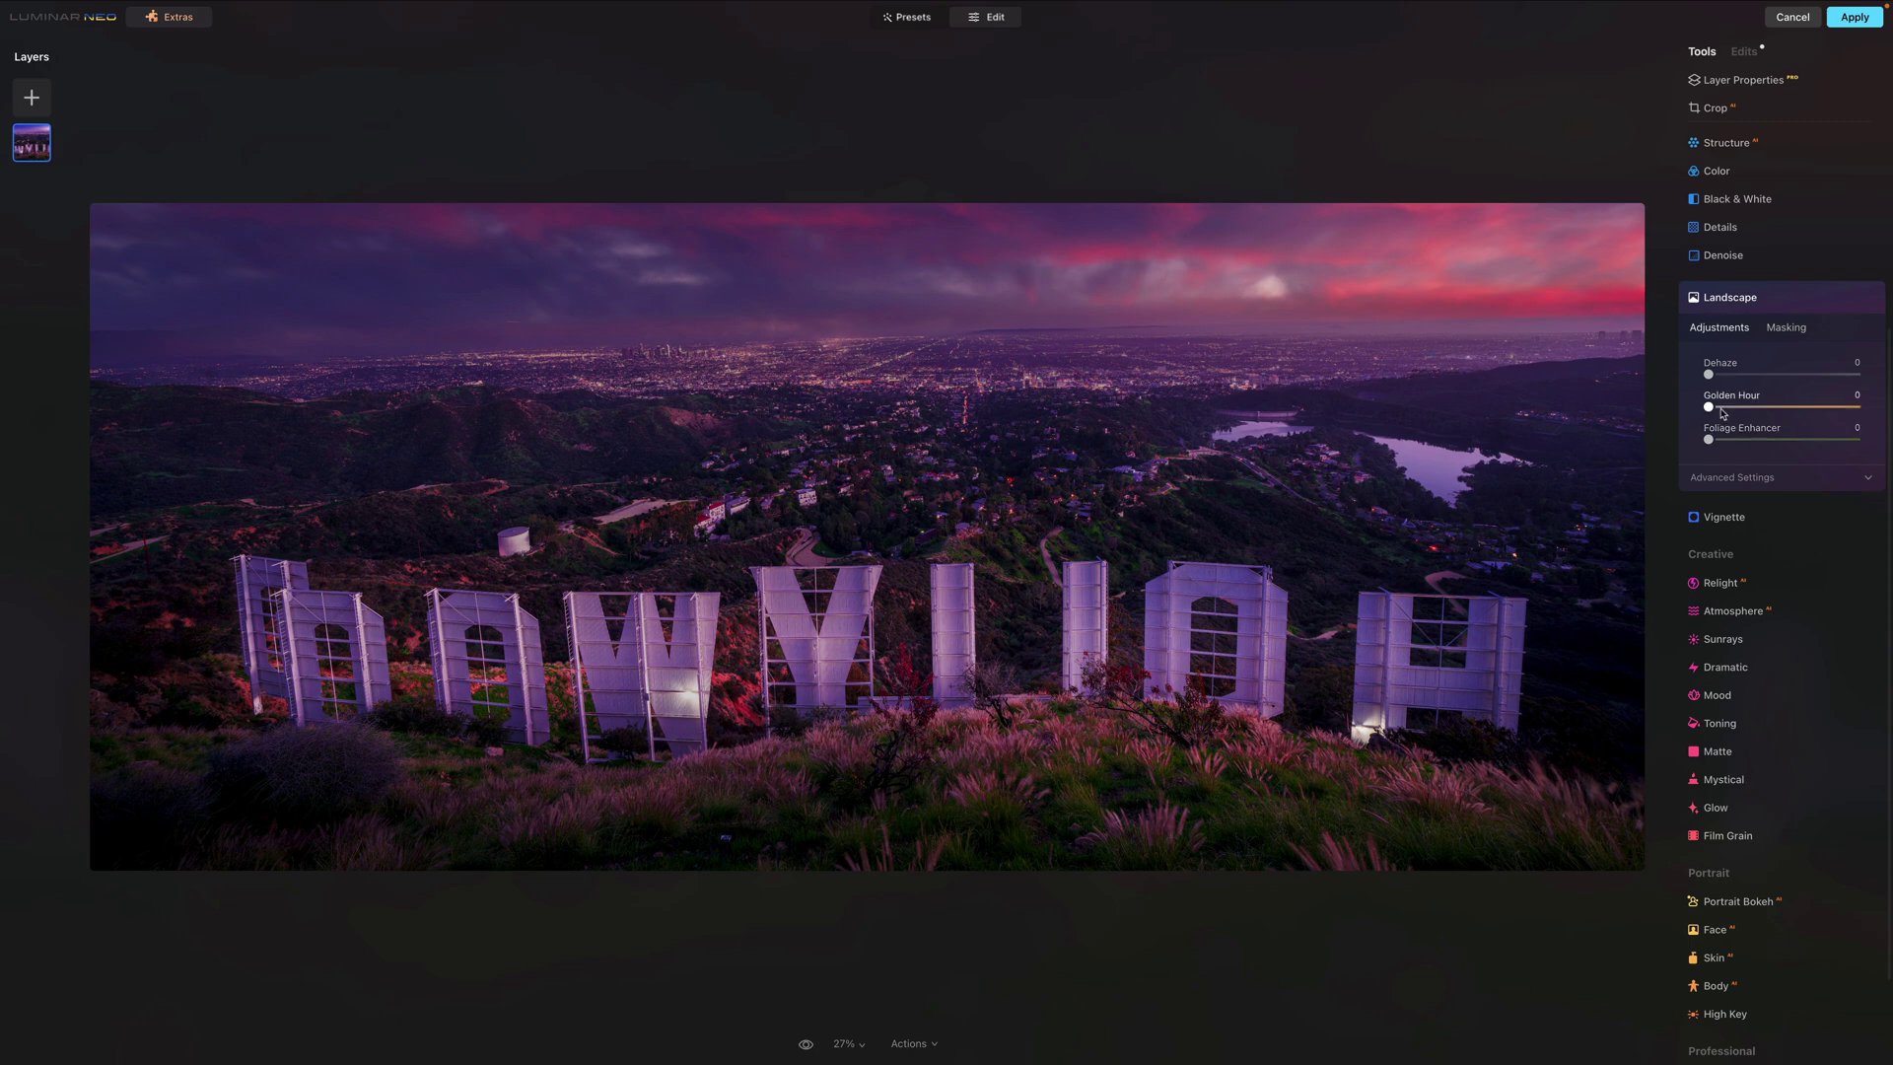
pyautogui.moveTo(1727, 407)
pyautogui.mouseDown()
pyautogui.moveTo(1828, 420)
pyautogui.moveTo(1786, 421)
pyautogui.mouseUp()
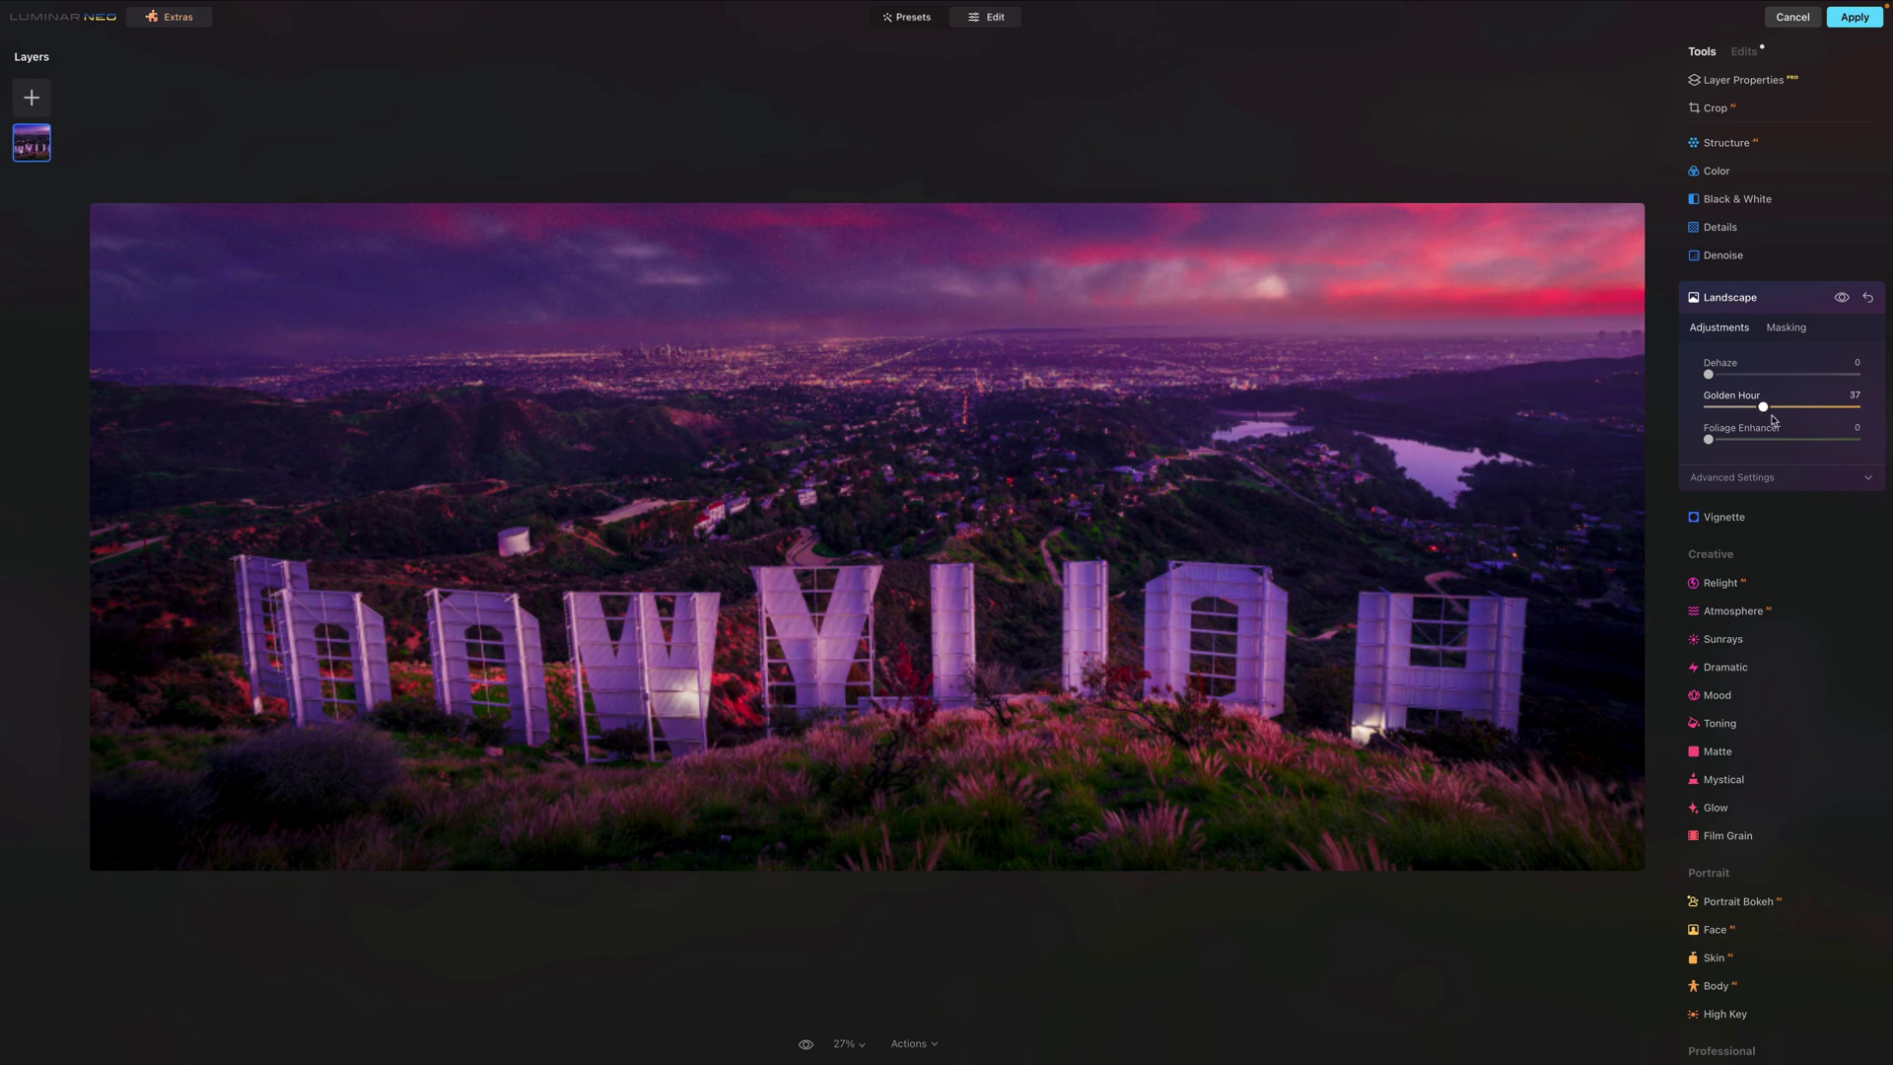
# Add a Landscape brush mask (size 218, strength 60) painted over the sky and foreground.
pyautogui.click(1795, 328)
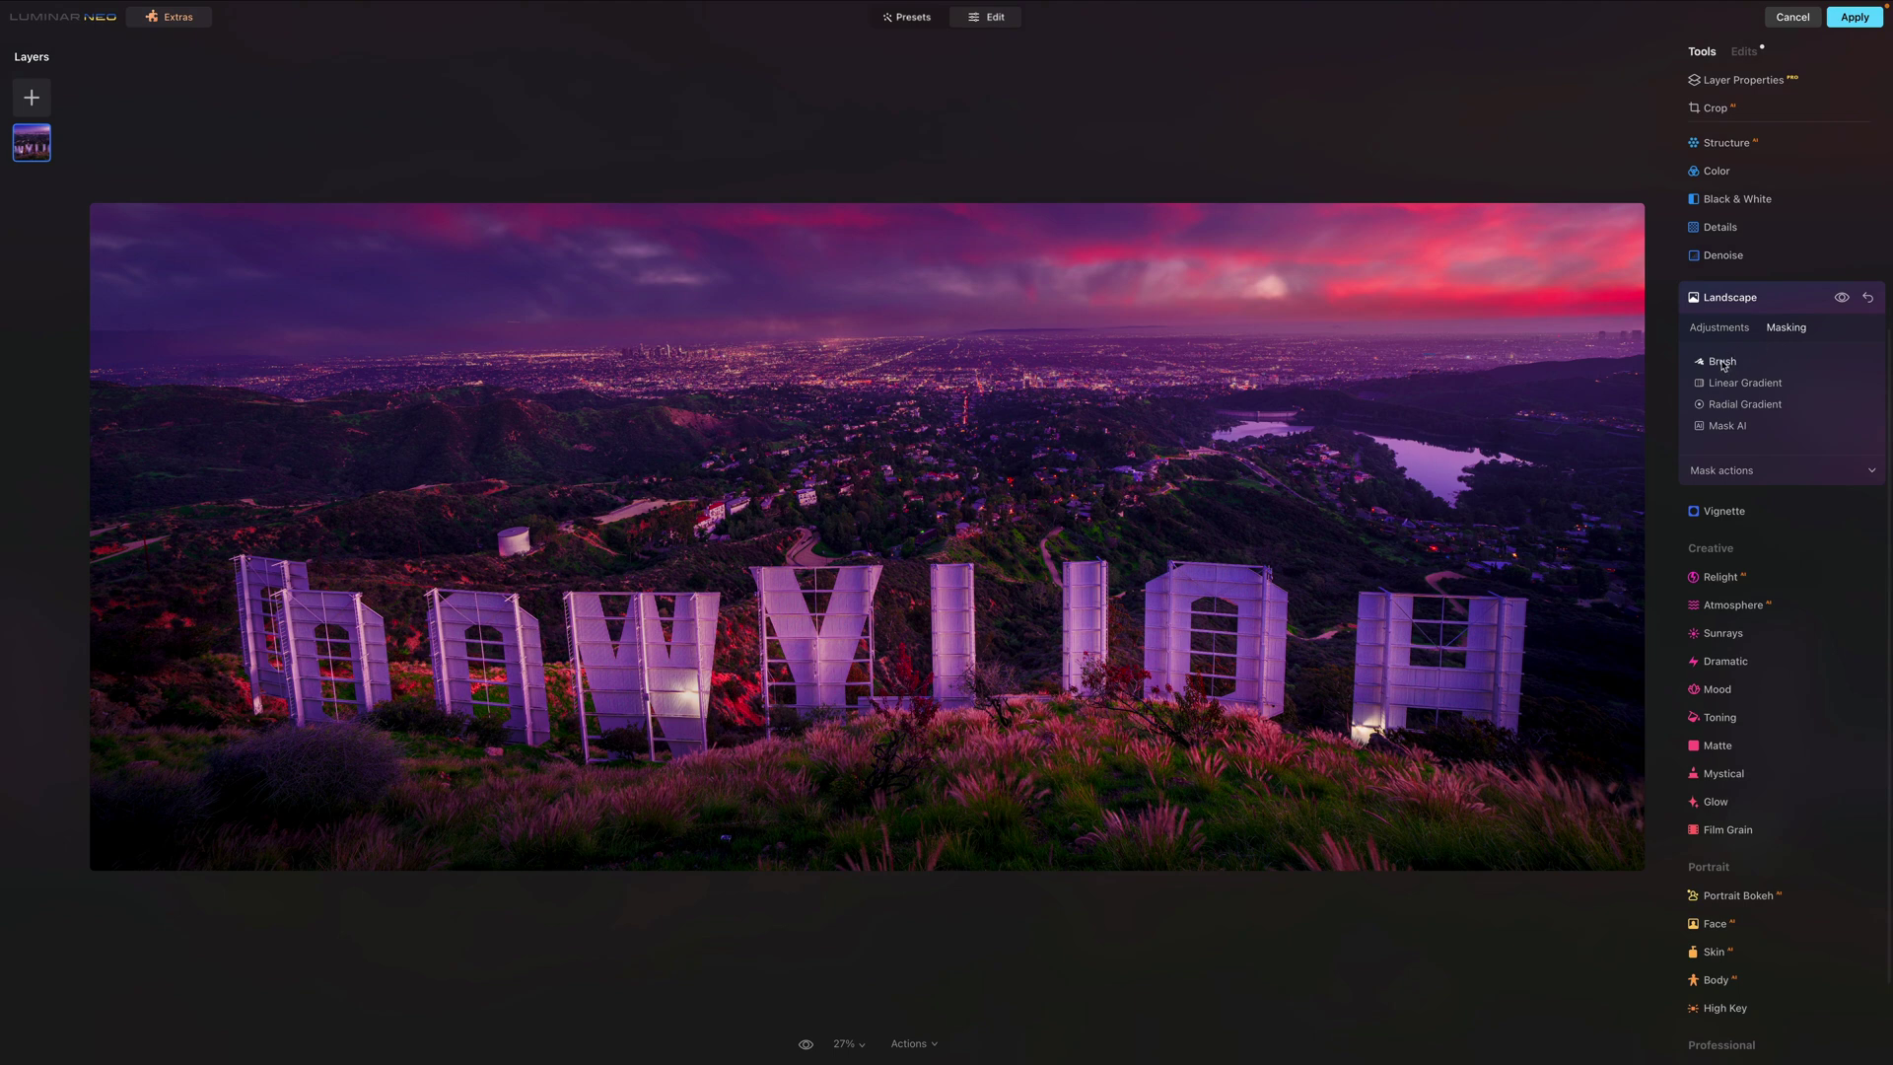
pyautogui.click(1723, 361)
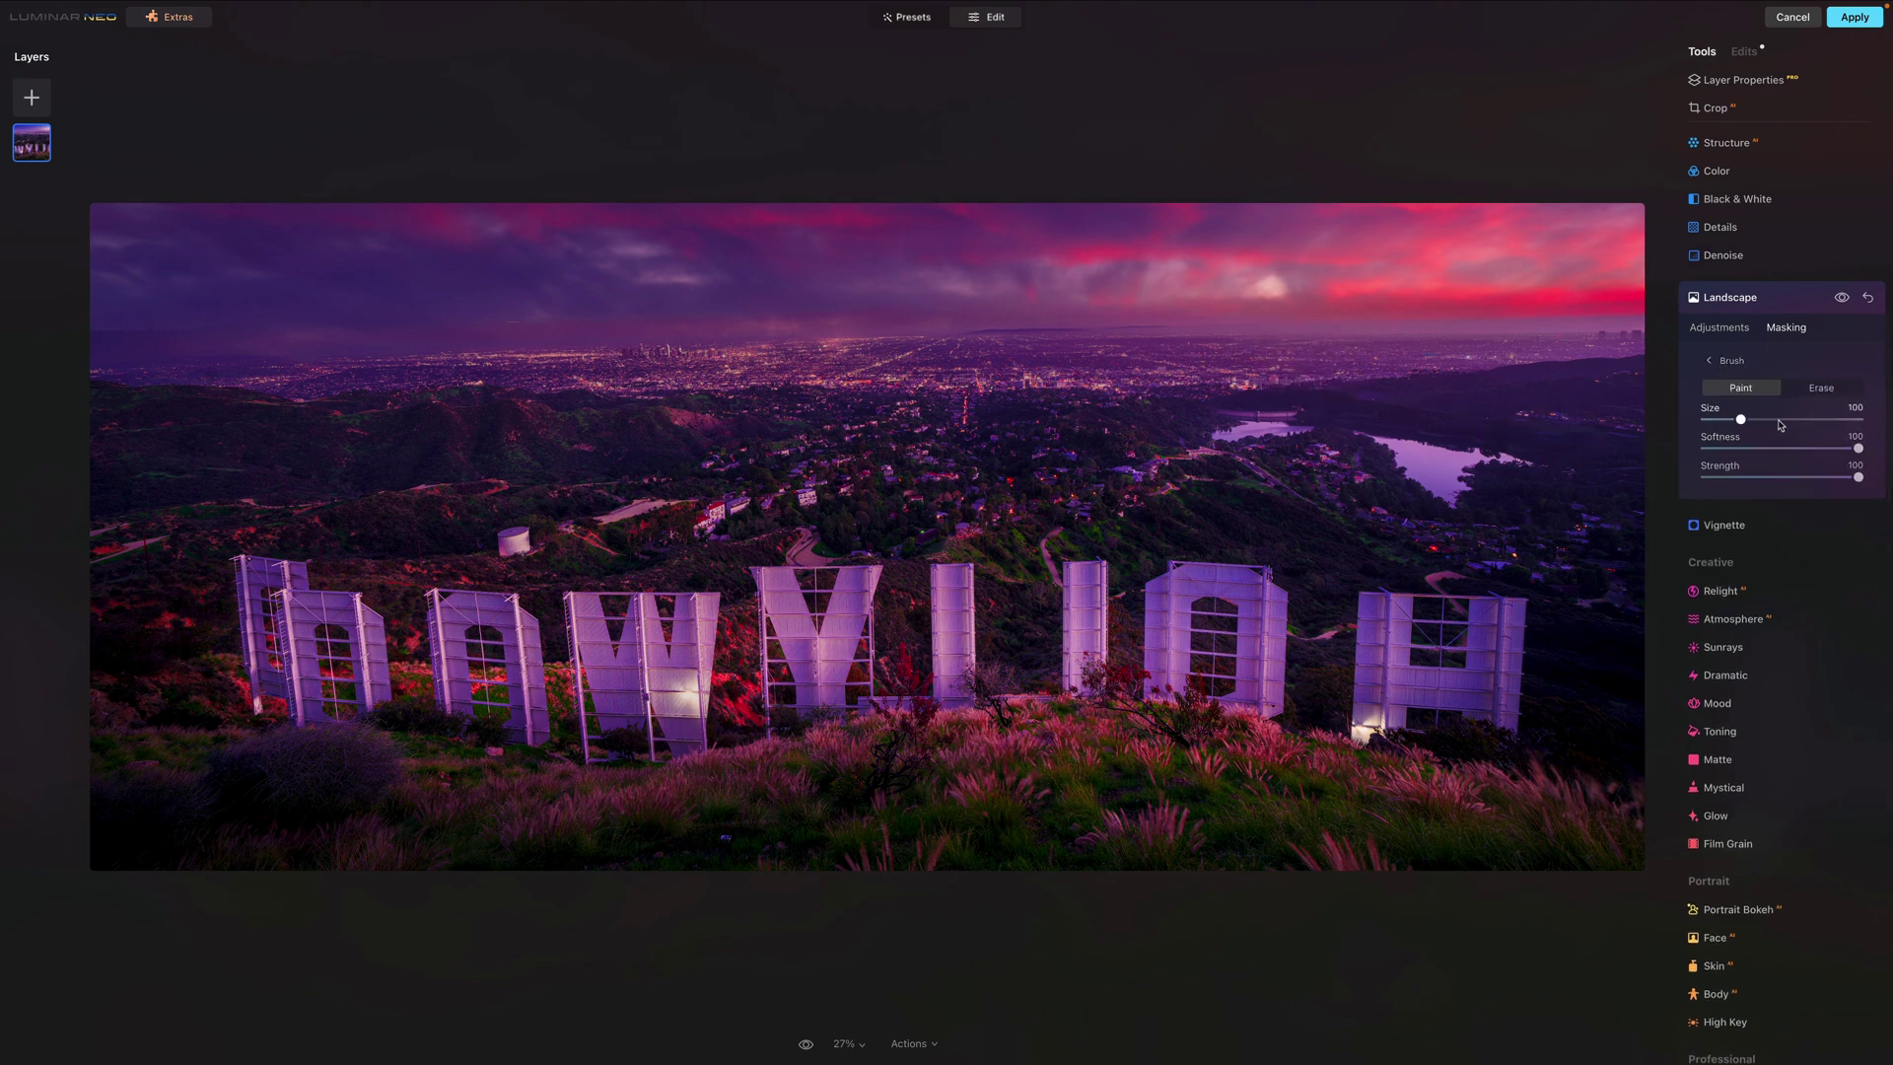
pyautogui.moveTo(1741, 419); pyautogui.dragTo(1786, 419)
pyautogui.moveTo(1858, 477); pyautogui.dragTo(1774, 479)
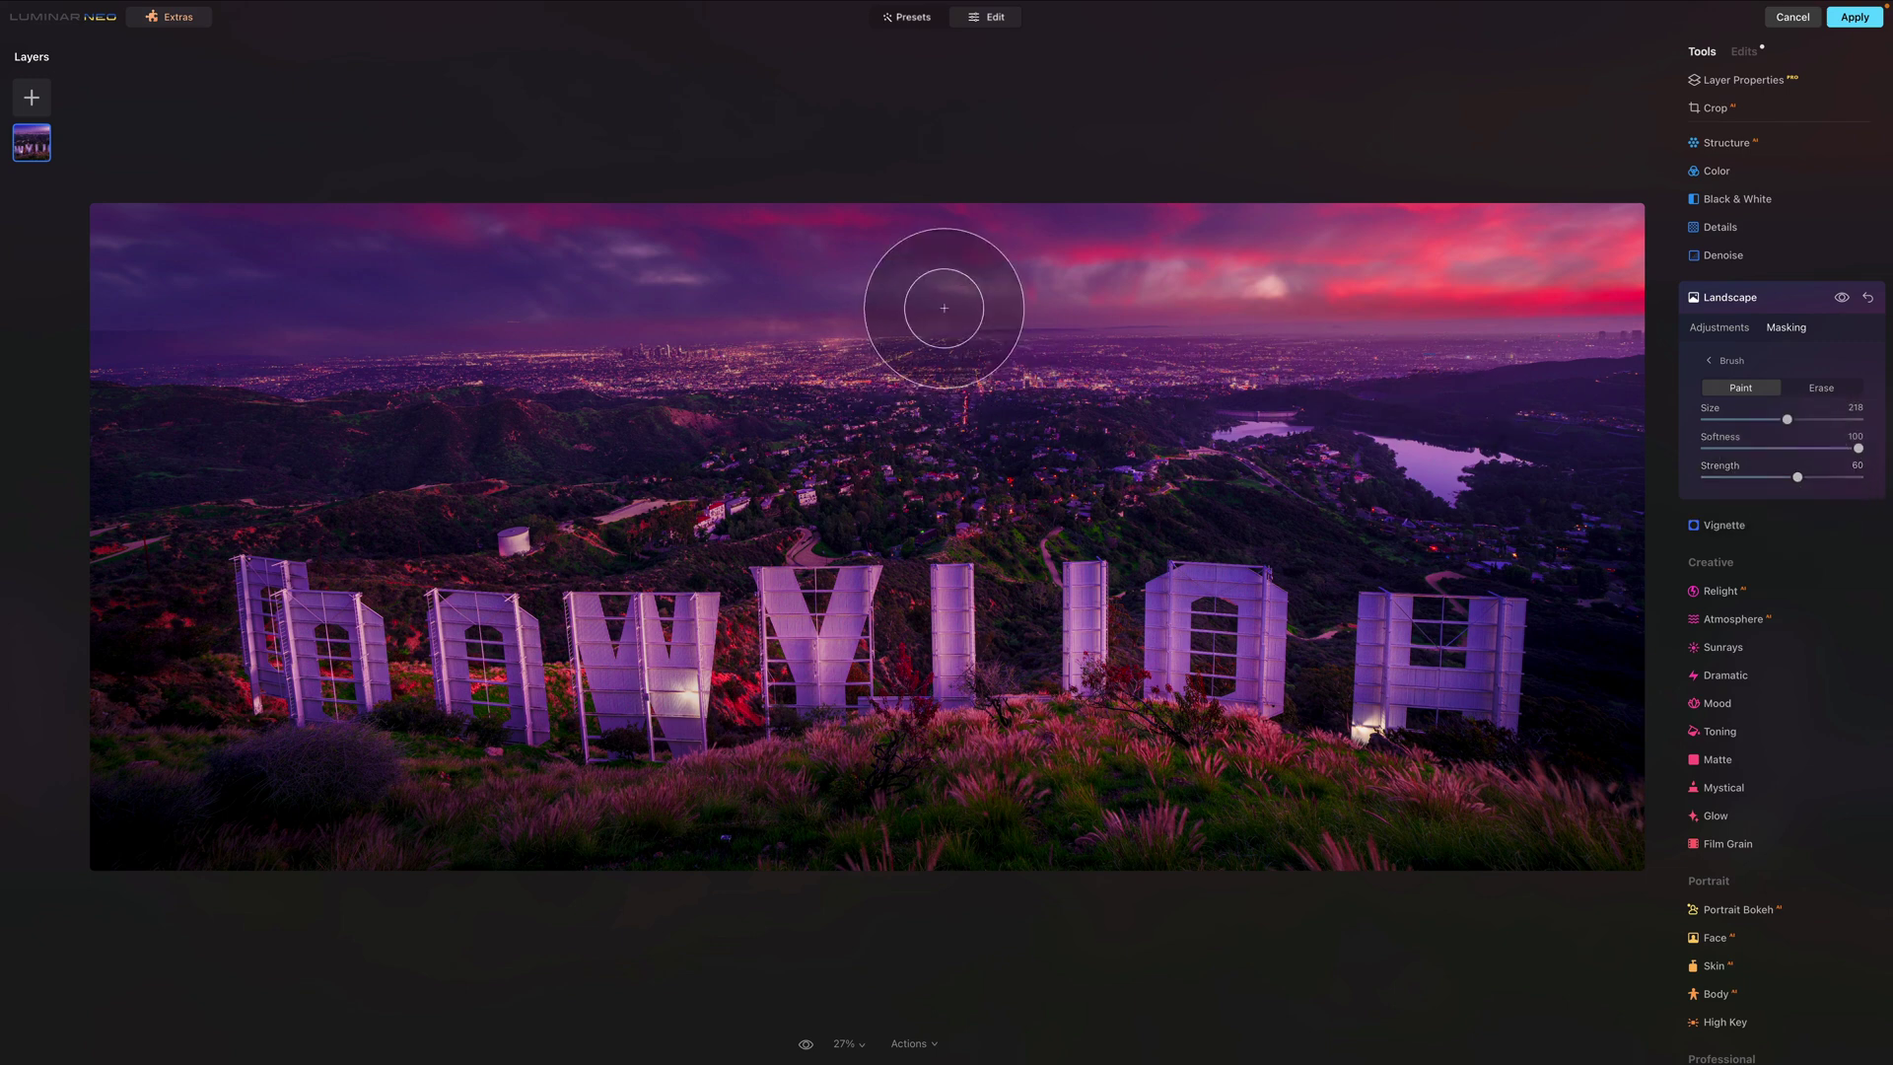
pyautogui.moveTo(284, 241); pyautogui.dragTo(1660, 245)
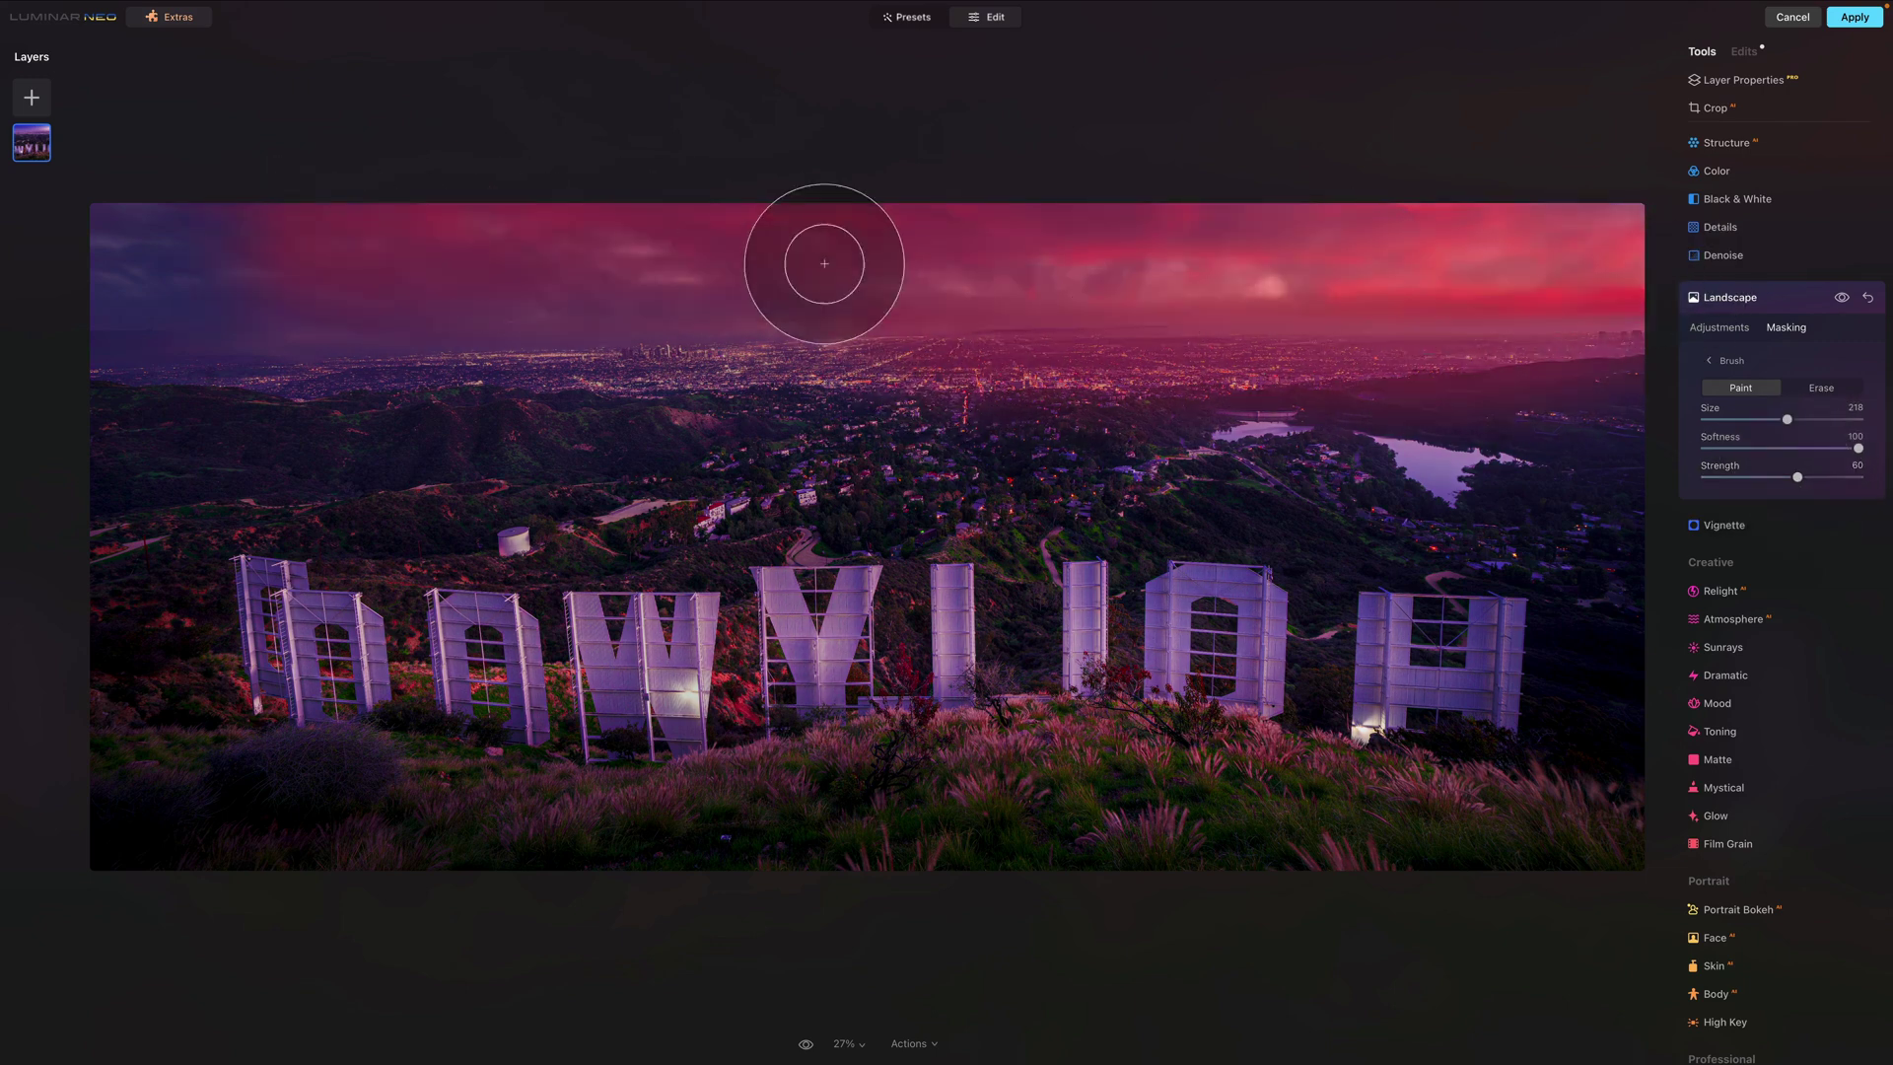
pyautogui.moveTo(1015, 695)
pyautogui.mouseDown()
pyautogui.moveTo(887, 677)
pyautogui.moveTo(360, 735)
pyautogui.mouseUp()
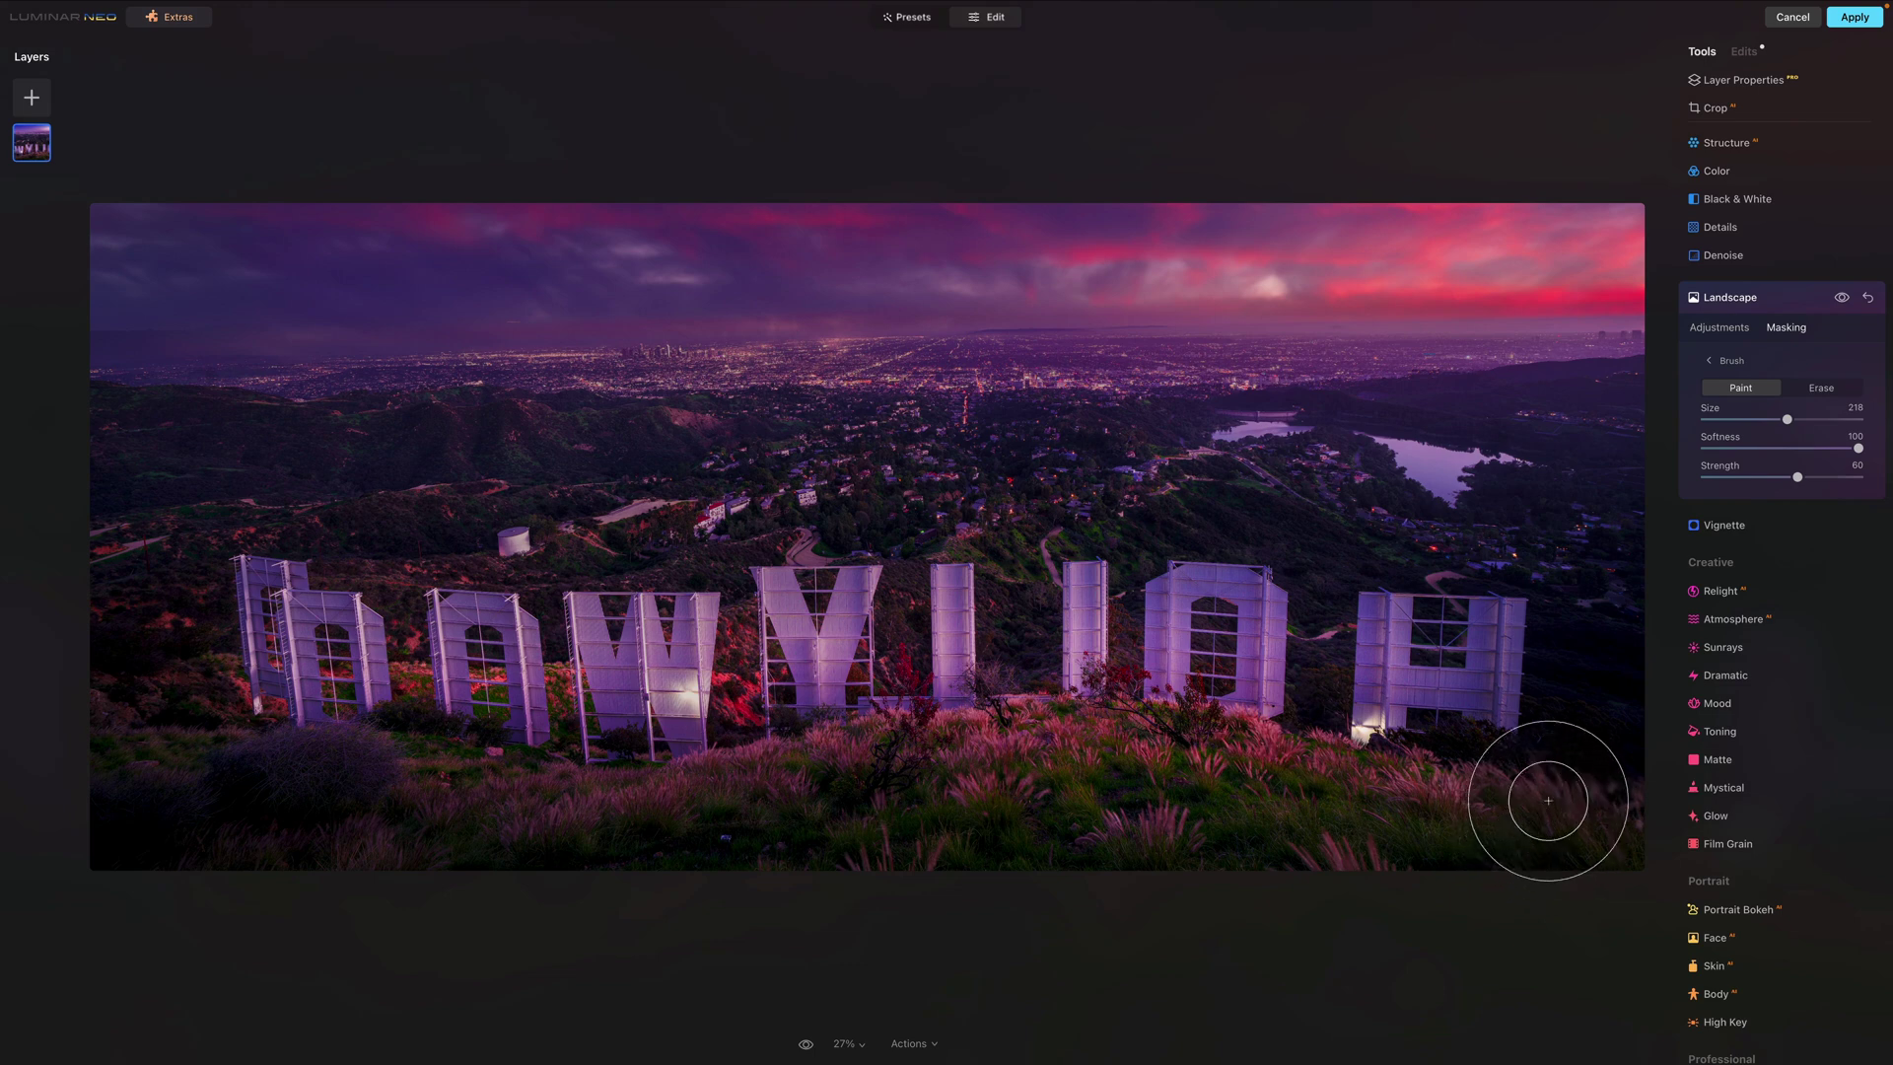
pyautogui.scroll(-2, 1792, 671)
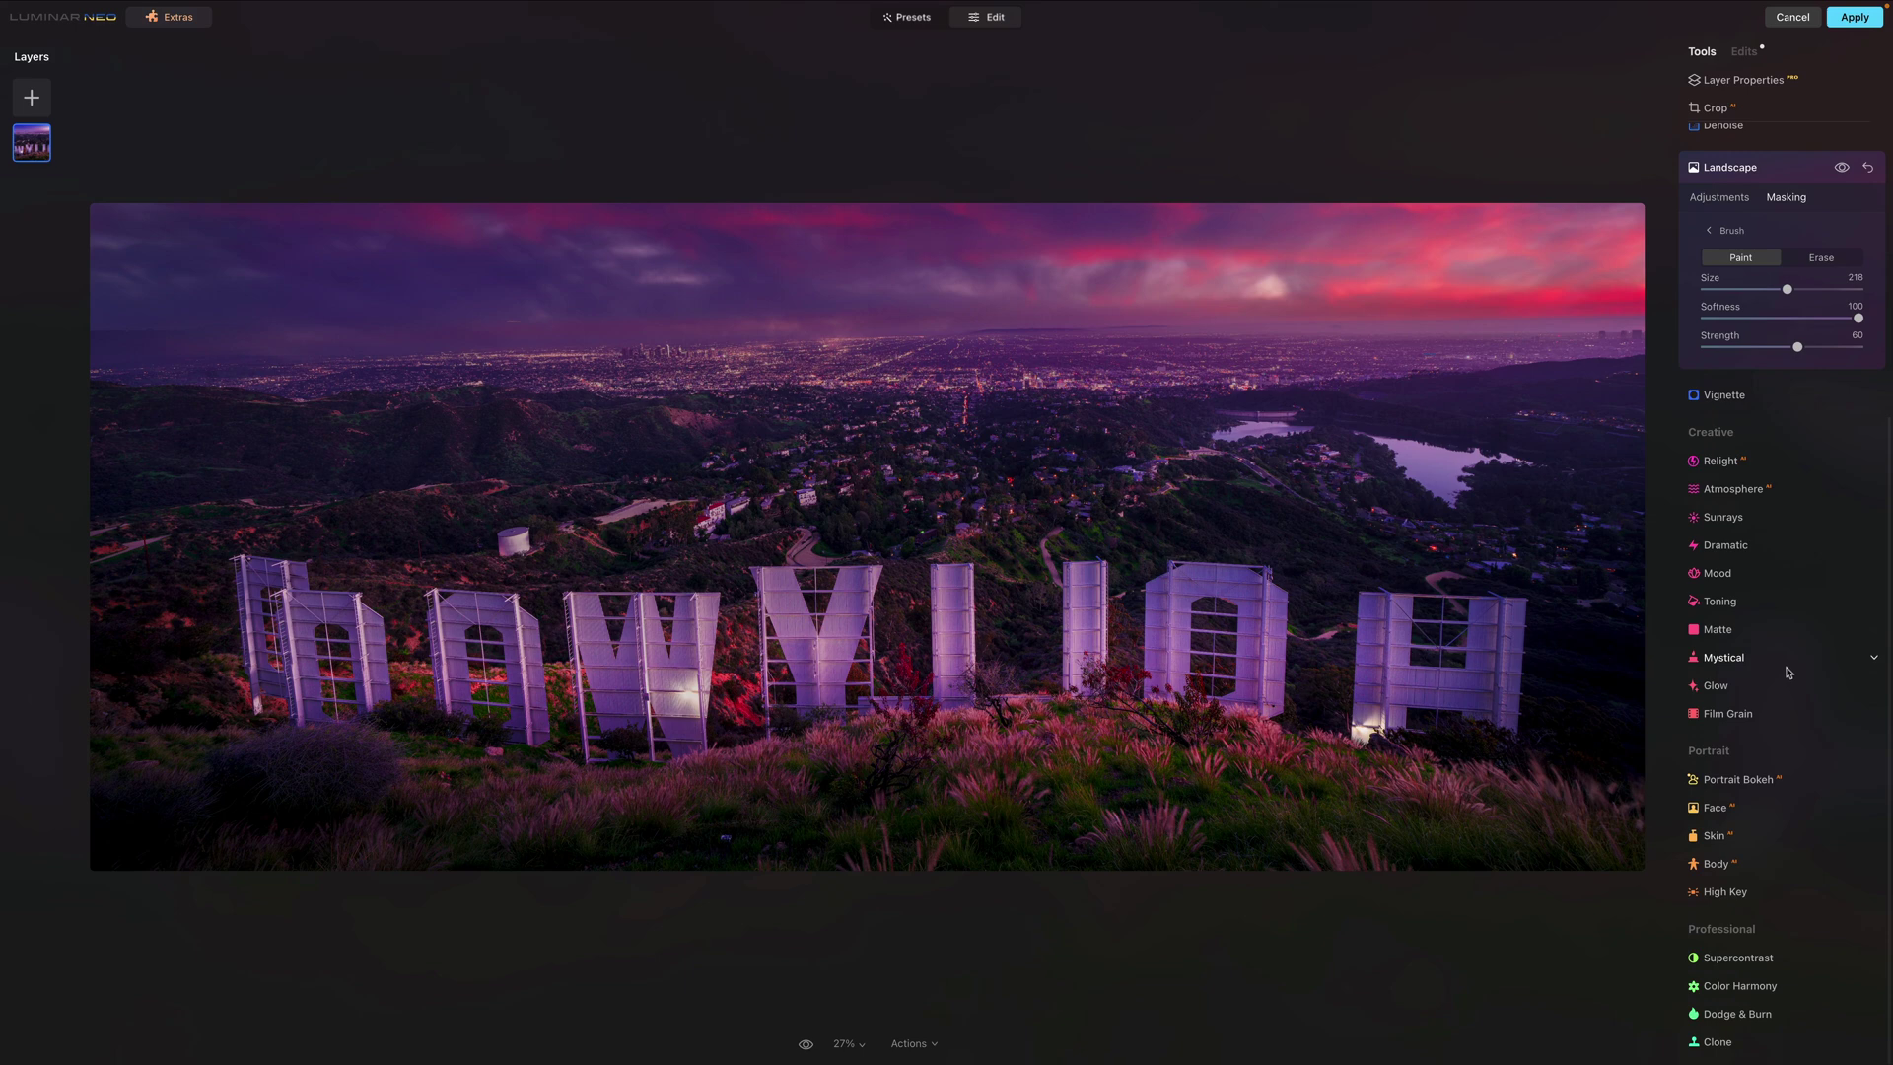
# Raise Supercontrast highlights to 18, plus midtones and shadows contrast.
pyautogui.click(1761, 965)
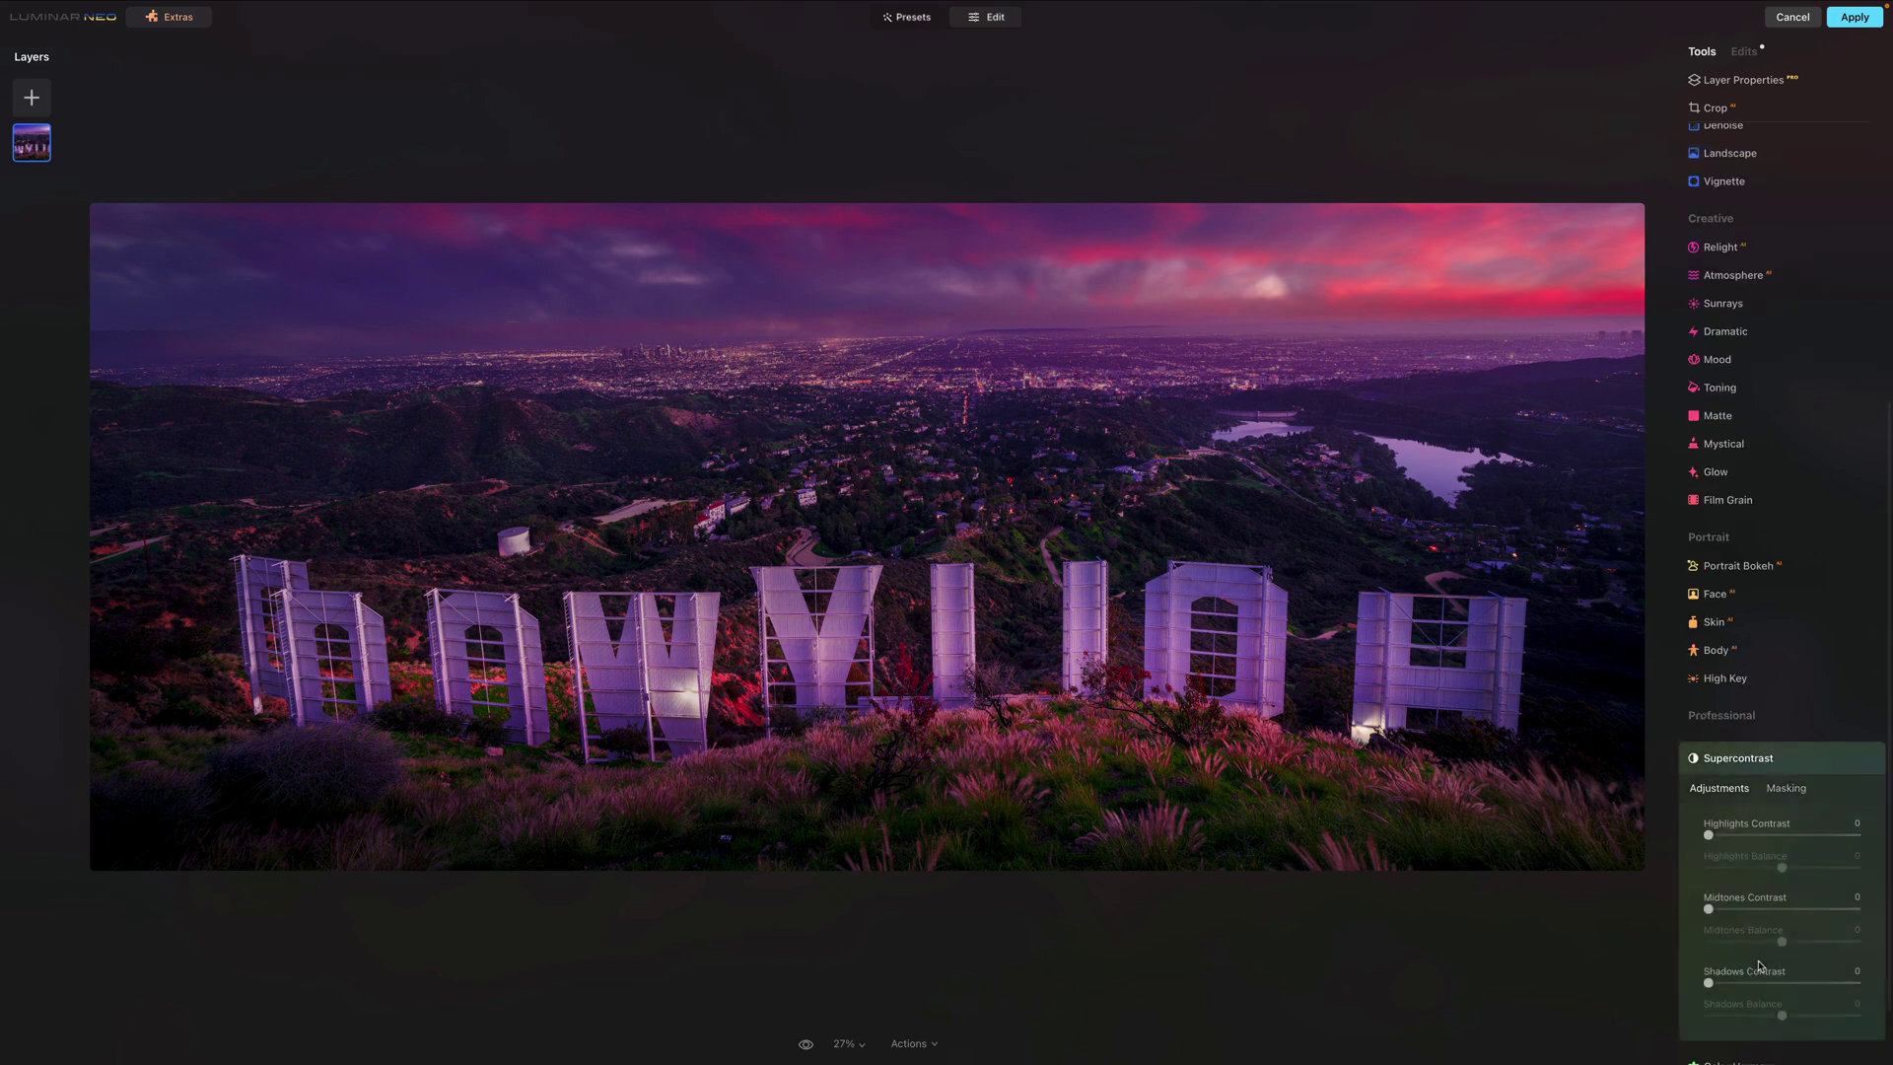
pyautogui.click(1736, 835)
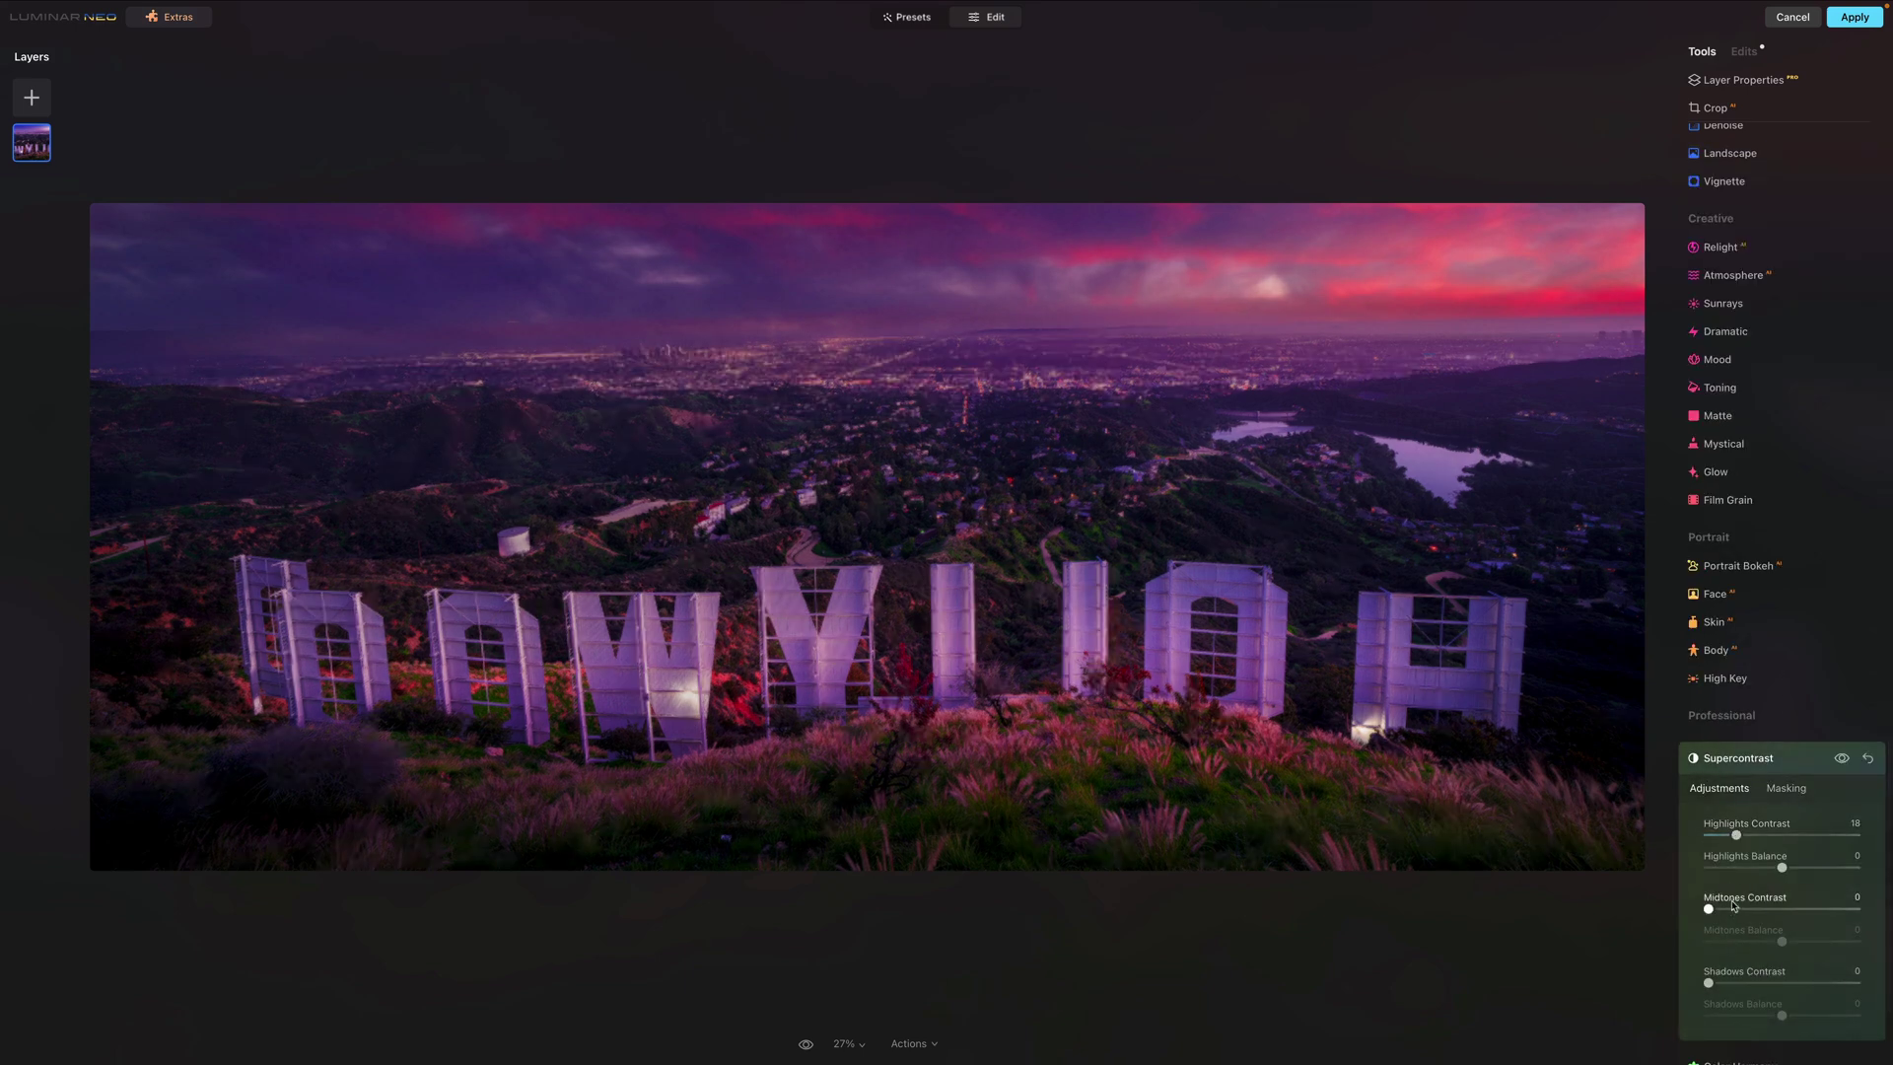
pyautogui.click(1737, 909)
pyautogui.click(1739, 983)
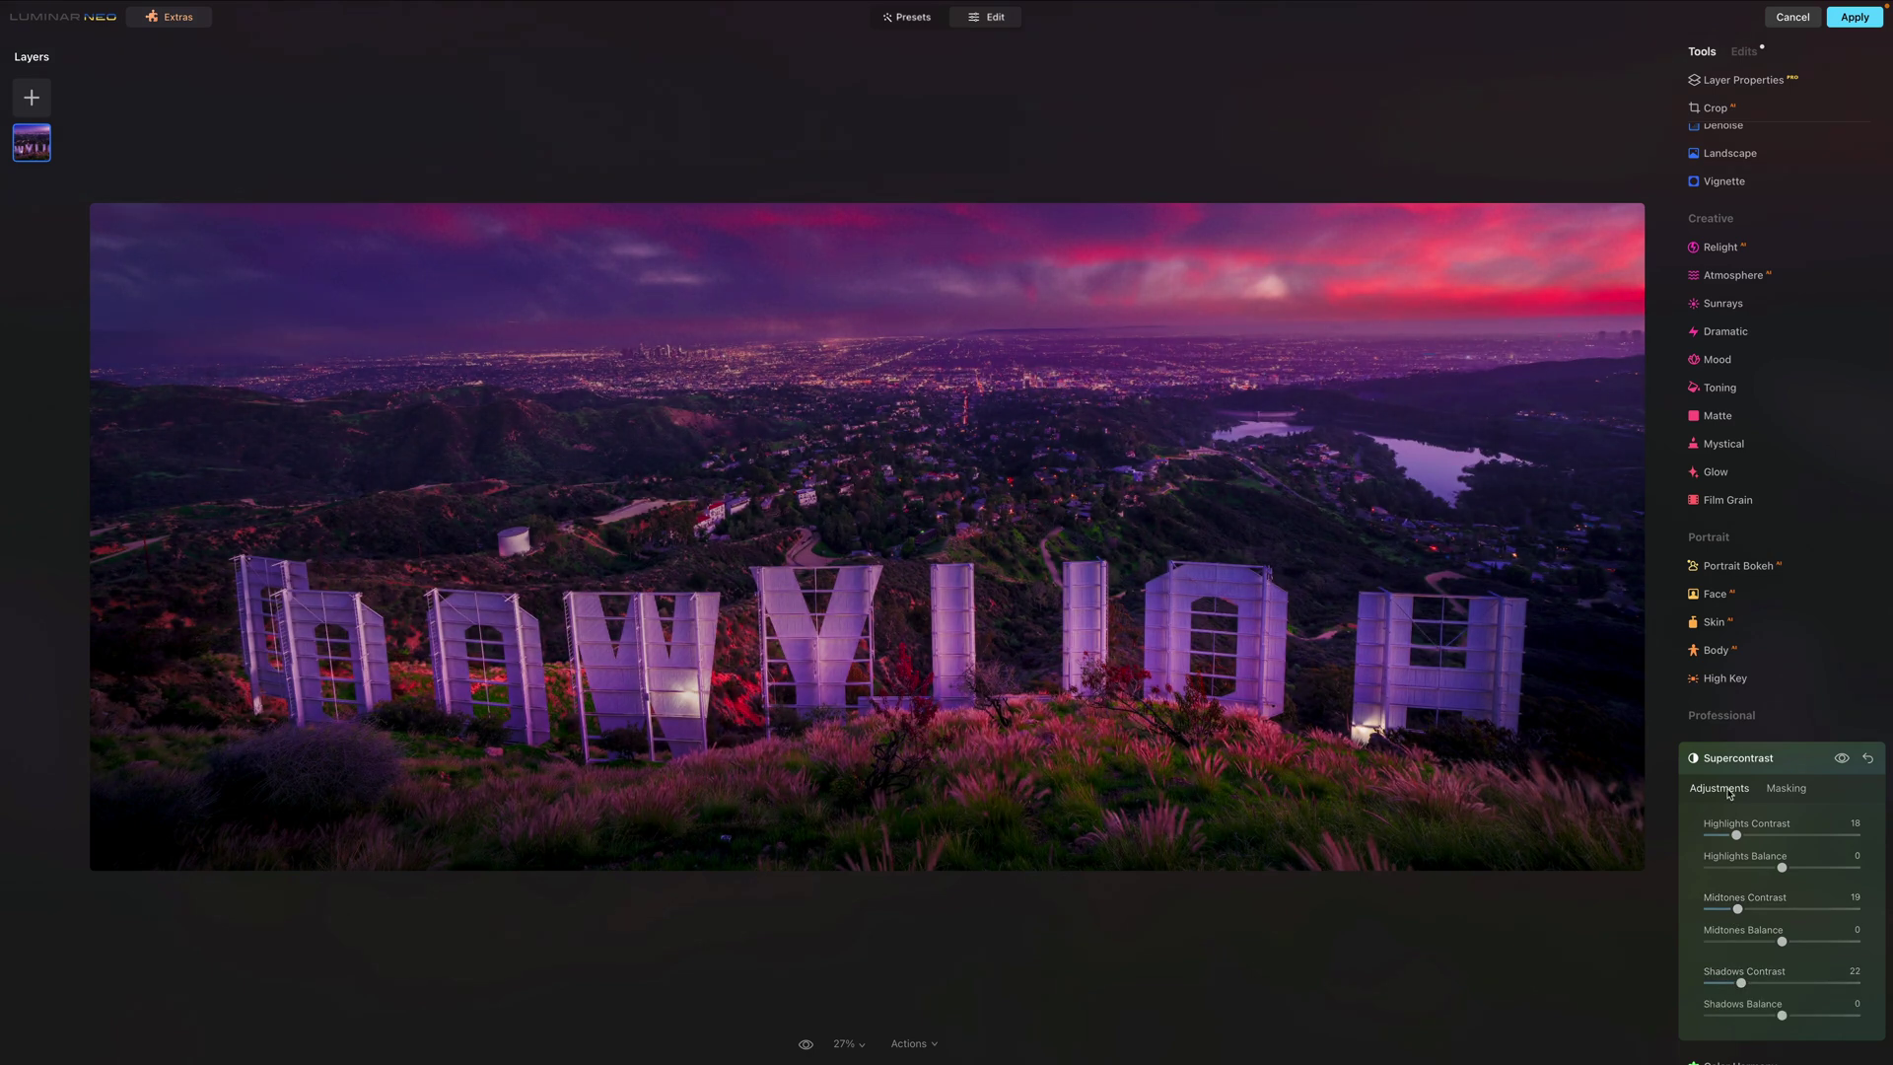
pyautogui.scroll(-2, 1728, 793)
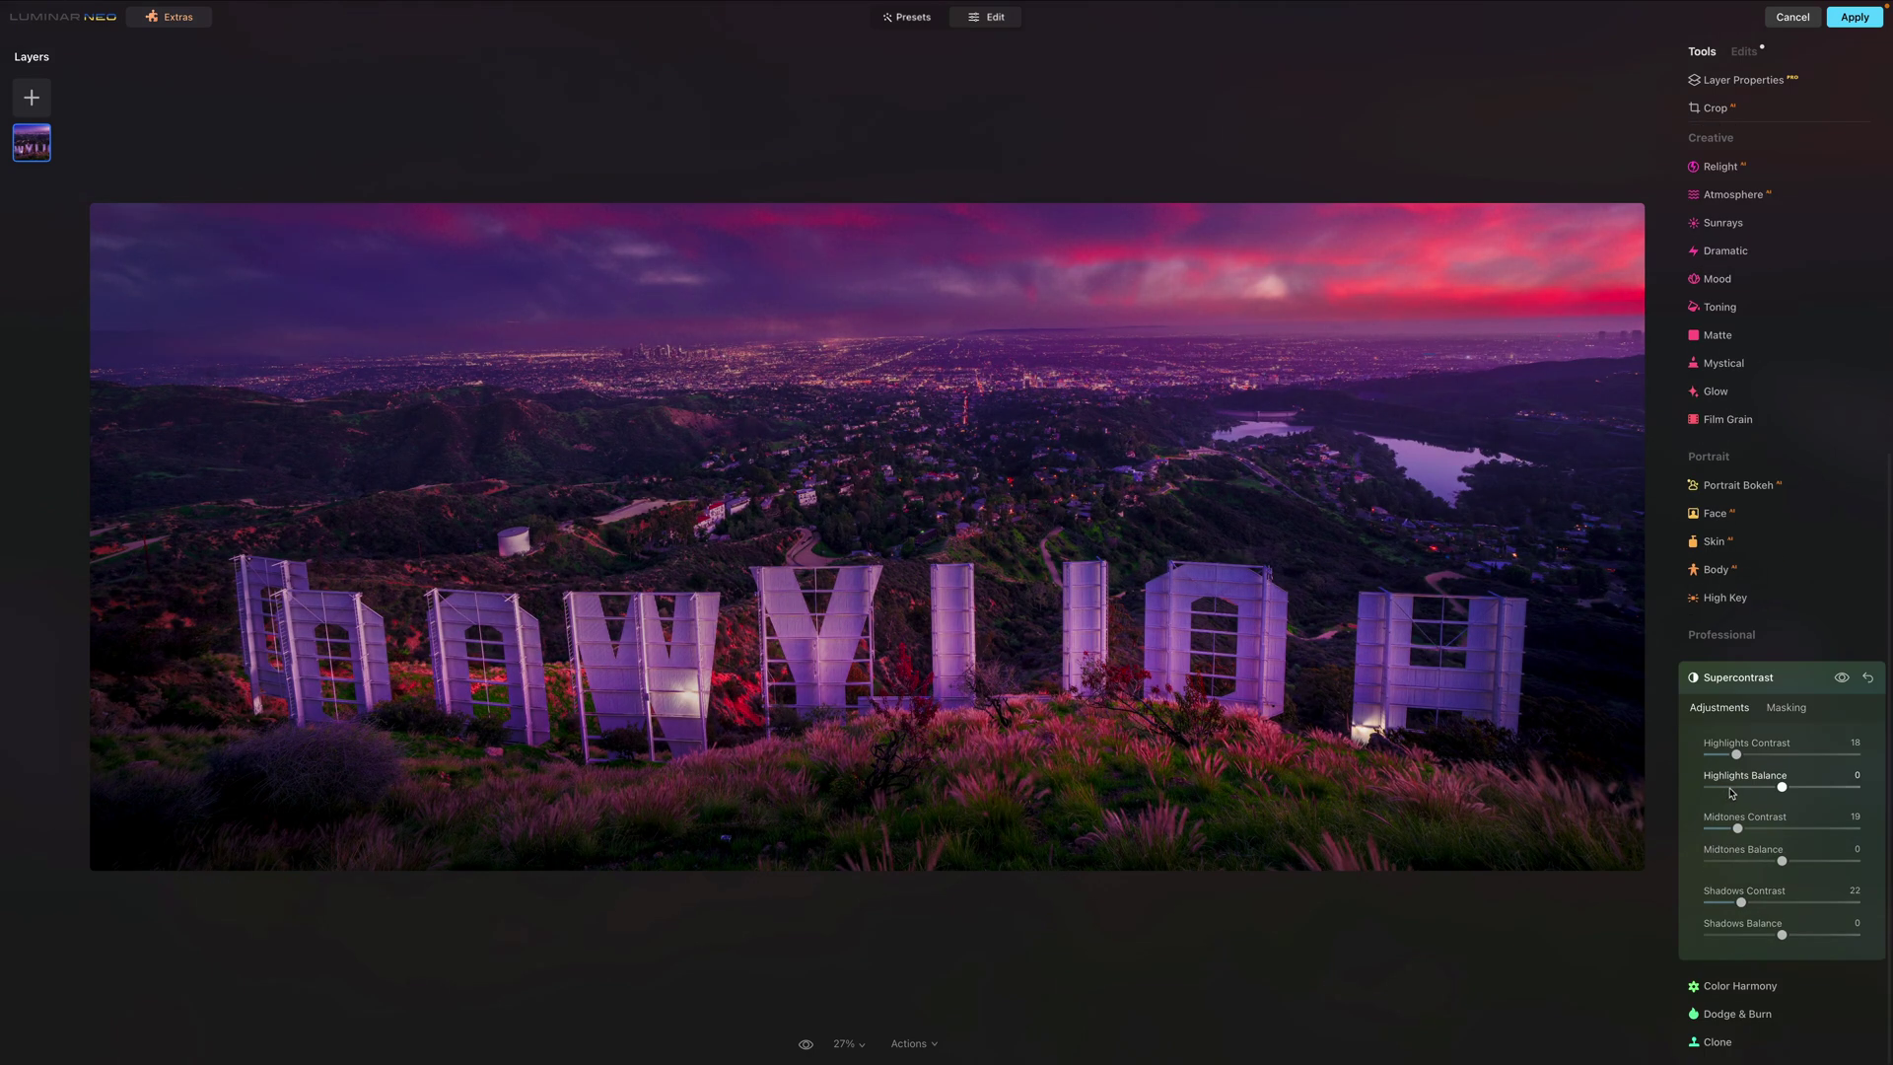
# Lower Color Harmony Brilliance to -7, compare against the original, and apply to Lightroom.
pyautogui.click(1750, 988)
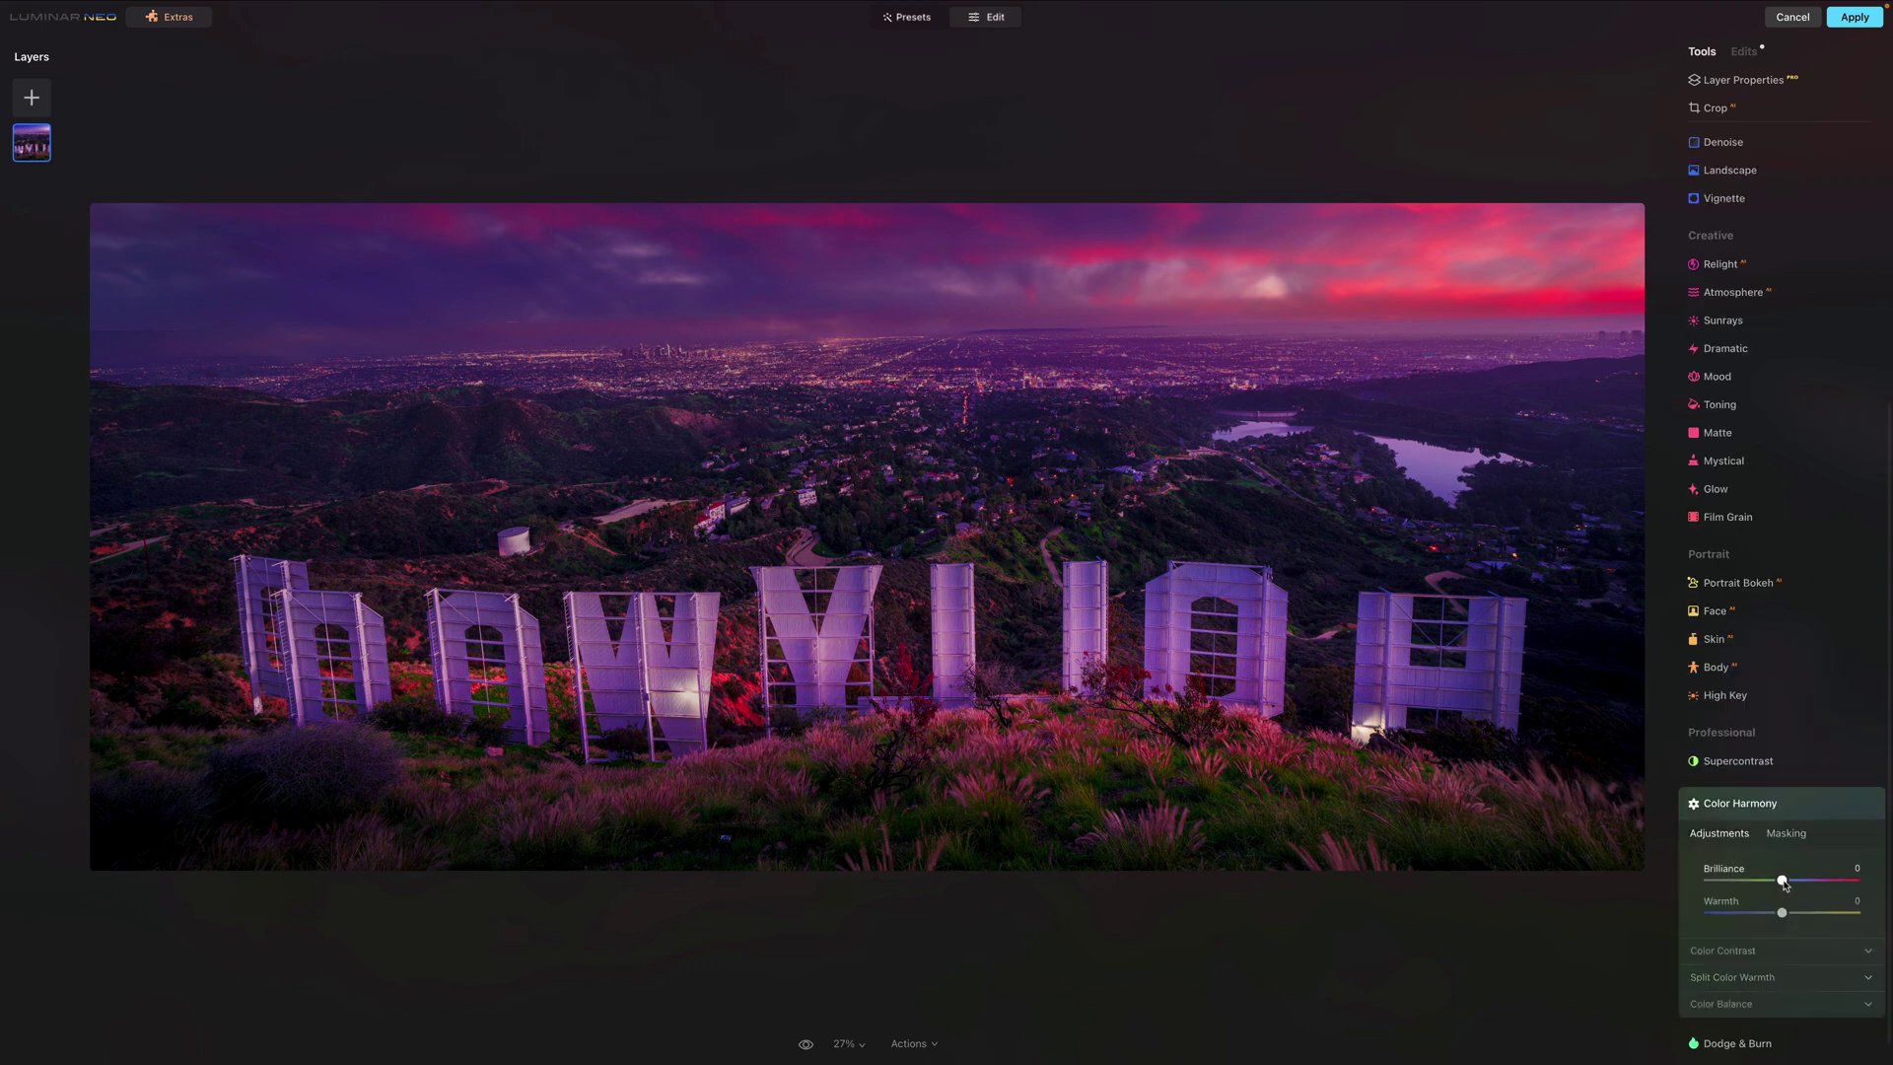
pyautogui.moveTo(1782, 881)
pyautogui.mouseDown()
pyautogui.moveTo(1762, 880)
pyautogui.moveTo(1782, 880)
pyautogui.moveTo(1770, 913)
pyautogui.moveTo(1786, 912)
pyautogui.mouseUp()
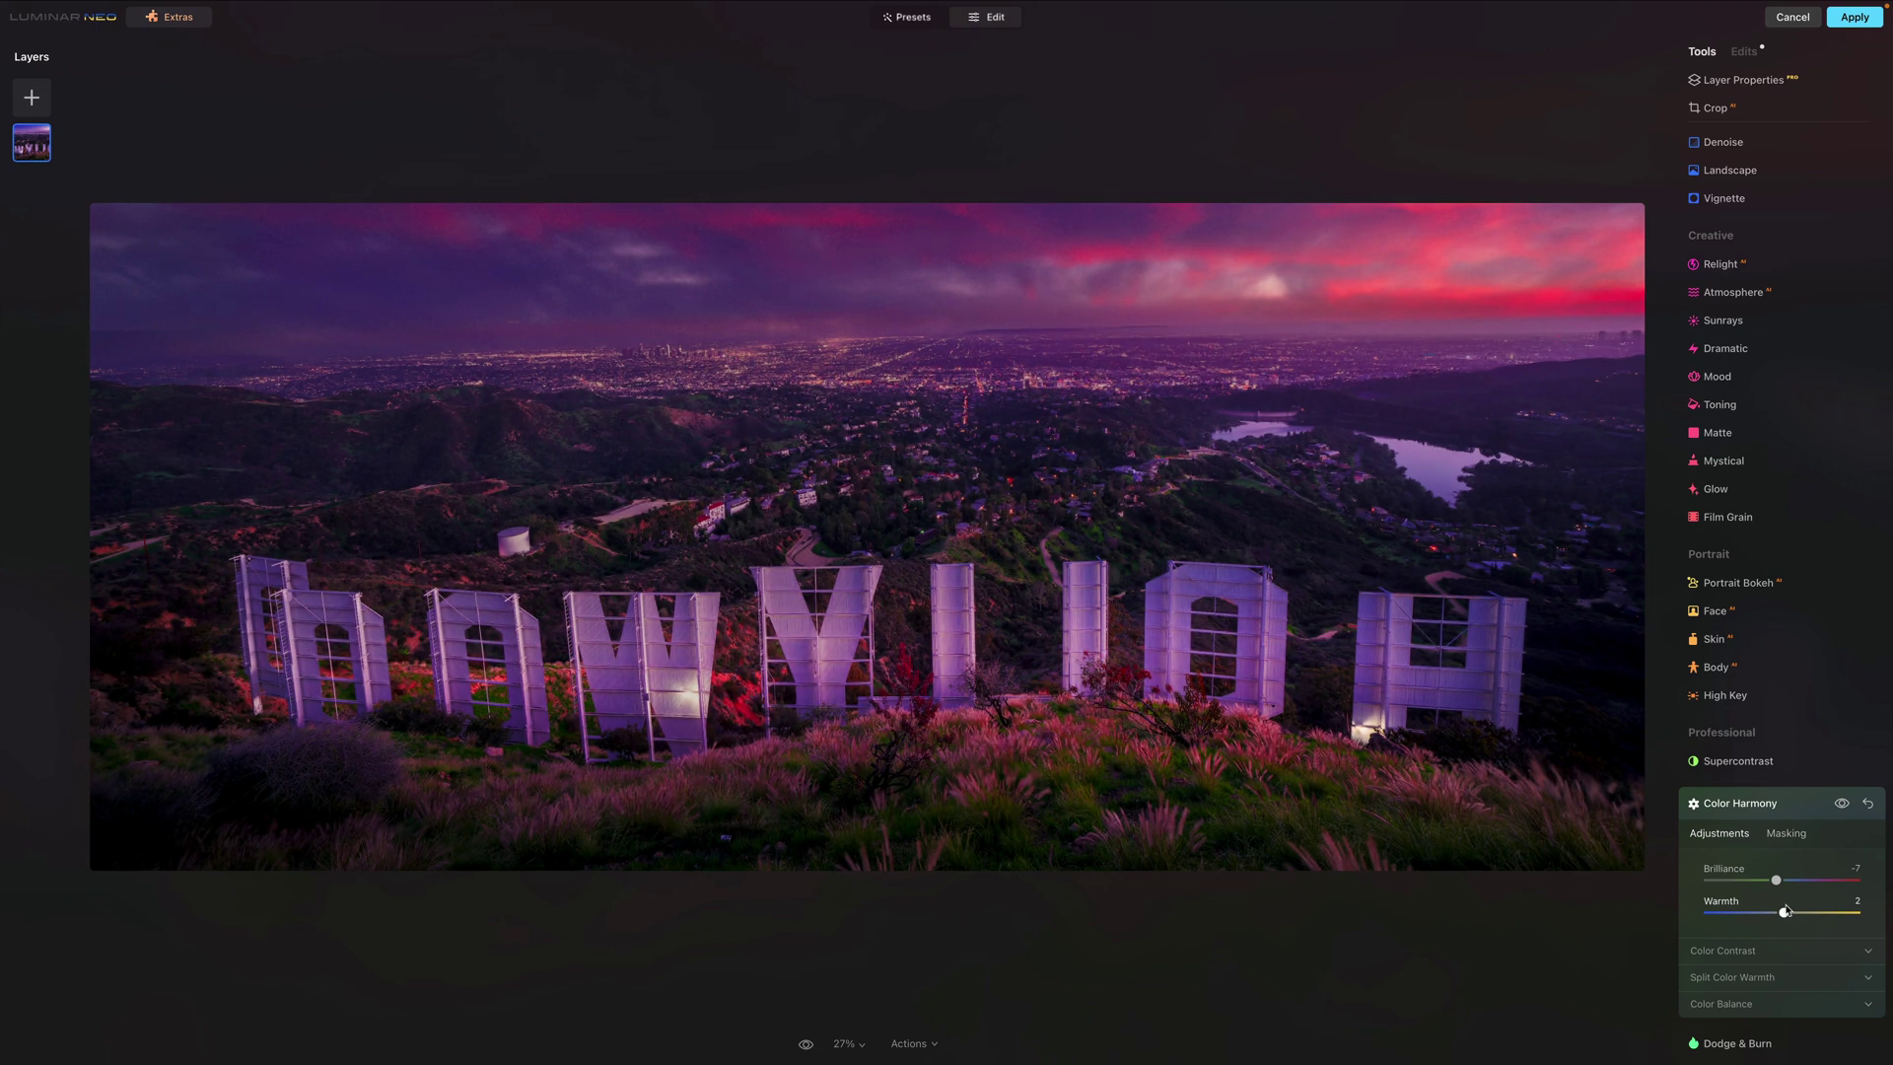
pyautogui.click(803, 1044)
pyautogui.click(804, 1045)
pyautogui.click(1872, 24)
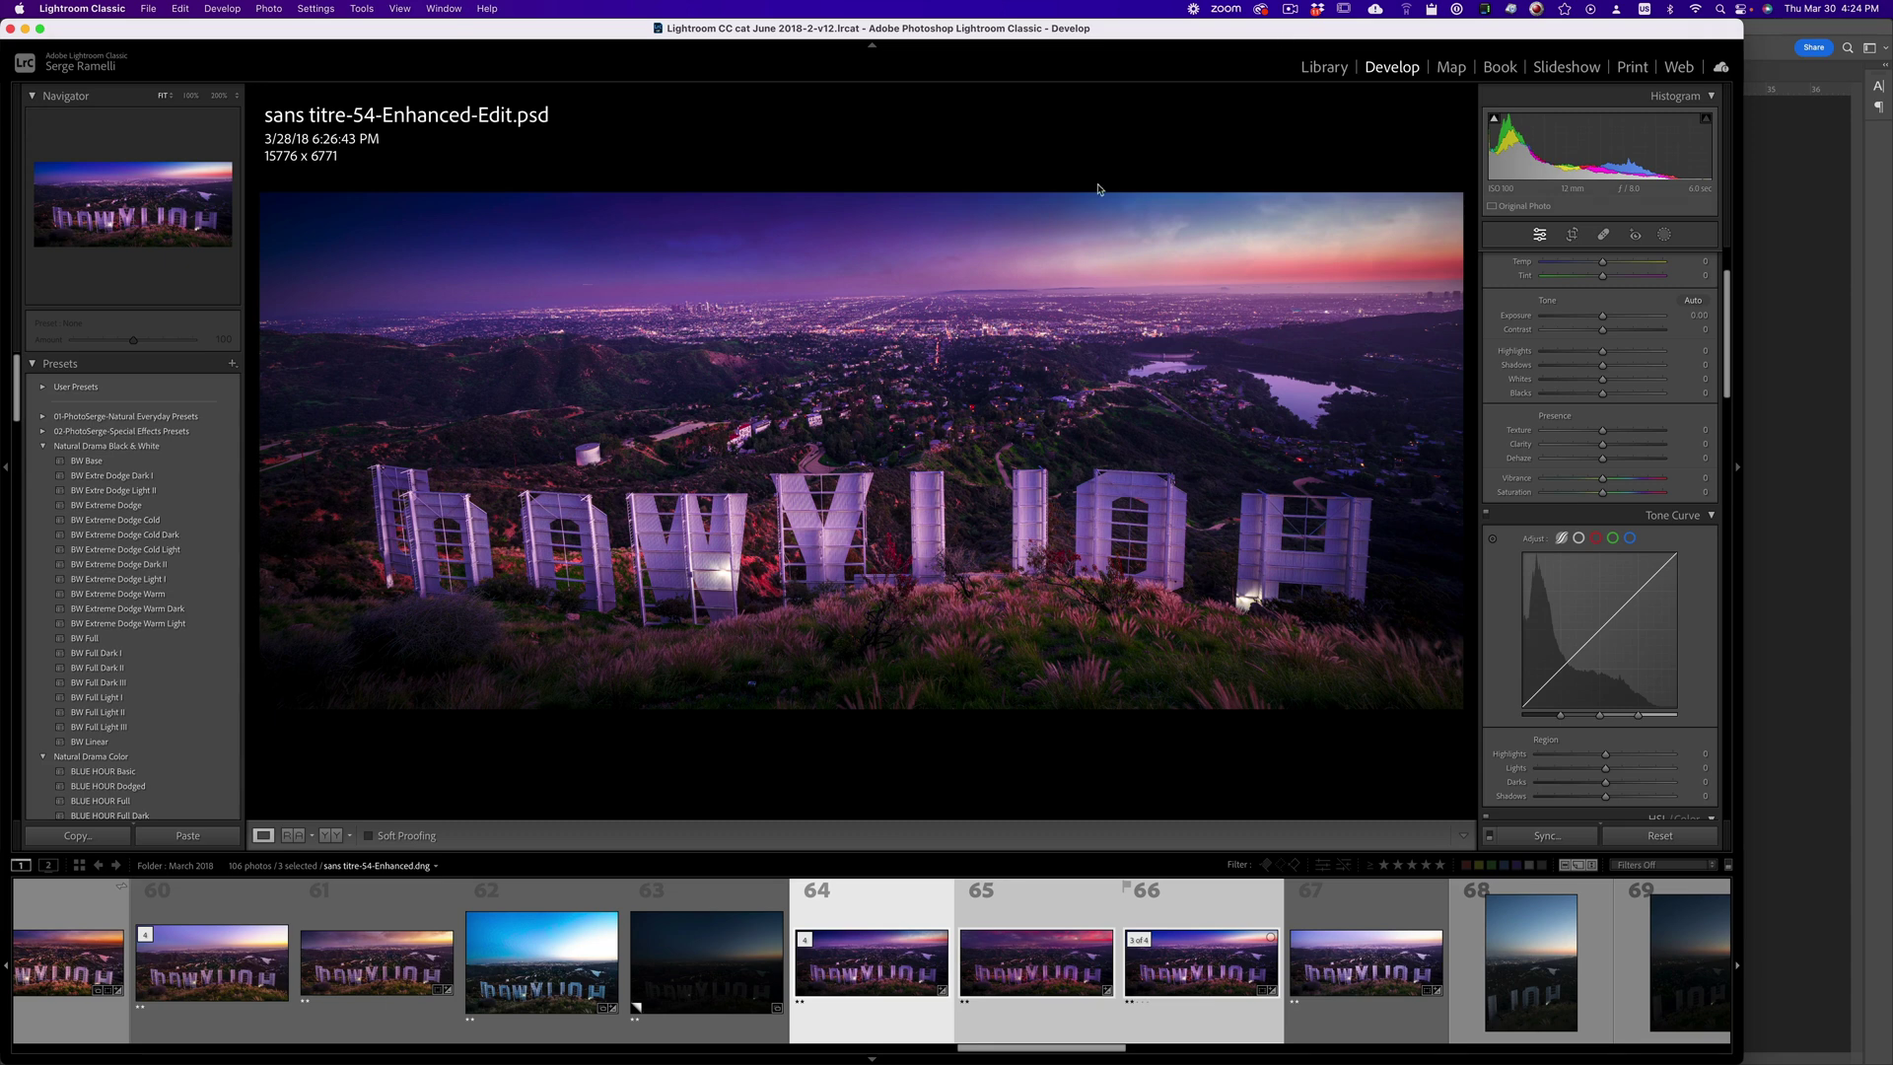
pyautogui.moveTo(872, 962)
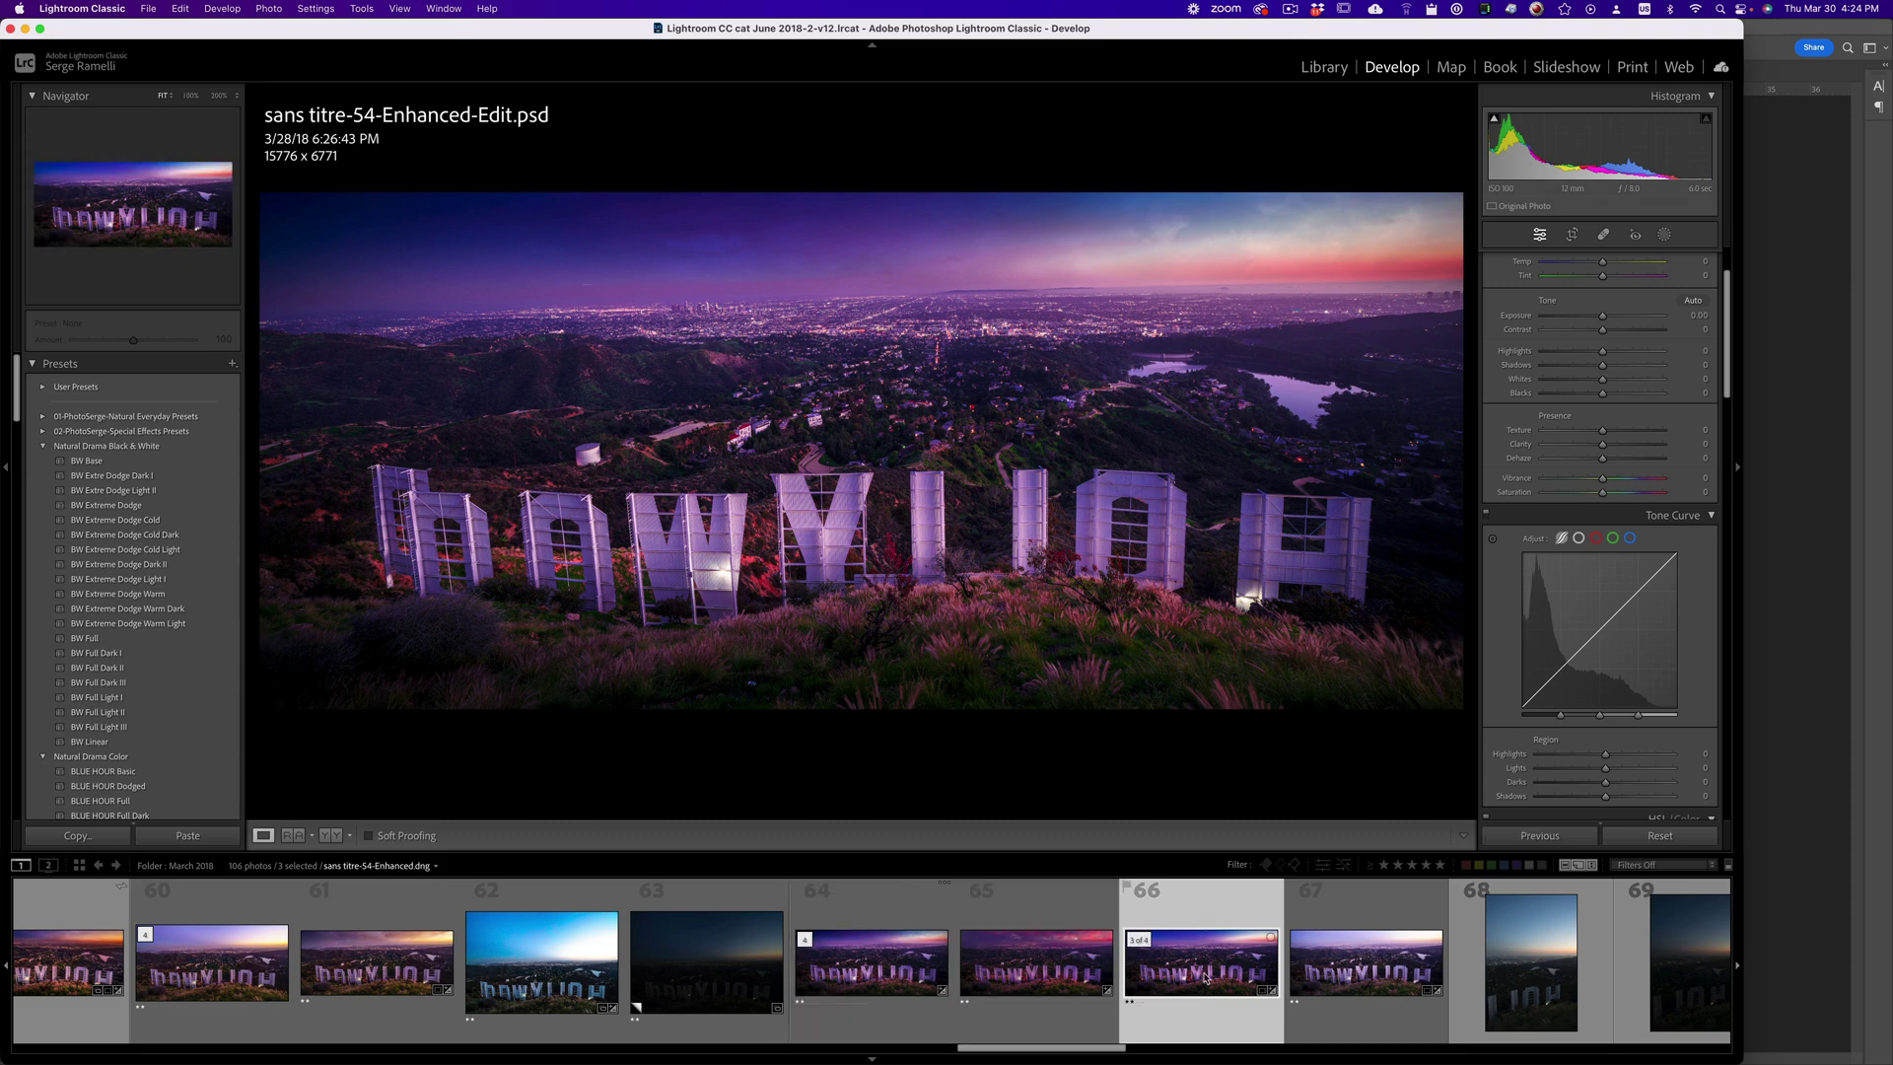
# Select the three Hollywood versions and compare them in Survey view.
pyautogui.click(861, 971)
pyautogui.click(1024, 973)
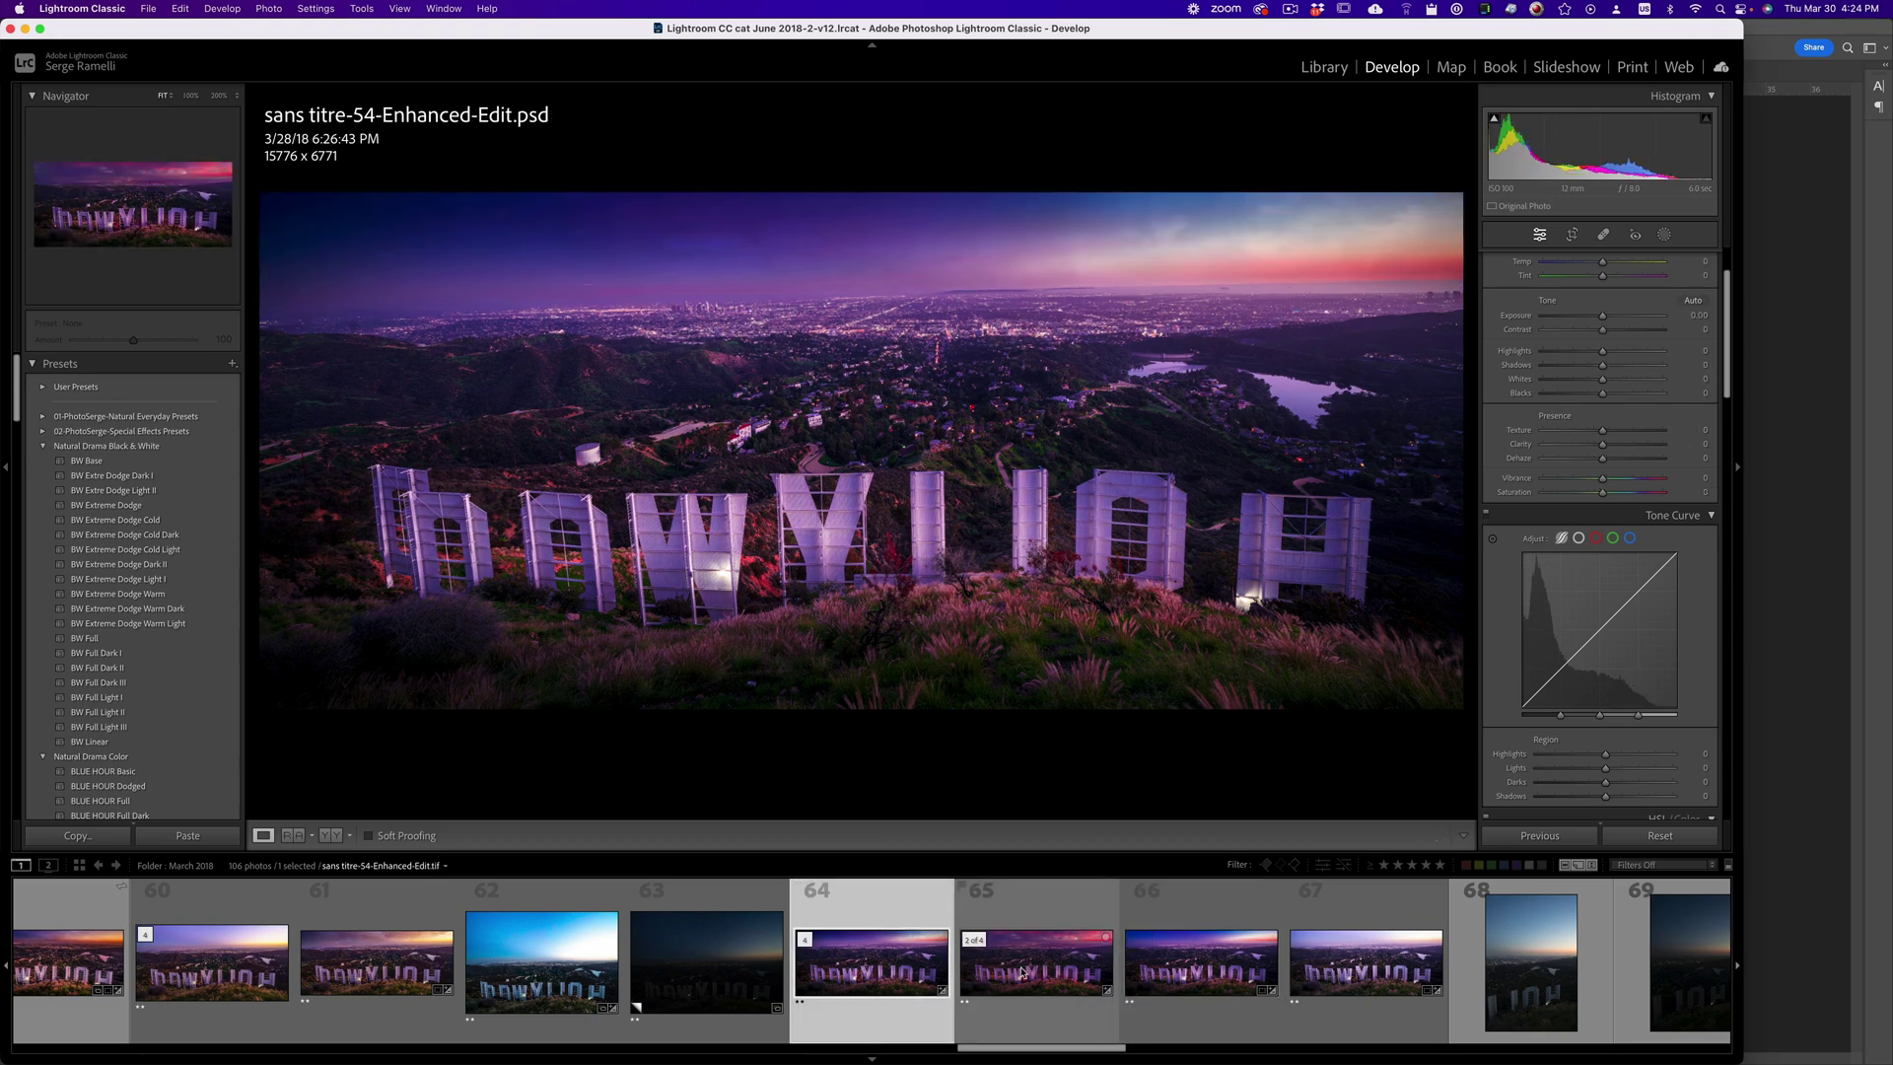
pyautogui.keyDown('super'); pyautogui.click(946, 967); pyautogui.keyUp('super')
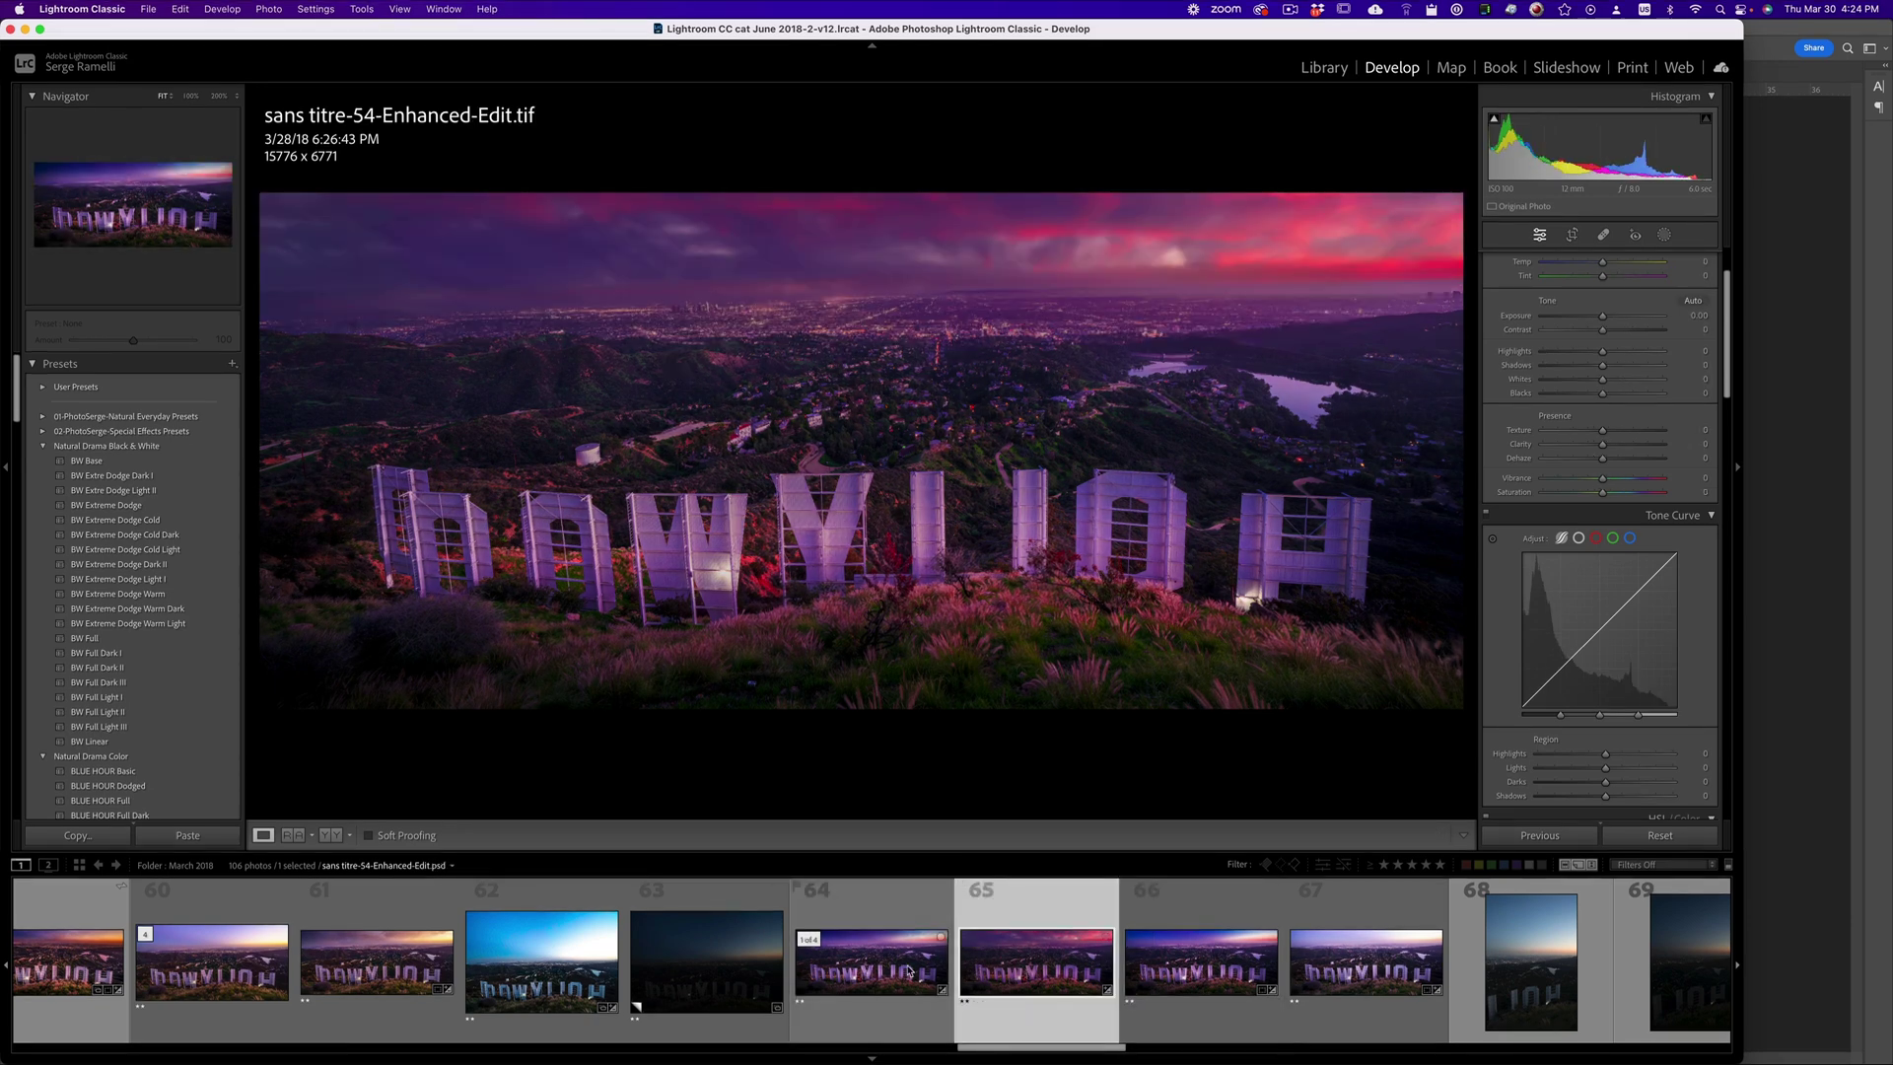
pyautogui.keyDown('super'); pyautogui.click(1065, 979); pyautogui.keyUp('super')
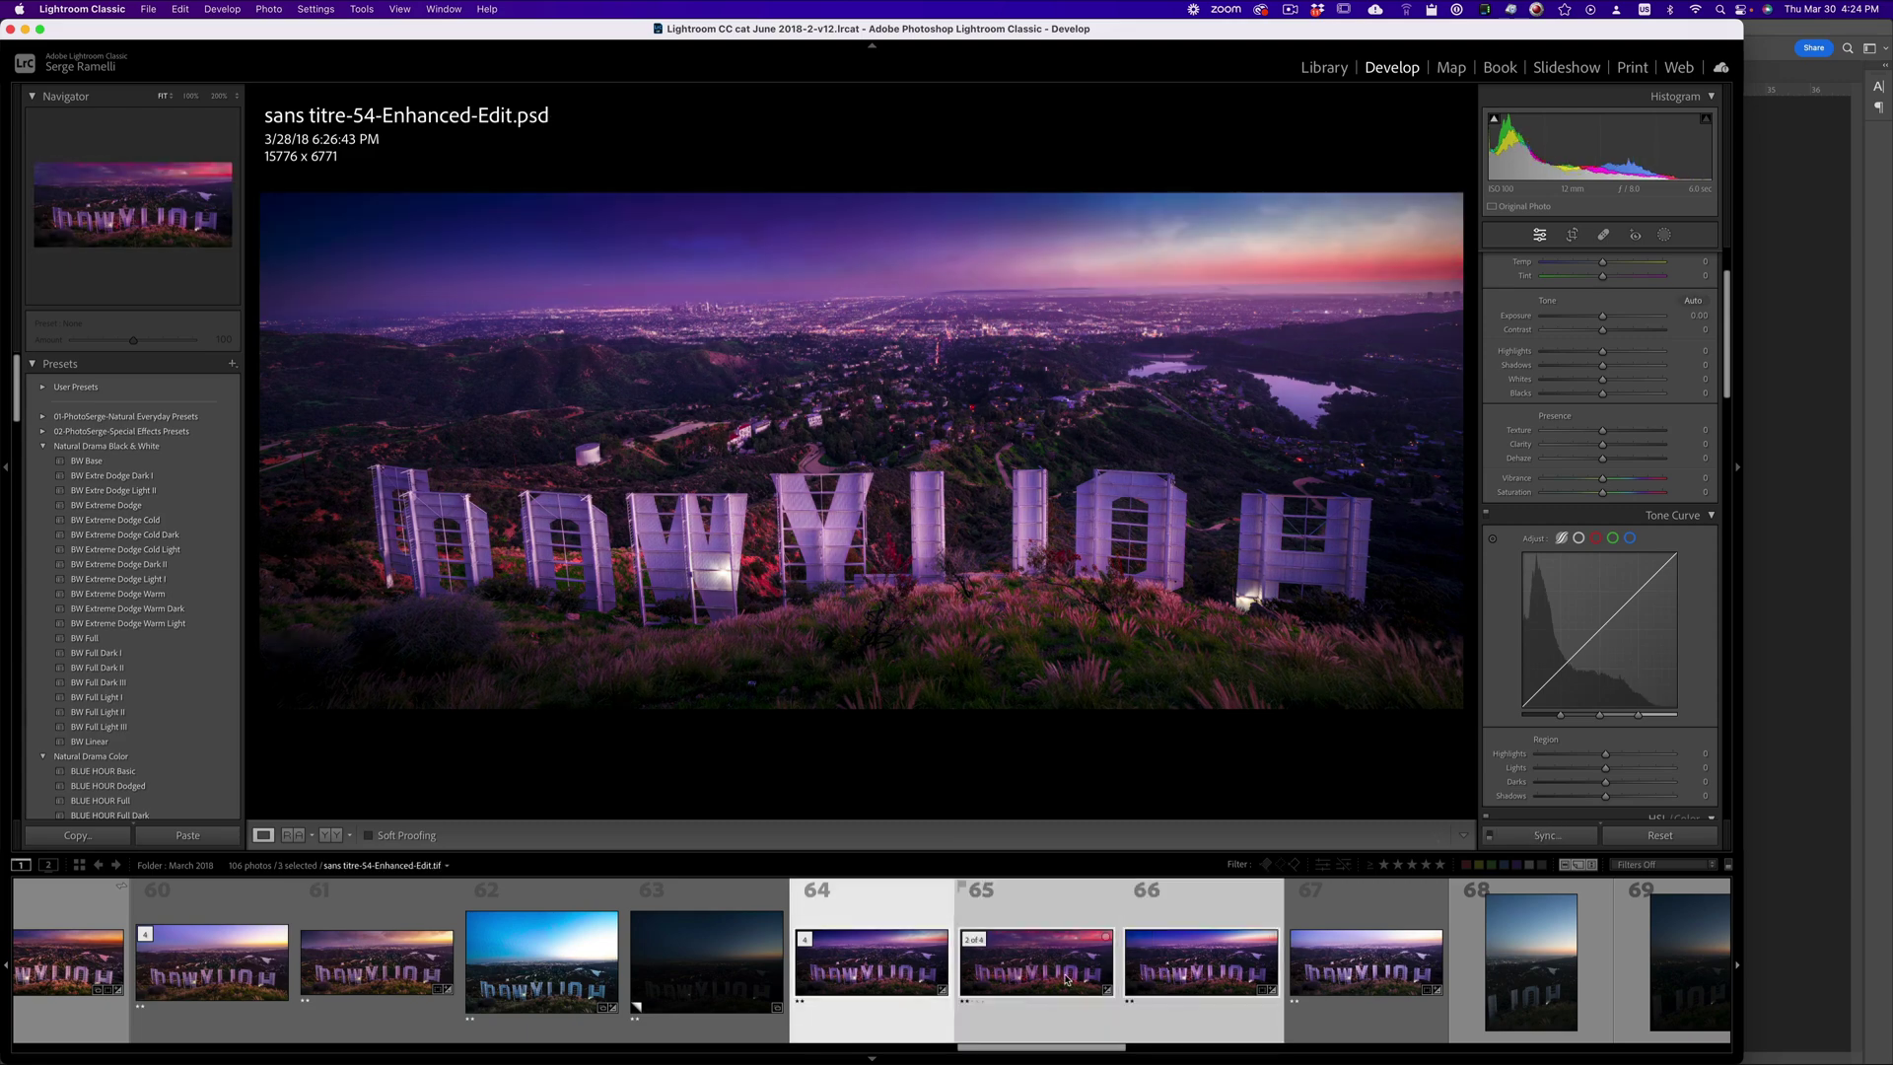
pyautogui.press('n')
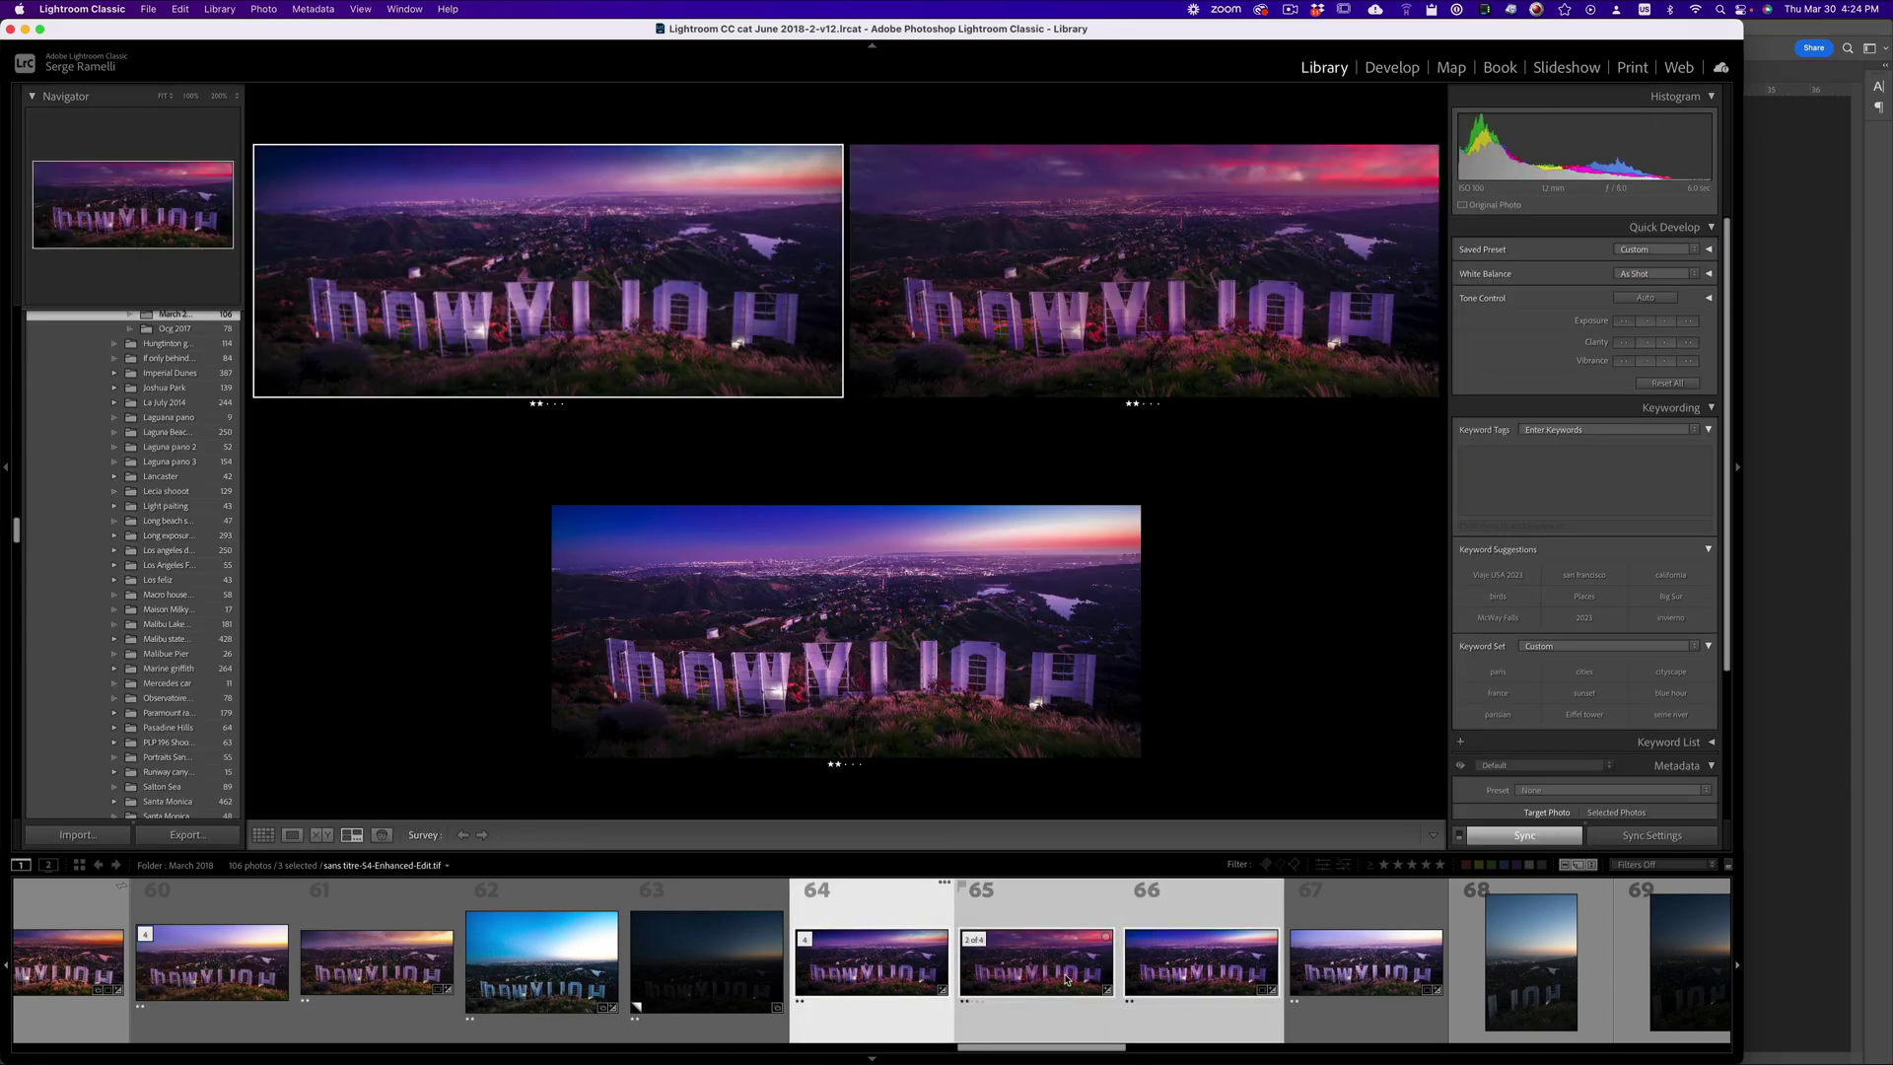
# Hide the side panels and open the pink-sky version on its own.
pyautogui.hotkey('shift', 'Tab')
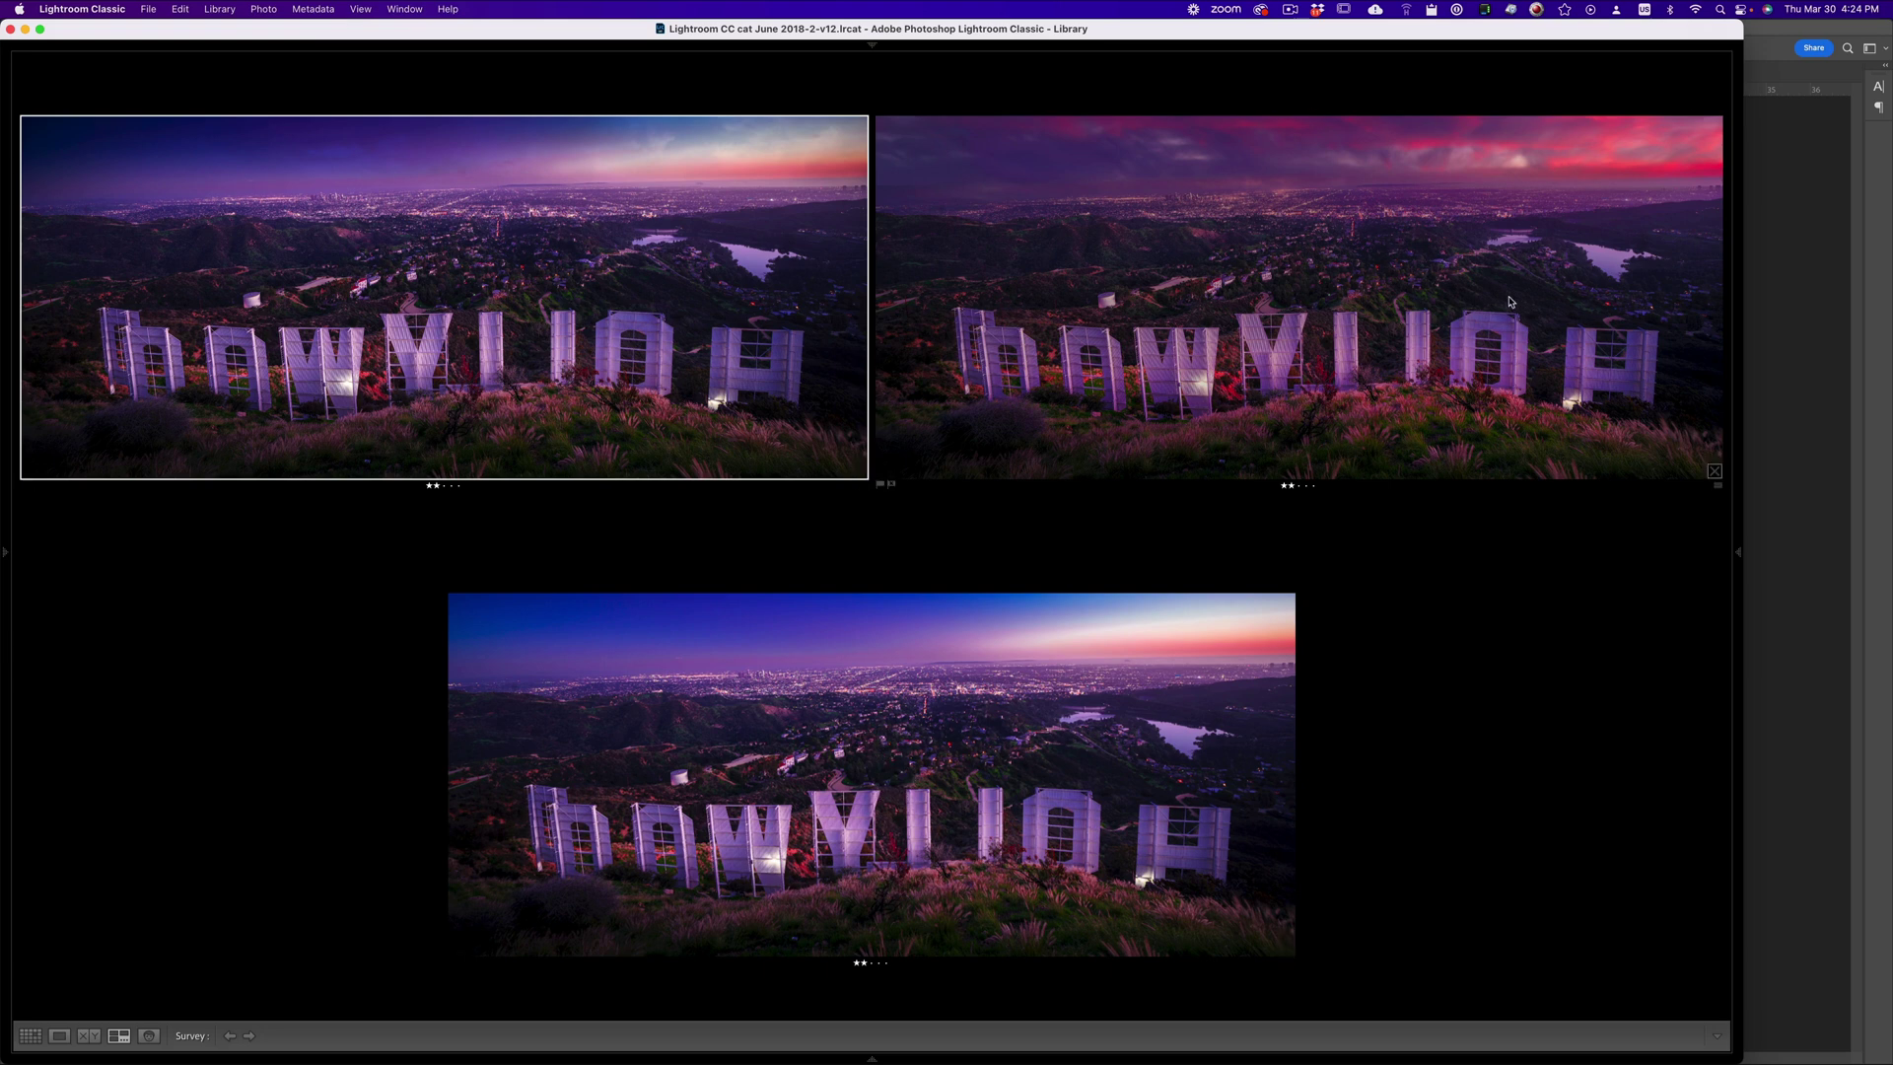
pyautogui.click(1383, 261)
pyautogui.doubleClick(1383, 261)
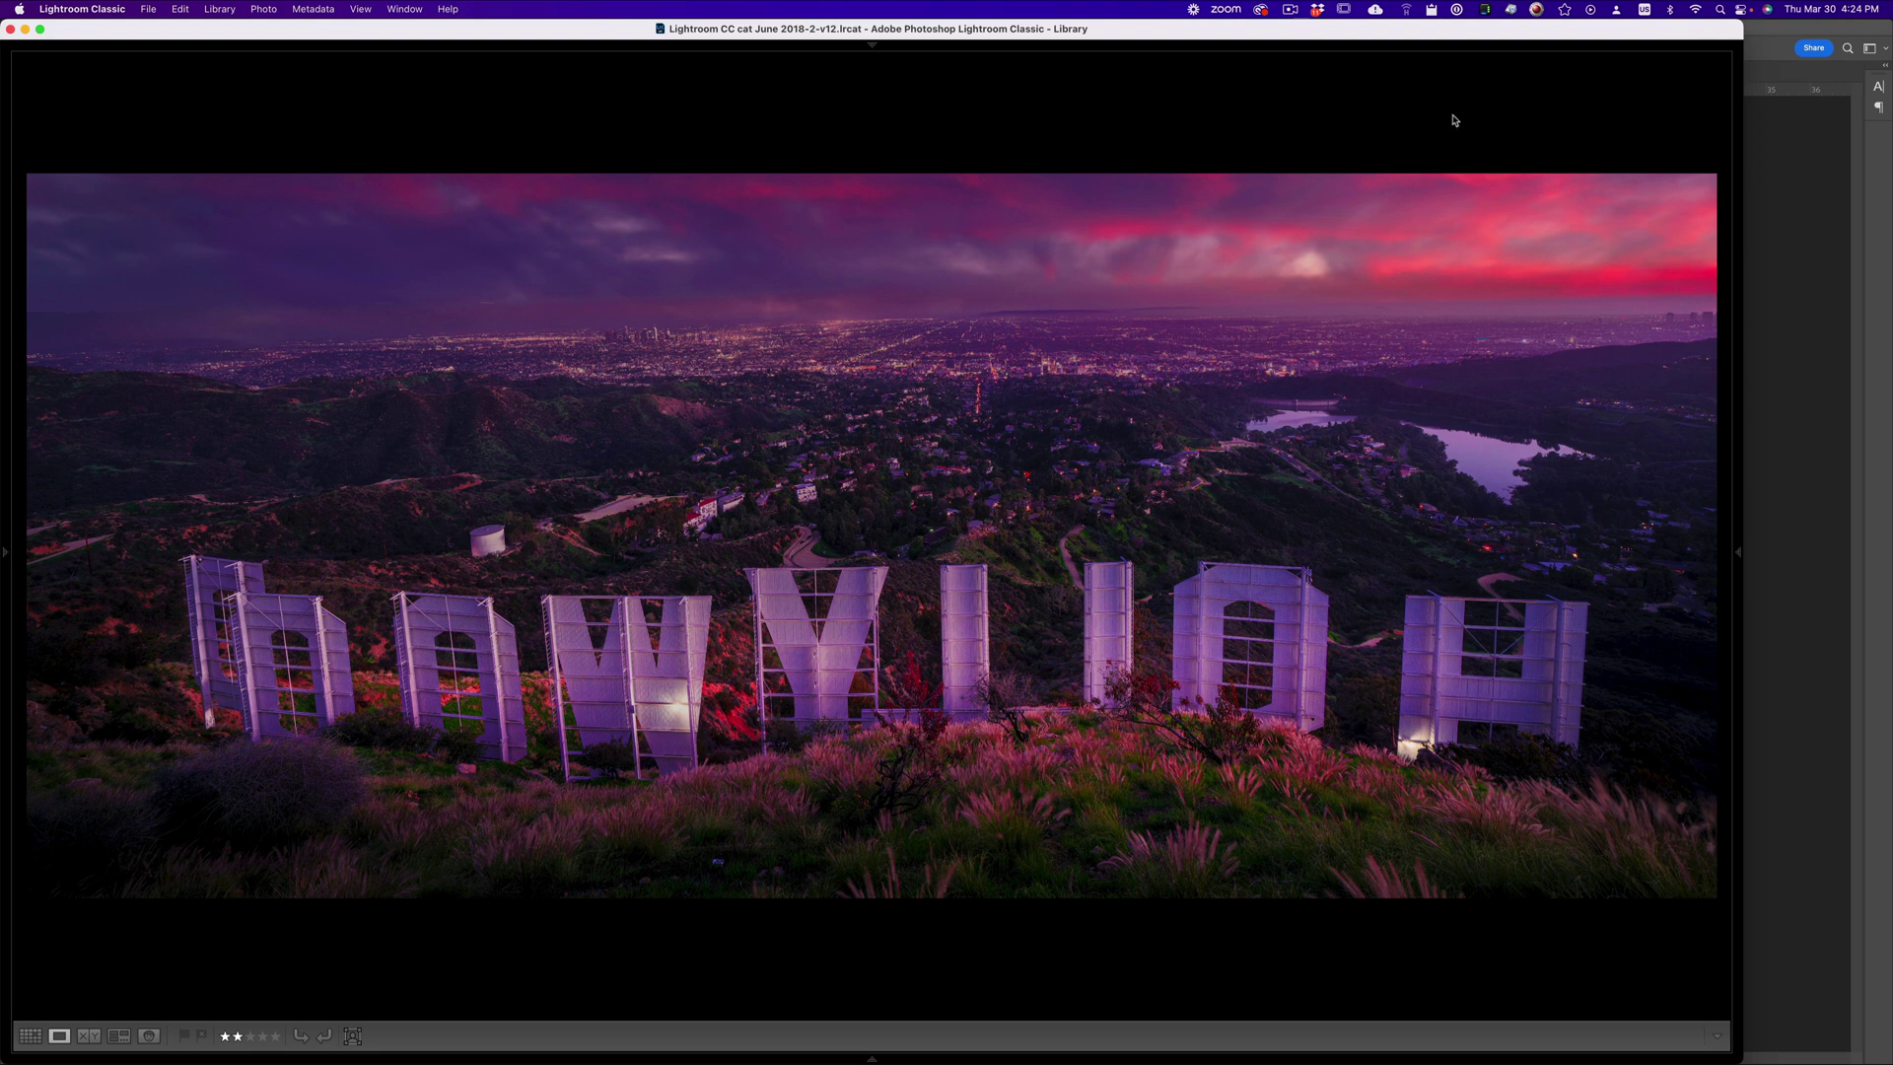
# In Develop, set the pink-sky version's Shadows to +95 and Vibrance to -8.
pyautogui.hotkey('shift', 'Tab')
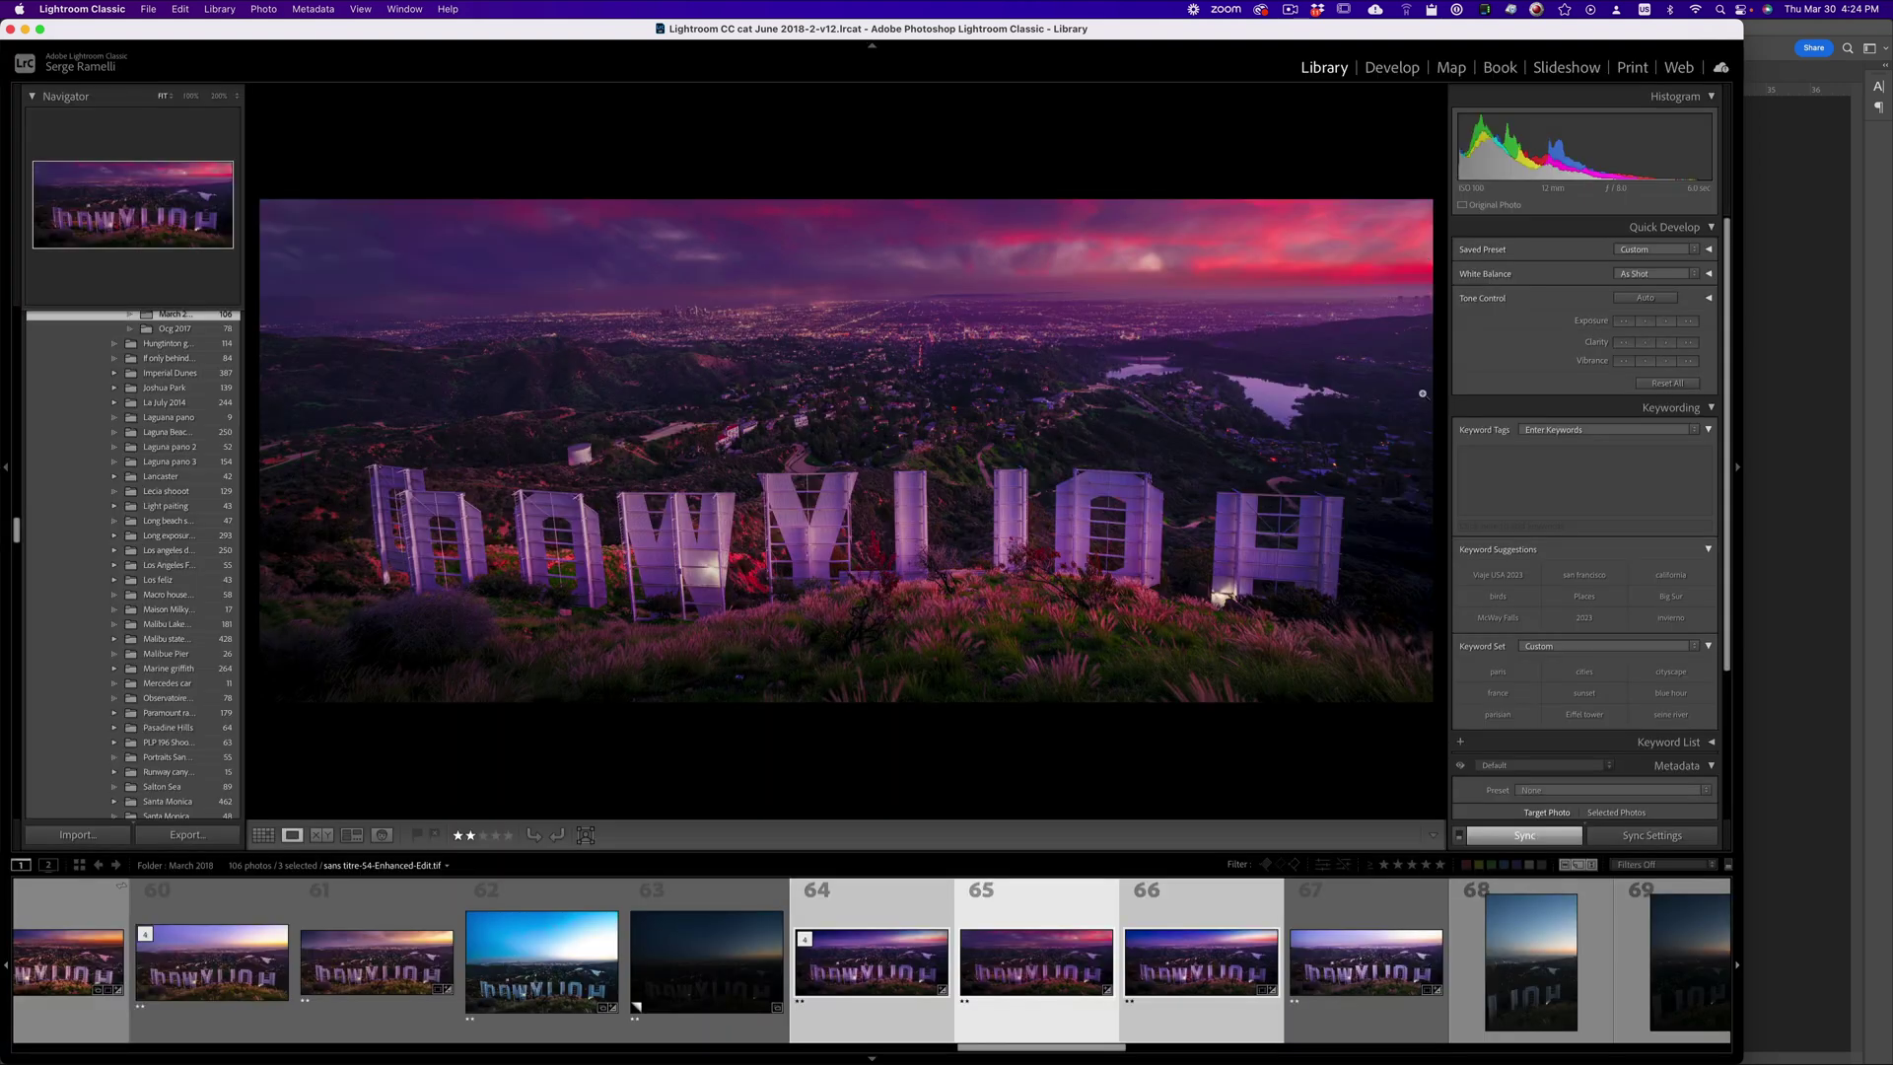
pyautogui.click(1391, 67)
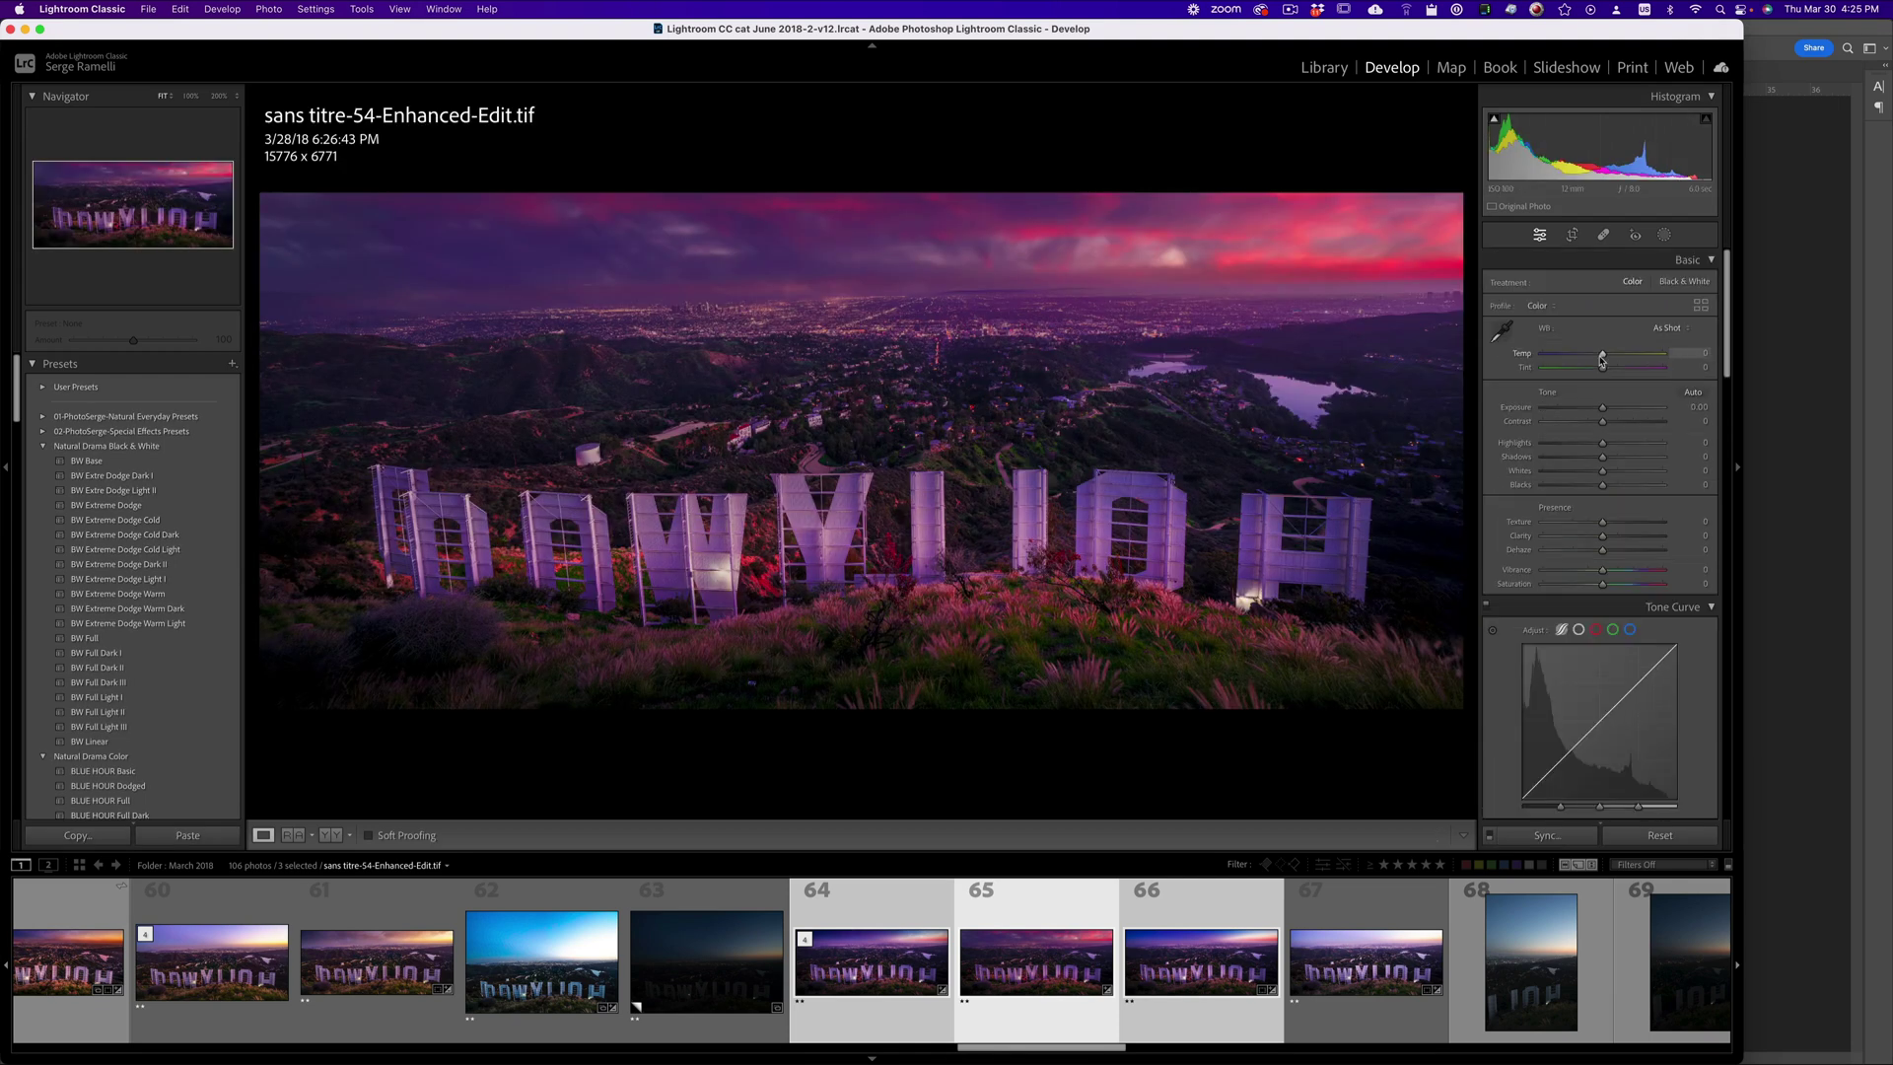
pyautogui.moveTo(1621, 456); pyautogui.dragTo(1603, 407)
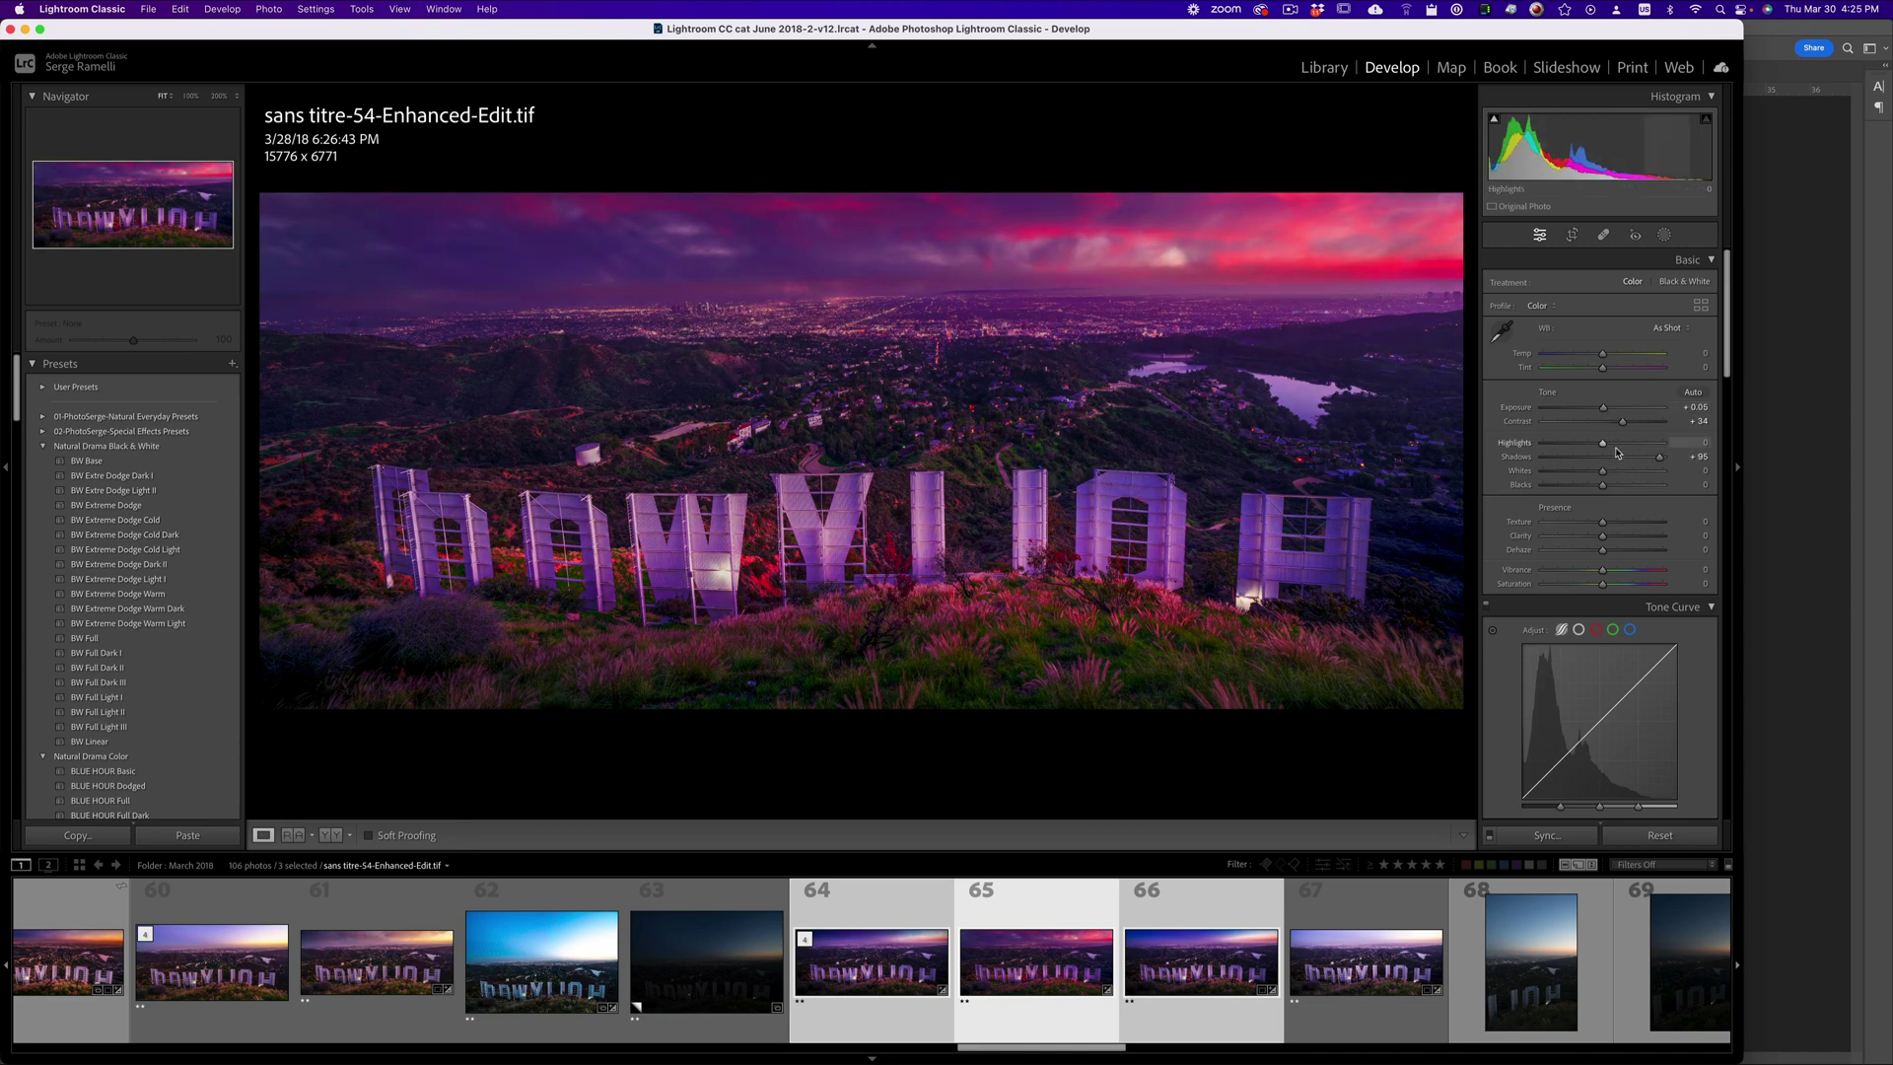
pyautogui.moveTo(1603, 570); pyautogui.dragTo(1598, 572)
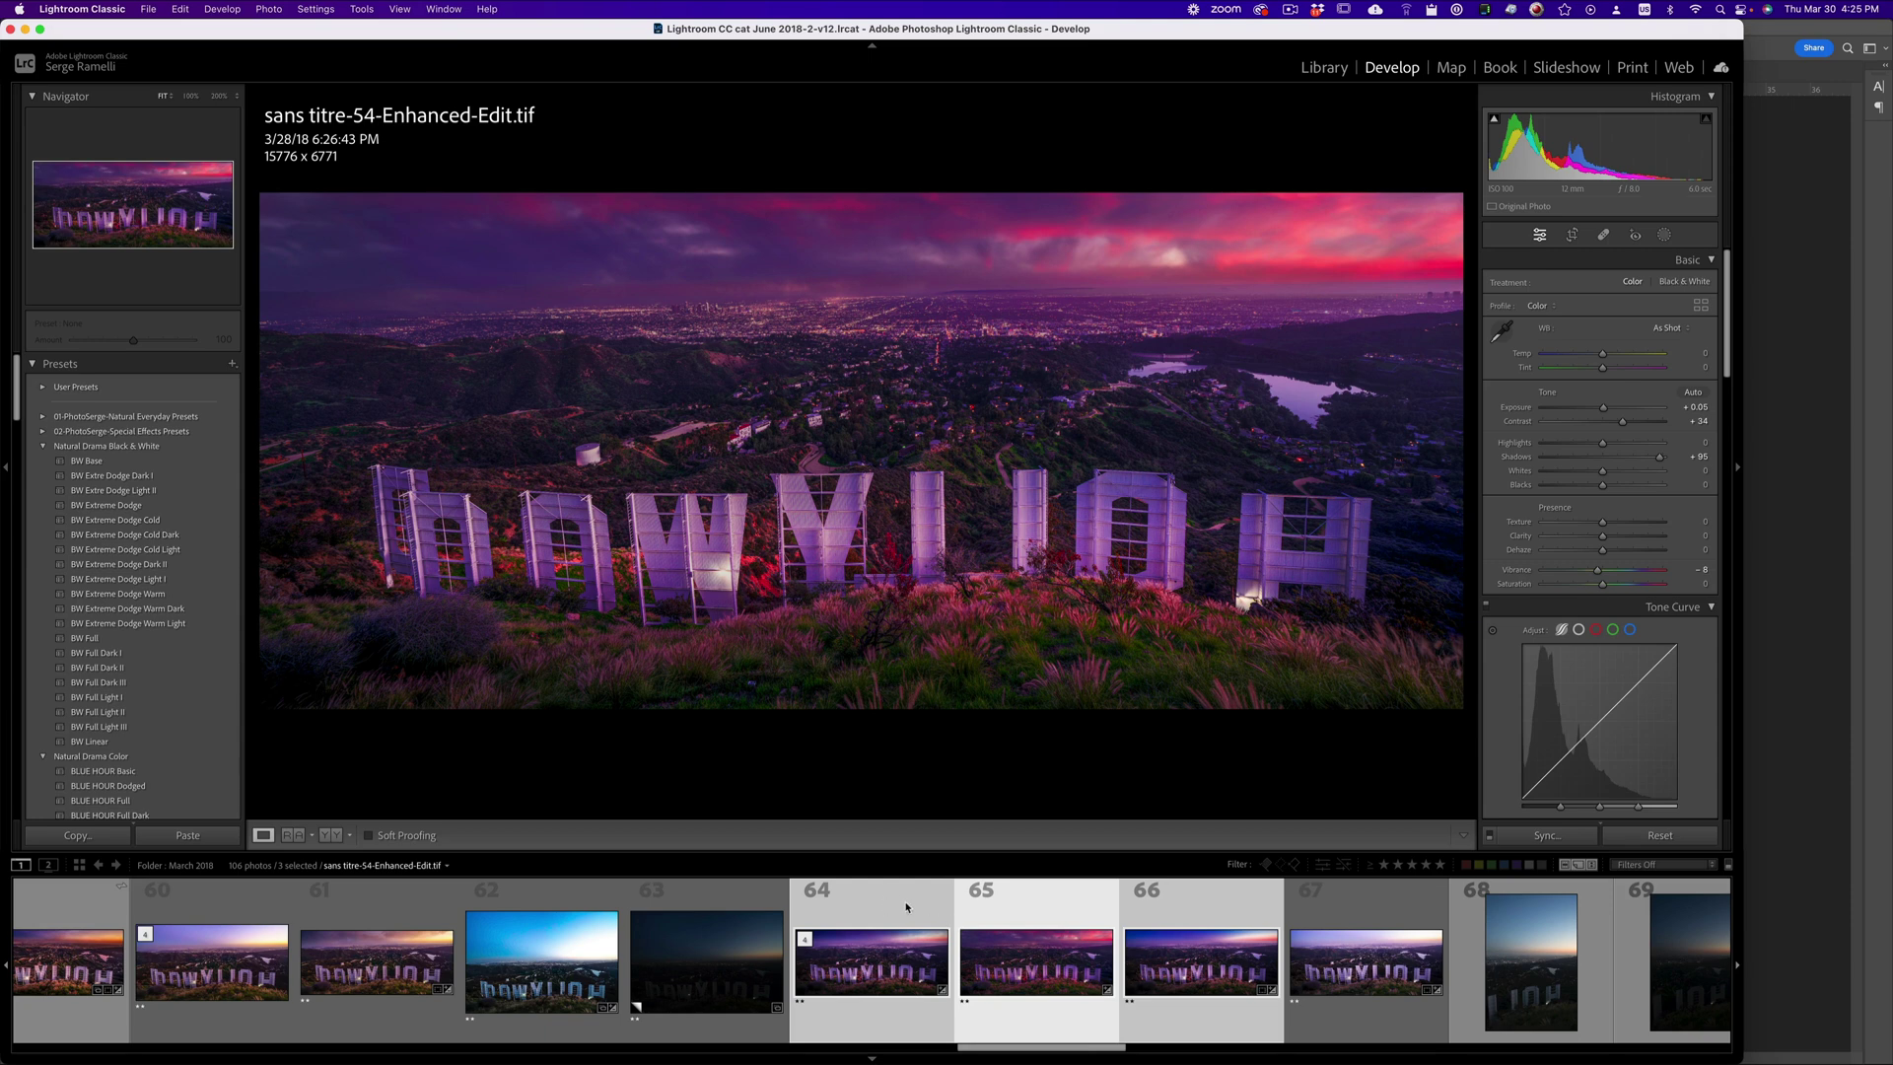
# View photos 66, 65 and 64 in turn, ending on the blue-purple sky PSD.
pyautogui.click(1206, 897)
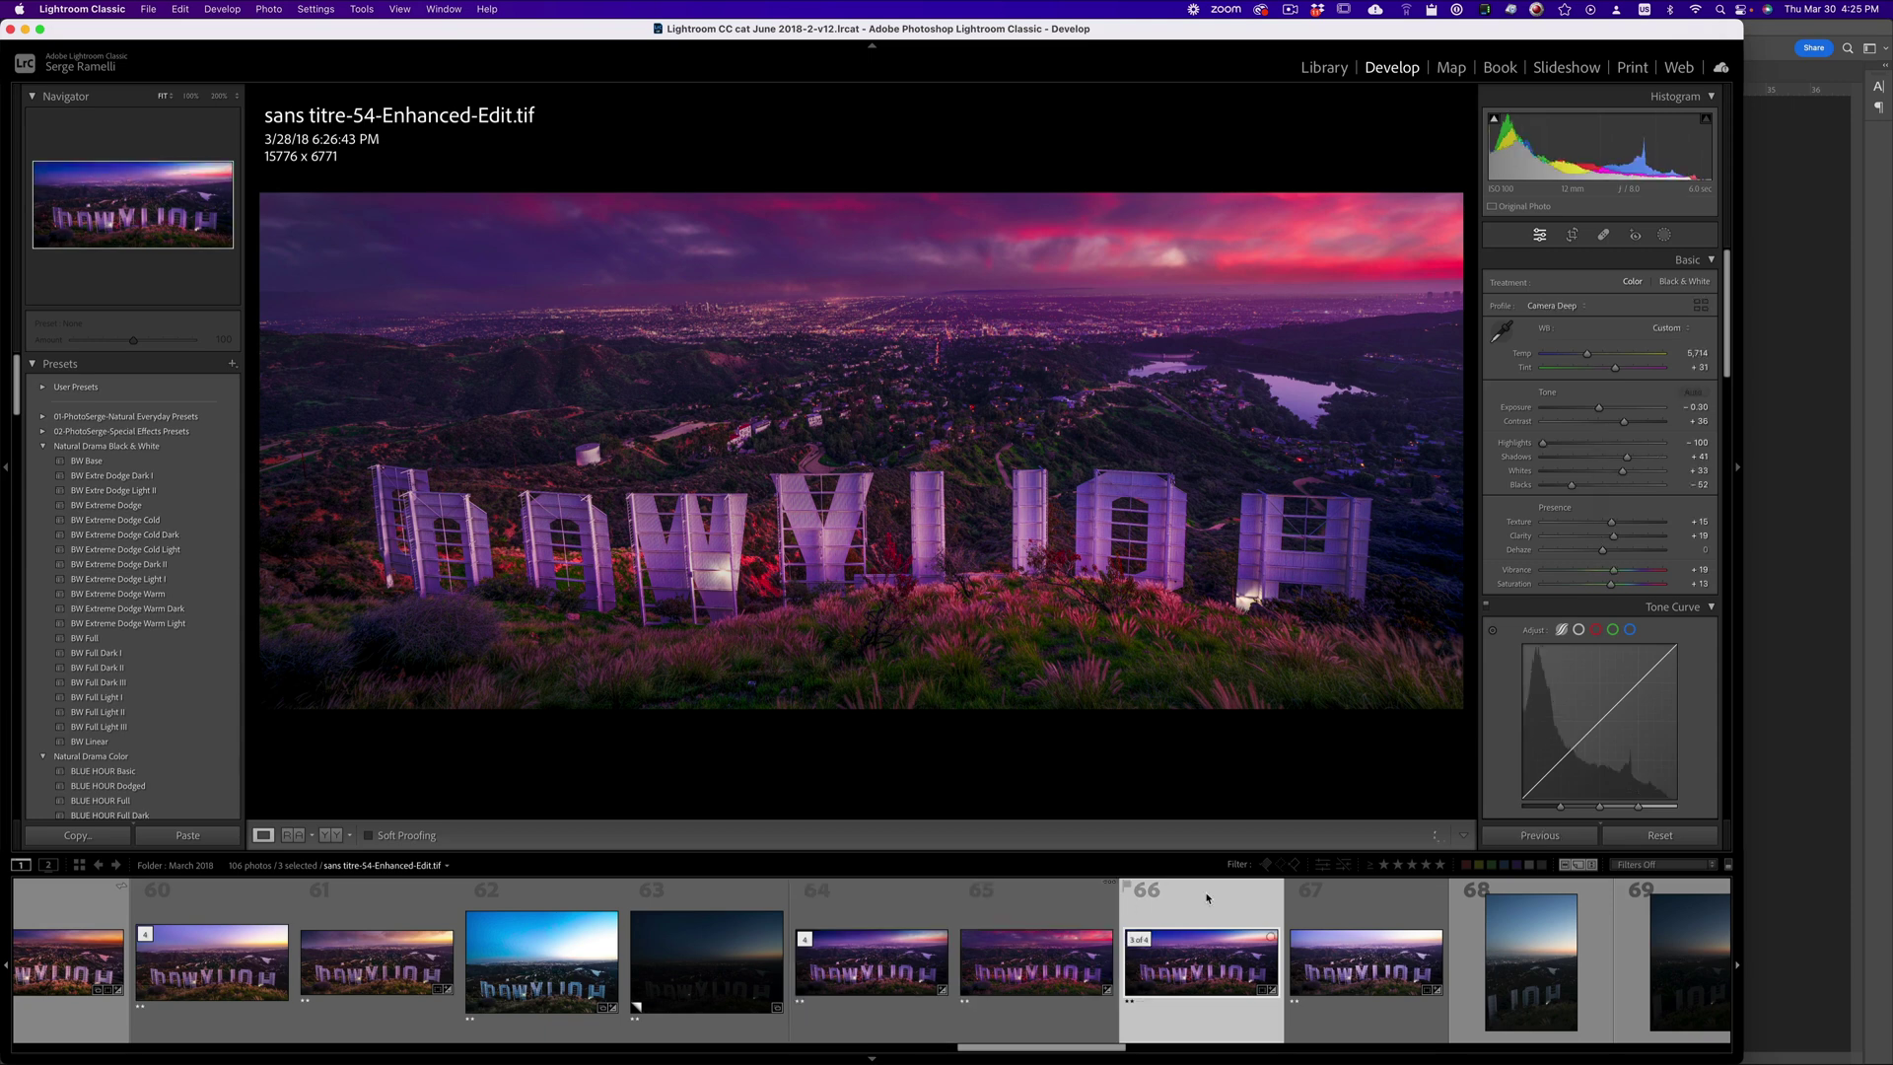
pyautogui.click(1034, 911)
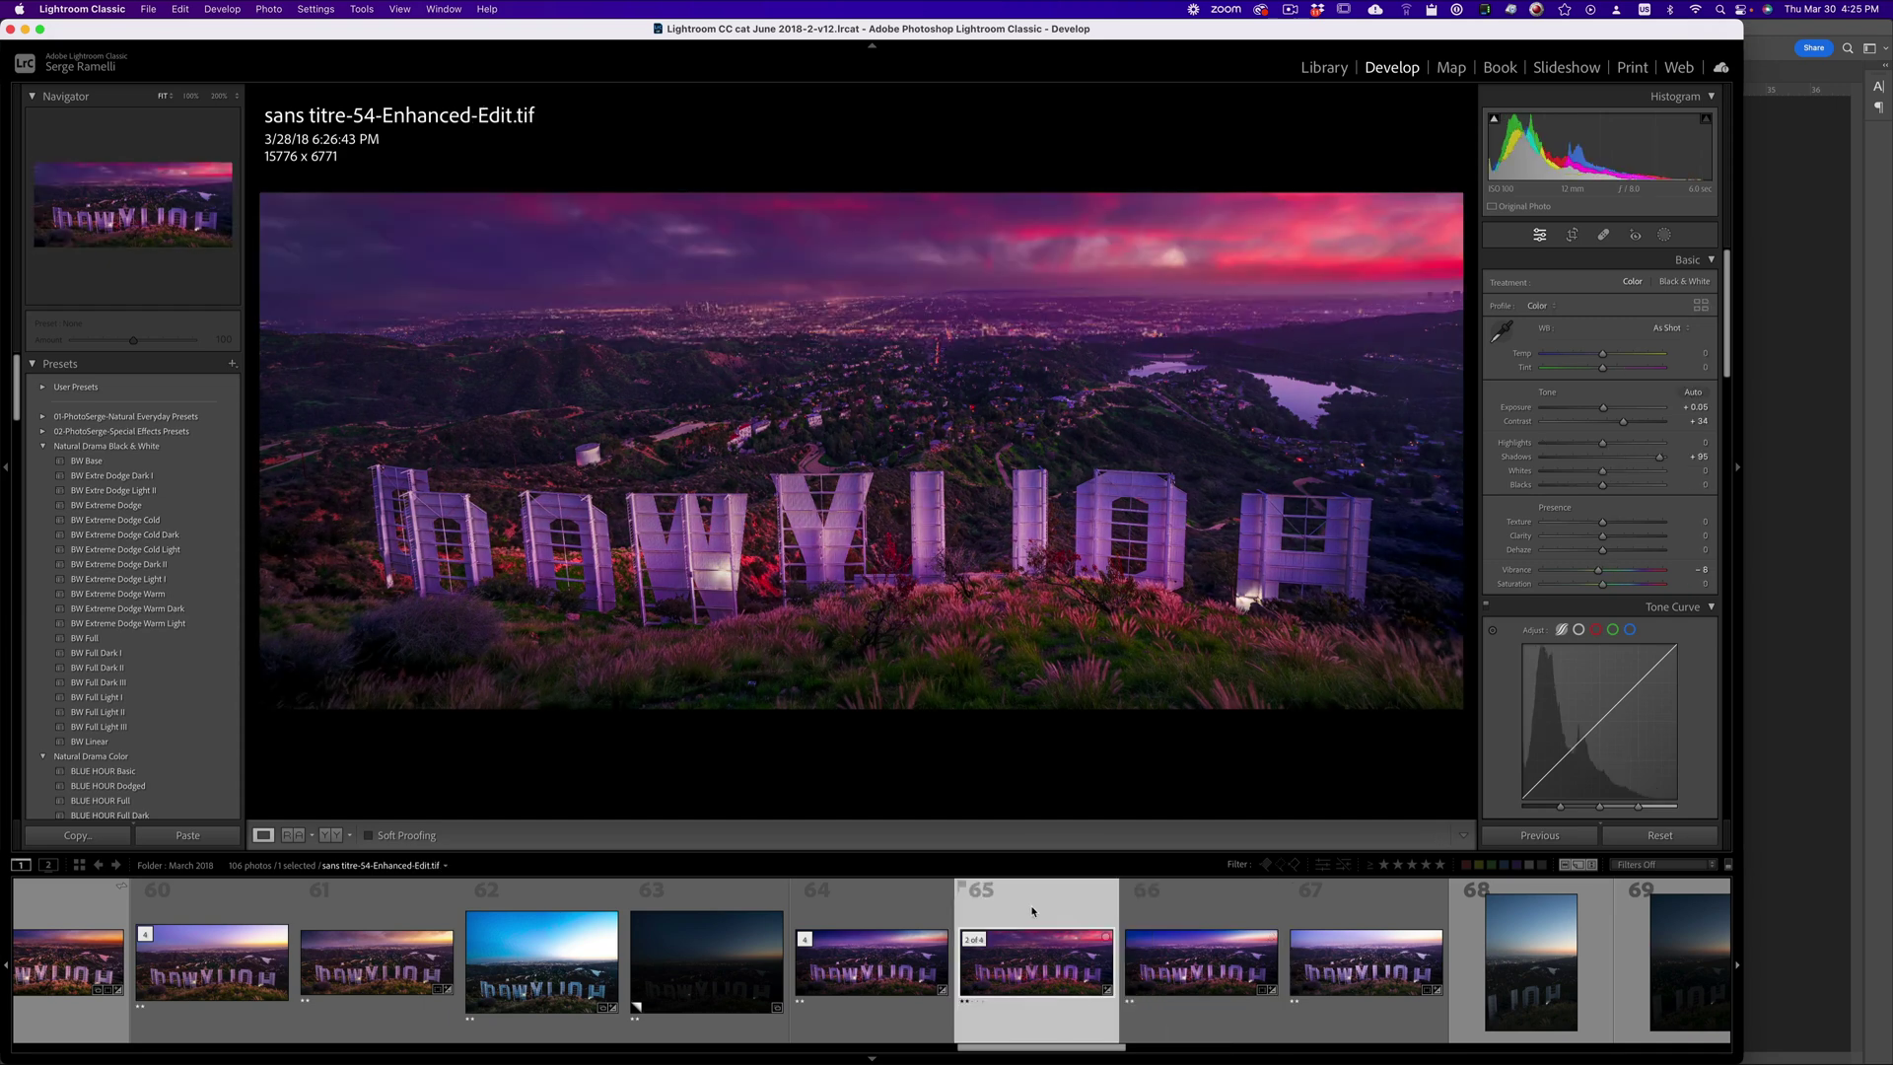
pyautogui.click(887, 912)
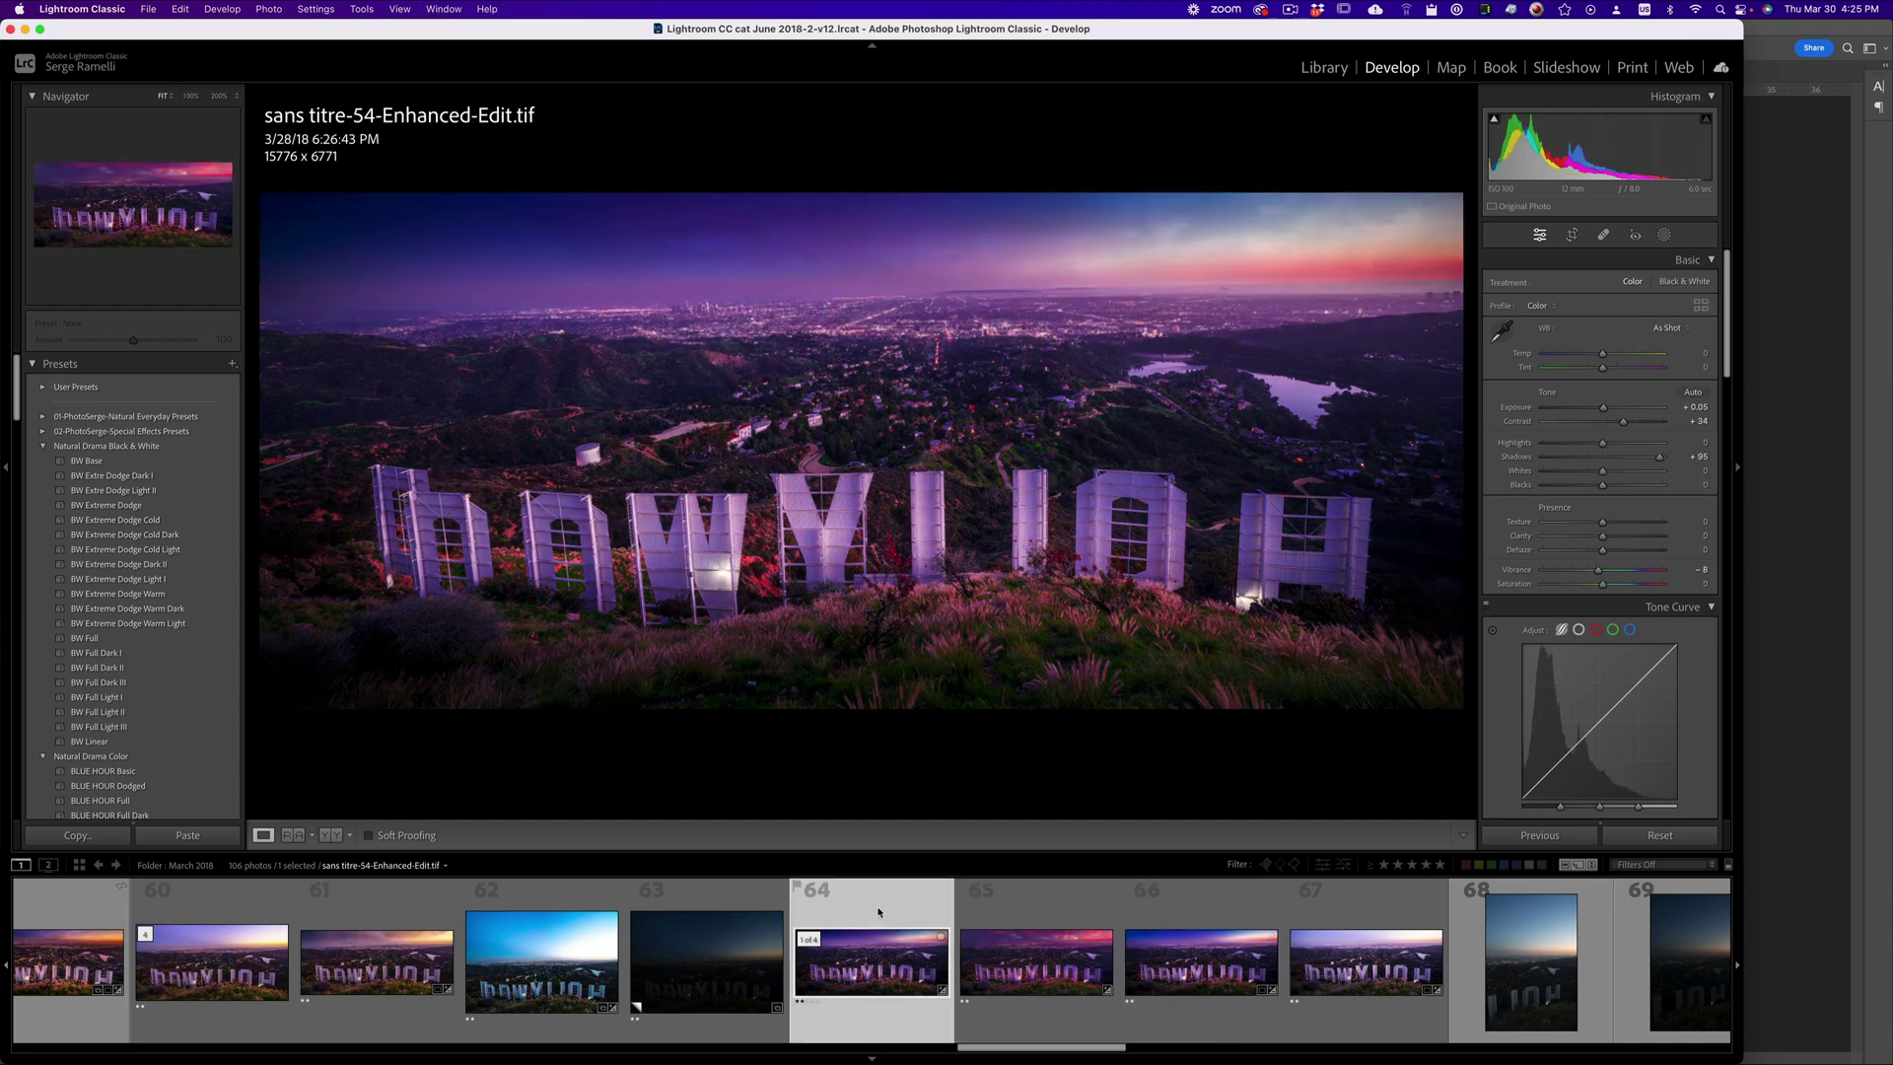